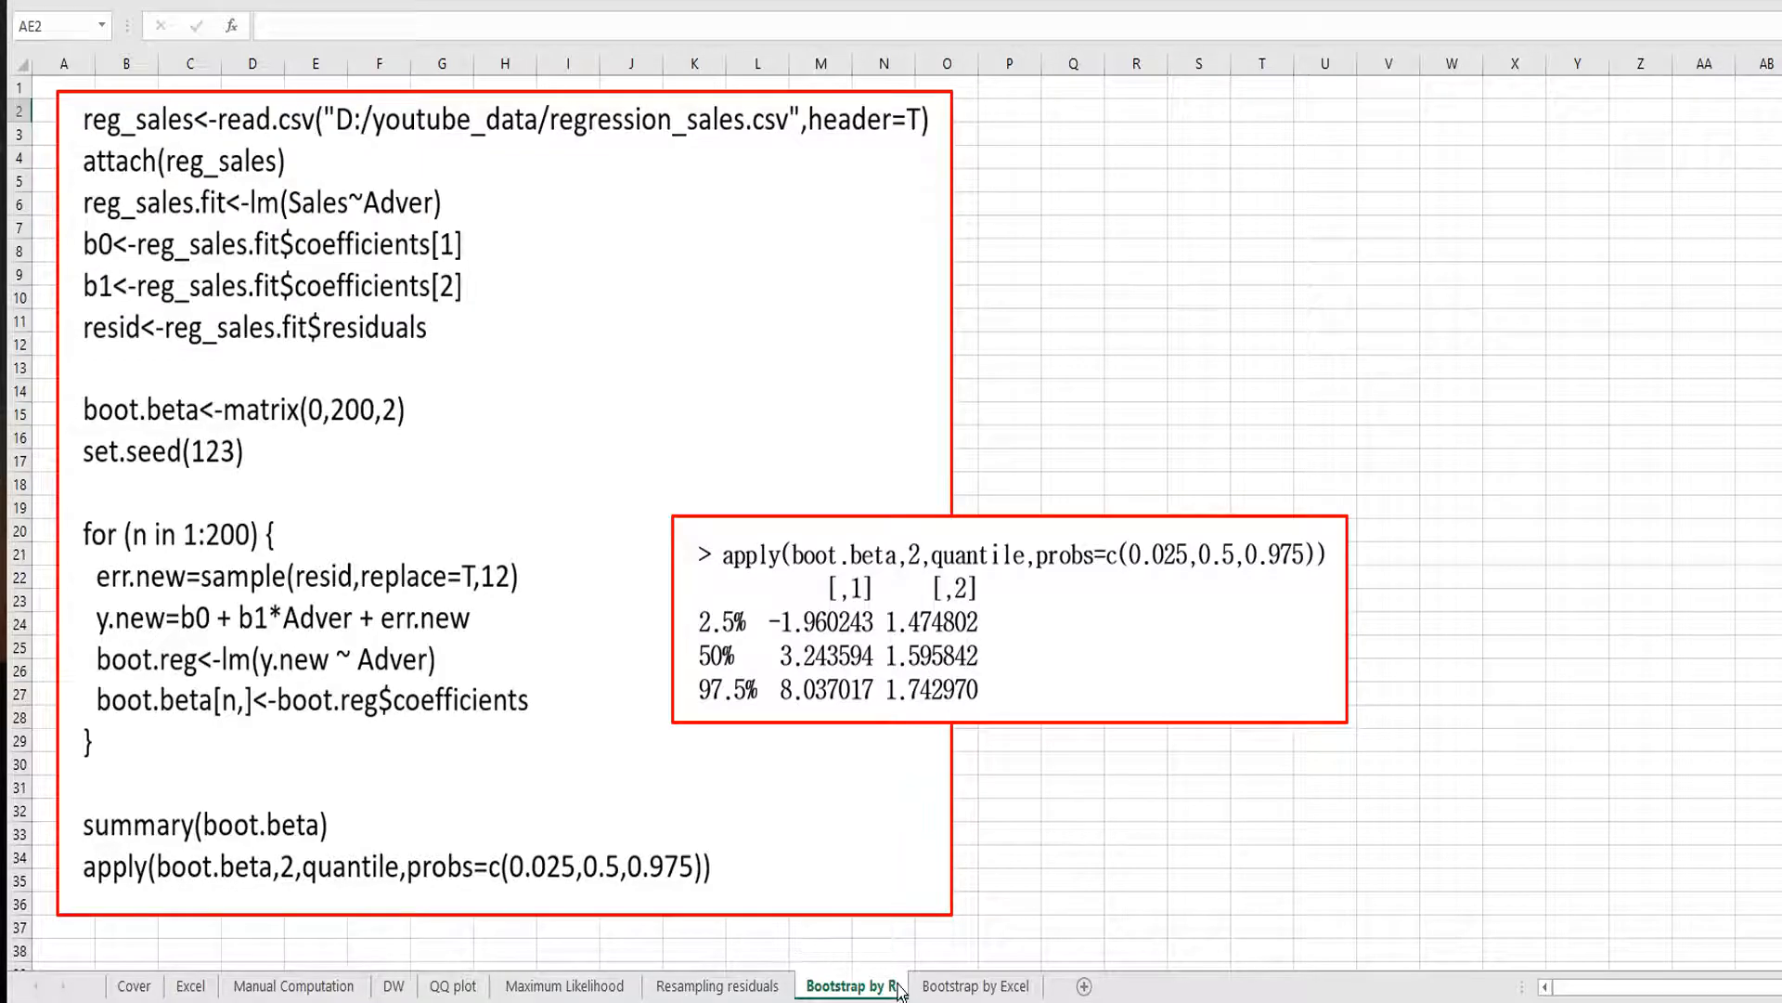
Open the Bootstrap by Excel sheet and compute b0 in C15 as =intercept(B2:B13,C2:C13).
{"action": "left_click", "coordinate": [931, 990]}
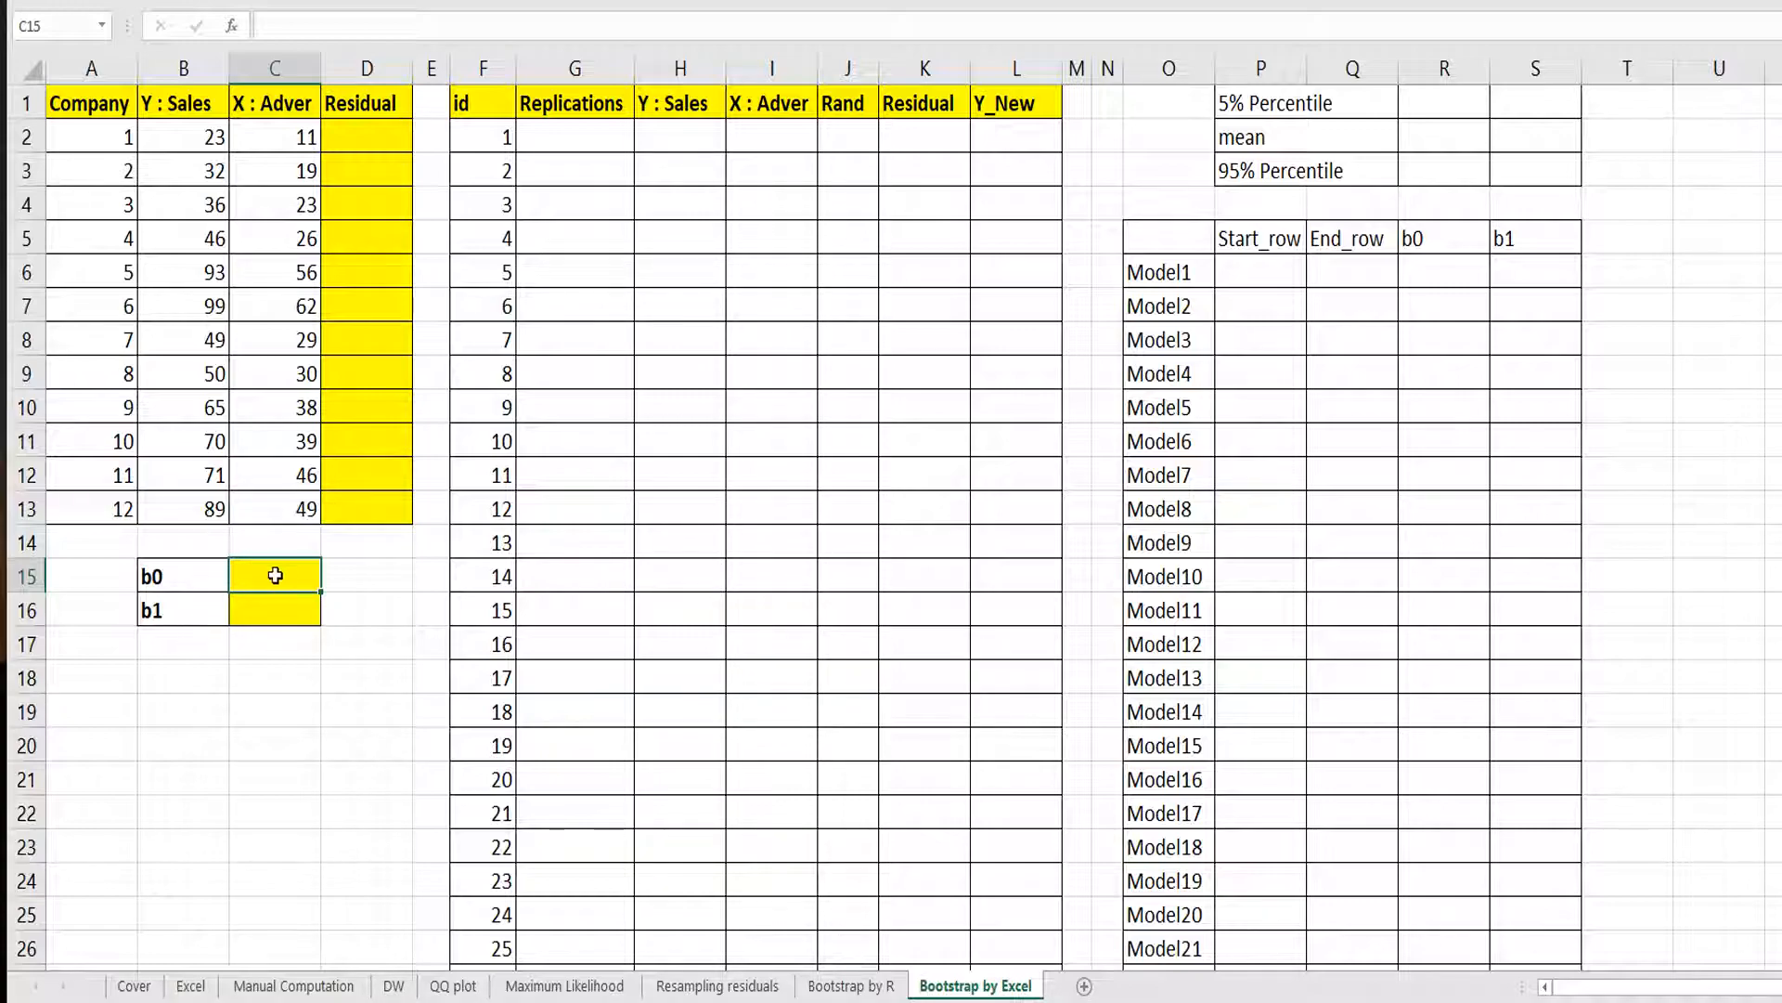
{"action": "type", "text": "=intercept("}
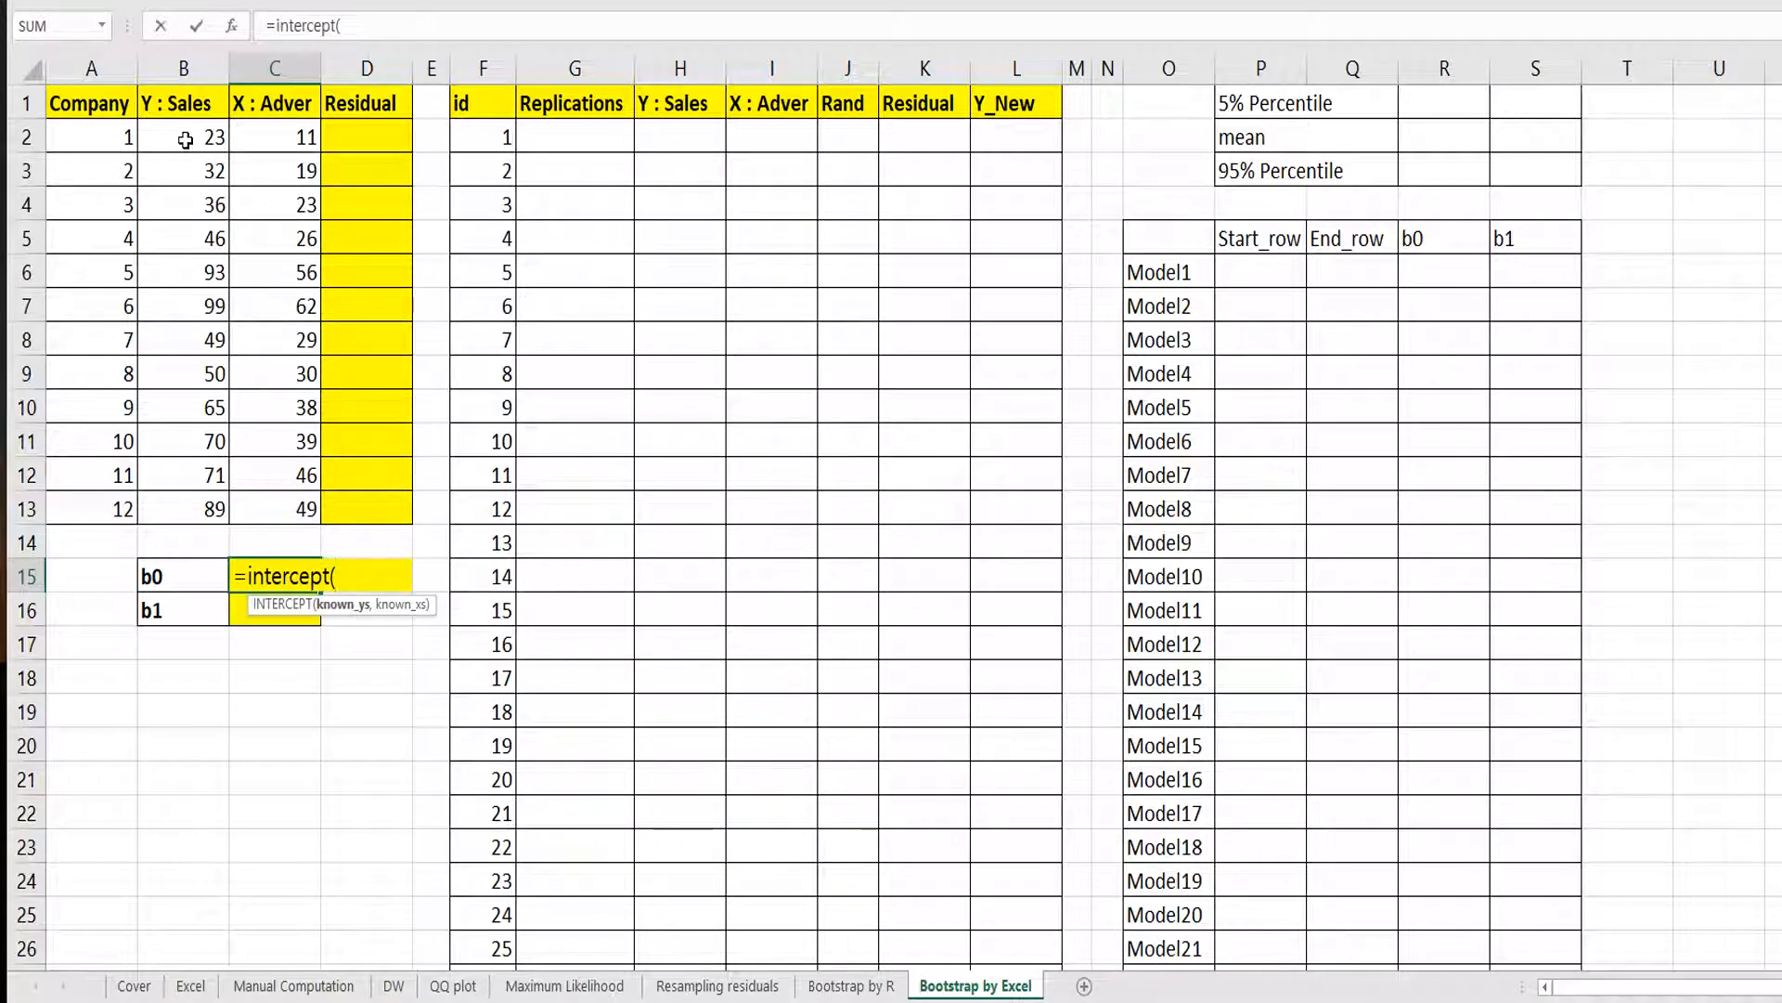
{"action": "left_click_drag", "start_coordinate": [180, 137], "coordinate": [183, 509]}
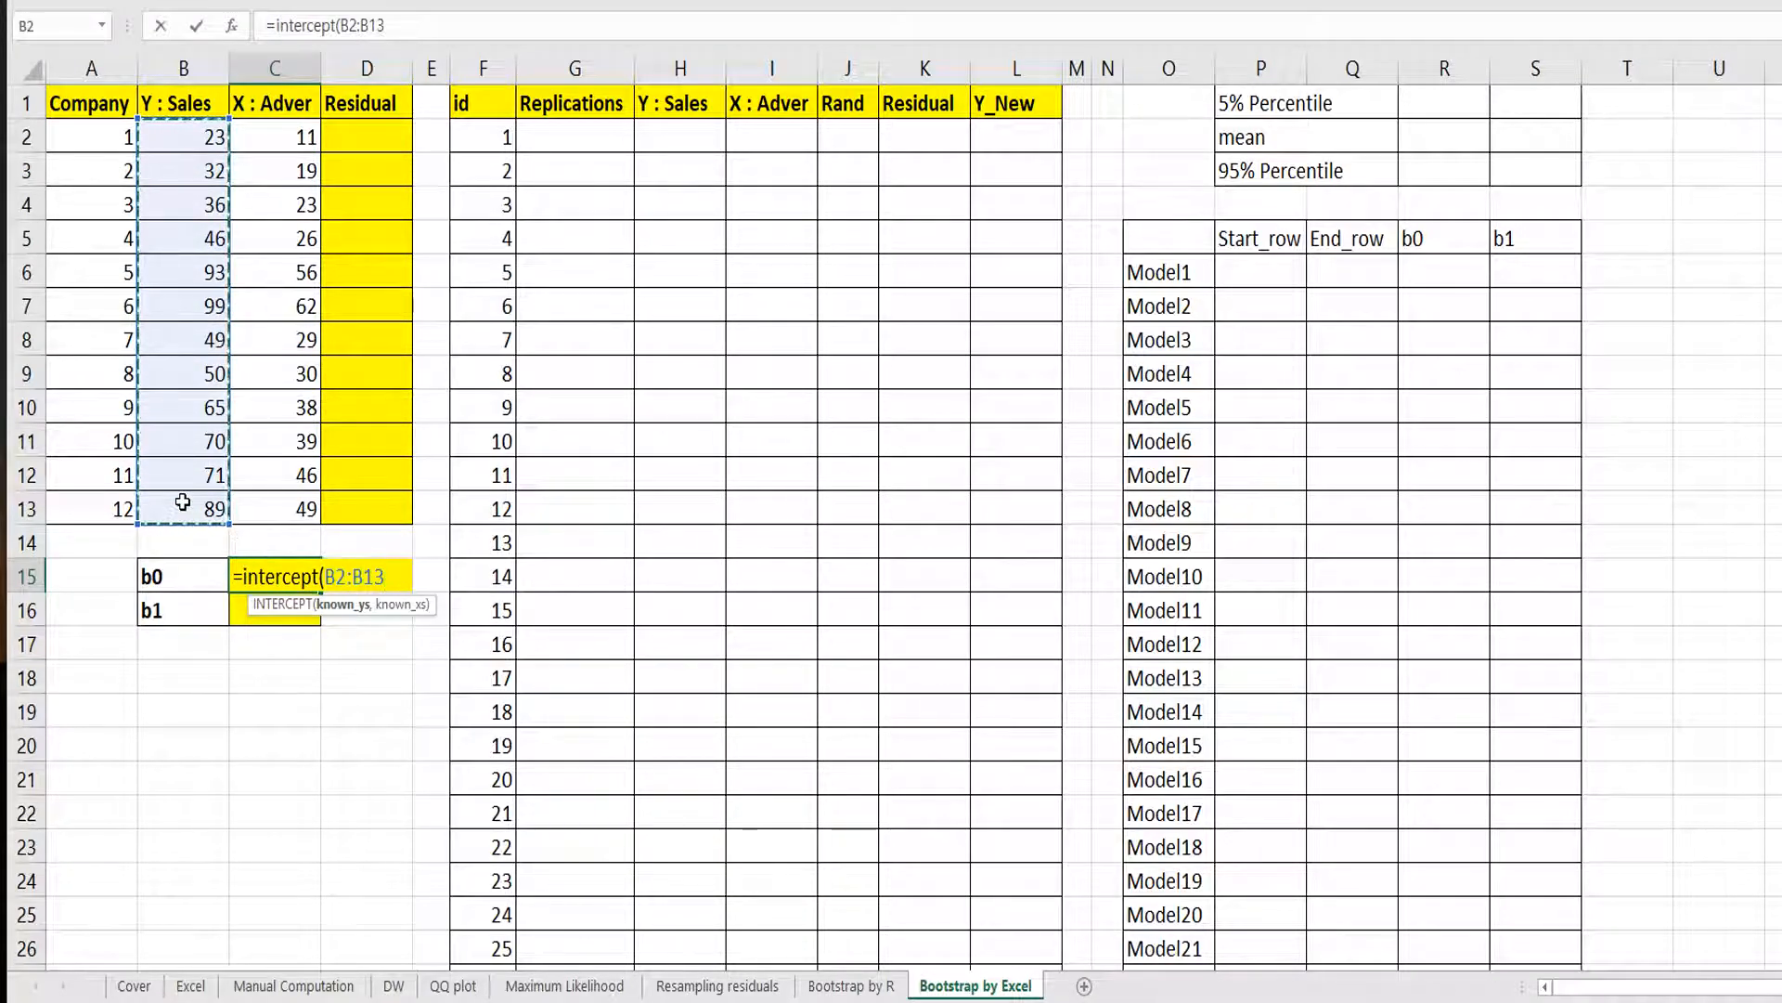
{"action": "type", "text": ","}
{"action": "left_click_drag", "start_coordinate": [283, 136], "coordinate": [290, 480]}
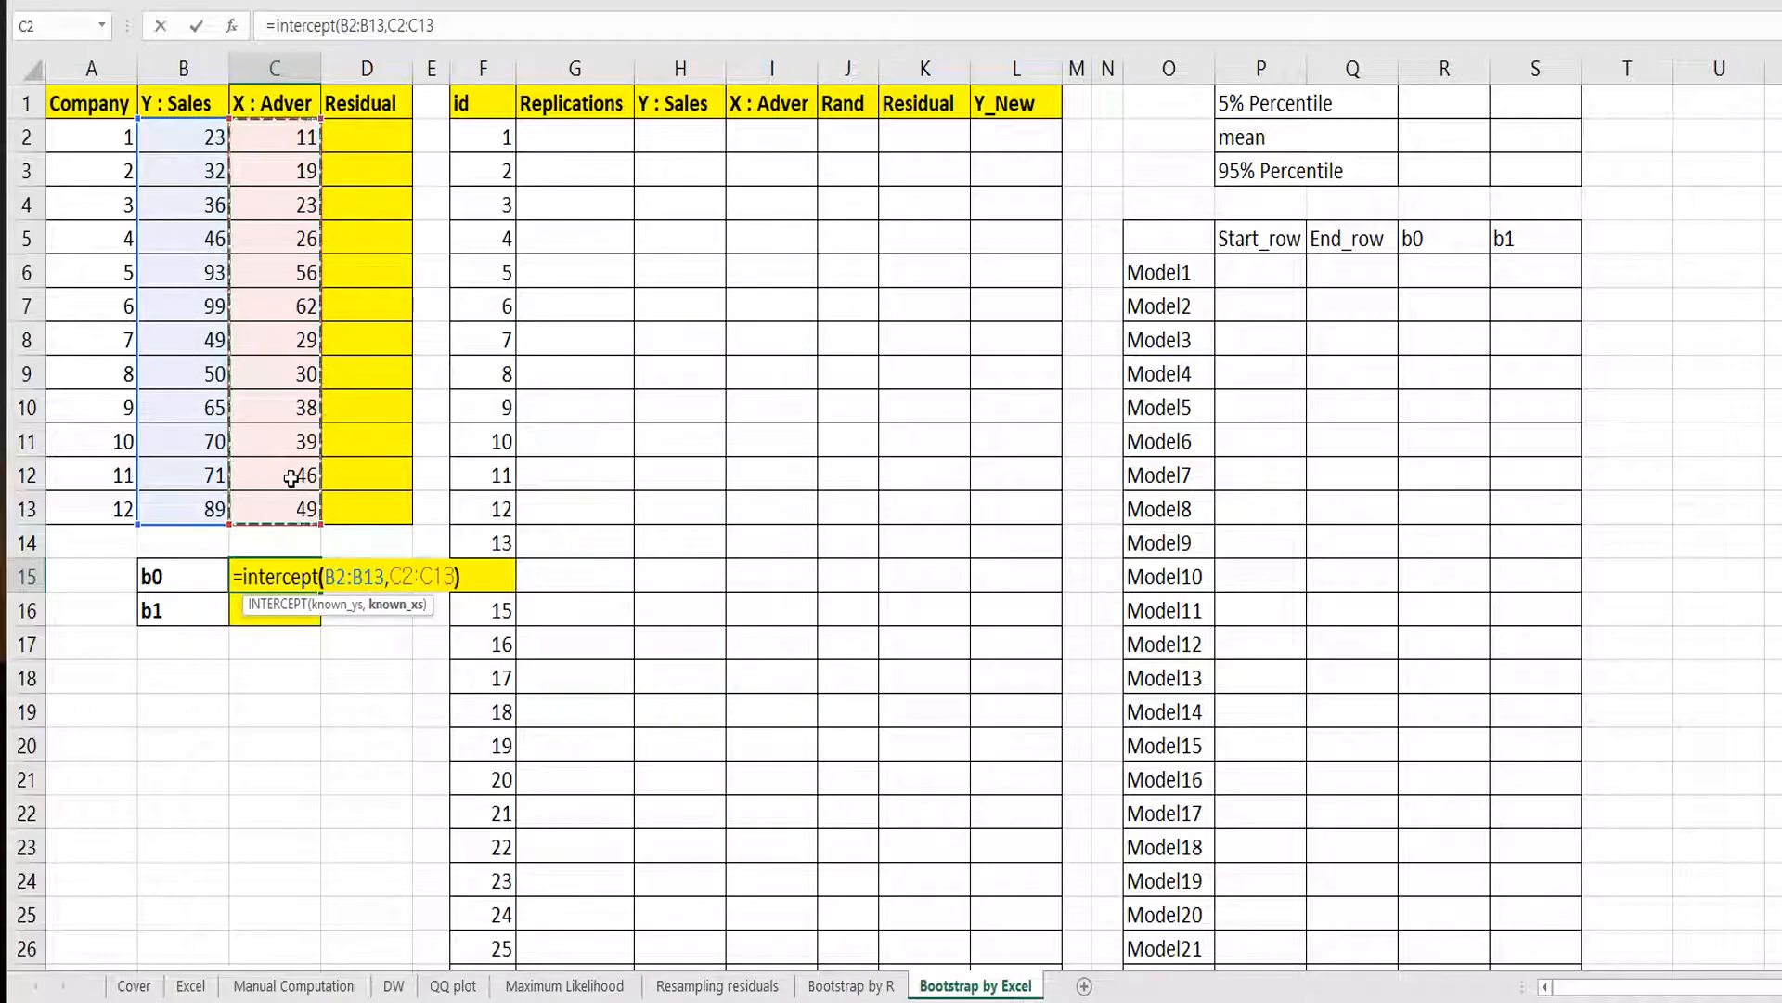
{"action": "key", "text": "Return"}
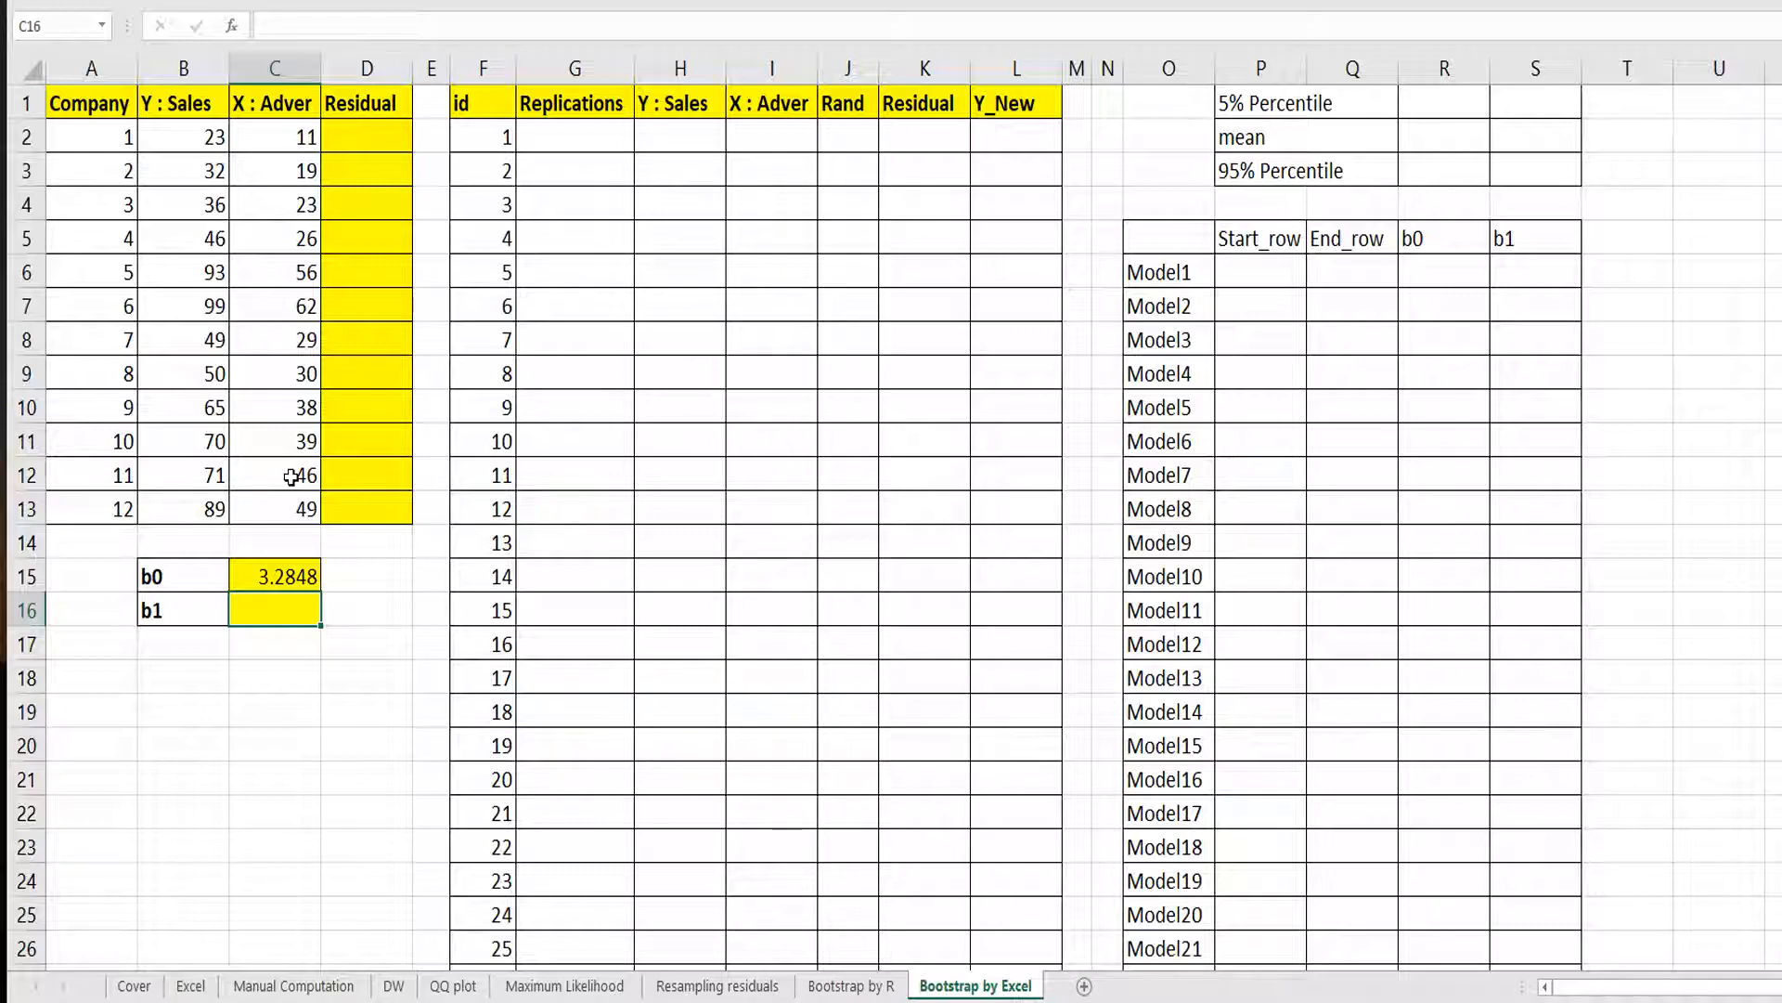
Compute b1 in C16 as =slope(B2:B13,C2:C13).
{"action": "type", "text": "=slop"}
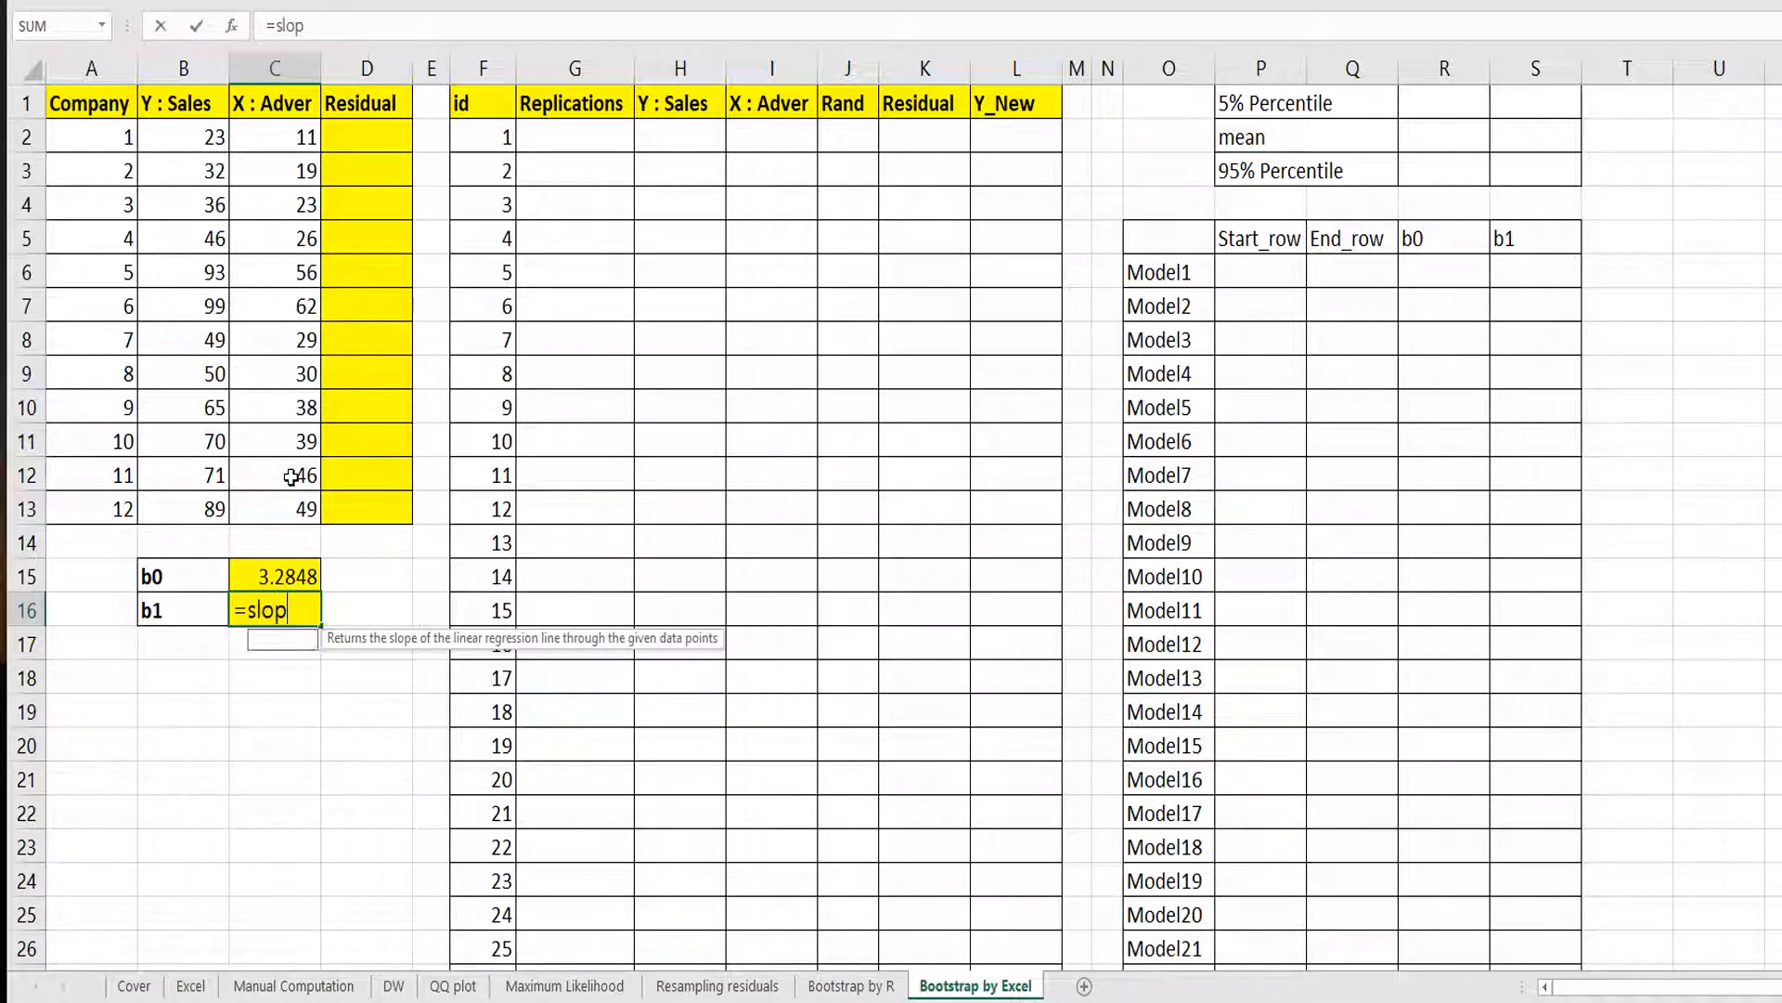
{"action": "type", "text": "e("}
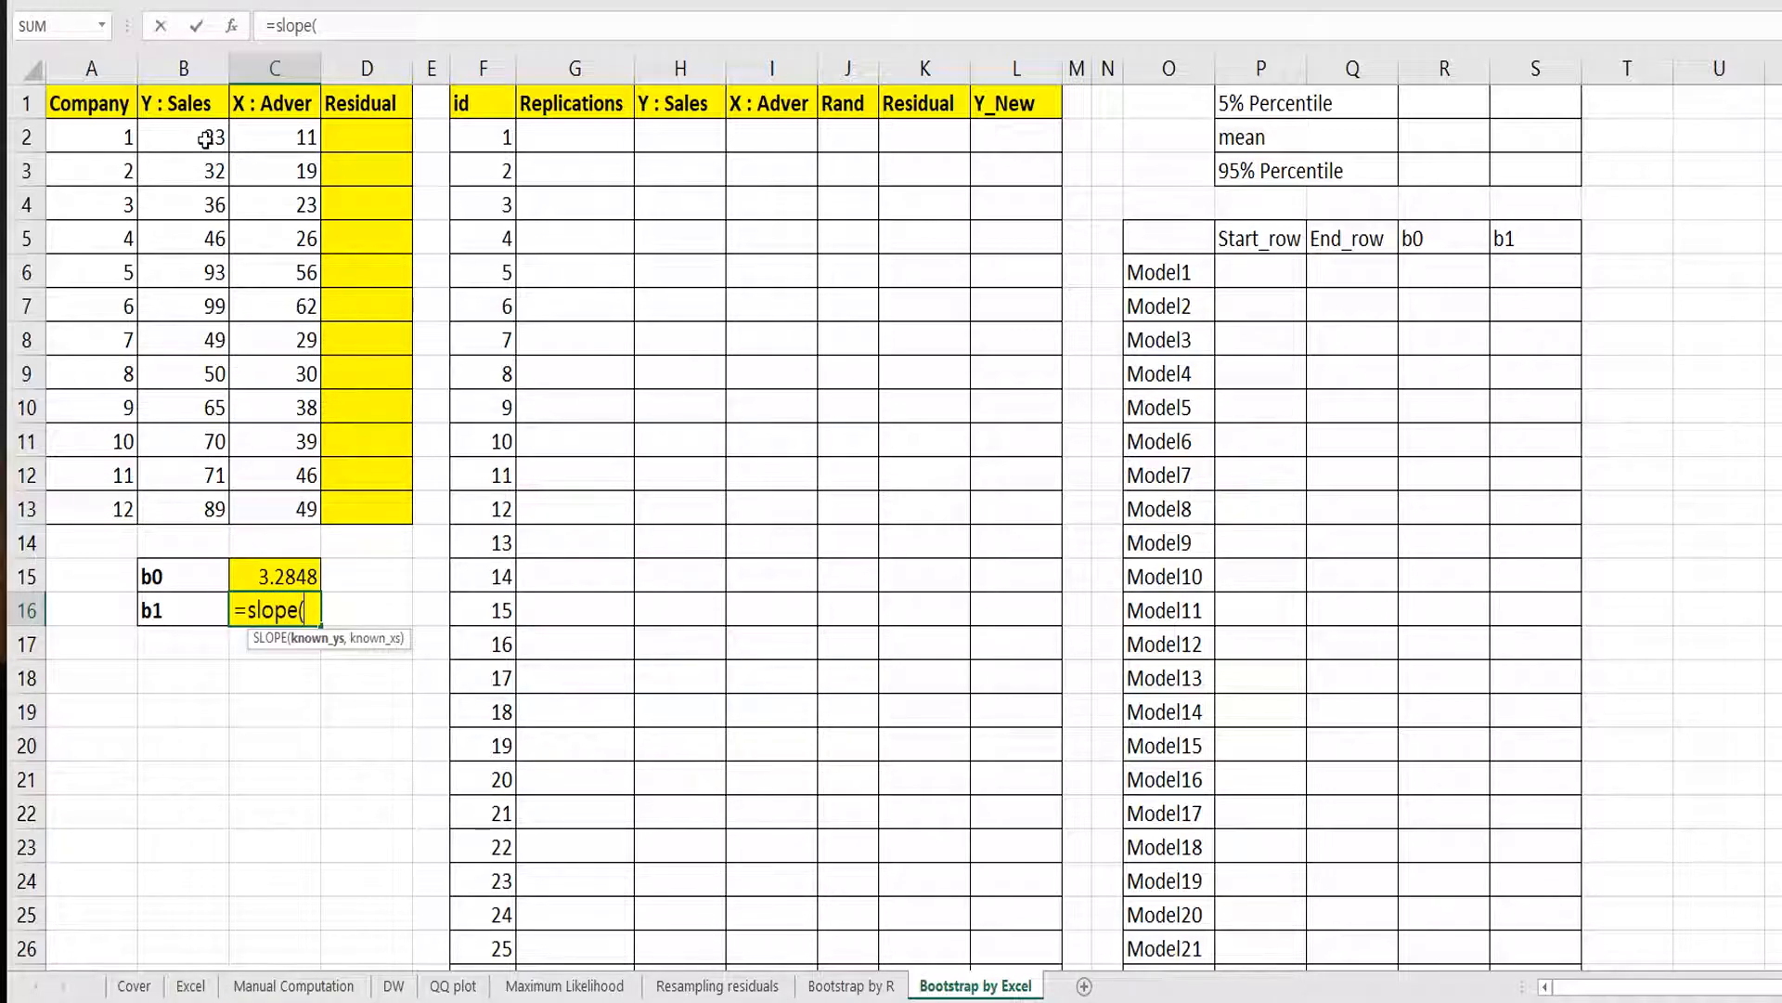
{"action": "left_click_drag", "start_coordinate": [172, 134], "coordinate": [176, 510]}
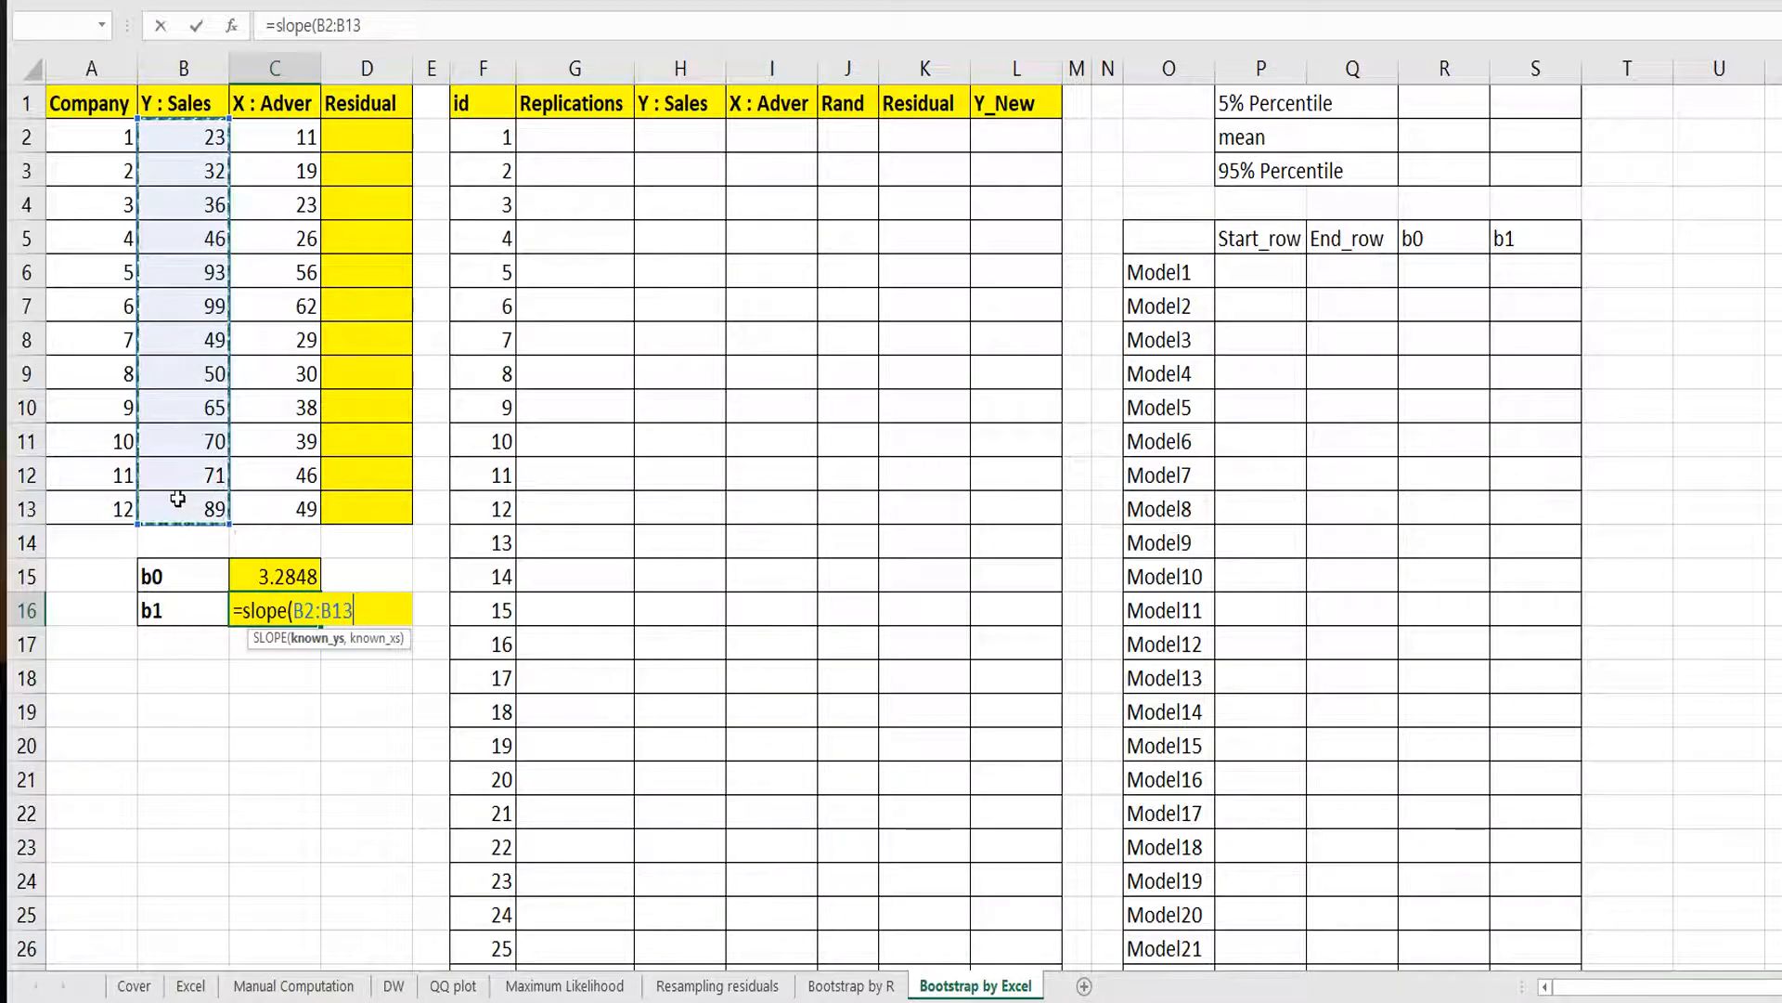
{"action": "type", "text": ","}
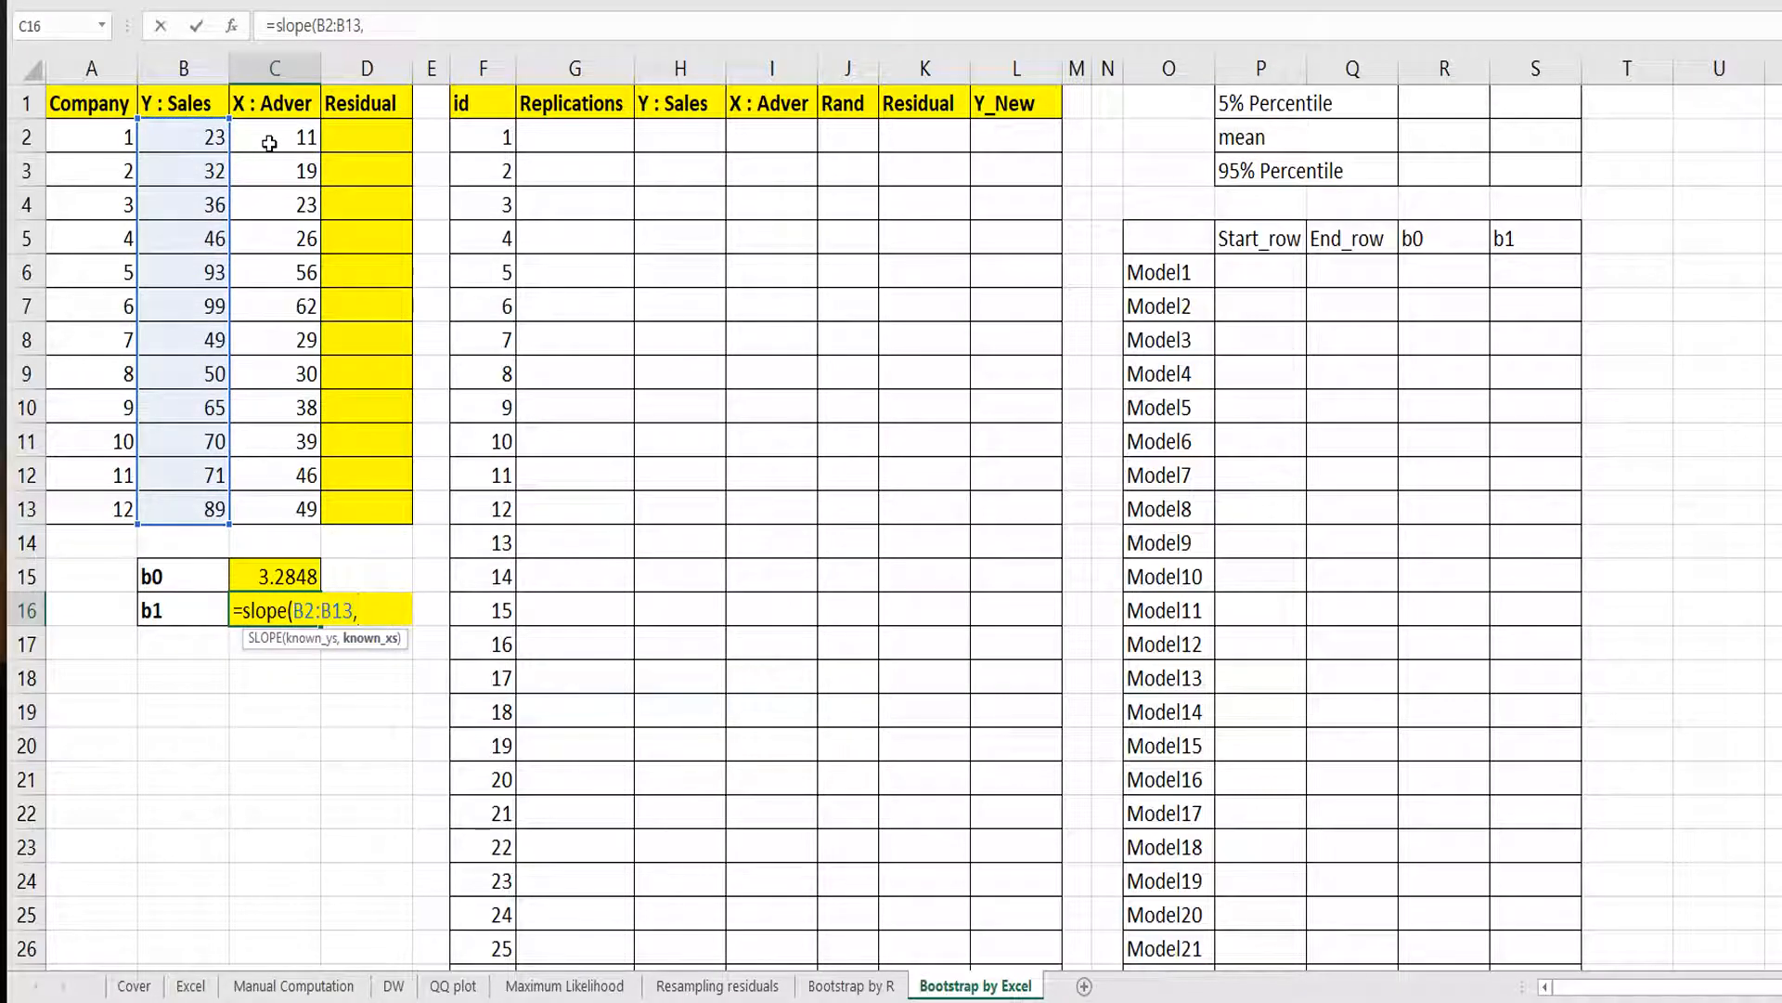
{"action": "left_click_drag", "start_coordinate": [254, 136], "coordinate": [257, 508]}
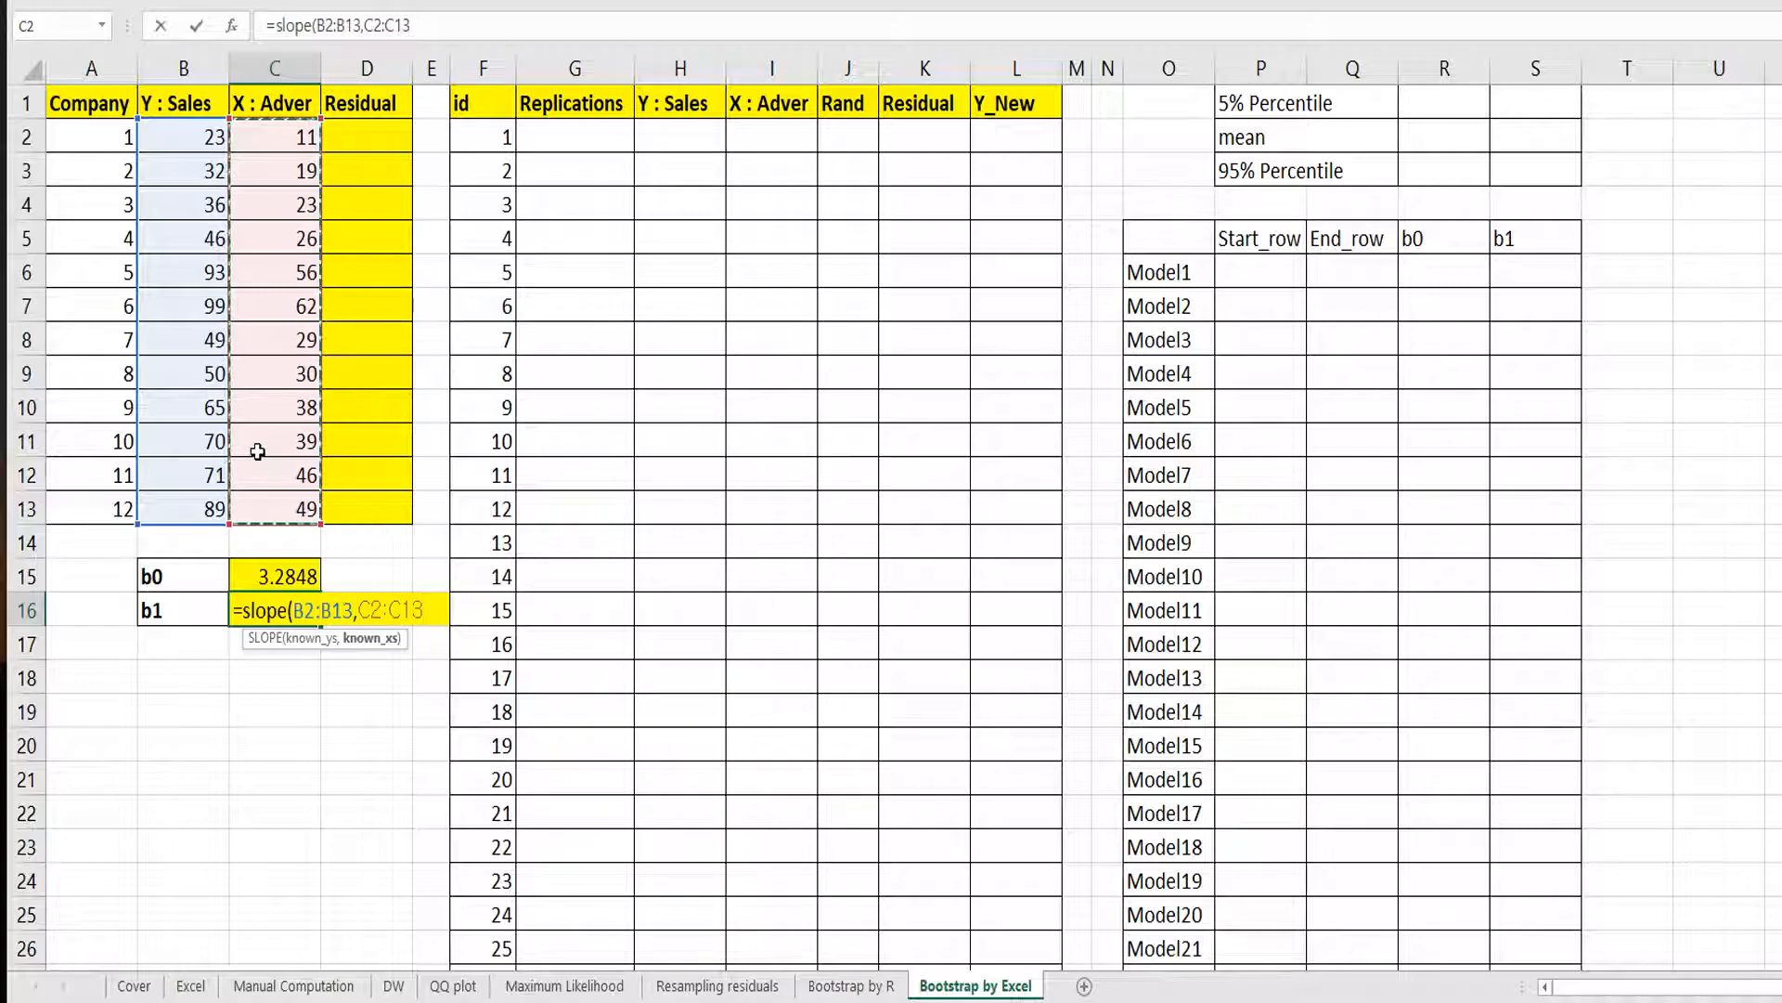
{"action": "key", "text": "Return"}
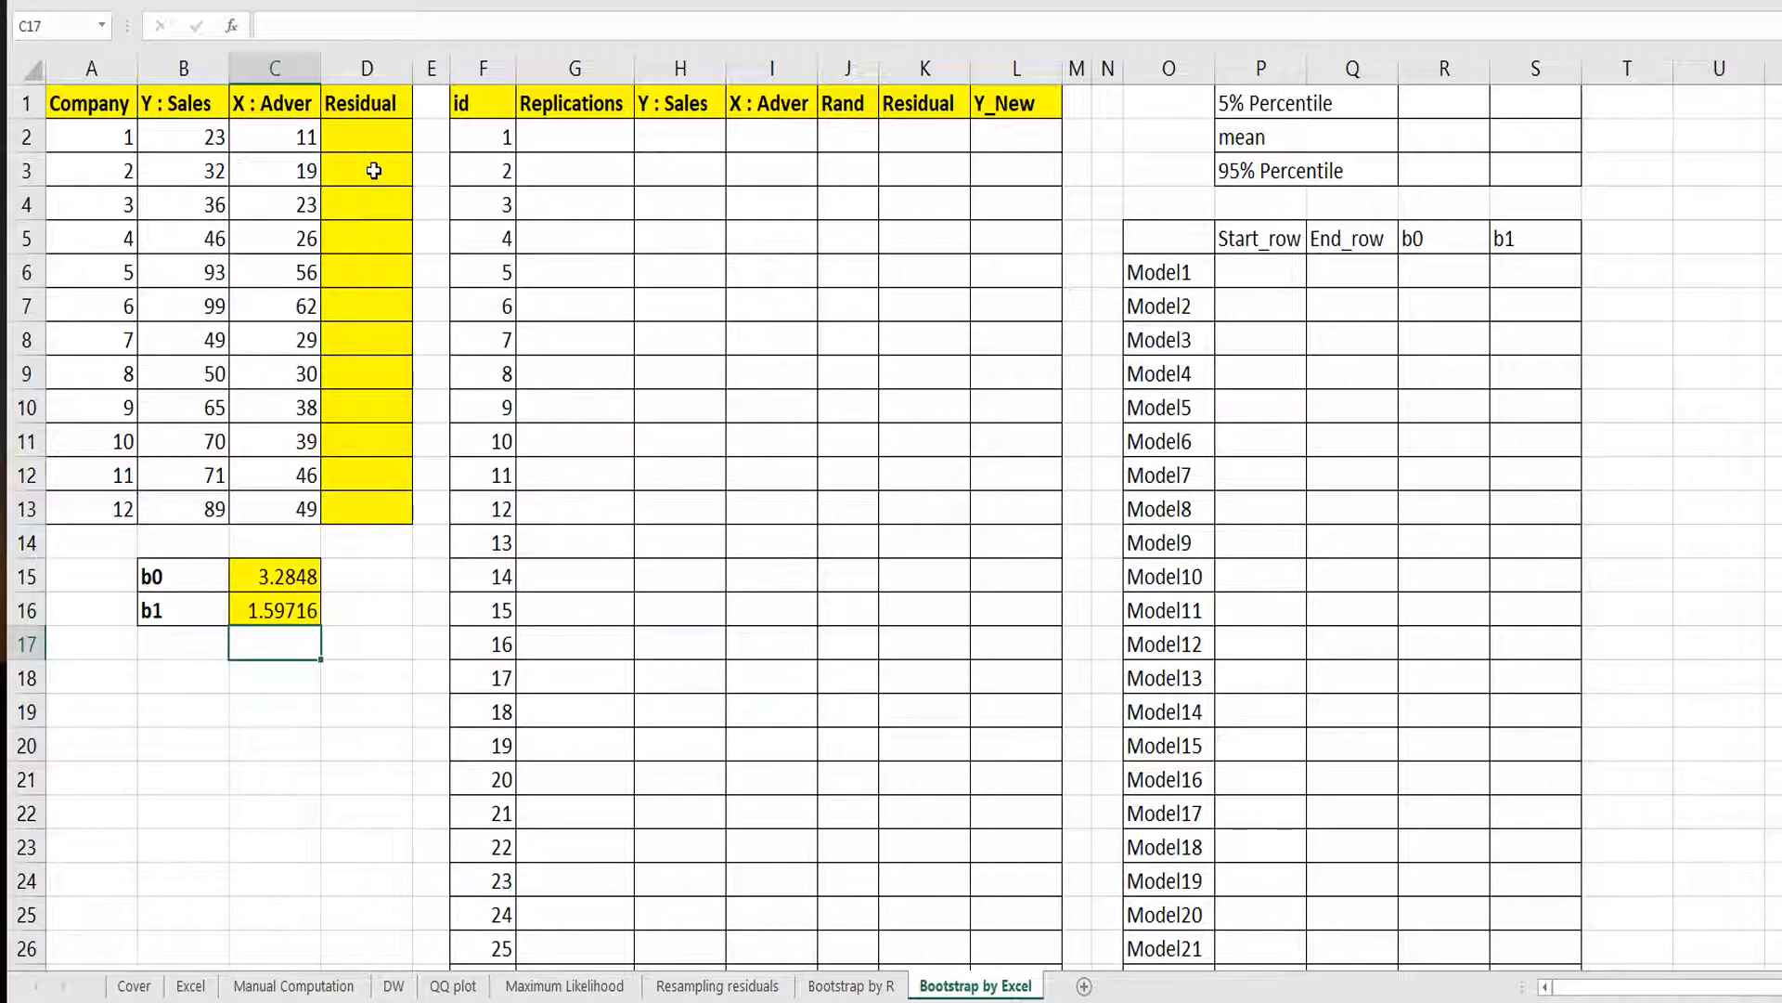
Enter the residual formula =B2-($C$15+$C$16*C2) in D2 and fill it down through D13.
{"action": "left_click", "coordinate": [369, 141]}
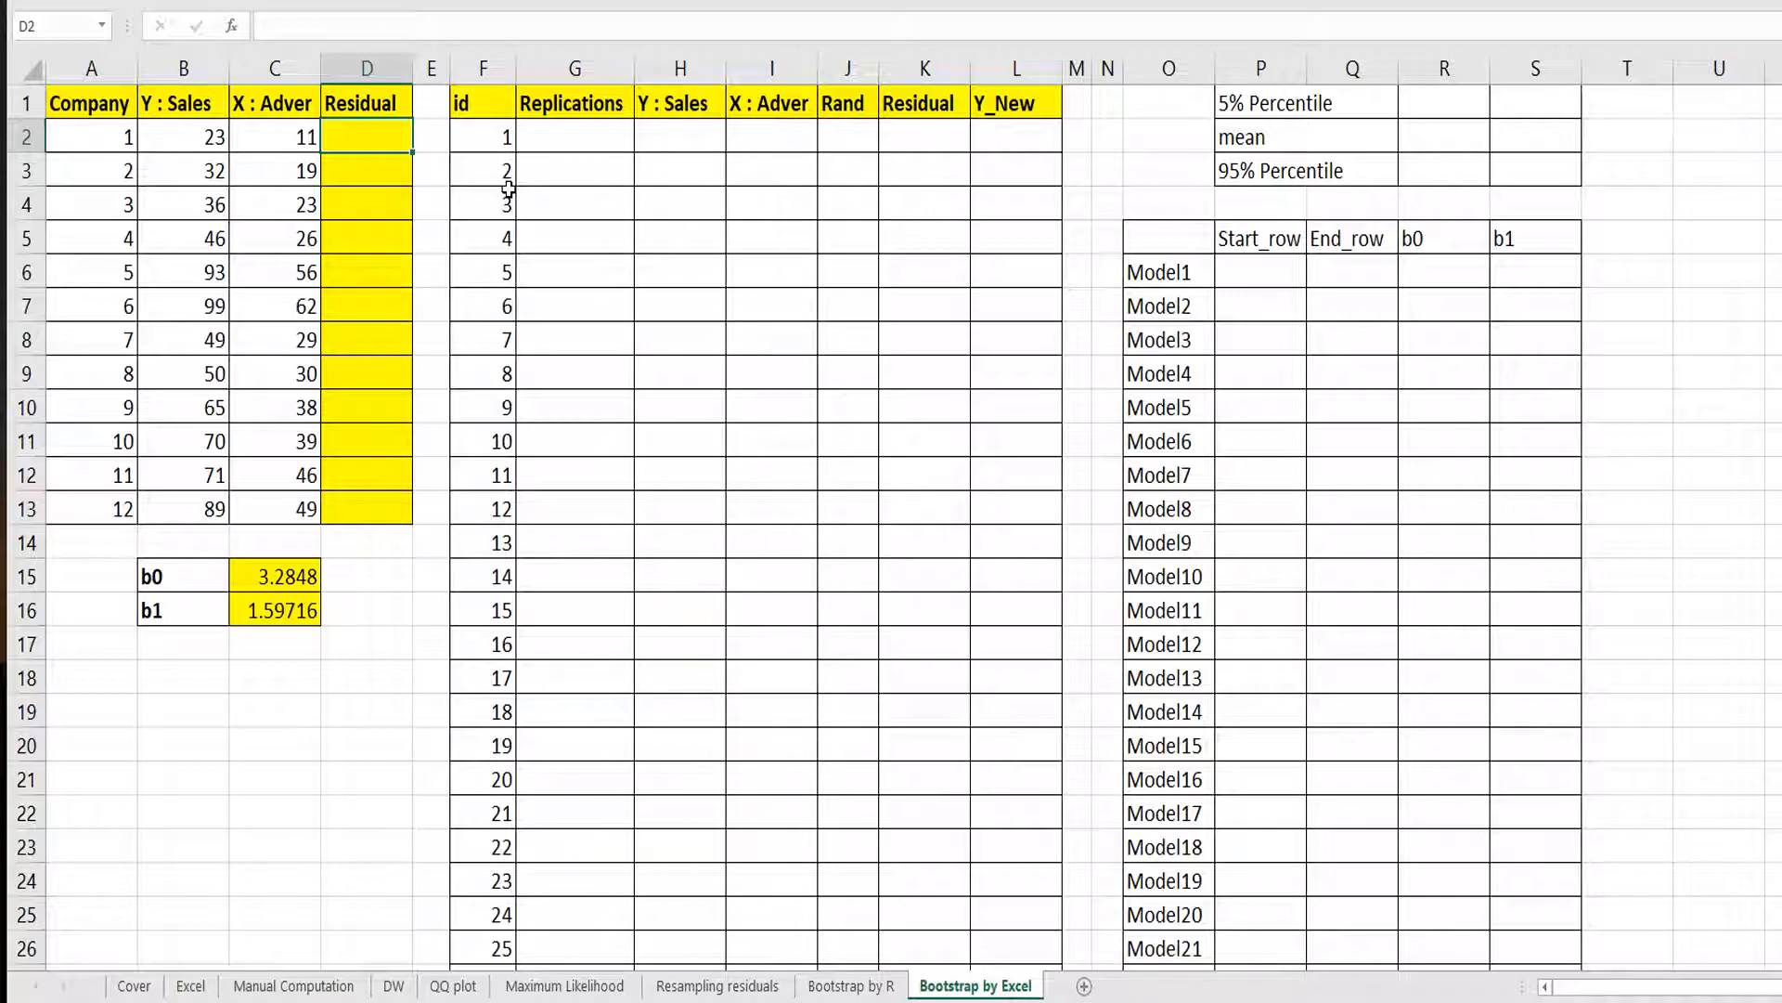
{"action": "type", "text": "="}
{"action": "key", "text": "Left"}
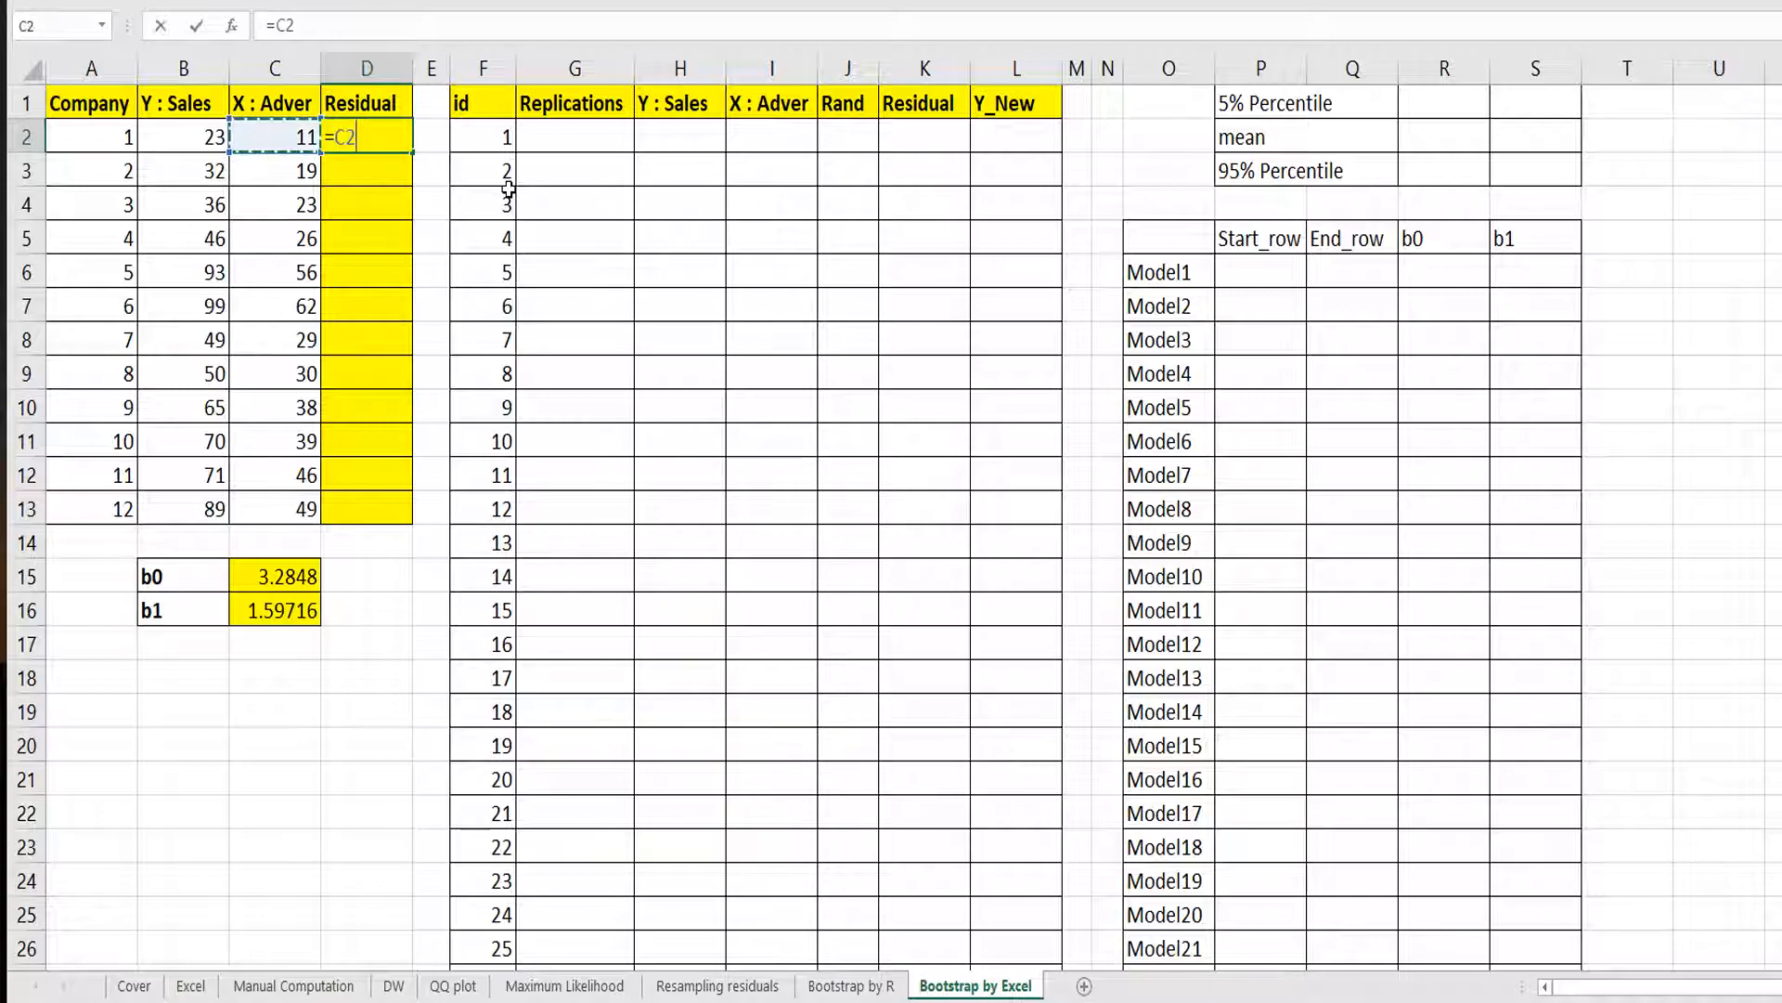
{"action": "key", "text": "Left"}
{"action": "type", "text": "-("}
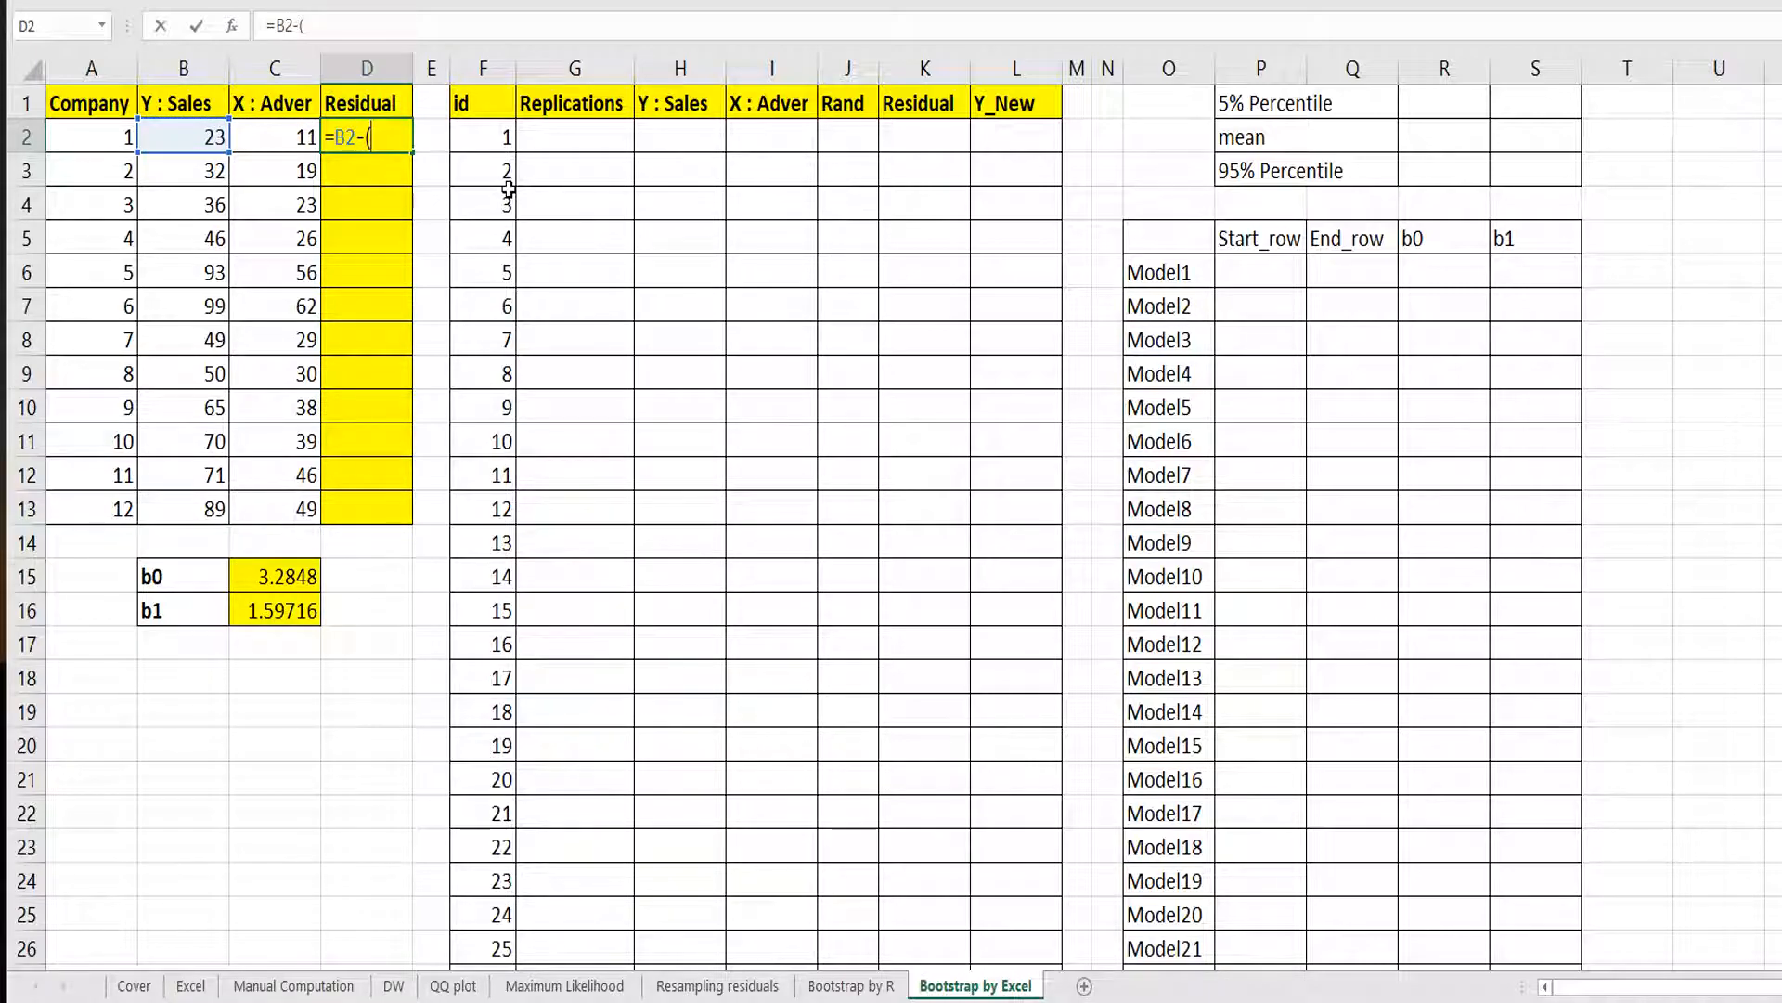
{"action": "left_click", "coordinate": [307, 580]}
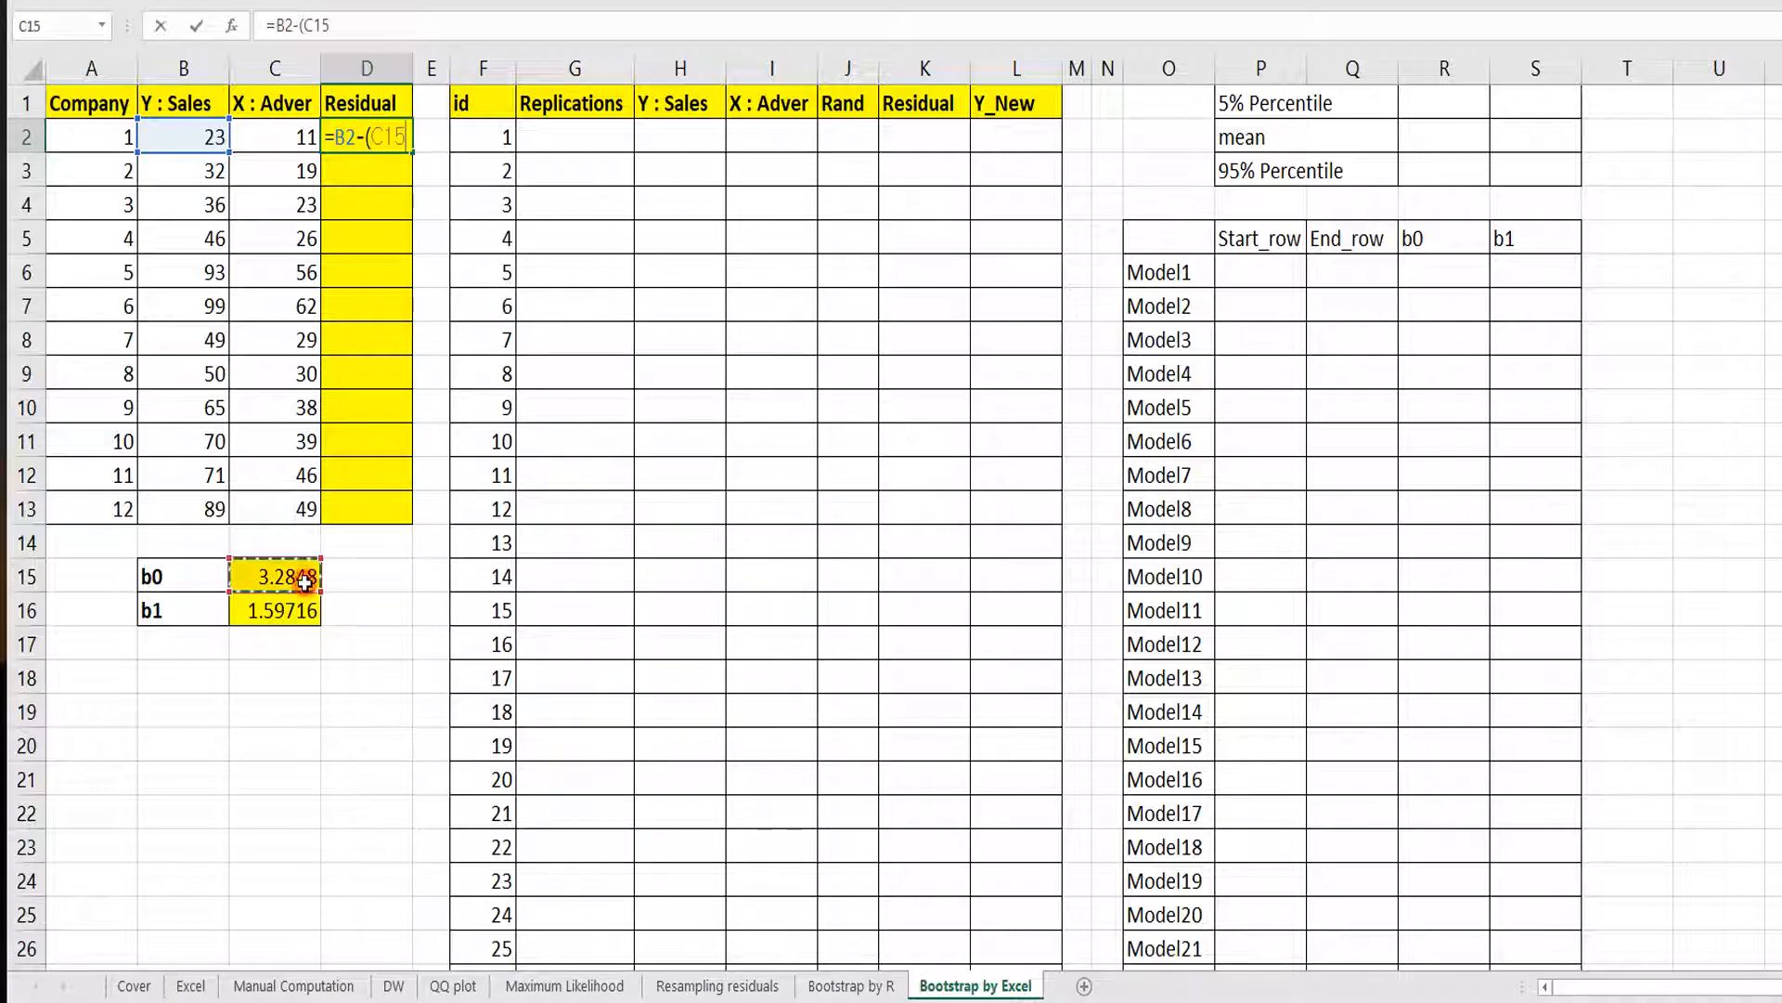
{"action": "key", "text": "F4"}
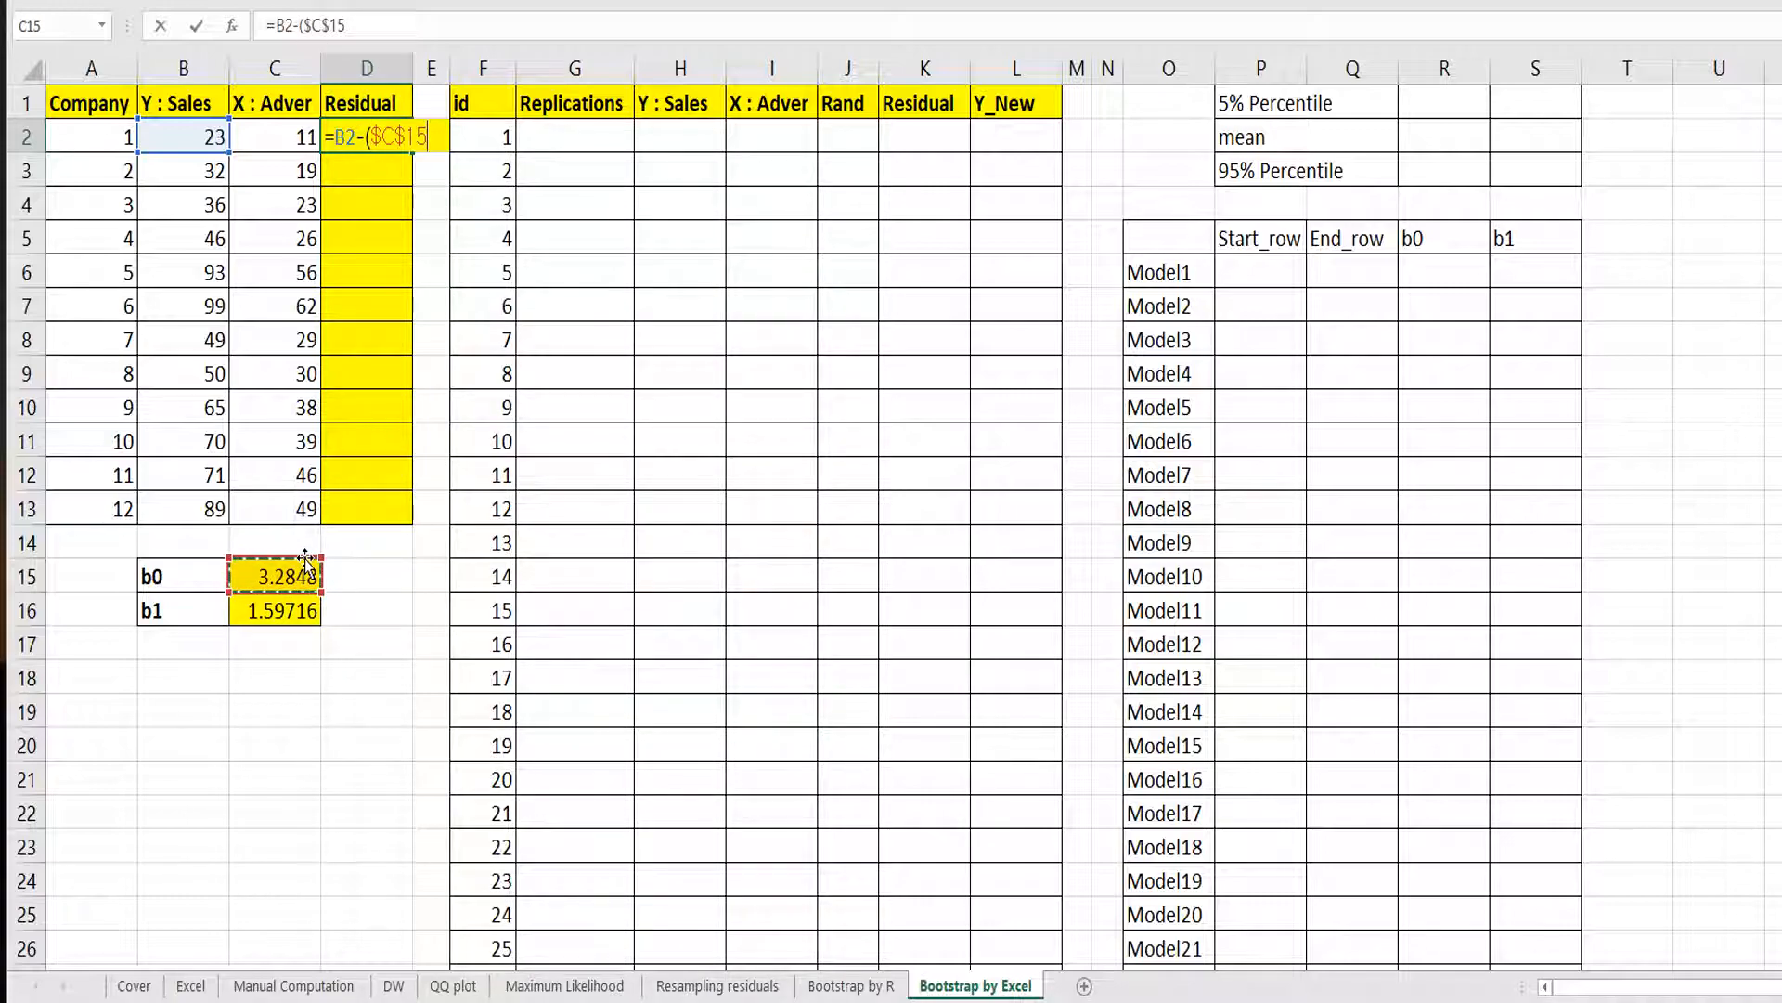
{"action": "type", "text": "+"}
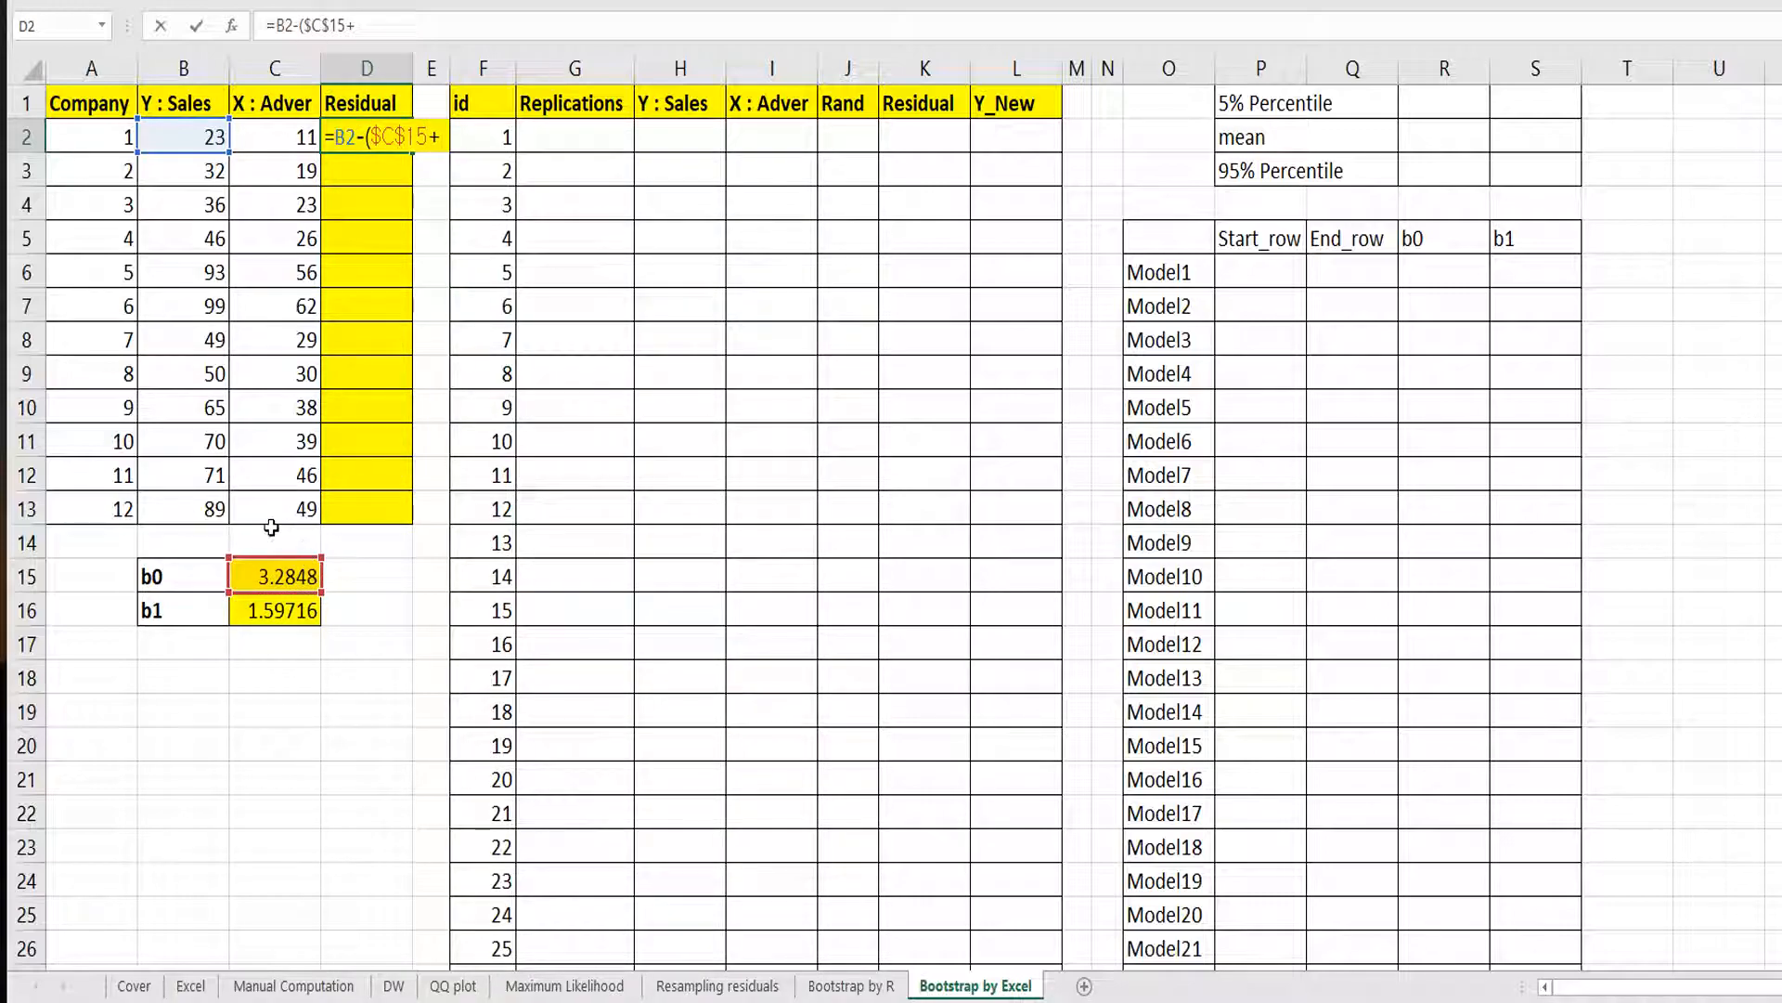
{"action": "left_click", "coordinate": [297, 610]}
{"action": "key", "text": "F4"}
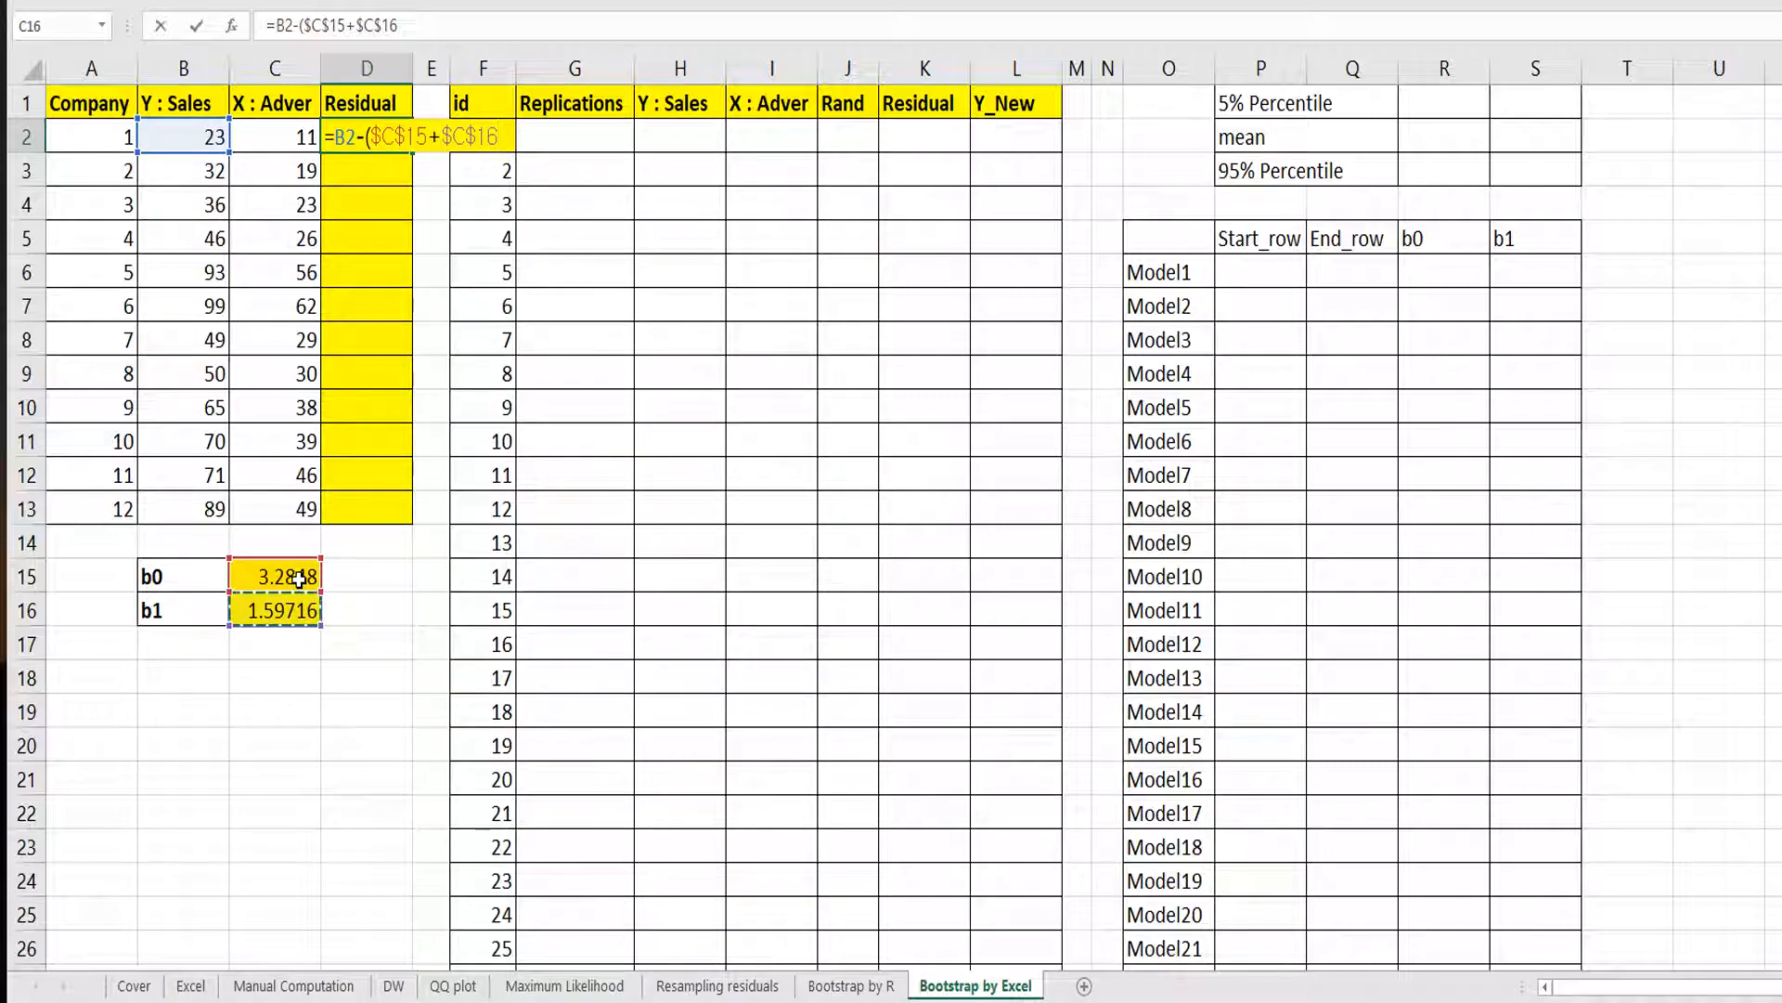
{"action": "type", "text": "*"}
{"action": "left_click", "coordinate": [276, 133]}
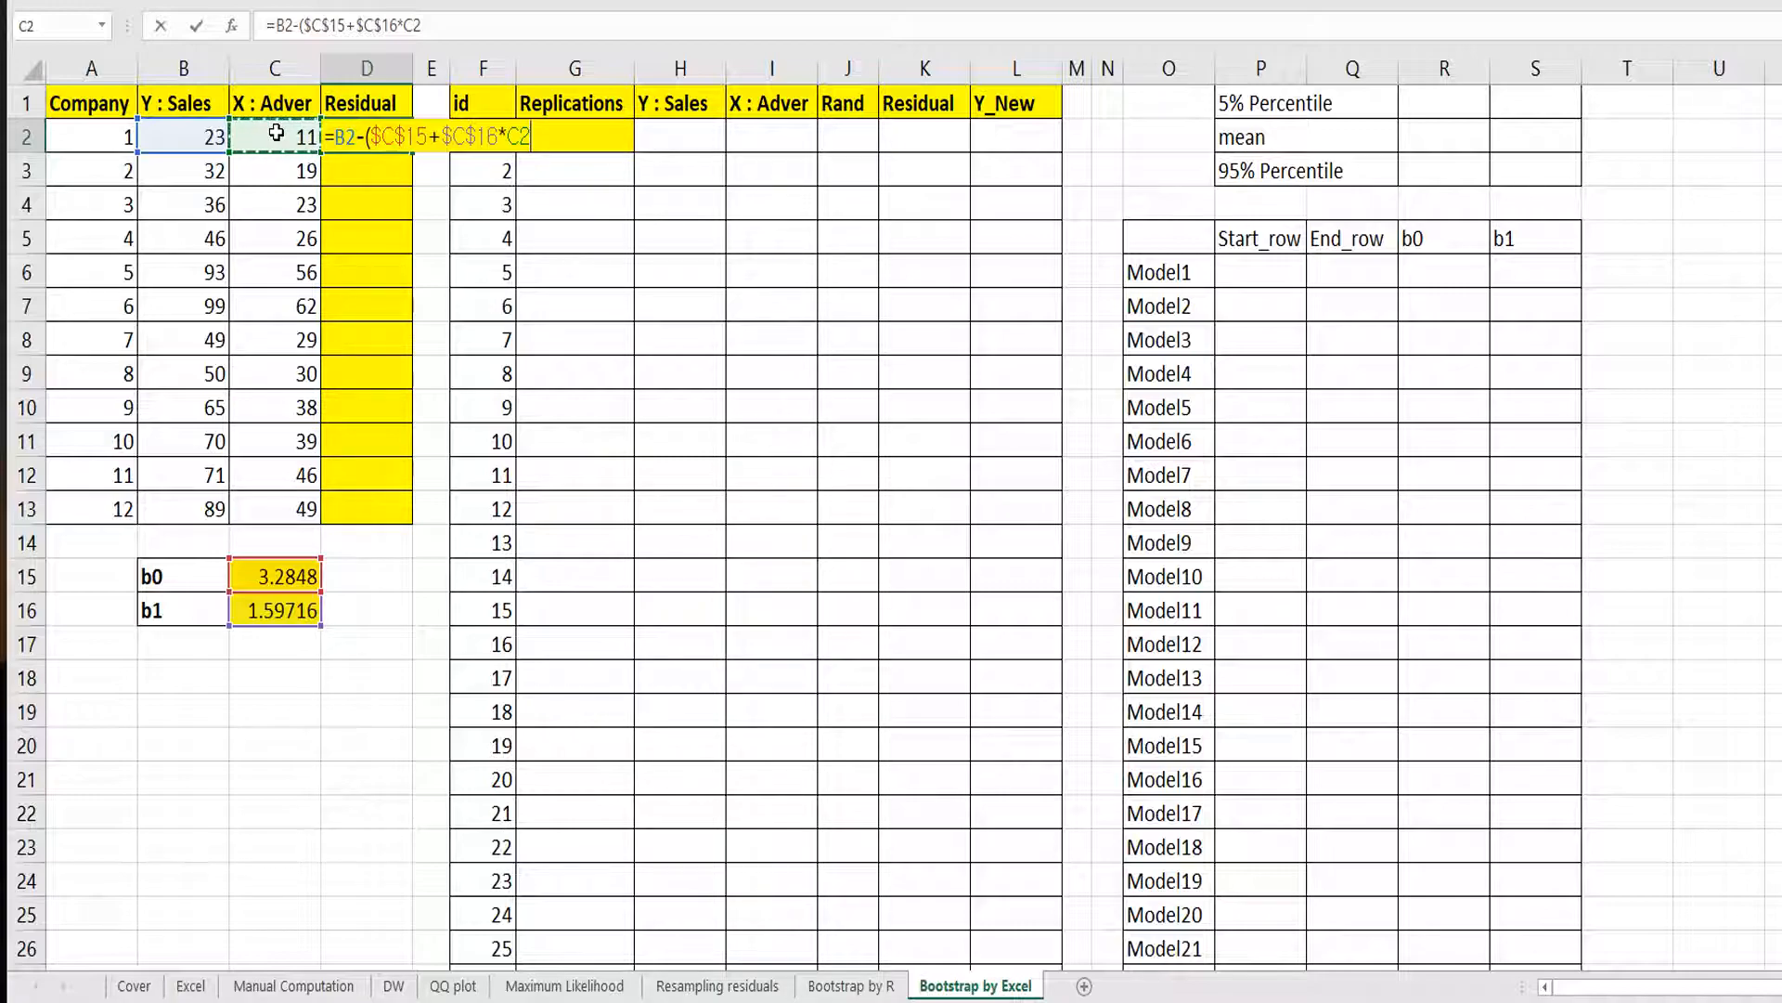
{"action": "key", "text": "Return"}
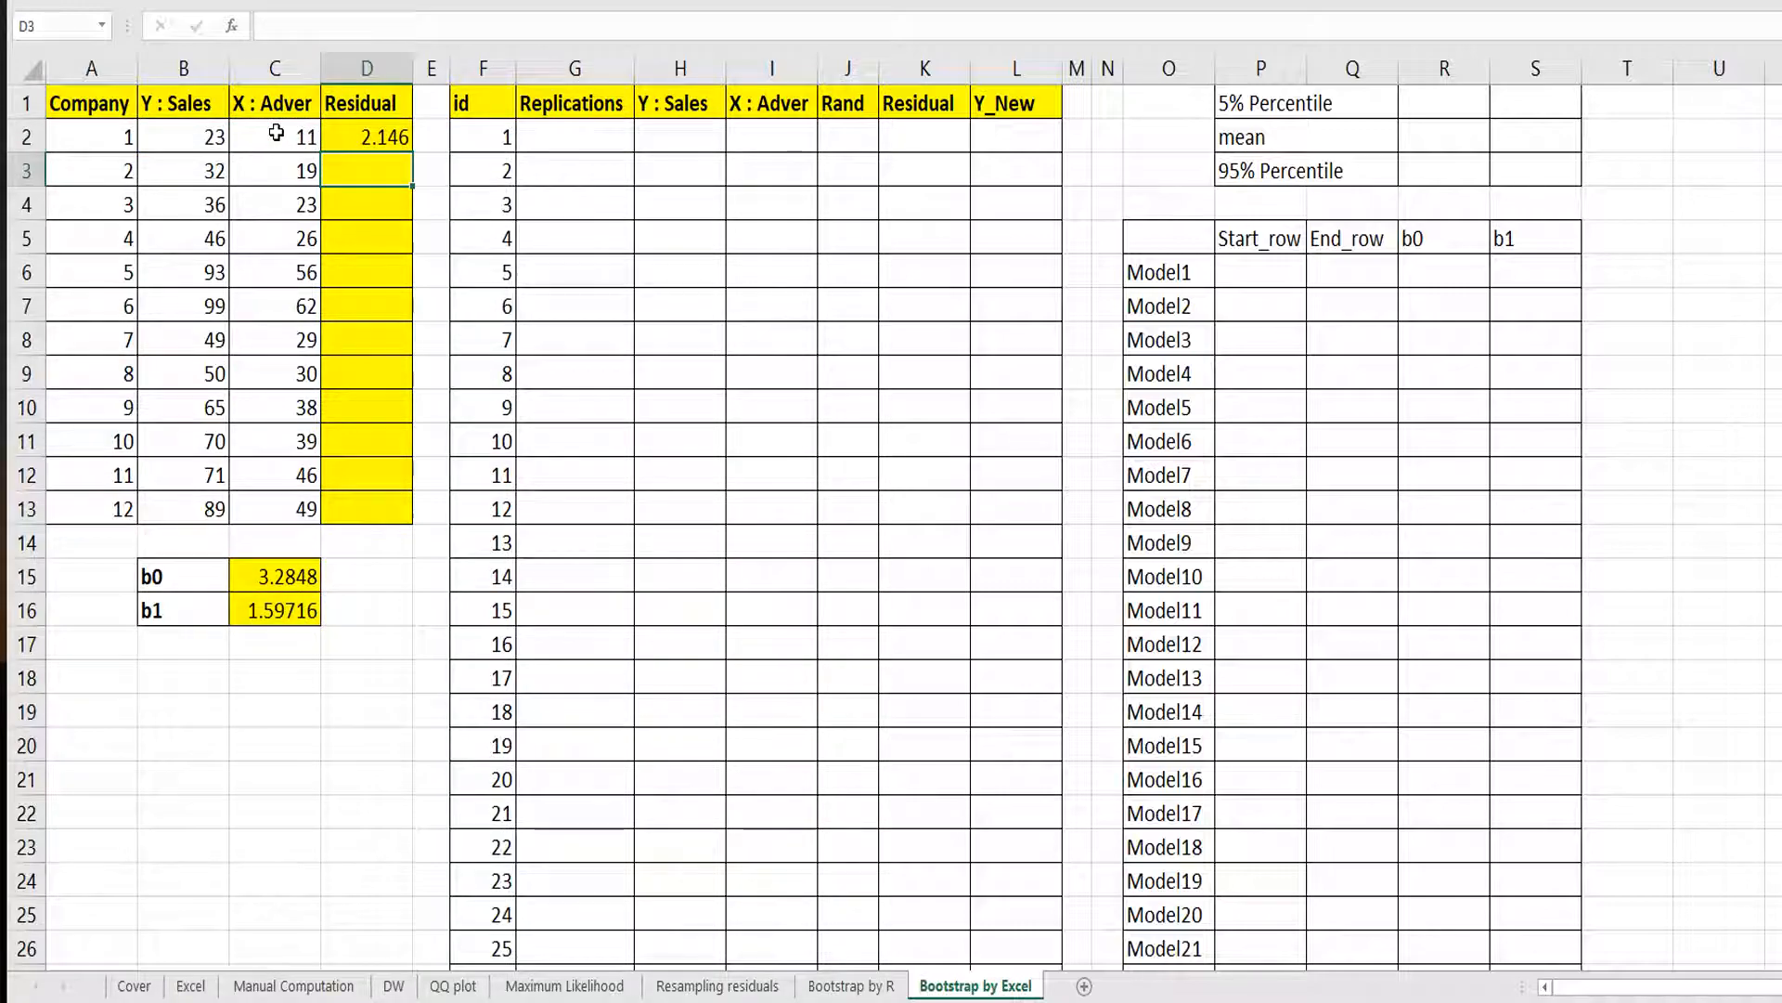
{"action": "left_click", "coordinate": [342, 136]}
{"action": "double_click", "coordinate": [414, 152]}
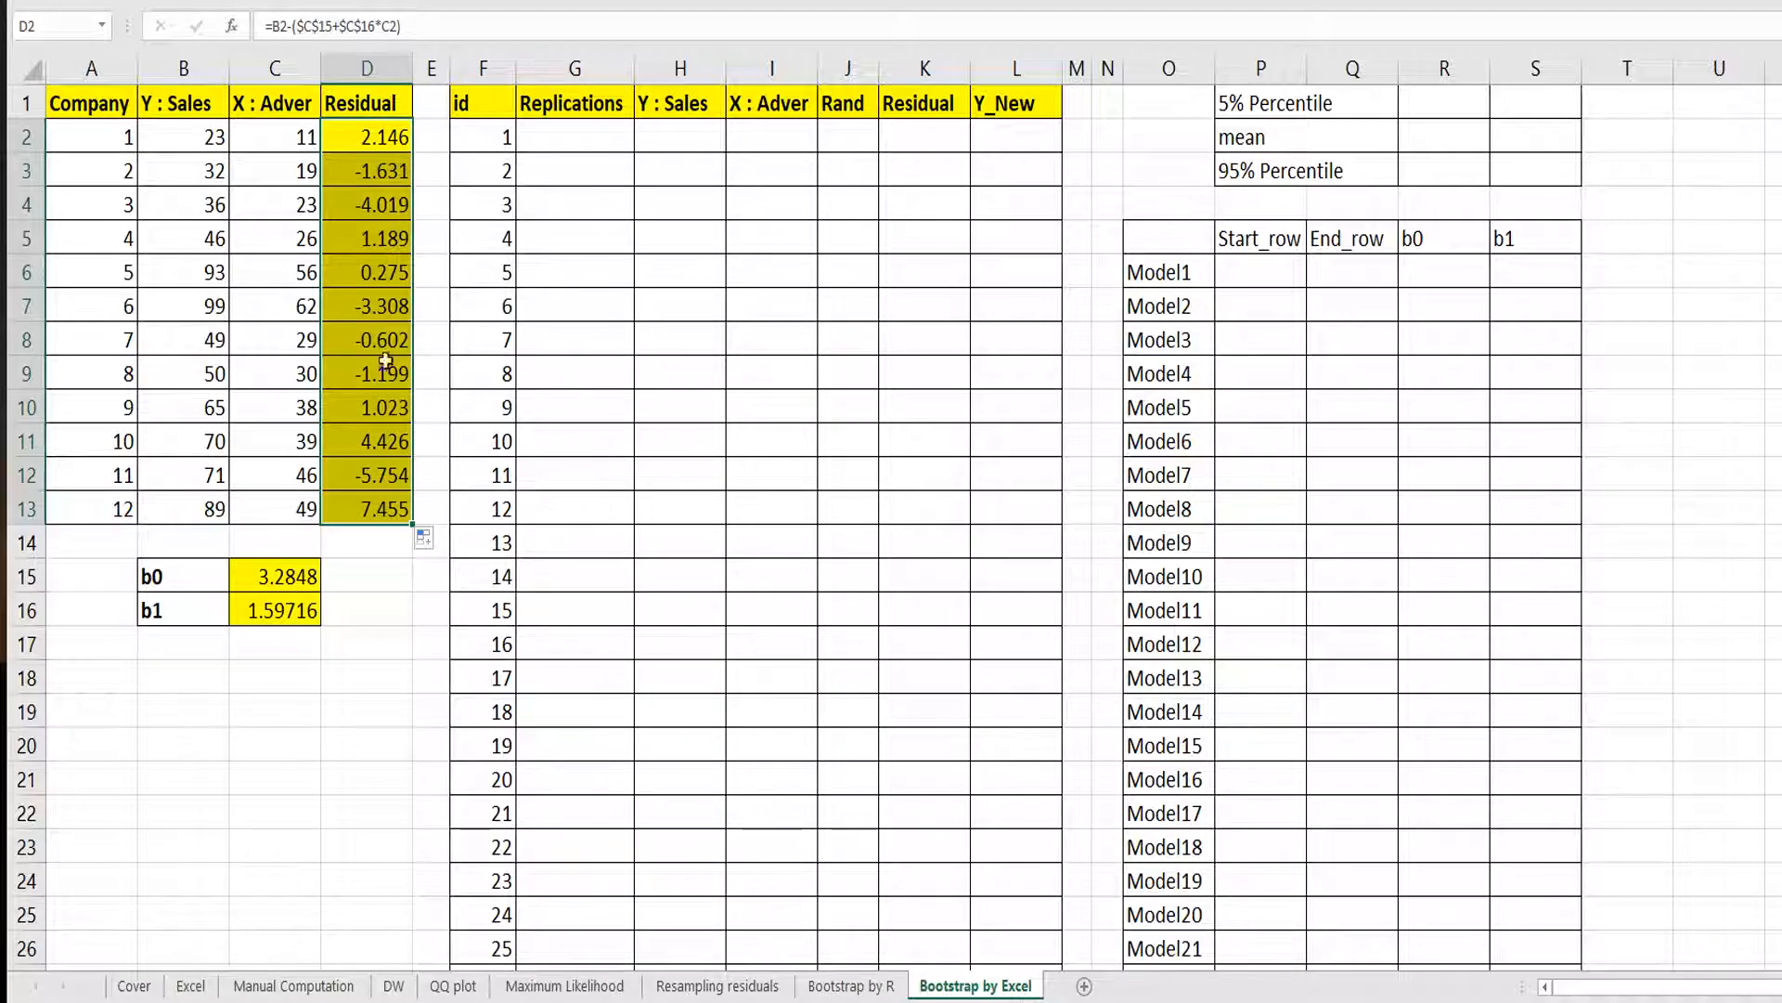
Calculate =200*12 in C18 and check how far the id column extends.
{"action": "left_click", "coordinate": [296, 687]}
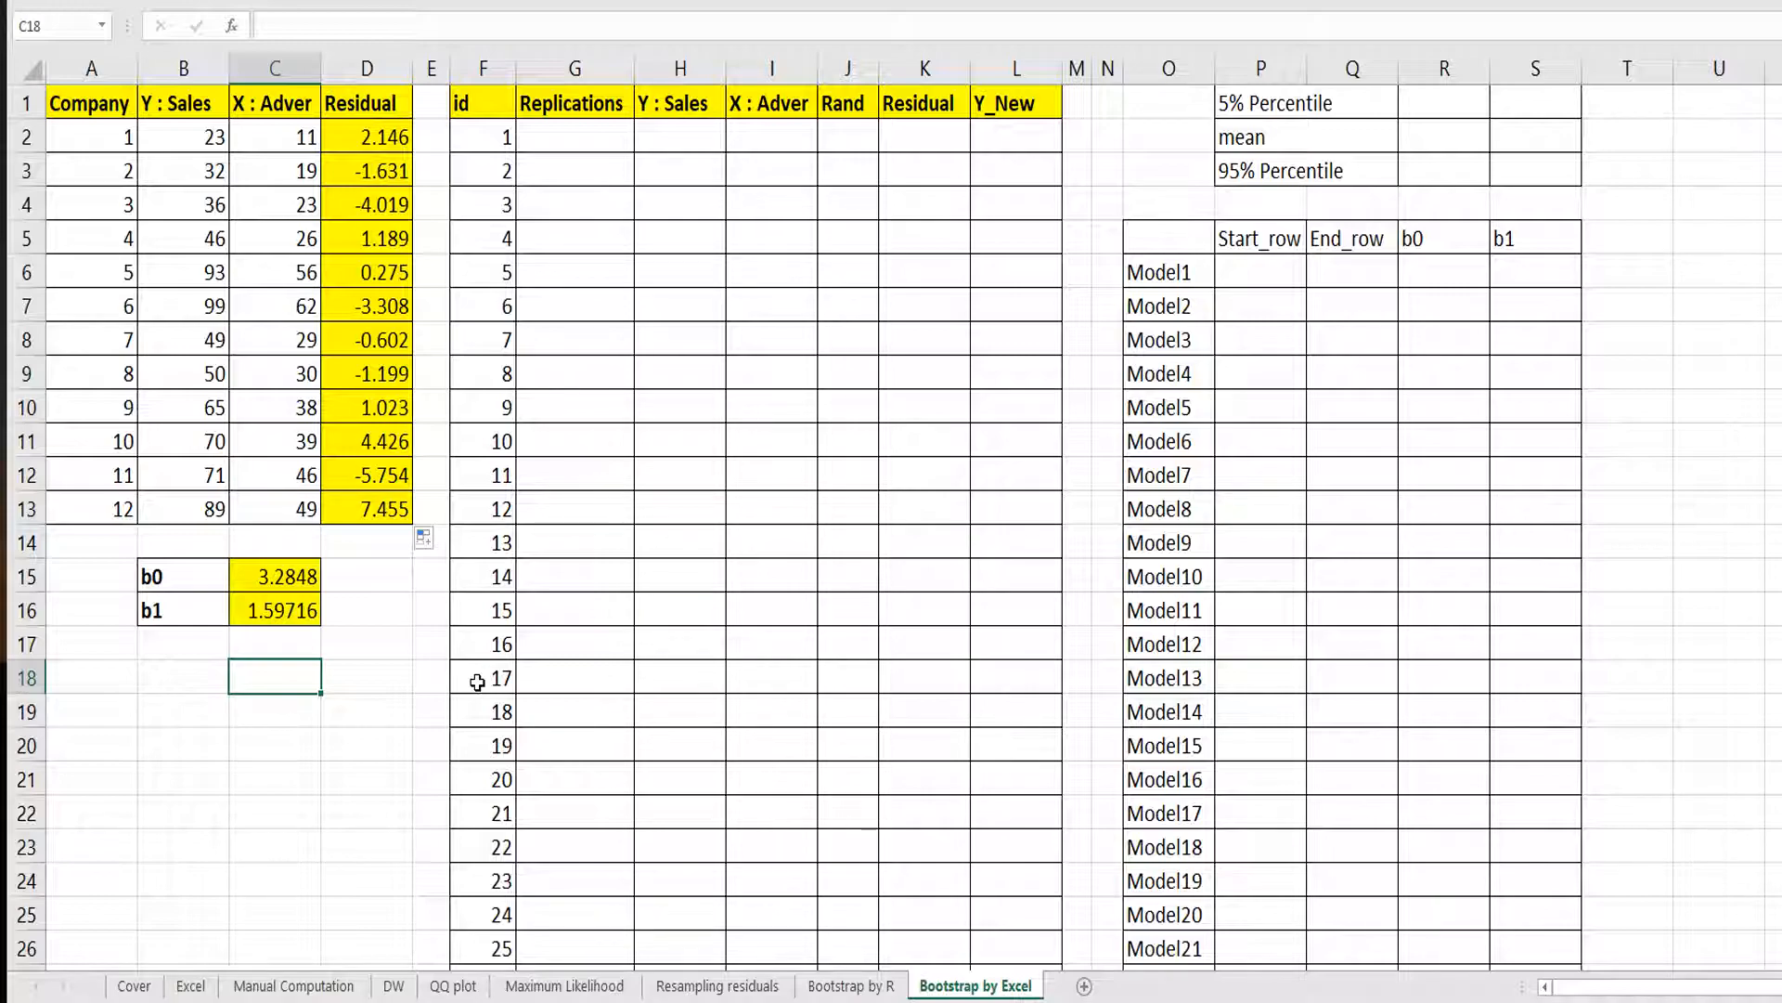
{"action": "type", "text": "2"}
{"action": "key", "text": "BackSpace"}
{"action": "type", "text": "=200*"}
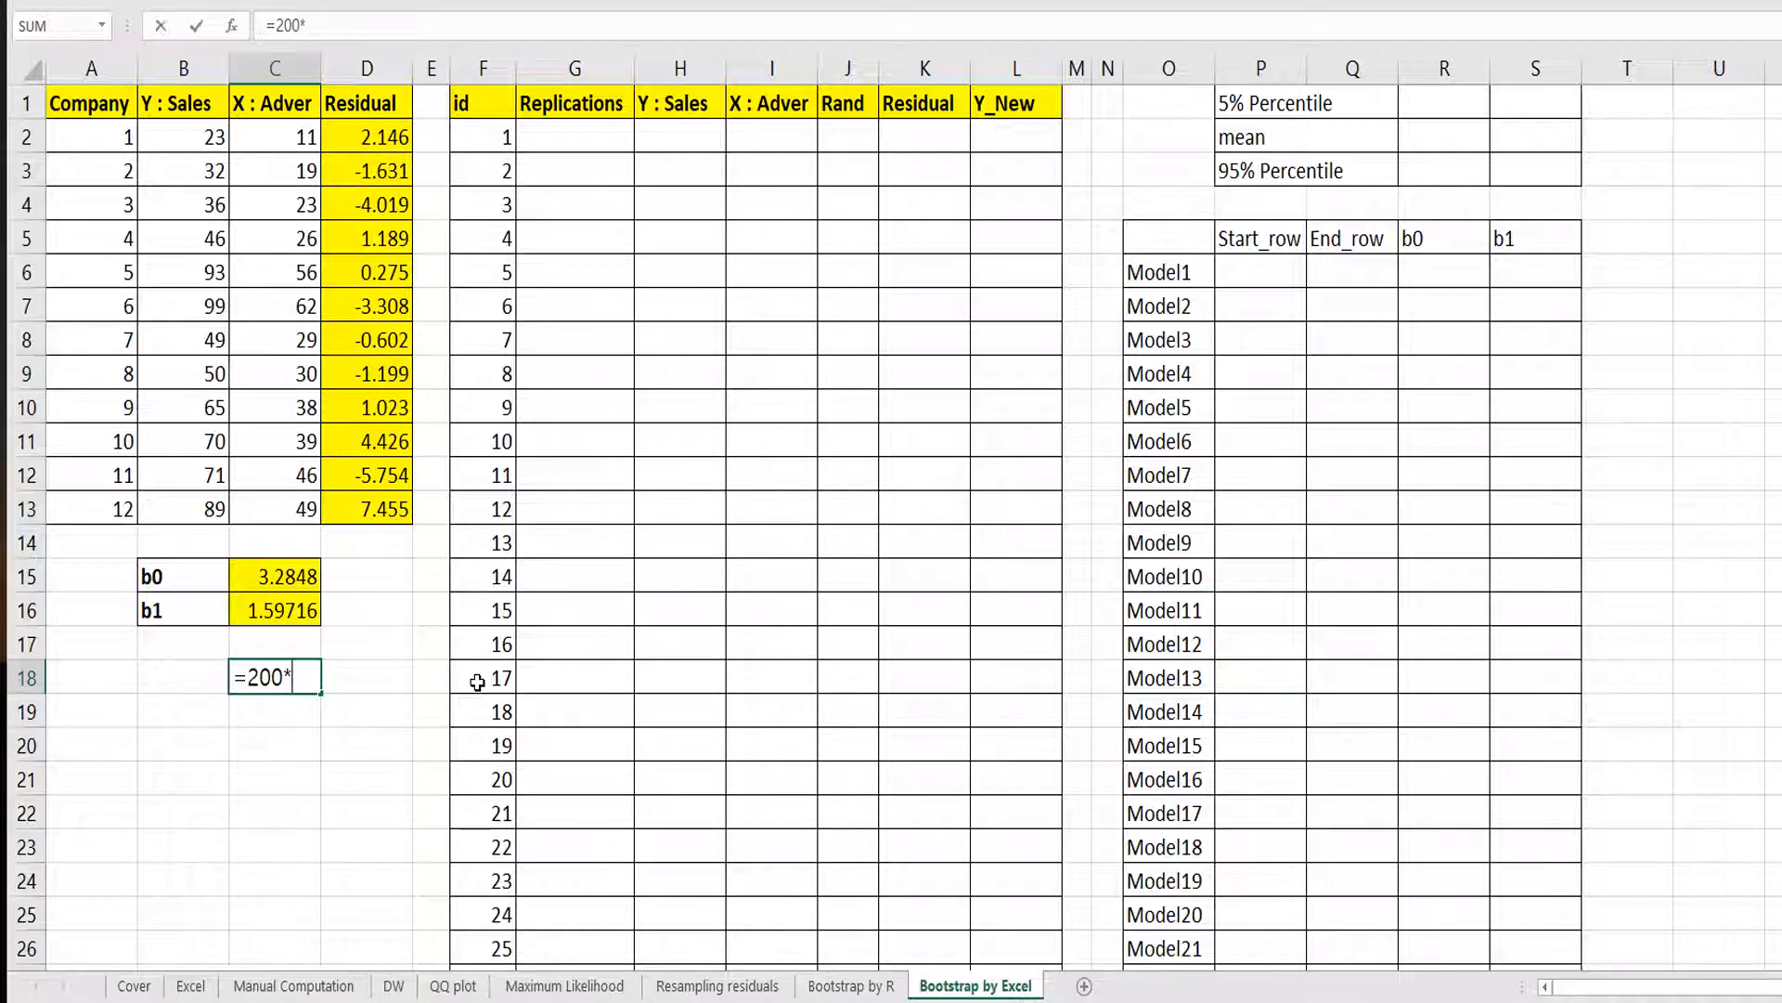
{"action": "type", "text": "12"}
{"action": "key", "text": "Return"}
{"action": "key", "text": "Up"}
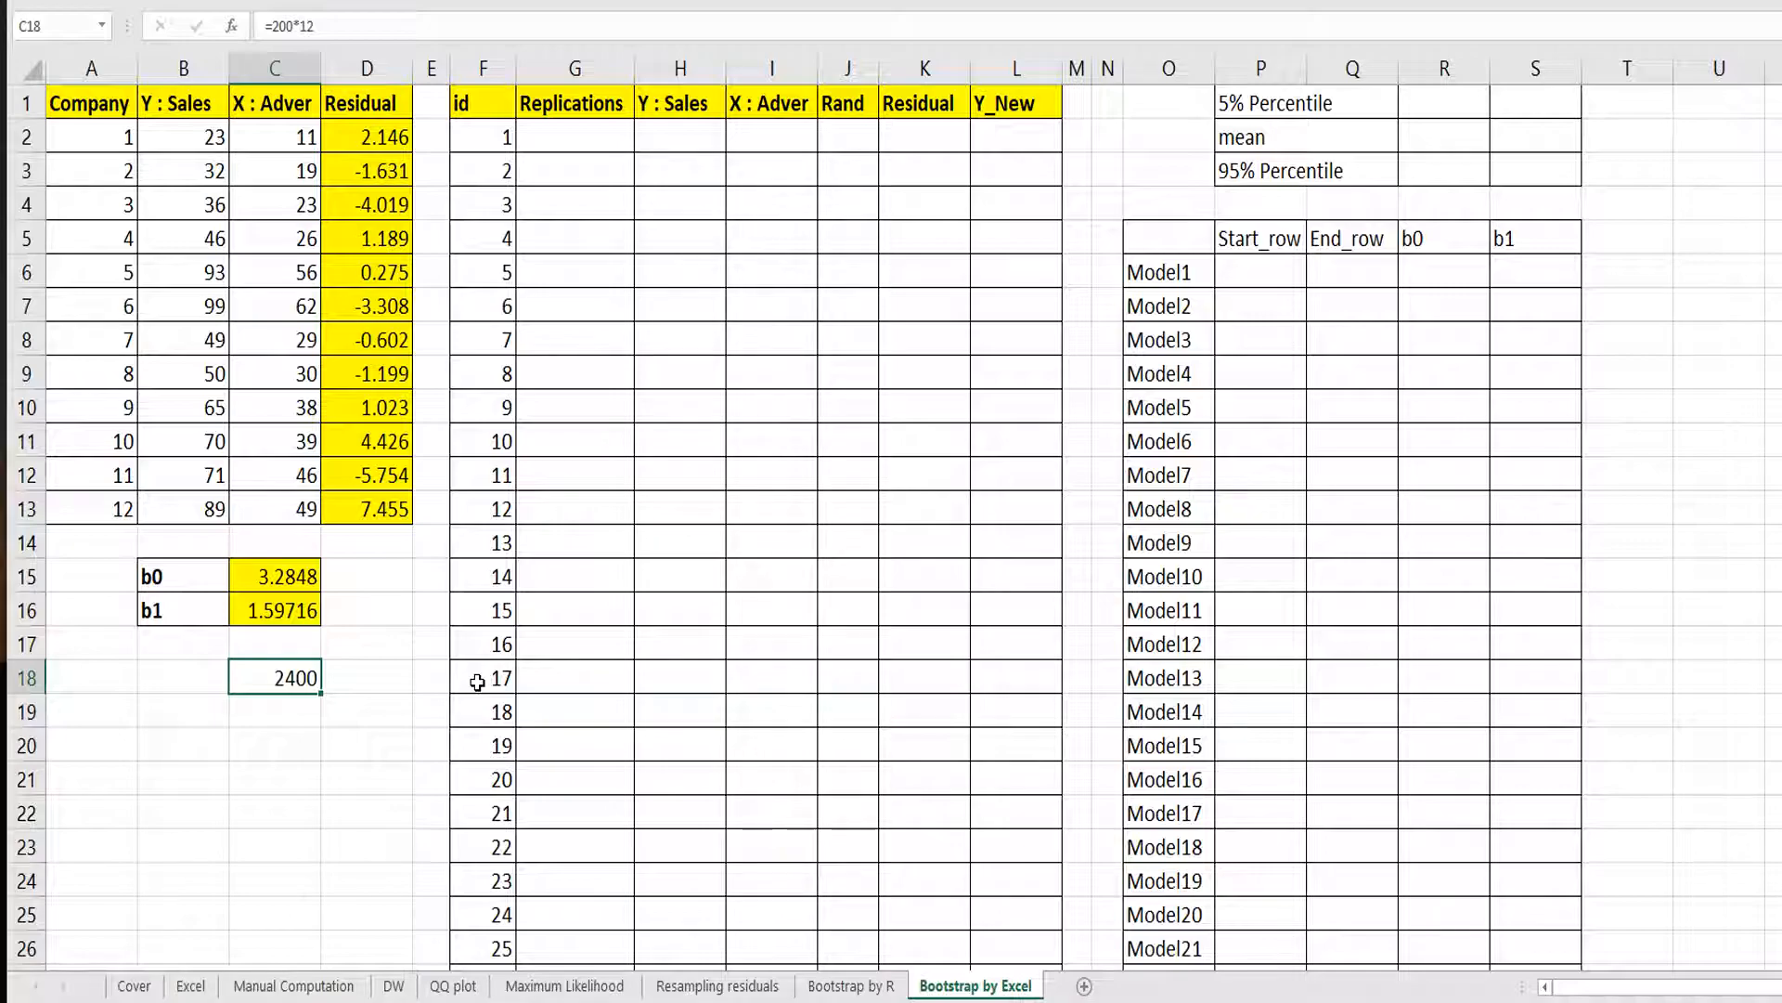
{"action": "left_click", "coordinate": [477, 683]}
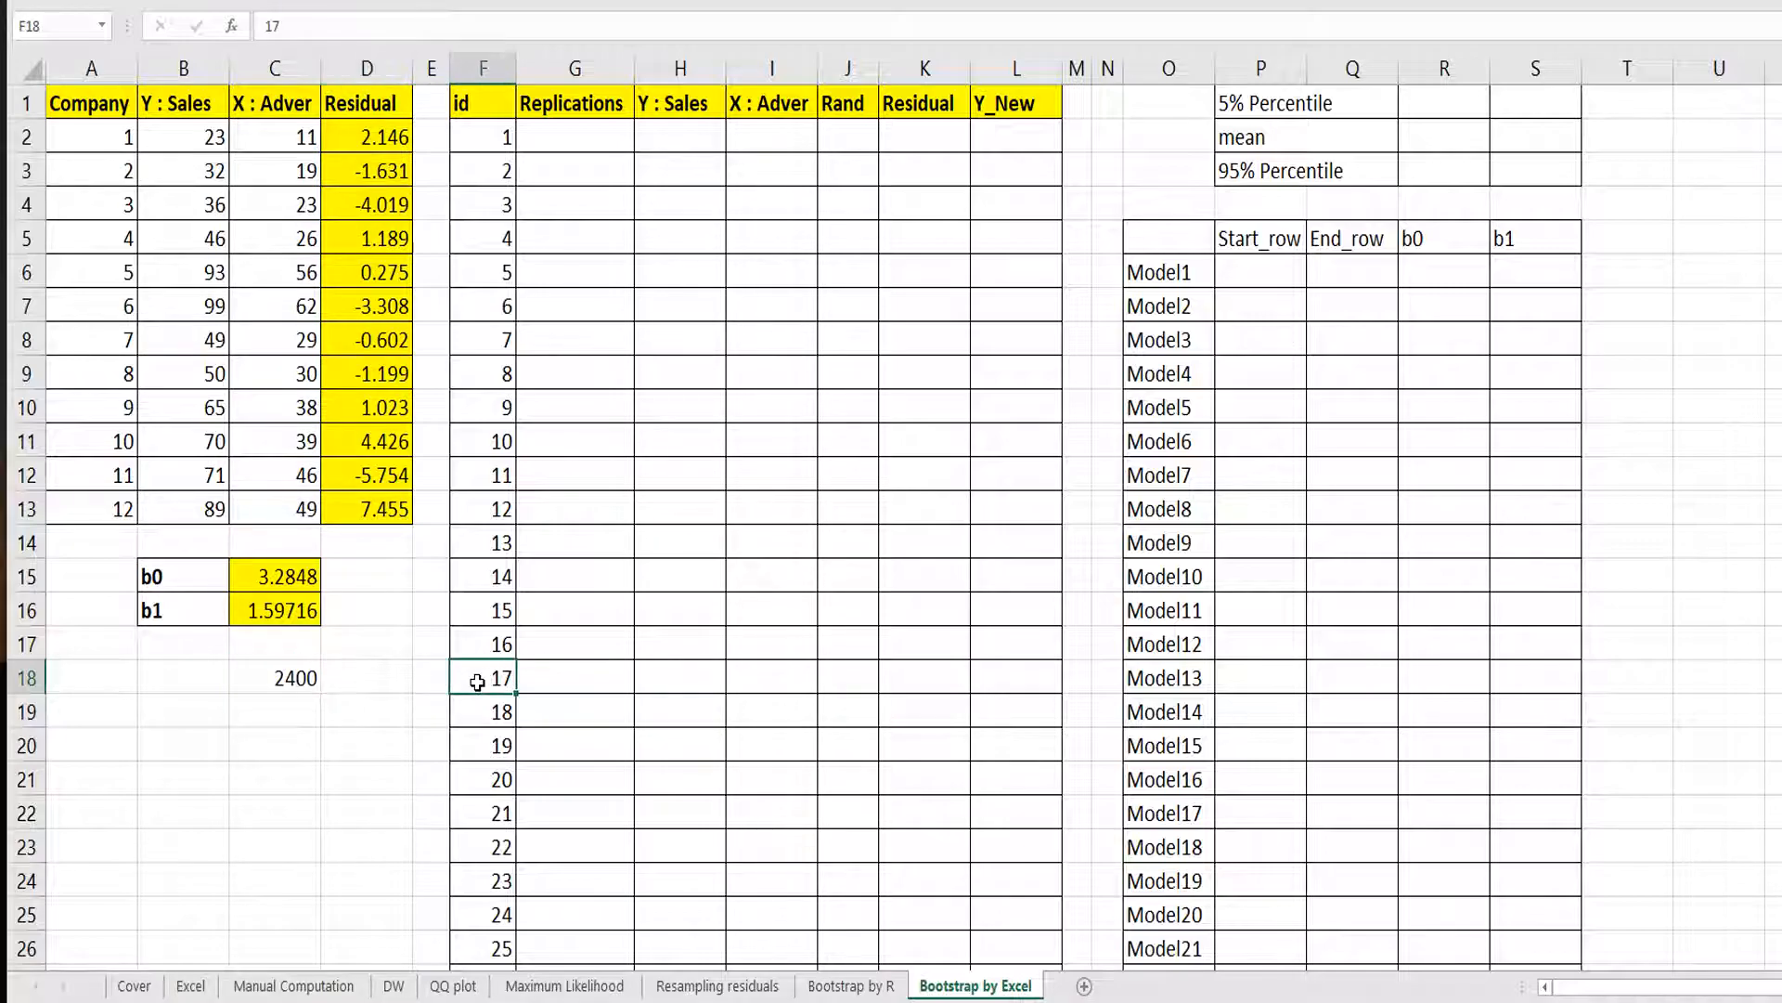
{"action": "key", "text": "ctrl+Down"}
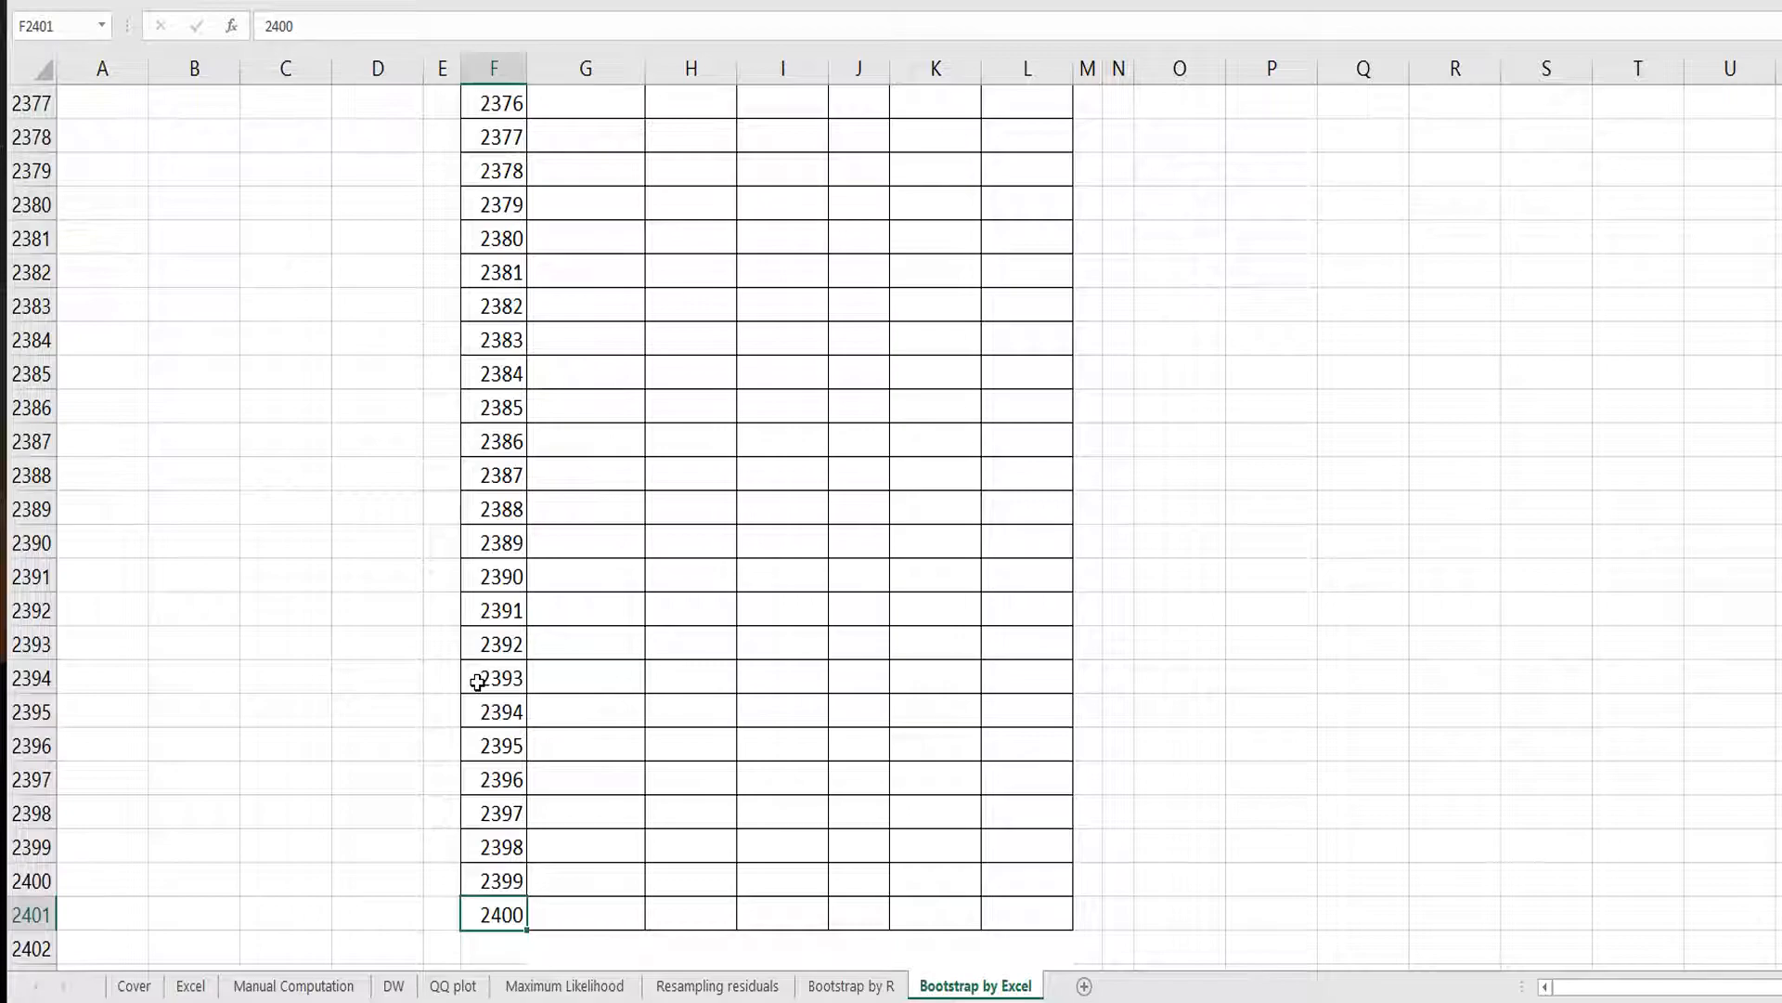
{"action": "key", "text": "ctrl+Home"}
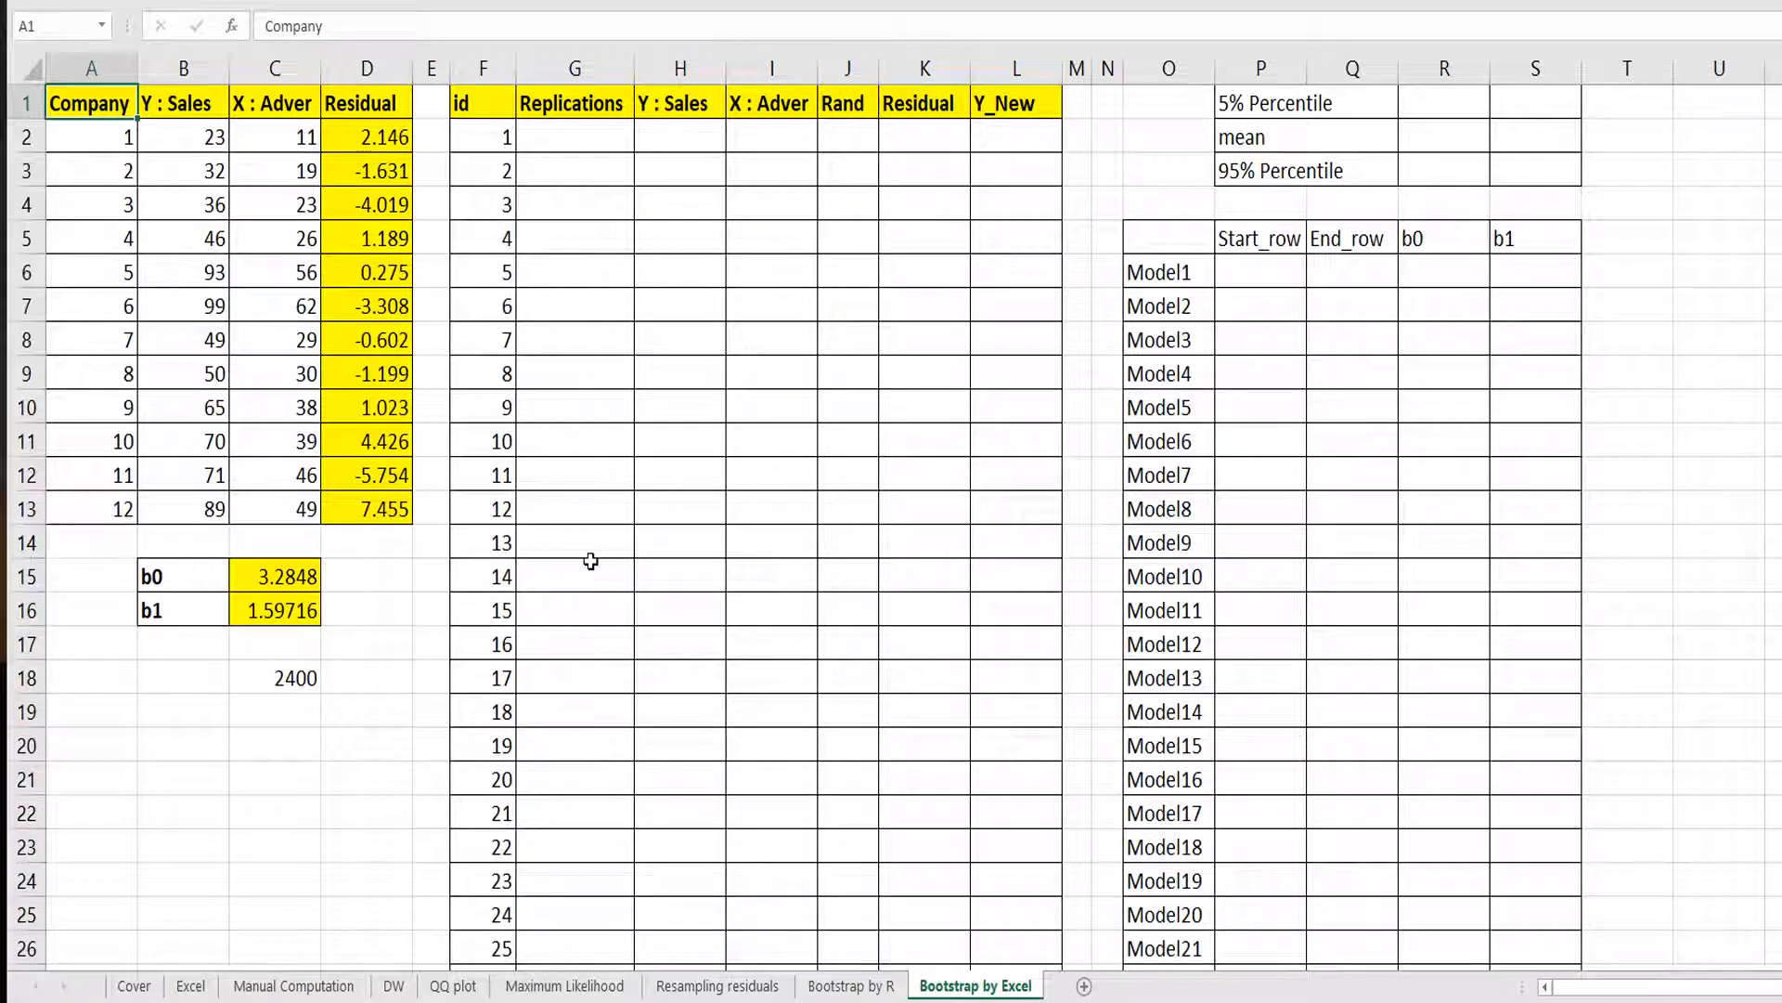
Enter 1 as the replication number in cells G2 through G13.
{"action": "left_click", "coordinate": [614, 130]}
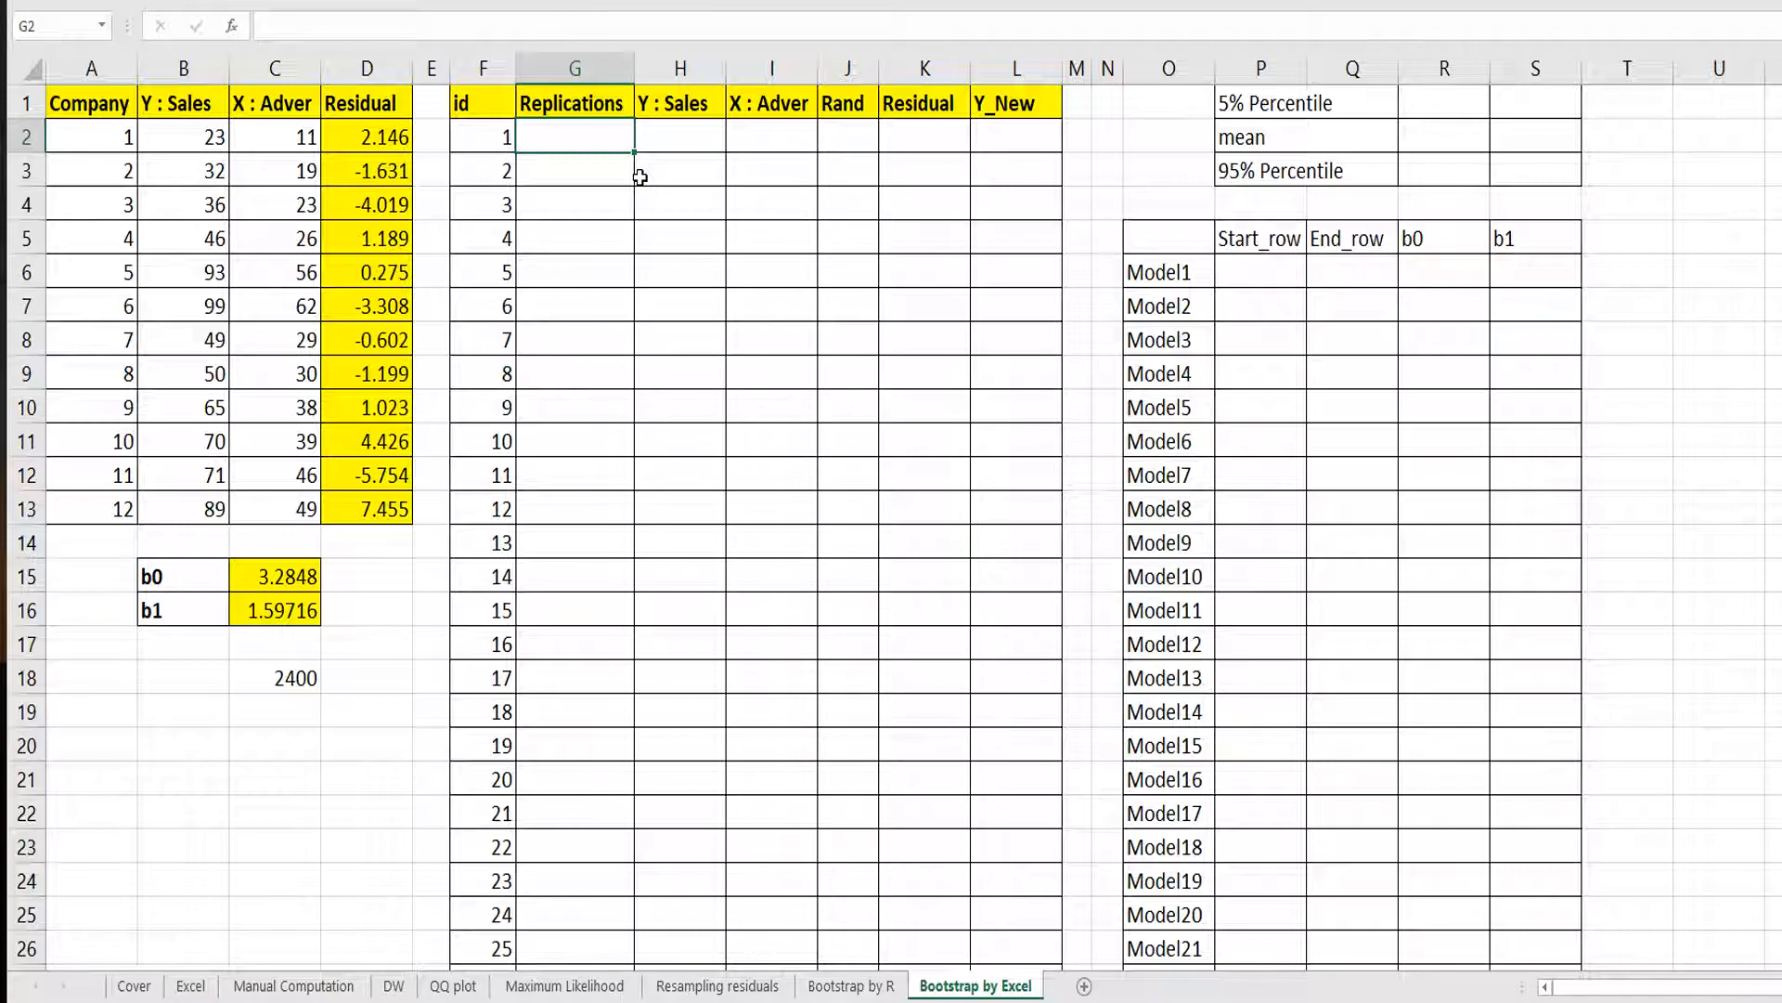
{"action": "type", "text": "1"}
{"action": "key", "text": "Return"}
{"action": "type", "text": "1"}
{"action": "key", "text": "Return"}
{"action": "type", "text": "1"}
{"action": "key", "text": "Return"}
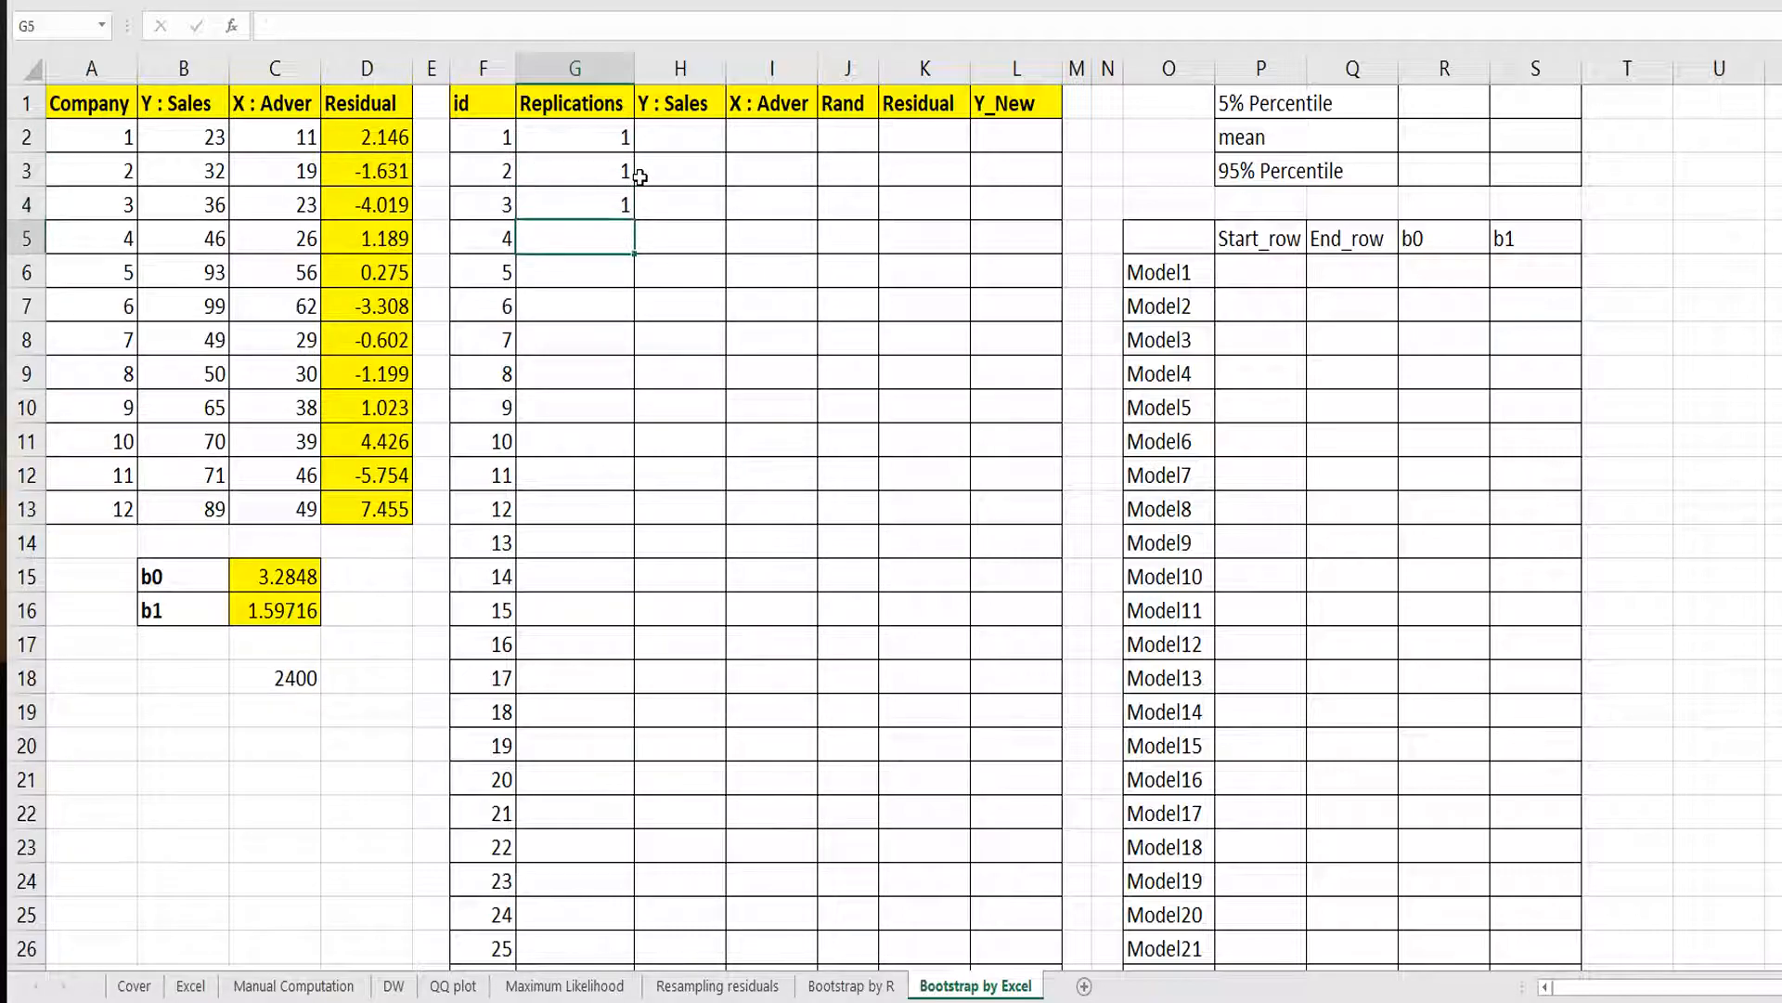
{"action": "type", "text": "1"}
{"action": "key", "text": "Return"}
{"action": "type", "text": "1"}
{"action": "key", "text": "Return"}
{"action": "type", "text": "1"}
{"action": "key", "text": "Return"}
{"action": "type", "text": "1 "}
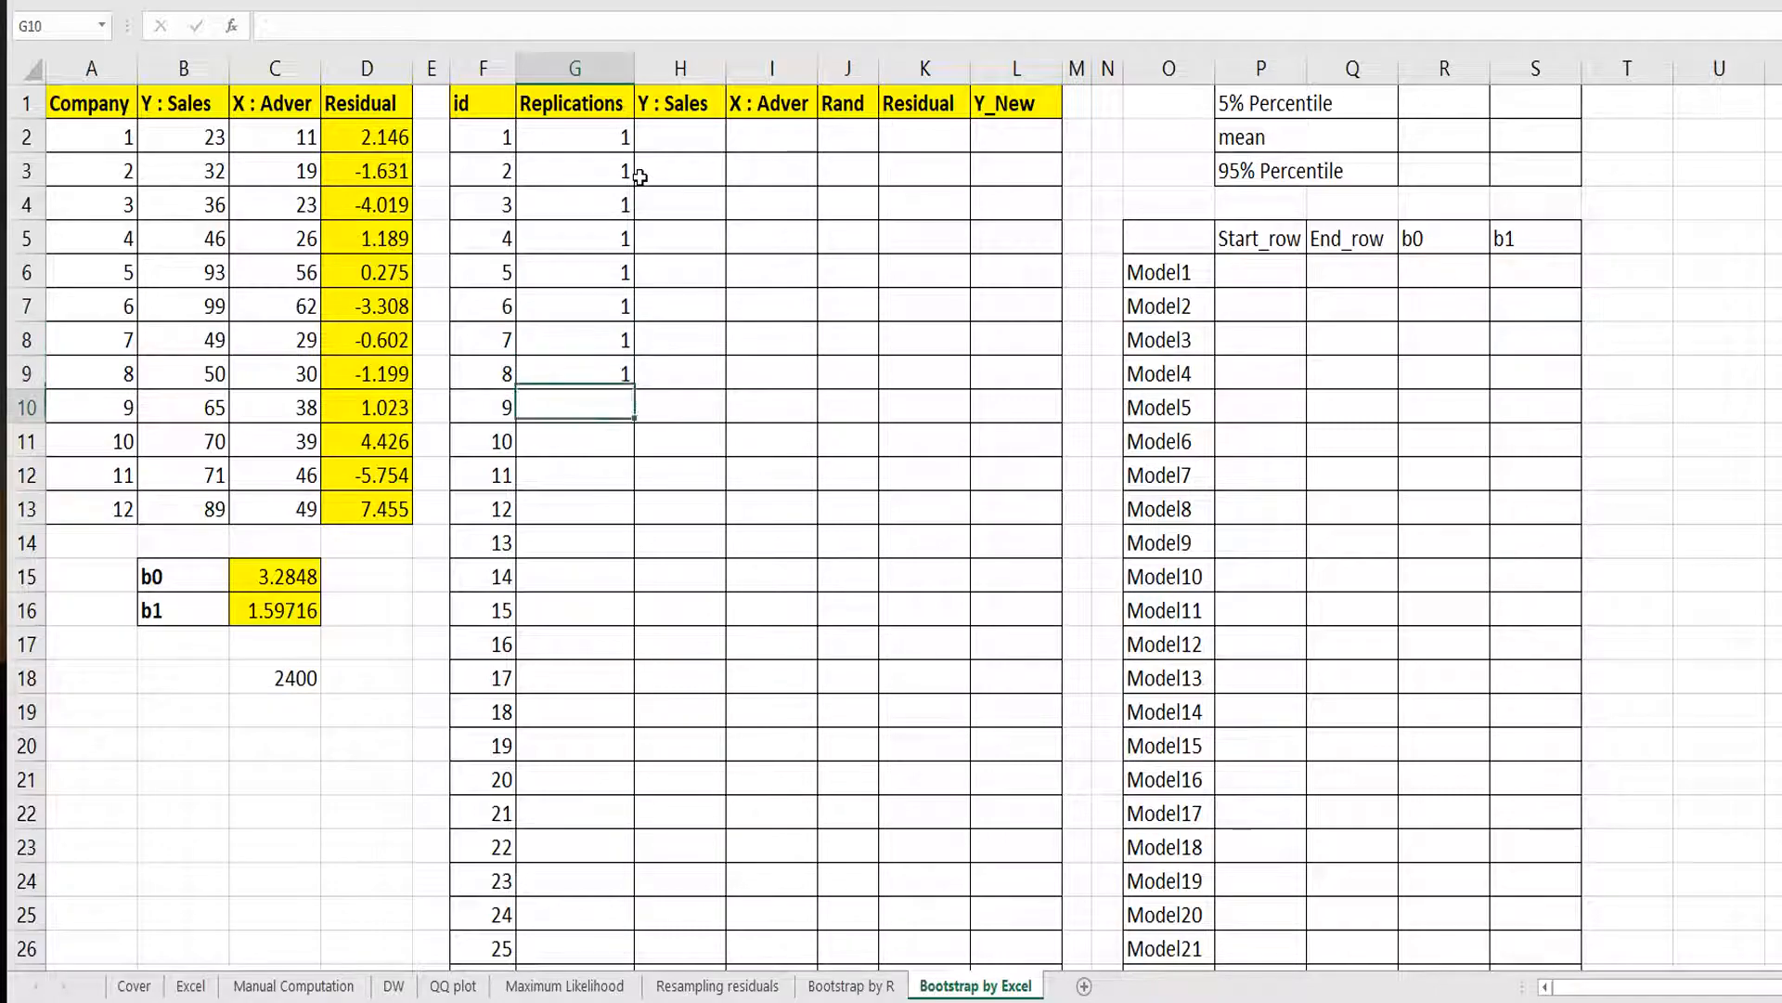
{"action": "type", "text": "1 1 1 1"}
{"action": "key", "text": "Return"}
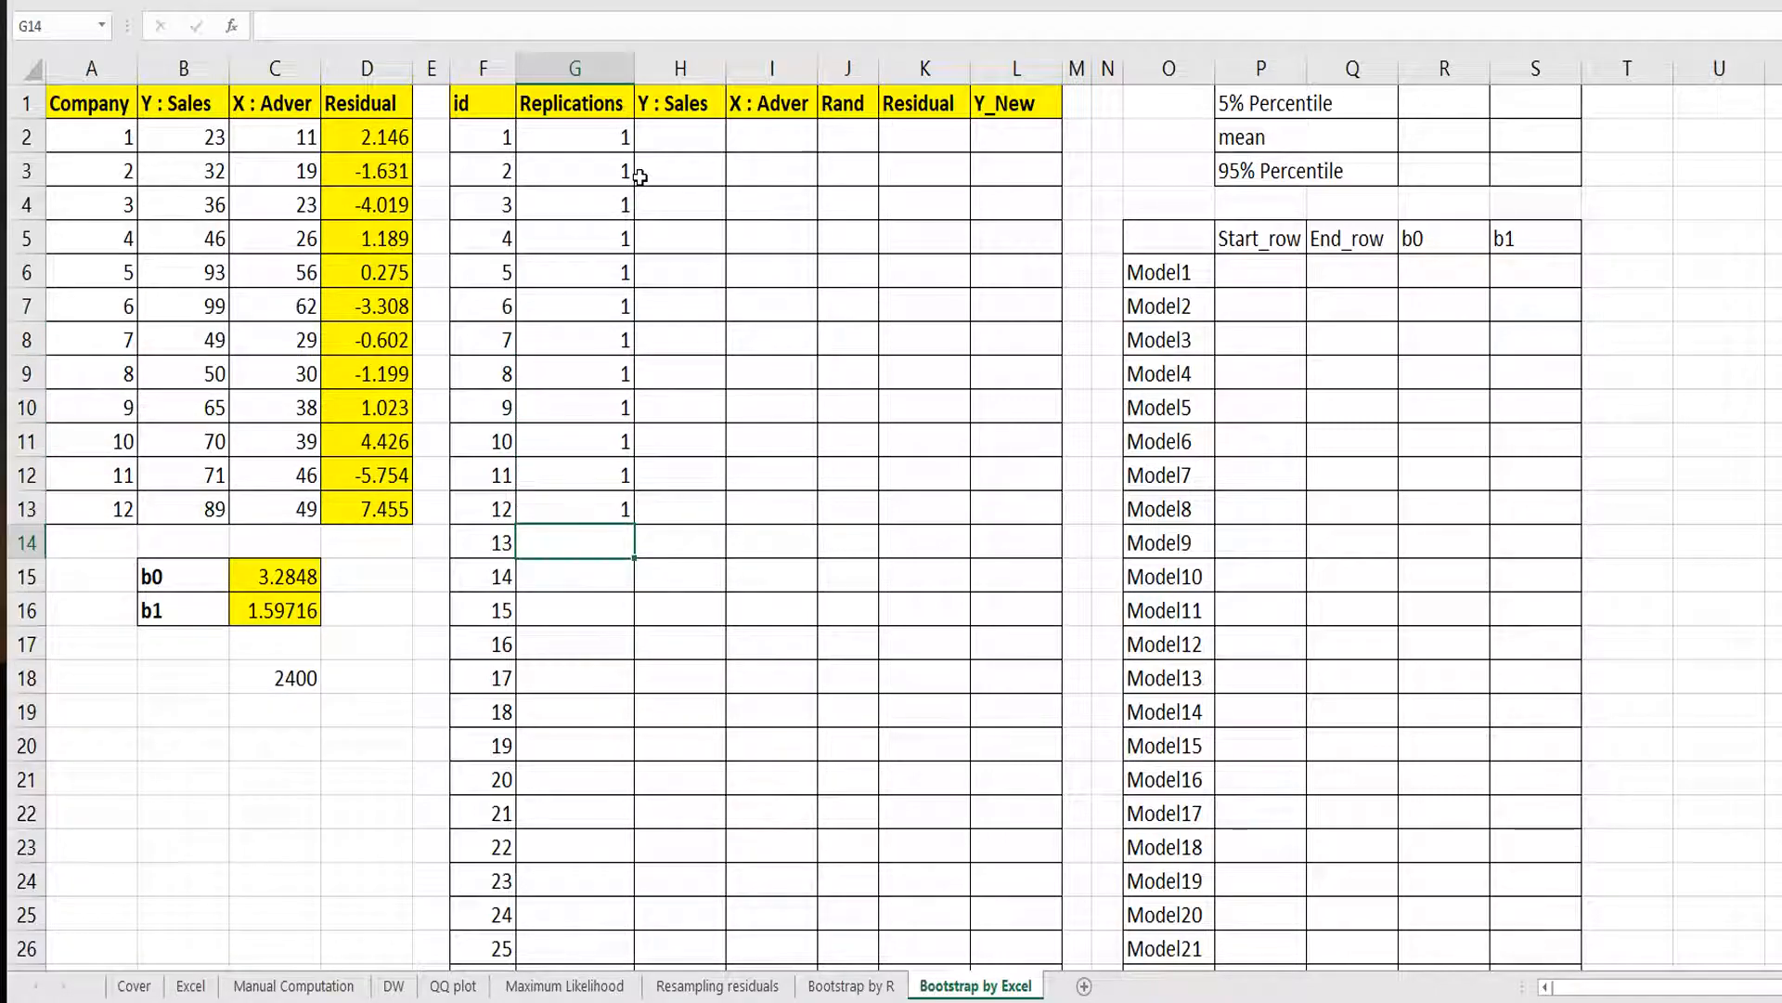
{"action": "key", "text": "Up"}
{"action": "key", "text": "shift+Up"}
{"action": "key", "text": "shift+Up"}
{"action": "key", "text": "shift+Up"}
{"action": "key", "text": "shift+Up"}
{"action": "key", "text": "shift+Up"}
{"action": "key", "text": "shift+Up"}
{"action": "key", "text": "shift+Up"}
{"action": "key", "text": "shift+Up"}
{"action": "key", "text": "shift+Up"}
{"action": "key", "text": "shift+Up"}
{"action": "key", "text": "shift+Up"}
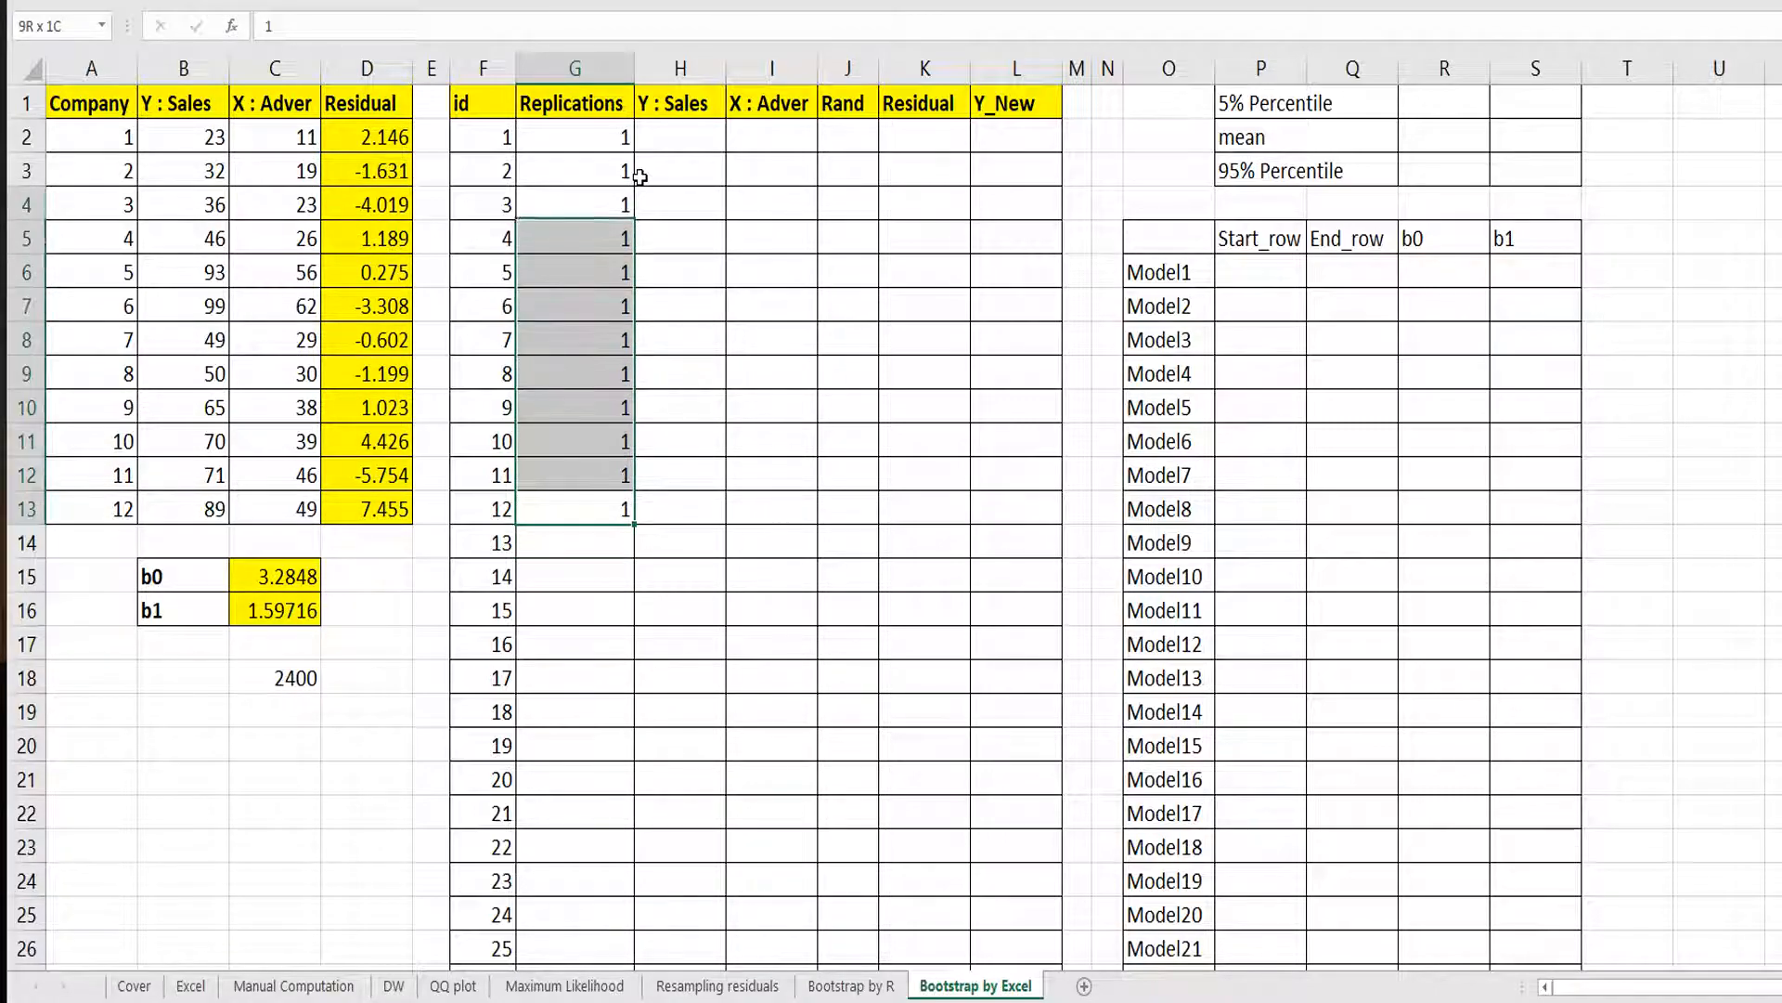
{"action": "key", "text": "shift+Down"}
{"action": "key", "text": "Down"}
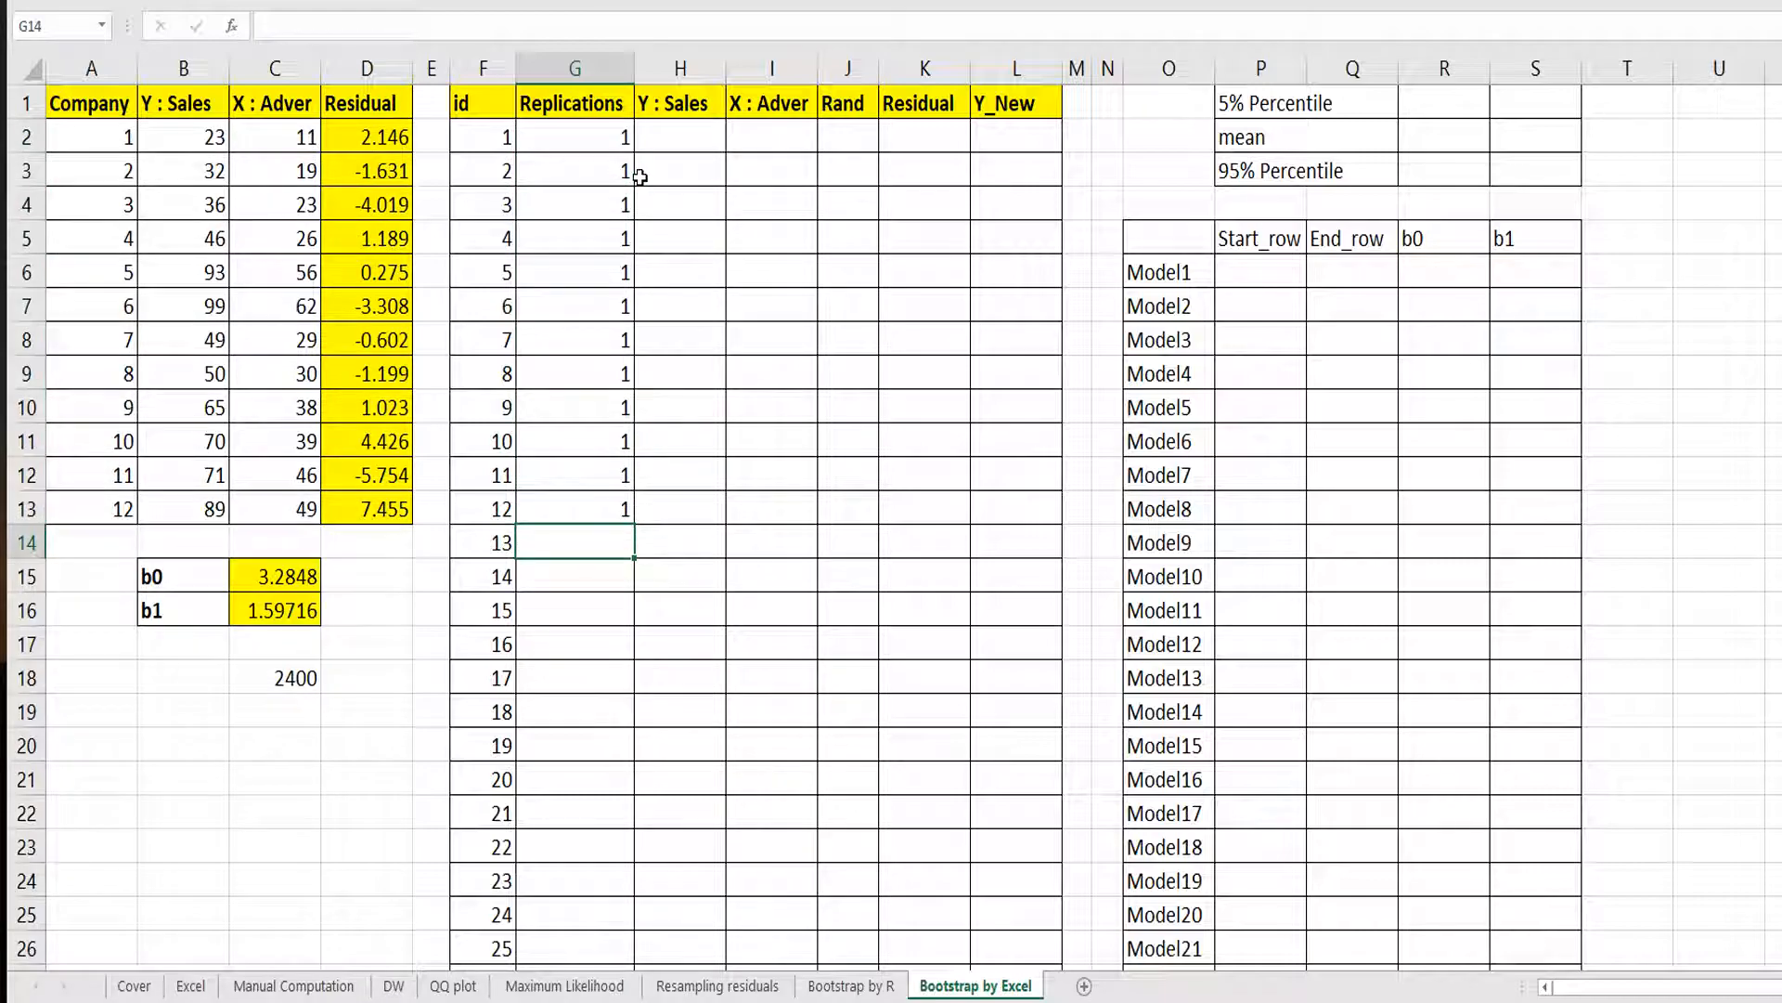
Enter =G2+1 in G14 to start the second replication number.
{"action": "type", "text": "="}
{"action": "key", "text": "Up"}
{"action": "key", "text": "Up"}
{"action": "key", "text": "Up"}
{"action": "key", "text": "Up"}
{"action": "key", "text": "Up"}
{"action": "key", "text": "Up"}
{"action": "key", "text": "Up"}
{"action": "key", "text": "Up"}
{"action": "key", "text": "Up"}
{"action": "key", "text": "Up"}
{"action": "key", "text": "Up"}
{"action": "key", "text": "Up"}
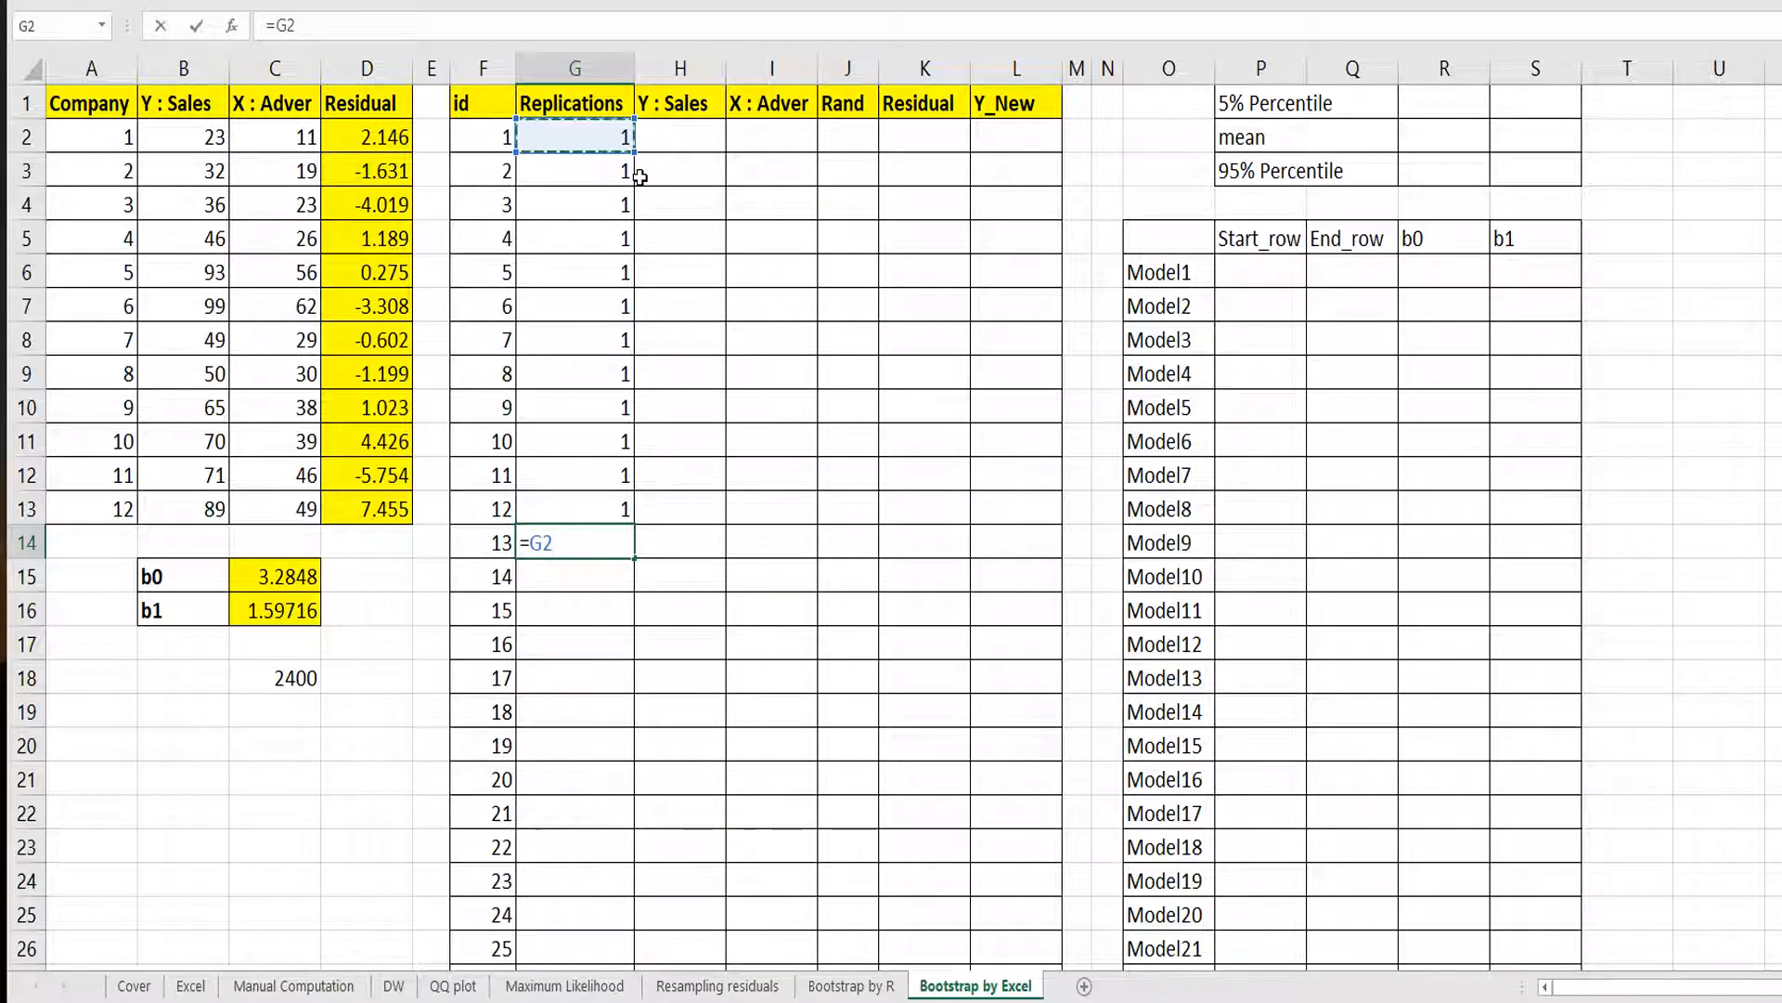
{"action": "type", "text": "+1"}
{"action": "key", "text": "Return"}
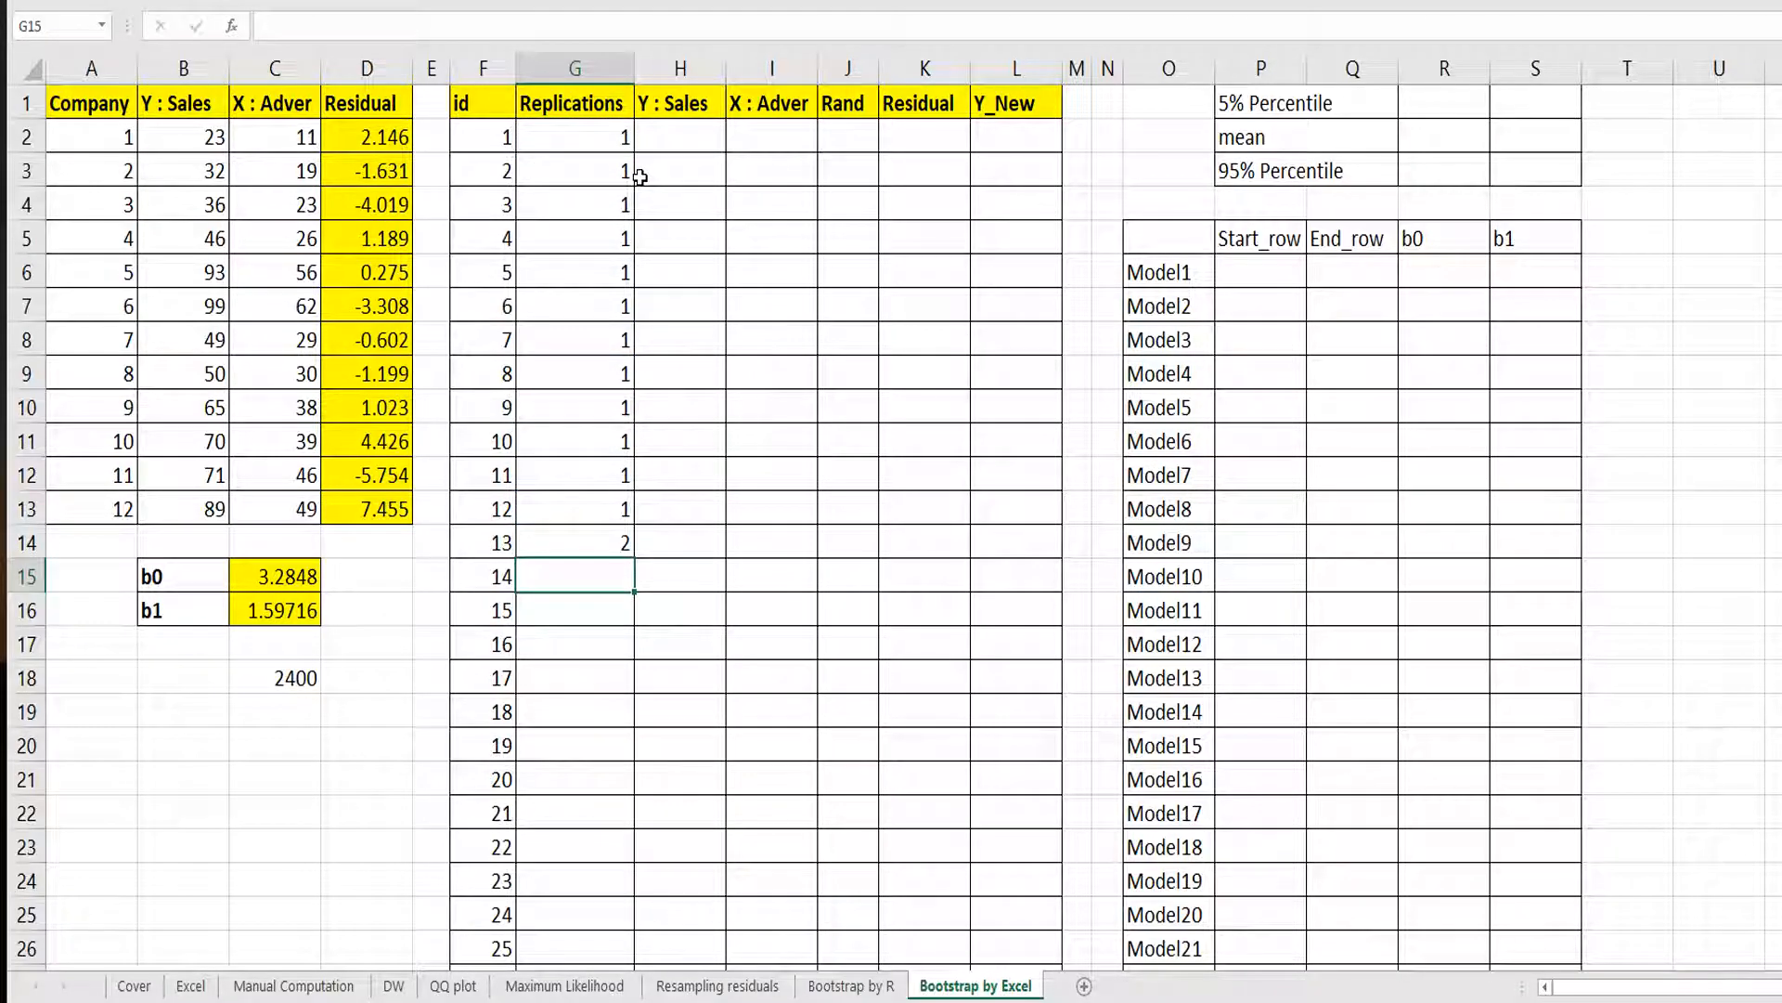
Fill the G14 replication formula down column G to the last id row, then inspect the end of the column.
{"action": "left_click", "coordinate": [622, 542]}
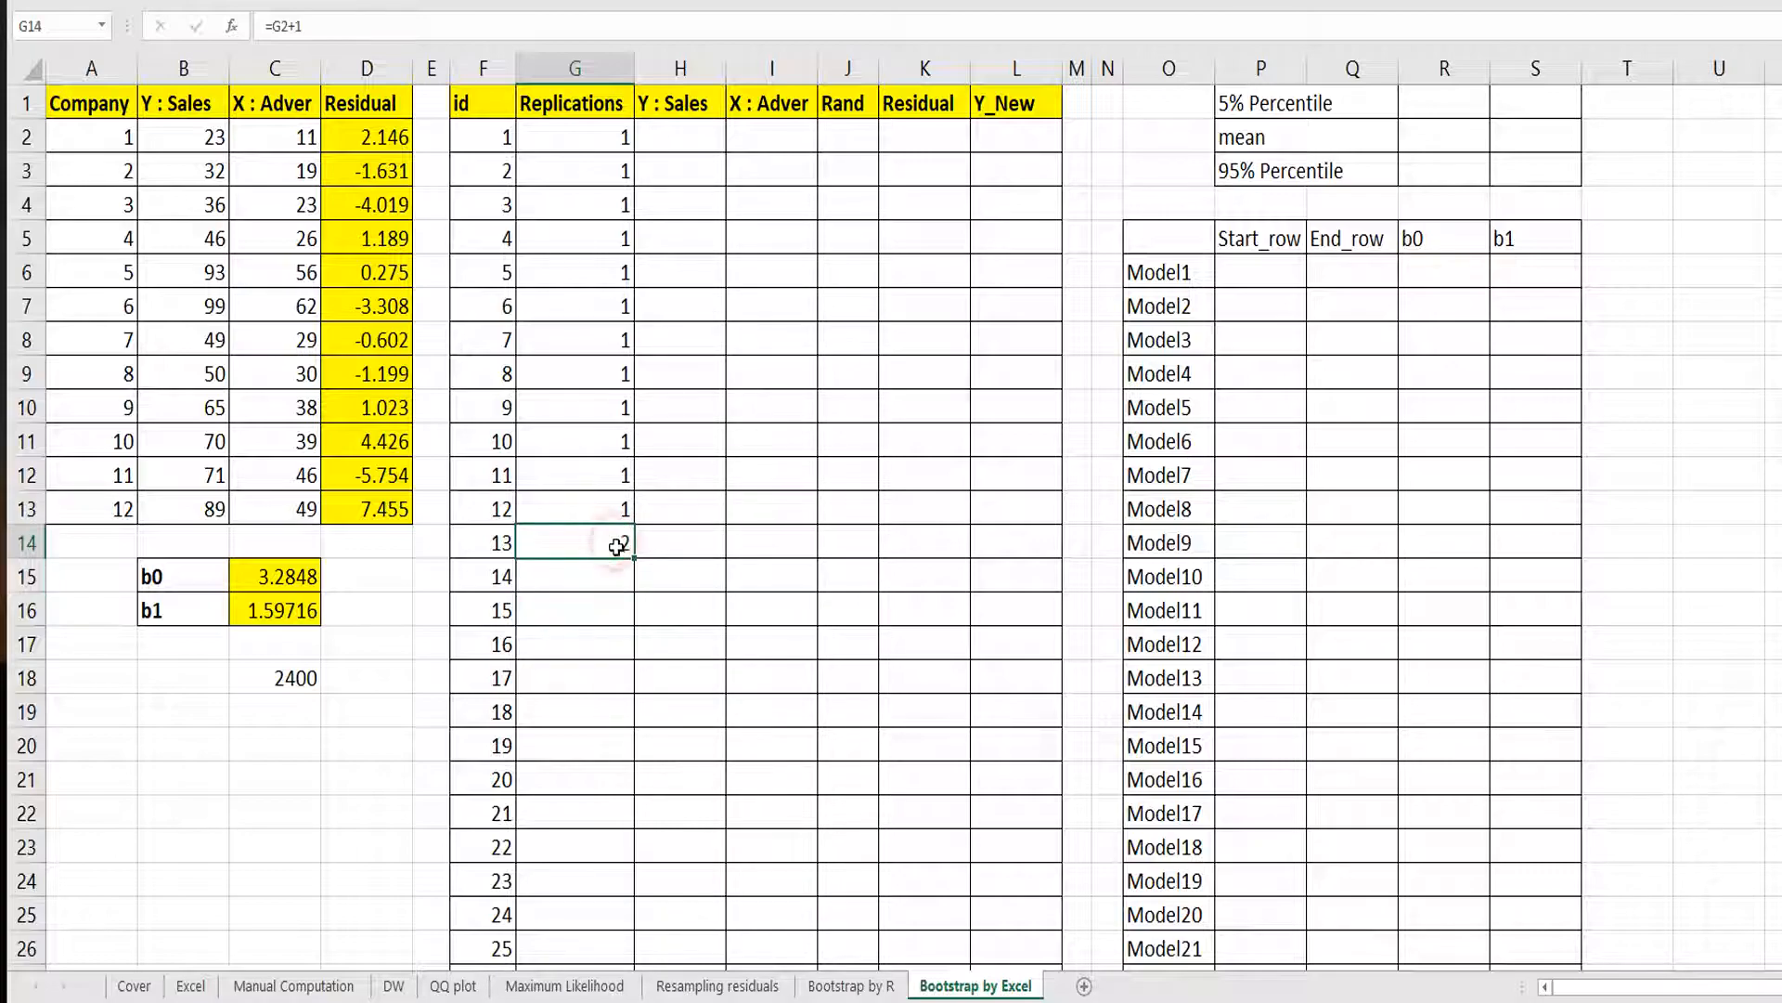
{"action": "left_click_drag", "start_coordinate": [634, 558], "coordinate": [631, 956]}
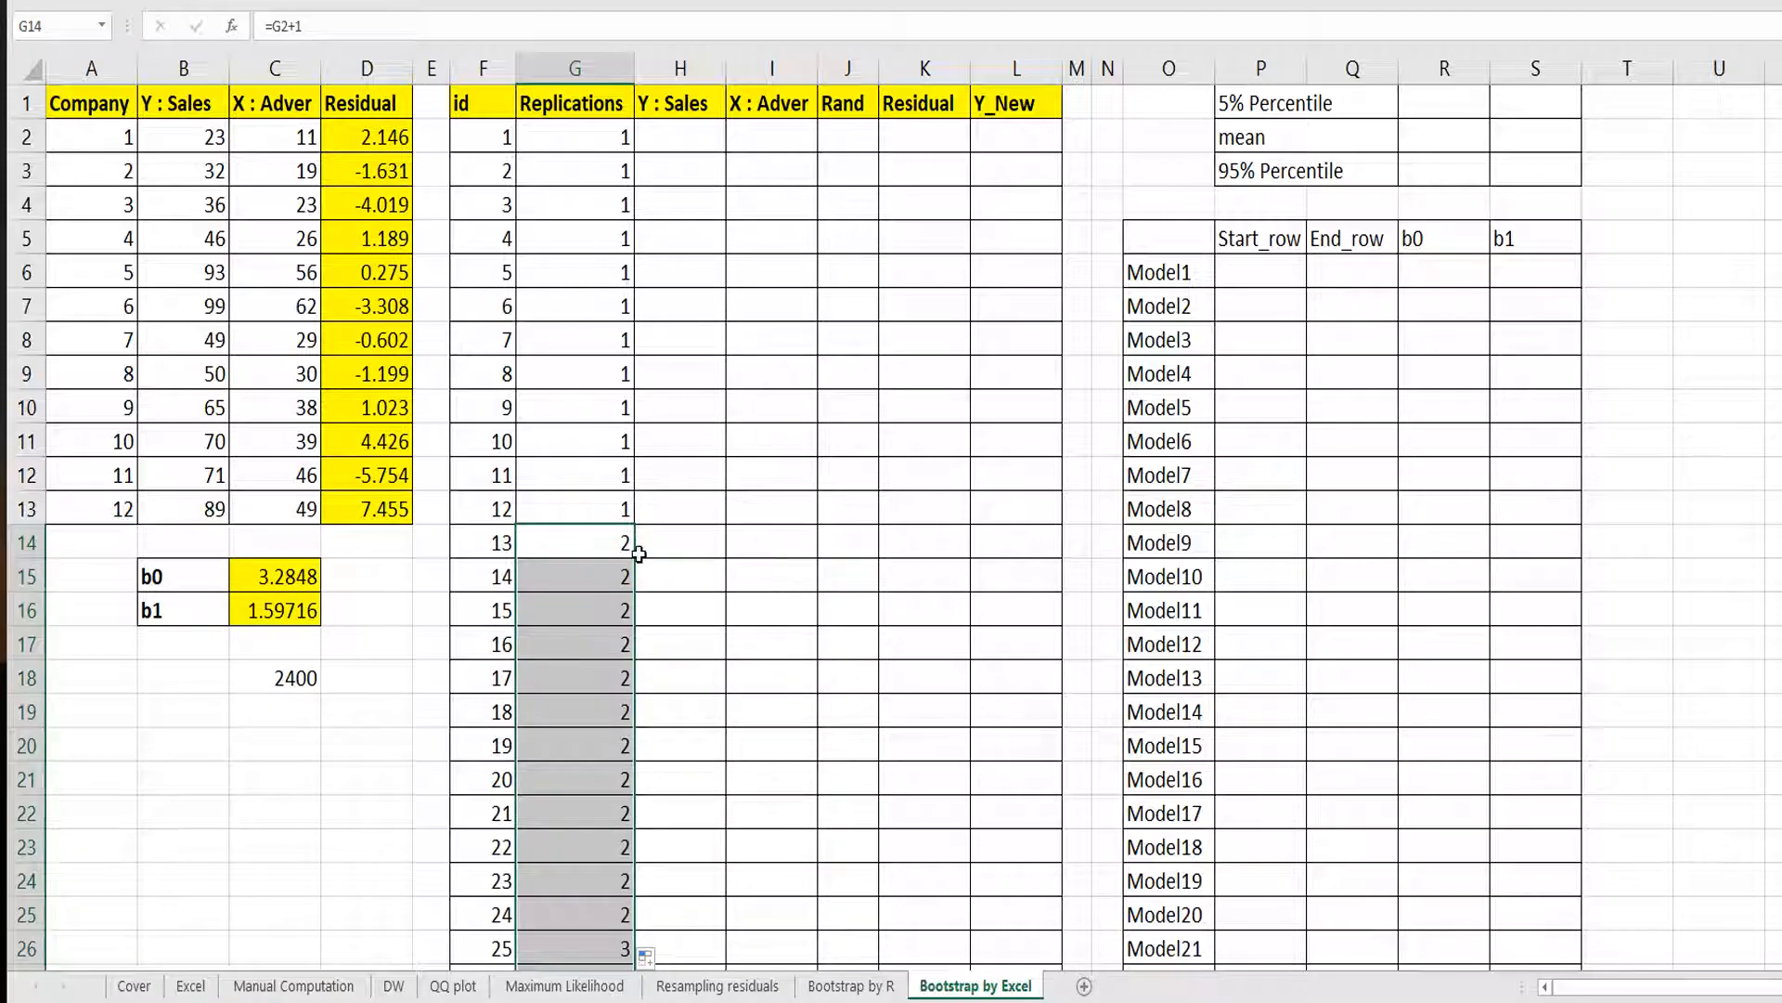
{"action": "left_click", "coordinate": [594, 610]}
{"action": "key", "text": "ctrl+Down"}
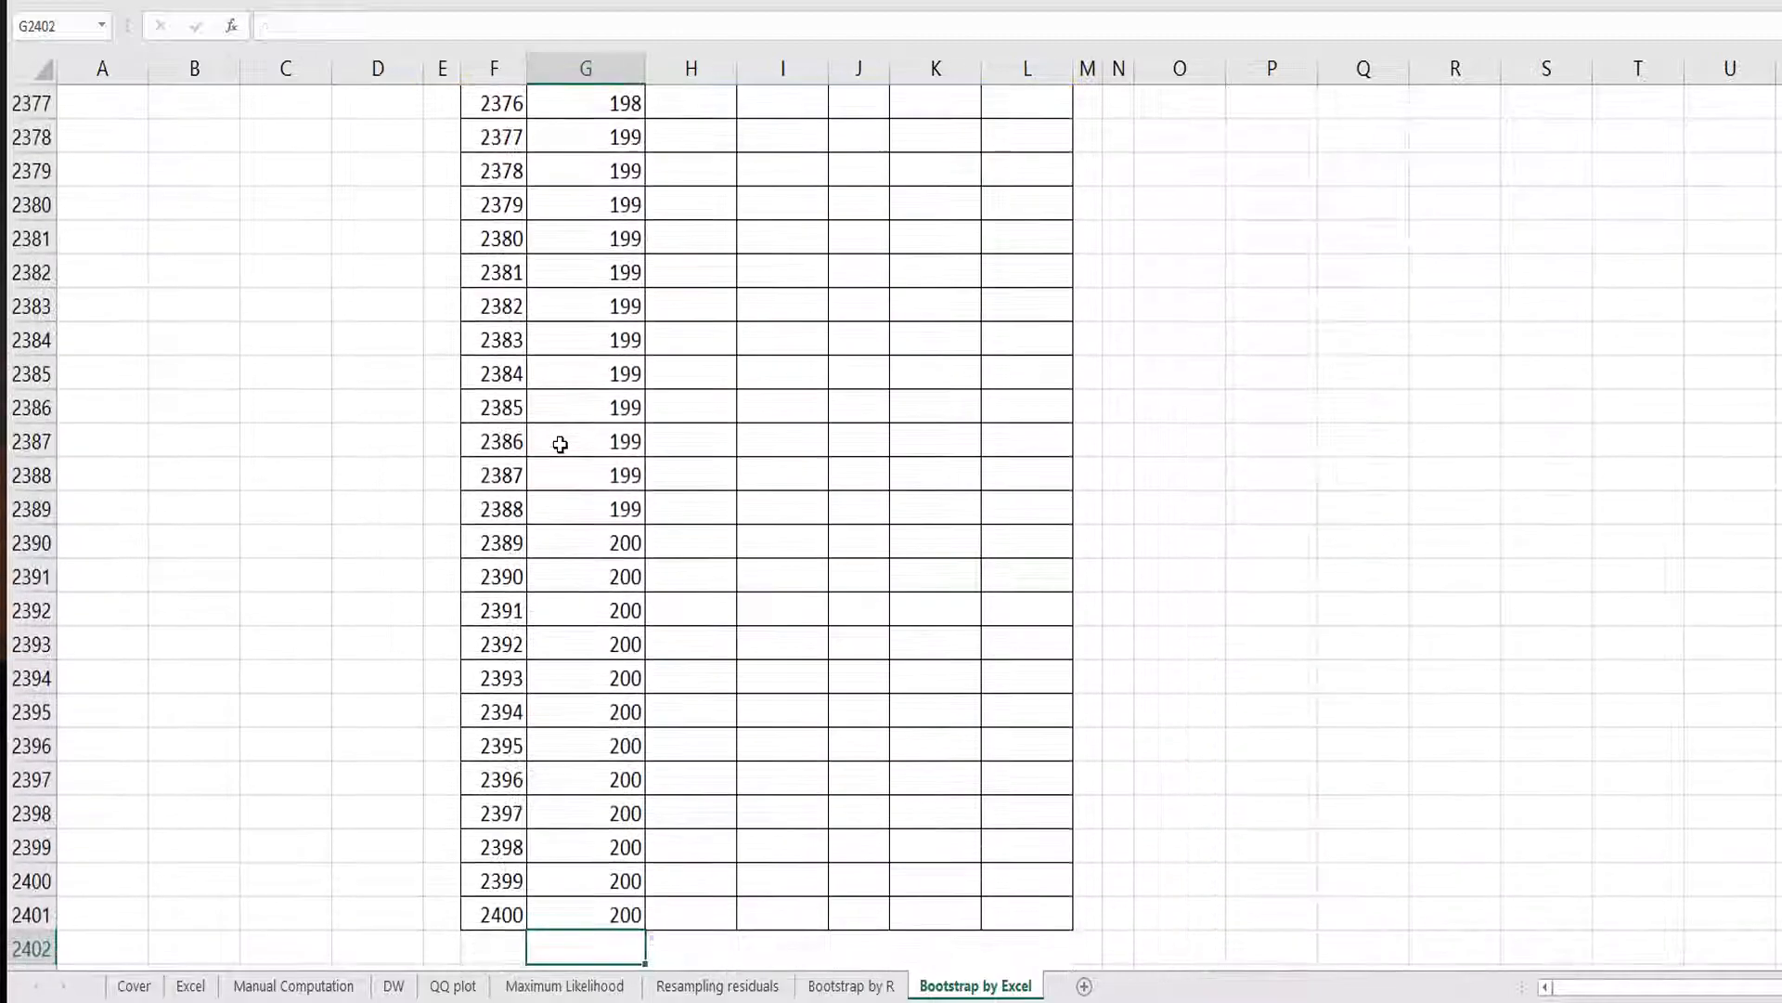
{"action": "key", "text": "shift+Up"}
{"action": "key", "text": "shift+Up"}
{"action": "key", "text": "shift+Up"}
{"action": "key", "text": "shift+Up"}
{"action": "key", "text": "shift+Up"}
{"action": "key", "text": "shift+Up"}
{"action": "key", "text": "shift+Up"}
{"action": "key", "text": "shift+Up"}
{"action": "key", "text": "shift+Up"}
{"action": "key", "text": "shift+Up"}
{"action": "key", "text": "shift+Up"}
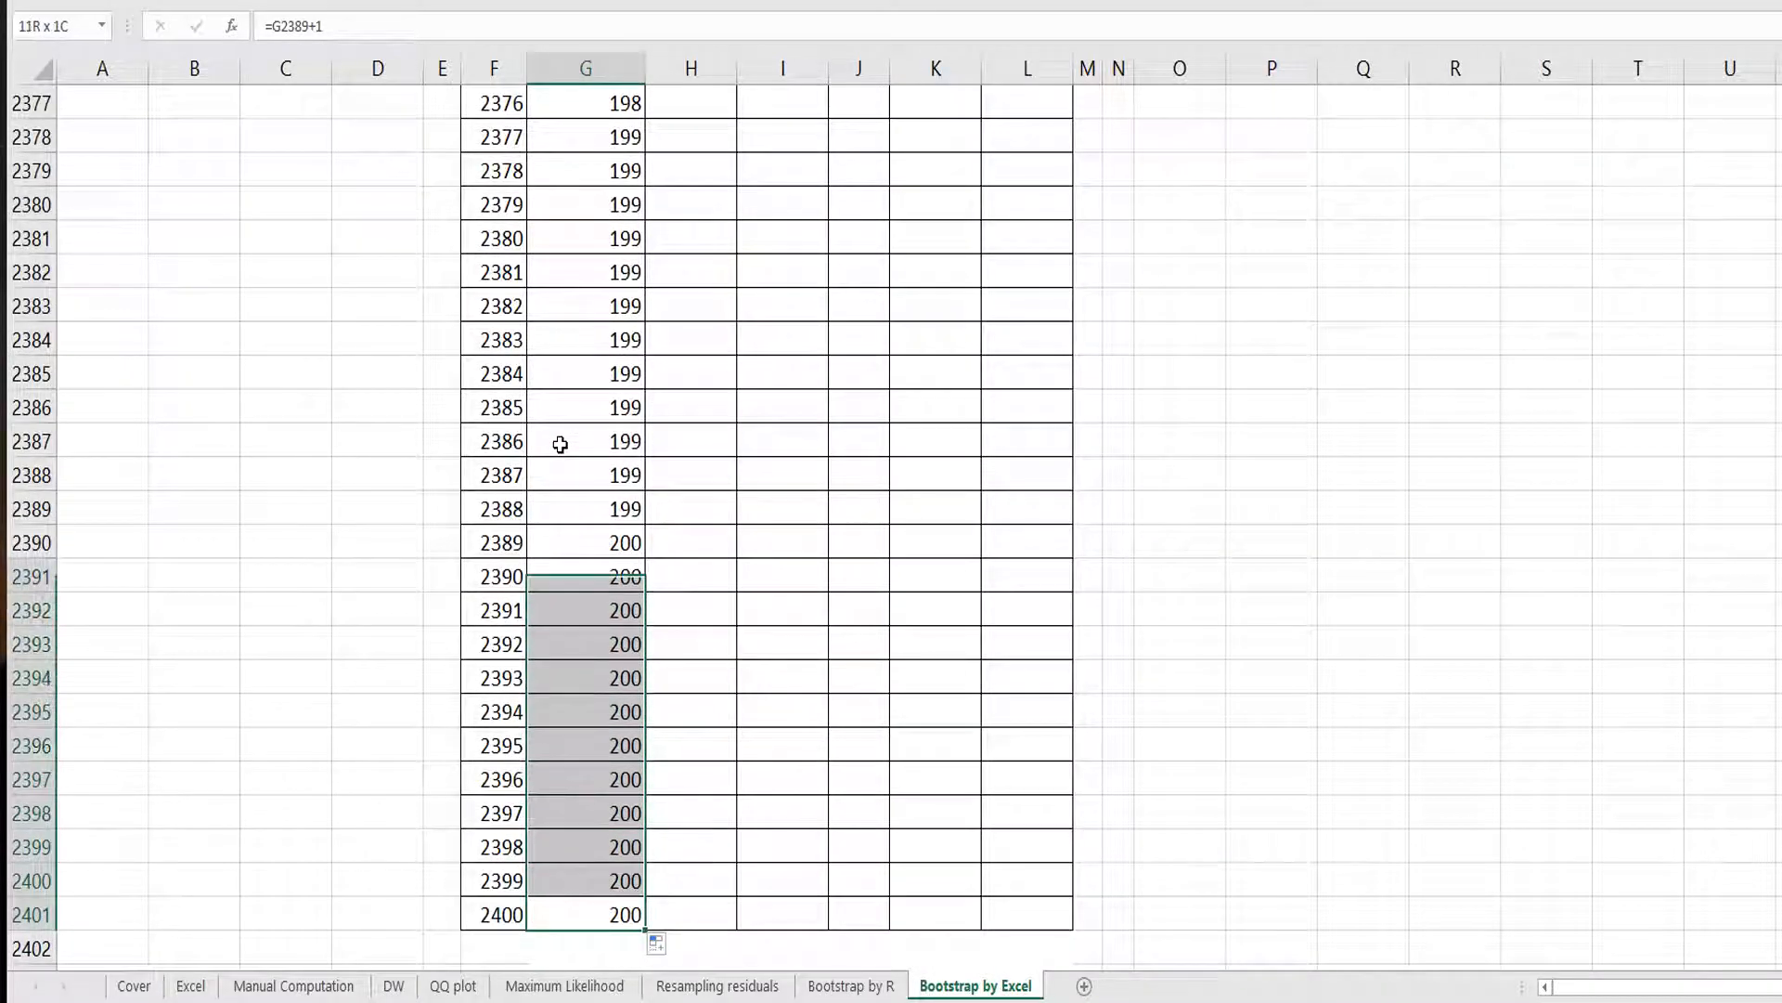
{"action": "key", "text": "ctrl+Home"}
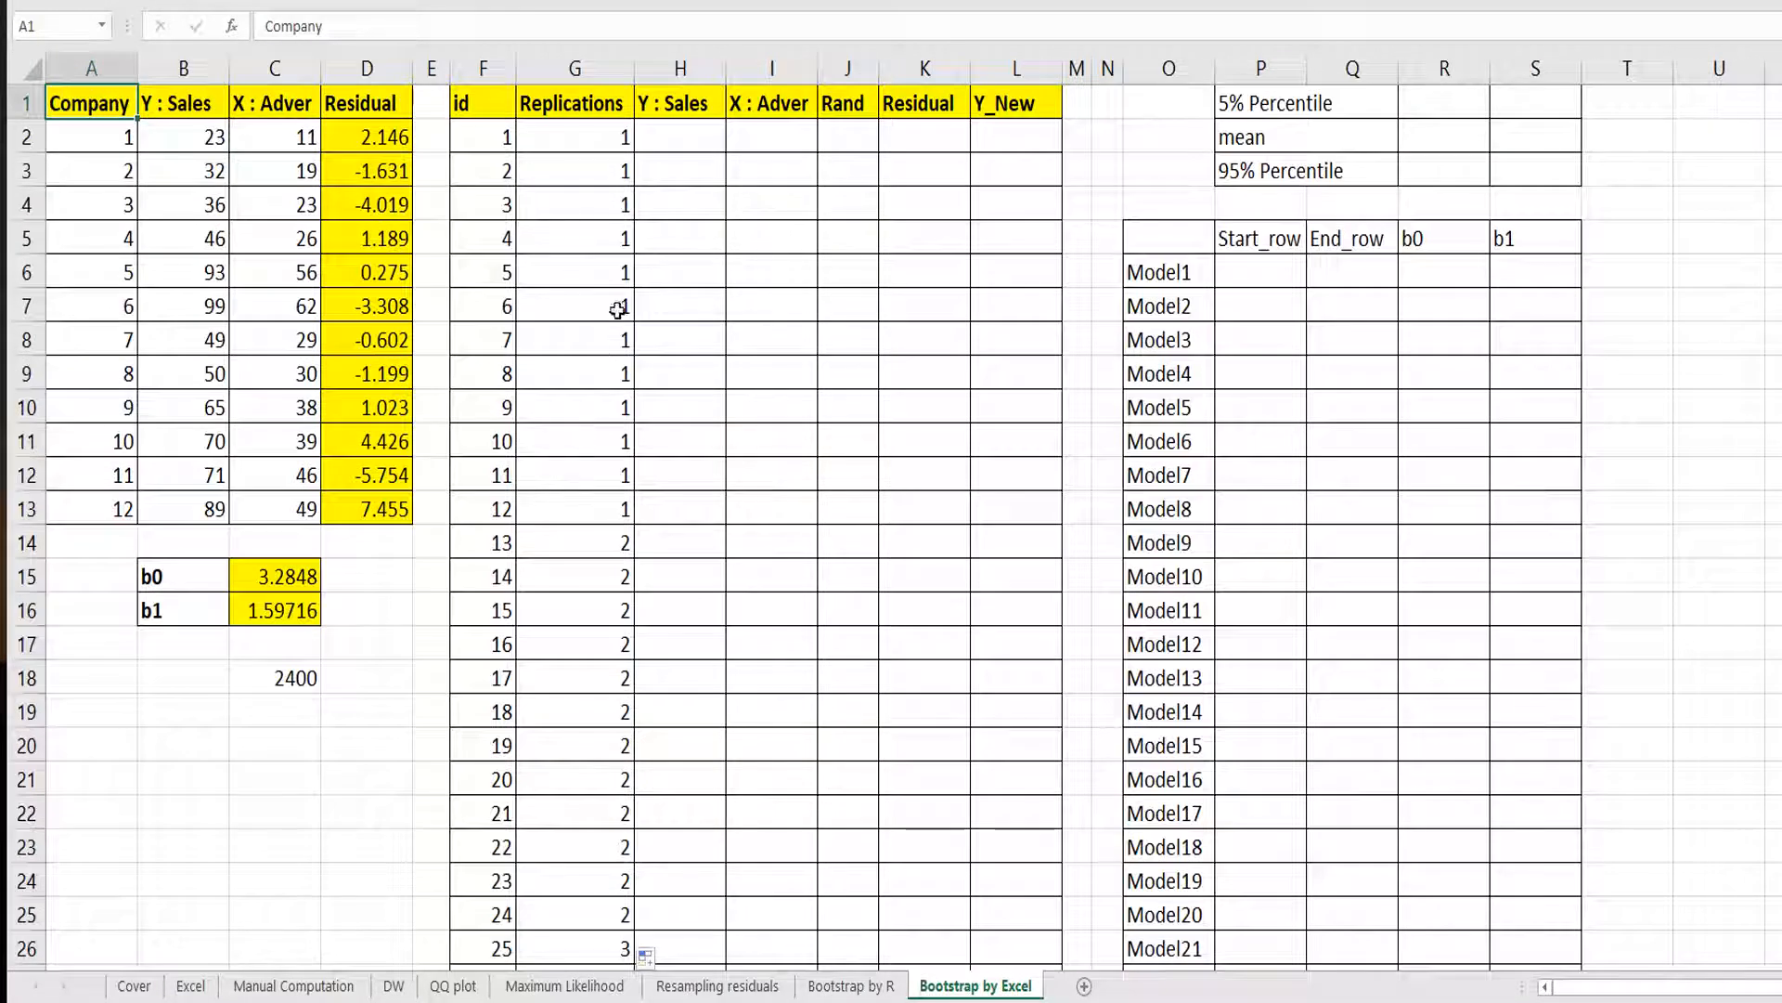
Copy the Y : Sales and X : Adver values from B2:C13 into H2:I13.
{"action": "left_click", "coordinate": [668, 130]}
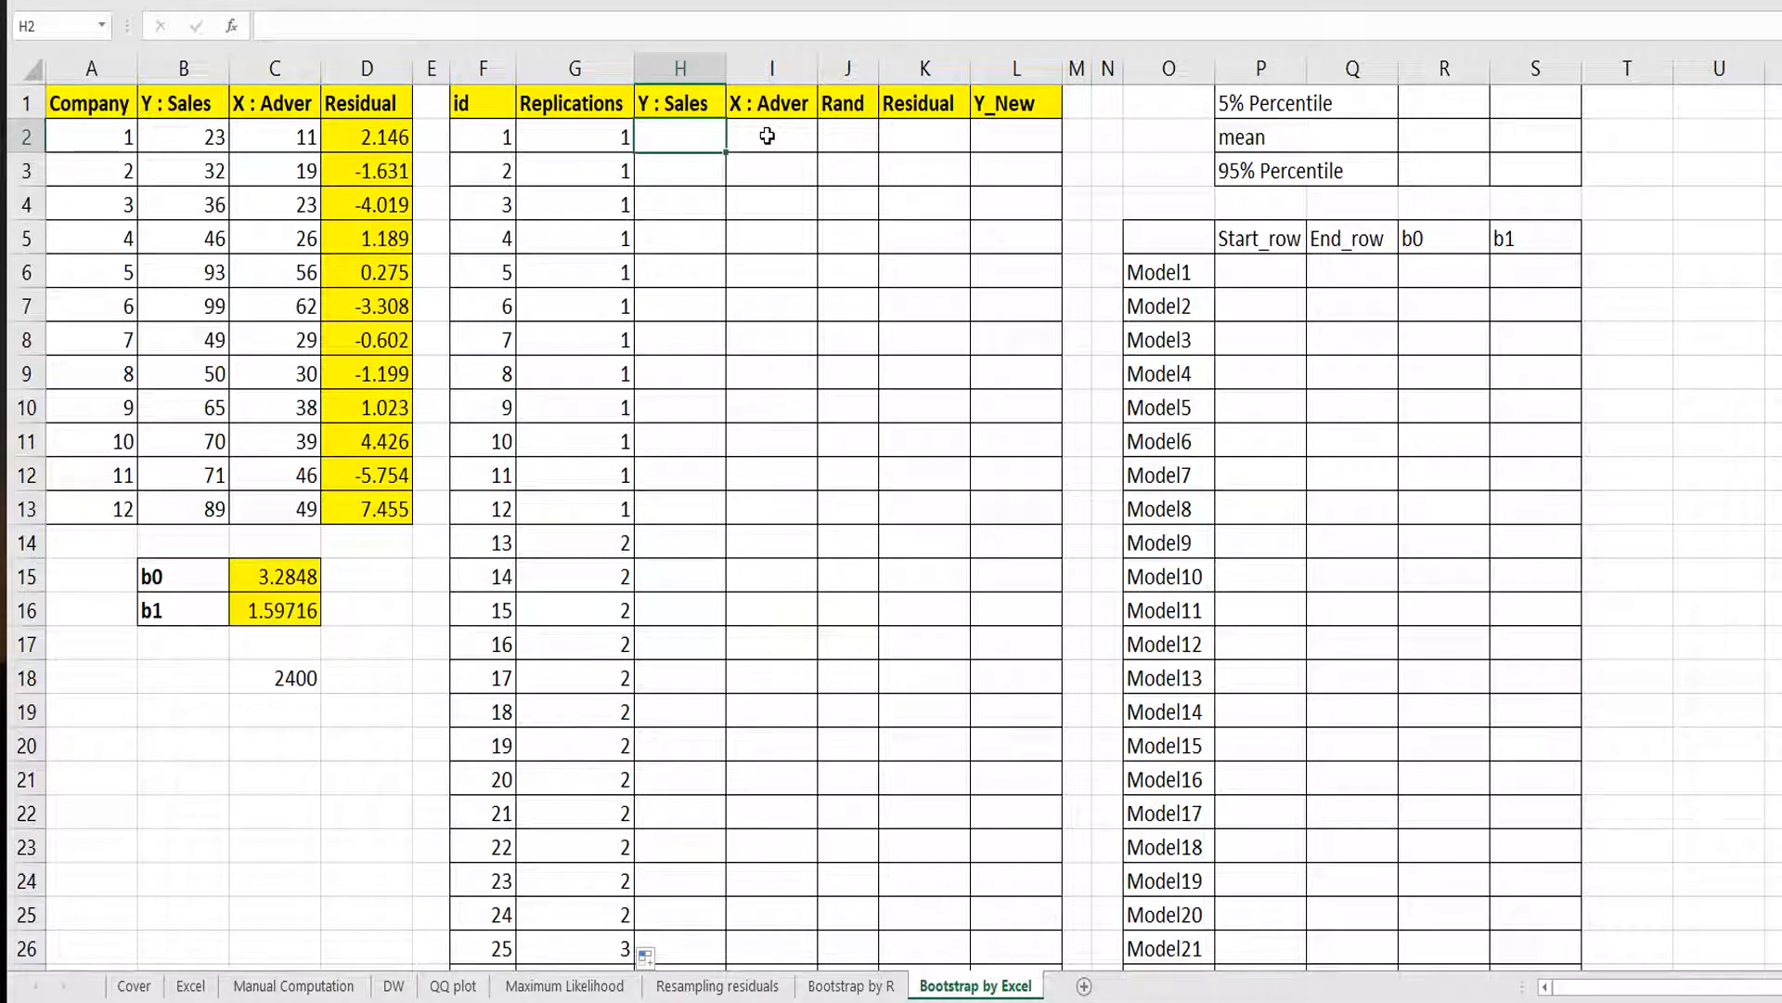
{"action": "left_click_drag", "start_coordinate": [215, 138], "coordinate": [287, 508]}
{"action": "key", "text": "ctrl+c"}
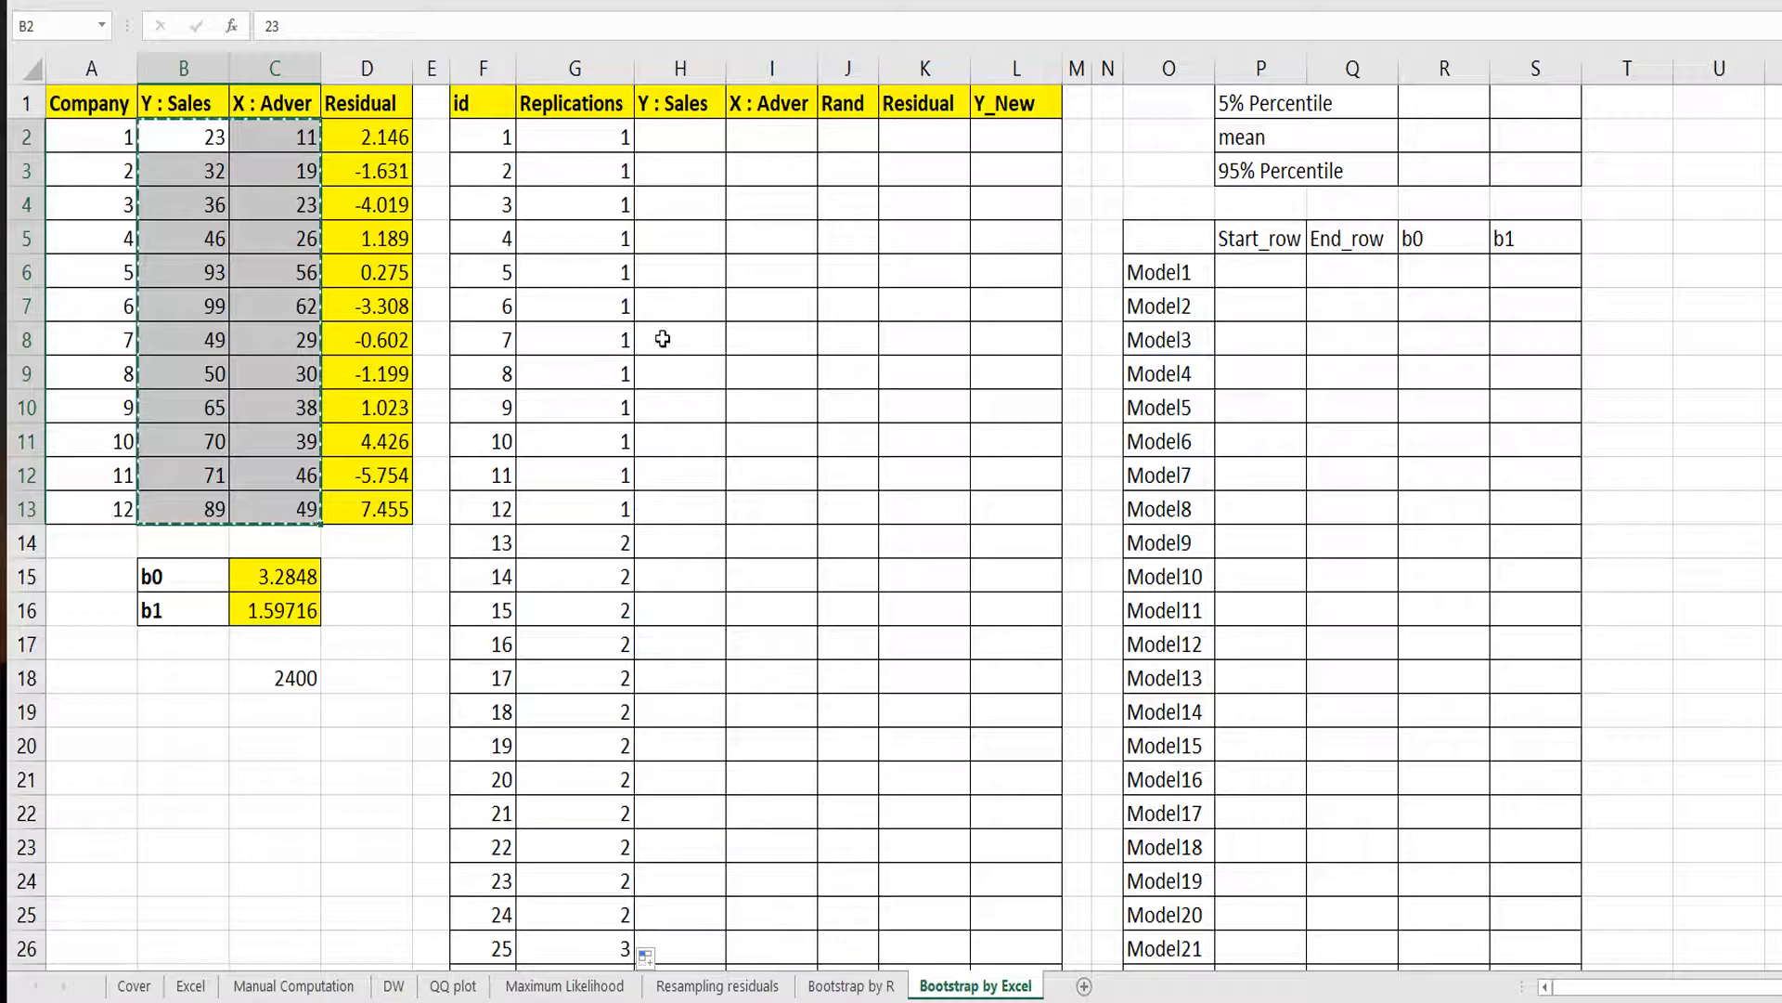
{"action": "right_click", "coordinate": [691, 135]}
{"action": "left_click", "coordinate": [768, 230]}
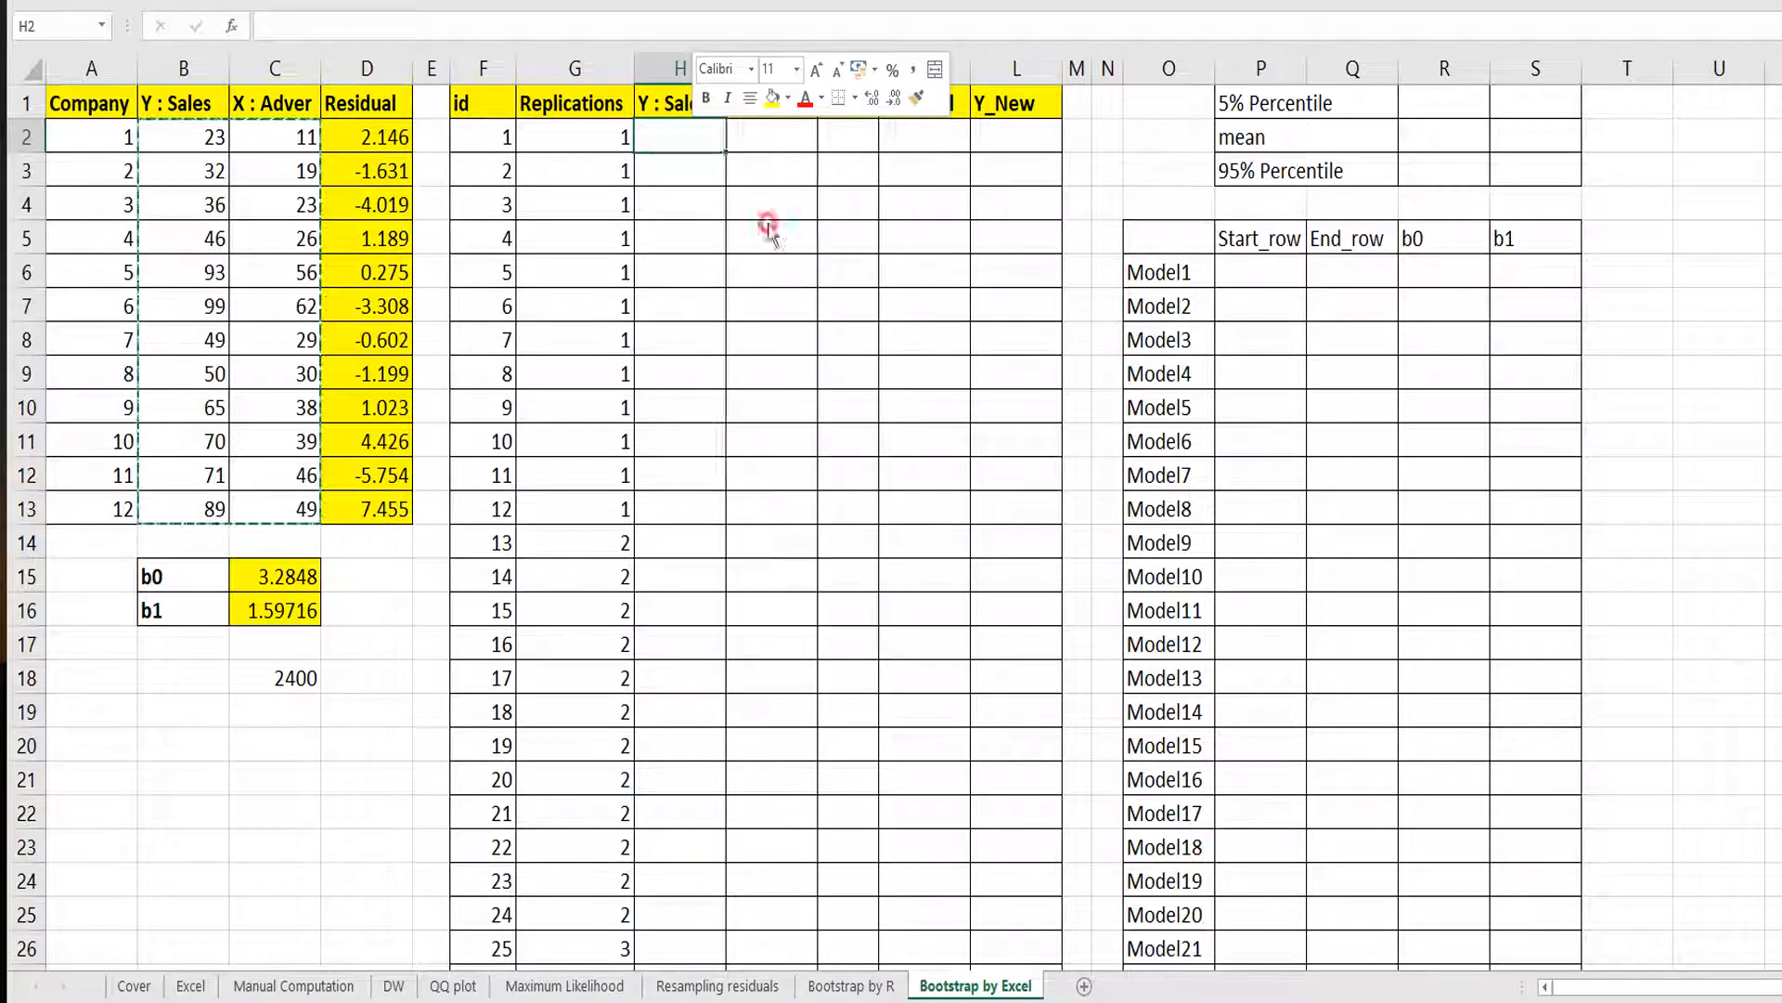
{"action": "left_click", "coordinate": [689, 542]}
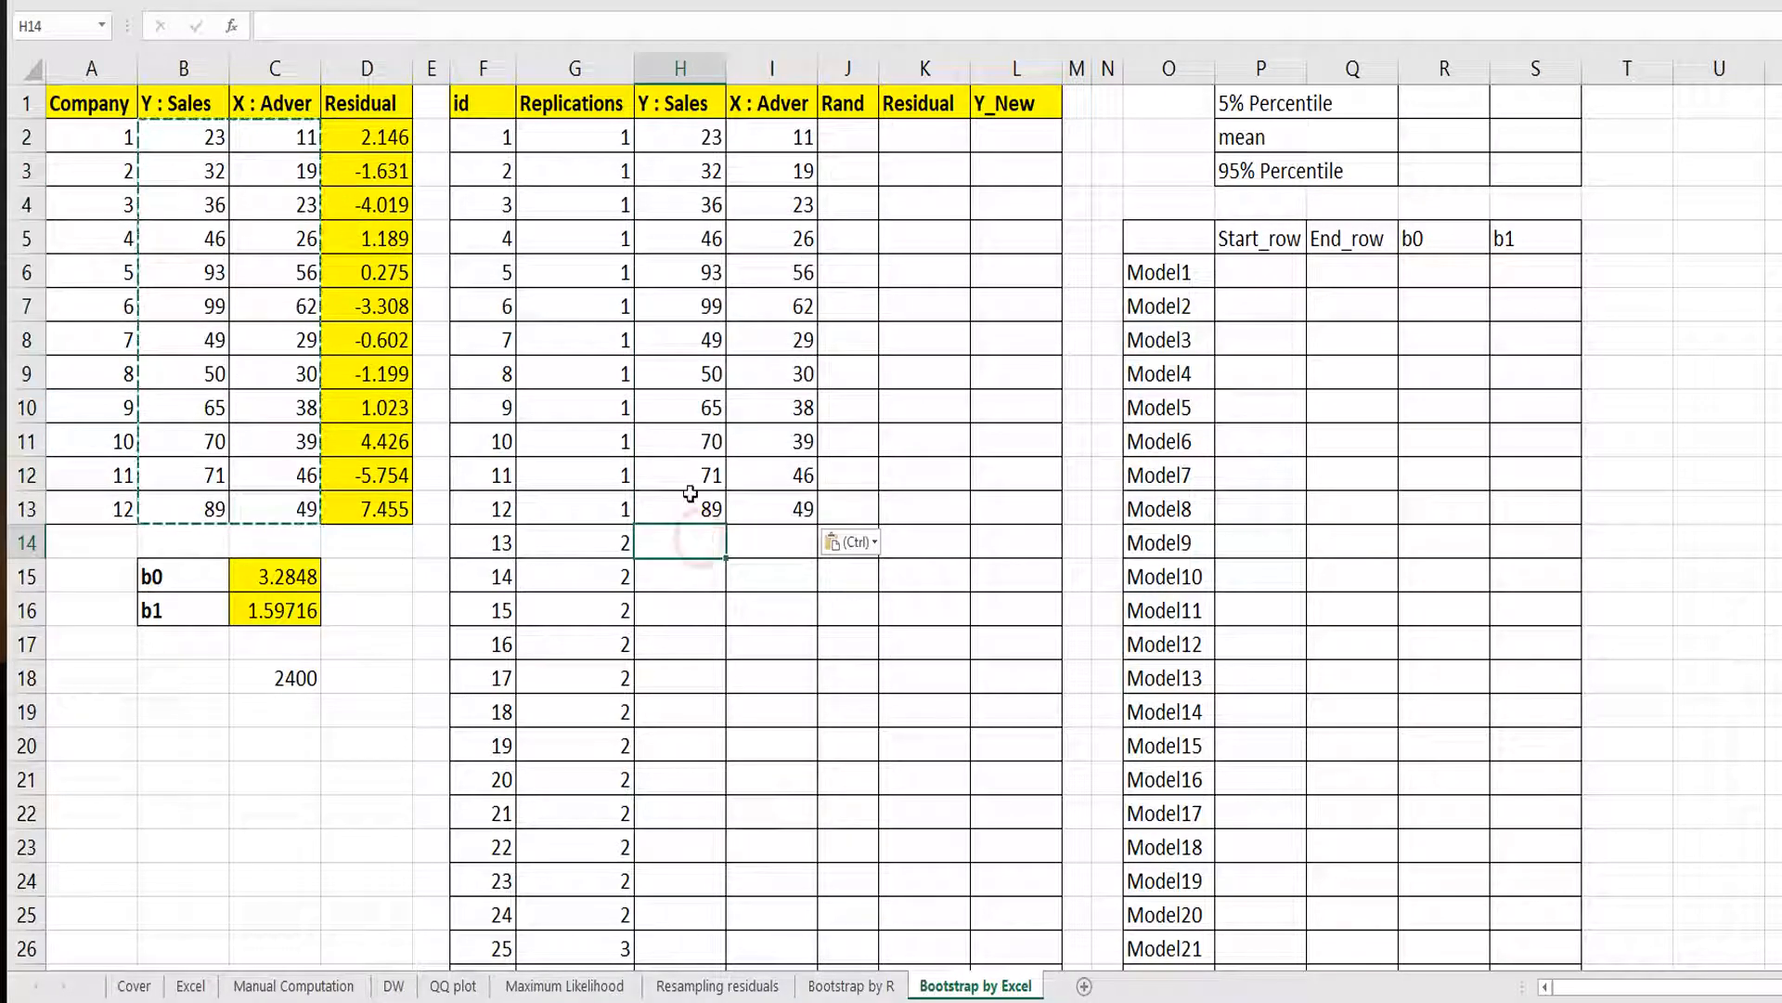
Enter =H2 in H14 and =I2 in I14, then fill both formulas down the Sales and Adver columns.
{"action": "type", "text": "="}
{"action": "key", "text": "Up"}
{"action": "key", "text": "Up"}
{"action": "key", "text": "Up"}
{"action": "key", "text": "Up"}
{"action": "key", "text": "Up"}
{"action": "key", "text": "Up"}
{"action": "key", "text": "Up"}
{"action": "key", "text": "Up"}
{"action": "key", "text": "Up"}
{"action": "key", "text": "Up"}
{"action": "key", "text": "Up"}
{"action": "key", "text": "Up"}
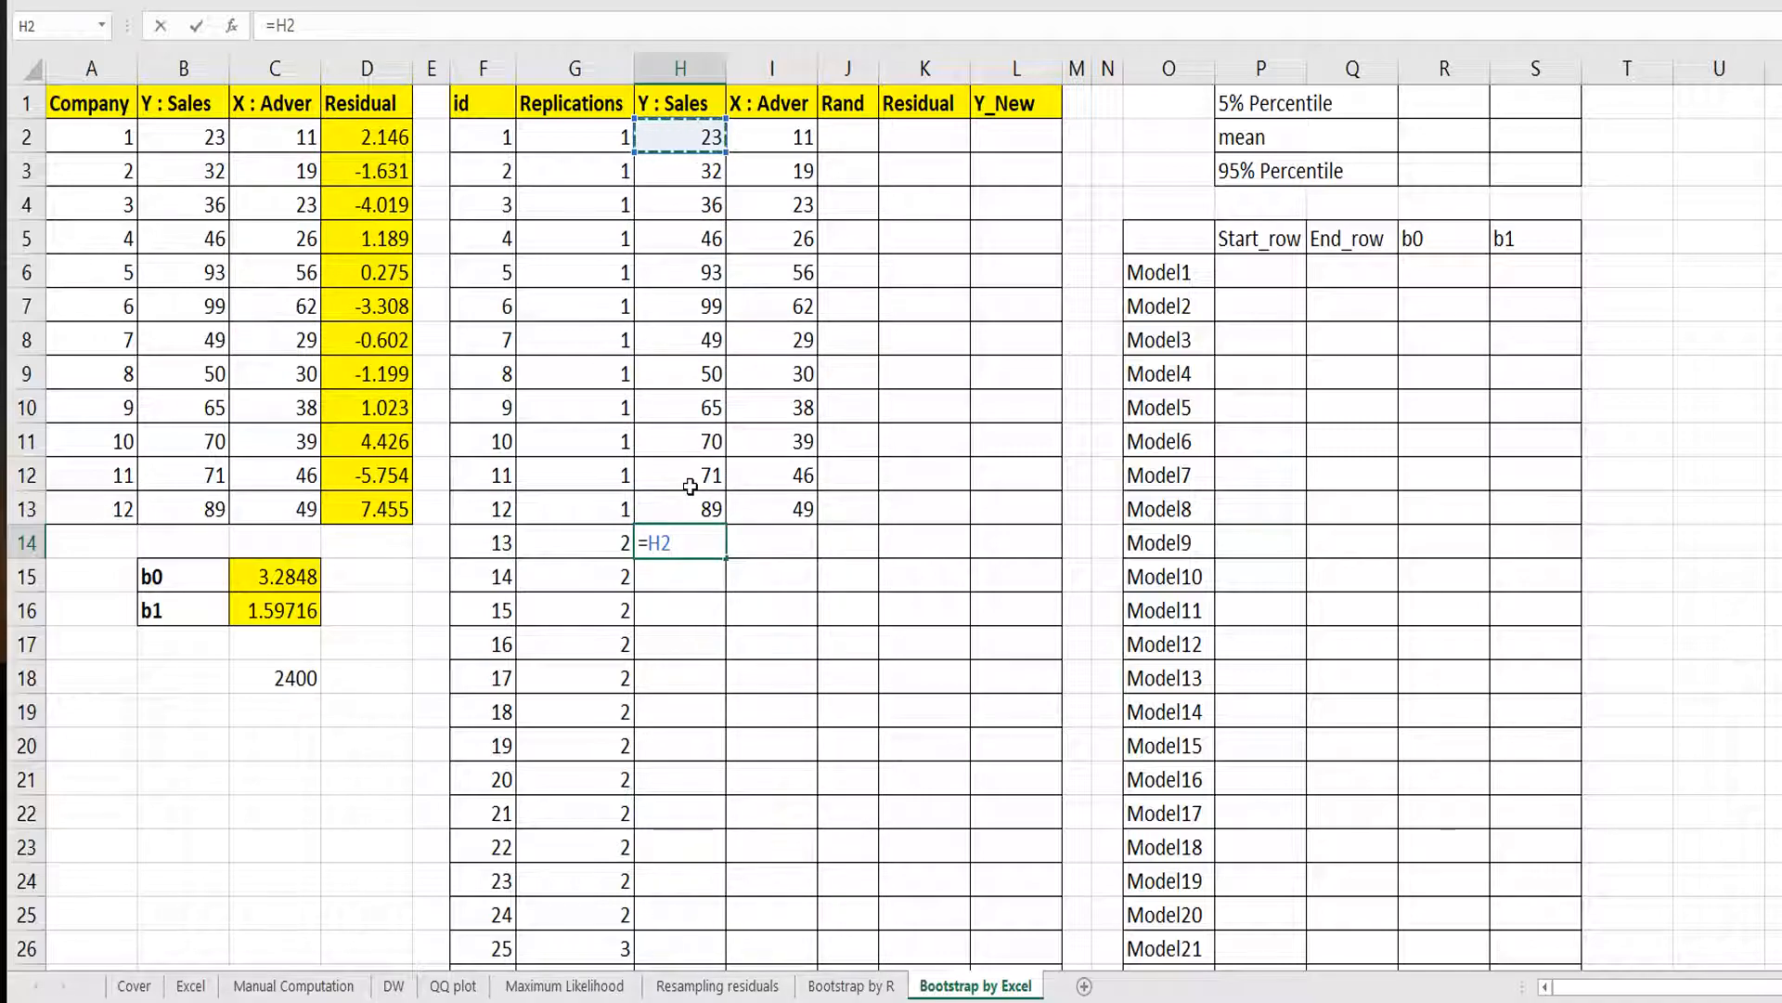
{"action": "key", "text": "Return"}
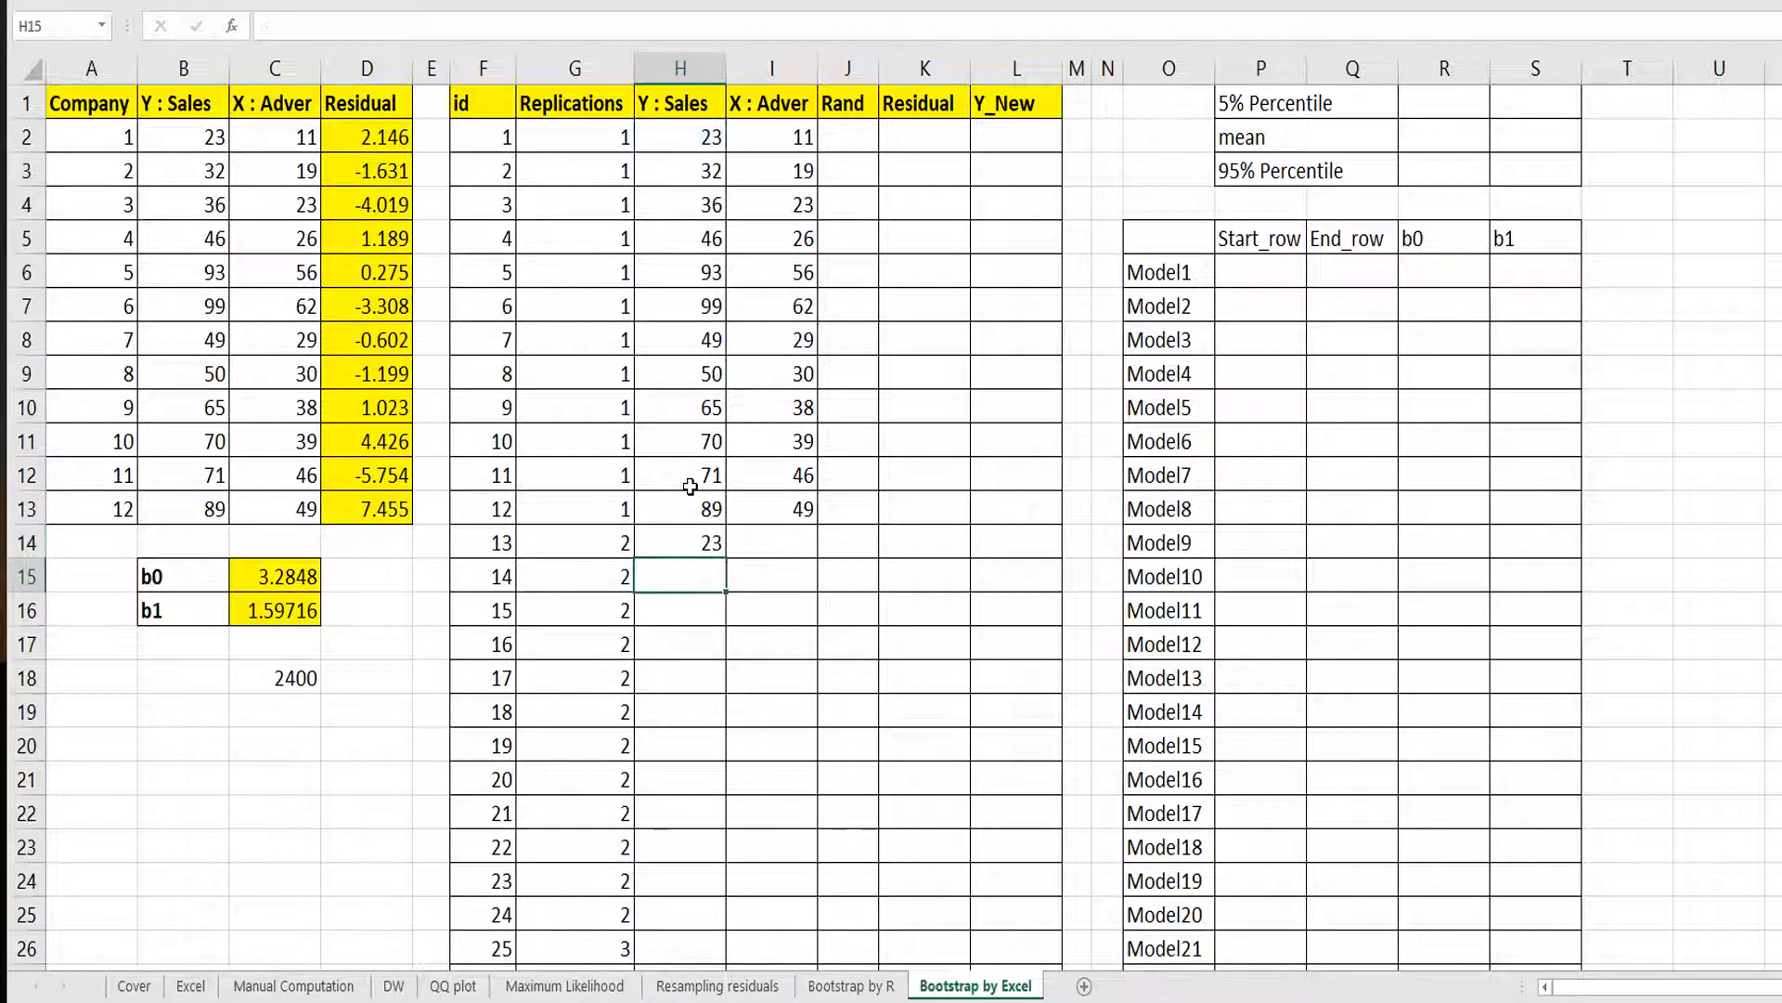
{"action": "key", "text": "Up"}
{"action": "key", "text": "Right"}
{"action": "type", "text": "="}
{"action": "key", "text": "Up"}
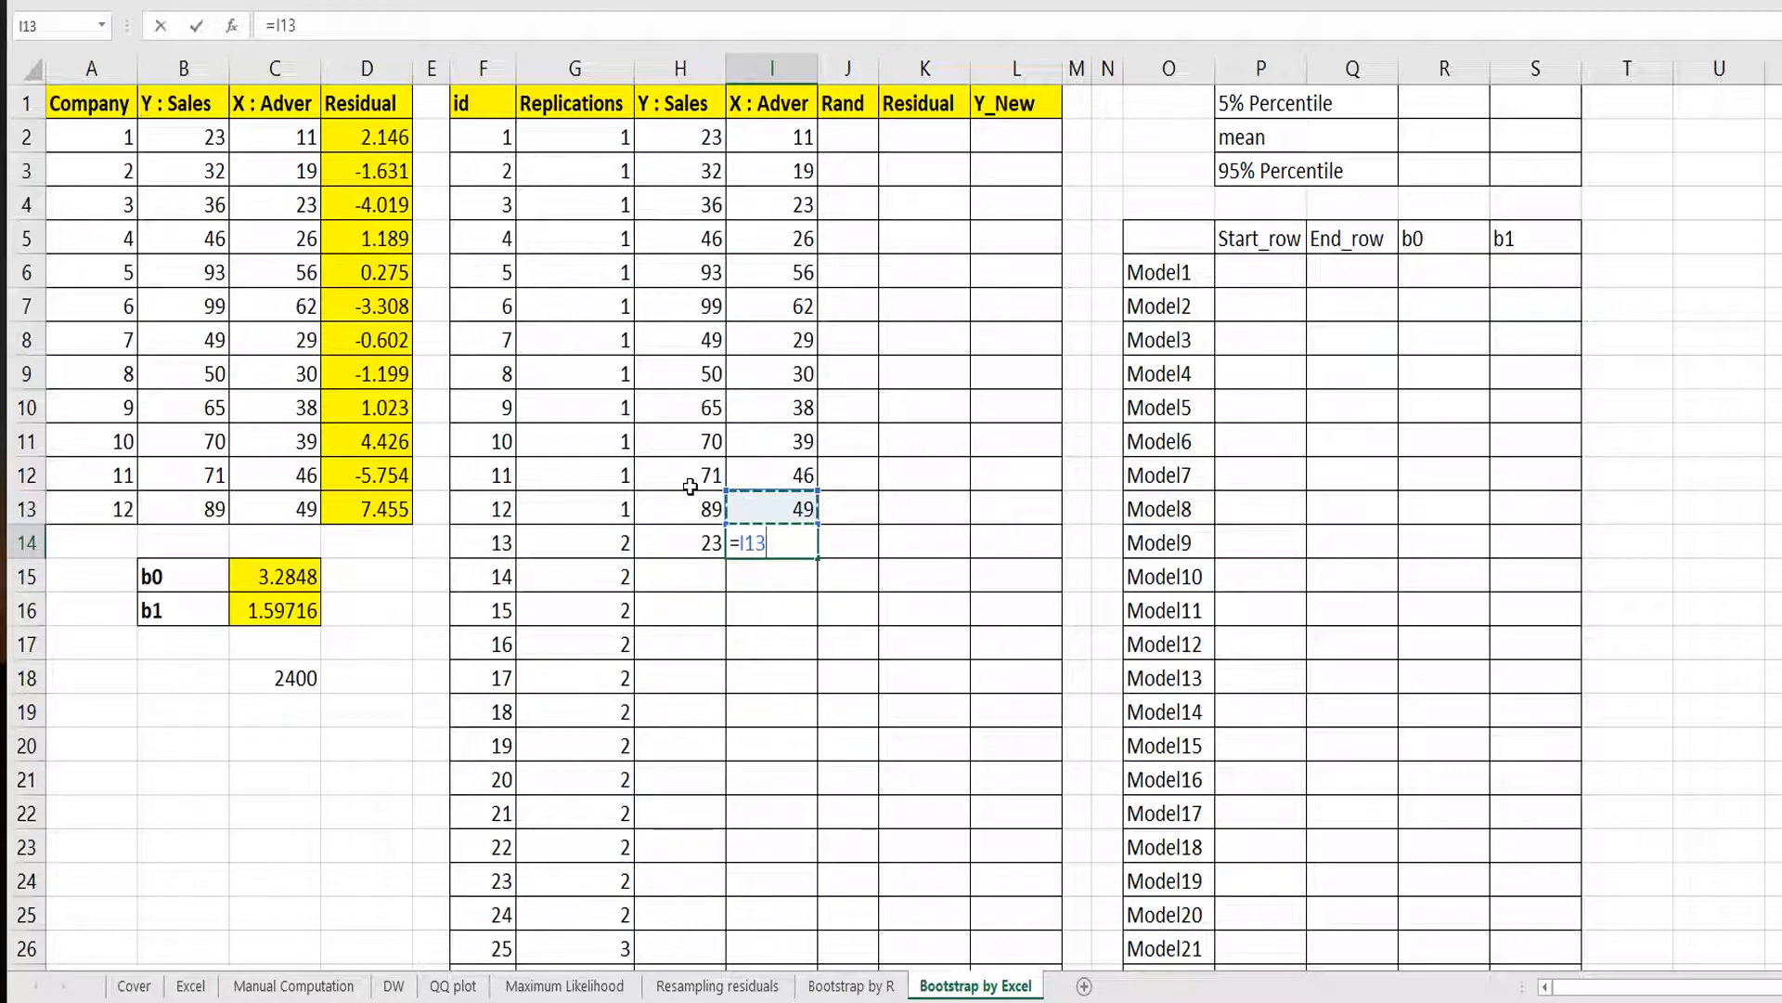
{"action": "key", "text": "Up"}
{"action": "key", "text": "Up"}
{"action": "key", "text": "Up"}
{"action": "key", "text": "Up"}
{"action": "key", "text": "Up"}
{"action": "key", "text": "Up"}
{"action": "key", "text": "Up"}
{"action": "key", "text": "Up"}
{"action": "key", "text": "Up"}
{"action": "key", "text": "Up"}
{"action": "key", "text": "Up"}
{"action": "key", "text": "Return"}
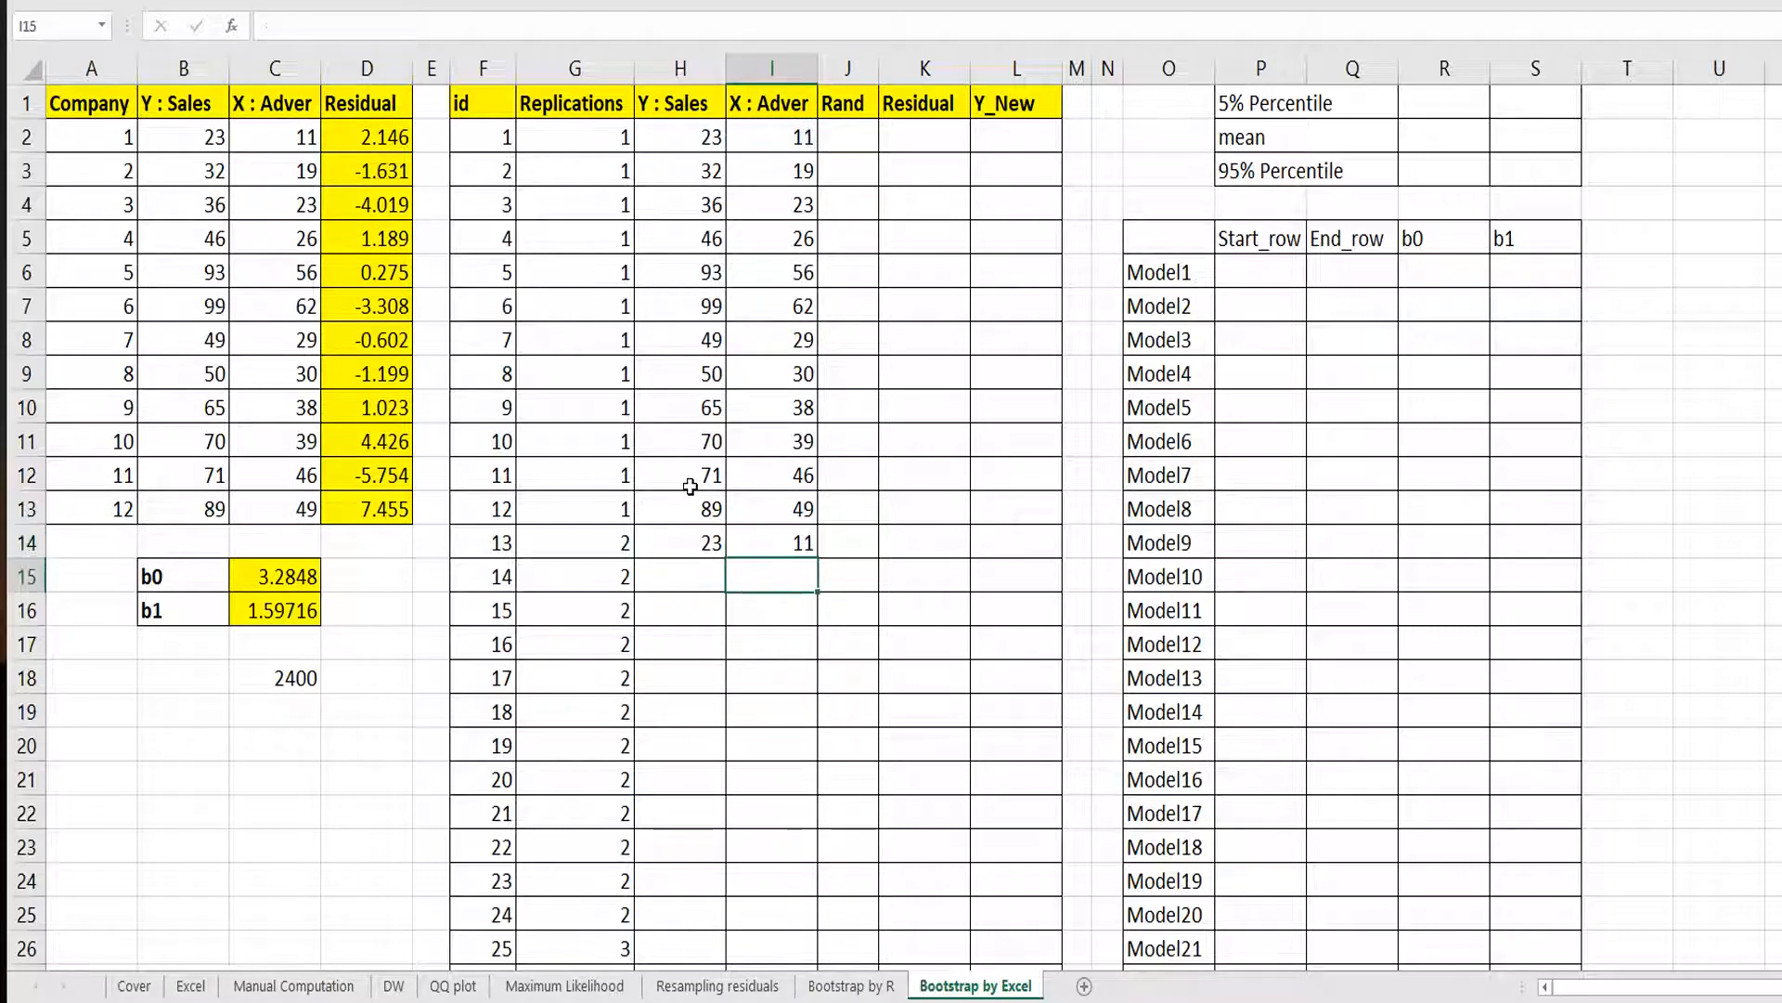
{"action": "left_click_drag", "start_coordinate": [705, 530], "coordinate": [784, 537]}
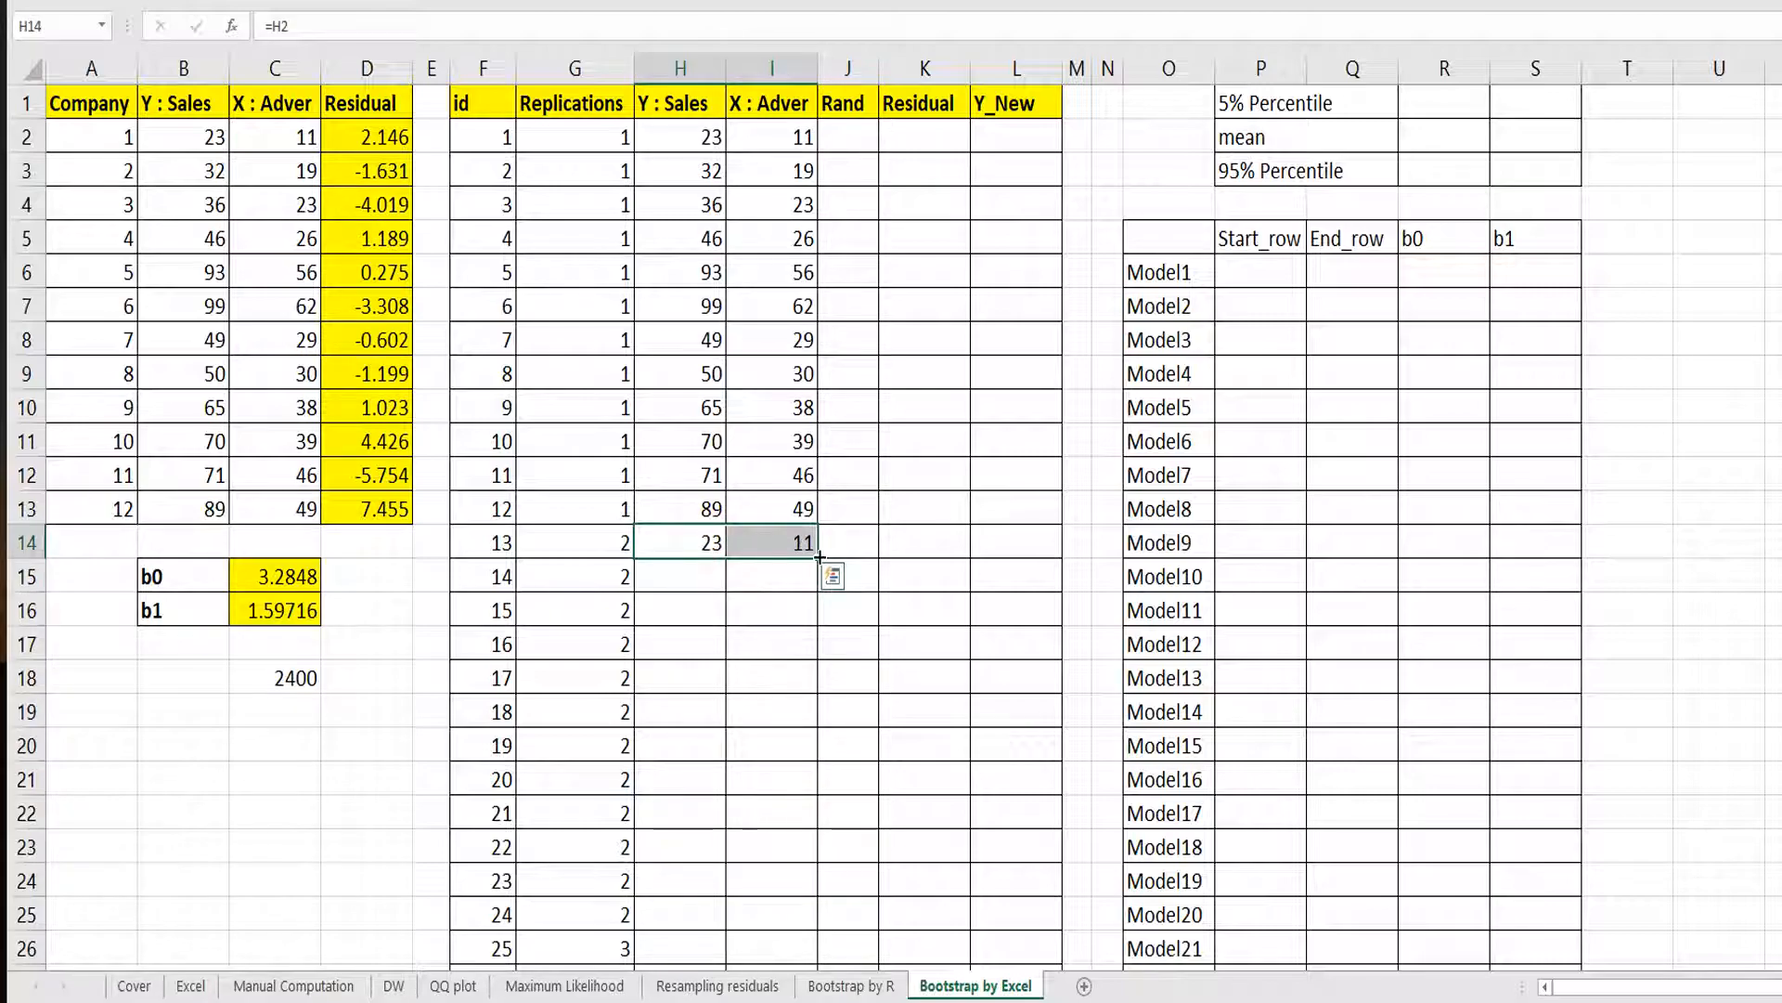
{"action": "double_click", "coordinate": [820, 554]}
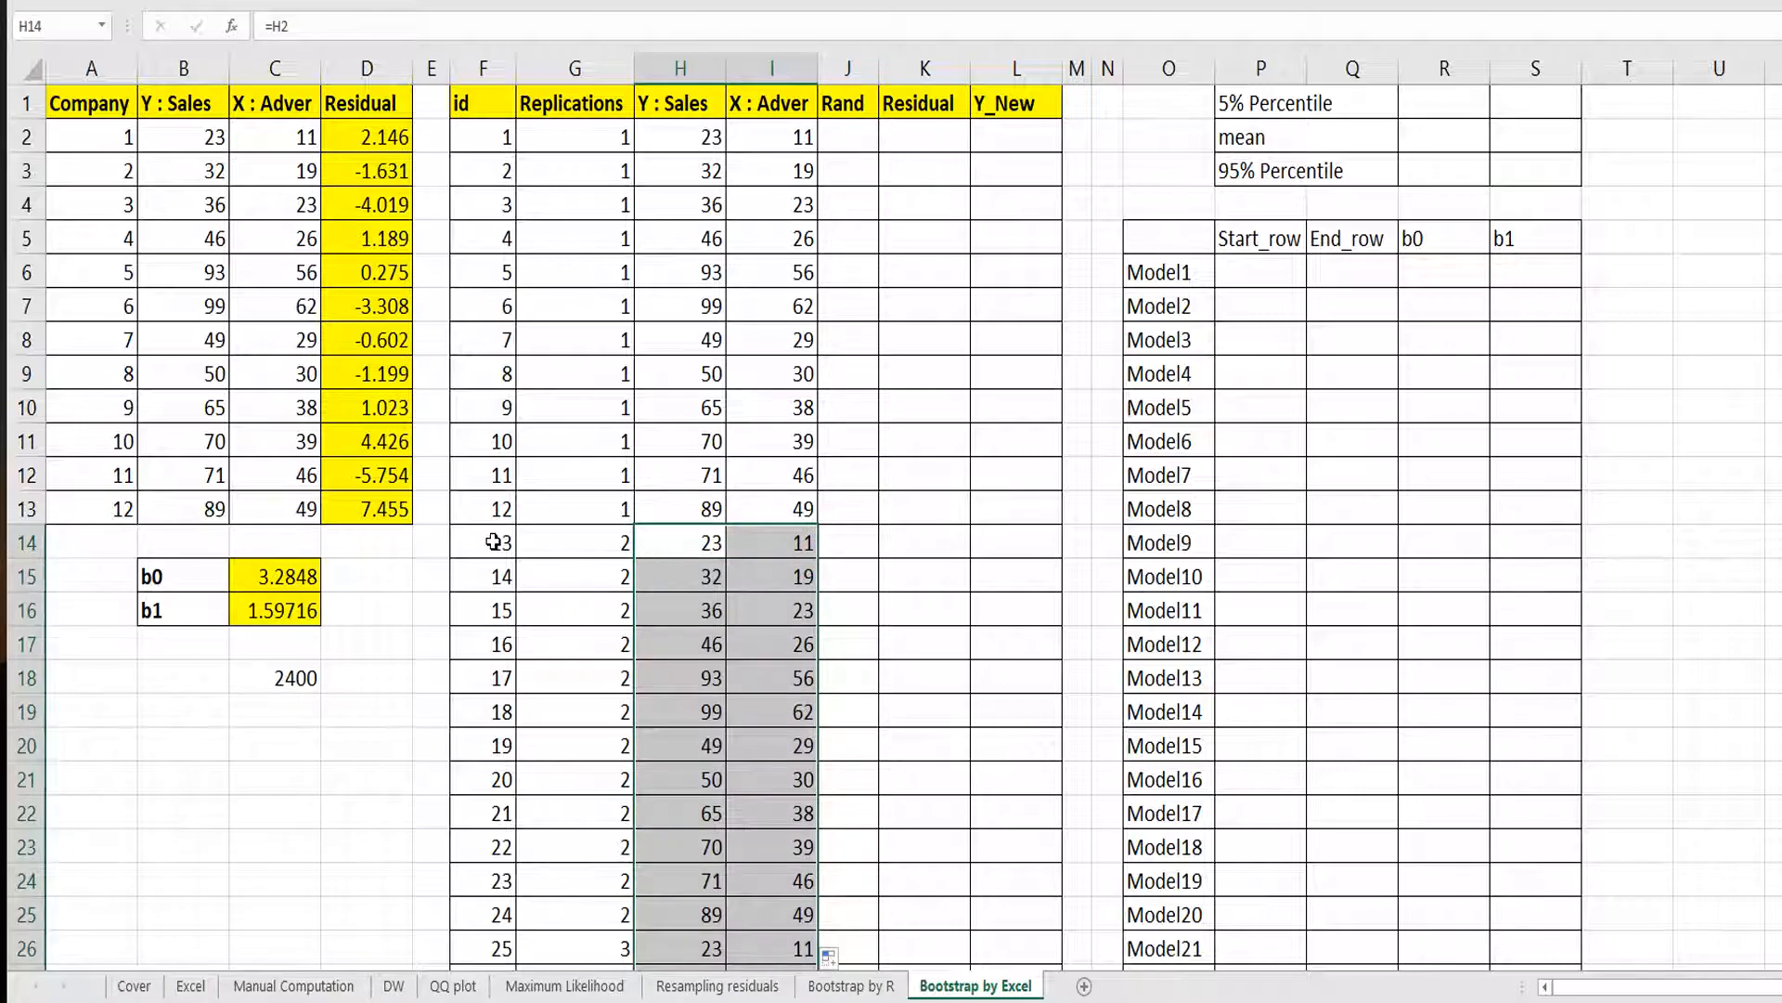
Shade the second replication's Sales and Adver cells, H14:I25, with a green fill.
{"action": "left_click", "coordinate": [653, 539]}
{"action": "left_click", "coordinate": [789, 910], "text": "shift"}
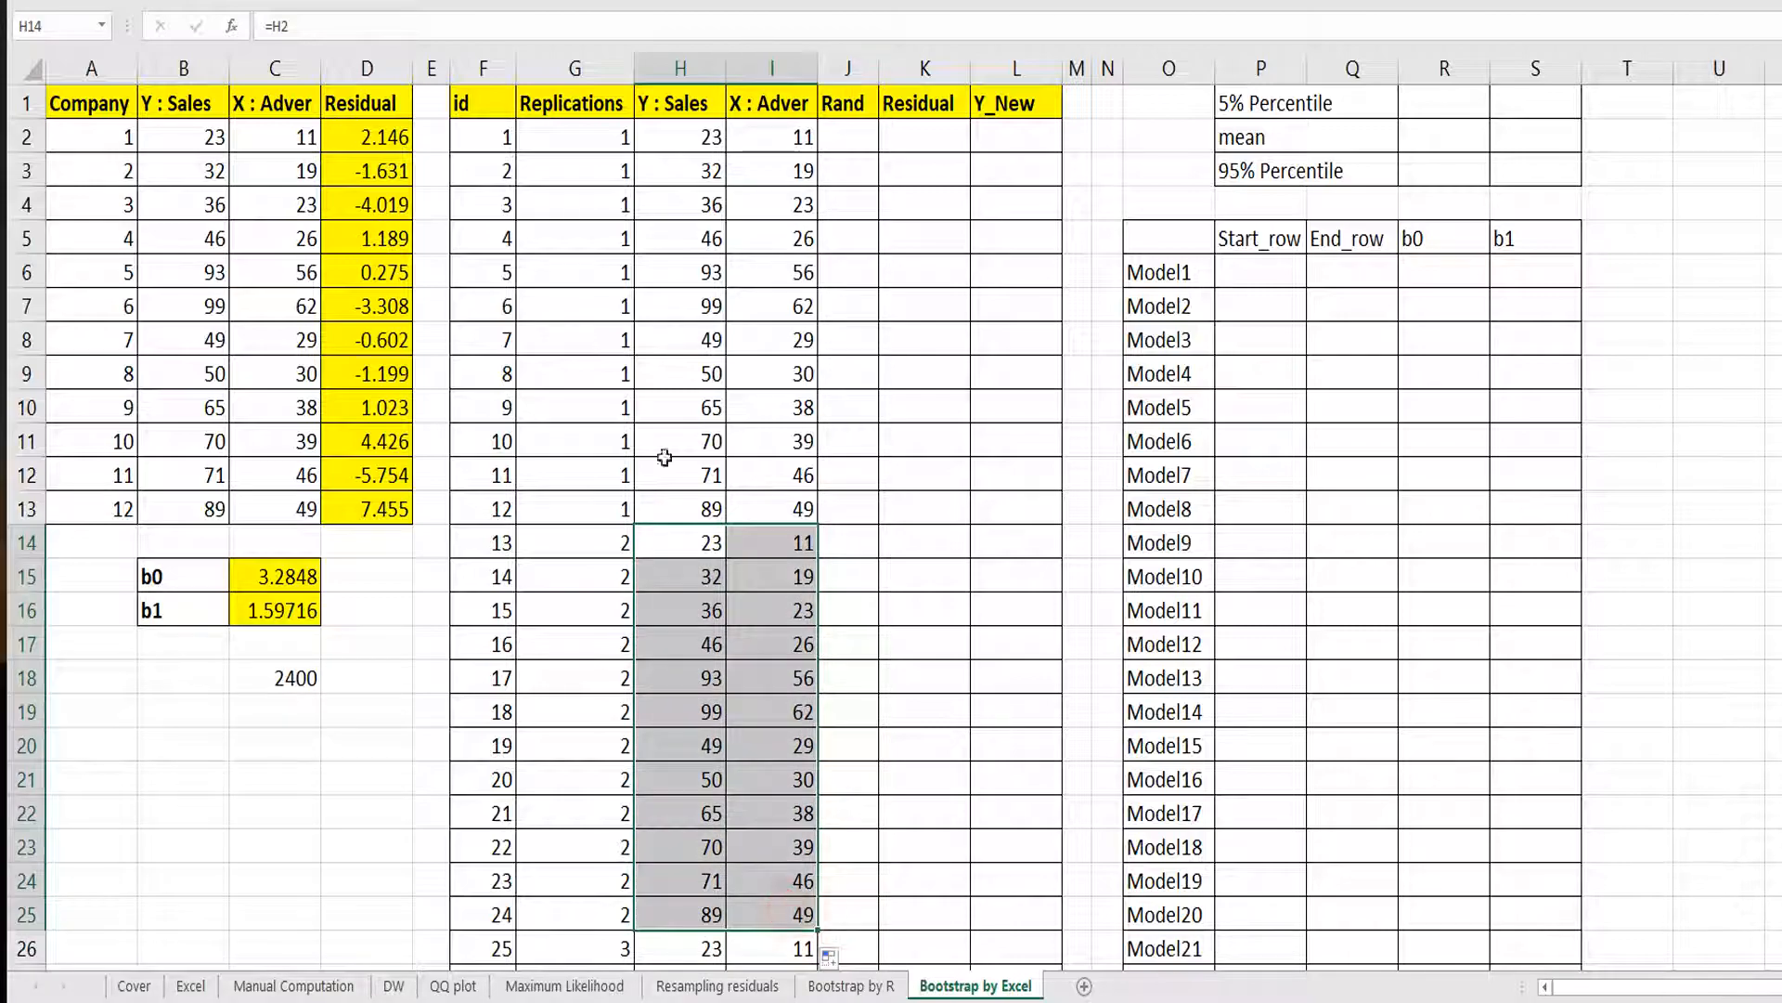
{"action": "left_click", "coordinate": [321, 2]}
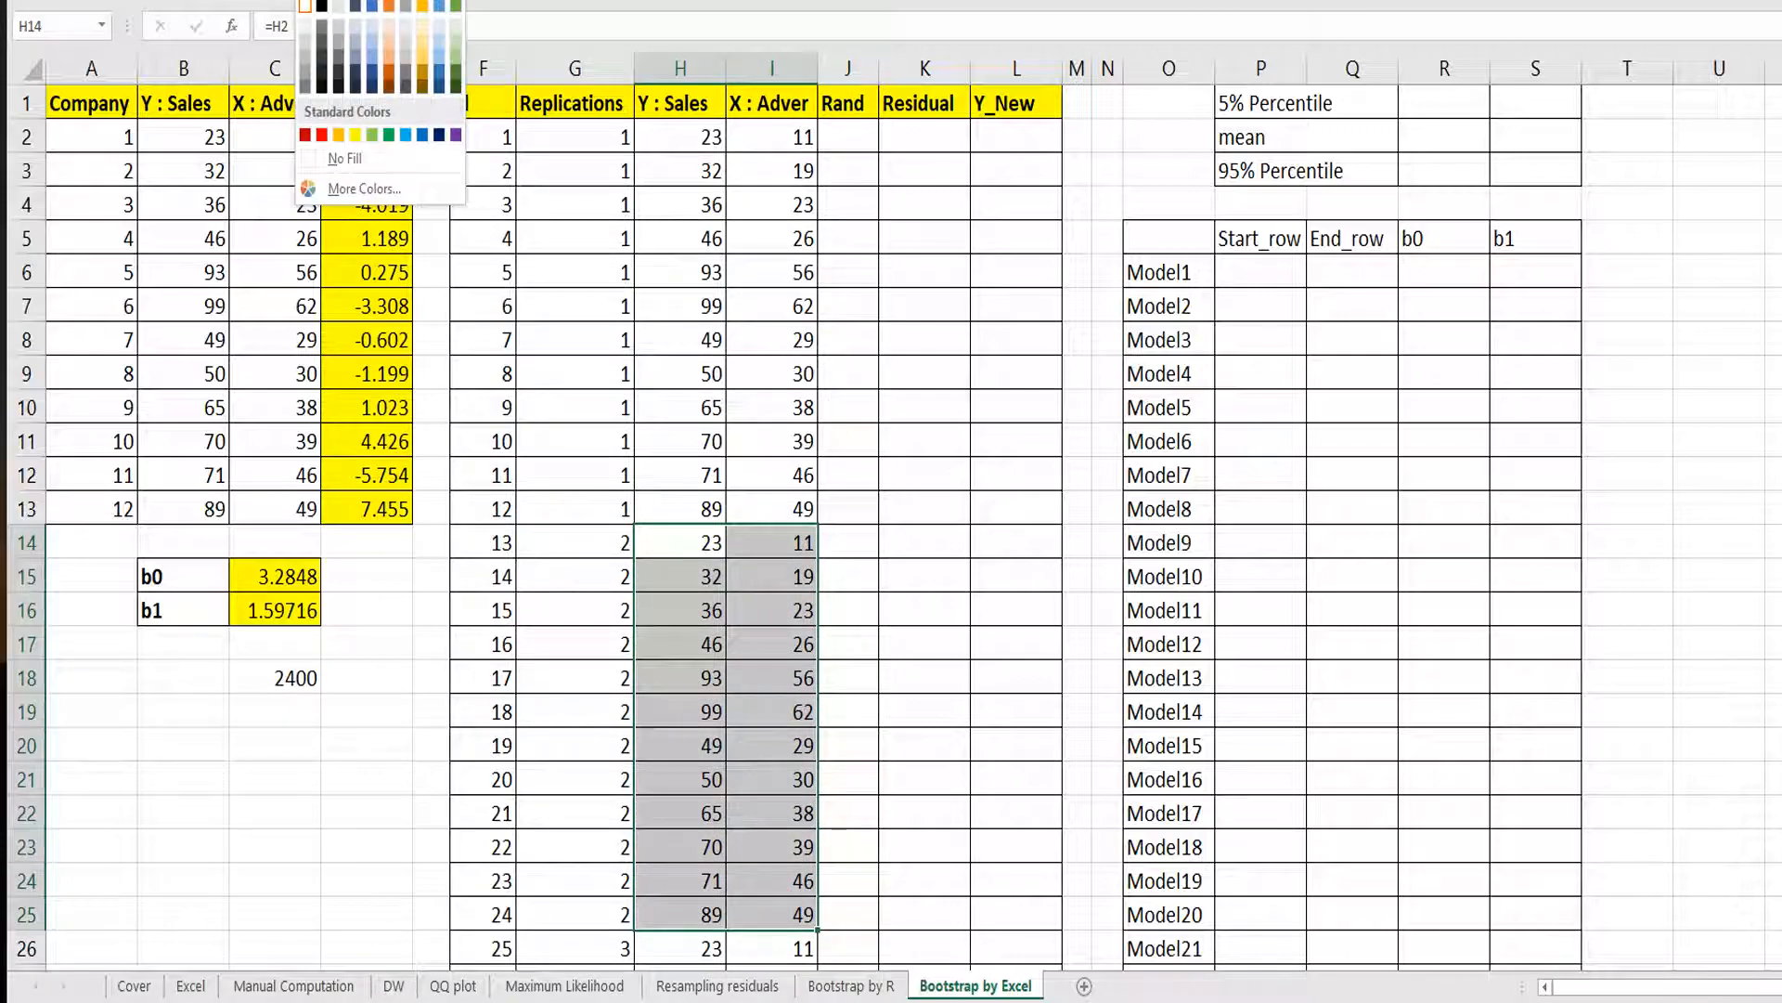
{"action": "left_click", "coordinate": [371, 136]}
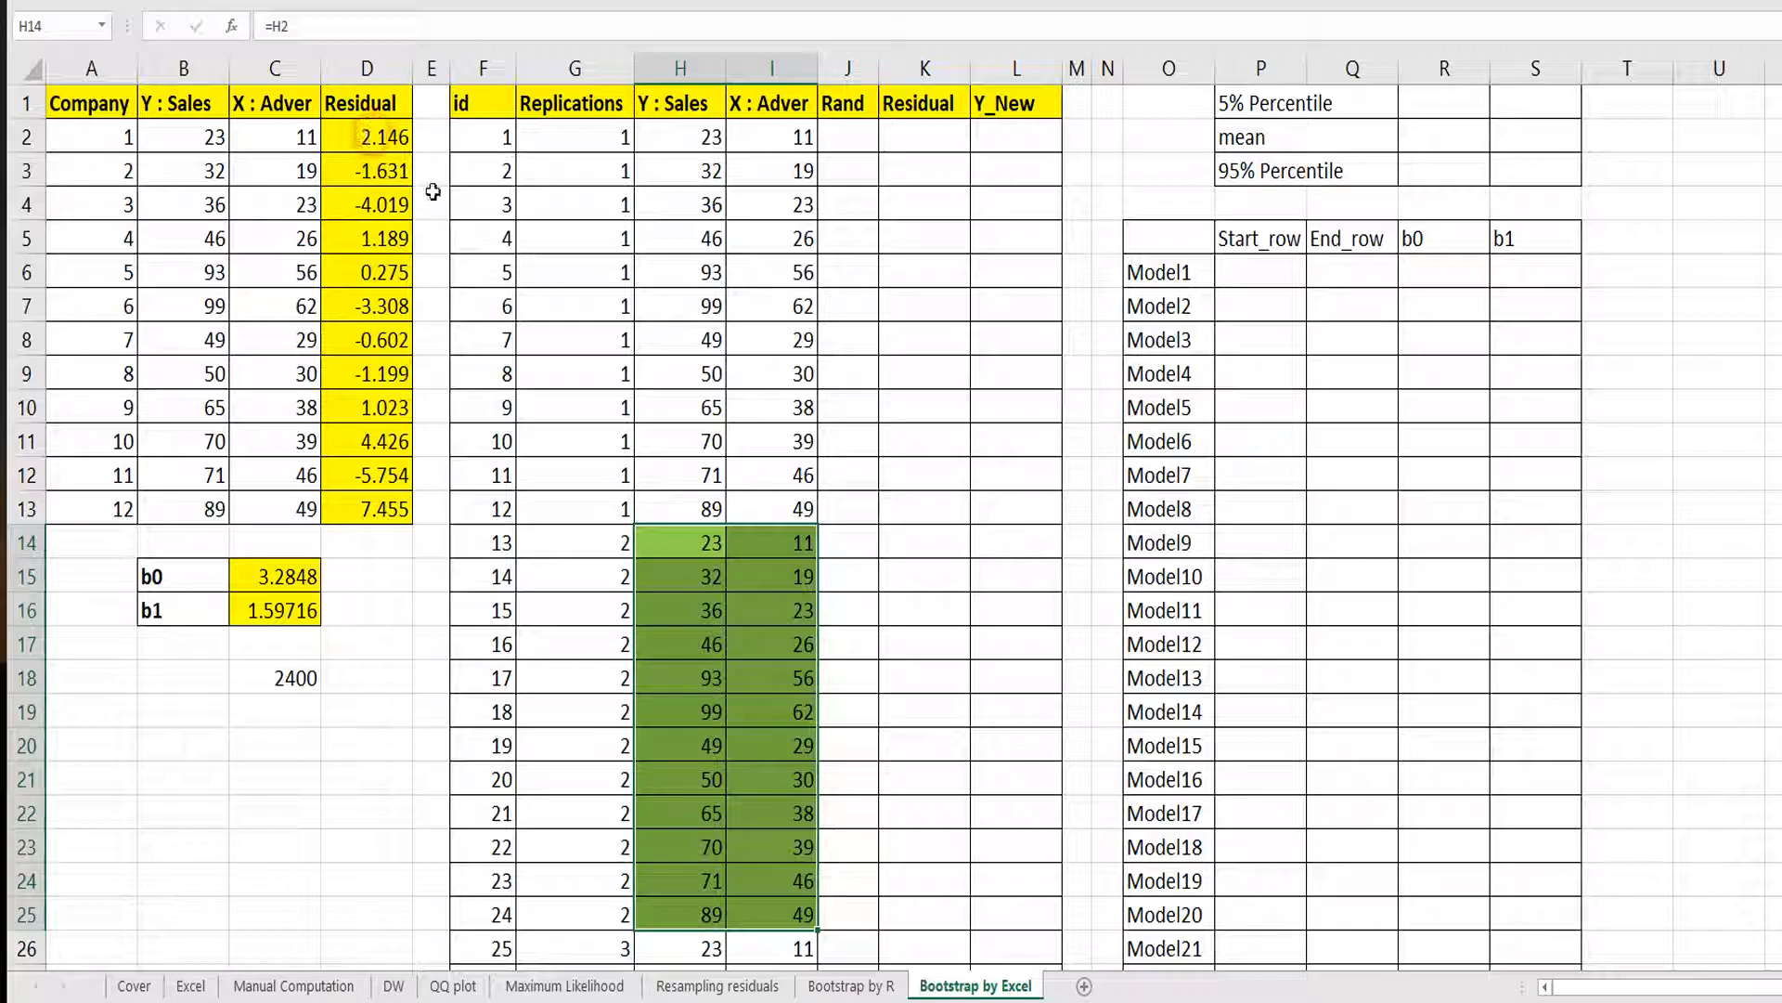
{"action": "left_click", "coordinate": [709, 680]}
Apply the same green fill to the fourth replication's cells, H38:I49.
{"action": "scroll", "coordinate": [708, 687], "scroll_direction": "down", "scroll_amount": 3}
{"action": "left_click", "coordinate": [687, 645]}
{"action": "scroll", "coordinate": [733, 776], "scroll_direction": "down", "scroll_amount": 2}
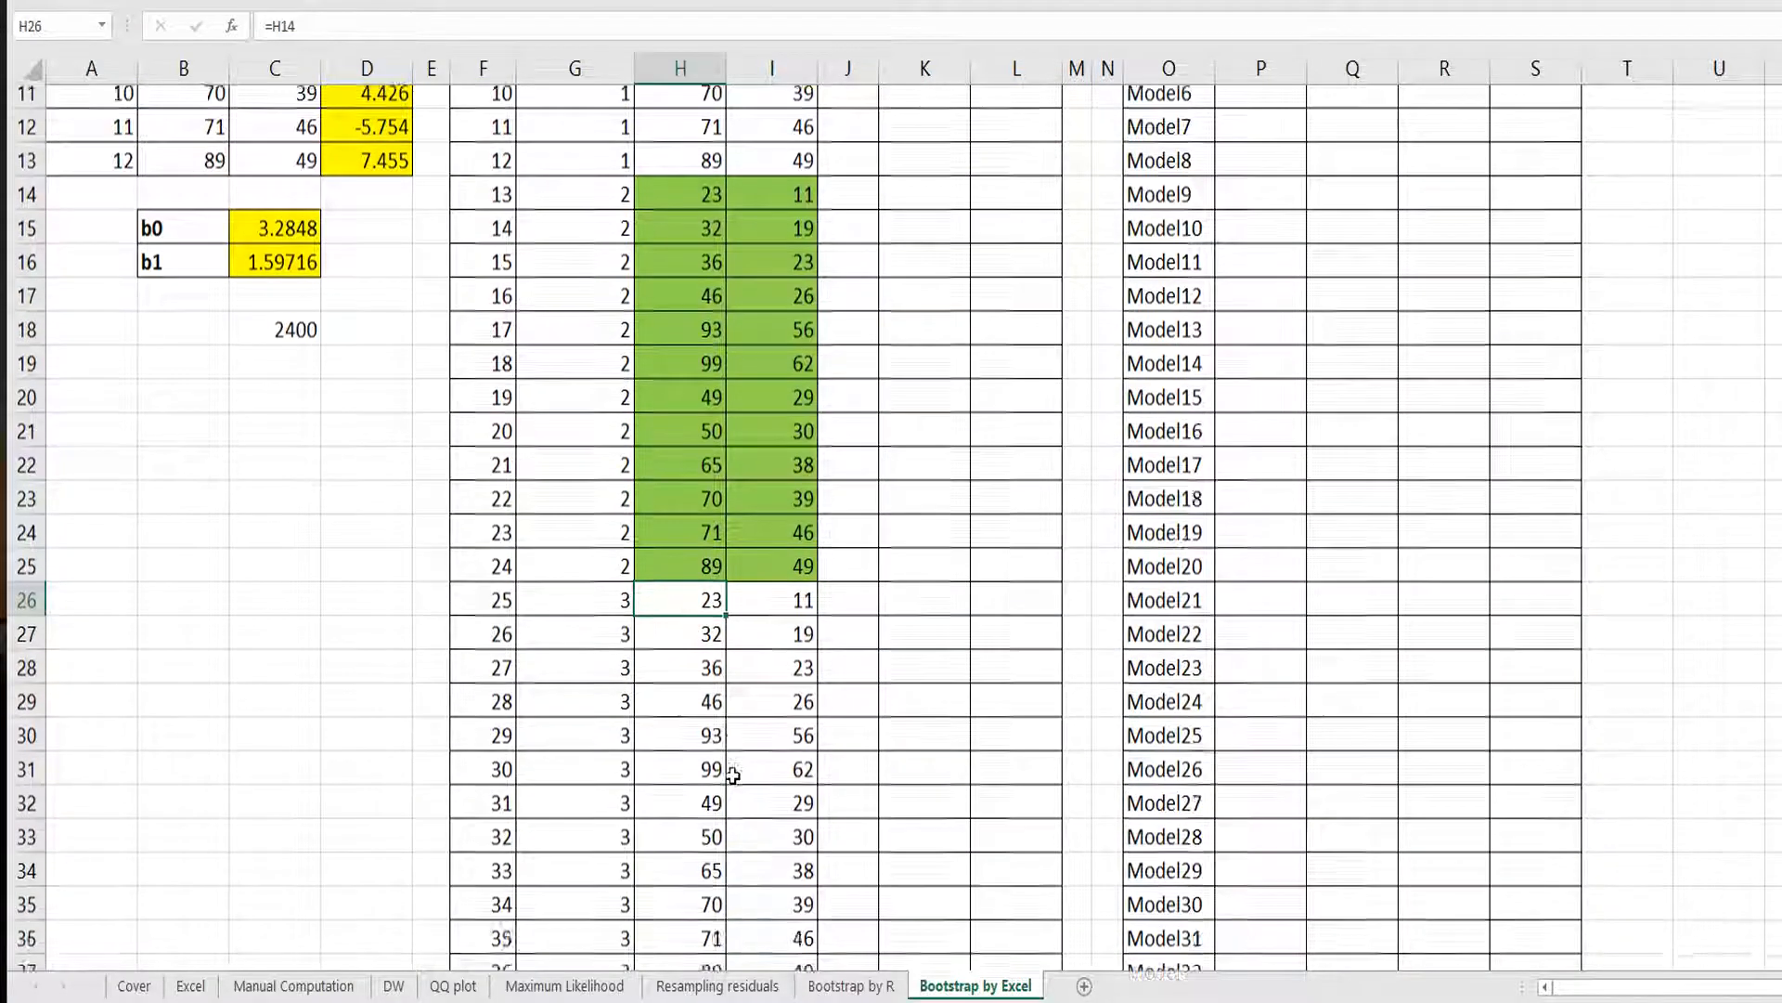
{"action": "left_click", "coordinate": [788, 776], "text": "shift"}
{"action": "left_click", "coordinate": [794, 806], "text": "shift"}
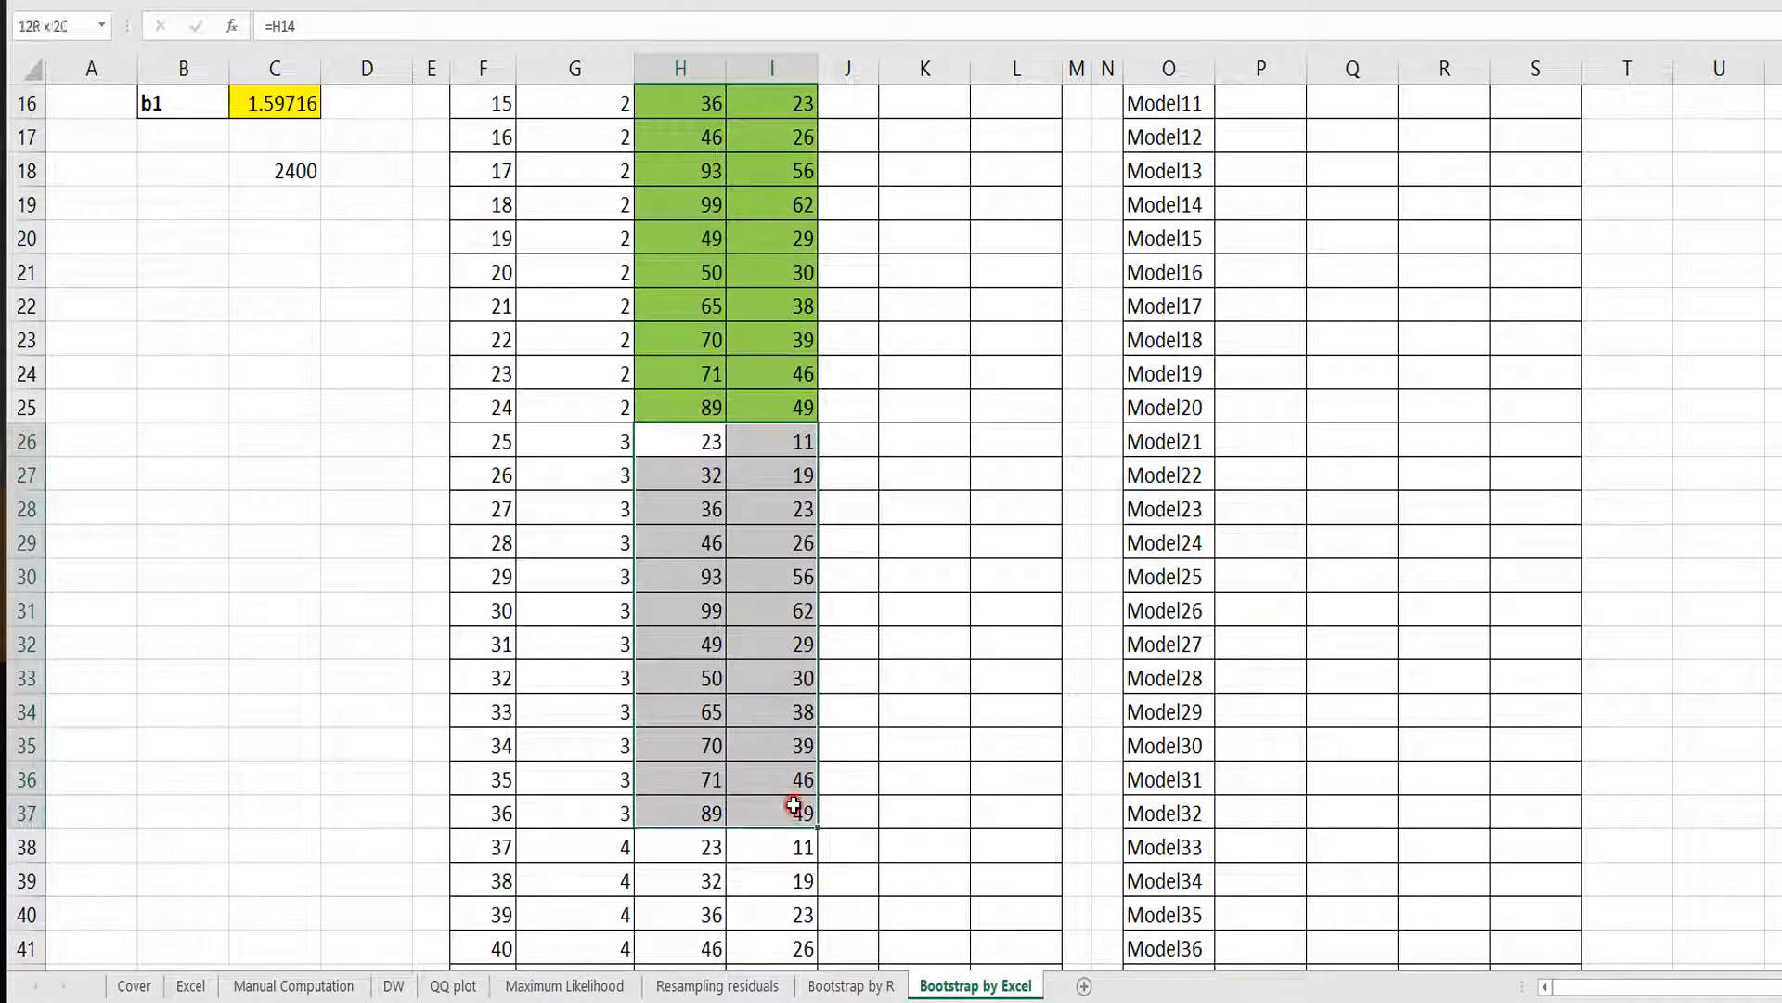
{"action": "left_click", "coordinate": [681, 848]}
{"action": "scroll", "coordinate": [789, 873], "scroll_direction": "down", "scroll_amount": 3}
{"action": "left_click", "coordinate": [793, 906], "text": "shift"}
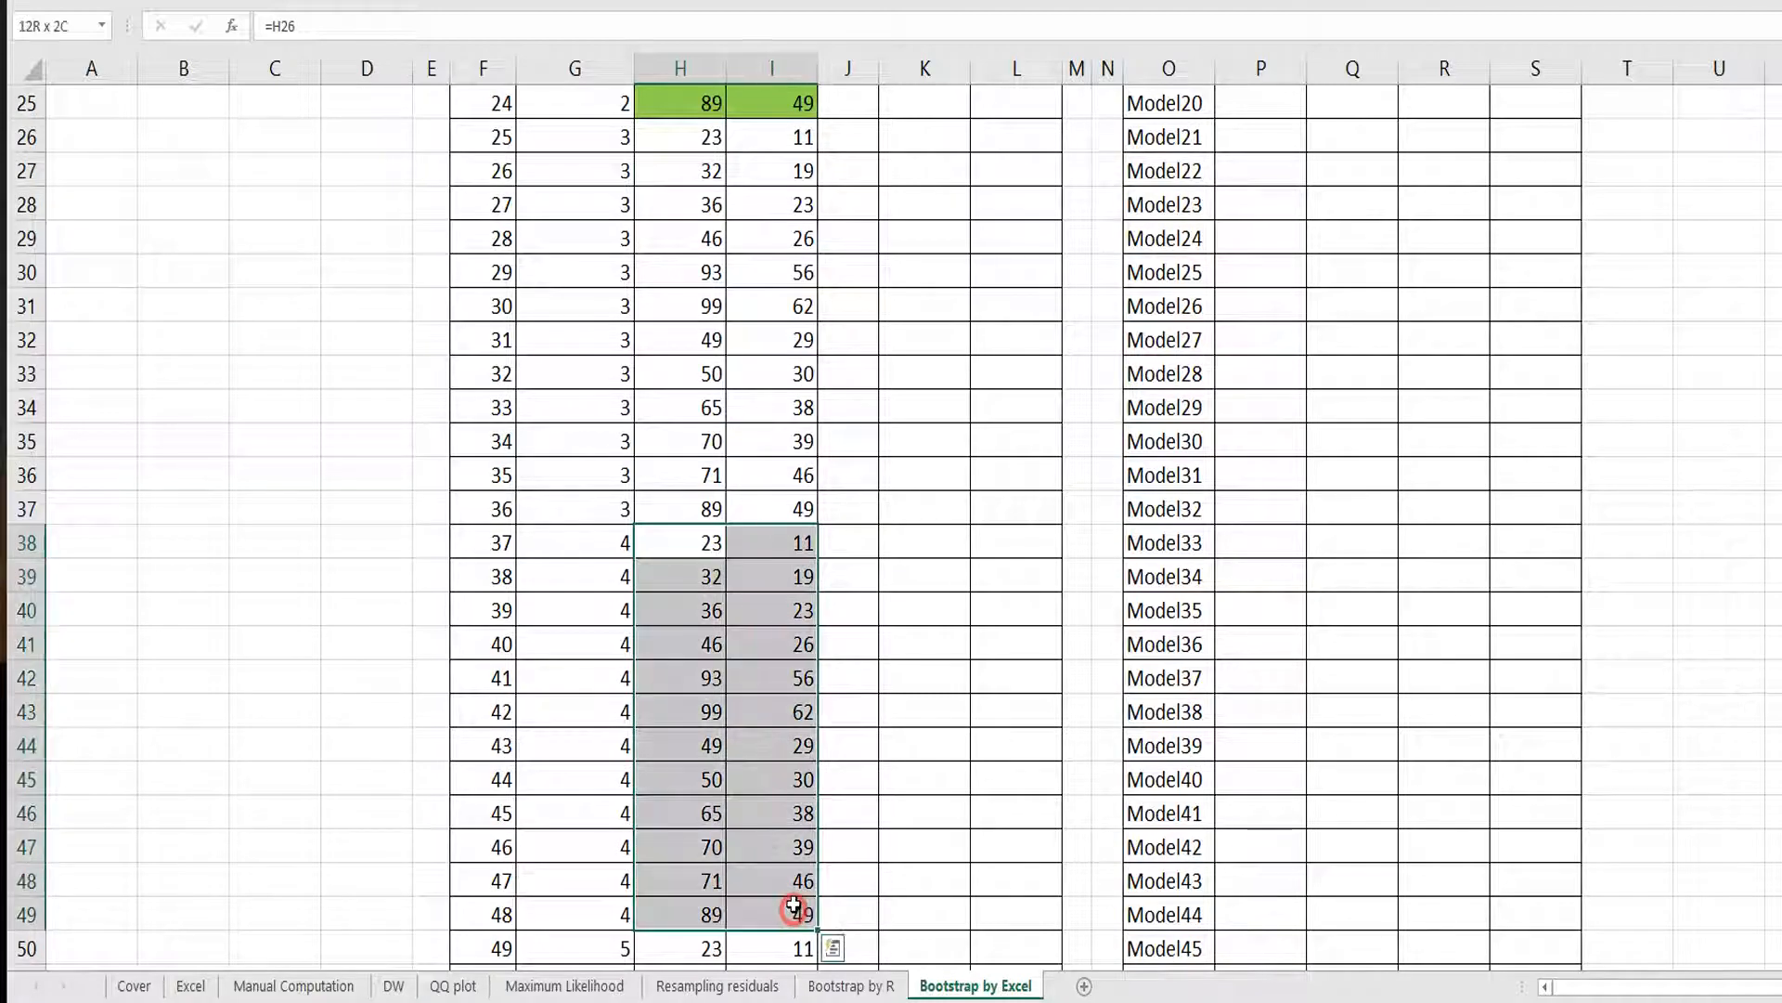
{"action": "key", "text": "F4"}
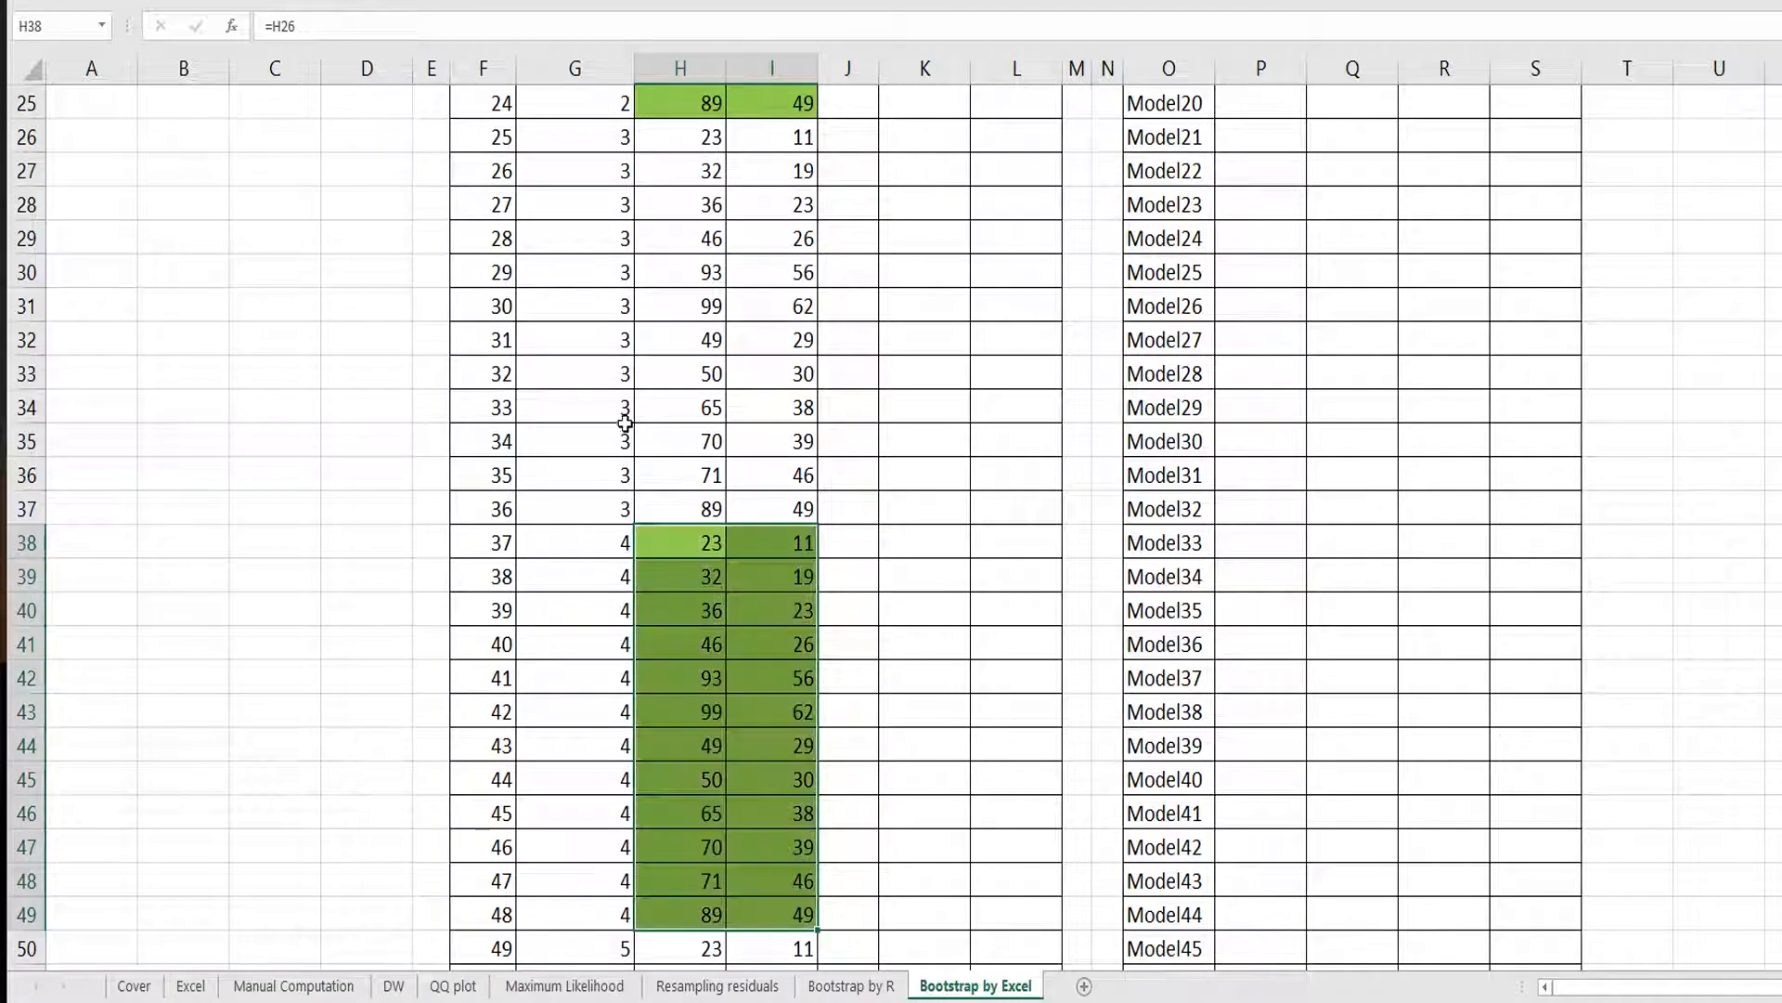
Enter =RANDBETWEEN(1,12) in J2 and fill it down the Rand column.
{"action": "scroll", "coordinate": [624, 424], "scroll_direction": "up", "scroll_amount": 8}
{"action": "left_click", "coordinate": [842, 137]}
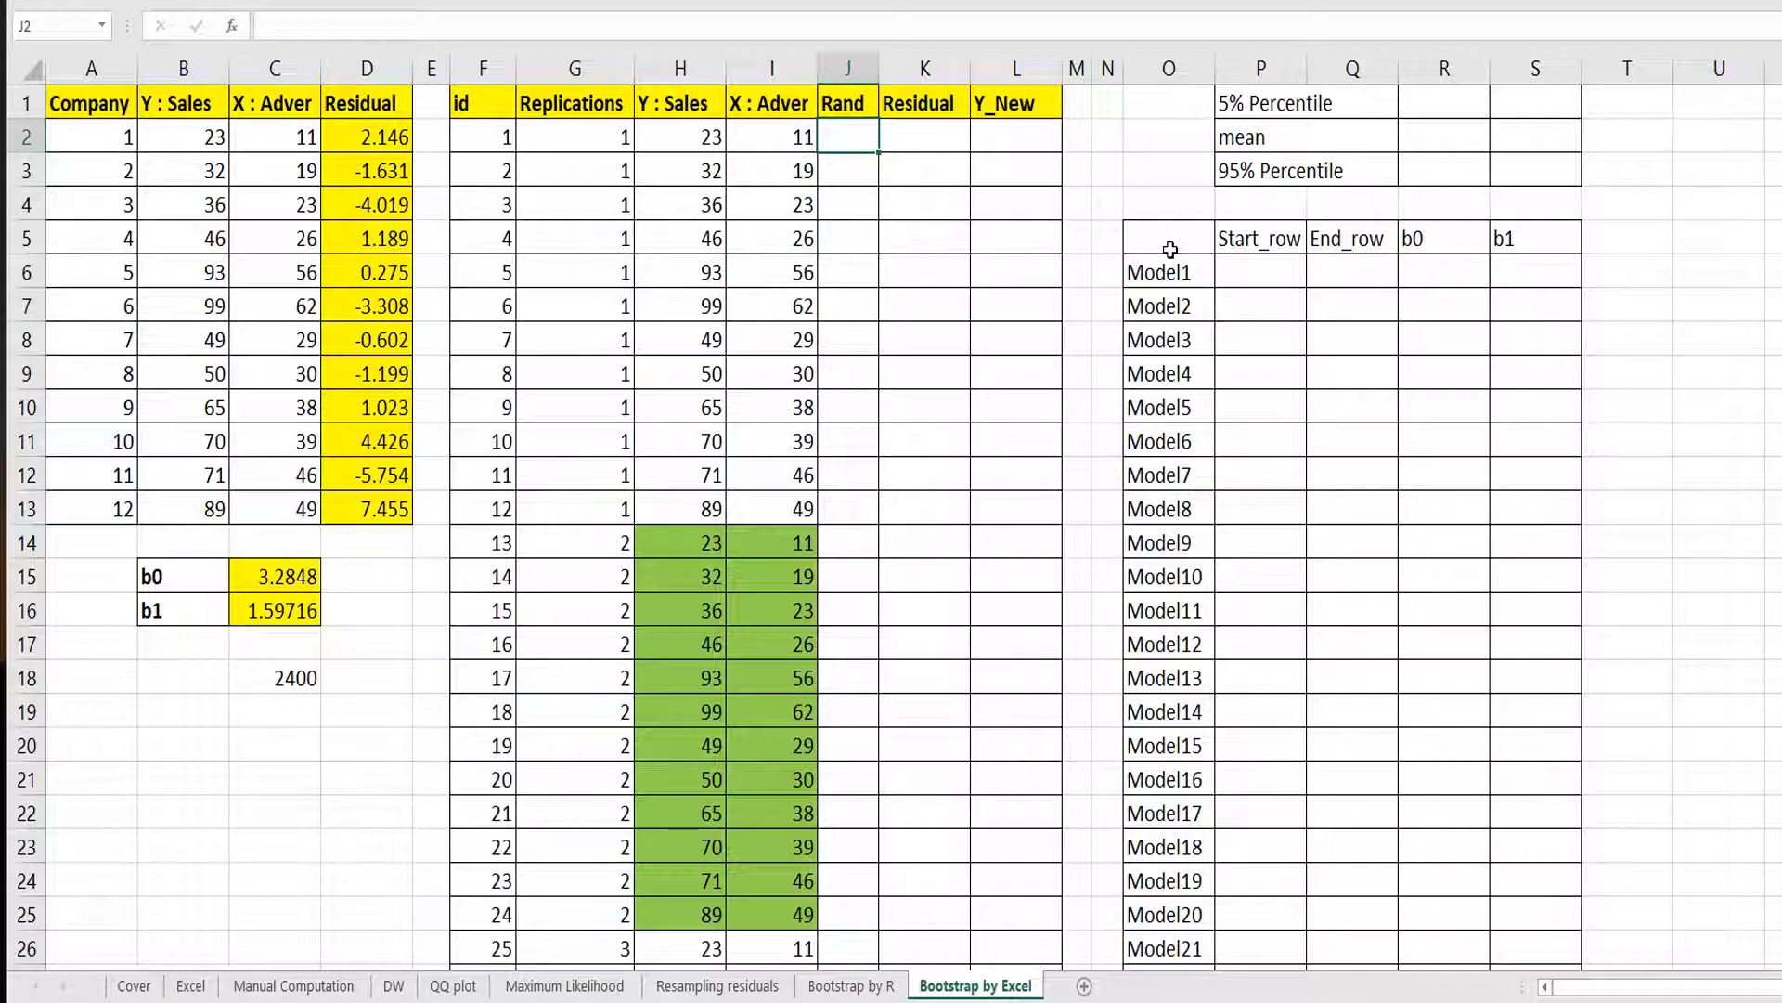
{"action": "type", "text": "="}
{"action": "type", "text": "randbe"}
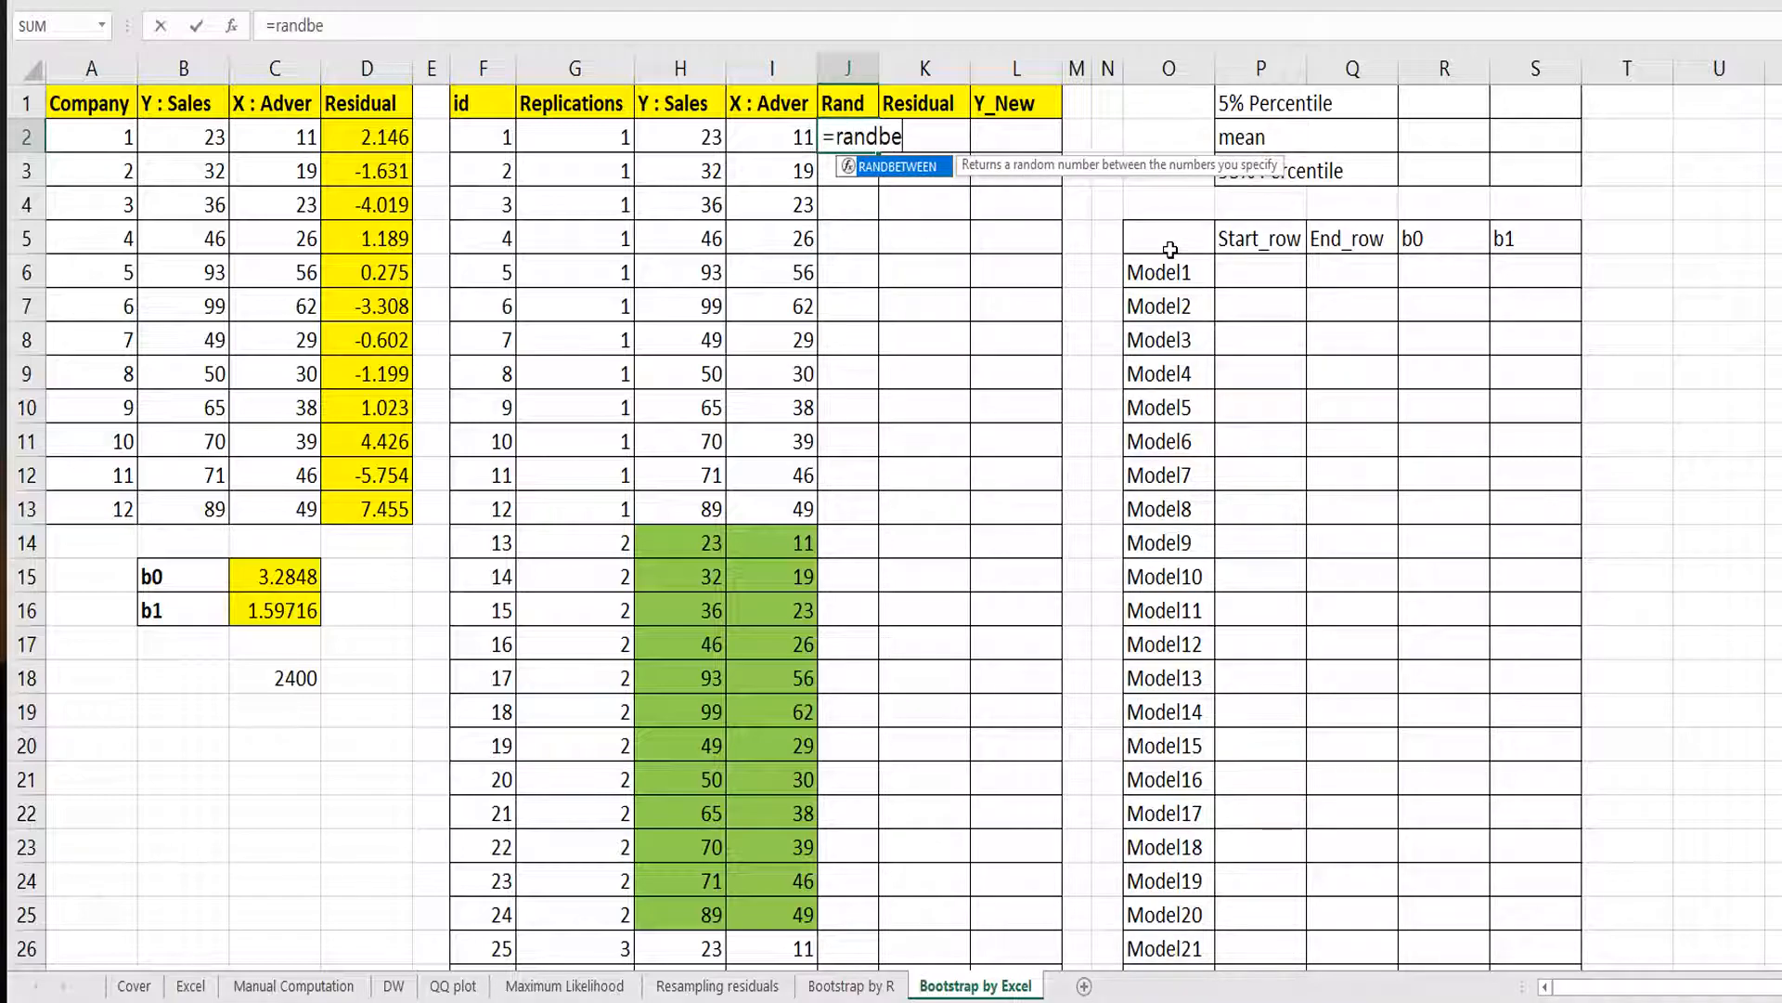
{"action": "type", "text": "tween("}
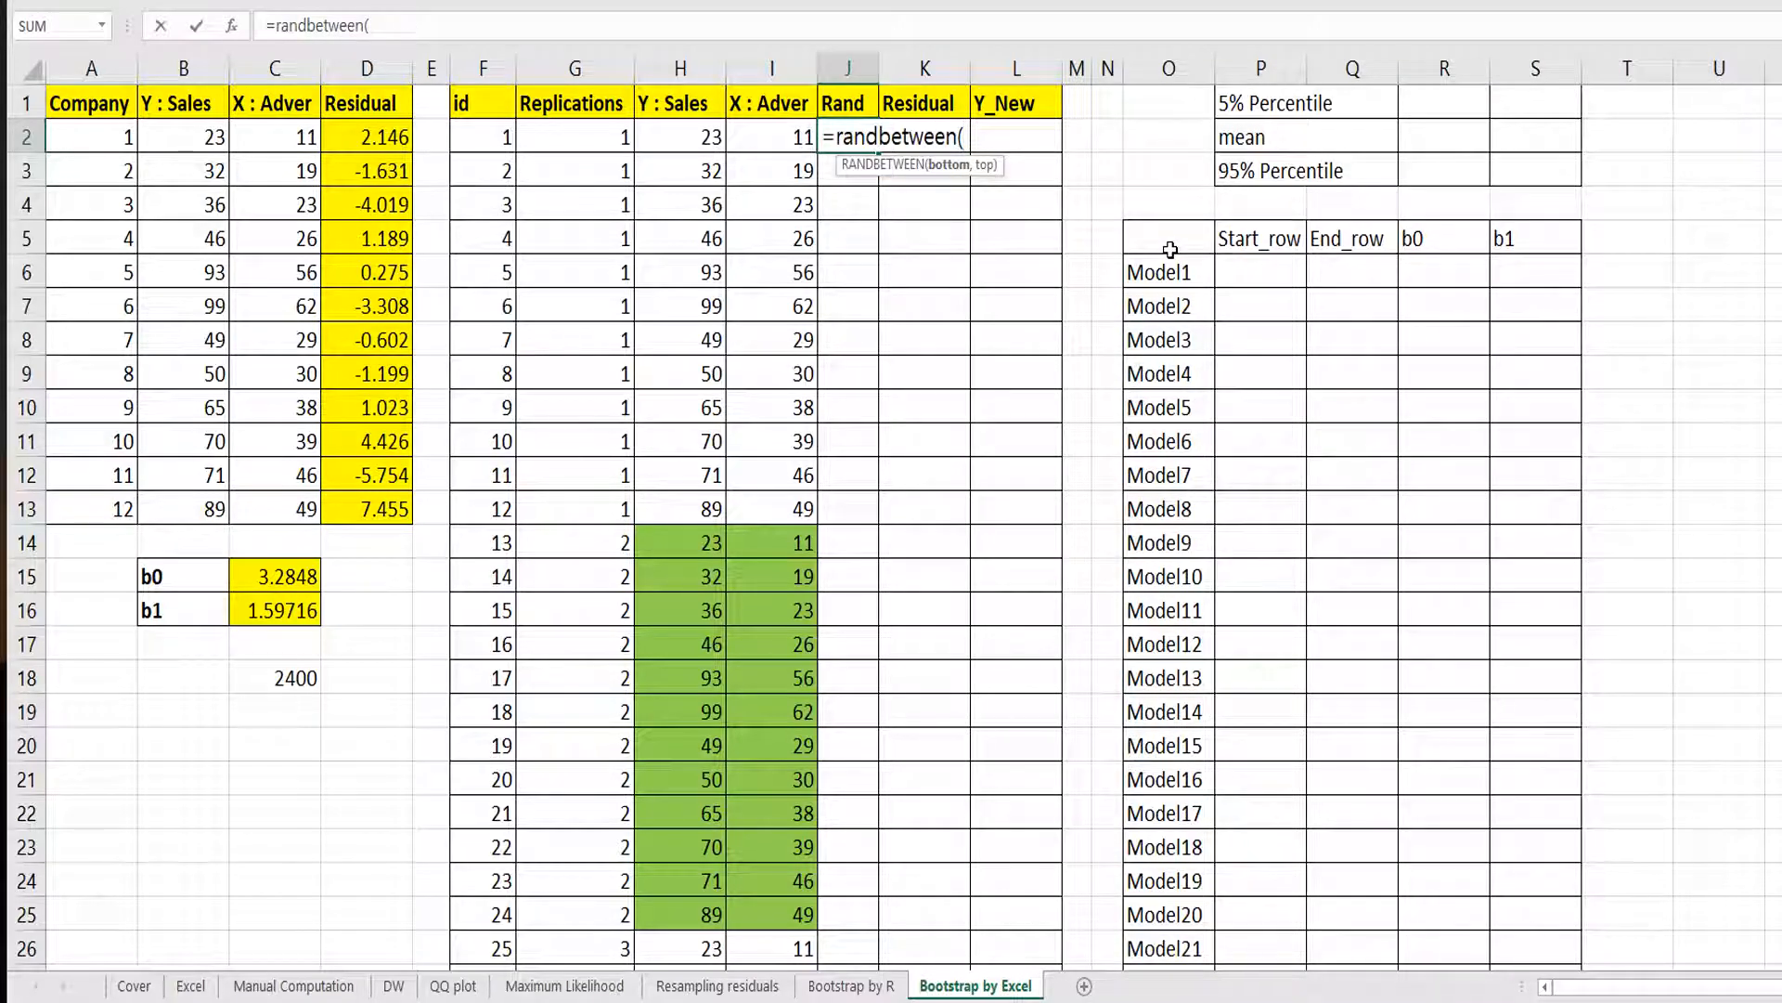
{"action": "type", "text": "1,12"}
{"action": "key", "text": "Return"}
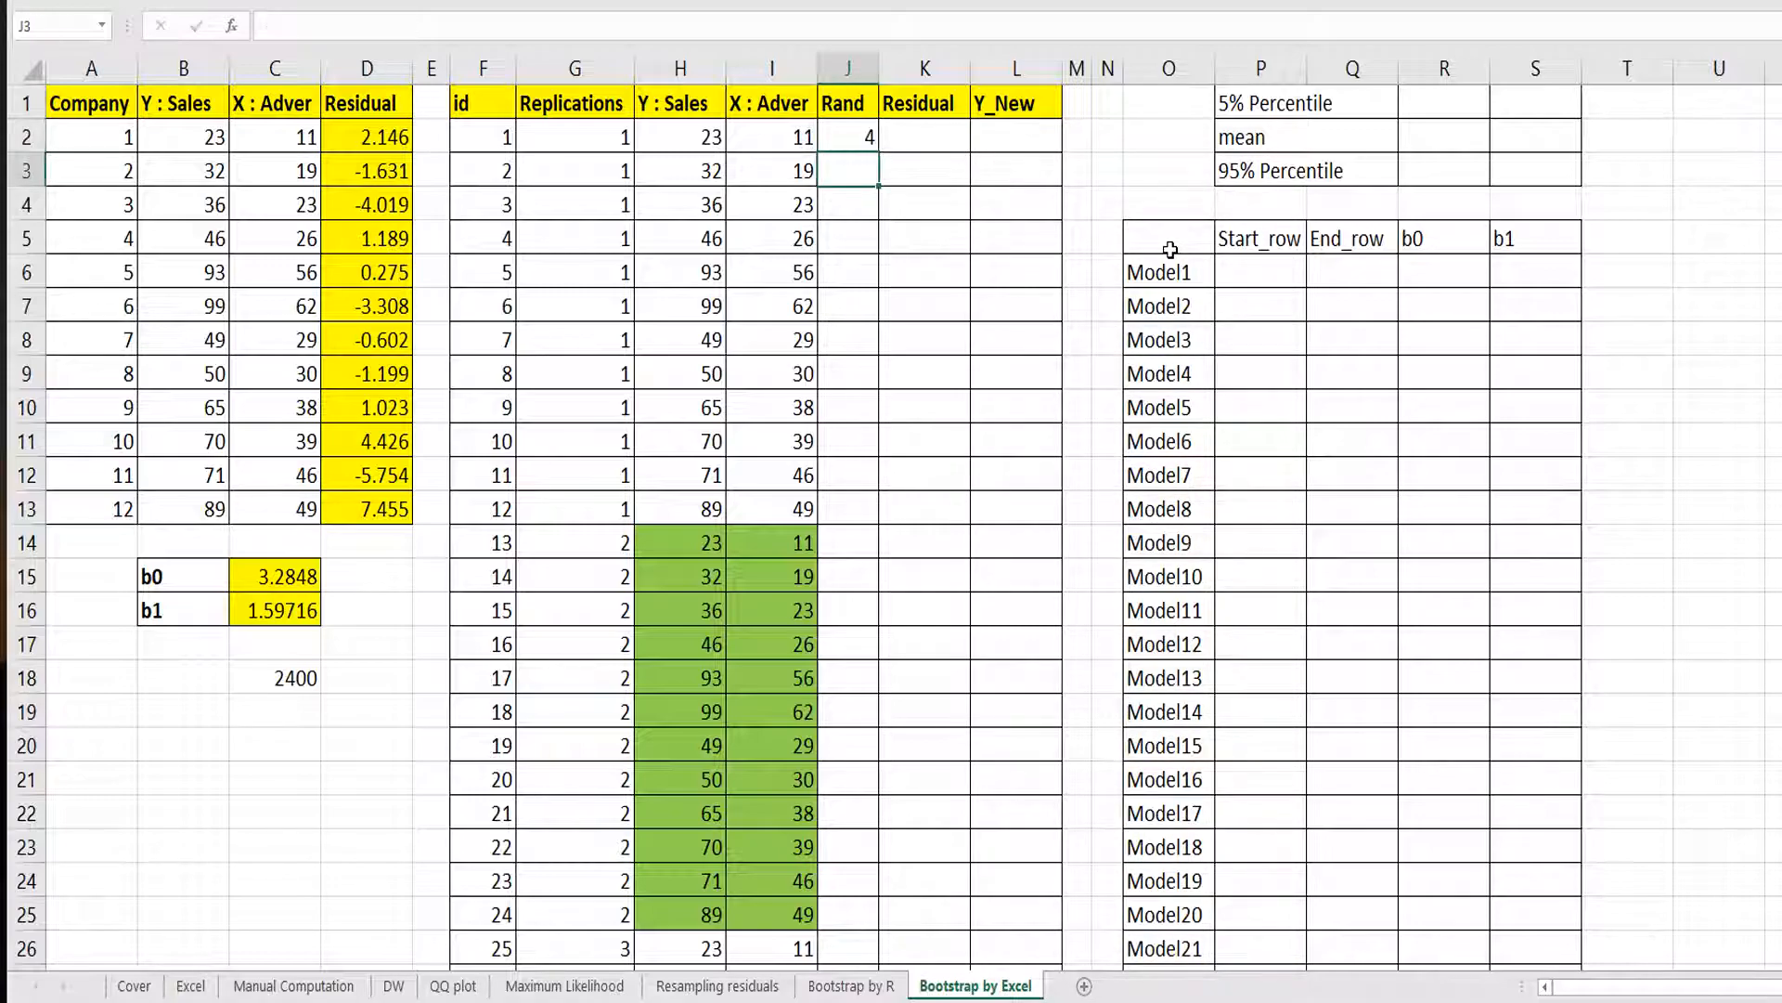
{"action": "left_click", "coordinate": [864, 137]}
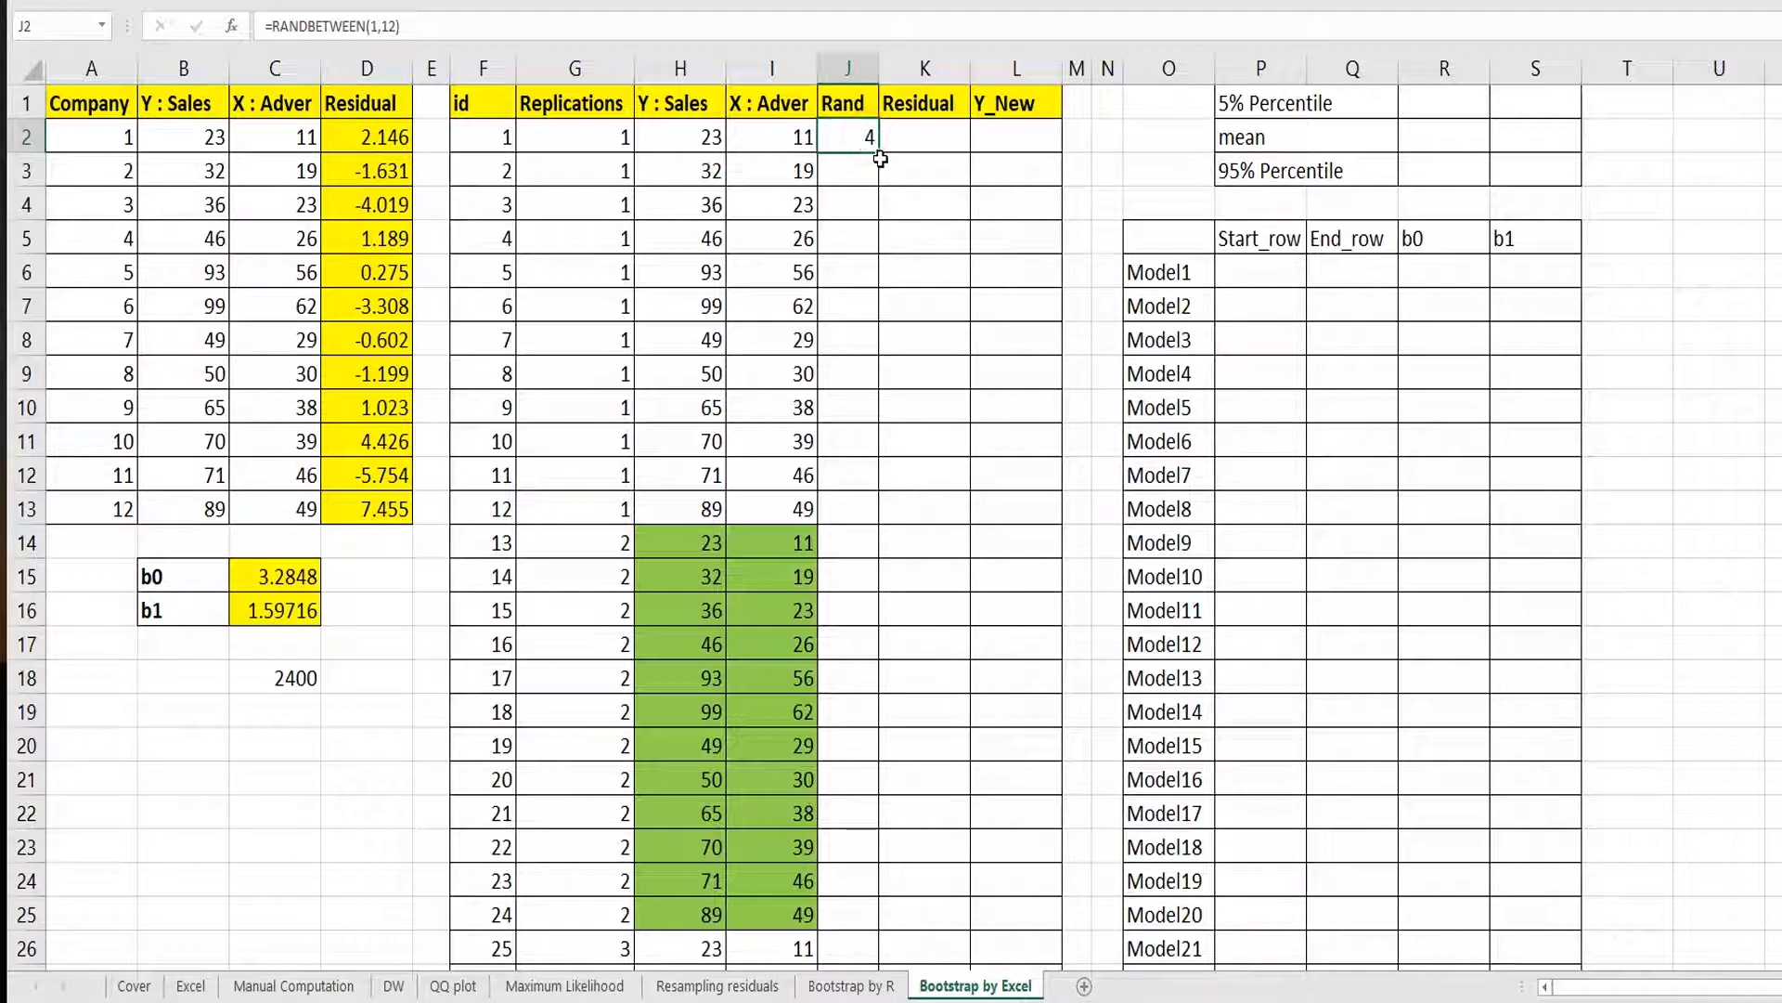
{"action": "double_click", "coordinate": [879, 156]}
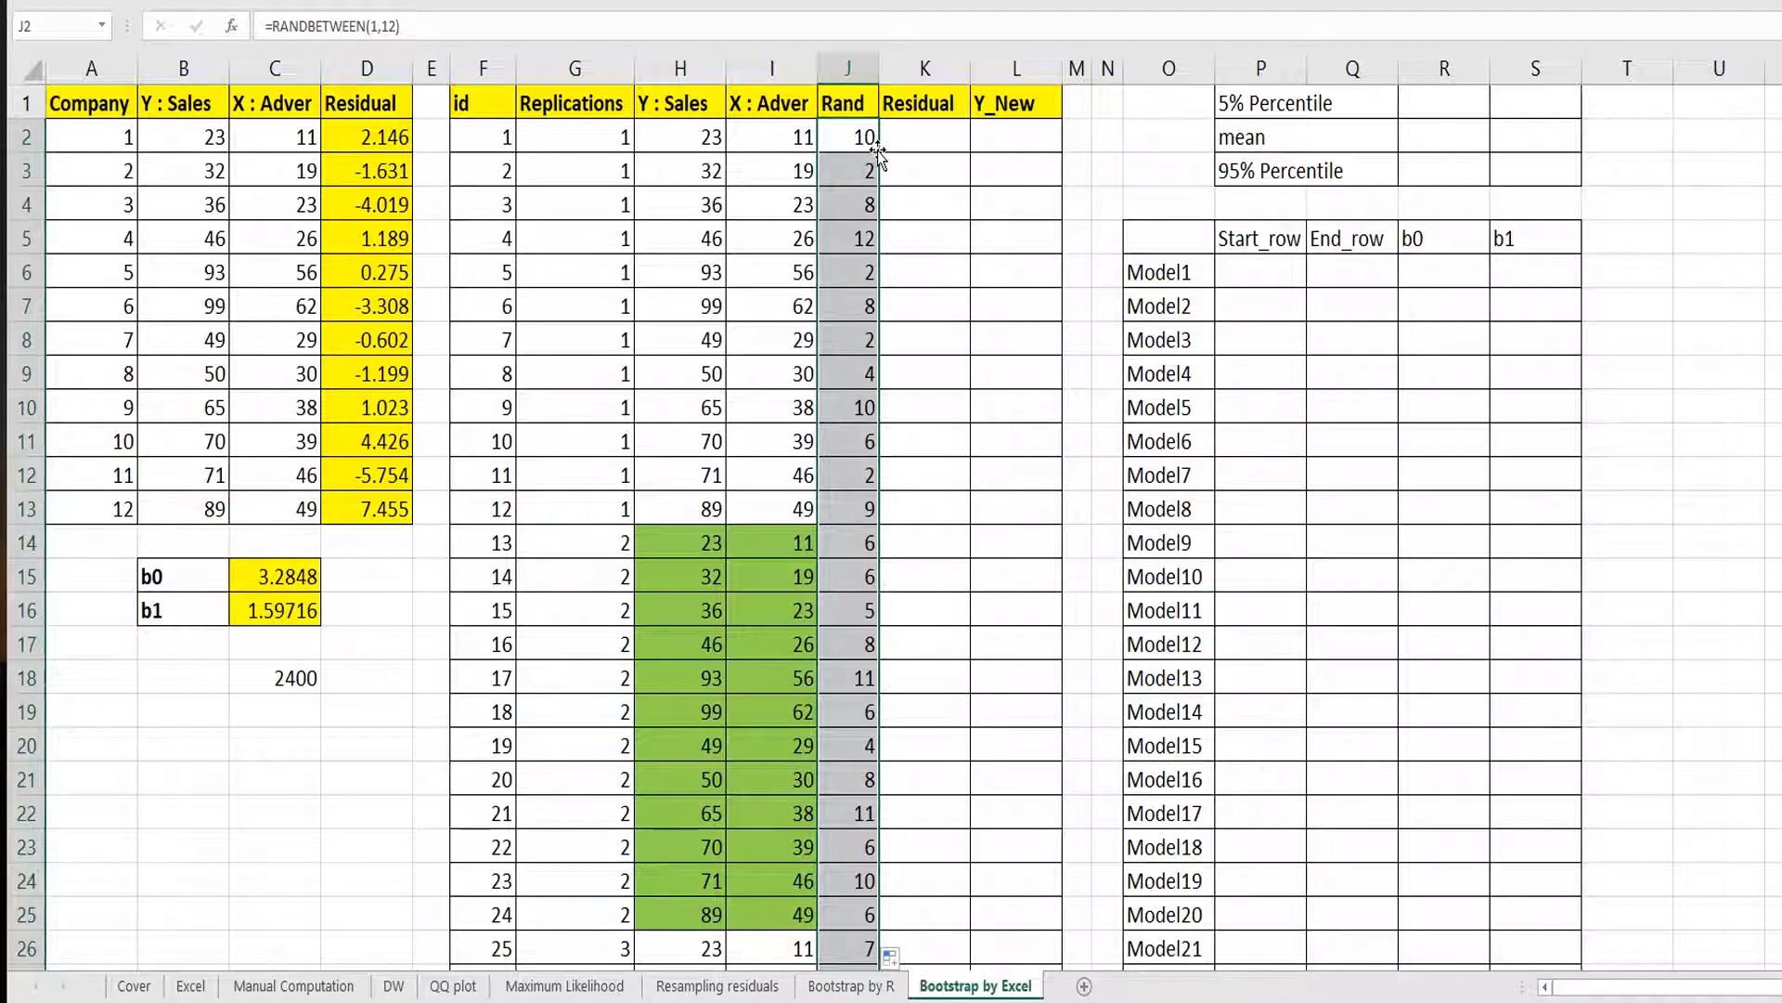
Examine the random row numbers generated for the first replication in J2:J13.
{"action": "left_click", "coordinate": [860, 500]}
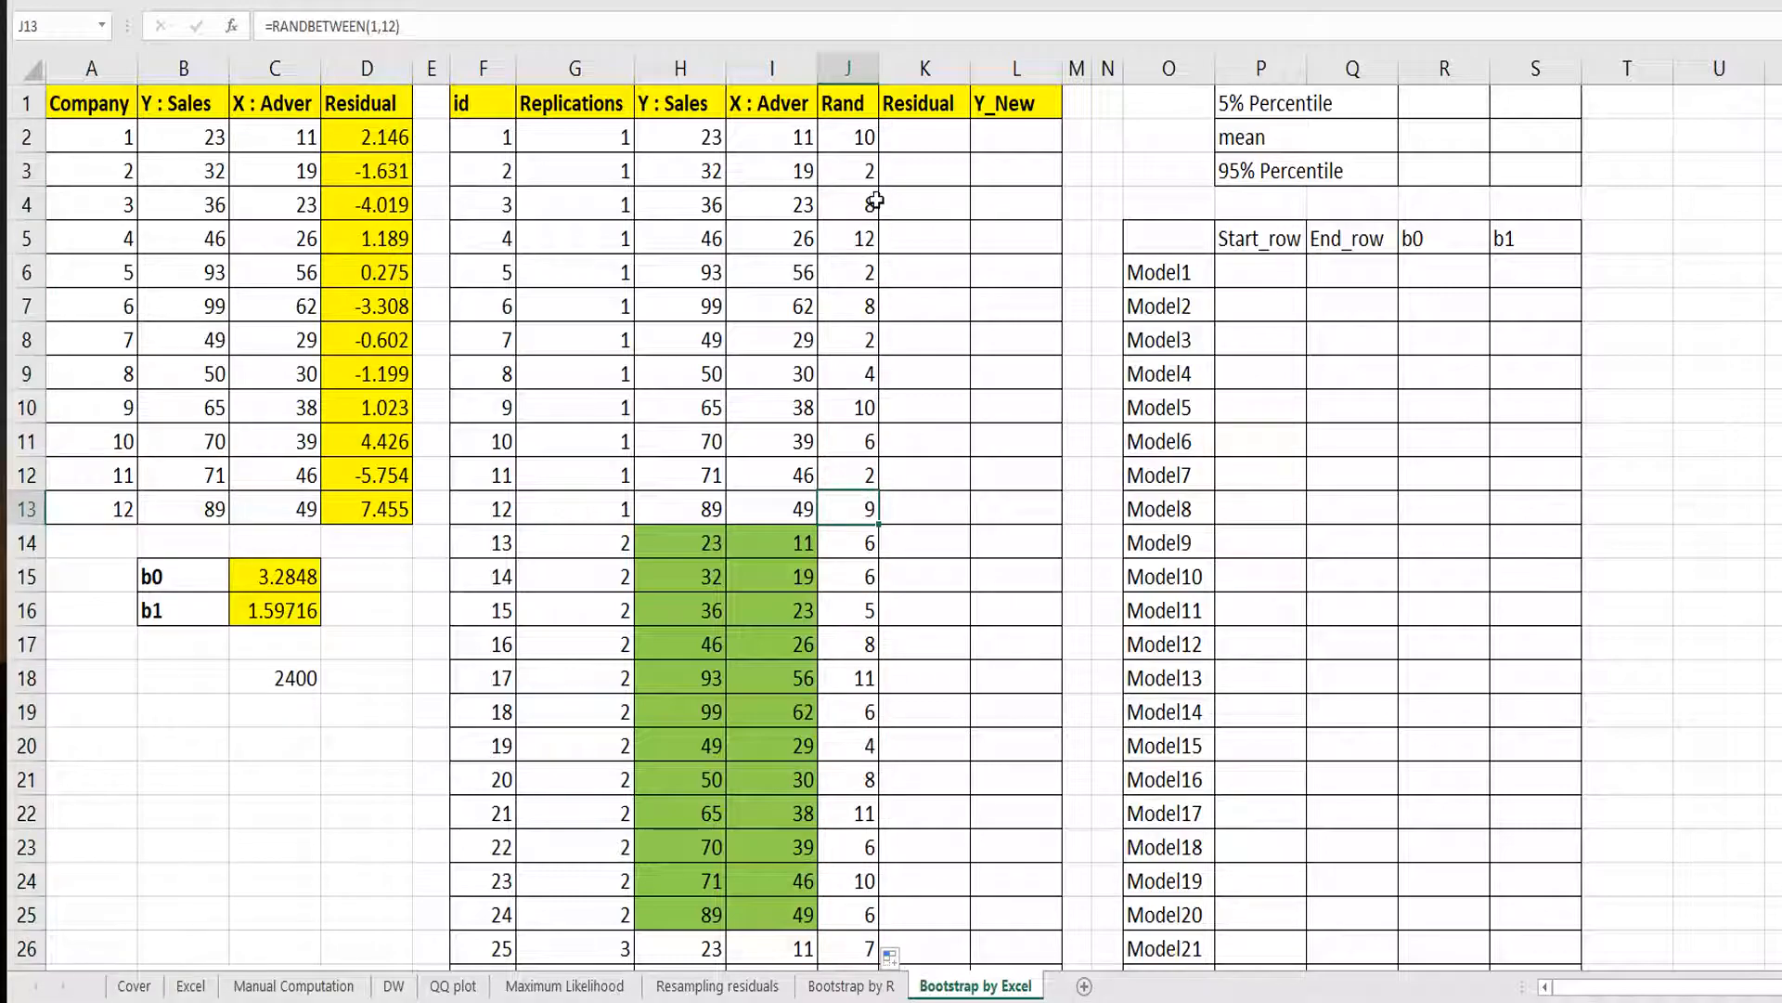
{"action": "left_click", "coordinate": [865, 139], "text": "shift"}
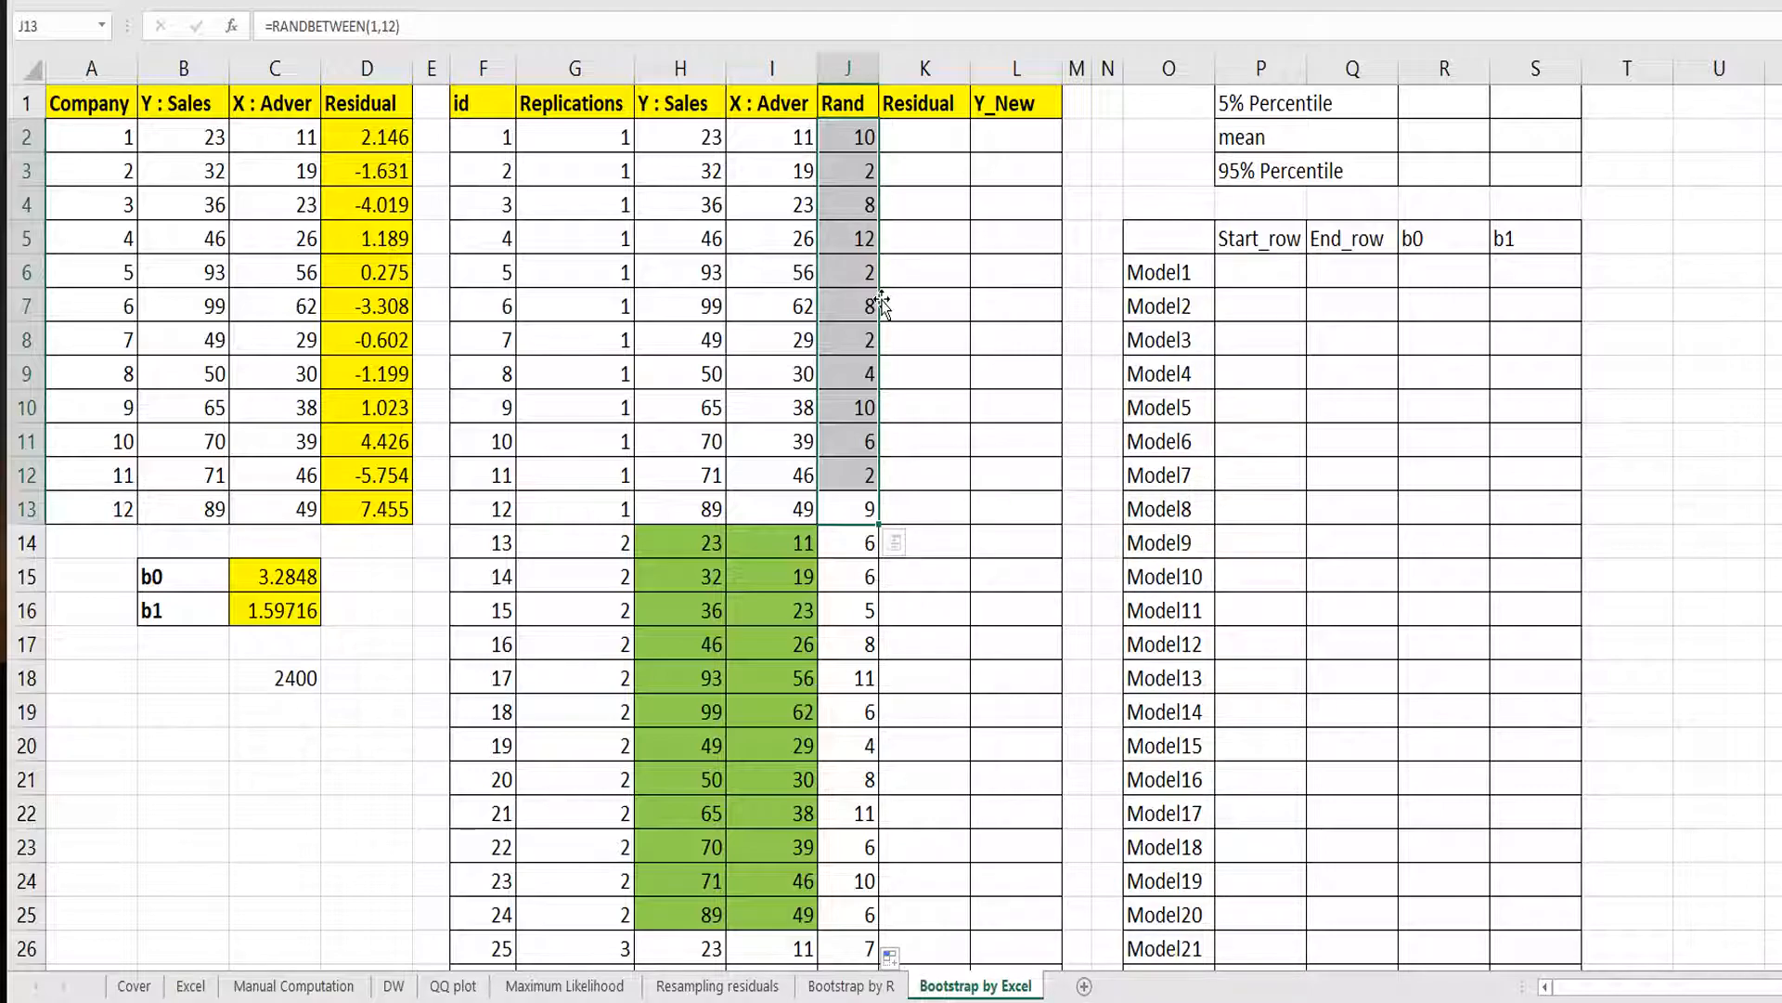
{"action": "left_click", "coordinate": [863, 137]}
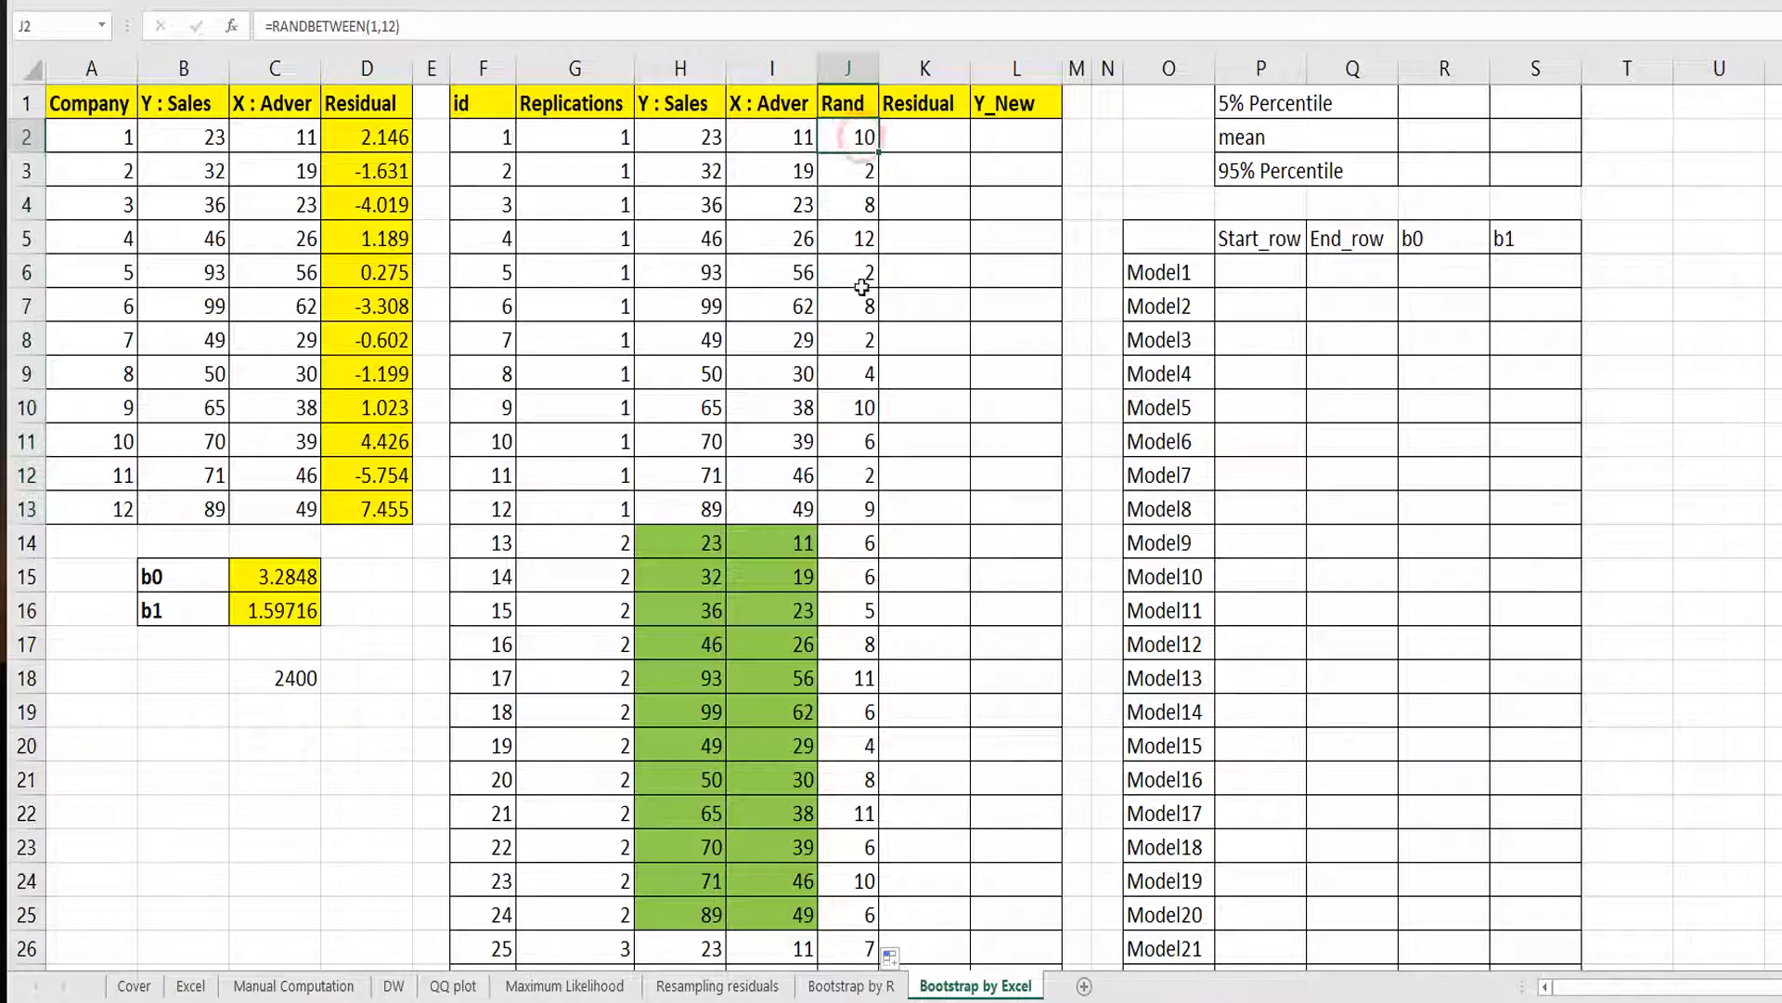
{"action": "left_click", "coordinate": [863, 406], "text": "shift"}
{"action": "left_click", "coordinate": [907, 303]}
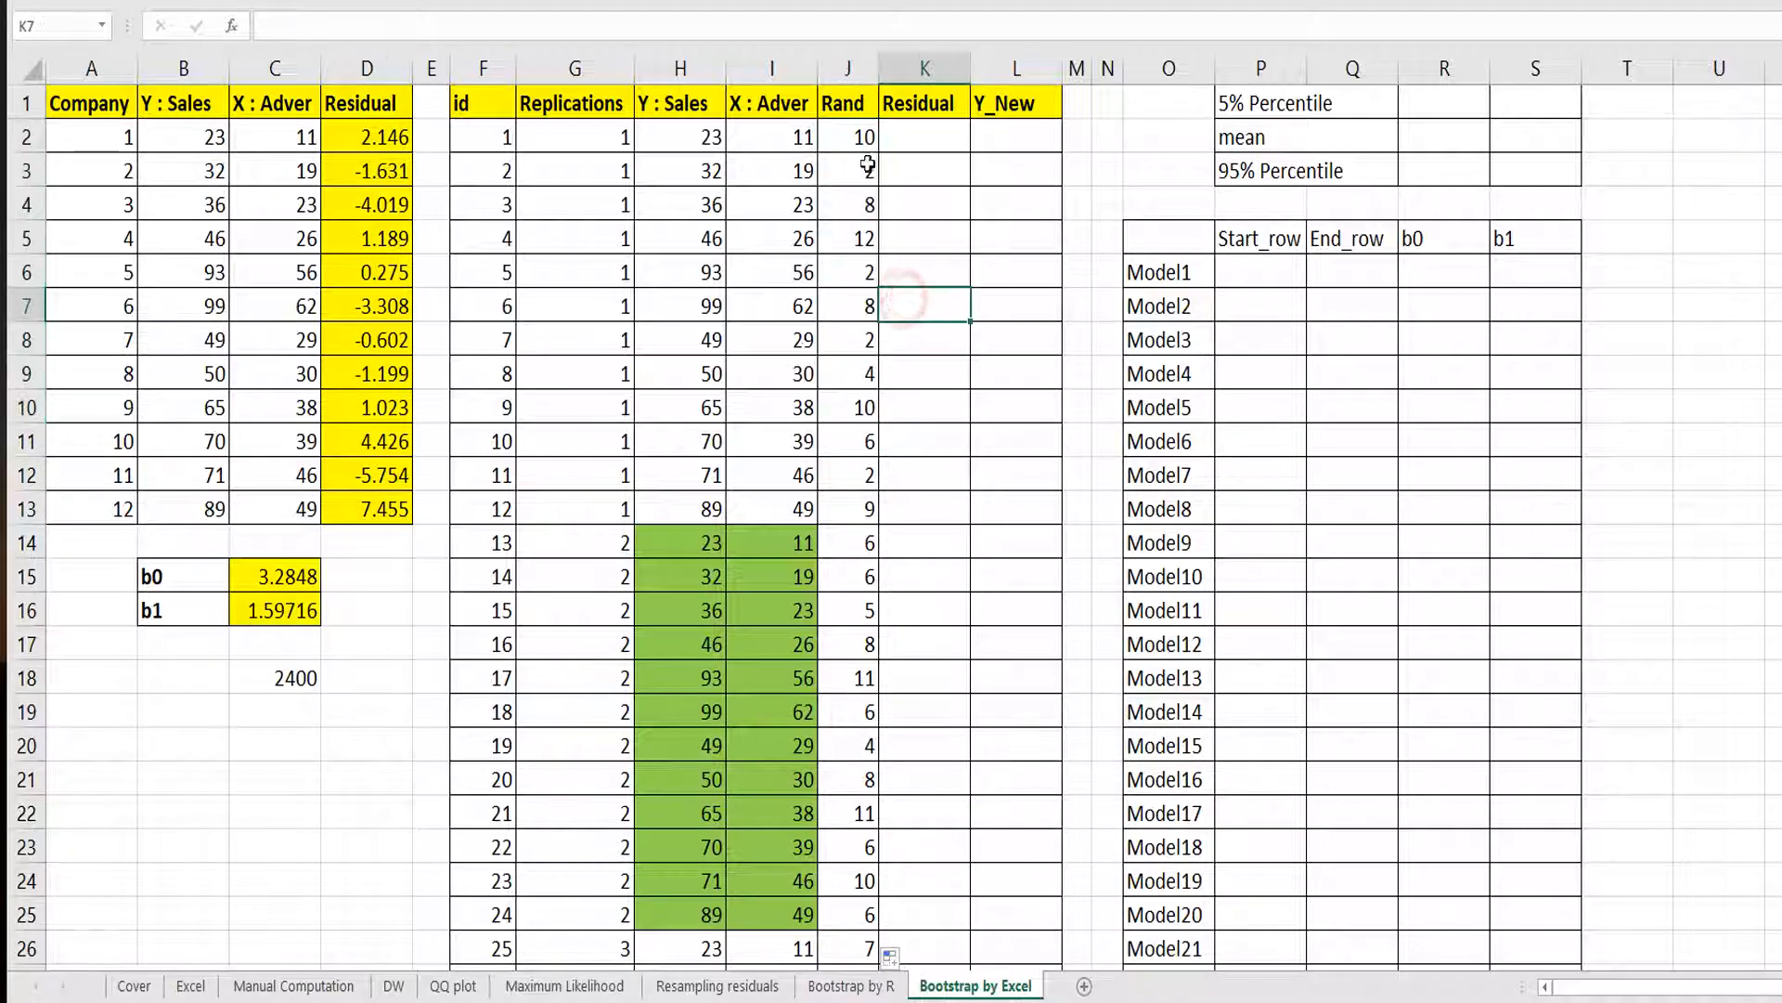
{"action": "left_click_drag", "start_coordinate": [859, 139], "coordinate": [857, 502]}
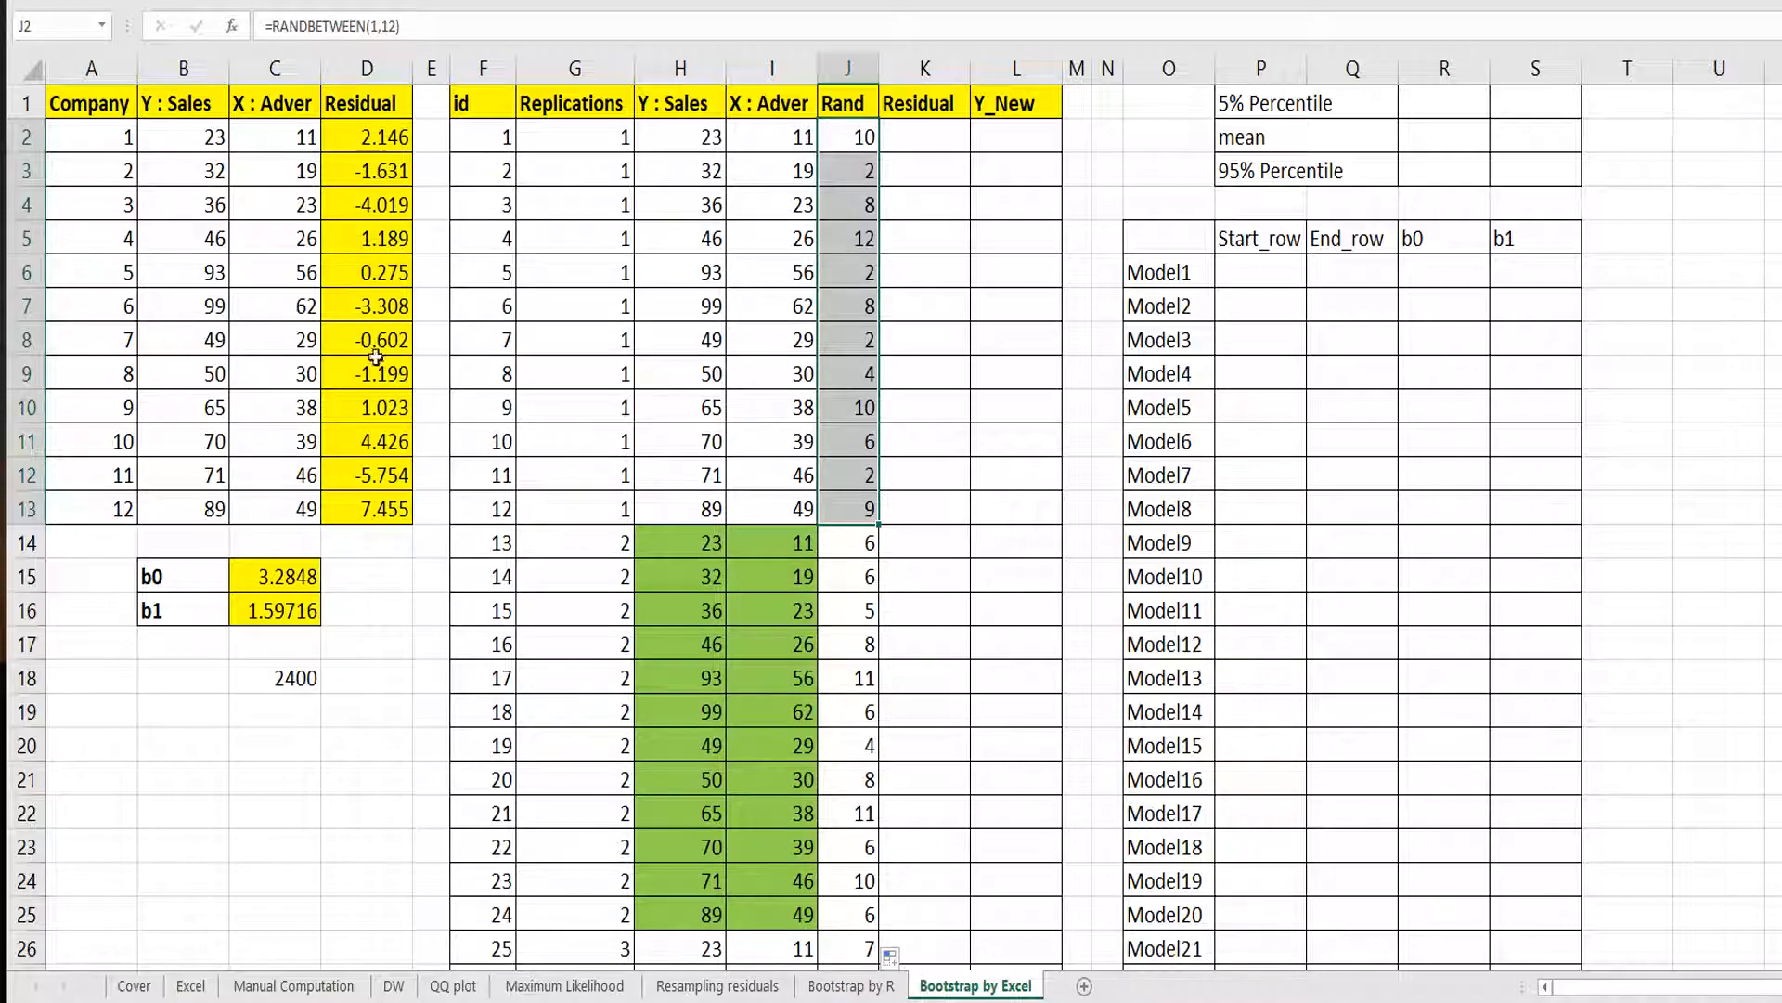
{"action": "left_click", "coordinate": [933, 135]}
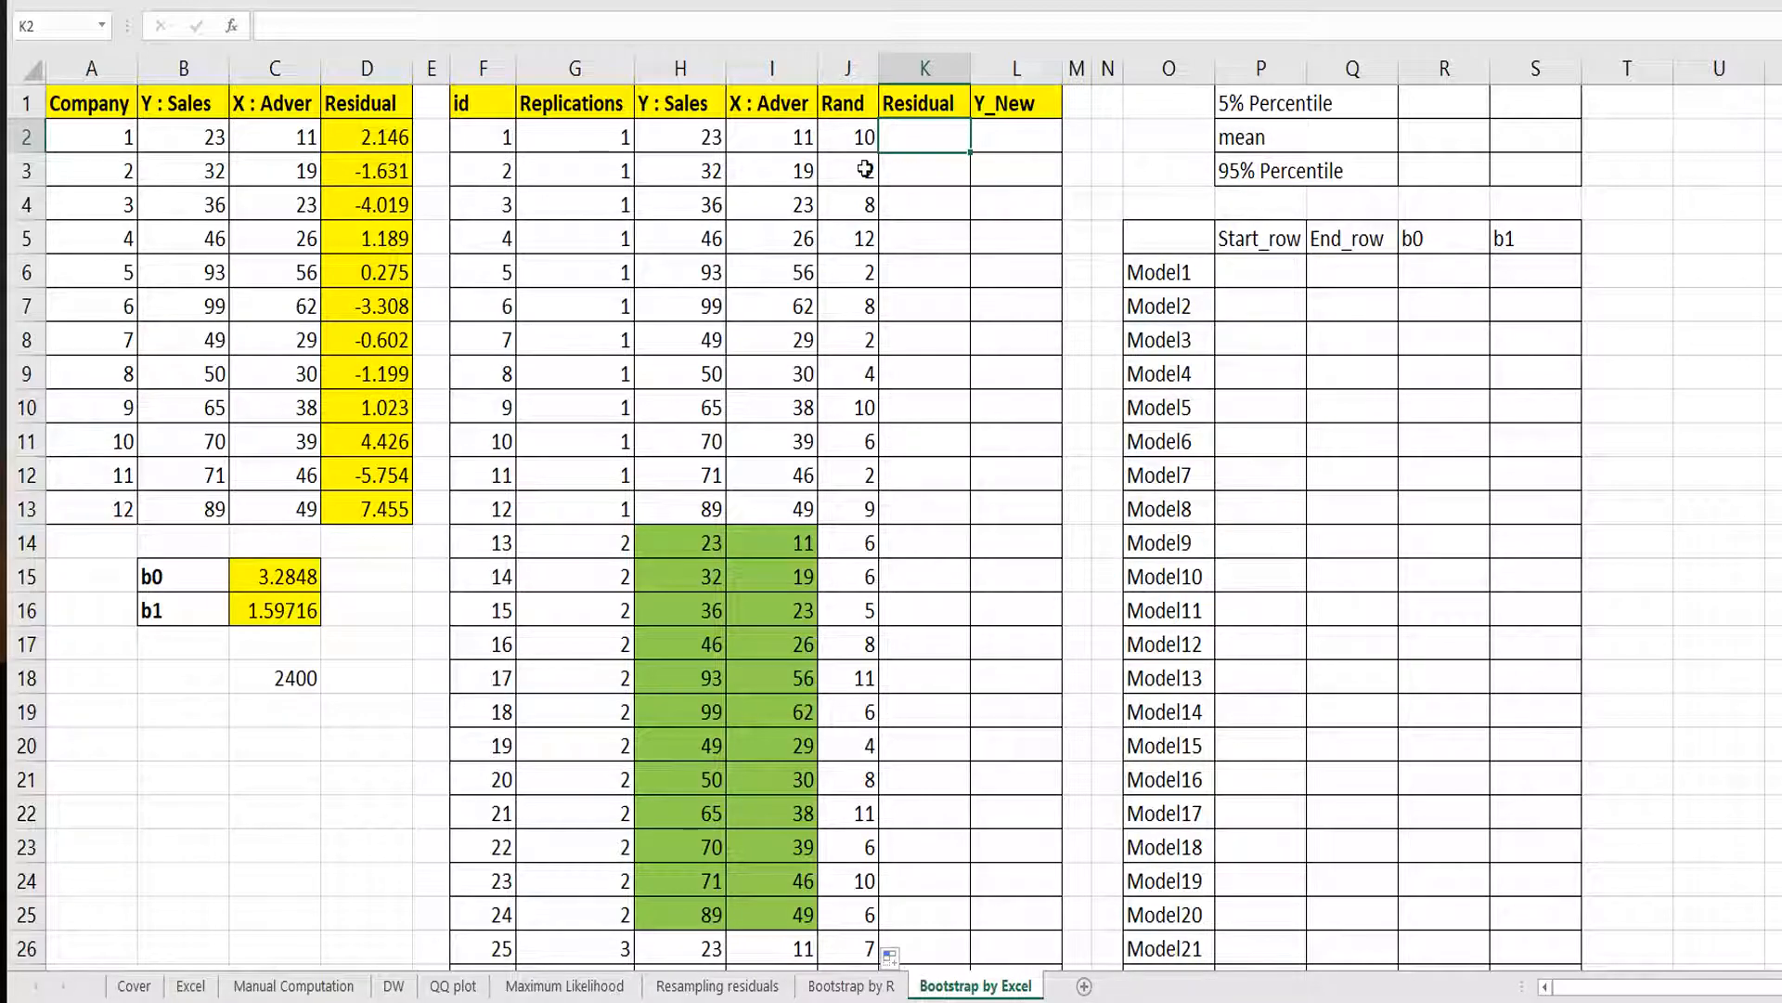
{"action": "left_click", "coordinate": [858, 135]}
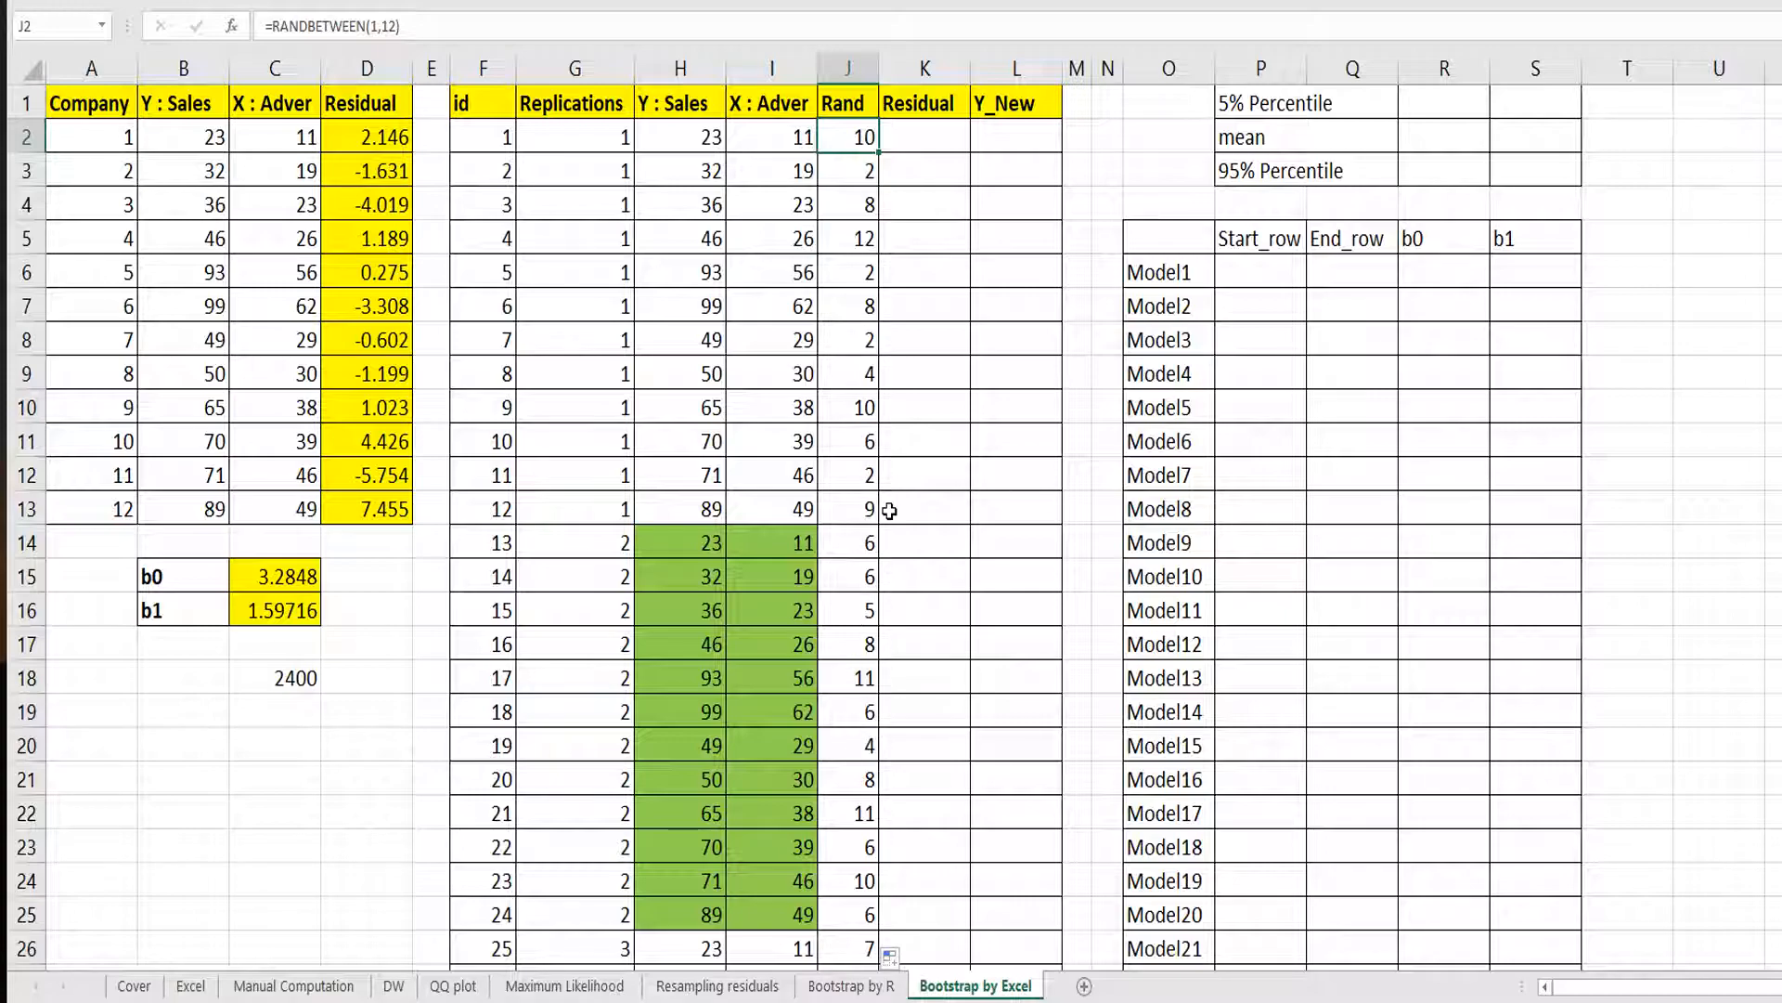
Convert the Rand column's formulas to static values by copying column J and pasting it back as values.
{"action": "left_click", "coordinate": [851, 63]}
{"action": "right_click", "coordinate": [854, 181]}
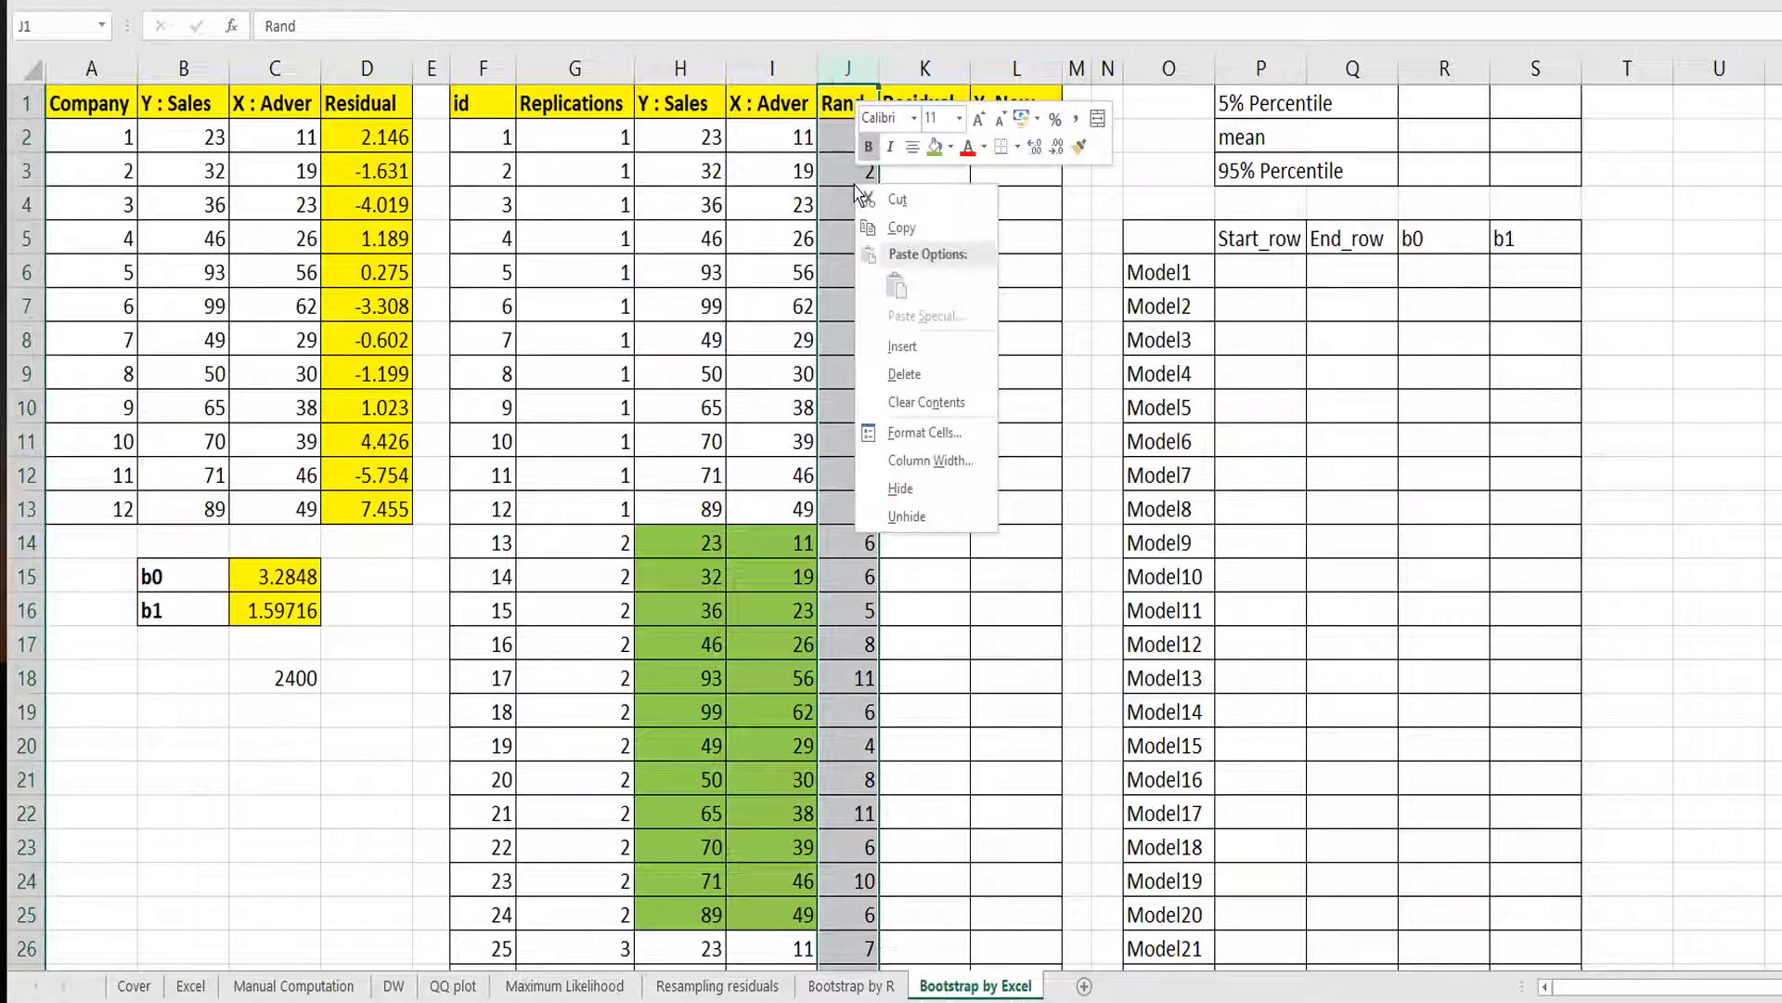
{"action": "left_click", "coordinate": [882, 223]}
{"action": "right_click", "coordinate": [852, 184]}
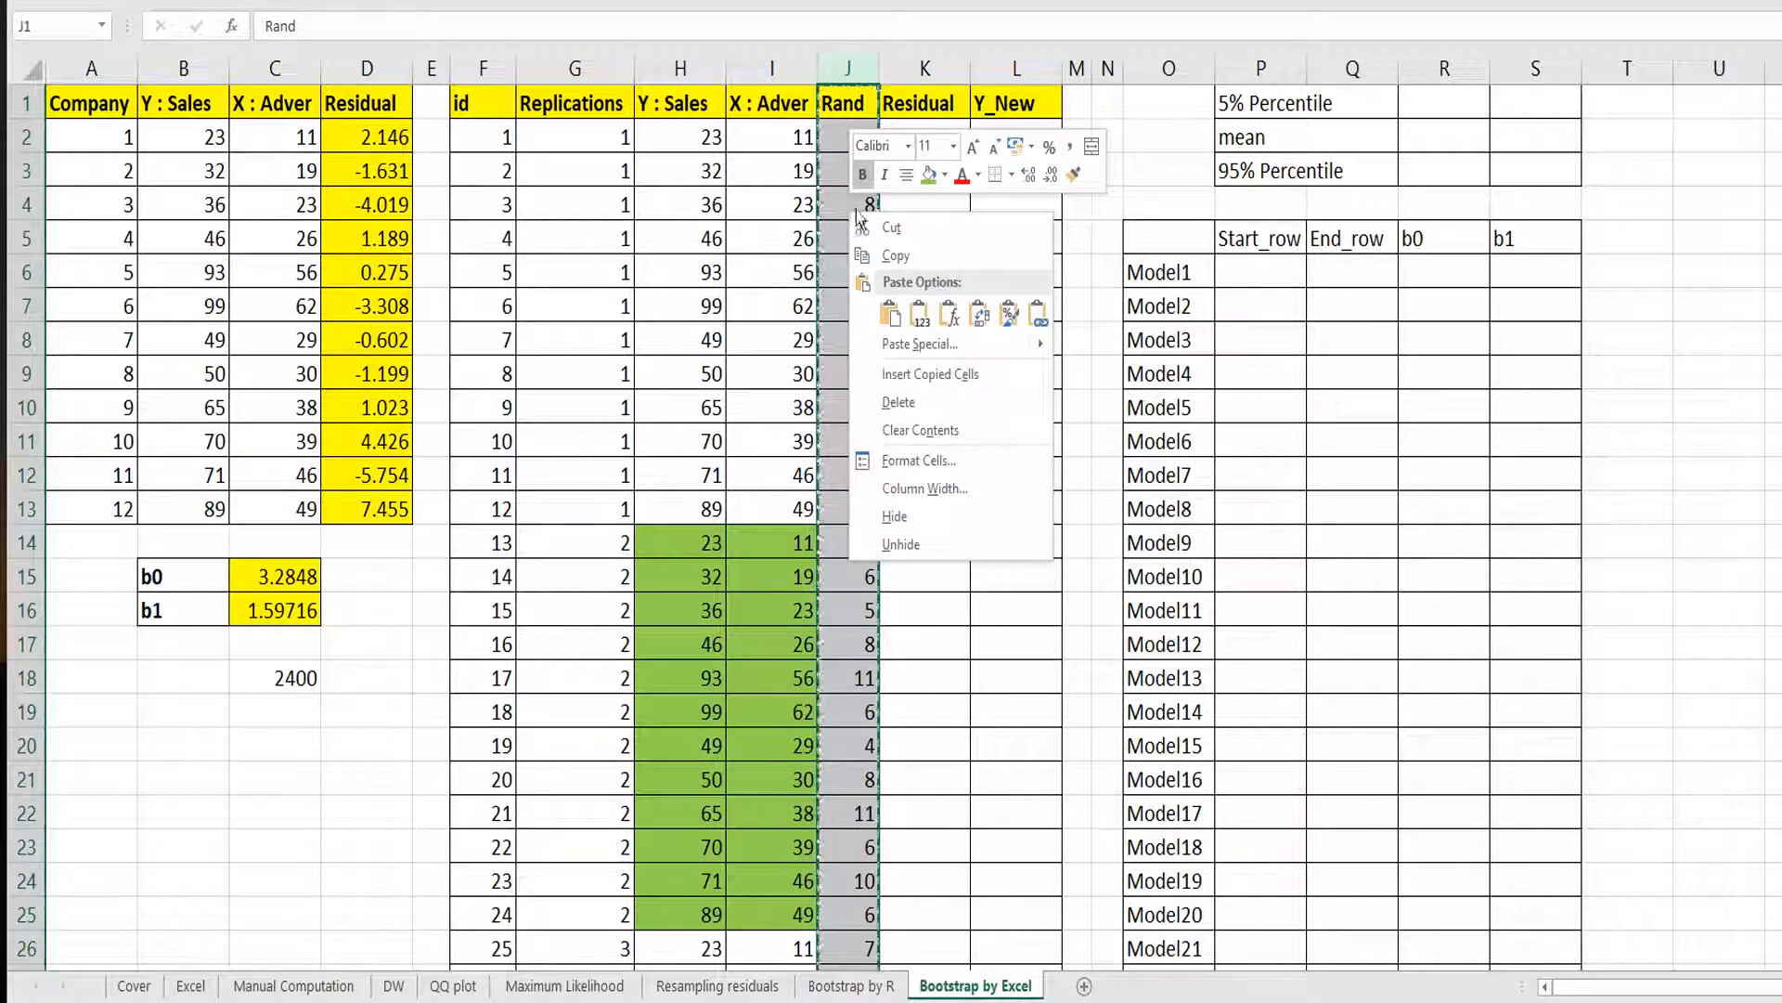
{"action": "left_click", "coordinate": [913, 302]}
{"action": "key", "text": "Escape"}
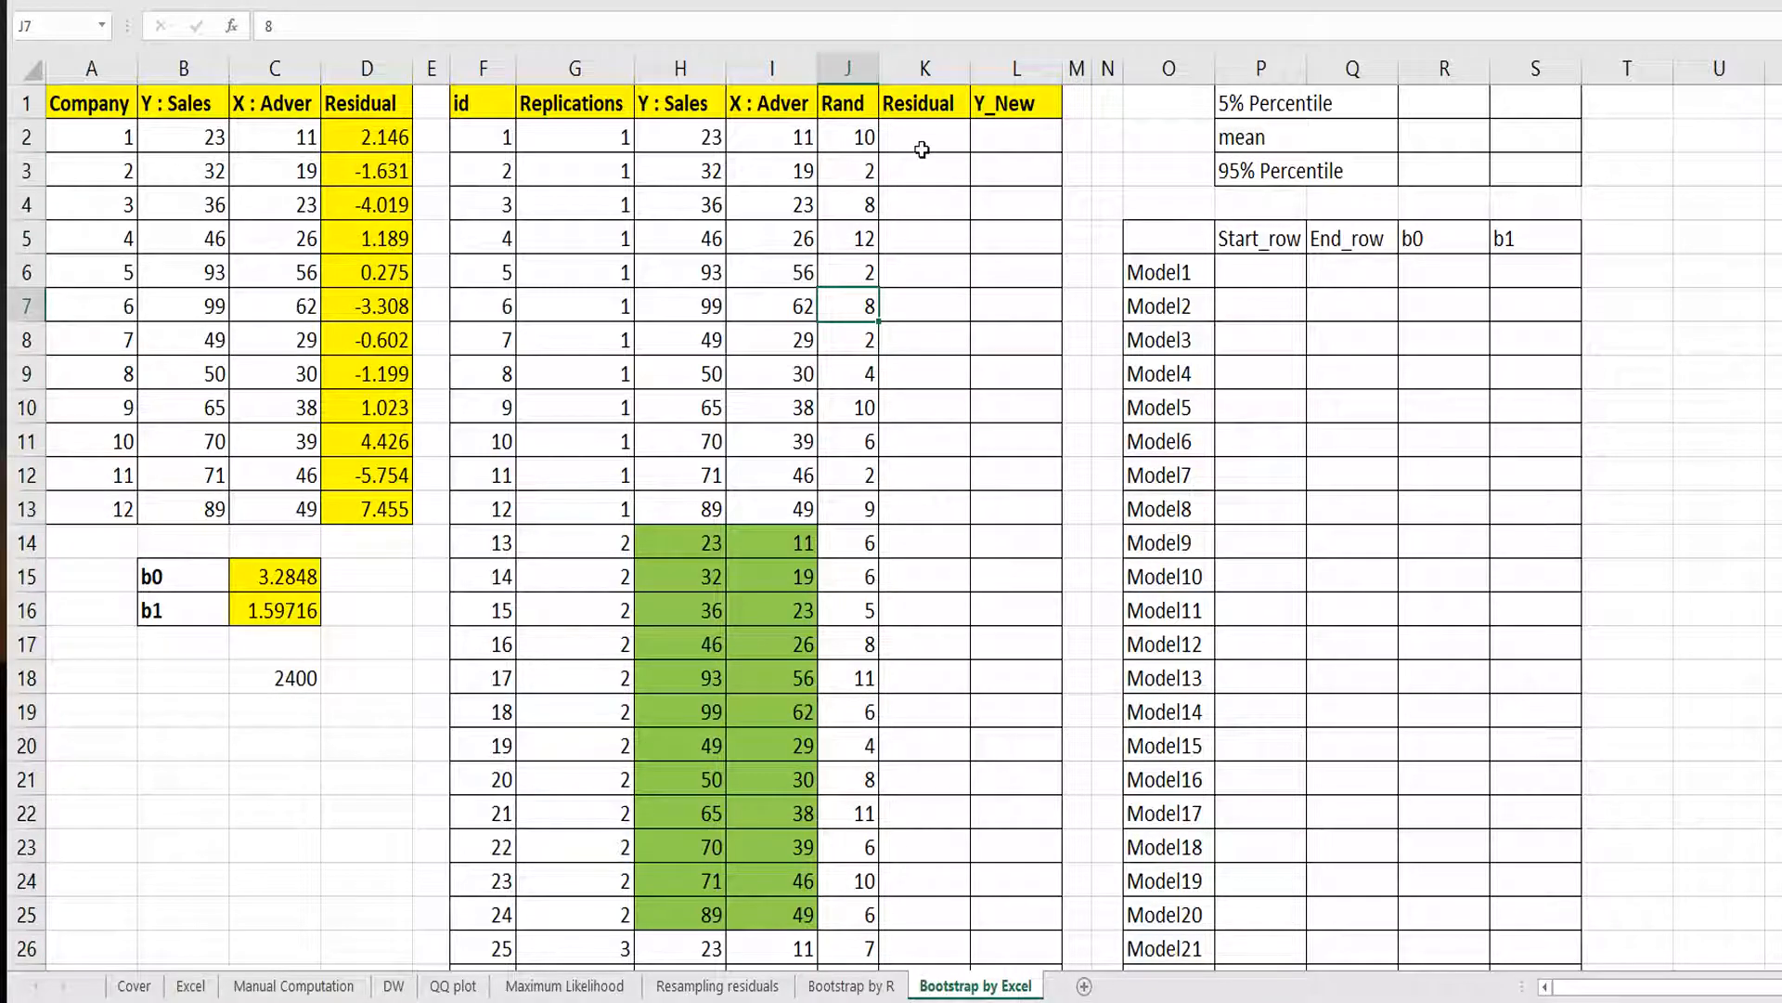
Enter =VLOOKUP(J2,$A$2:$D$13,4,FALSE) in K2 to fetch the residual for the random row number.
{"action": "left_click", "coordinate": [919, 147]}
{"action": "type", "text": "="}
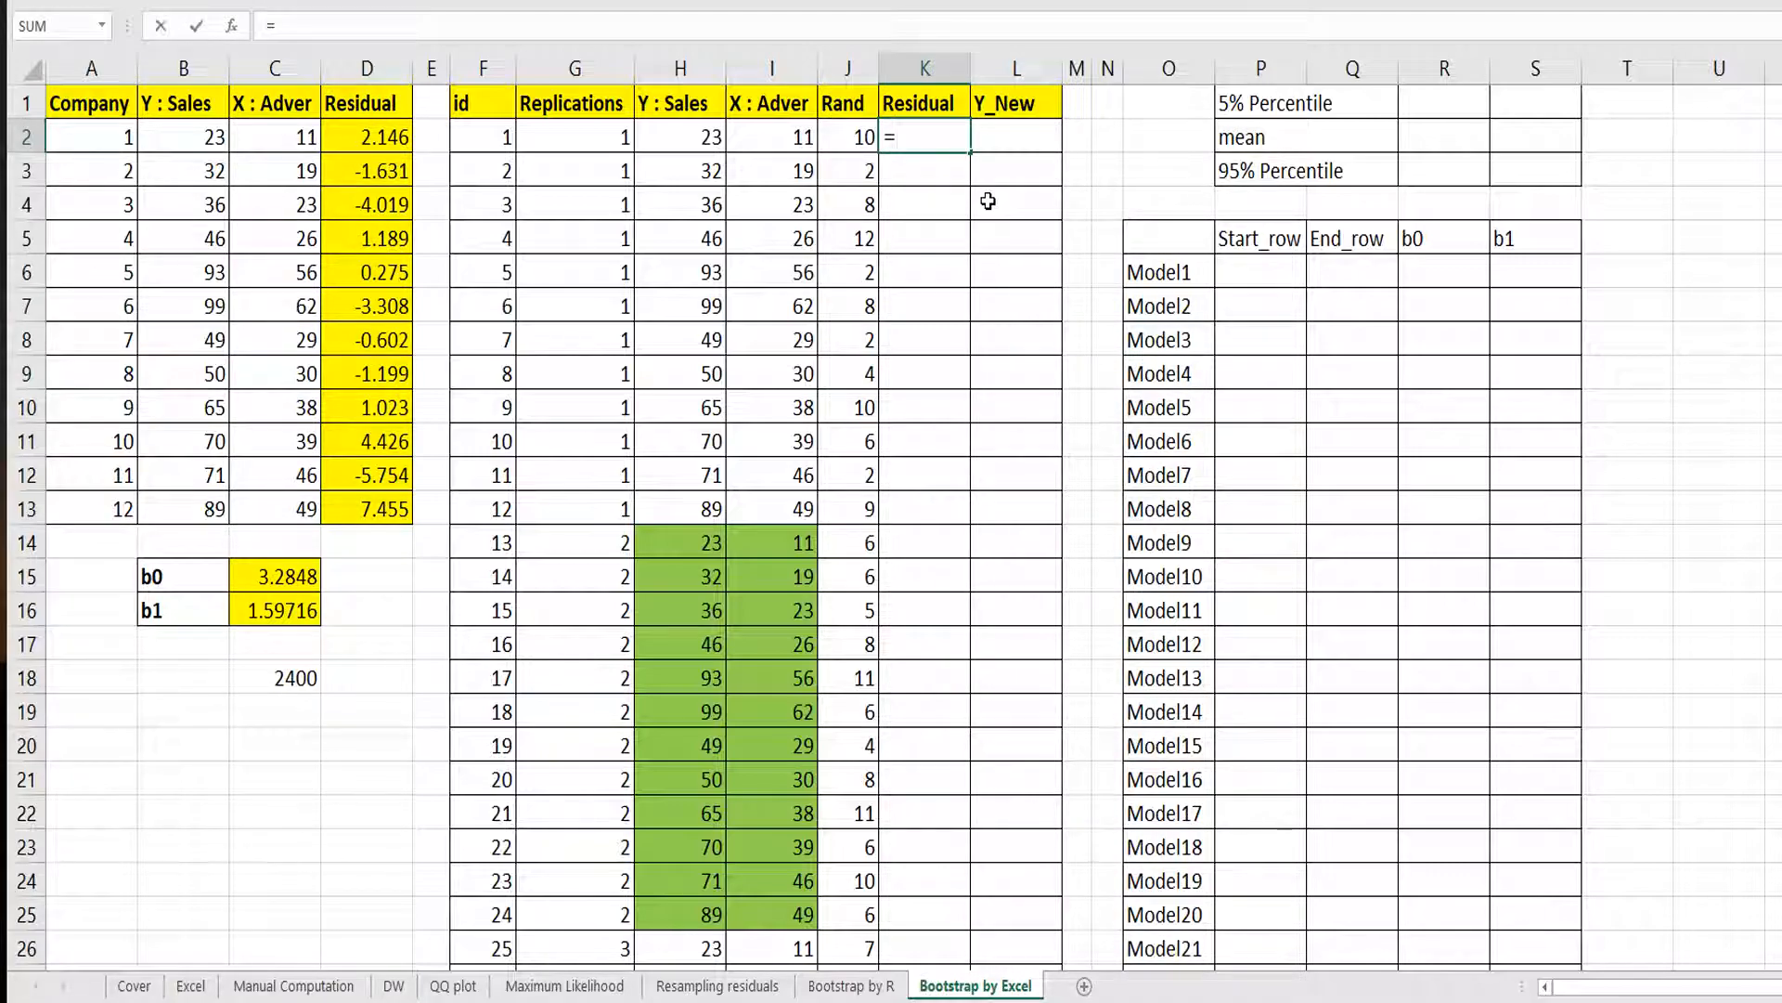
{"action": "type", "text": "vlookup"}
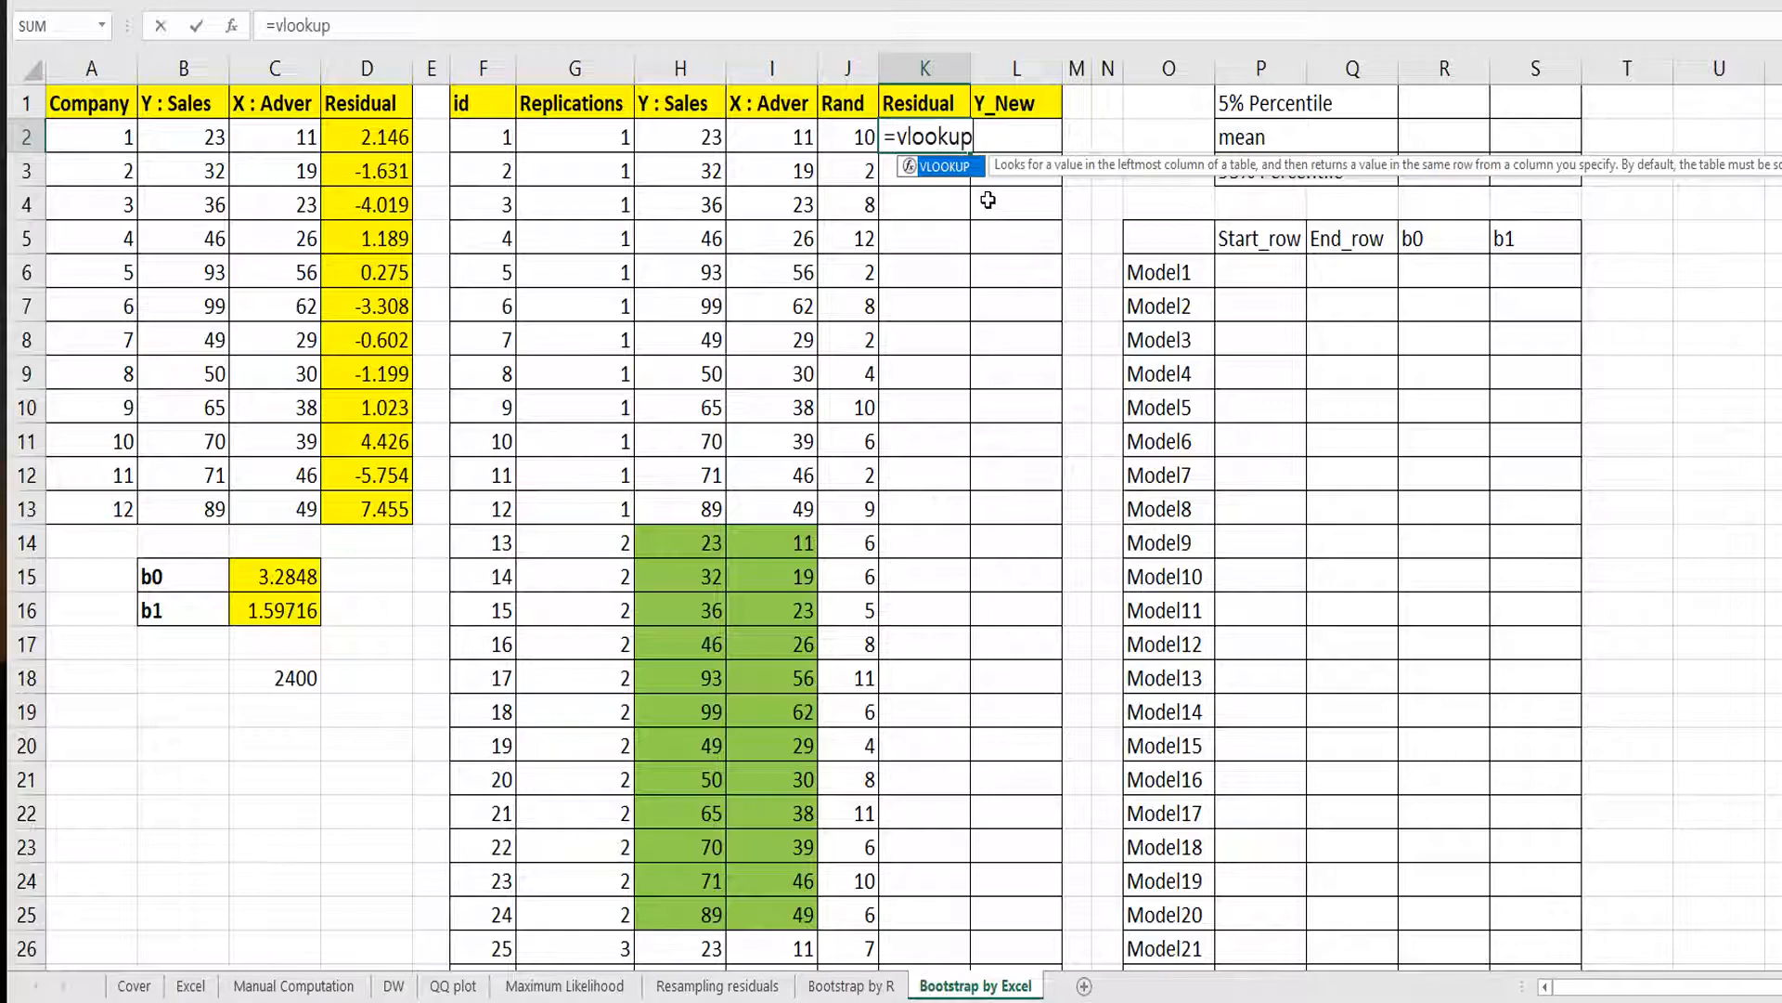
{"action": "type", "text": "("}
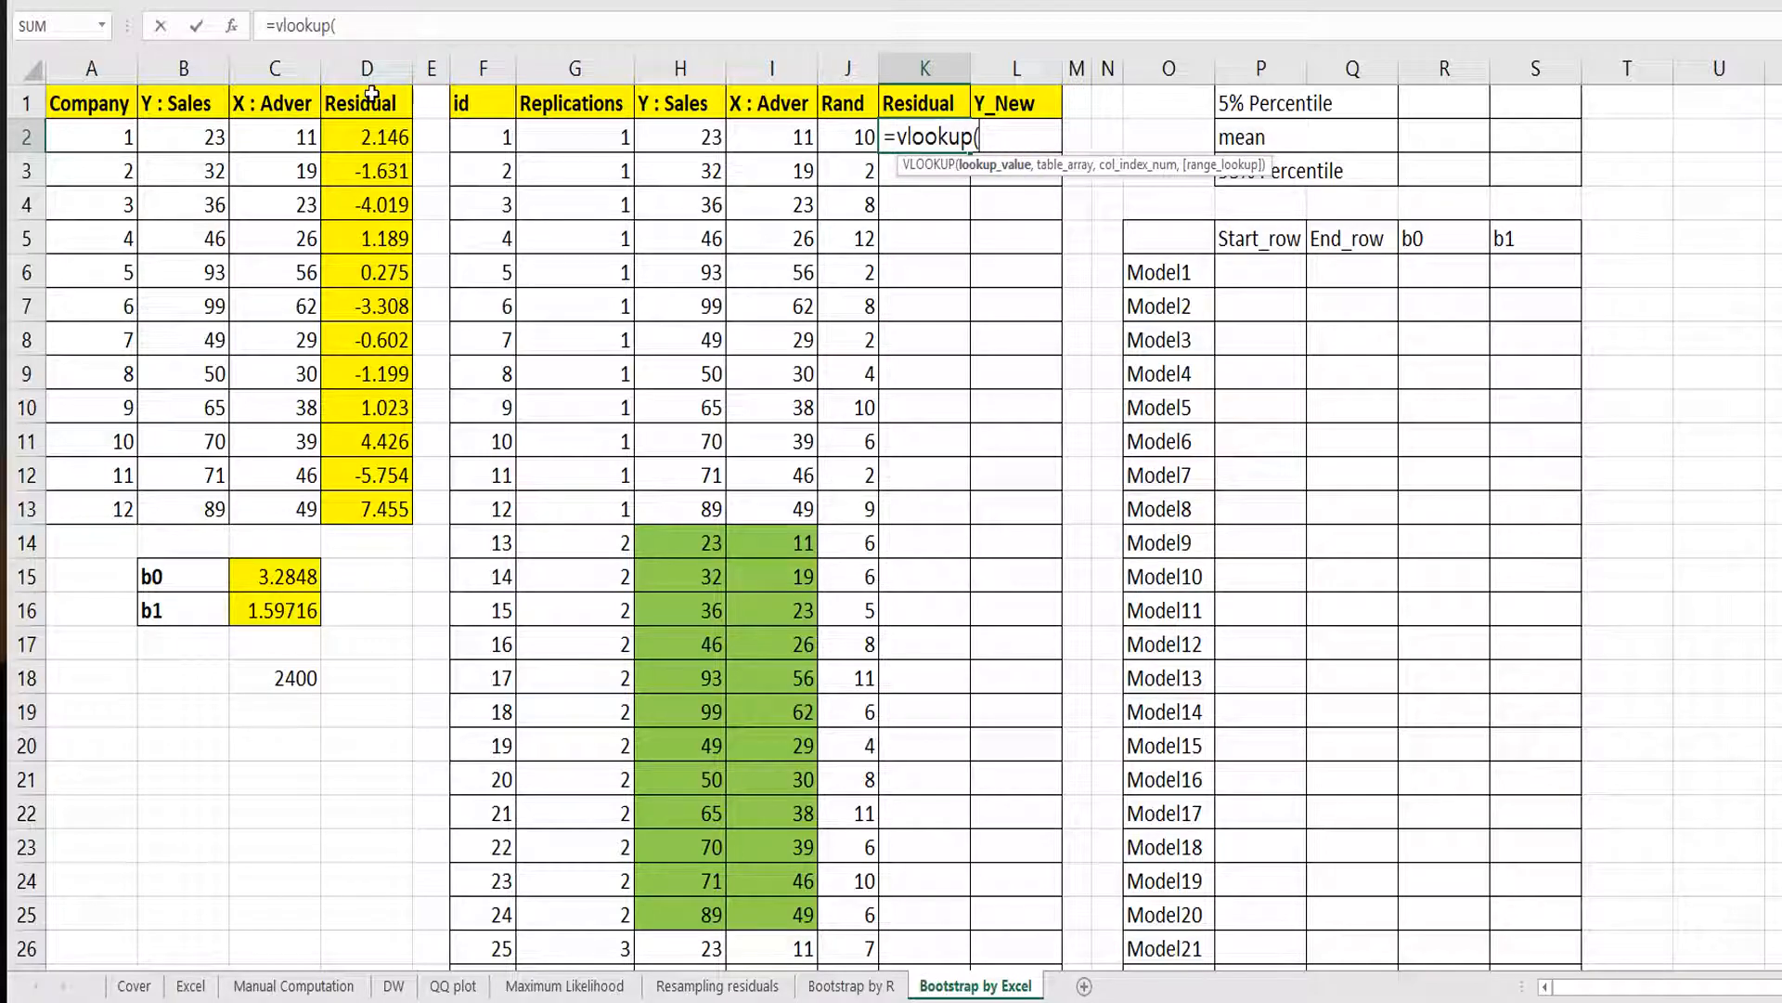
{"action": "left_click", "coordinate": [858, 139]}
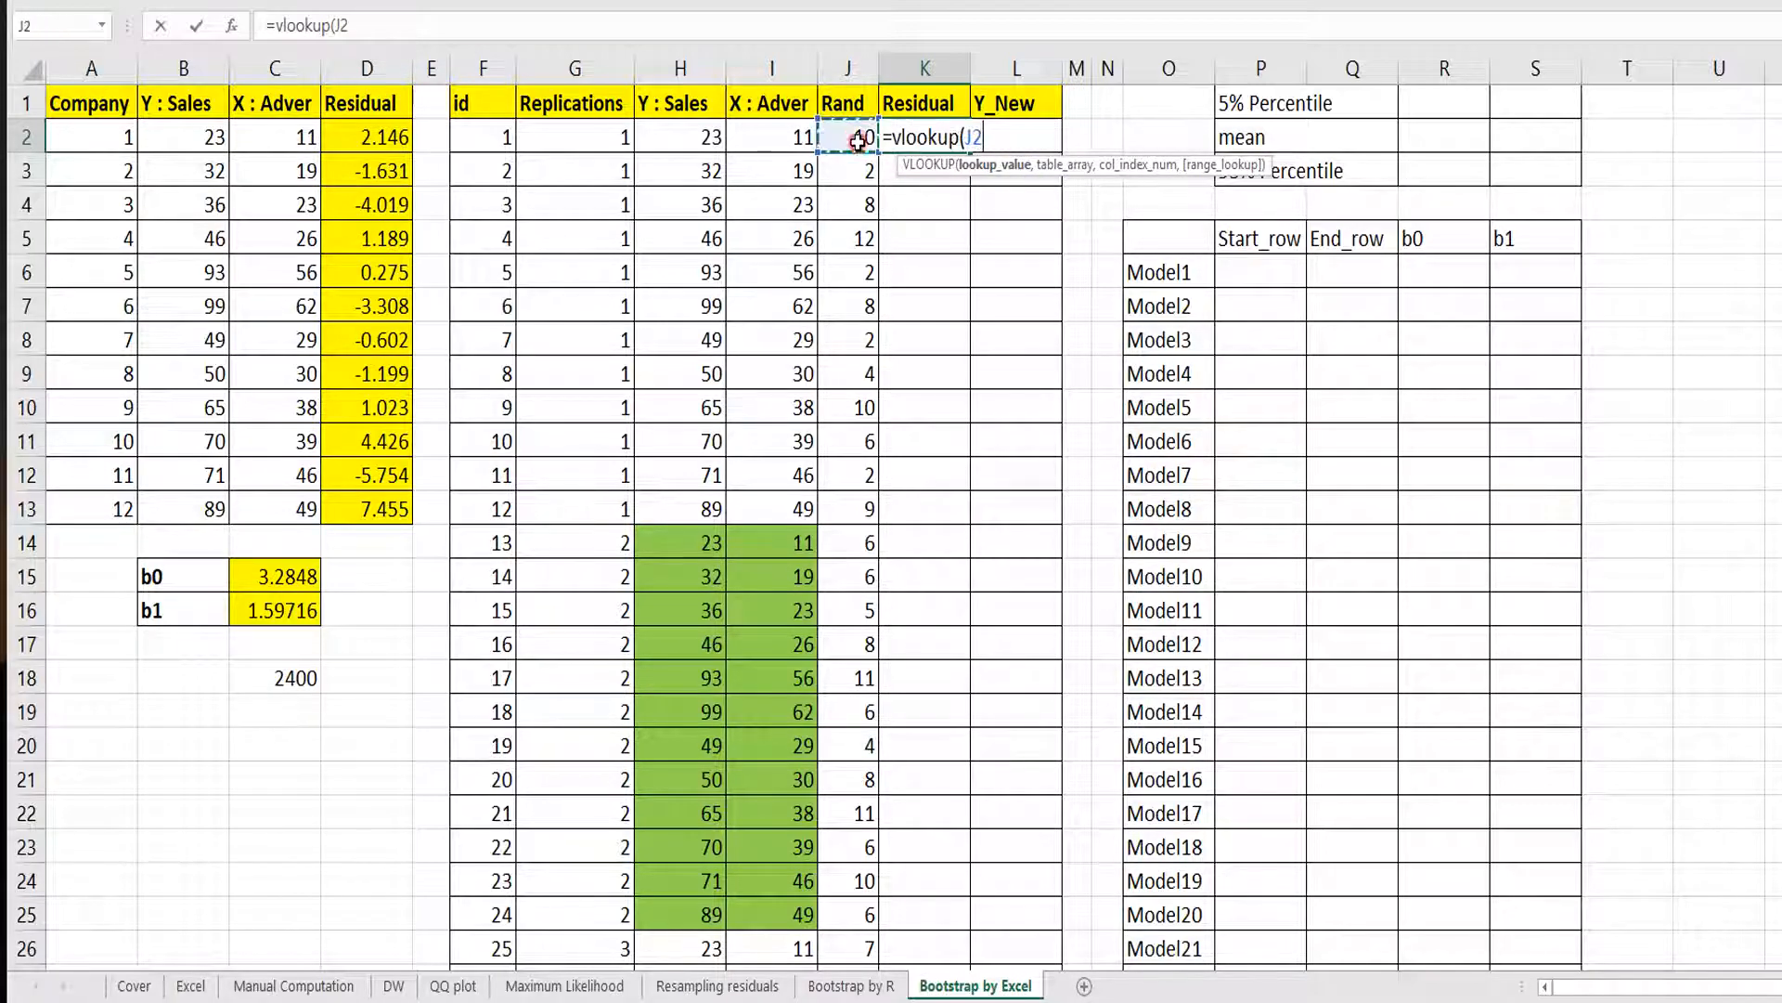
{"action": "type", "text": ","}
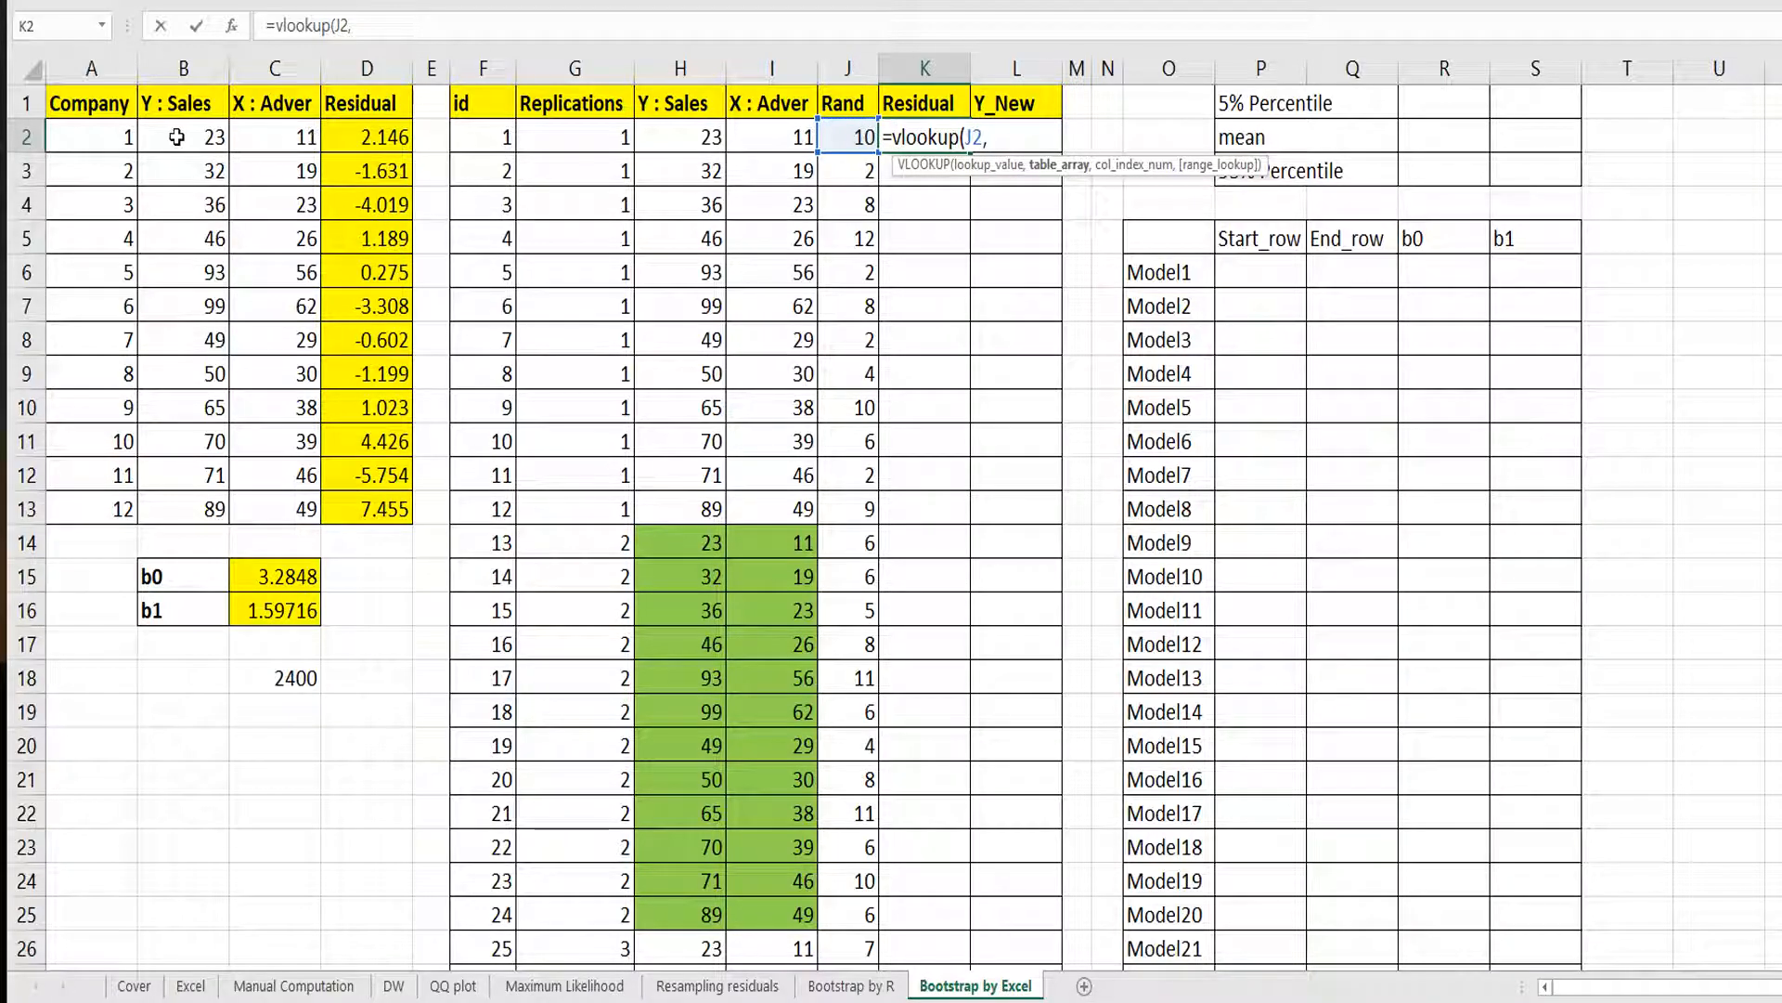
{"action": "left_click_drag", "start_coordinate": [120, 138], "coordinate": [371, 509]}
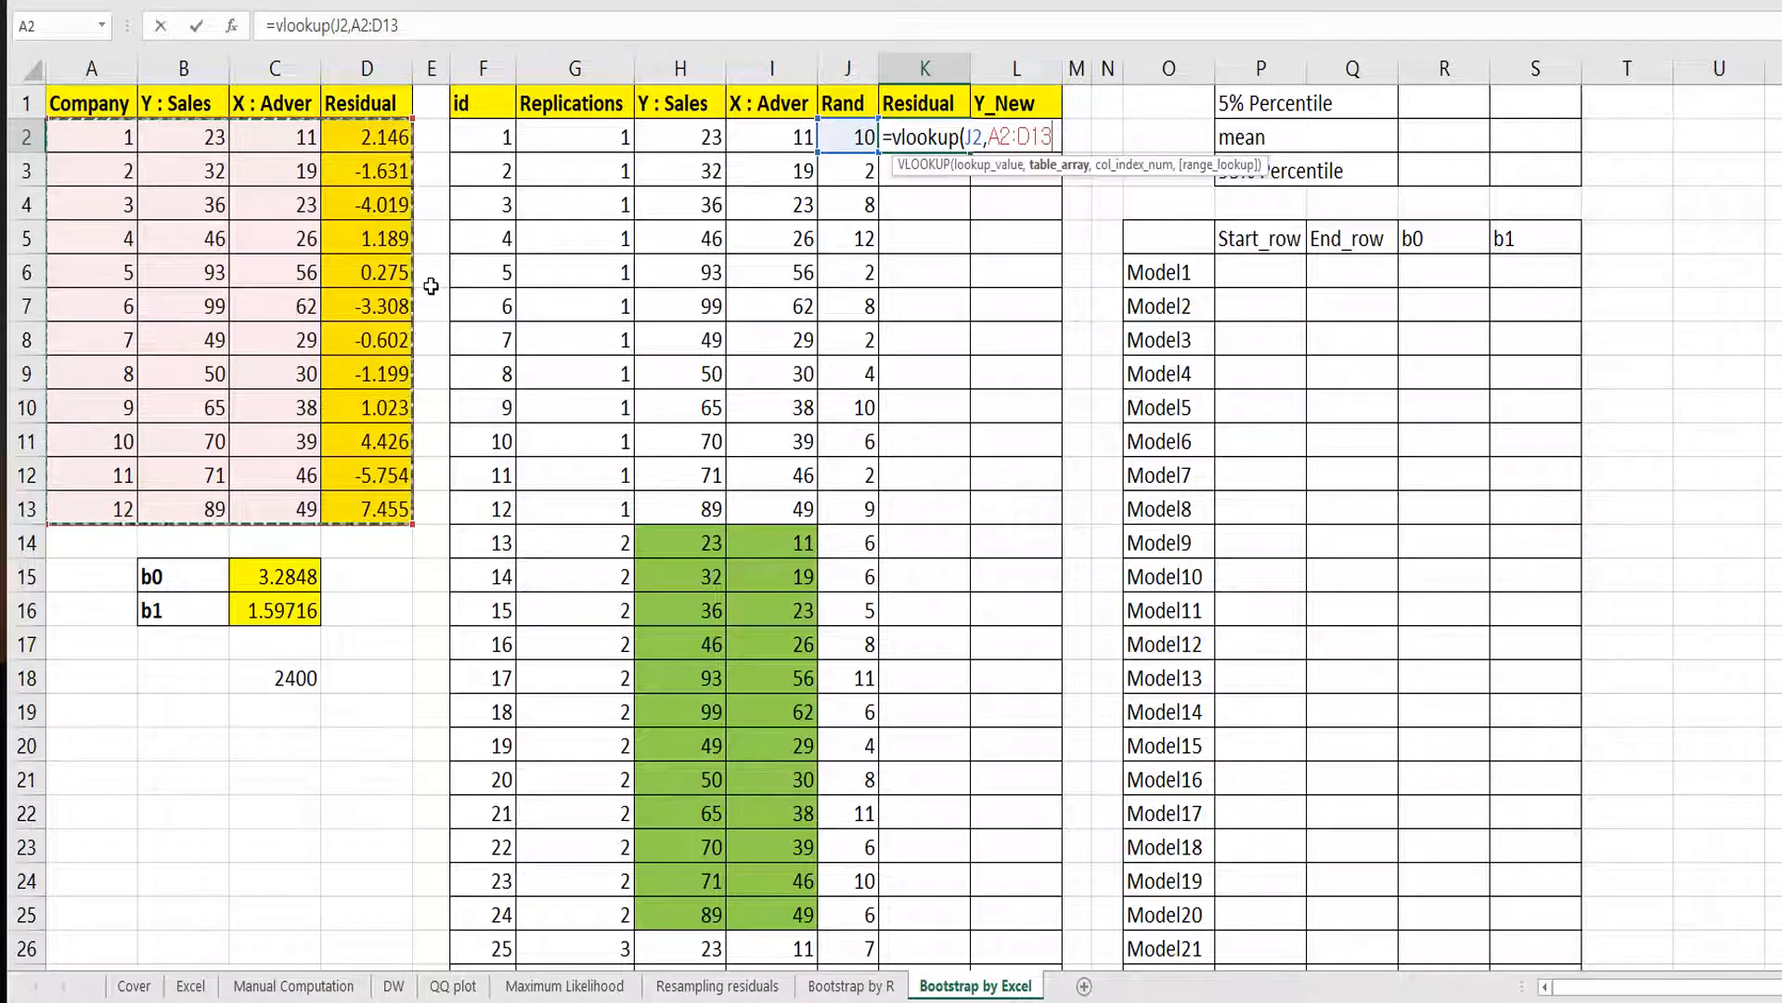
{"action": "key", "text": "F4"}
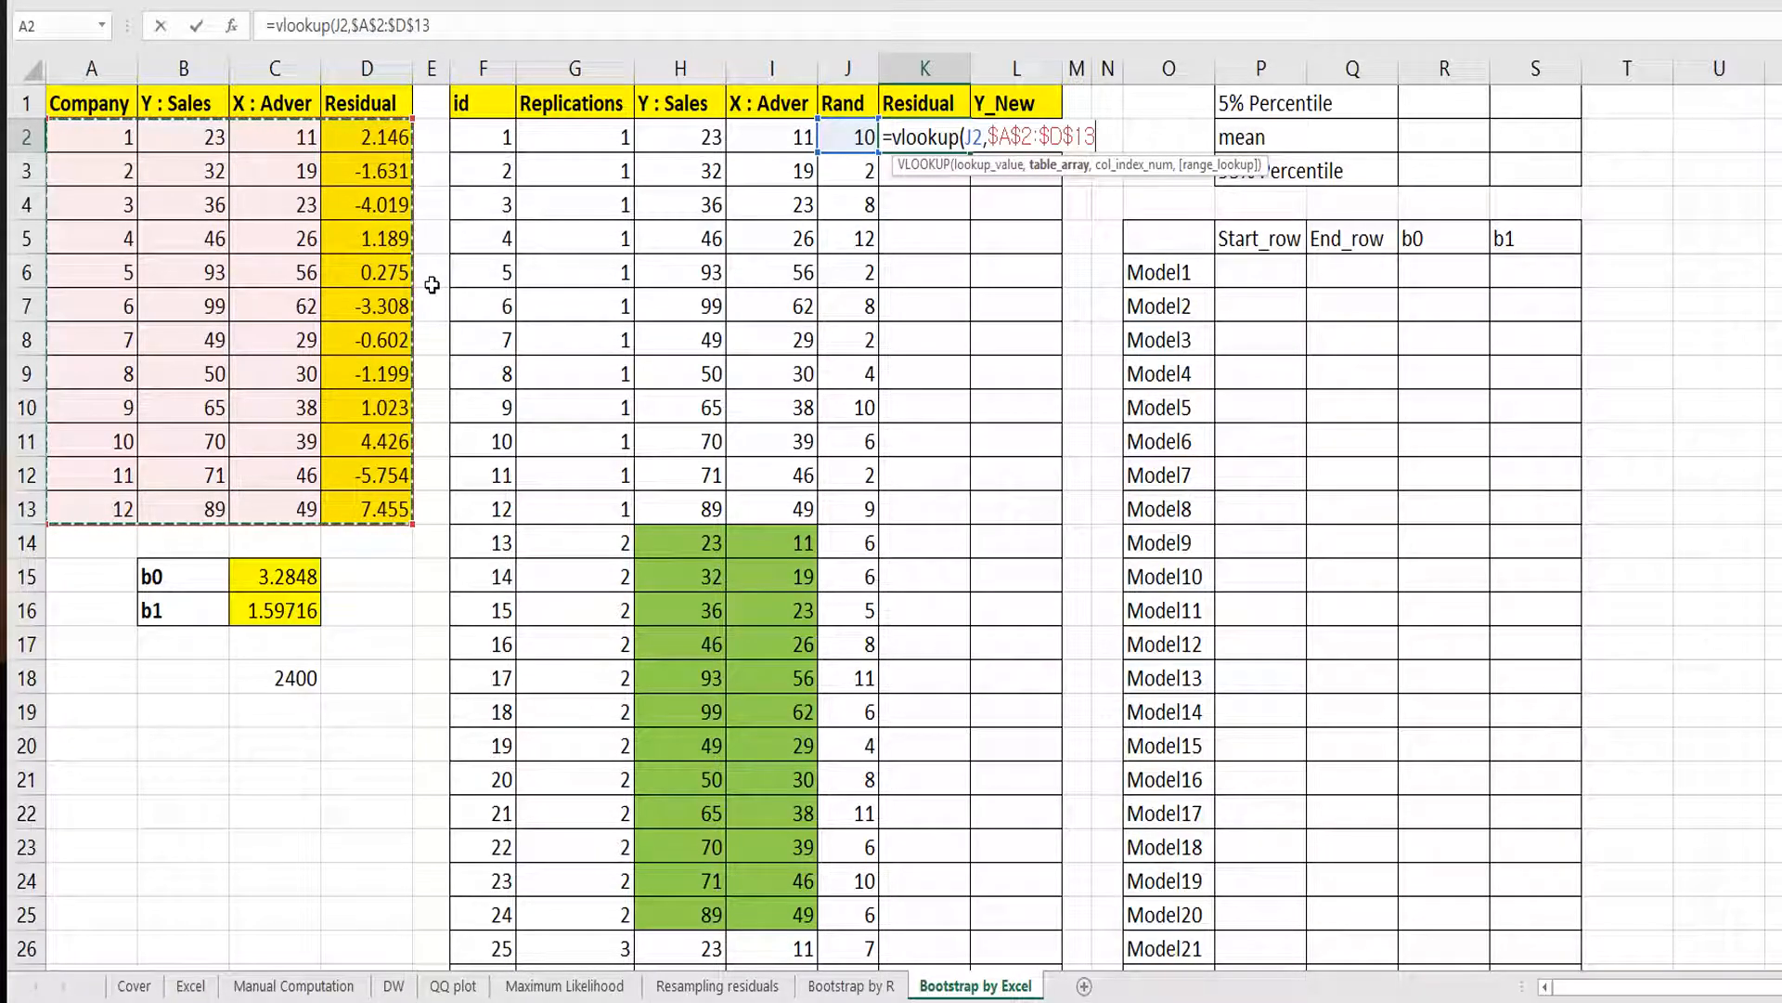
{"action": "type", "text": ","}
{"action": "type", "text": "4"}
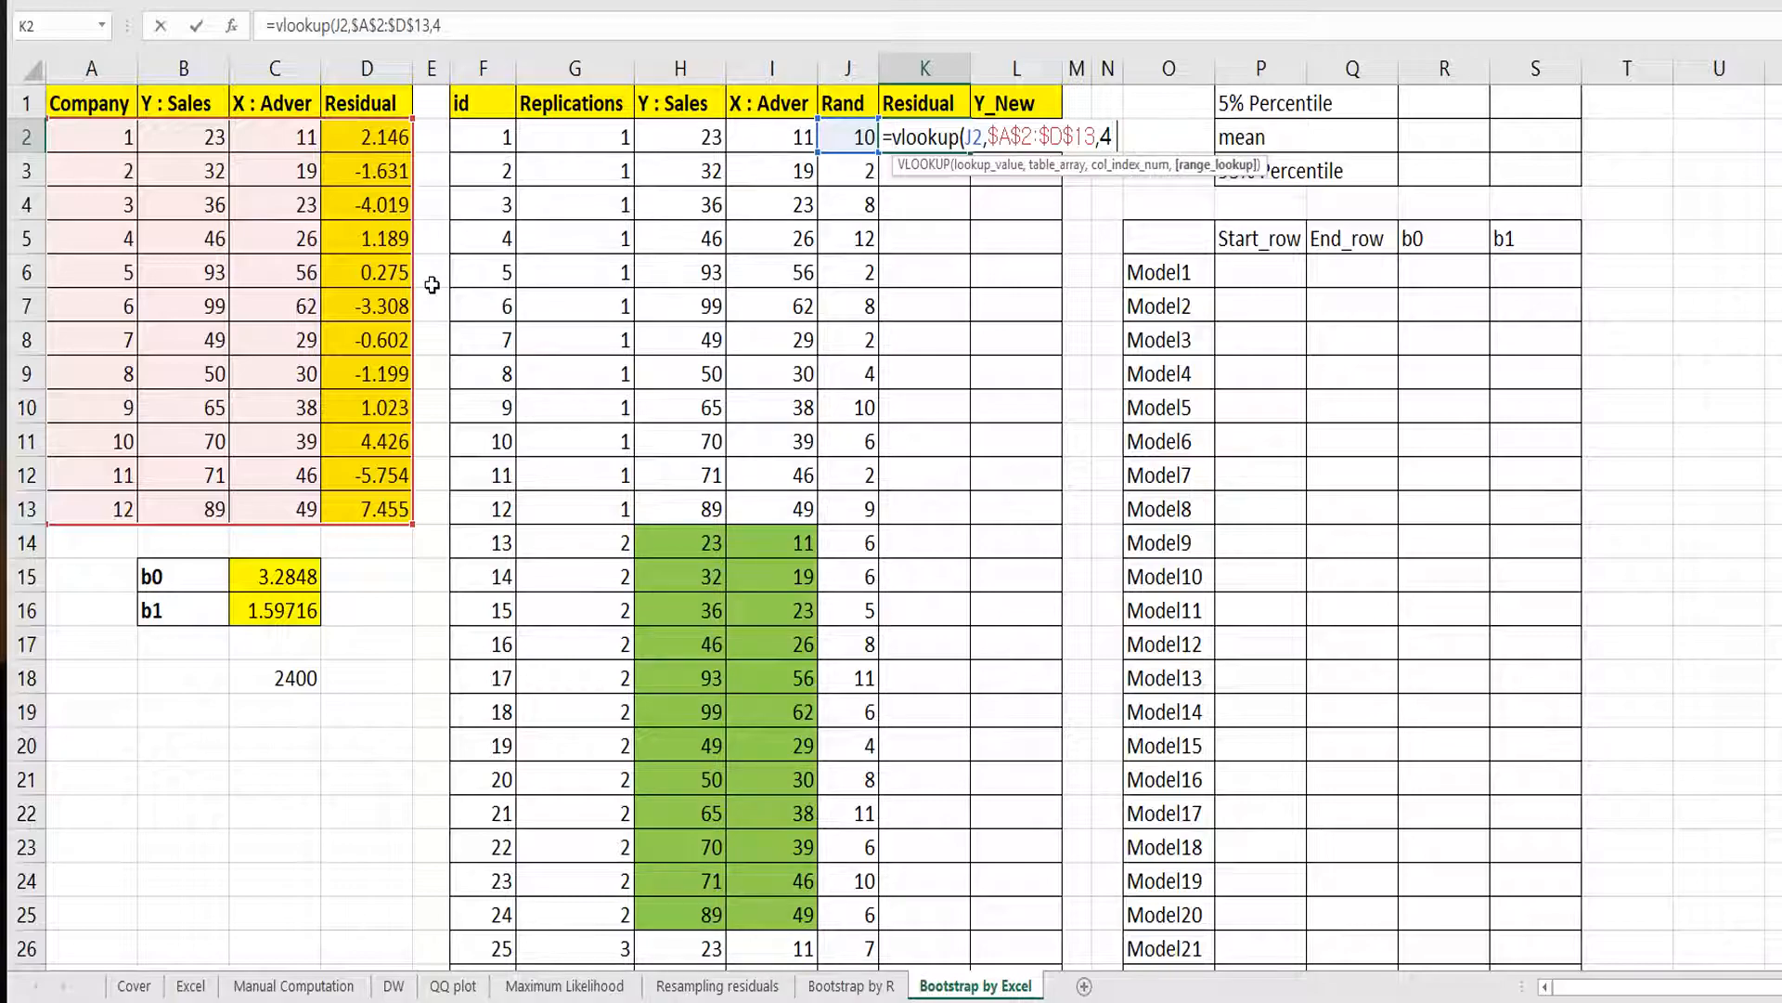
{"action": "type", "text": ",false)"}
{"action": "key", "text": "Return"}
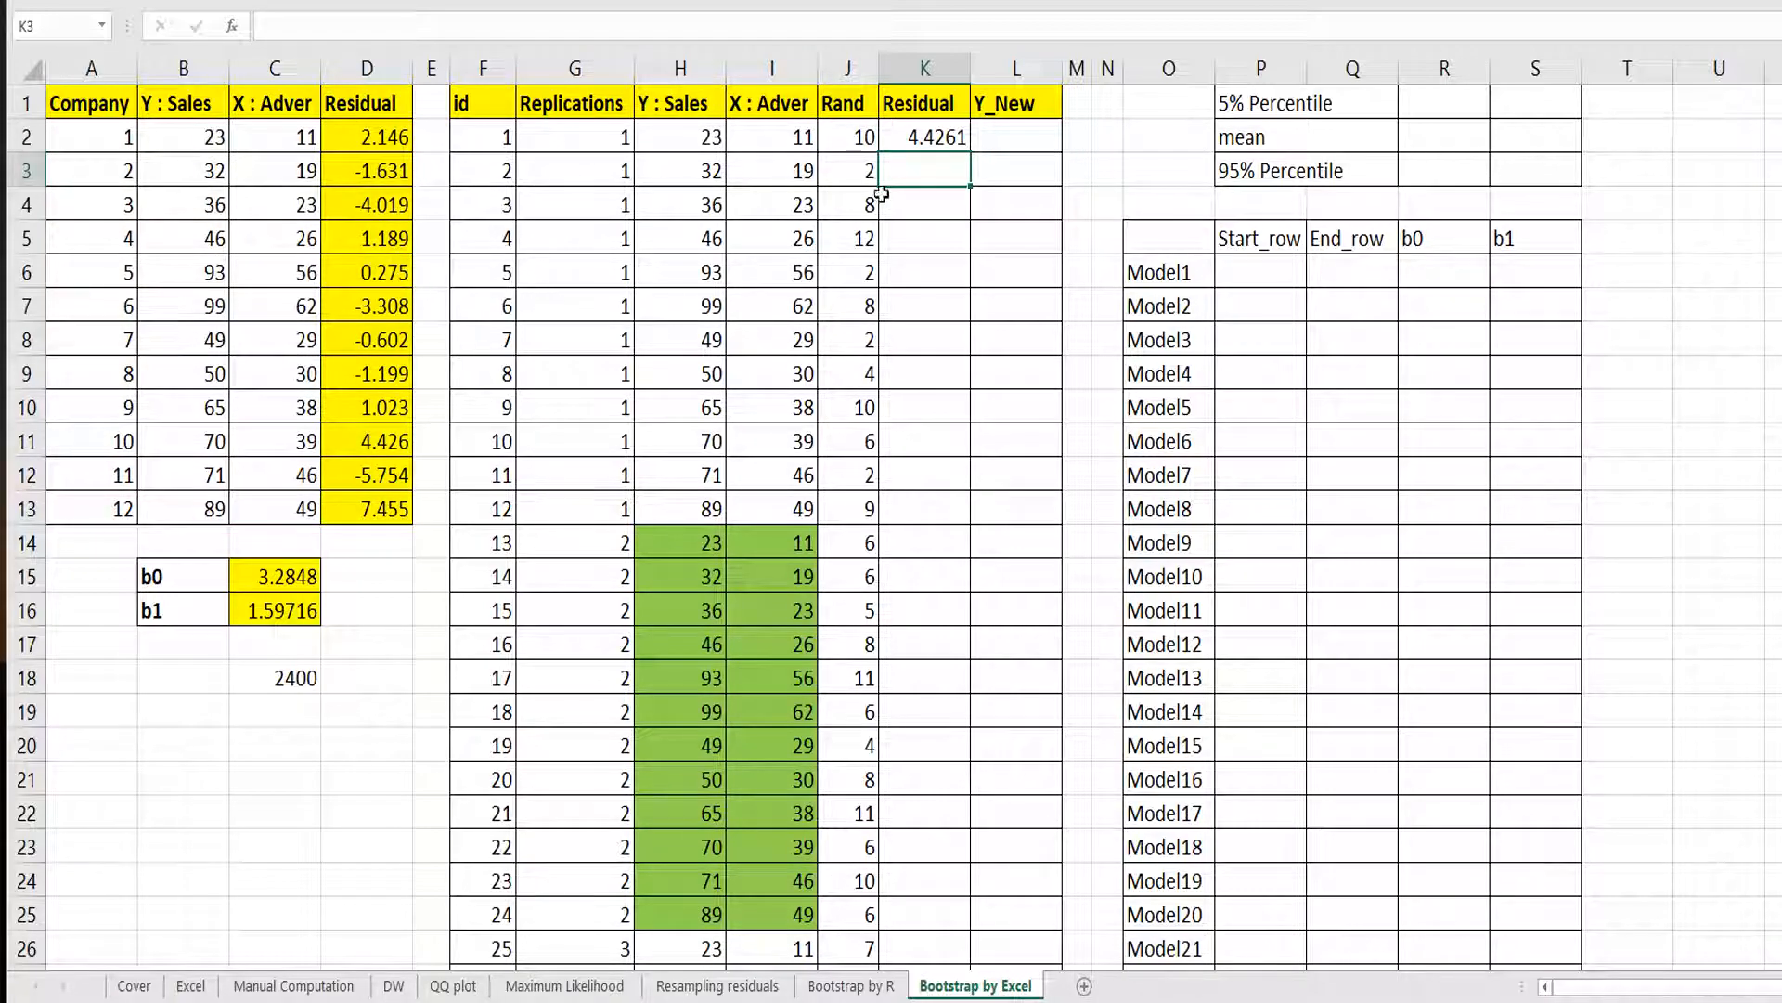
Fill the VLOOKUP formula down the Residual column and check the copied formulas.
{"action": "left_click", "coordinate": [936, 146]}
{"action": "double_click", "coordinate": [970, 153]}
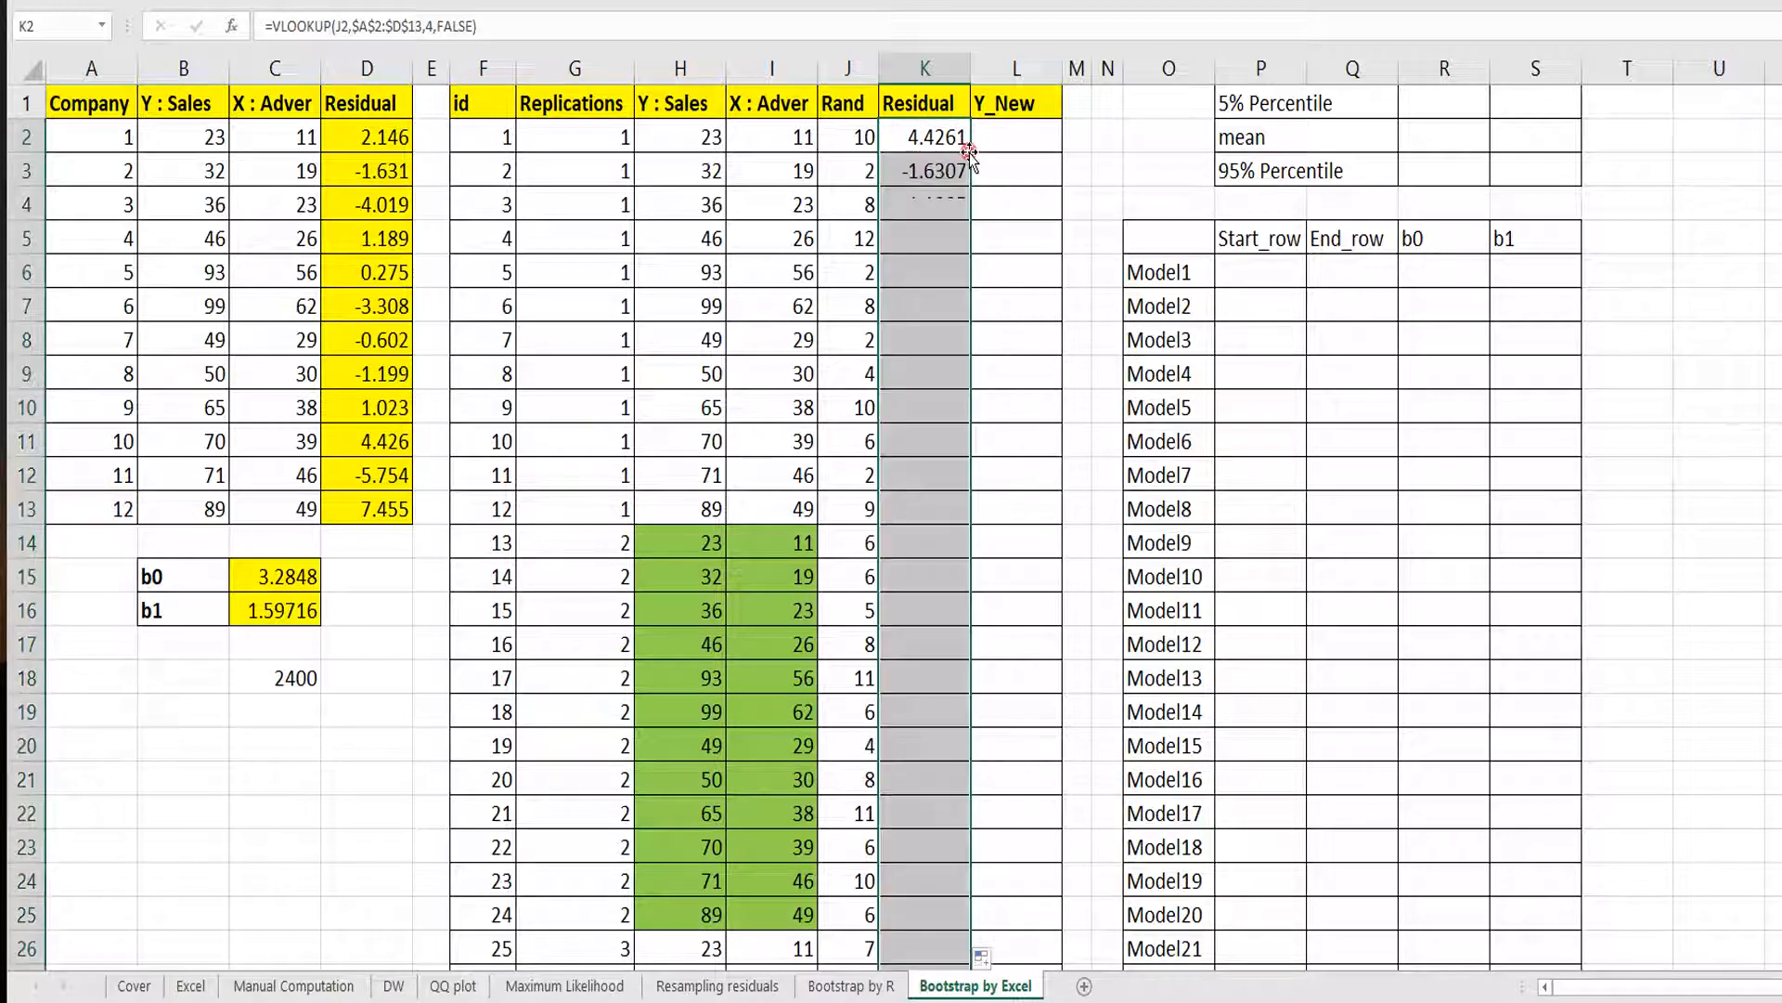
{"action": "left_click", "coordinate": [942, 240]}
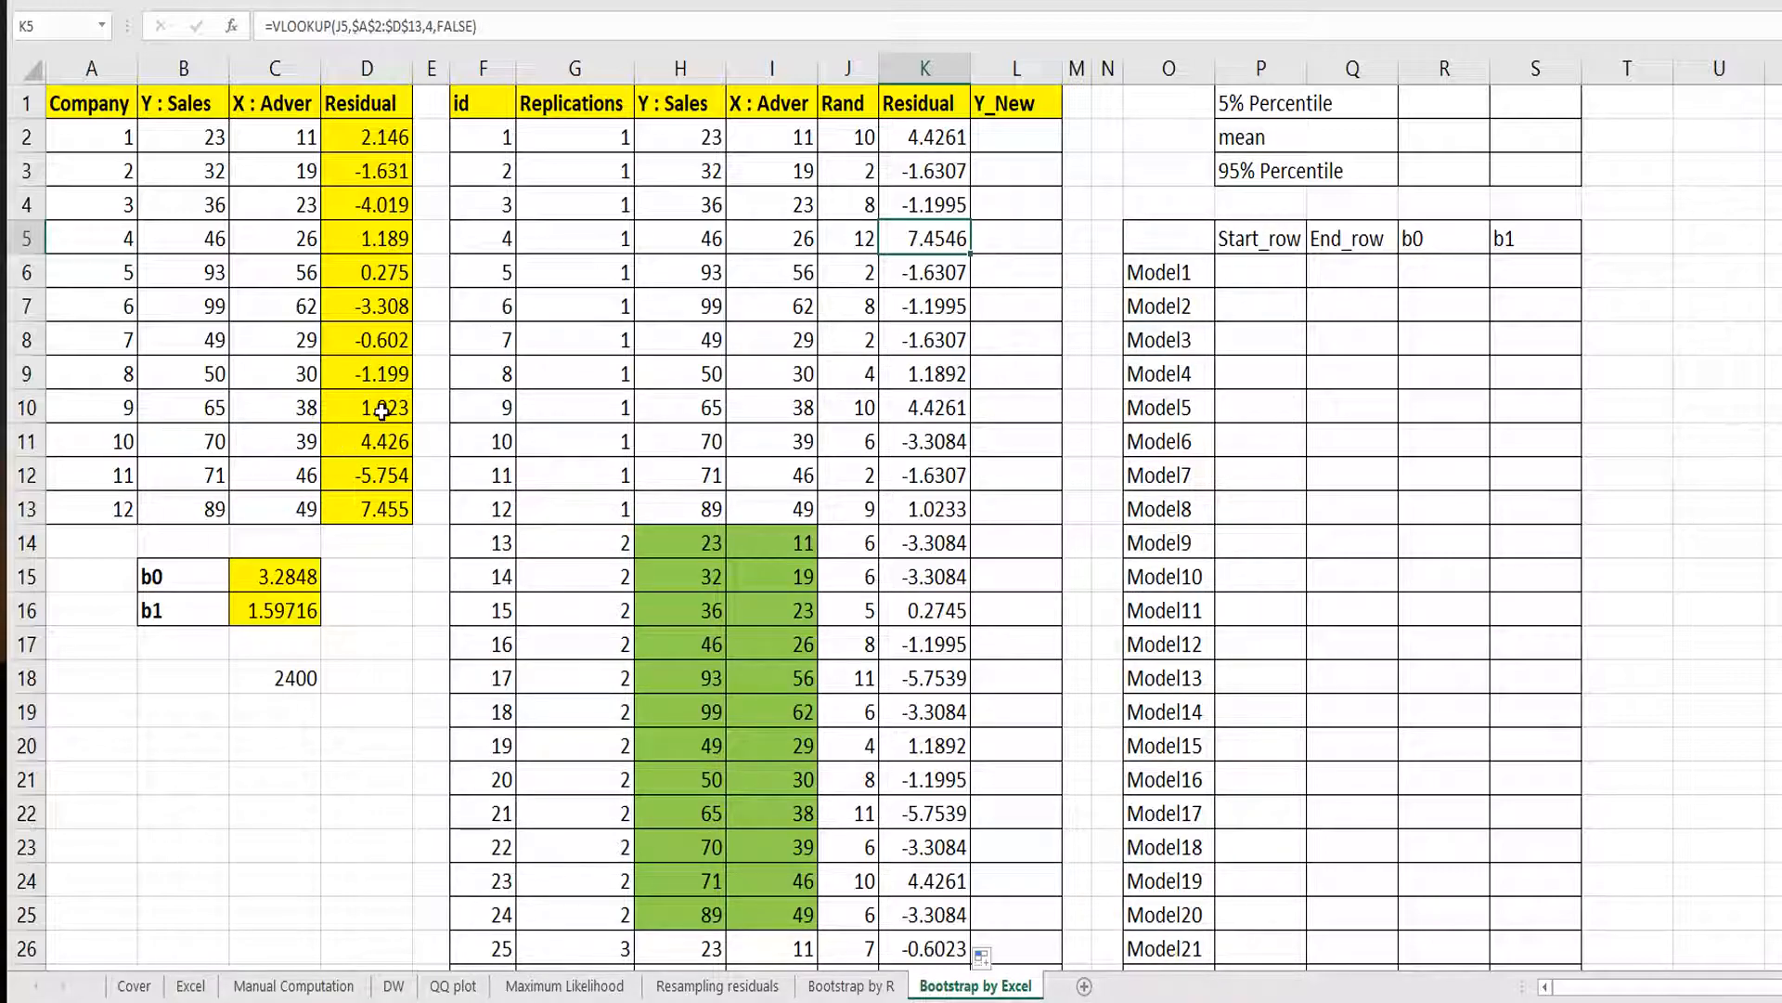
{"action": "left_click", "coordinate": [910, 137]}
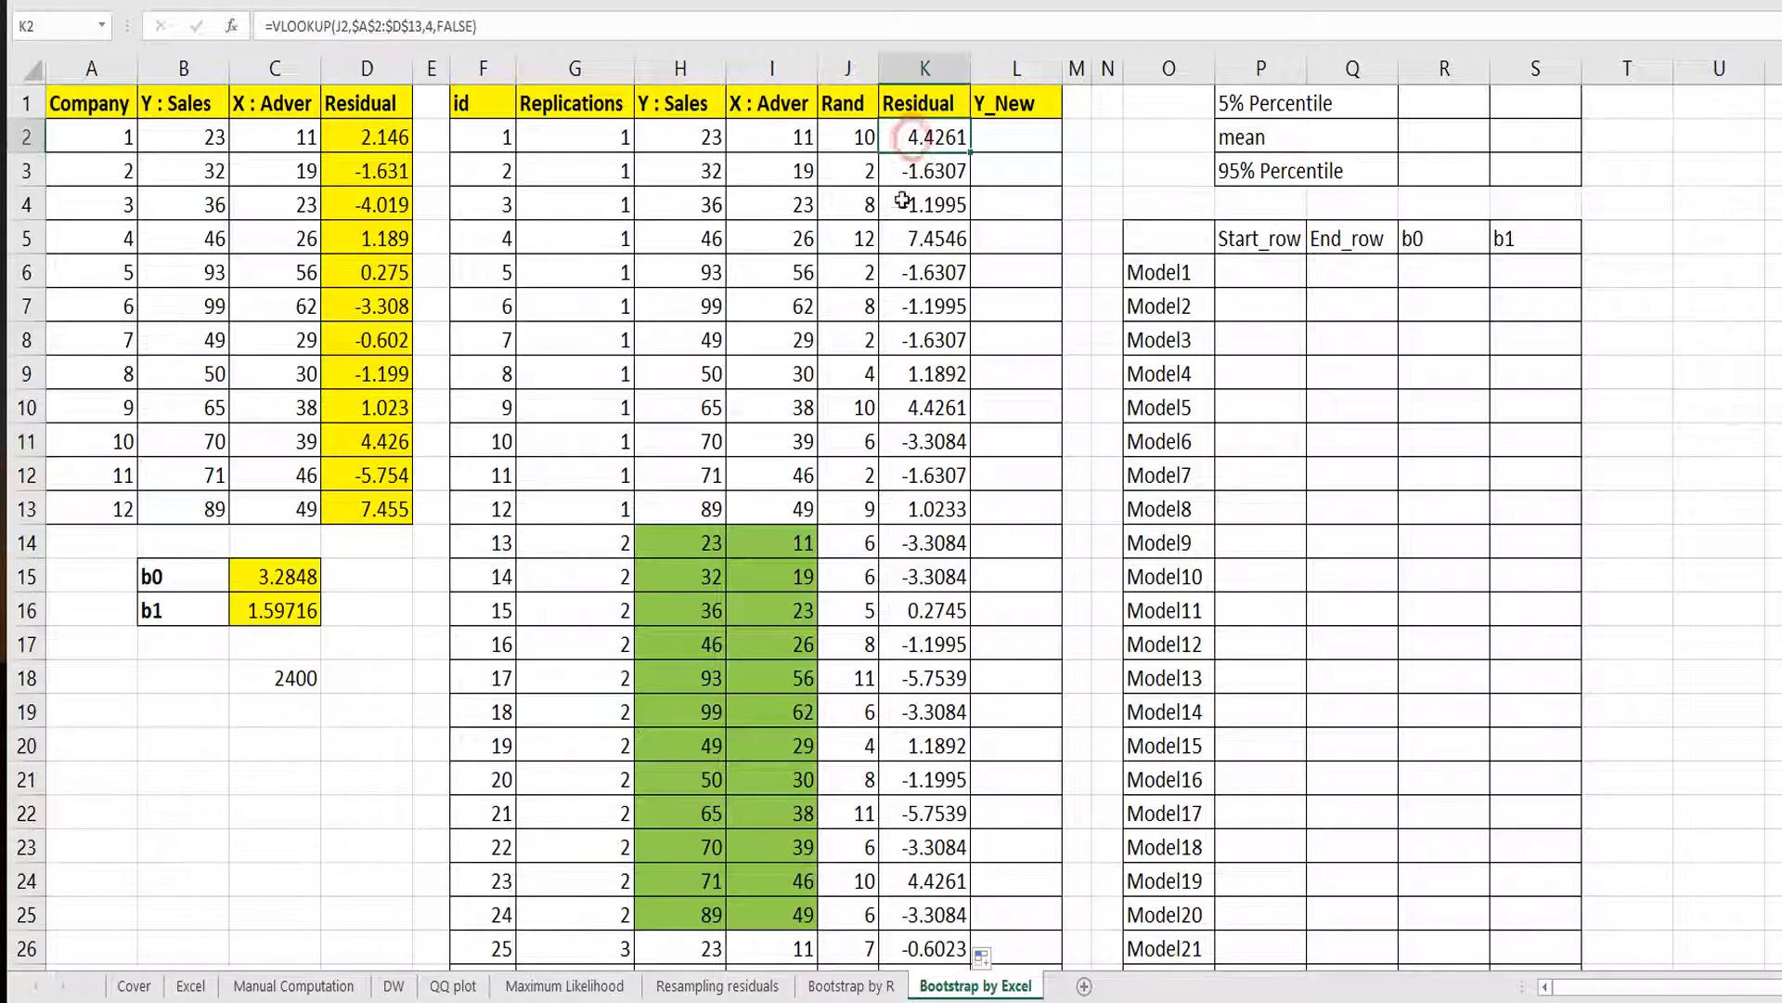
{"action": "left_click", "coordinate": [909, 239]}
Enter =$C$15+$C$16*I2+K2 in L2 to compute the new Sales value from b0, b1, Adver and residual.
{"action": "left_click", "coordinate": [1014, 134]}
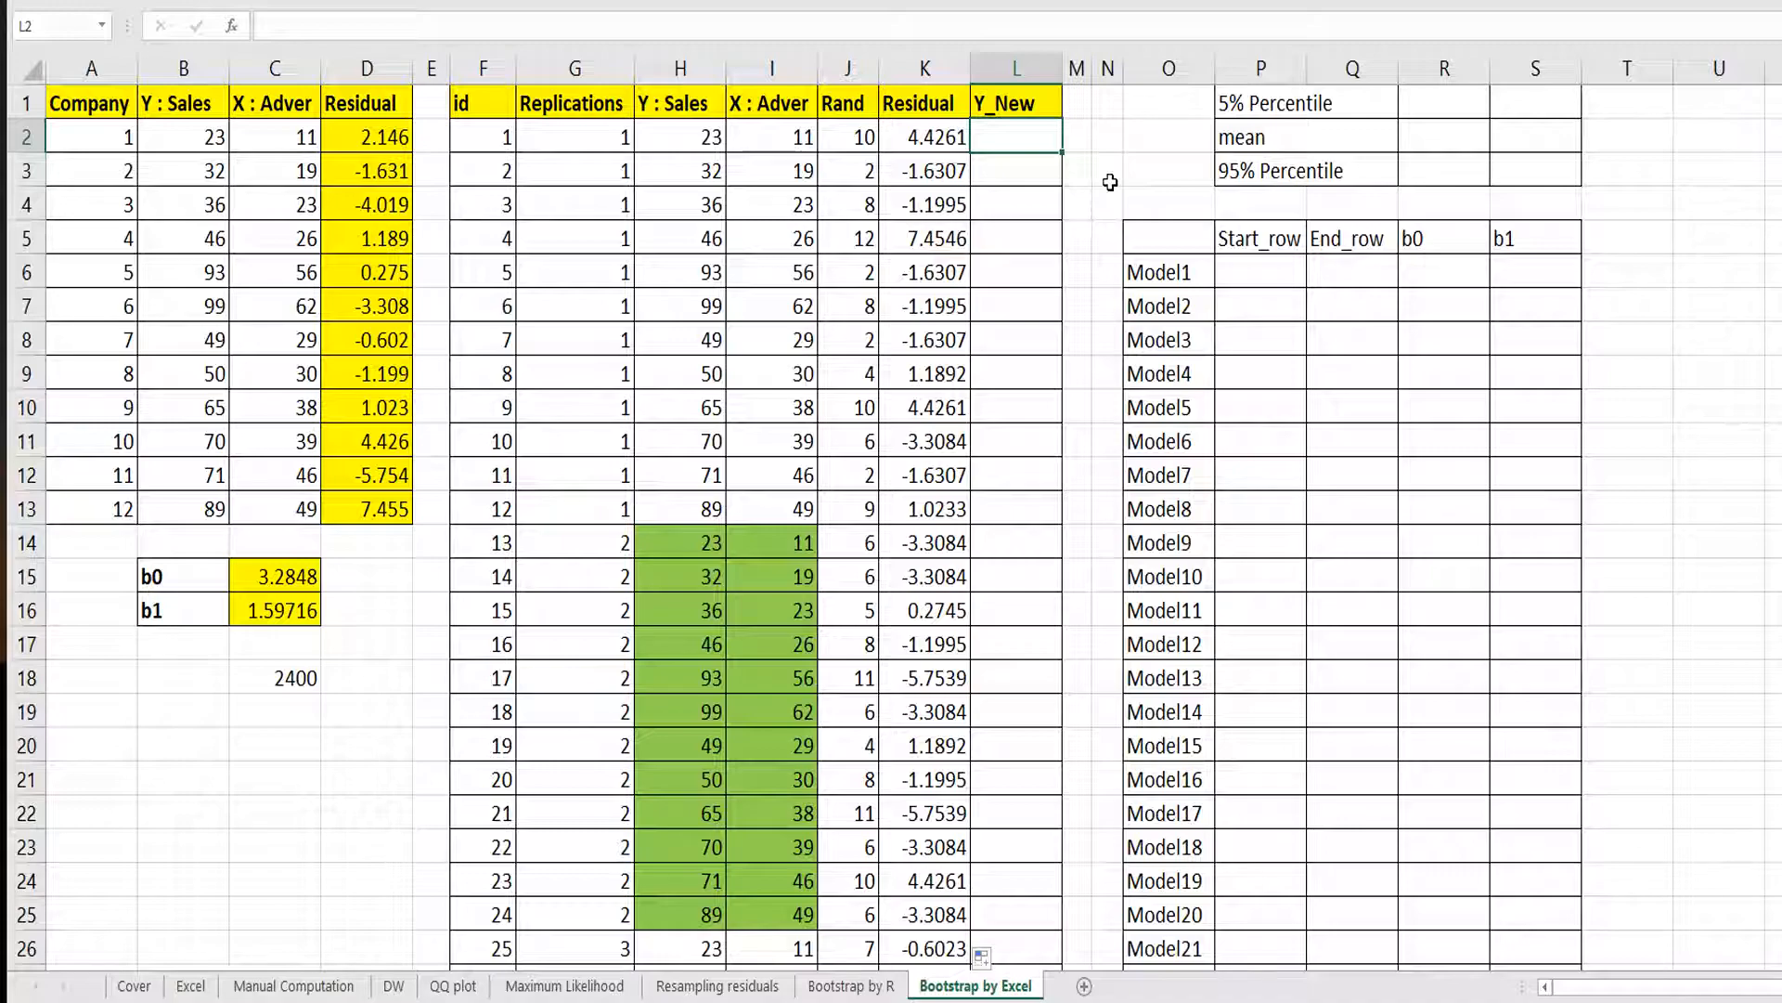
{"action": "type", "text": "="}
{"action": "left_click", "coordinate": [273, 583]}
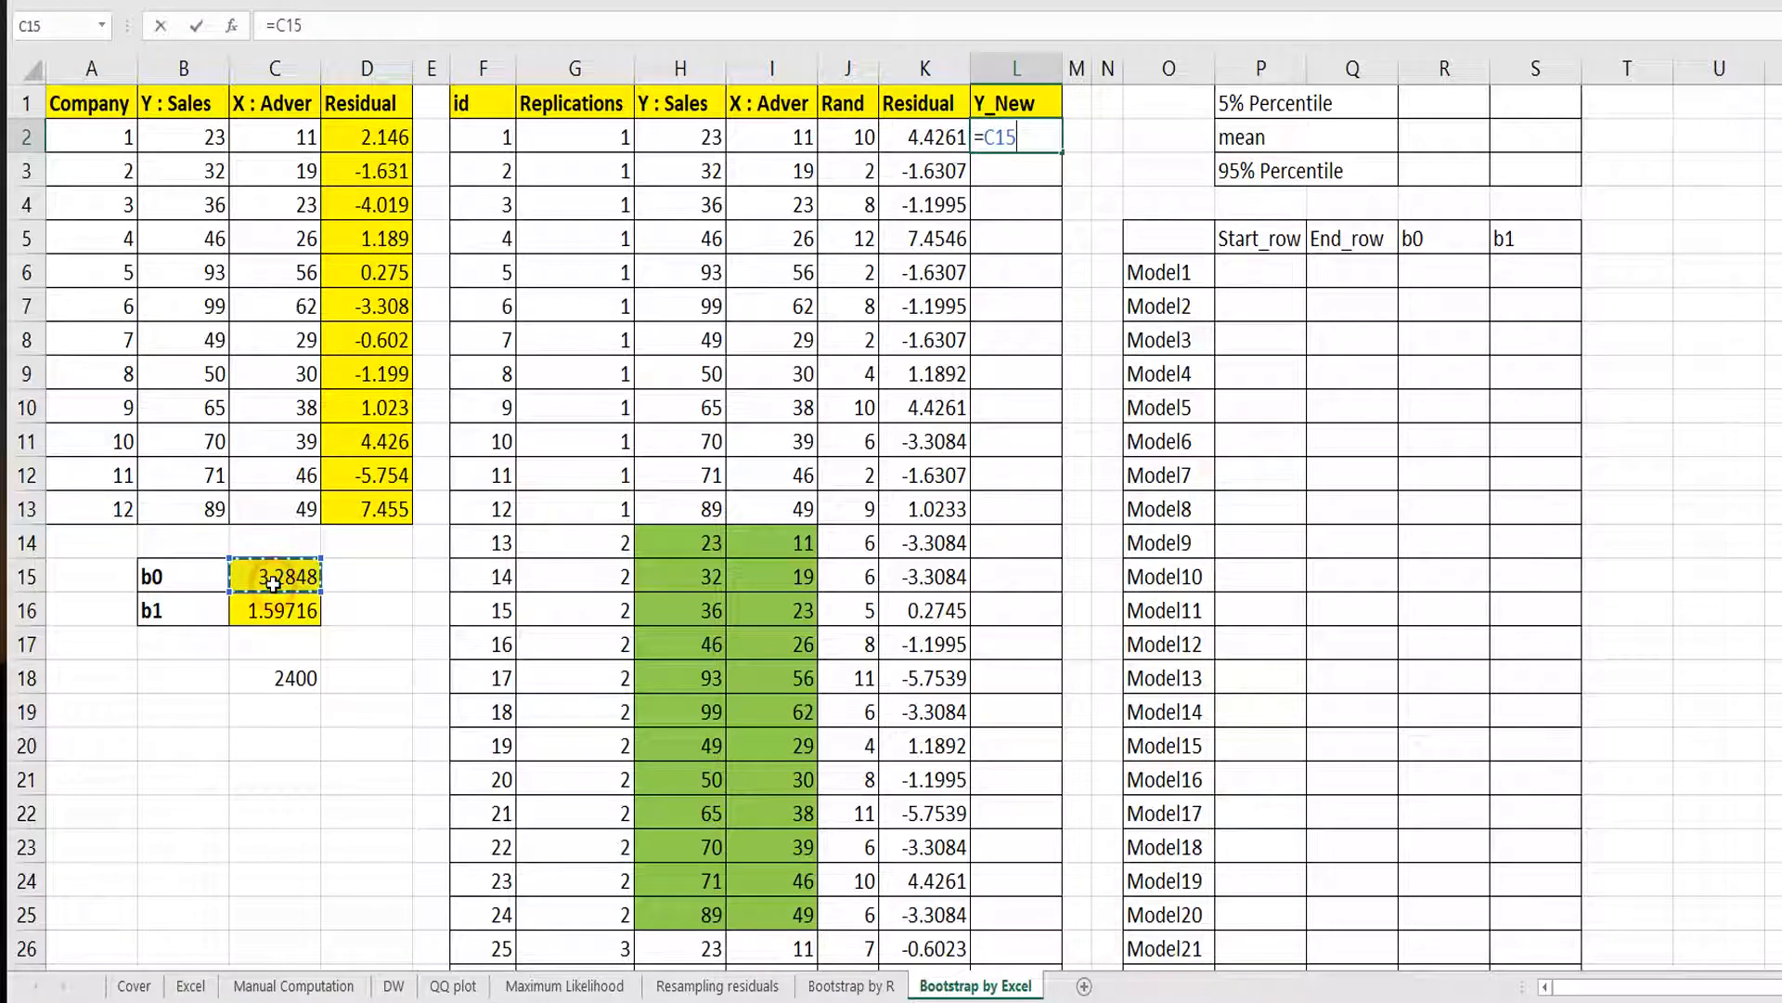
{"action": "key", "text": "F4"}
{"action": "type", "text": "+"}
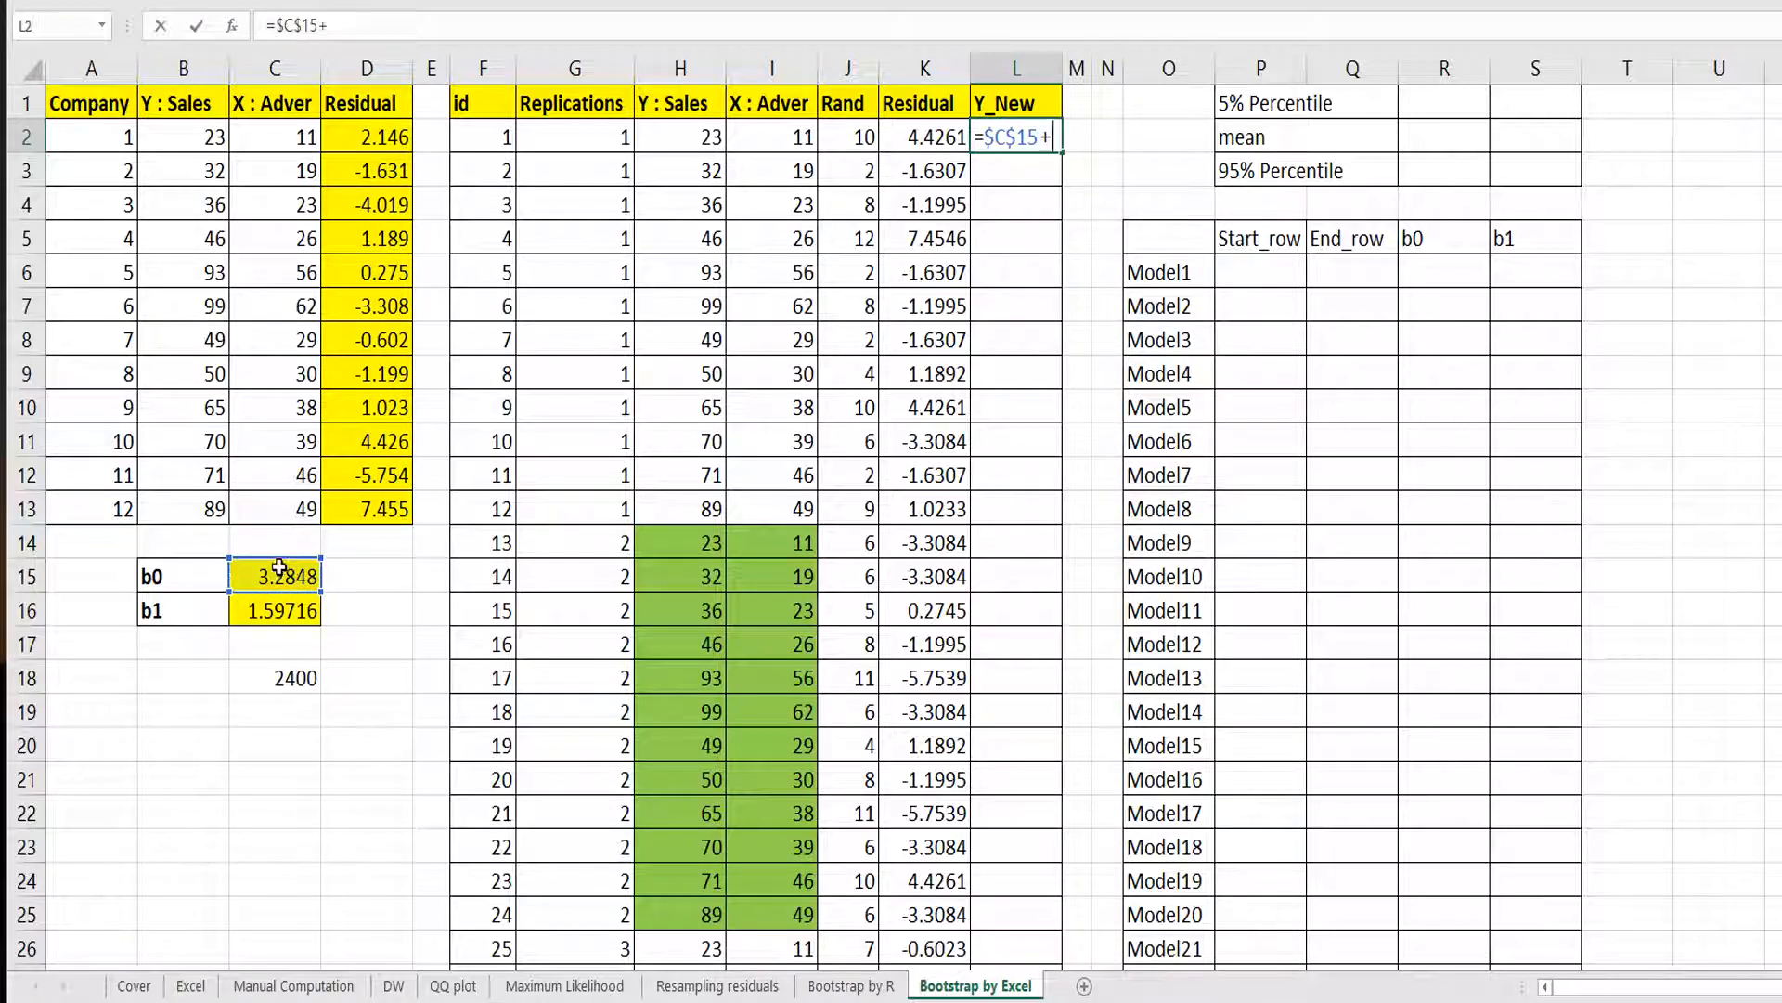
{"action": "left_click", "coordinate": [260, 611]}
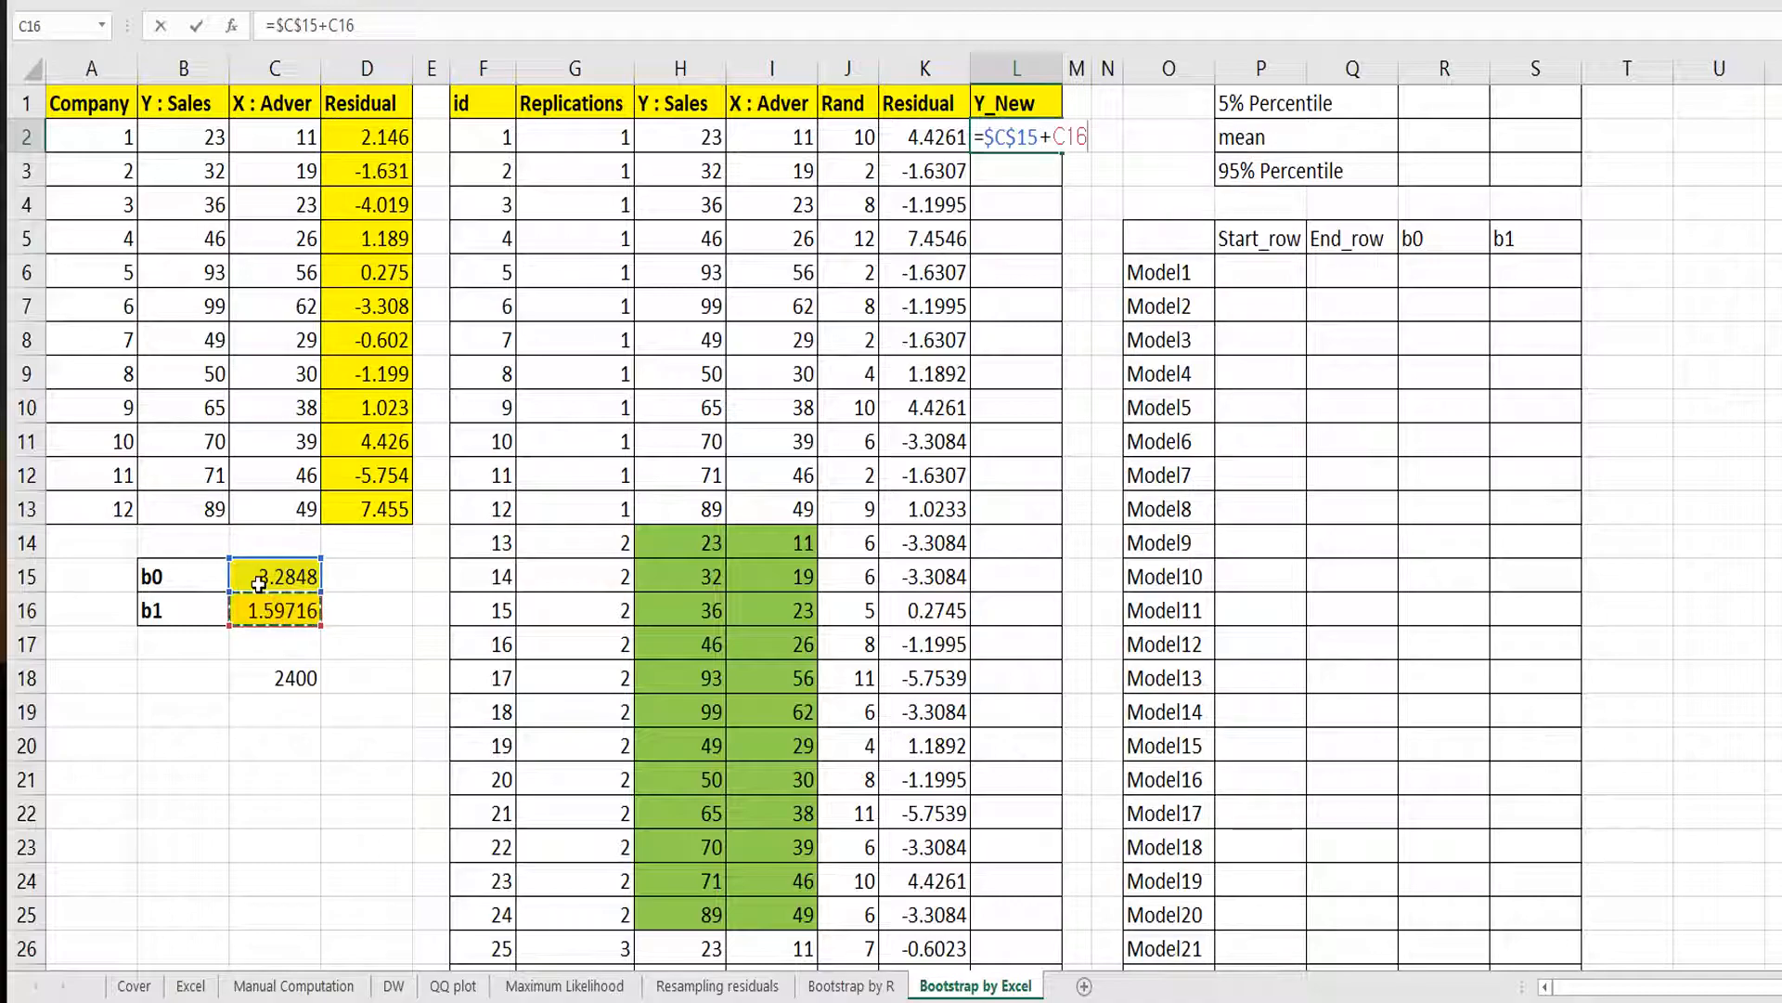
{"action": "key", "text": "F4"}
{"action": "type", "text": "*"}
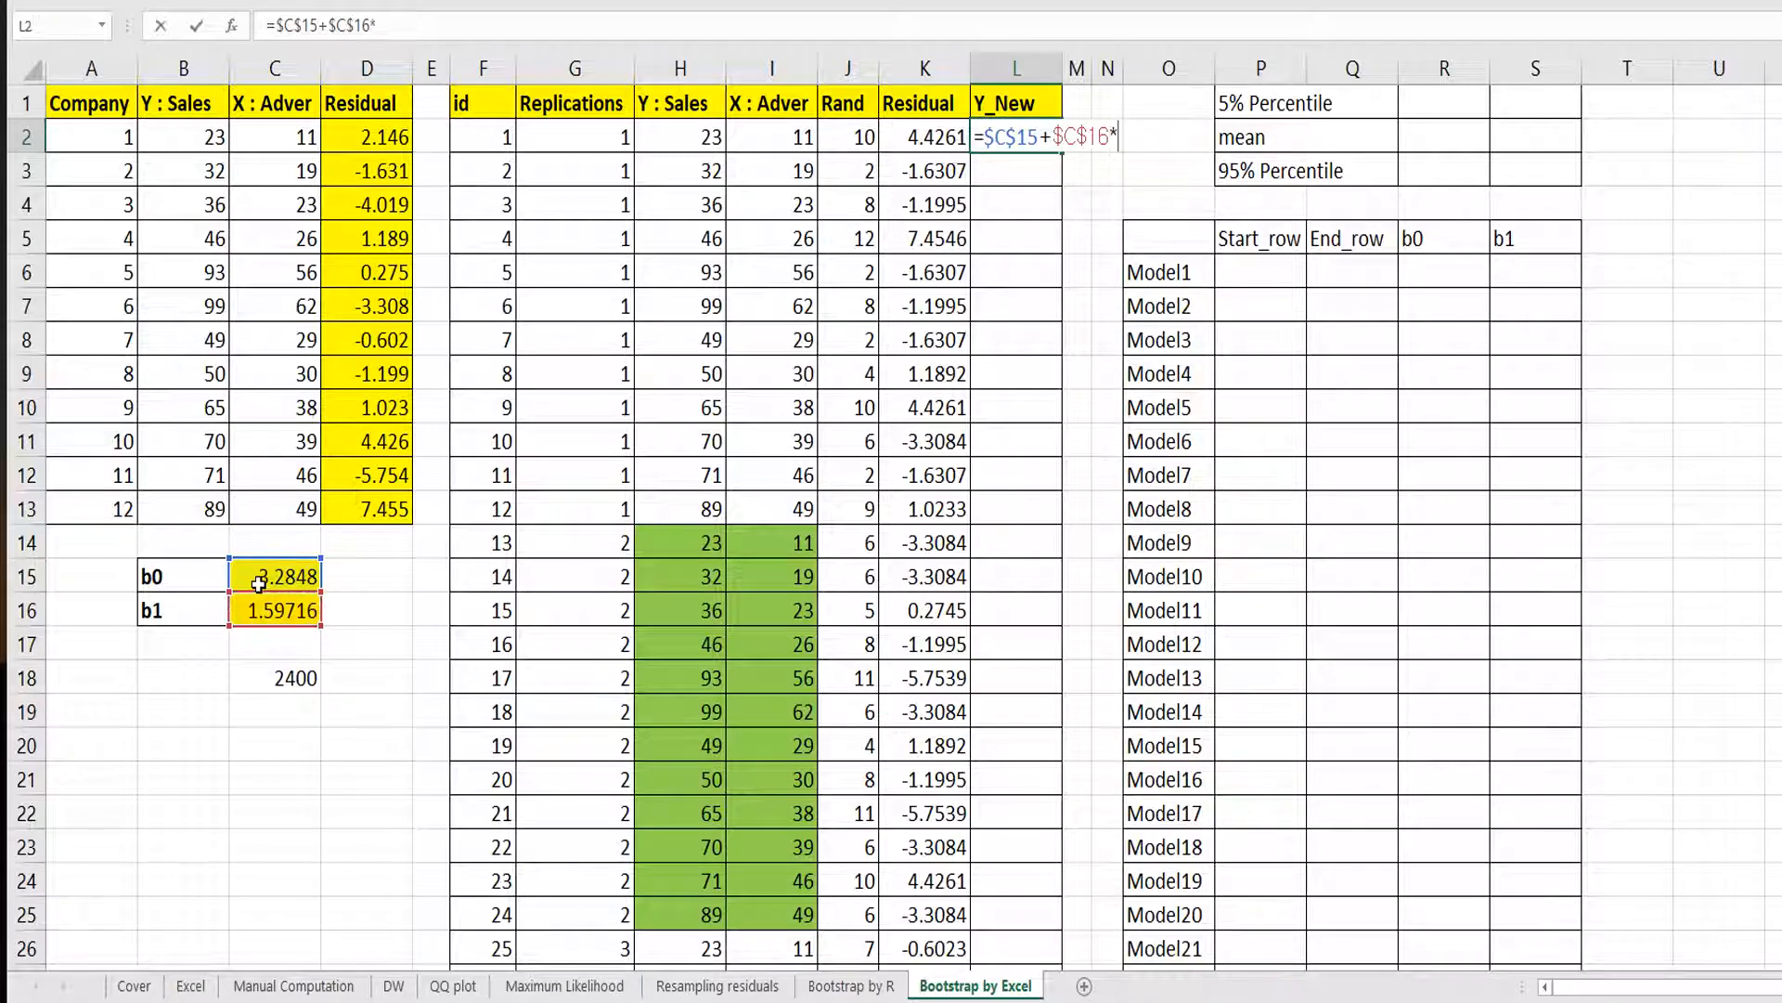
{"action": "left_click", "coordinate": [760, 137]}
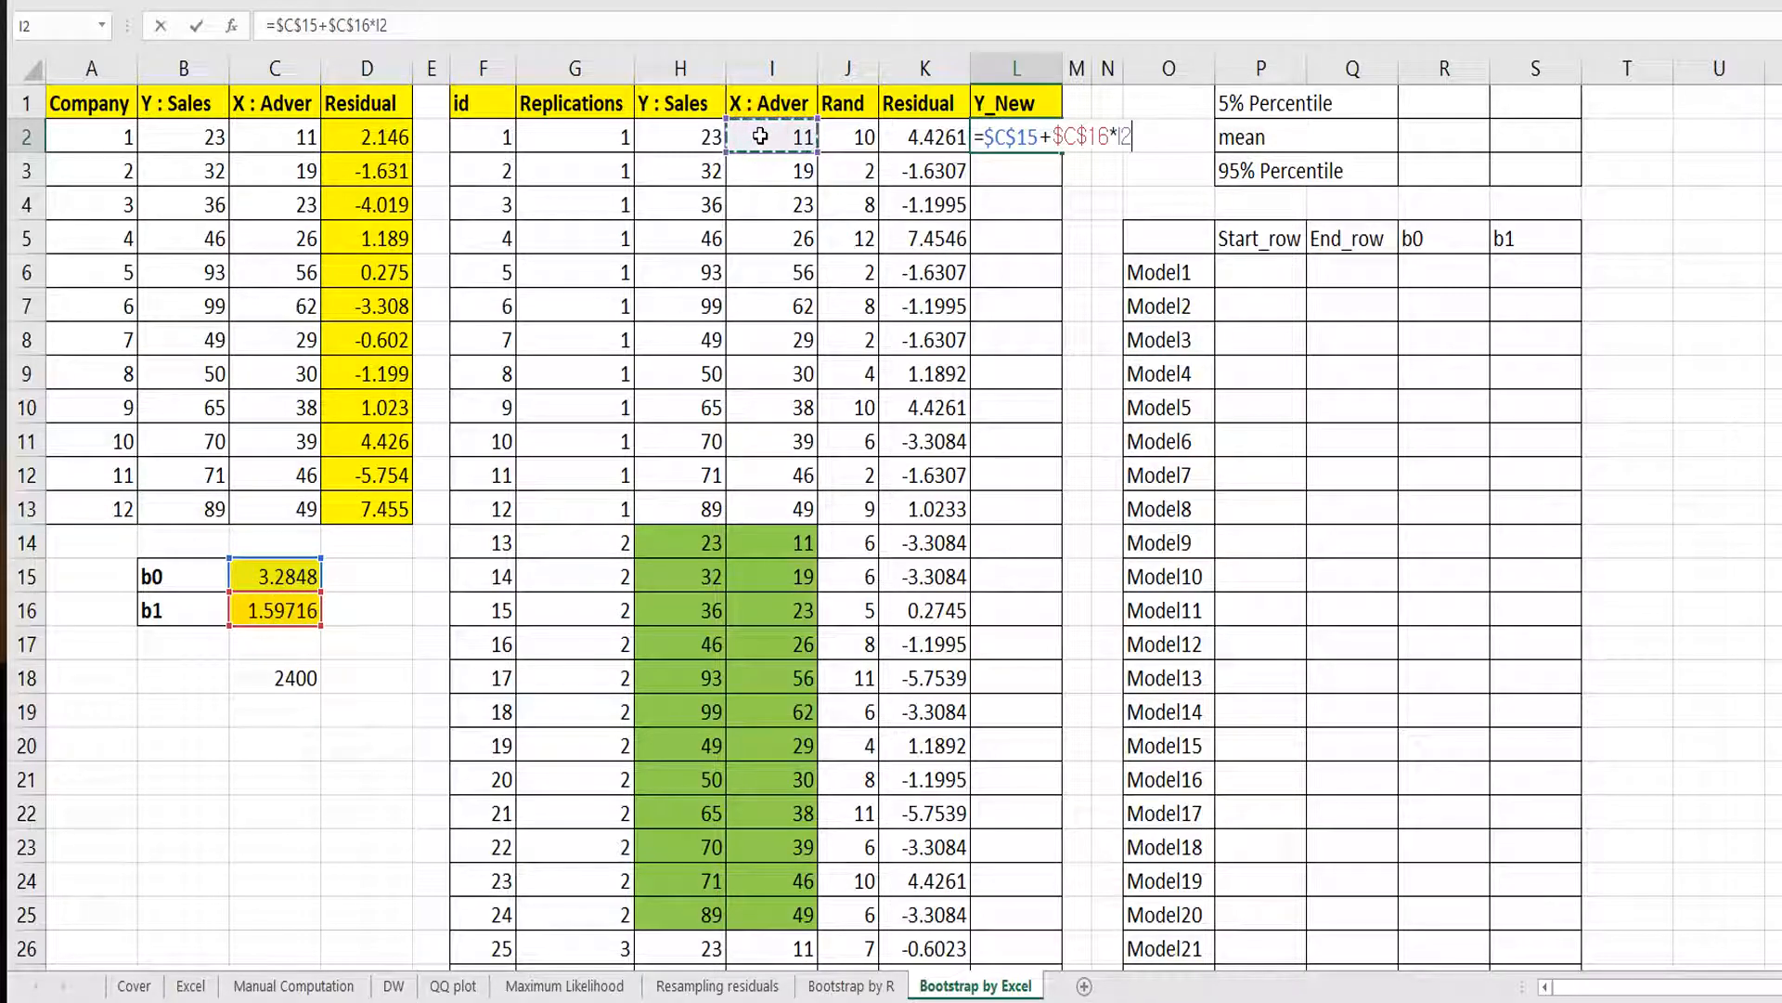
{"action": "type", "text": "+"}
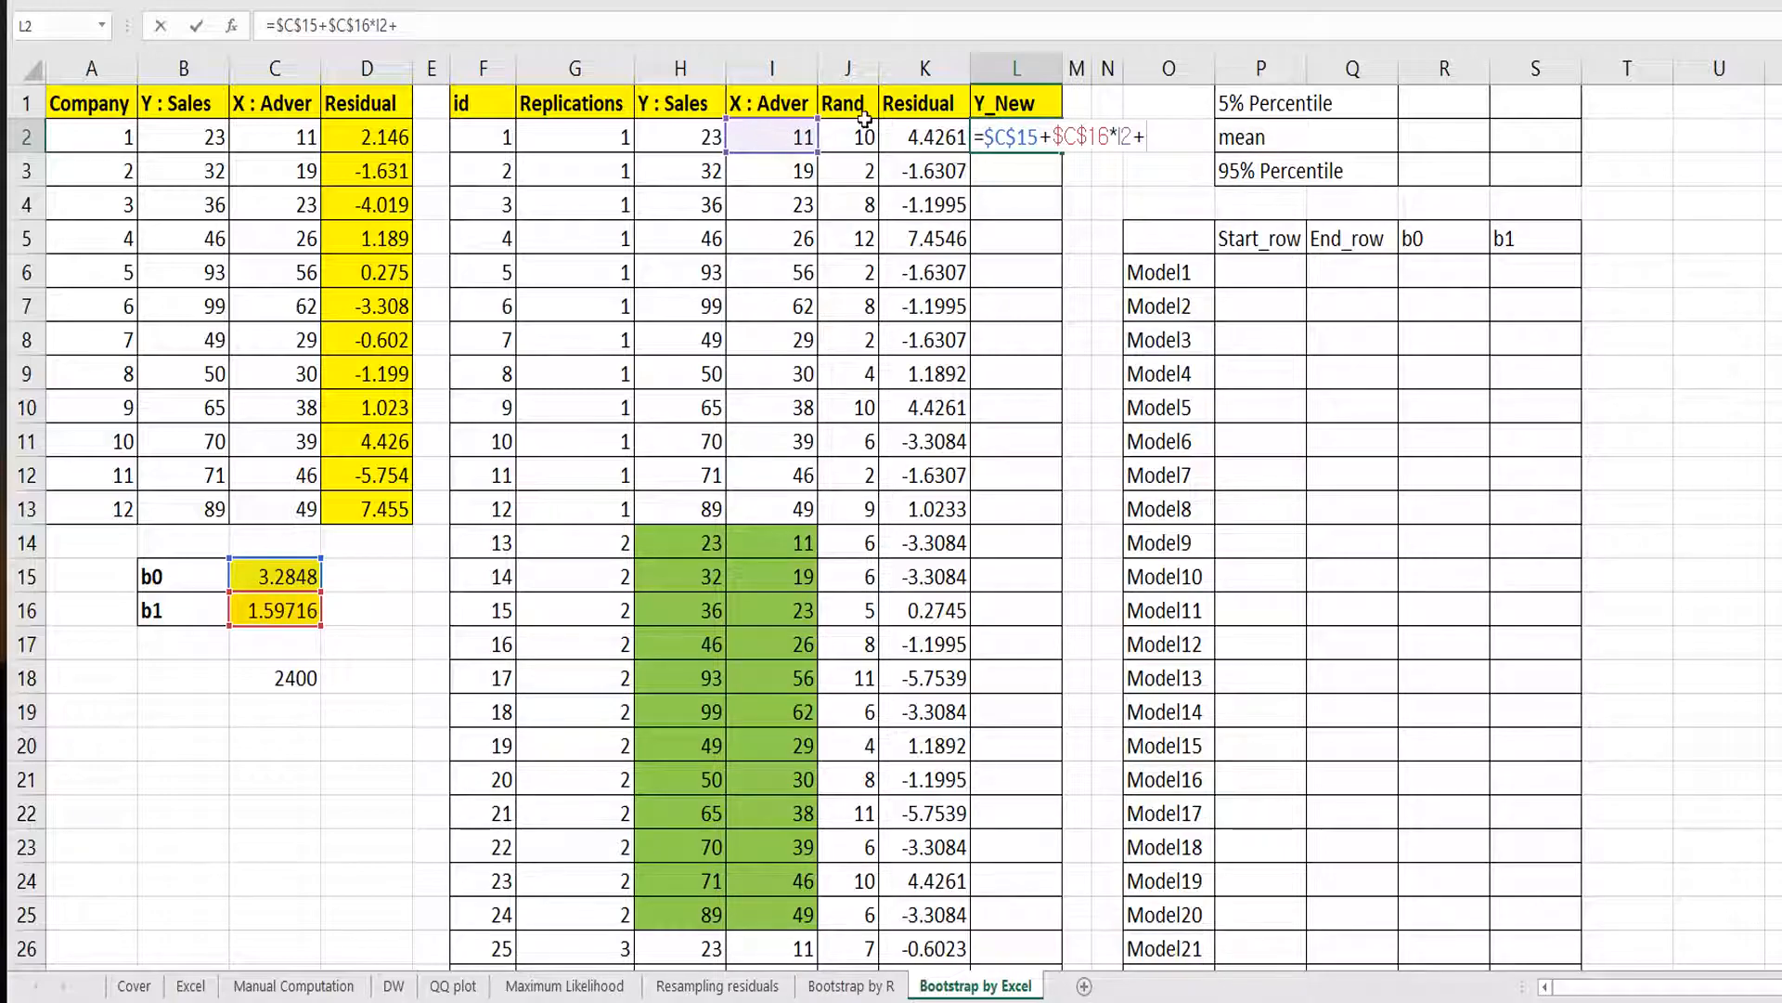
{"action": "left_click", "coordinate": [902, 127]}
{"action": "key", "text": "Return"}
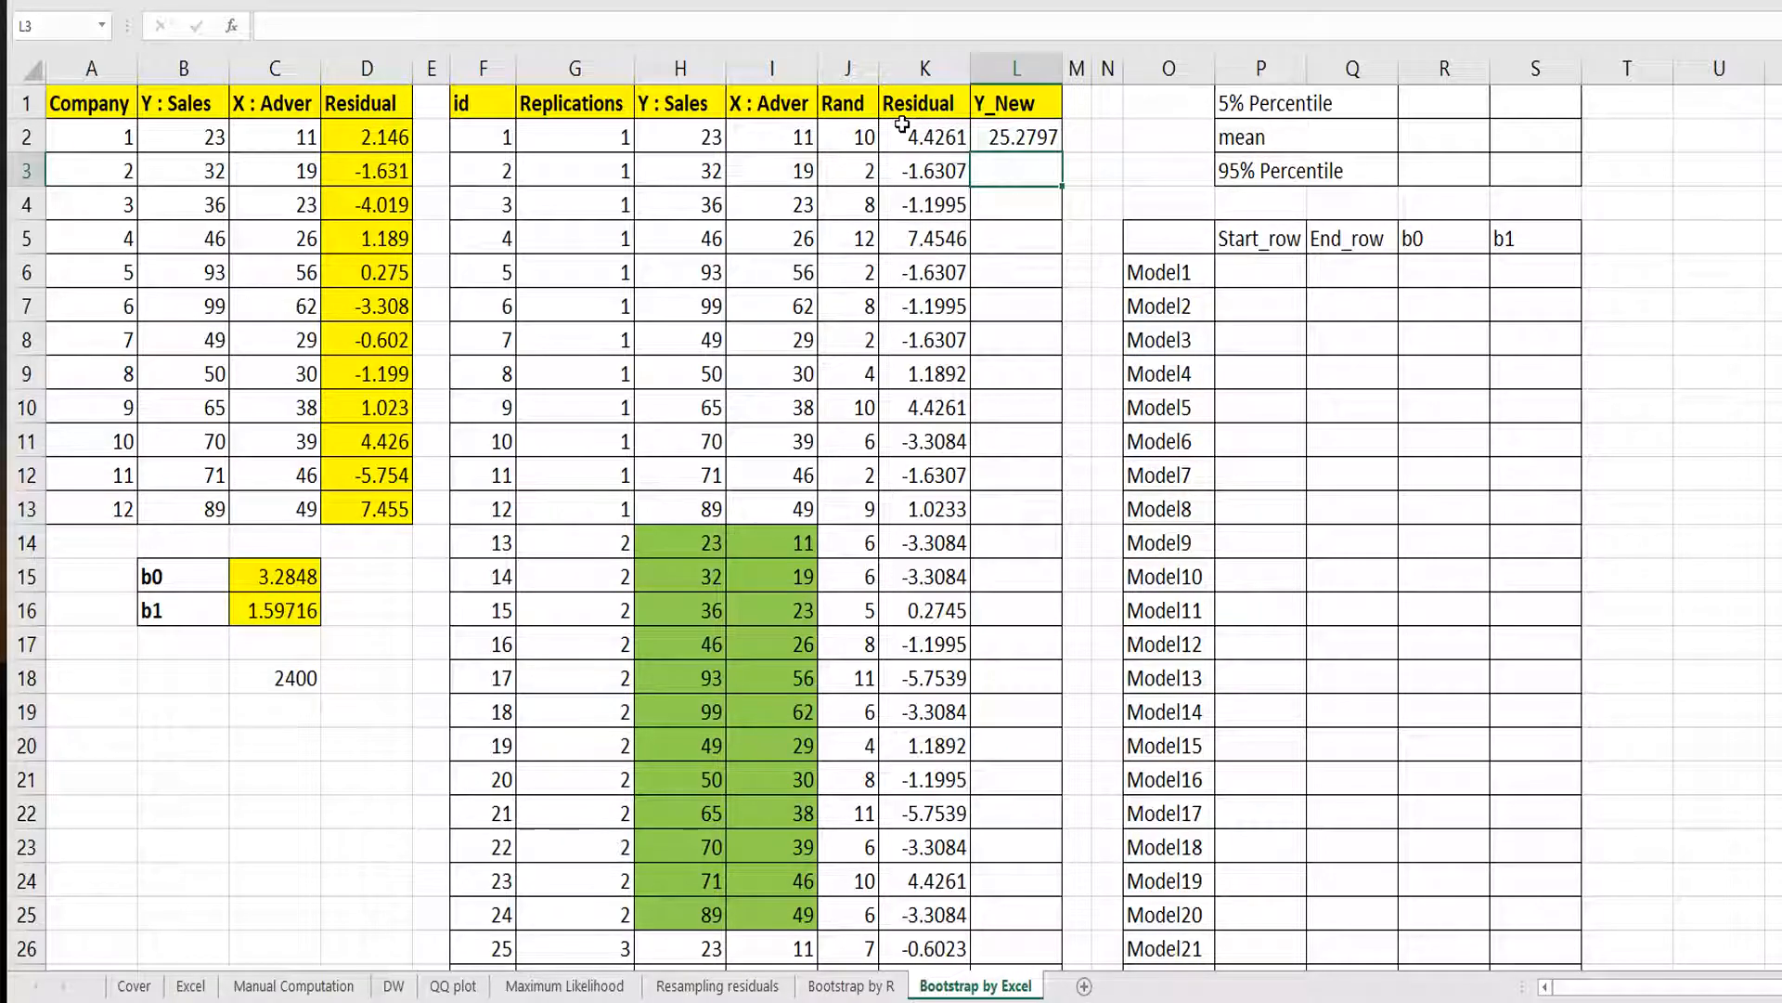
Fill the Y_New formula down column L and check a copied formula.
{"action": "left_click", "coordinate": [1021, 136]}
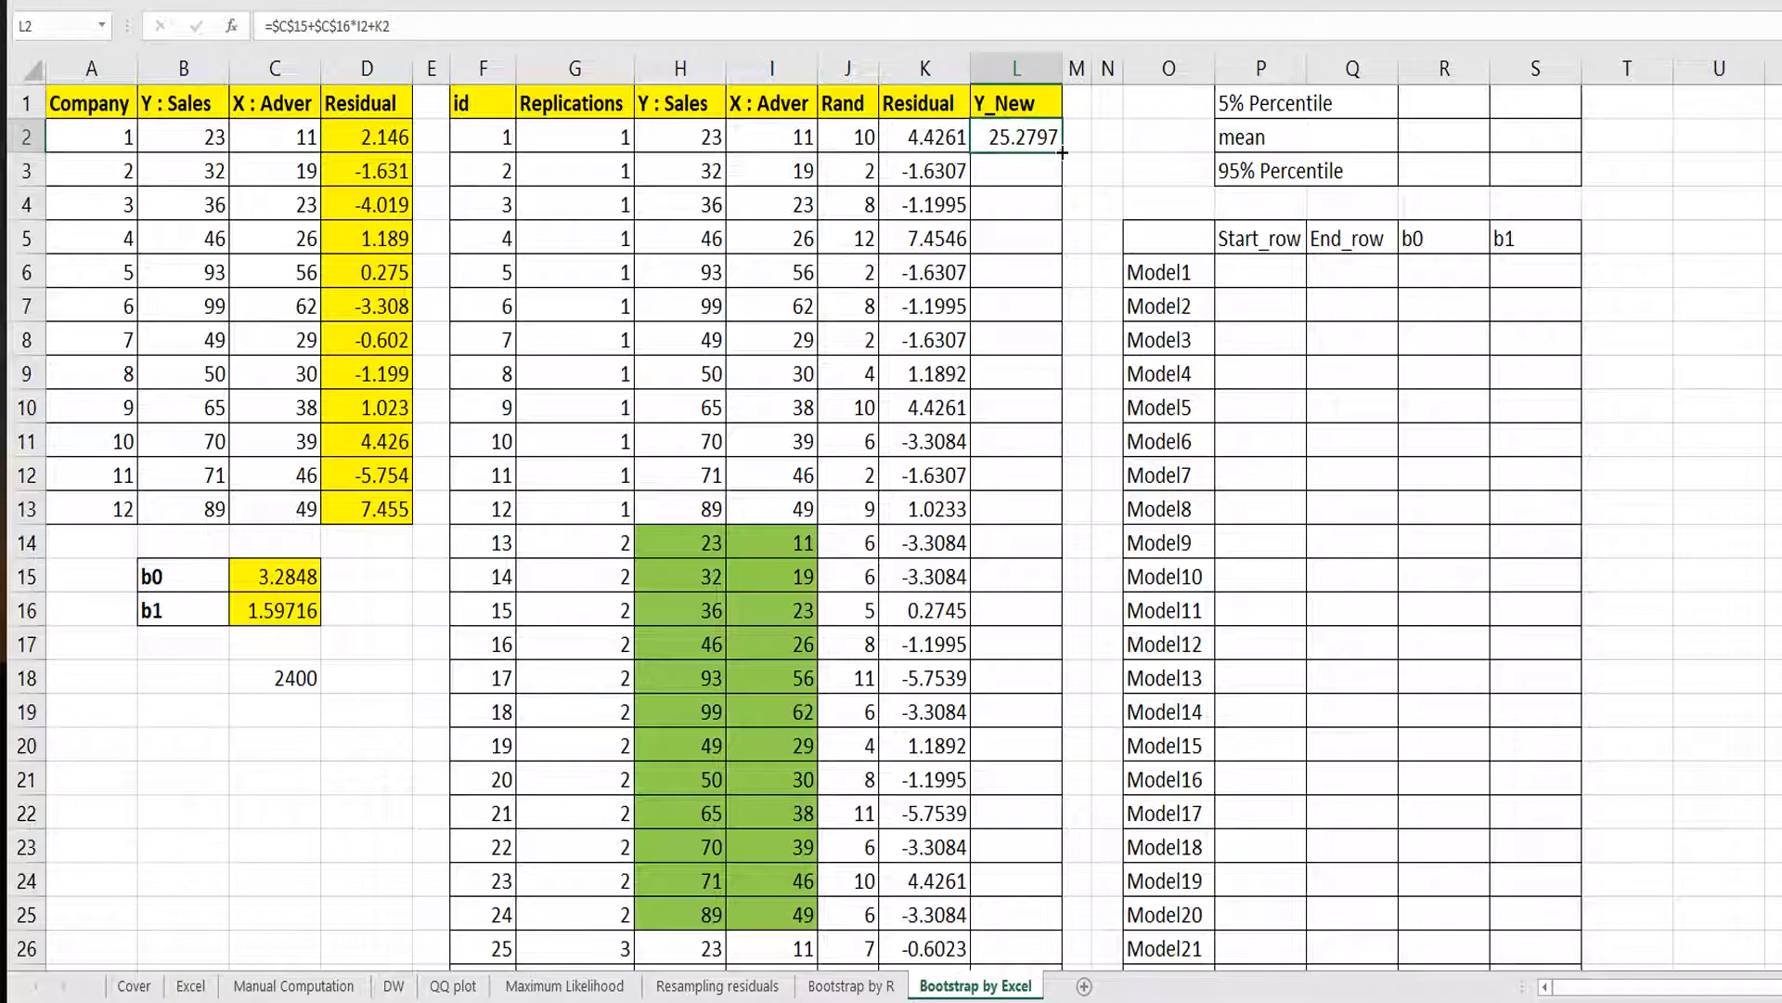
{"action": "double_click", "coordinate": [1061, 186]}
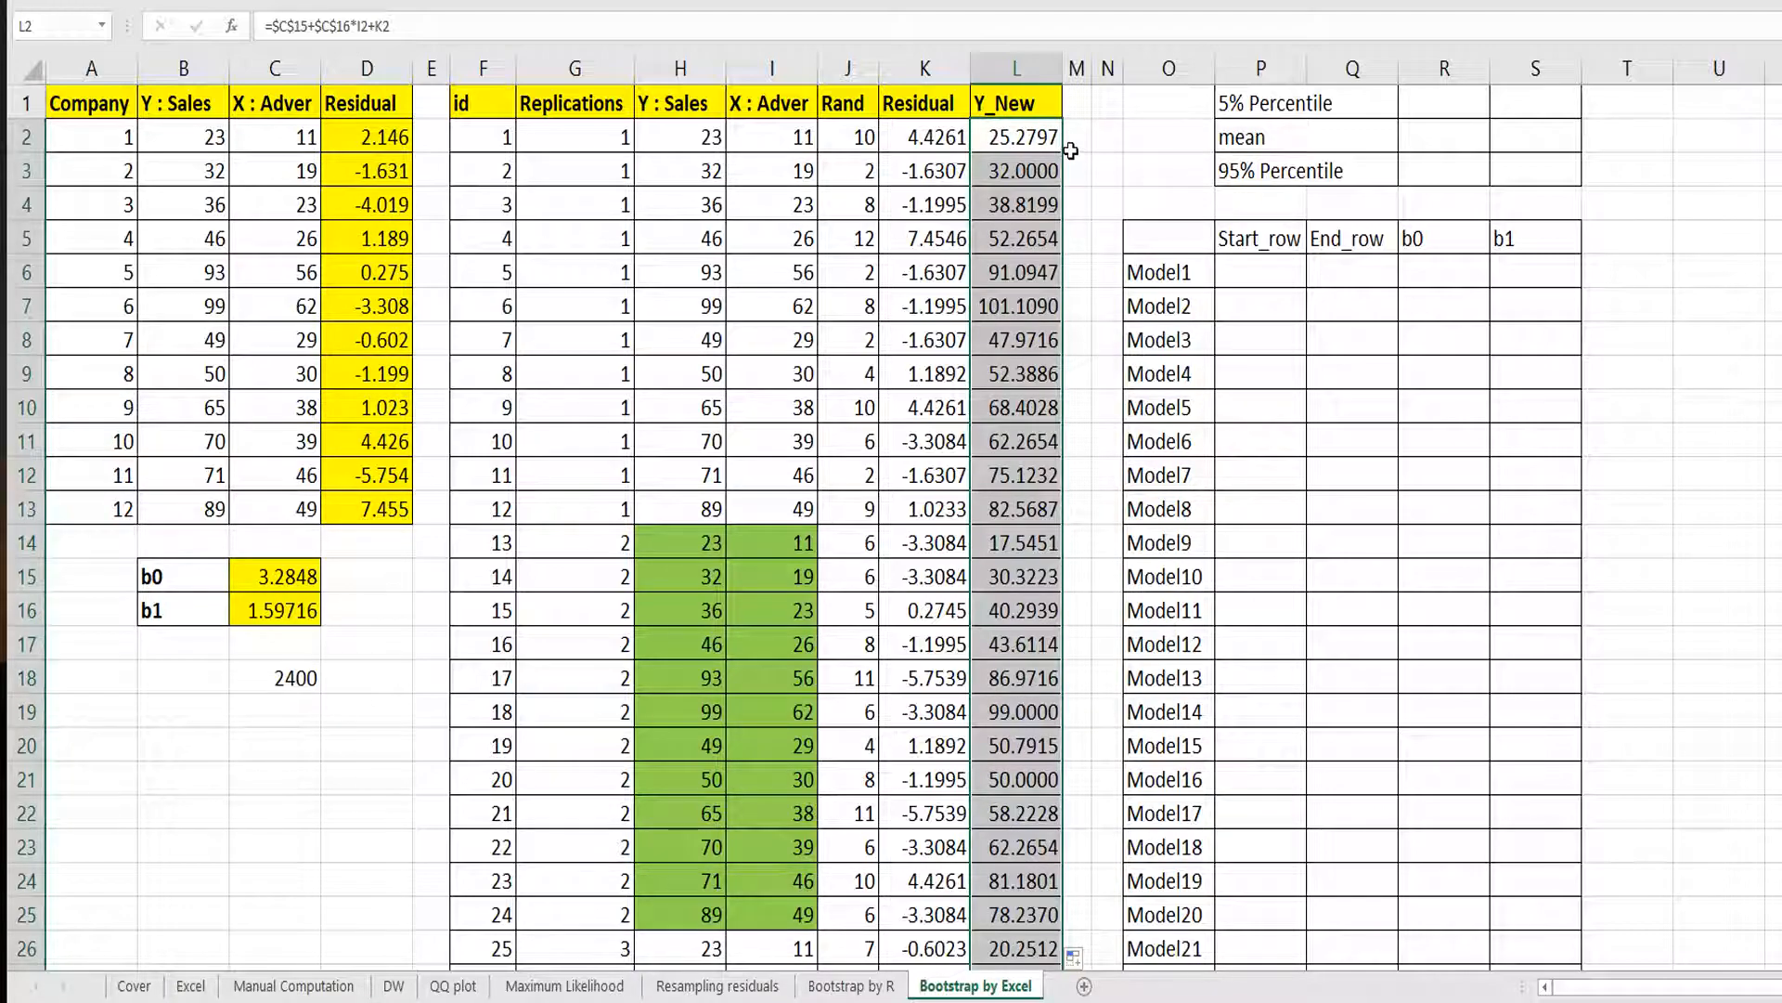
{"action": "left_click", "coordinate": [1032, 345]}
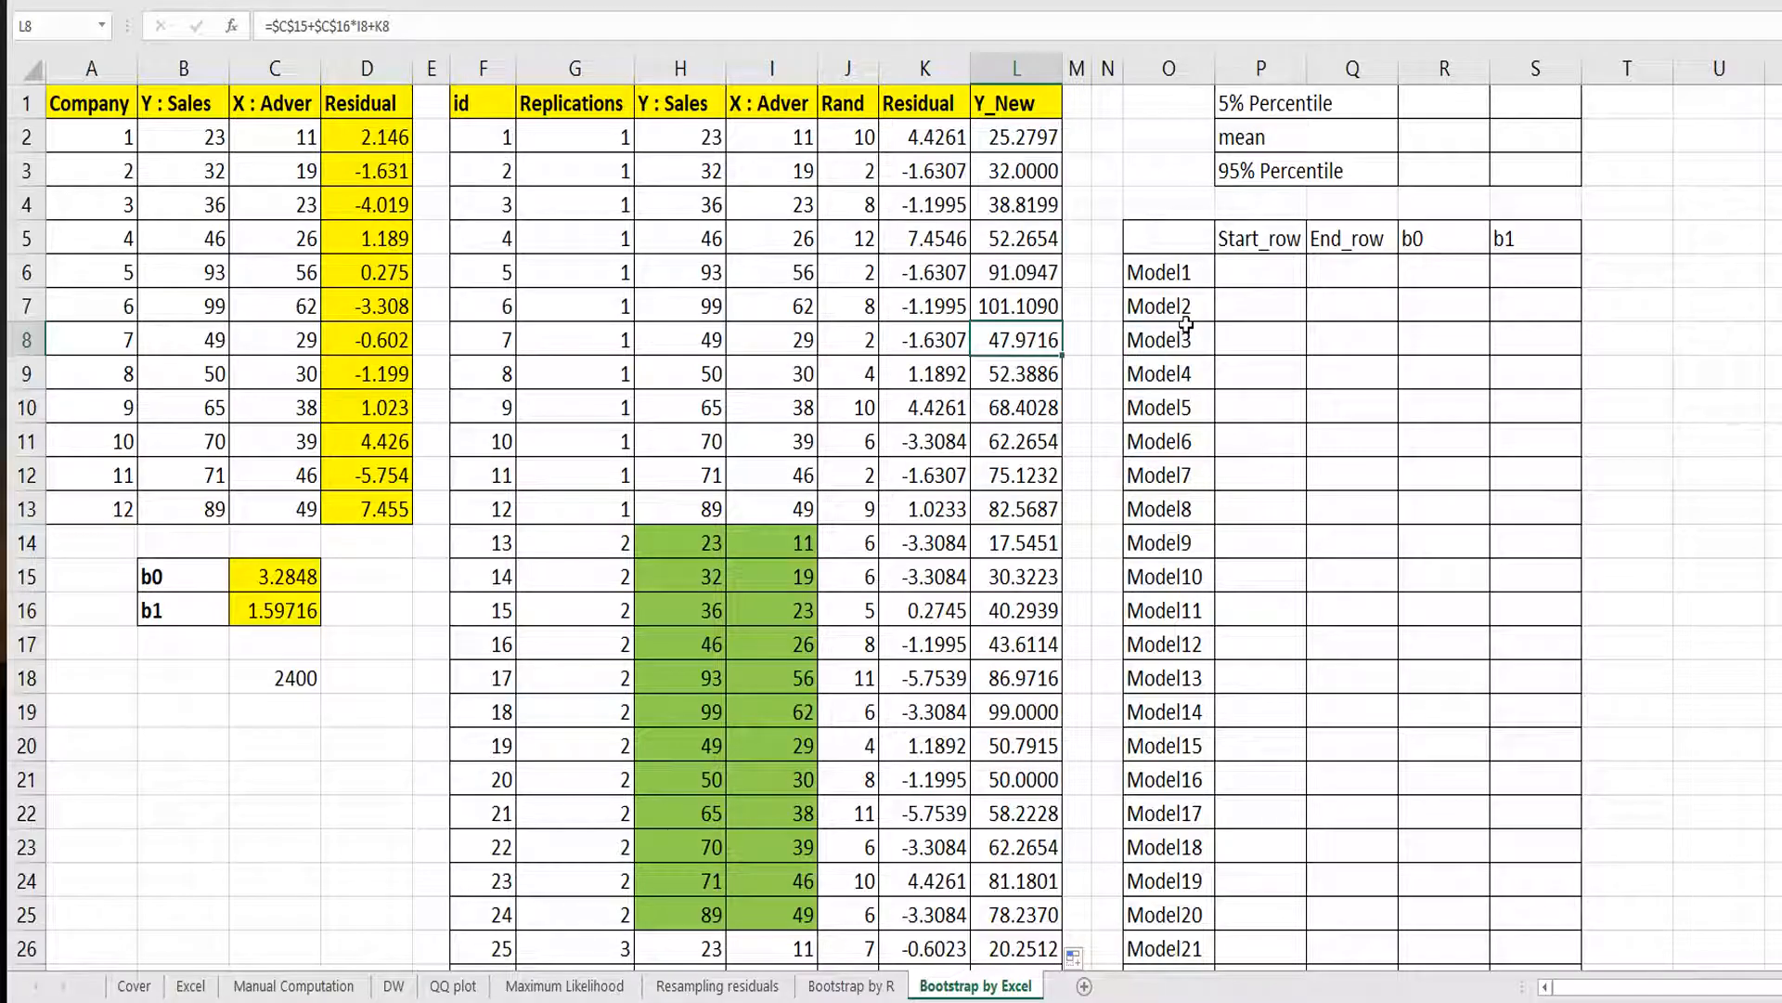
Examine the Adver and Y_New columns for the first and second replications.
{"action": "left_click_drag", "start_coordinate": [1021, 500], "coordinate": [576, 103]}
{"action": "left_click", "coordinate": [758, 346]}
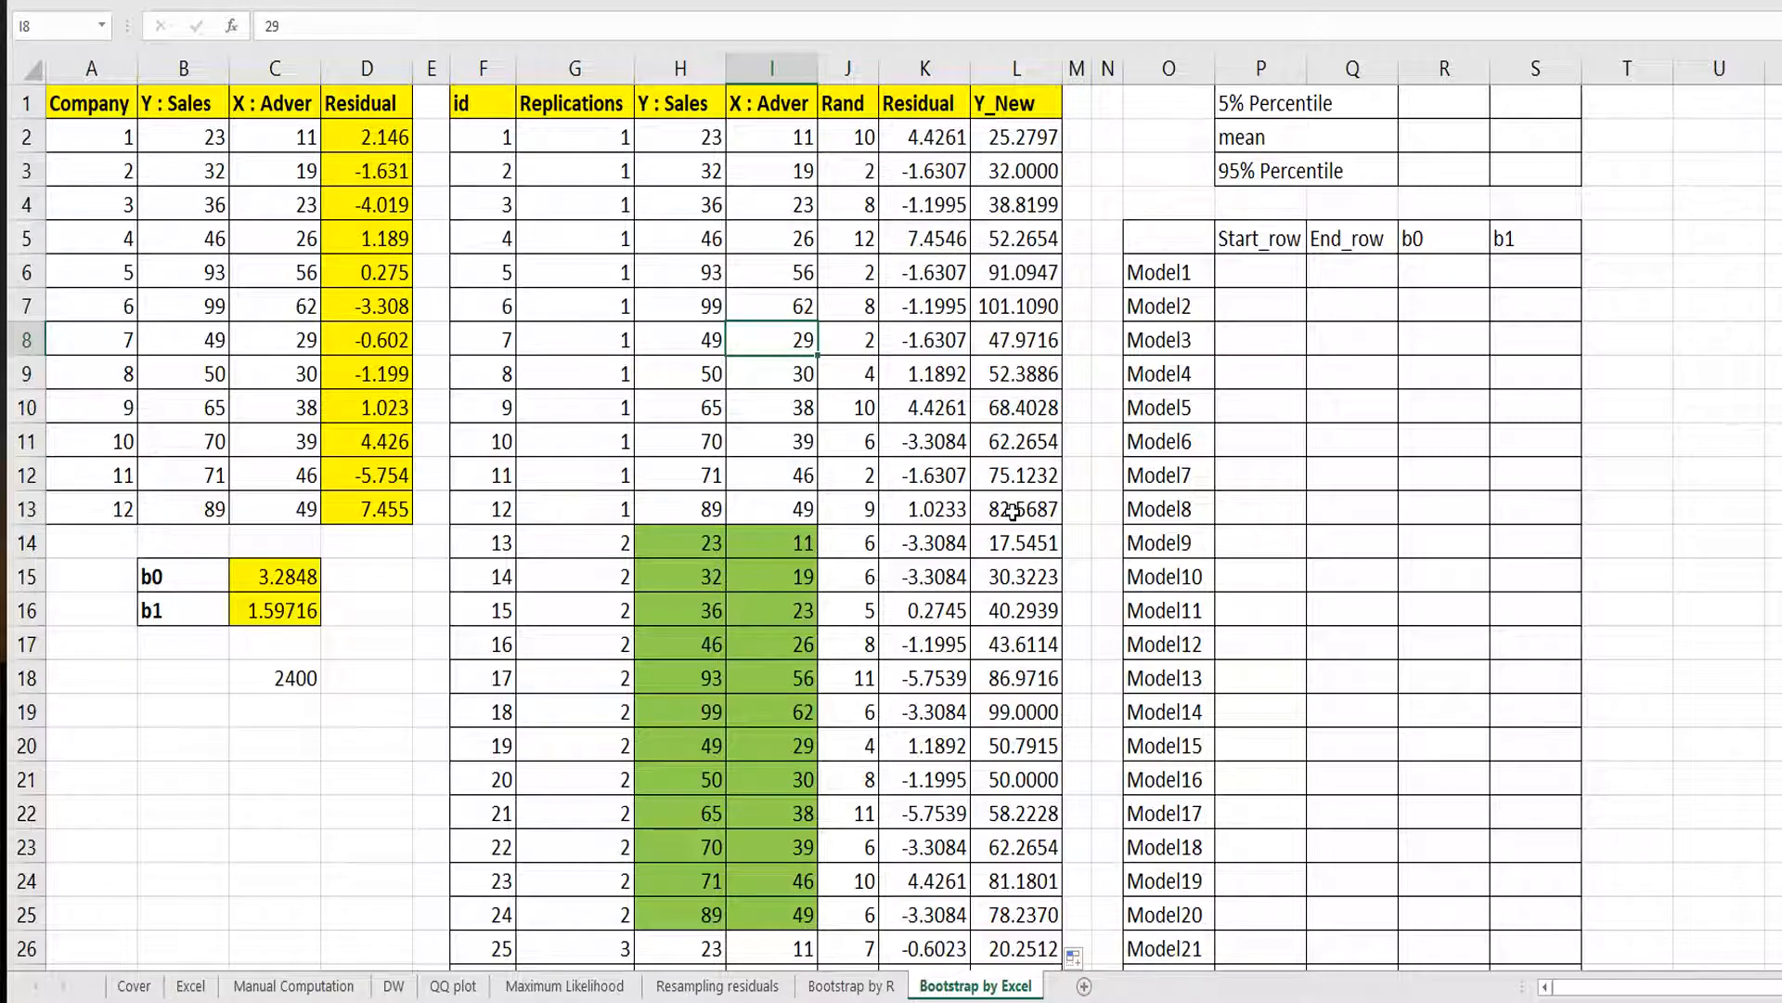
{"action": "left_click_drag", "start_coordinate": [1014, 511], "coordinate": [1016, 104]}
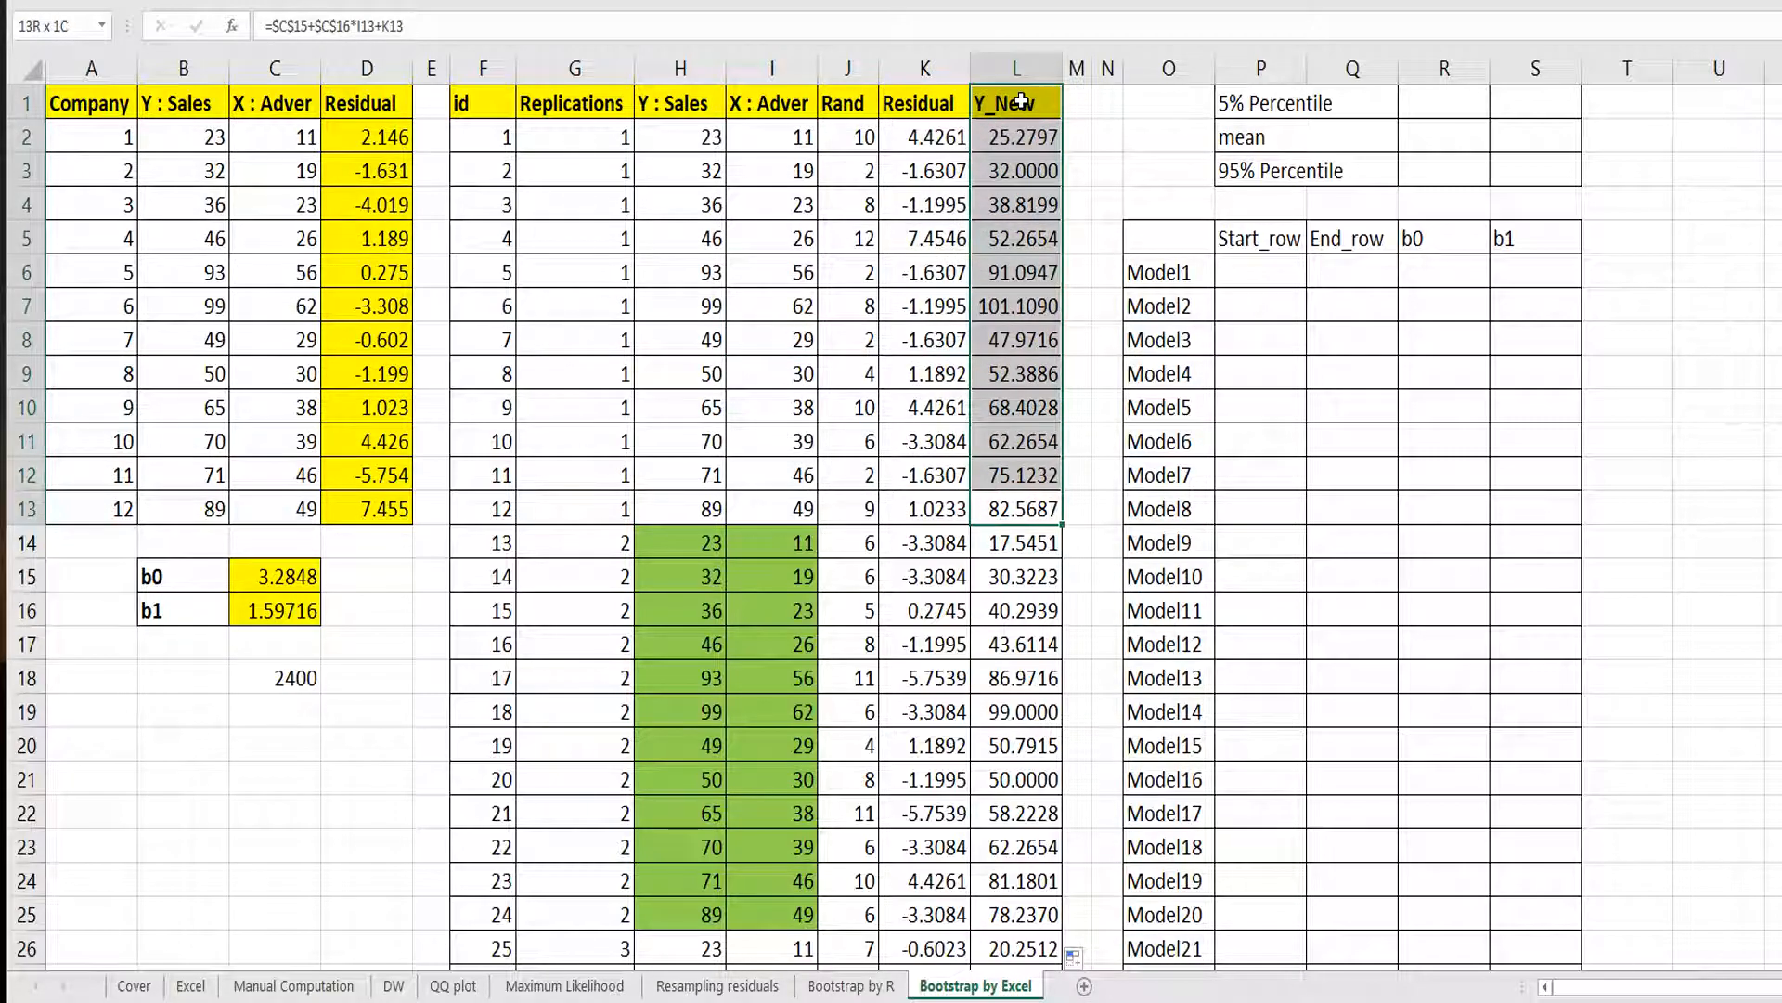
{"action": "left_click_drag", "start_coordinate": [768, 103], "coordinate": [767, 509]}
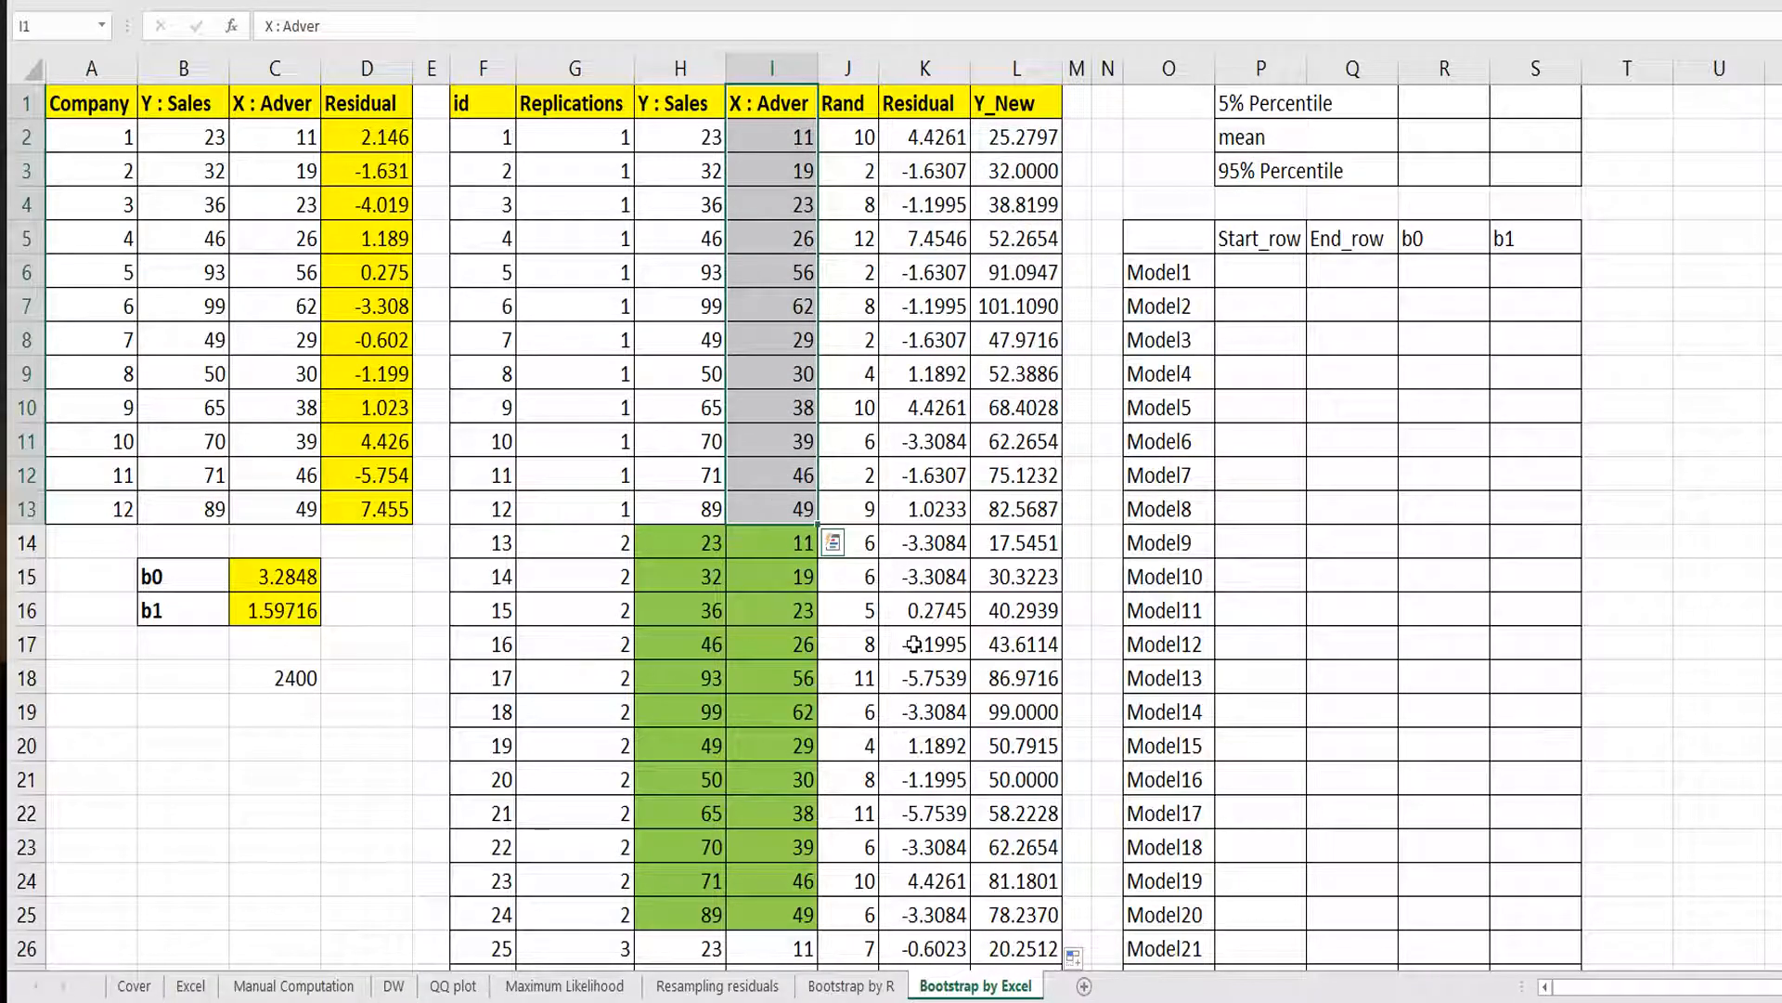
{"action": "left_click", "coordinate": [1016, 543]}
{"action": "left_click_drag", "start_coordinate": [1017, 543], "coordinate": [1016, 914]}
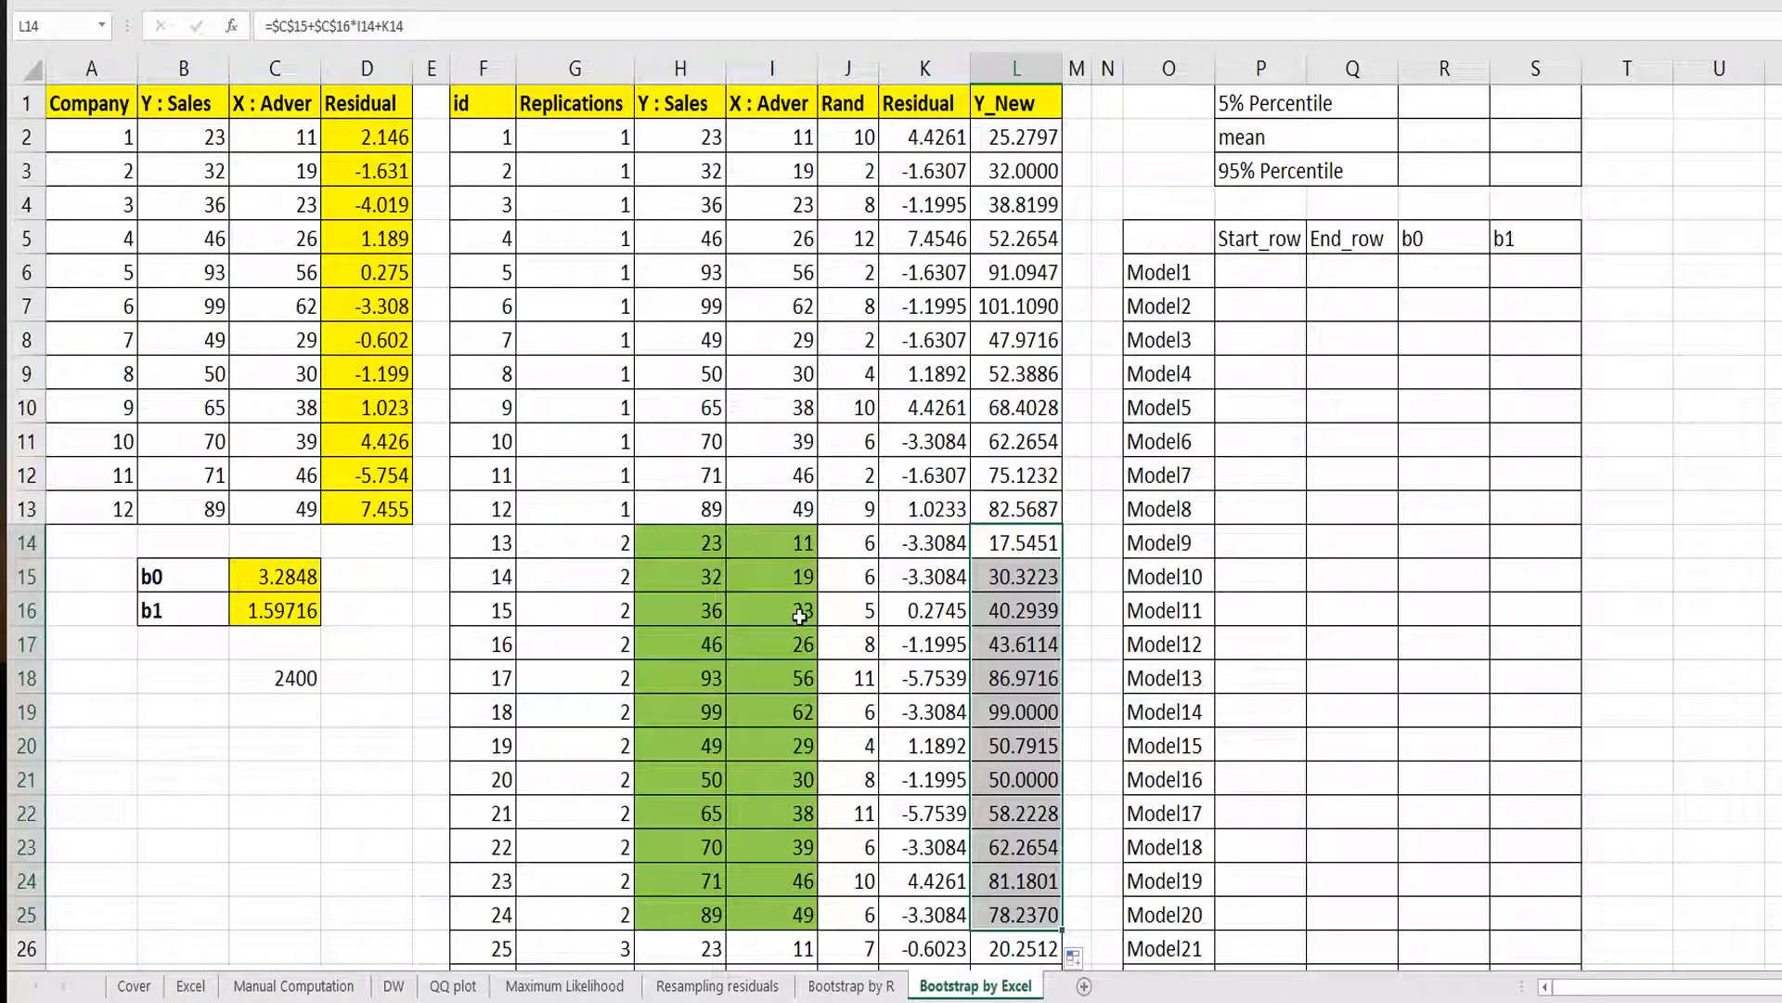
{"action": "left_click_drag", "start_coordinate": [793, 543], "coordinate": [806, 905]}
{"action": "left_click_drag", "start_coordinate": [1272, 385], "coordinate": [1273, 350]}
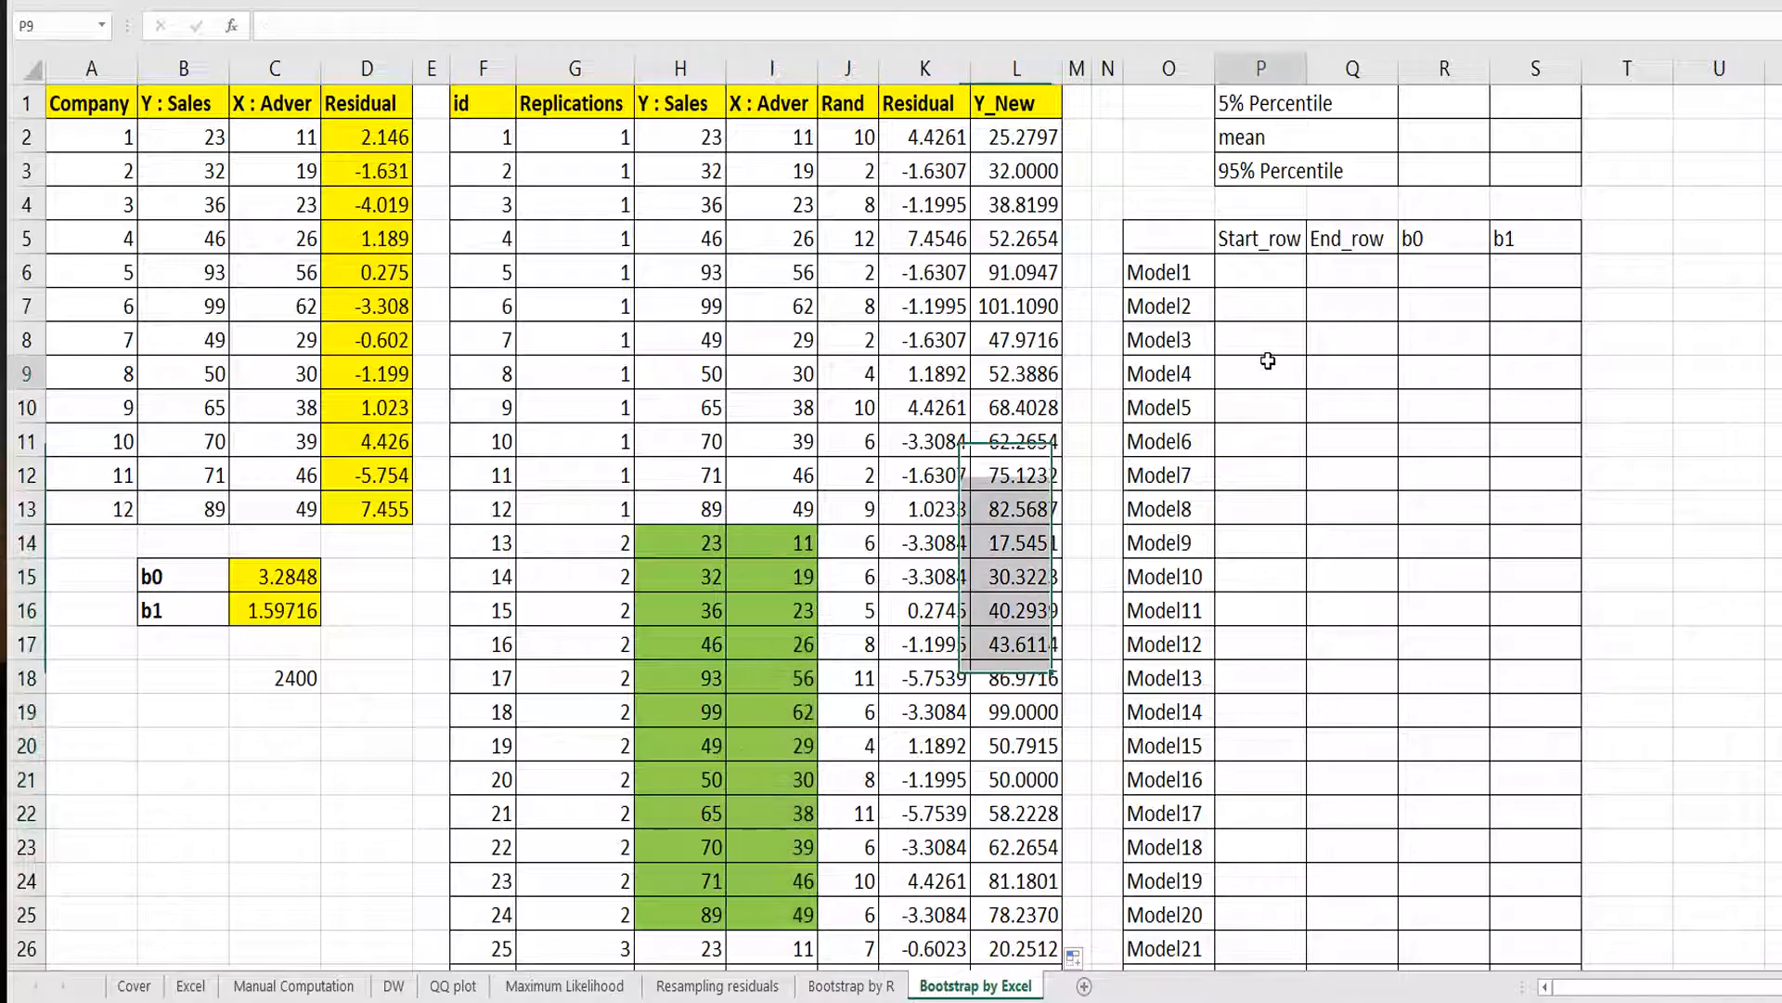
Scroll down through the Model list beside the replications.
{"action": "left_click", "coordinate": [1258, 272]}
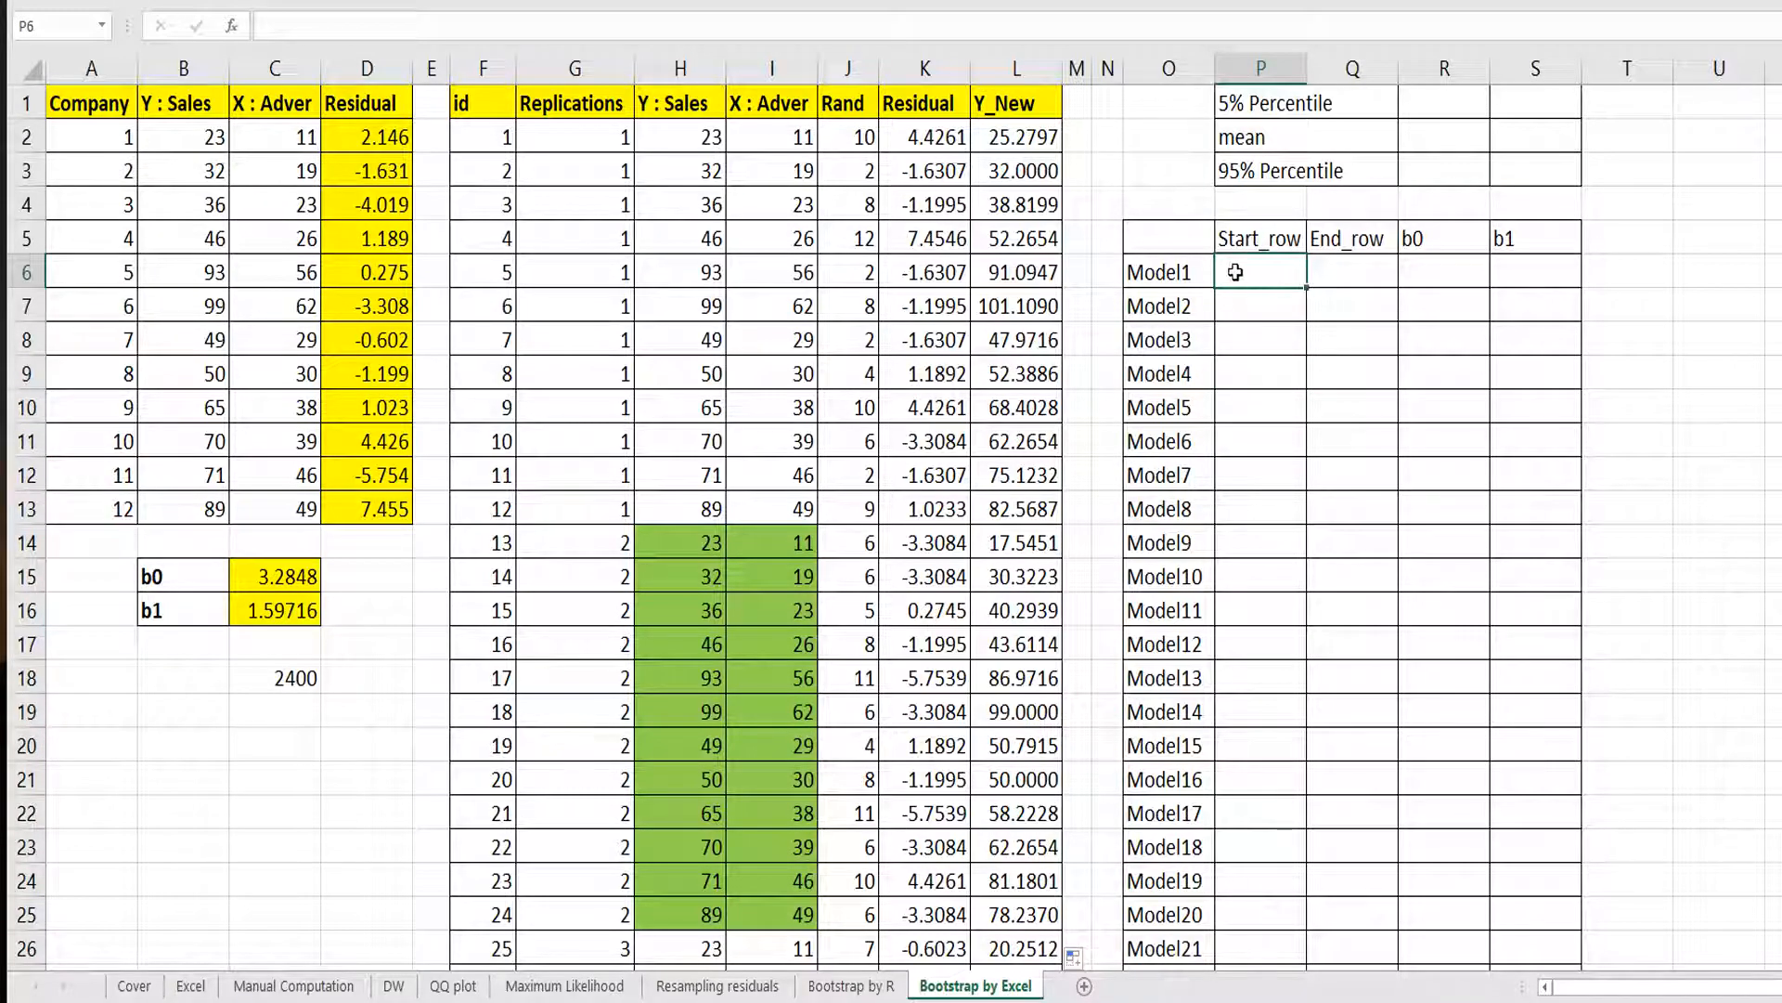
{"action": "left_click", "coordinate": [1190, 271]}
{"action": "scroll", "coordinate": [1231, 708], "scroll_direction": "down", "scroll_amount": 8}
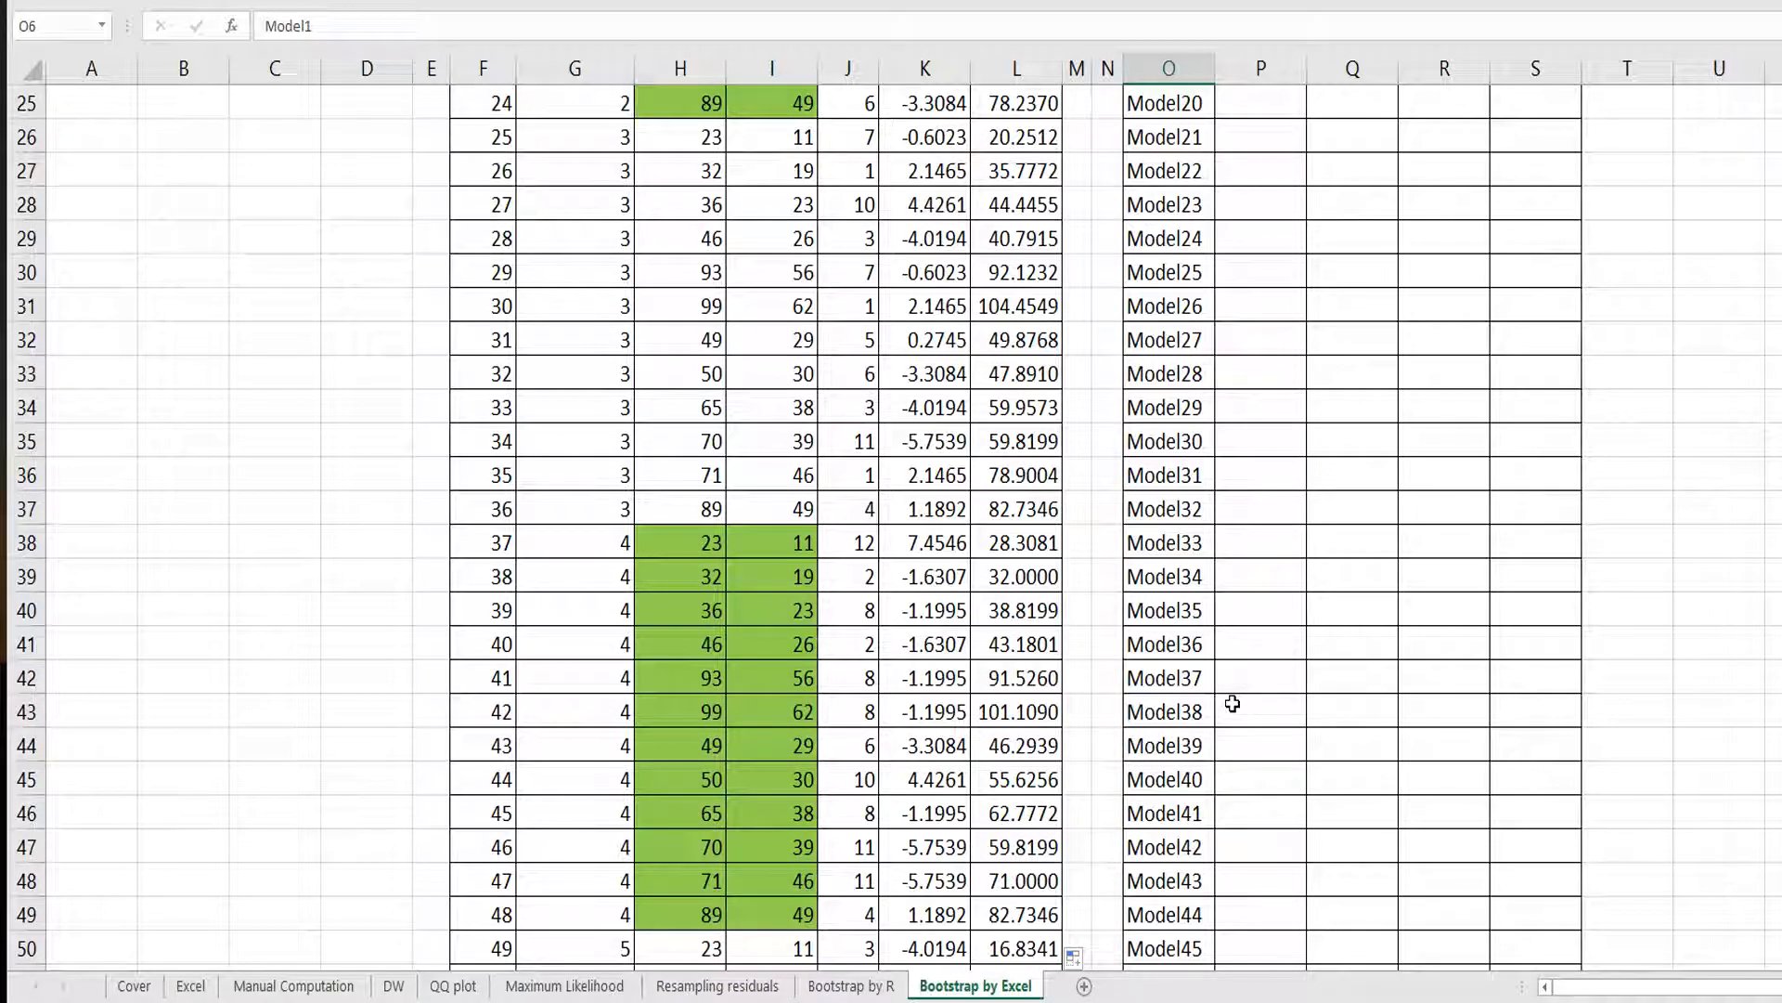
{"action": "scroll", "coordinate": [1232, 704], "scroll_direction": "down", "scroll_amount": 16}
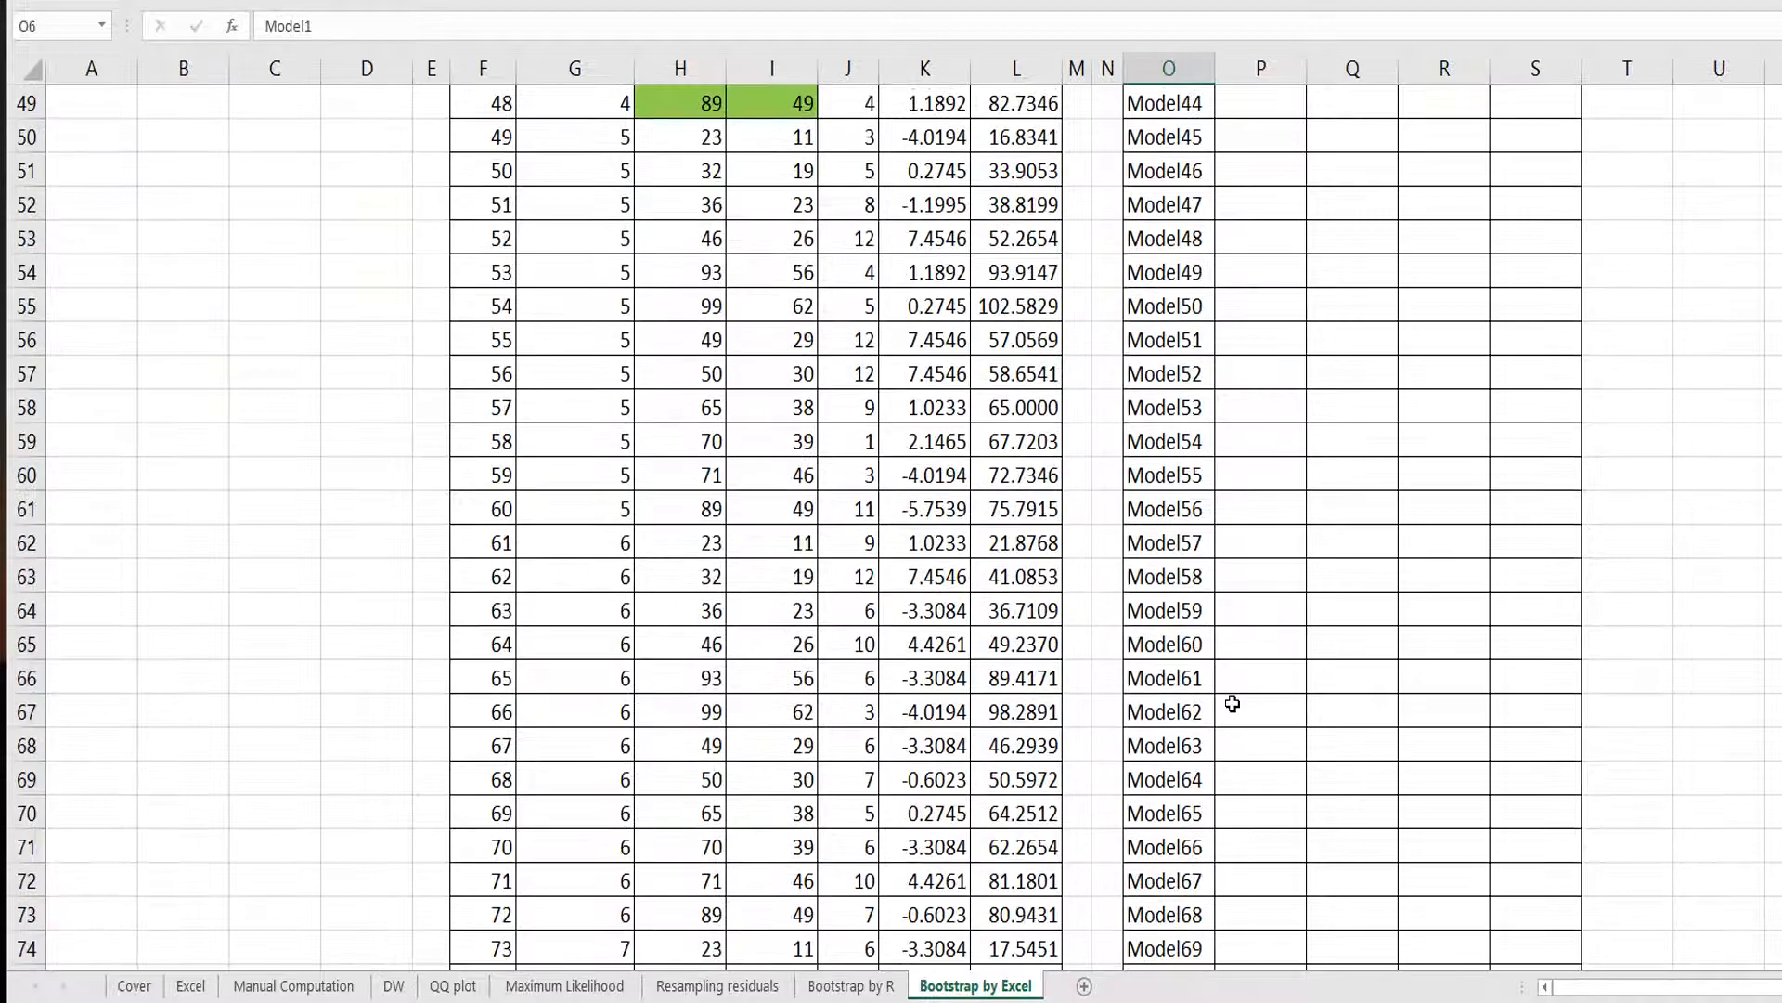
{"action": "scroll", "coordinate": [1232, 703], "scroll_direction": "down", "scroll_amount": 20}
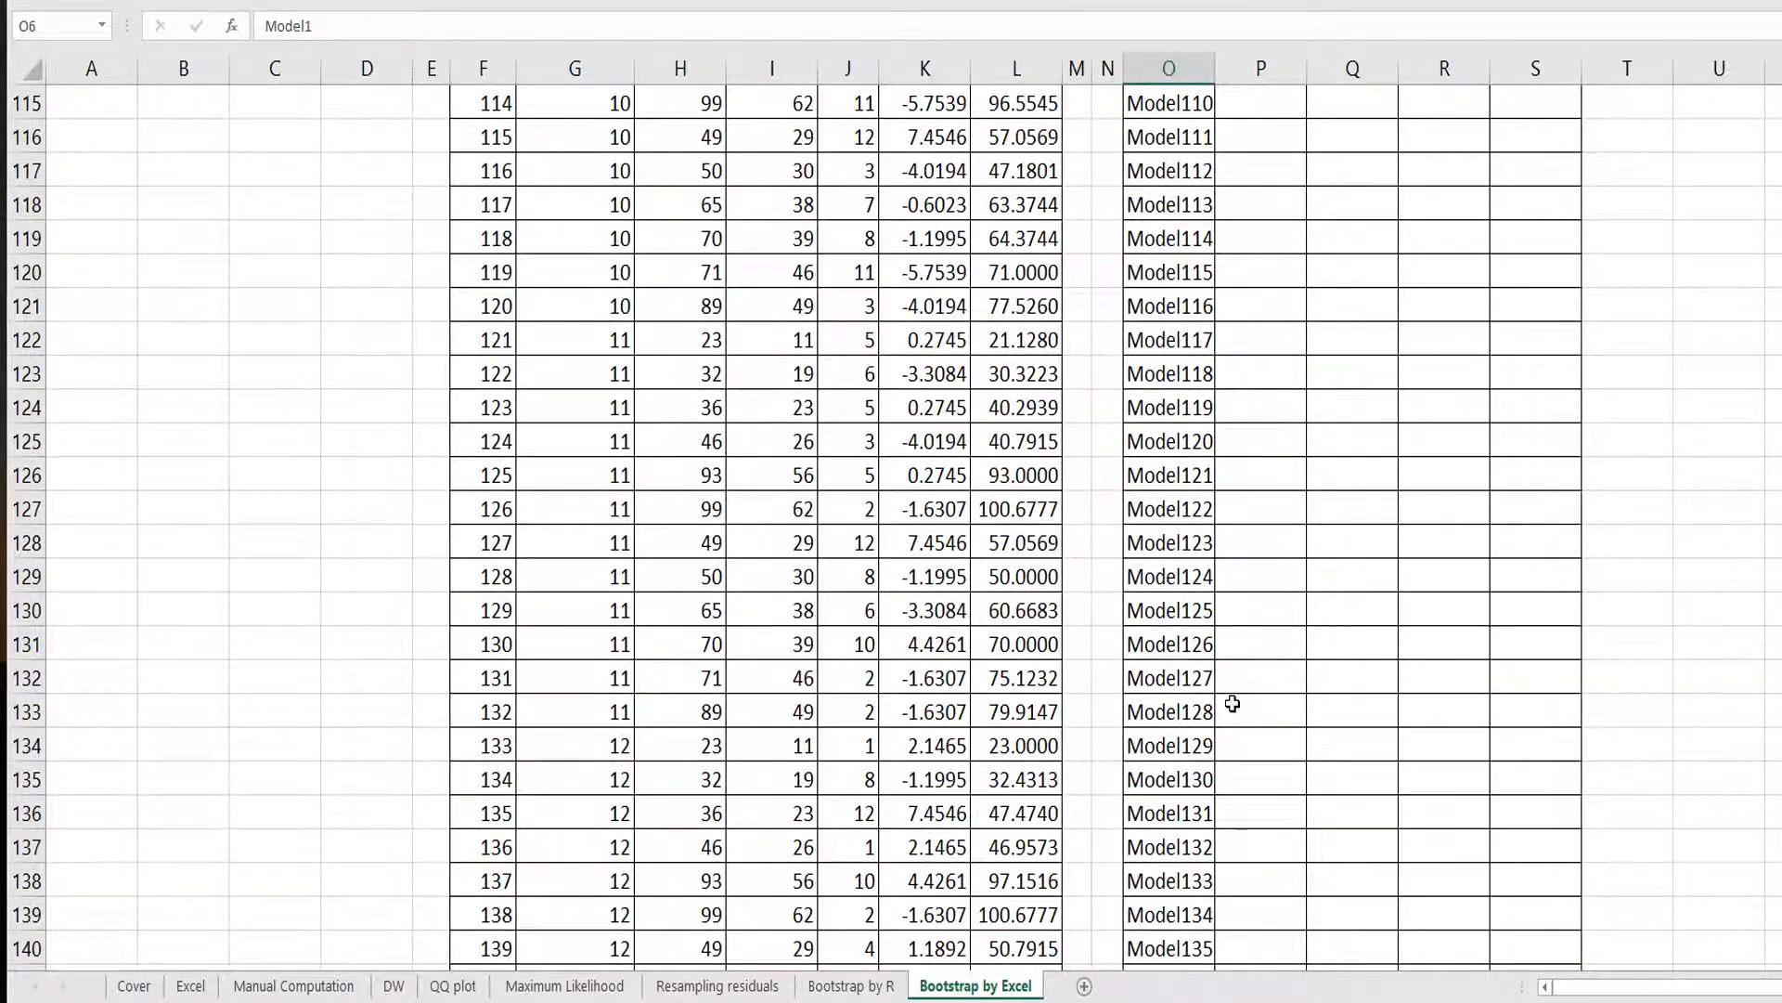
Check the last rows of the Model table down to Model200.
{"action": "scroll", "coordinate": [1232, 704], "scroll_direction": "down", "scroll_amount": 15}
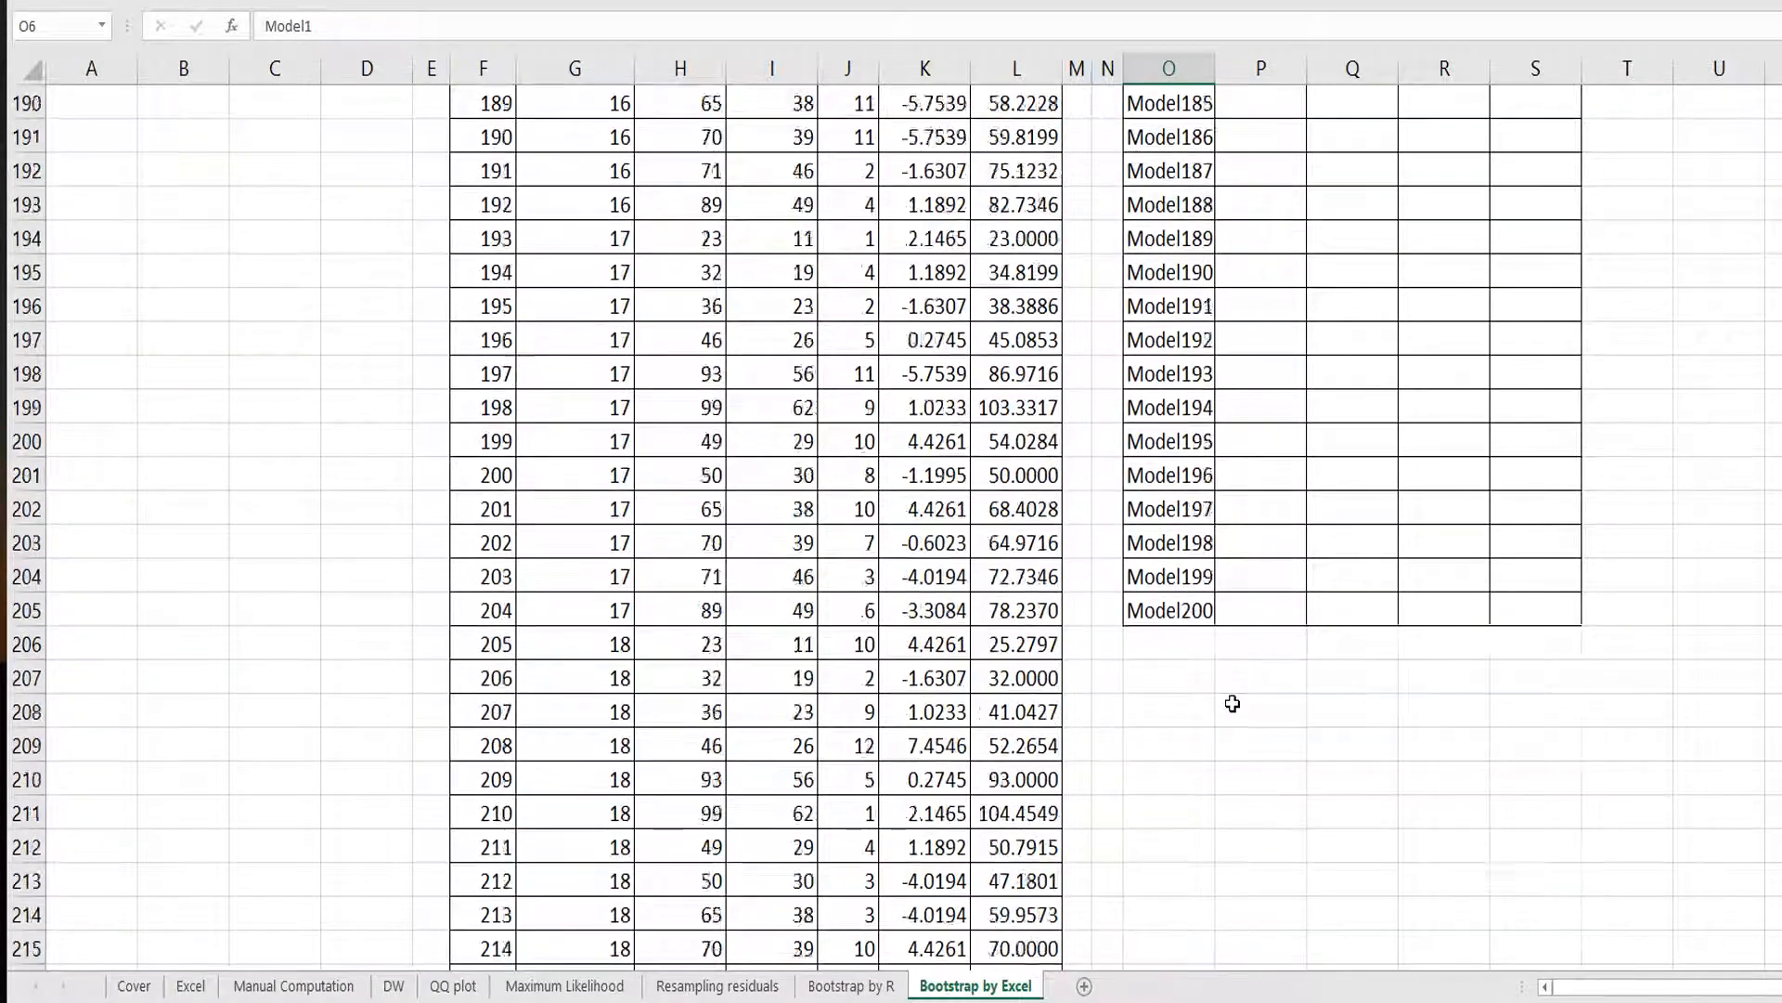
{"action": "left_click", "coordinate": [1193, 507]}
{"action": "left_click_drag", "start_coordinate": [1193, 508], "coordinate": [1492, 501]}
{"action": "scroll", "coordinate": [1492, 386], "scroll_direction": "up", "scroll_amount": 20}
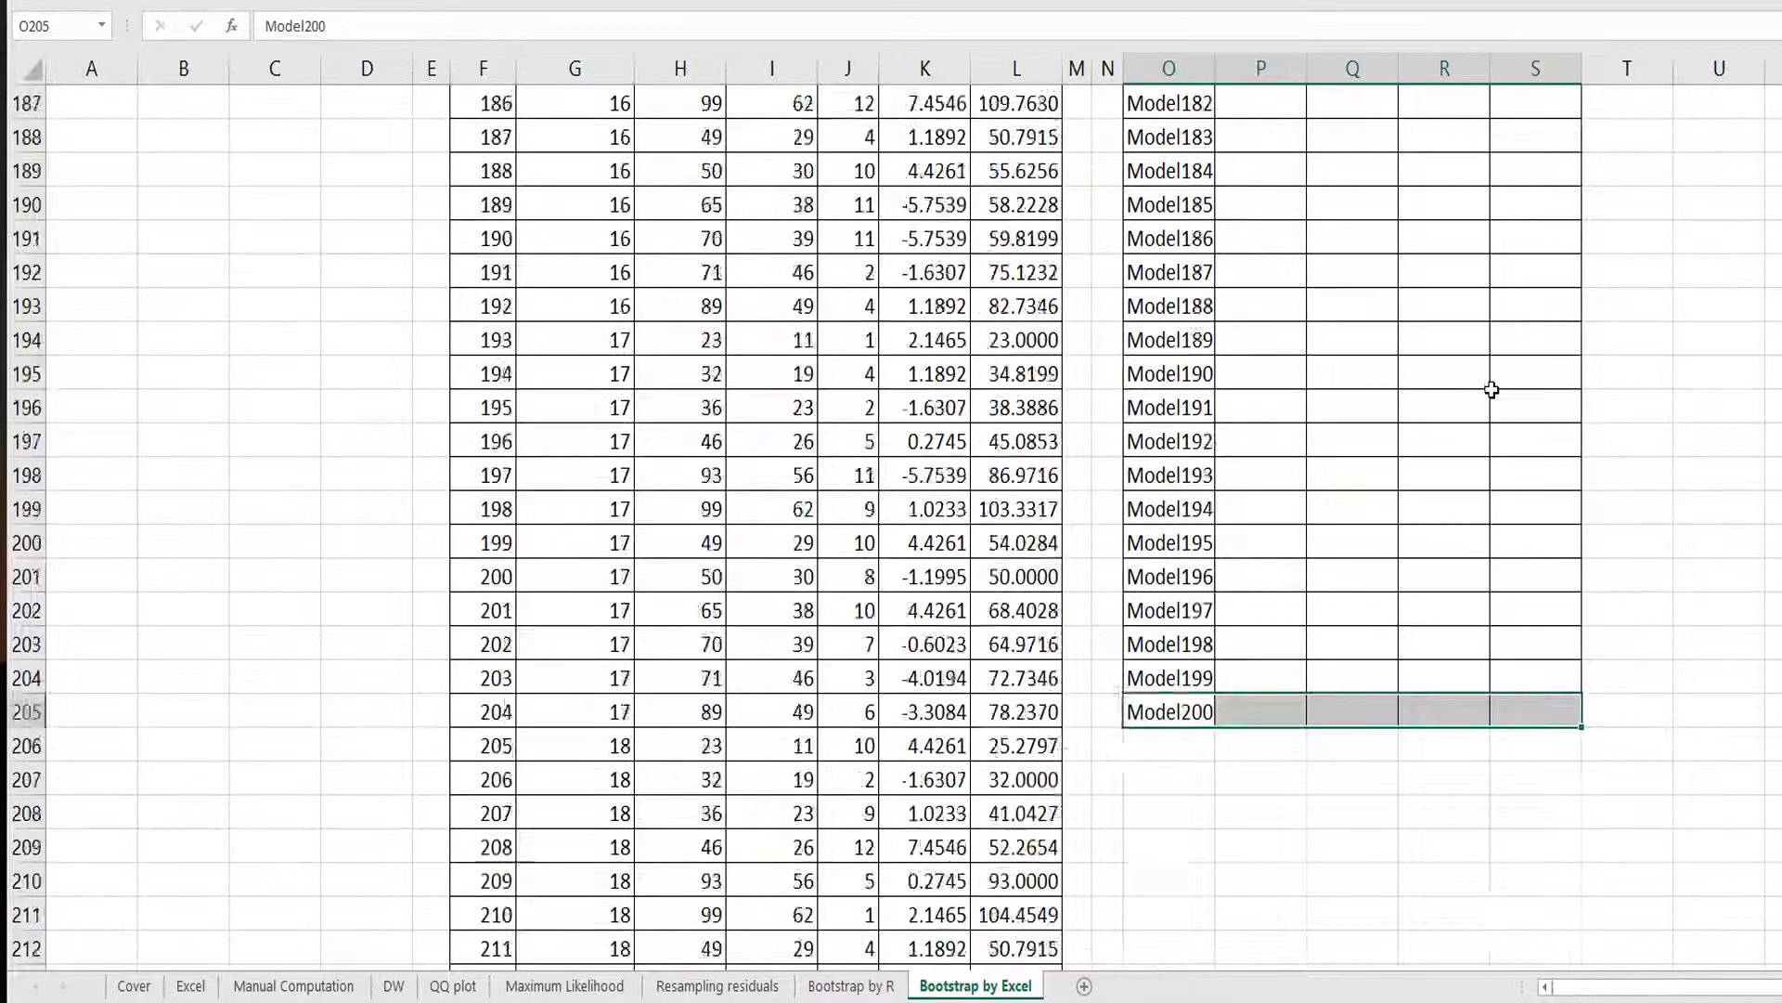
{"action": "scroll", "coordinate": [1490, 362], "scroll_direction": "up", "scroll_amount": 20}
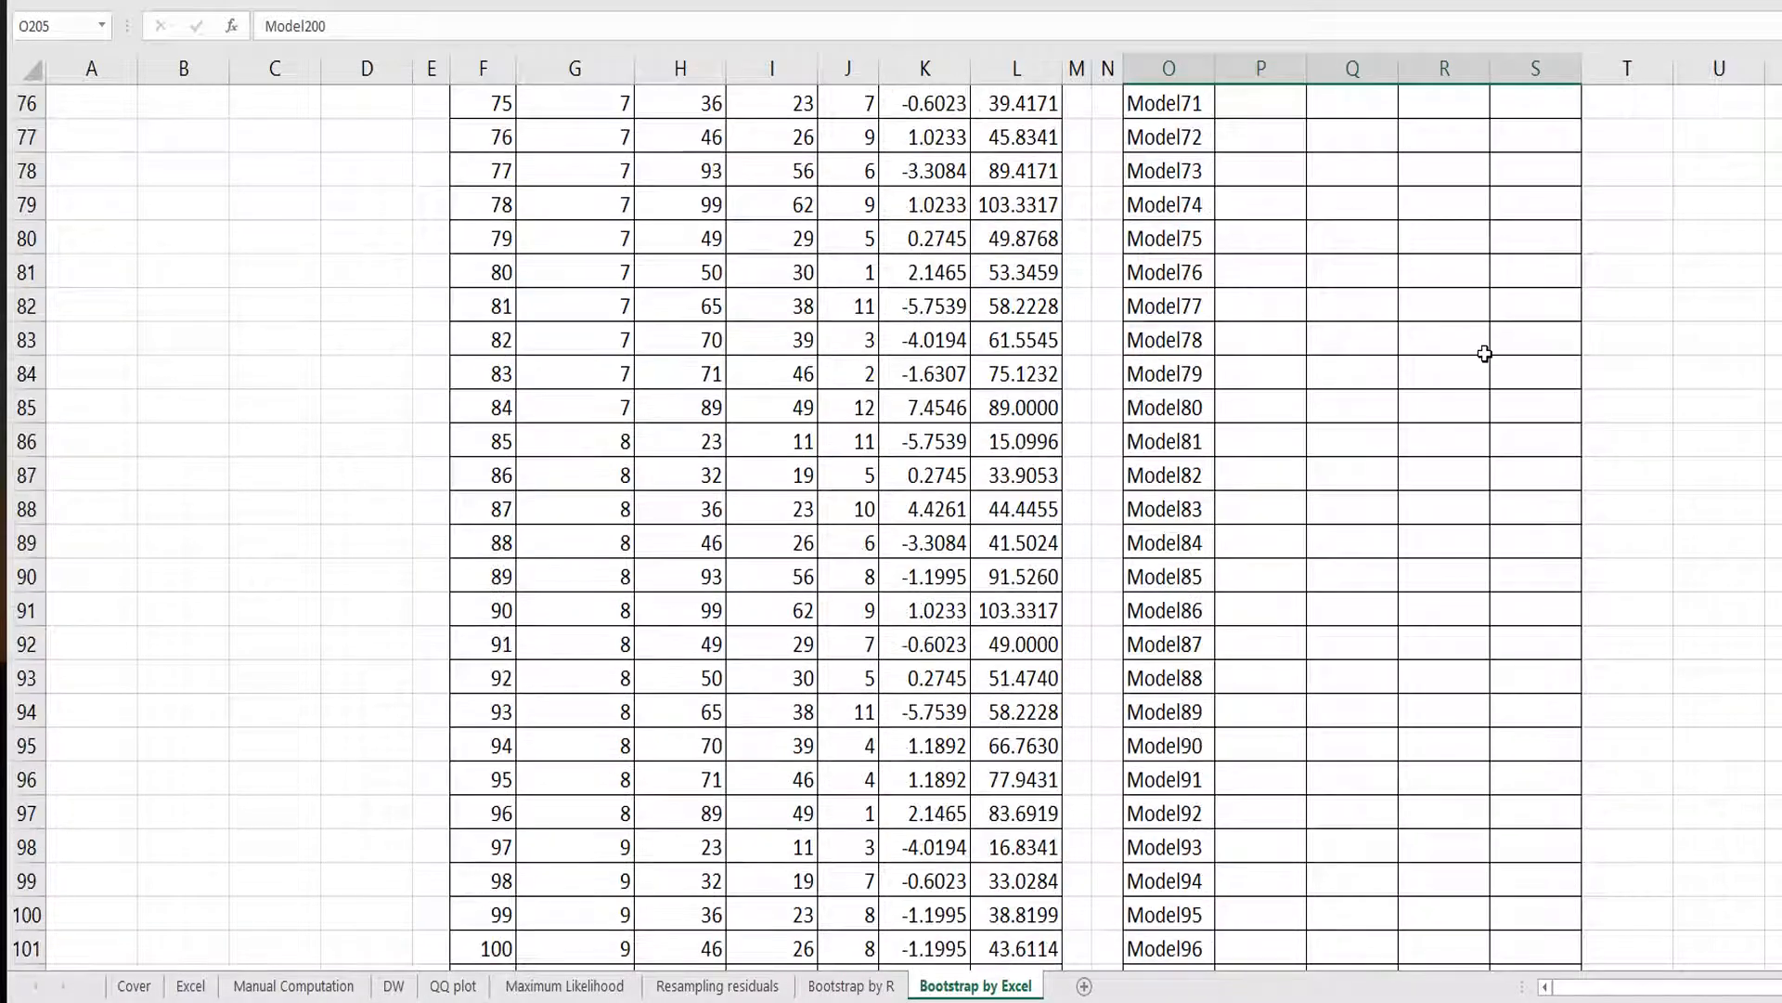
{"action": "scroll", "coordinate": [1484, 347], "scroll_direction": "up", "scroll_amount": 9}
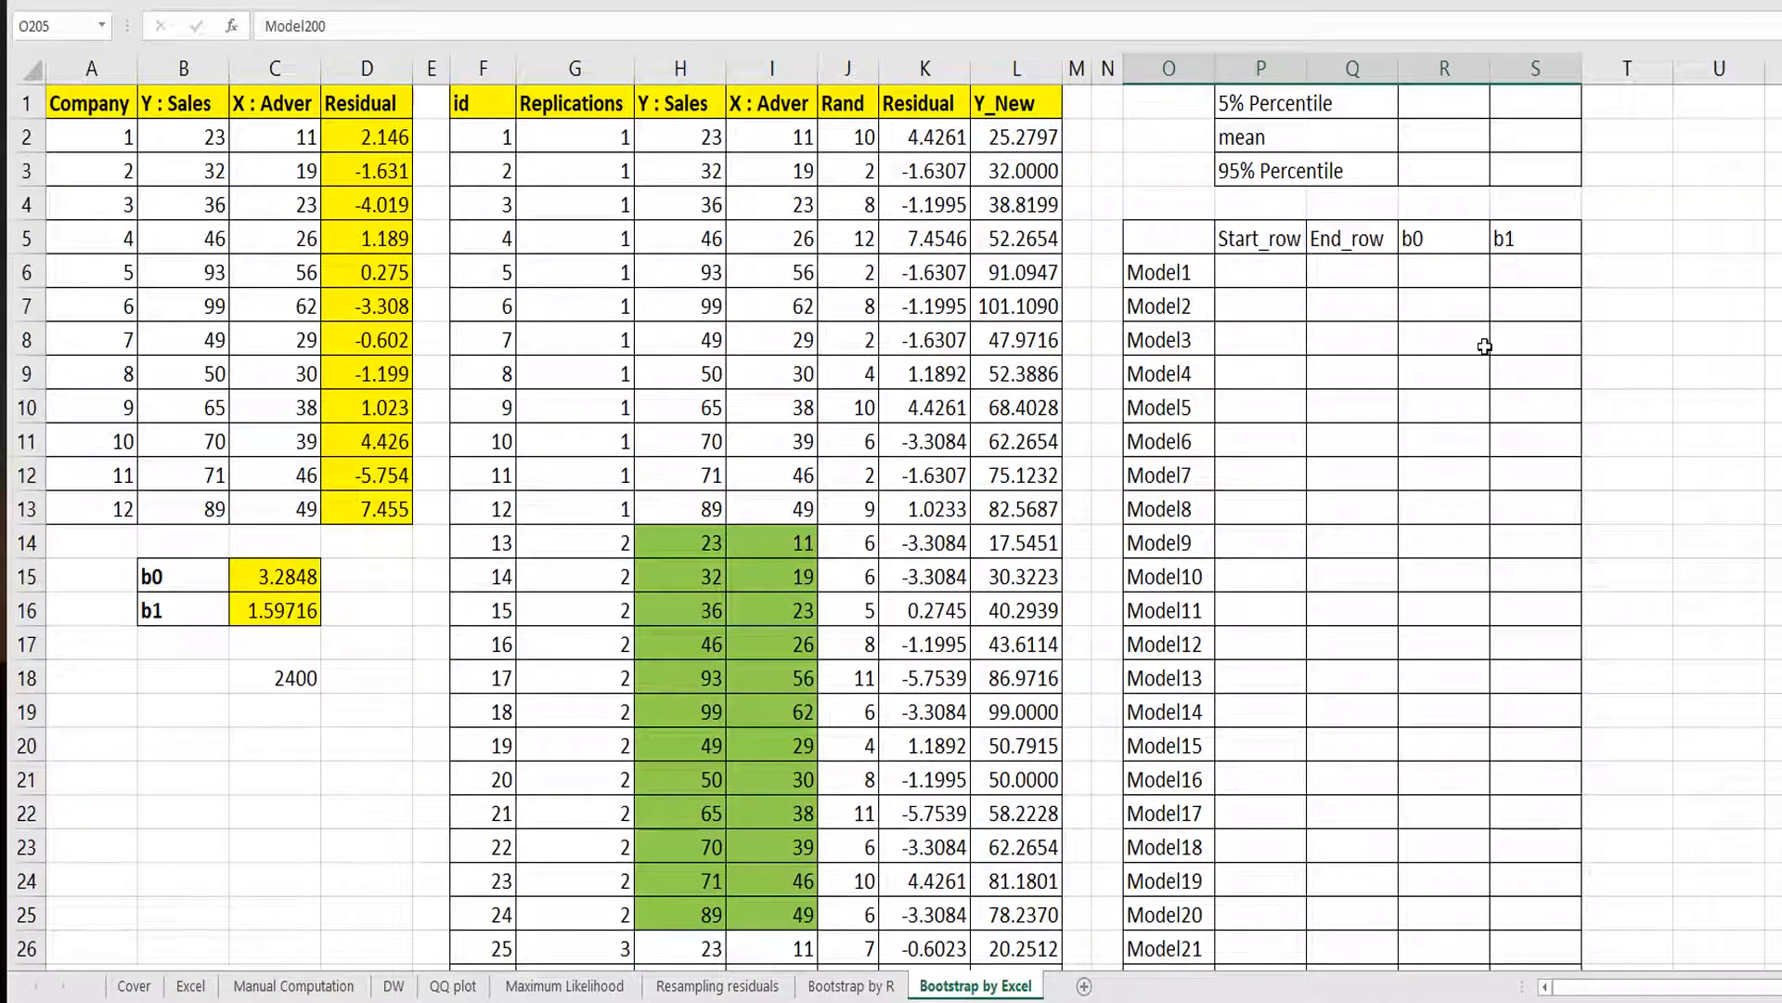
Enter 2 as Model1's Start_row and 13 as its End_row.
{"action": "left_click", "coordinate": [1285, 282]}
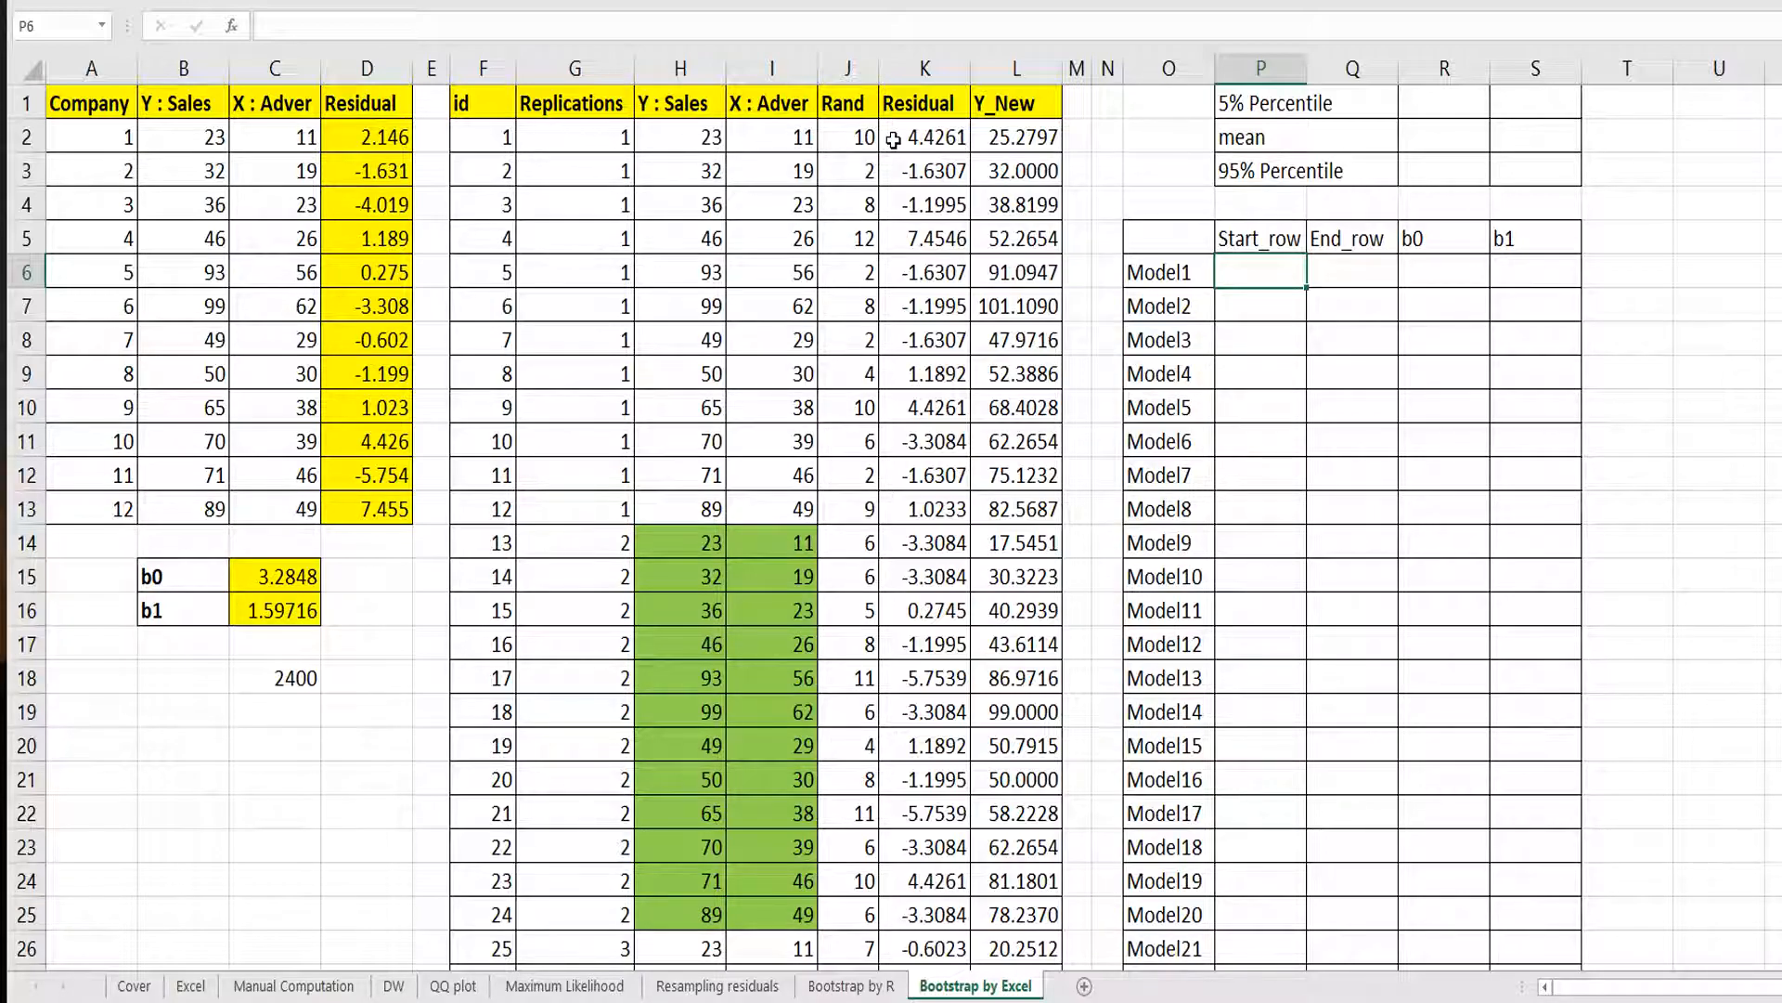
{"action": "type", "text": "2"}
{"action": "key", "text": "Return"}
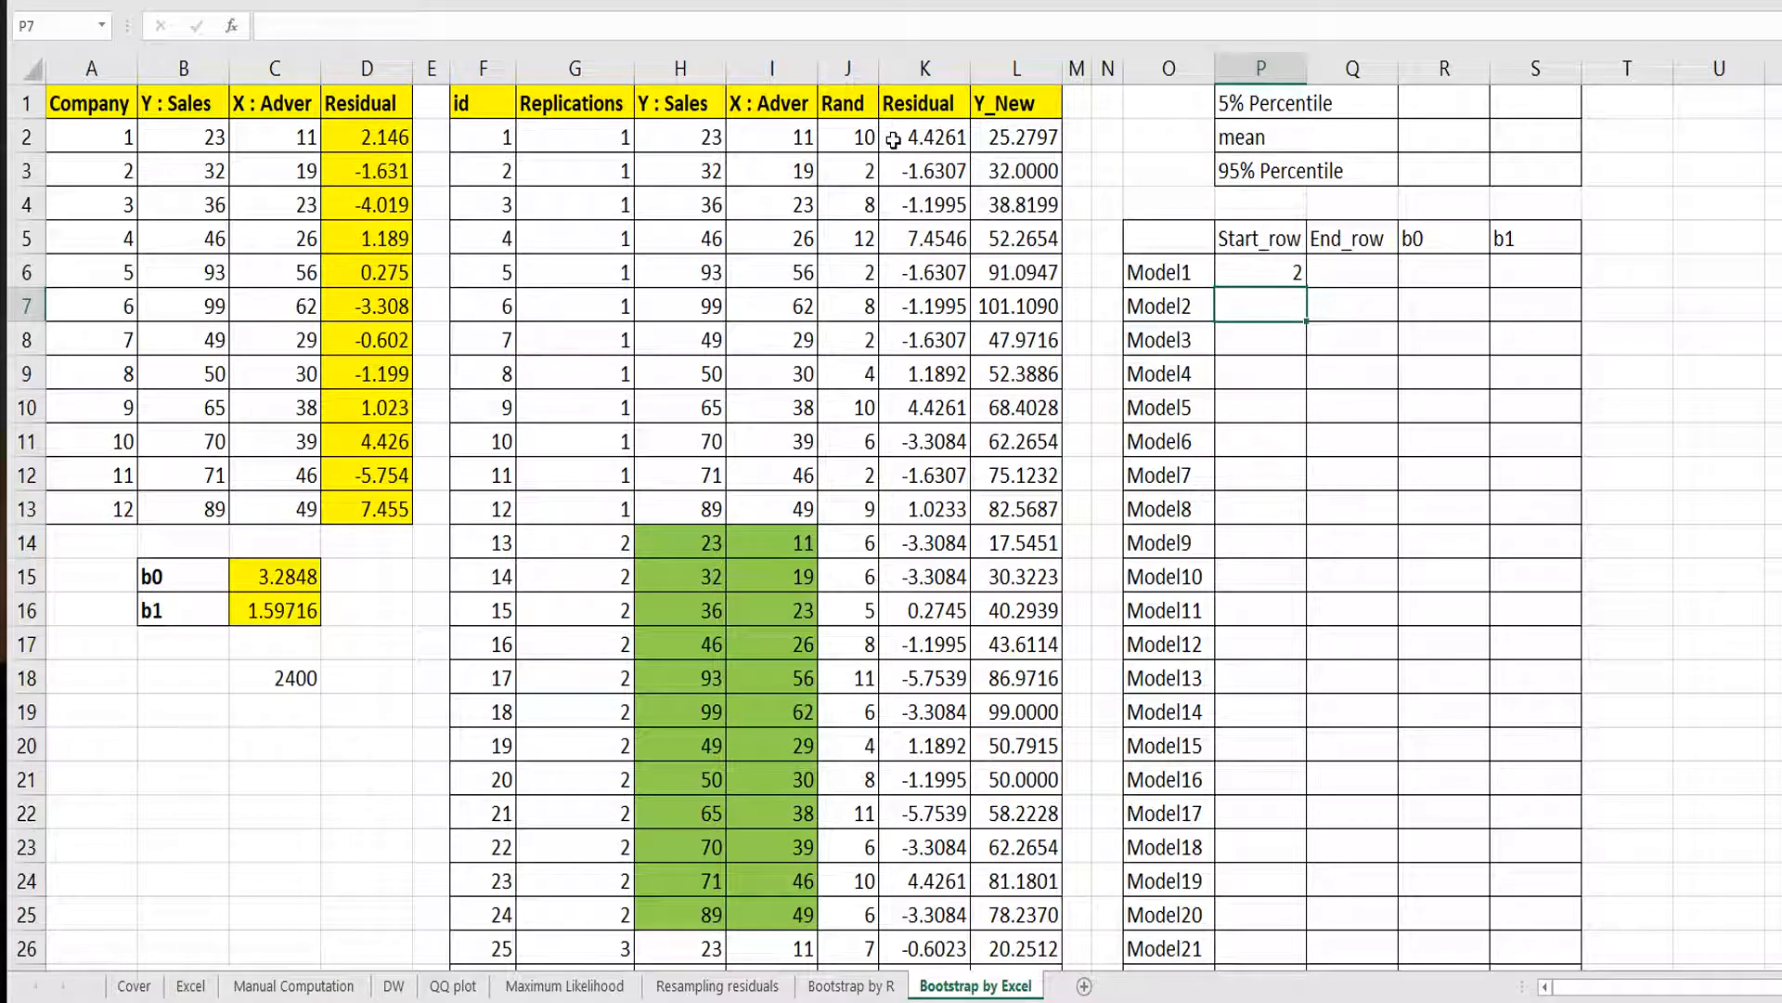
{"action": "left_click", "coordinate": [663, 501]}
{"action": "left_click", "coordinate": [1371, 290]}
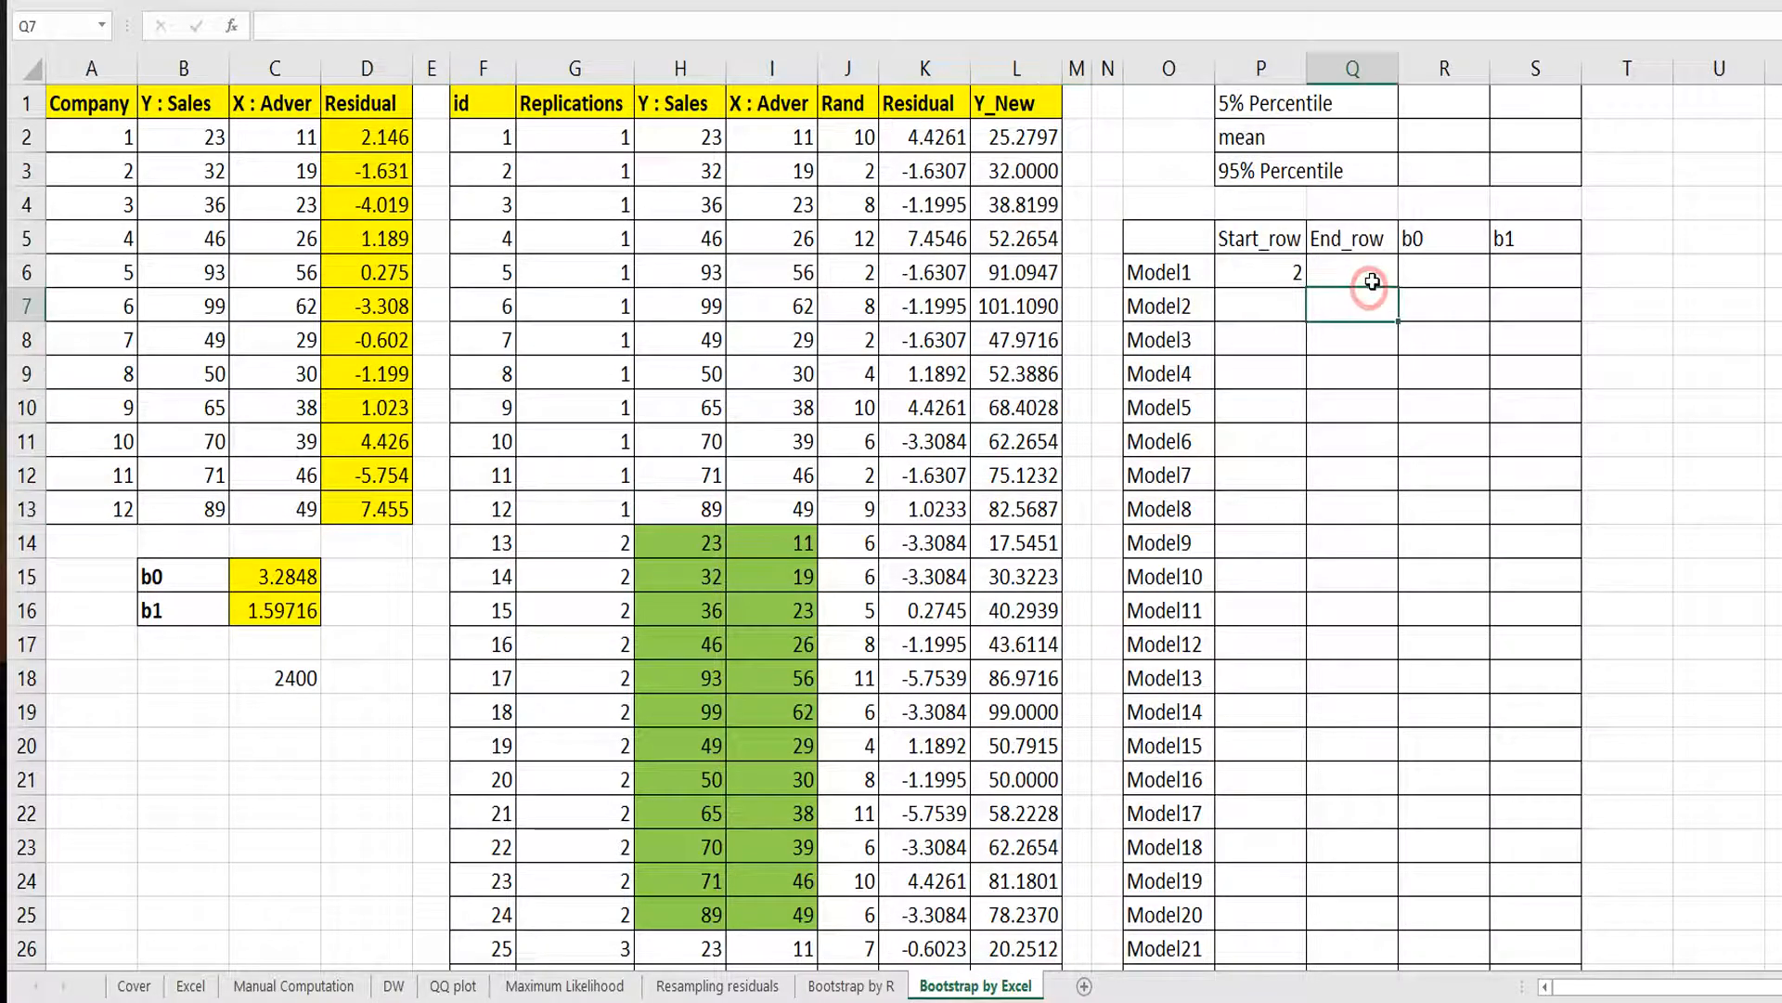
{"action": "left_click", "coordinate": [1371, 281]}
{"action": "type", "text": "13"}
{"action": "key", "text": "Return"}
Enter 14 as Model2's Start_row and 25 as its End_row, matching the second replication's rows.
{"action": "left_click", "coordinate": [714, 540]}
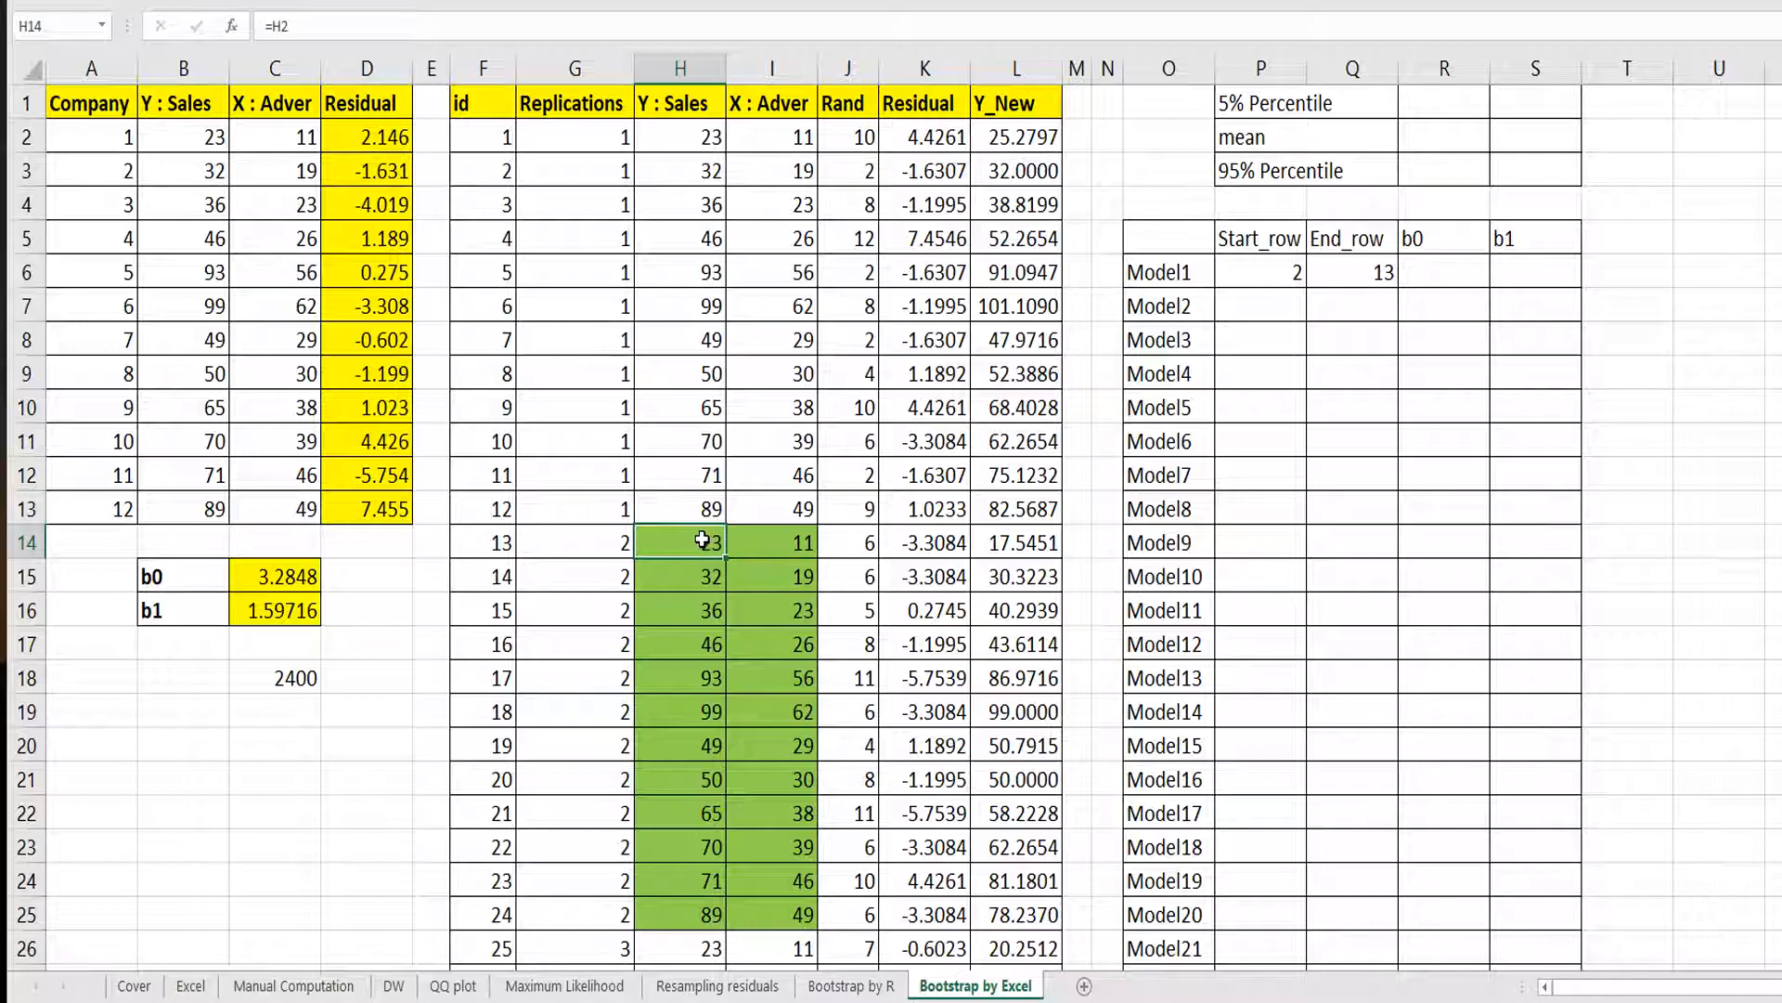
{"action": "left_click", "coordinate": [1241, 301]}
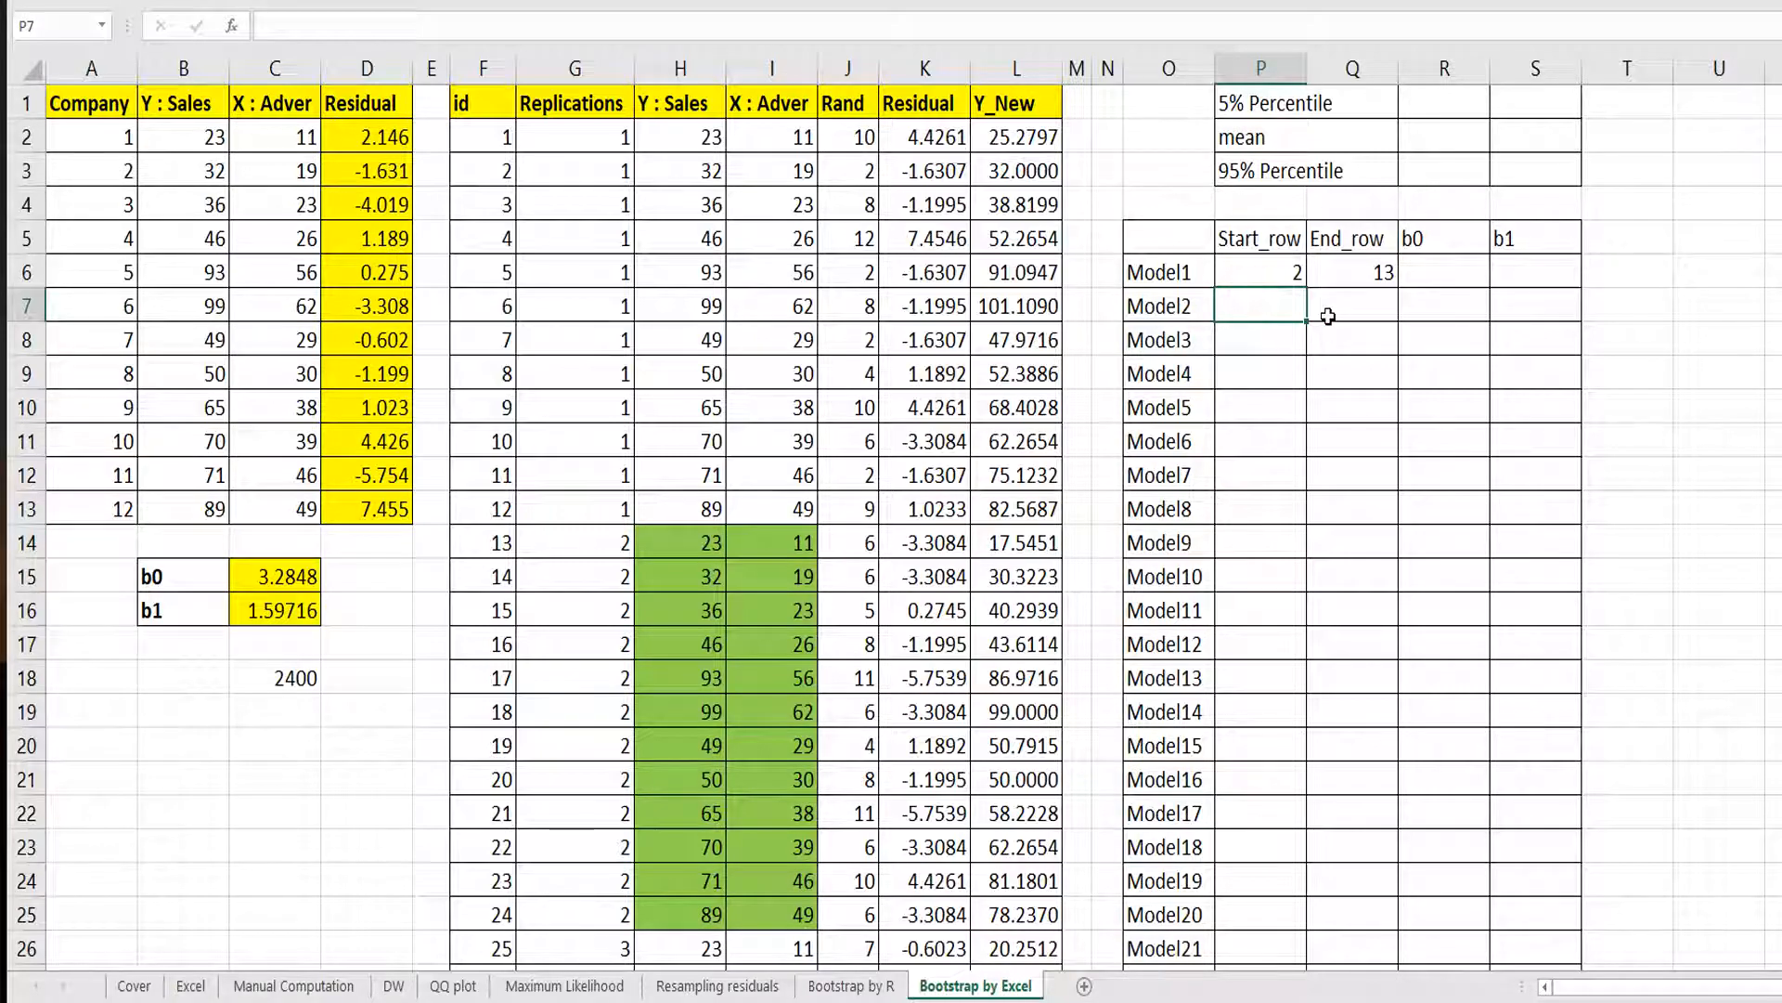
{"action": "type", "text": "14"}
{"action": "key", "text": "Return"}
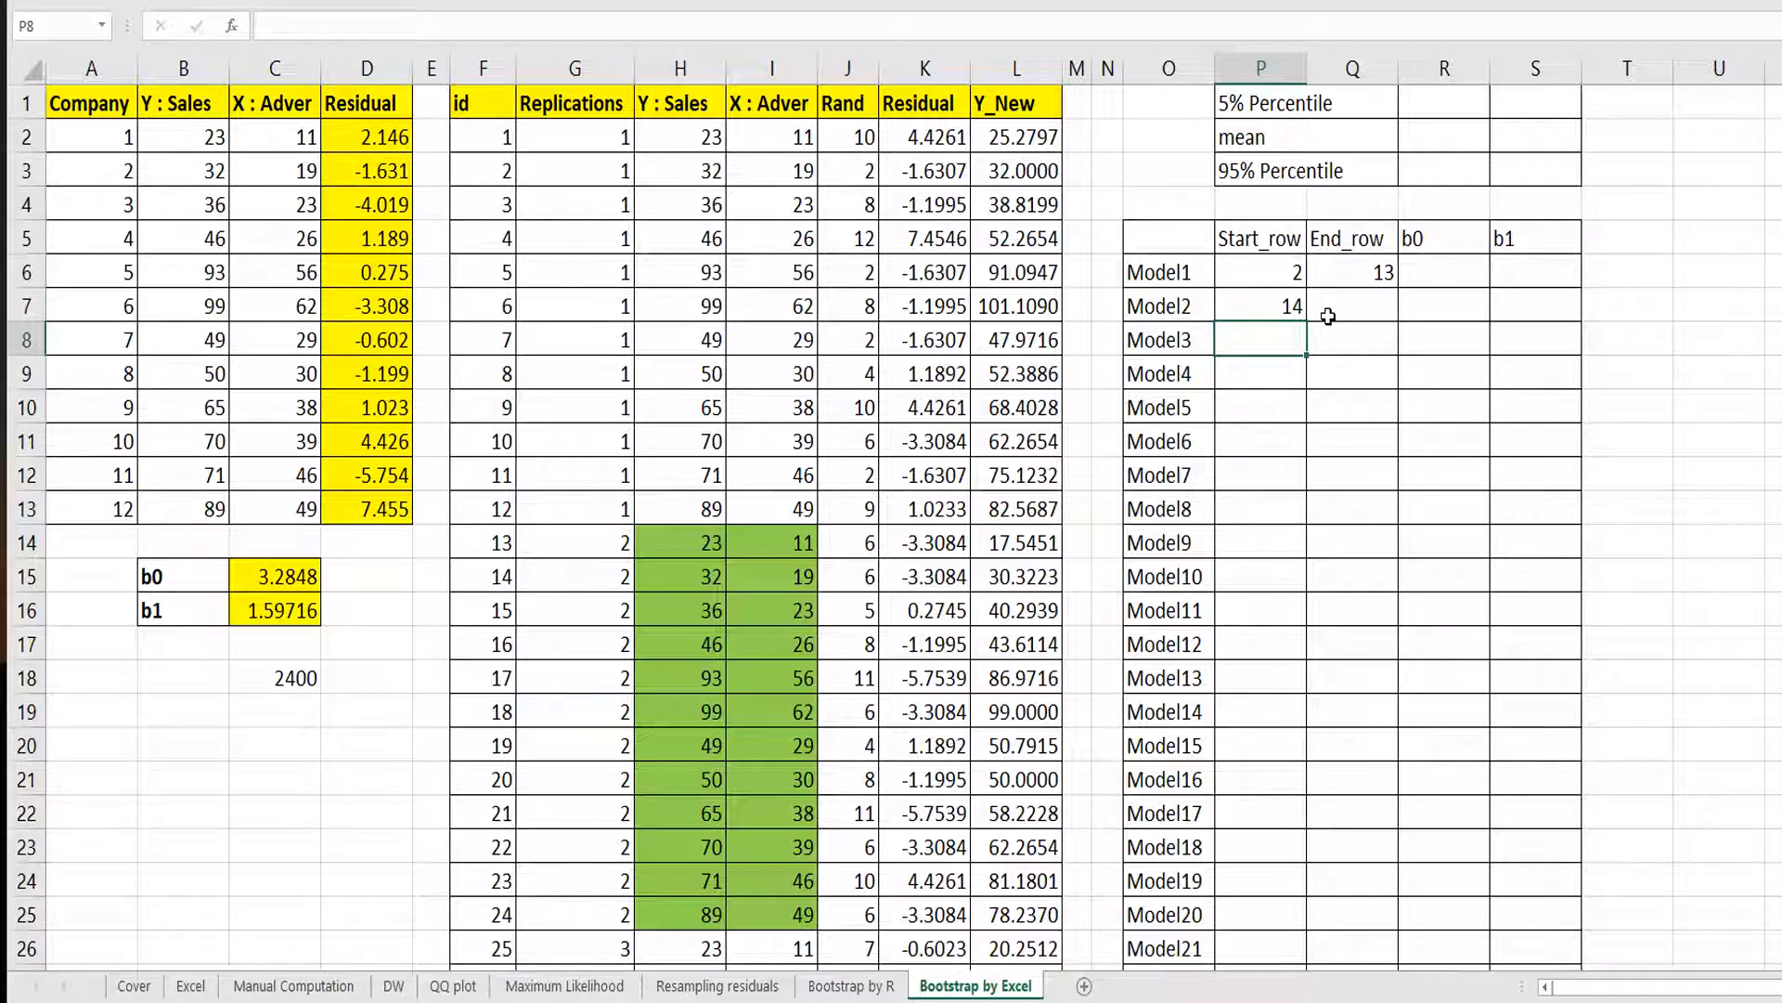
{"action": "left_click", "coordinate": [681, 554]}
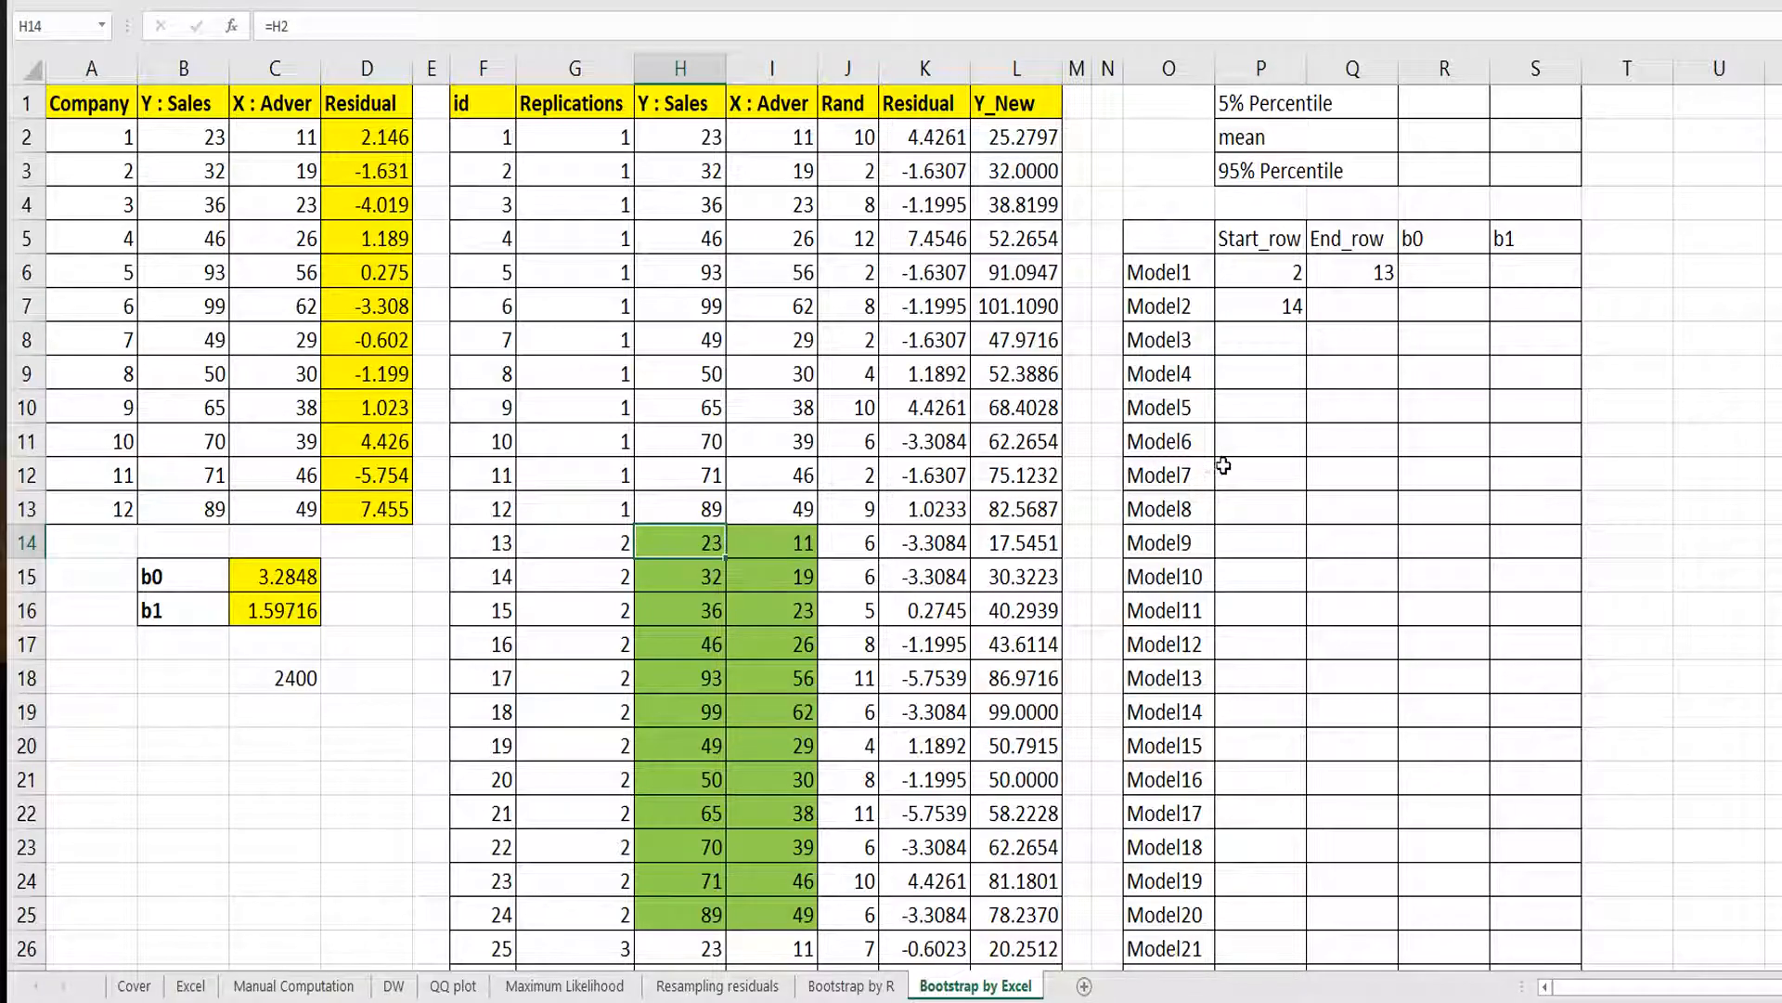
{"action": "left_click", "coordinate": [703, 914]}
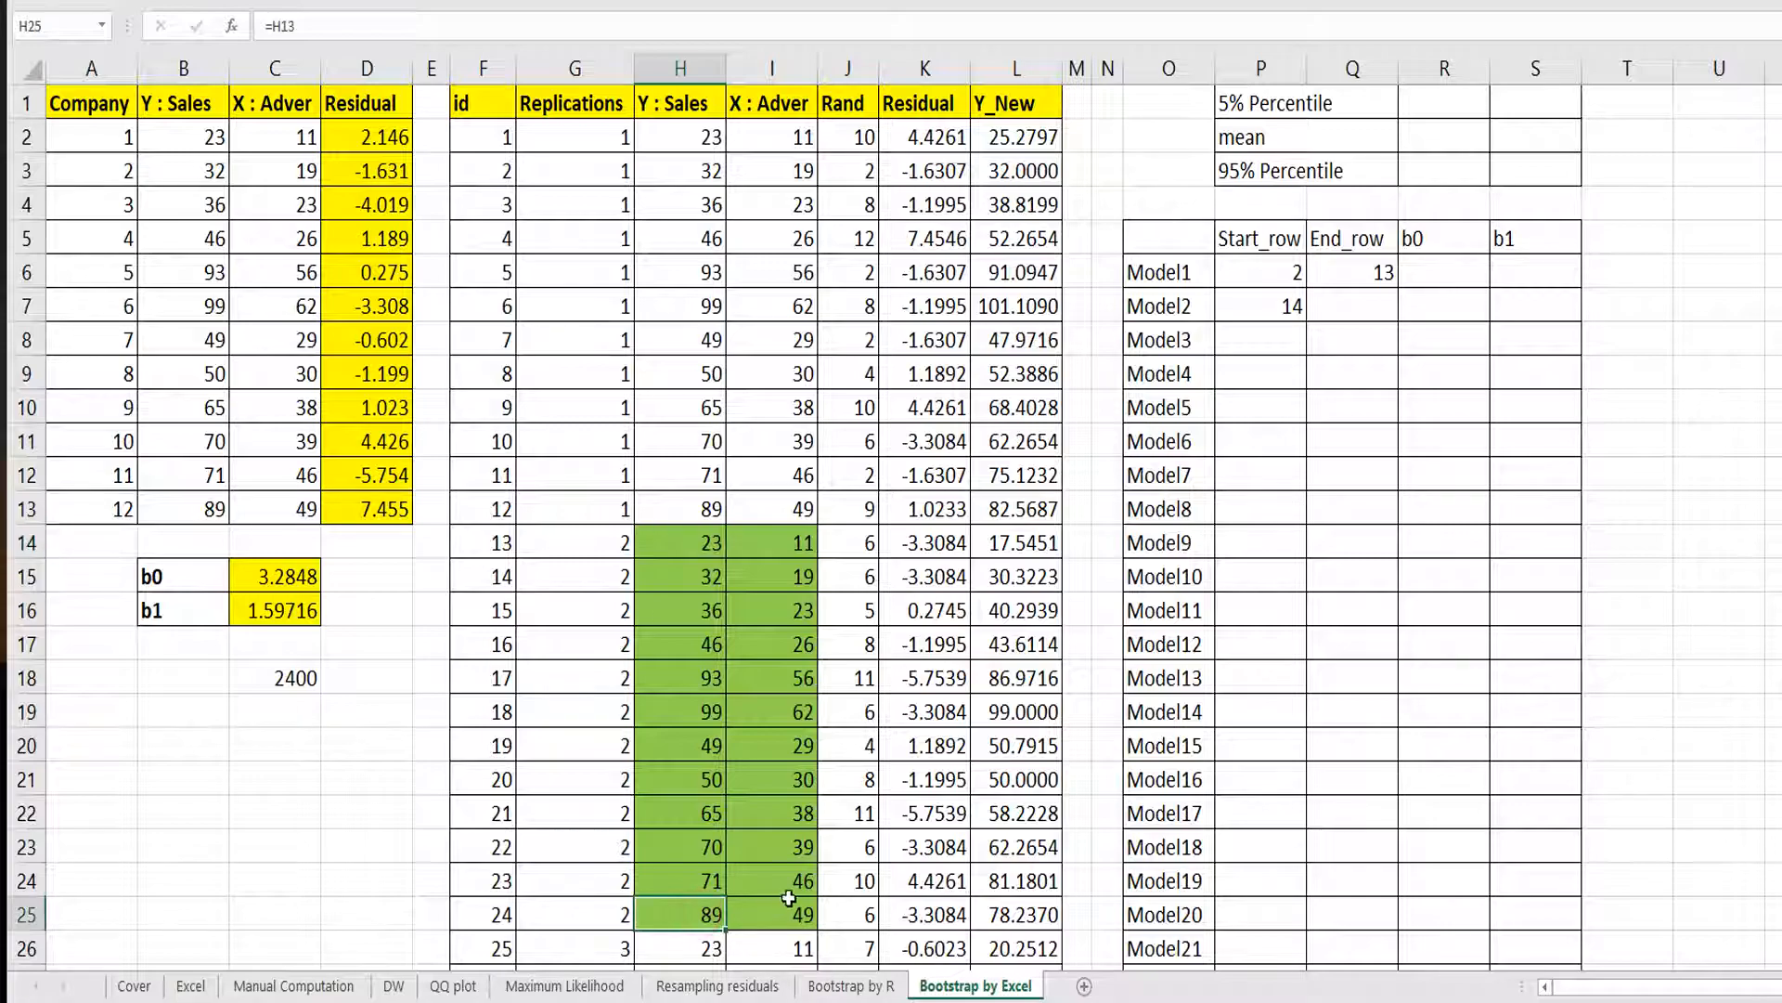
{"action": "left_click", "coordinate": [1344, 304]}
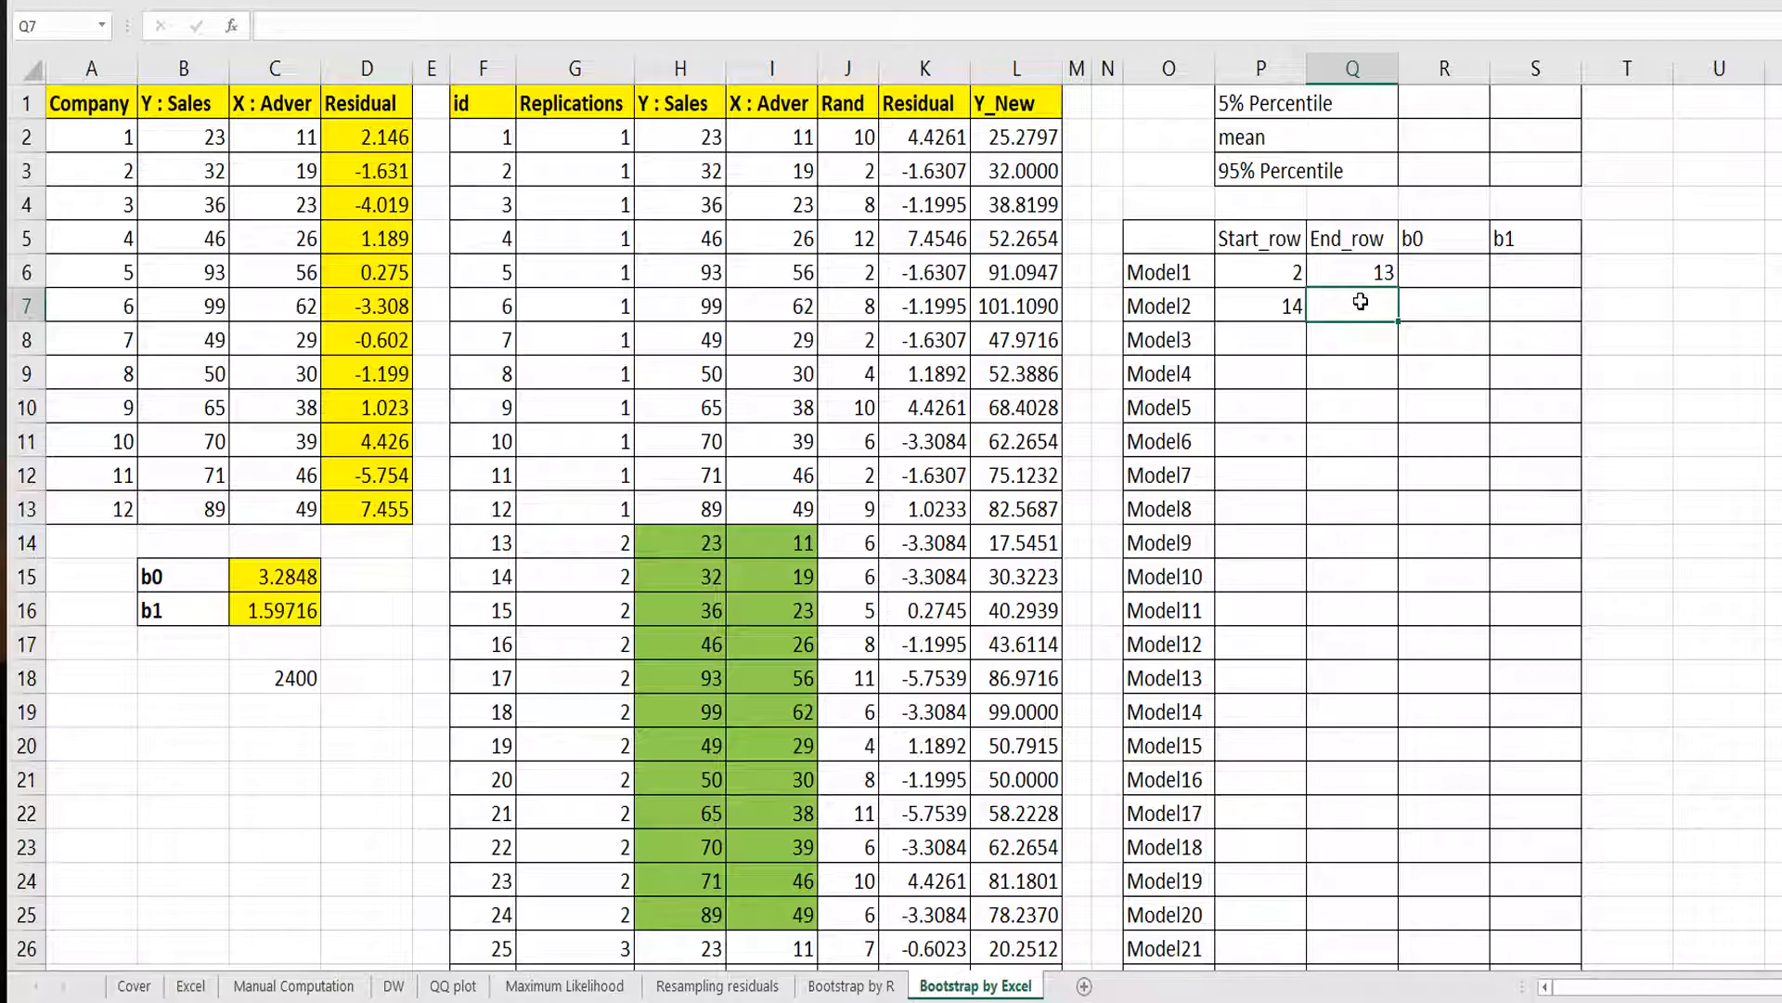
{"action": "type", "text": "25"}
{"action": "key", "text": "Return"}
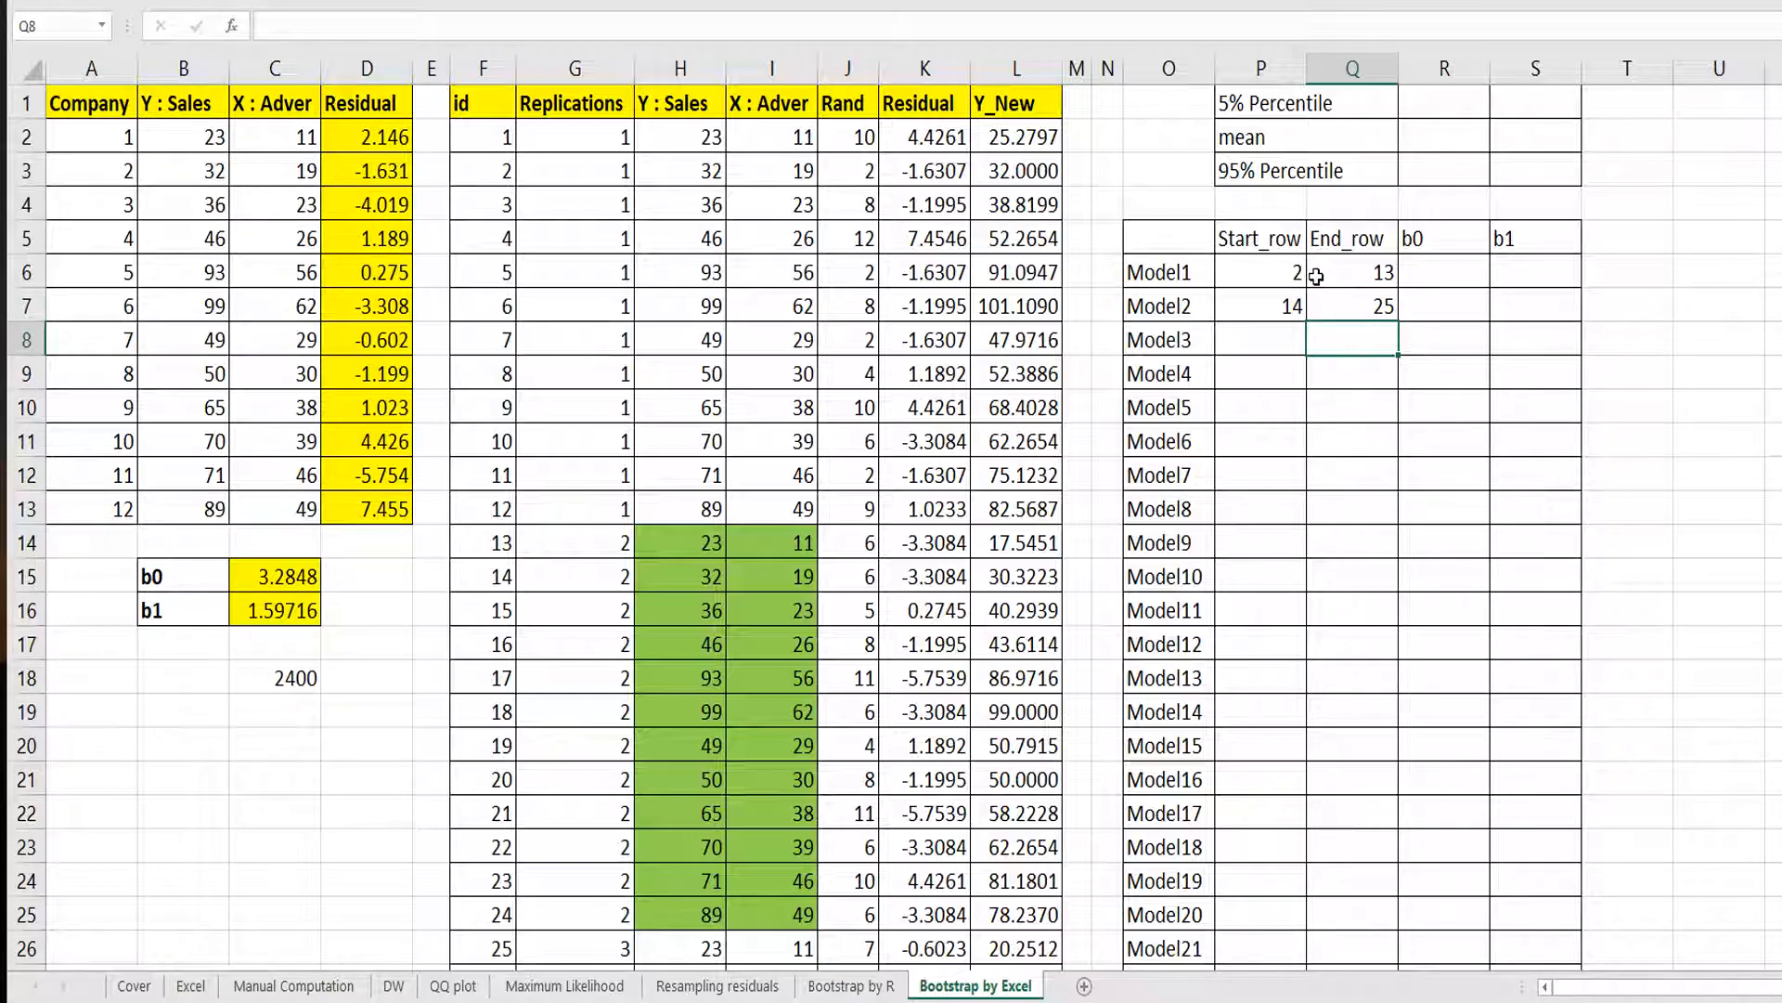
Set Model3's Start_row and End_row to the previous model's values plus 12 and fill both formulas down to Model200.
{"action": "left_click", "coordinate": [1291, 339]}
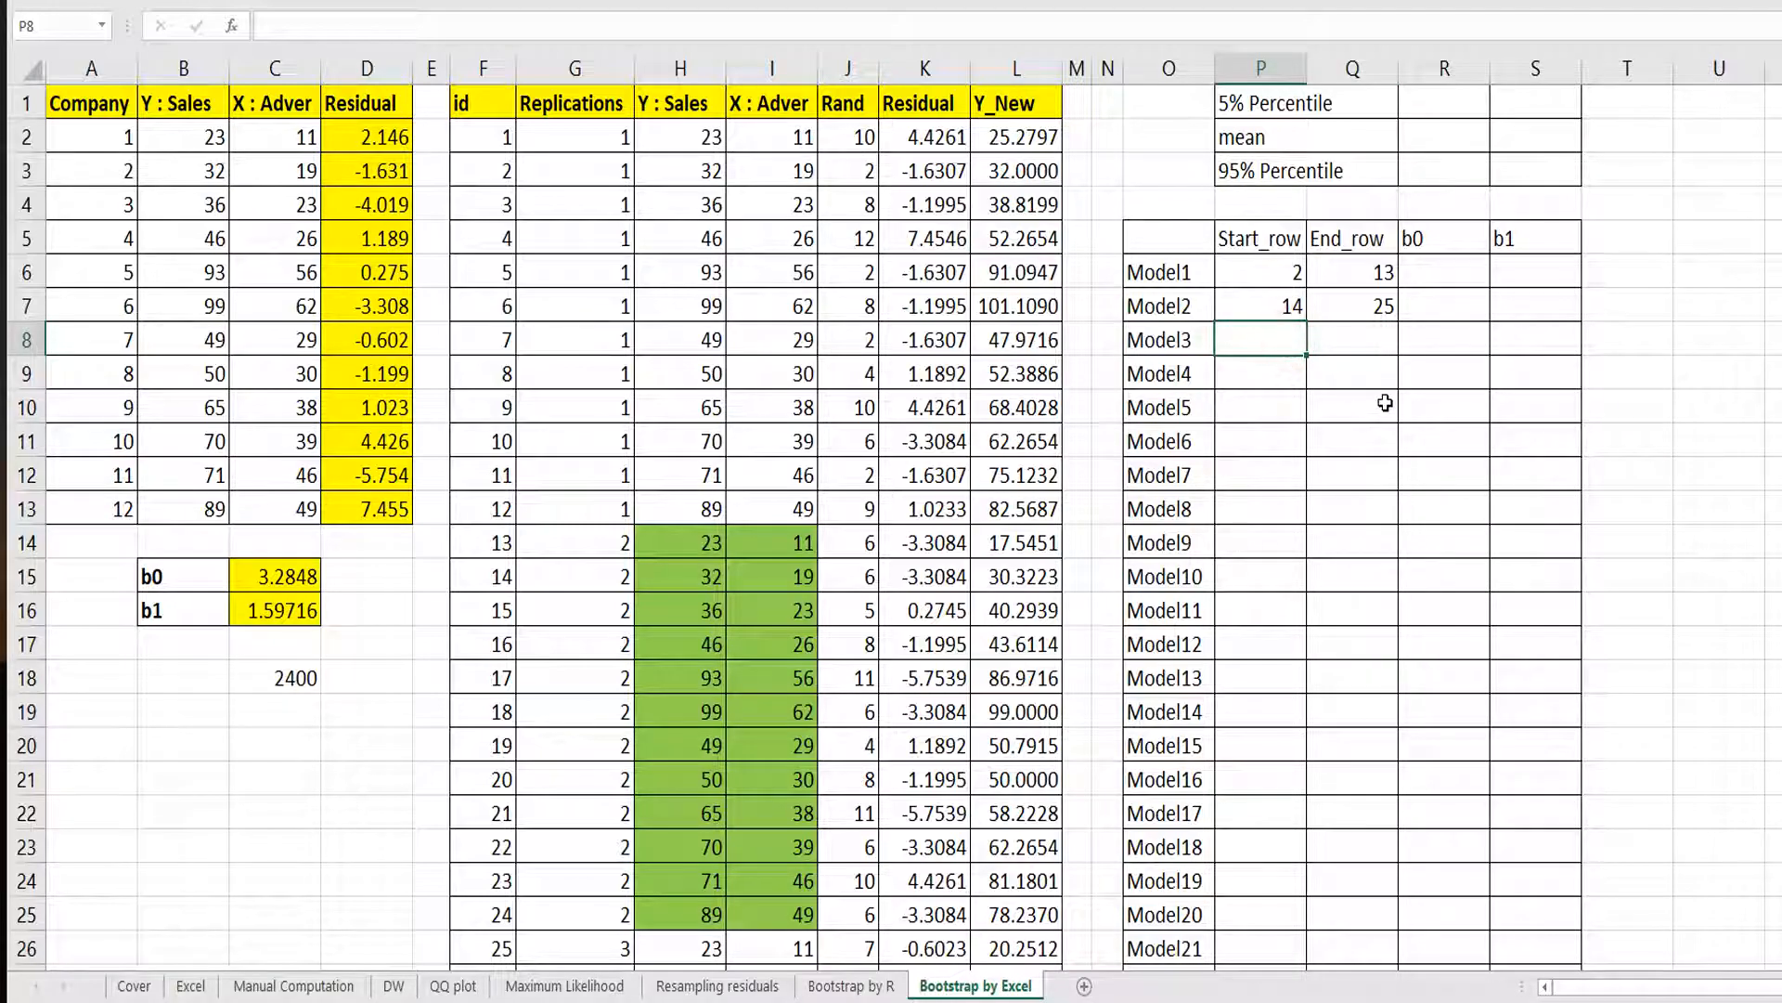
{"action": "type", "text": "="}
{"action": "key", "text": "Up"}
{"action": "type", "text": "+"}
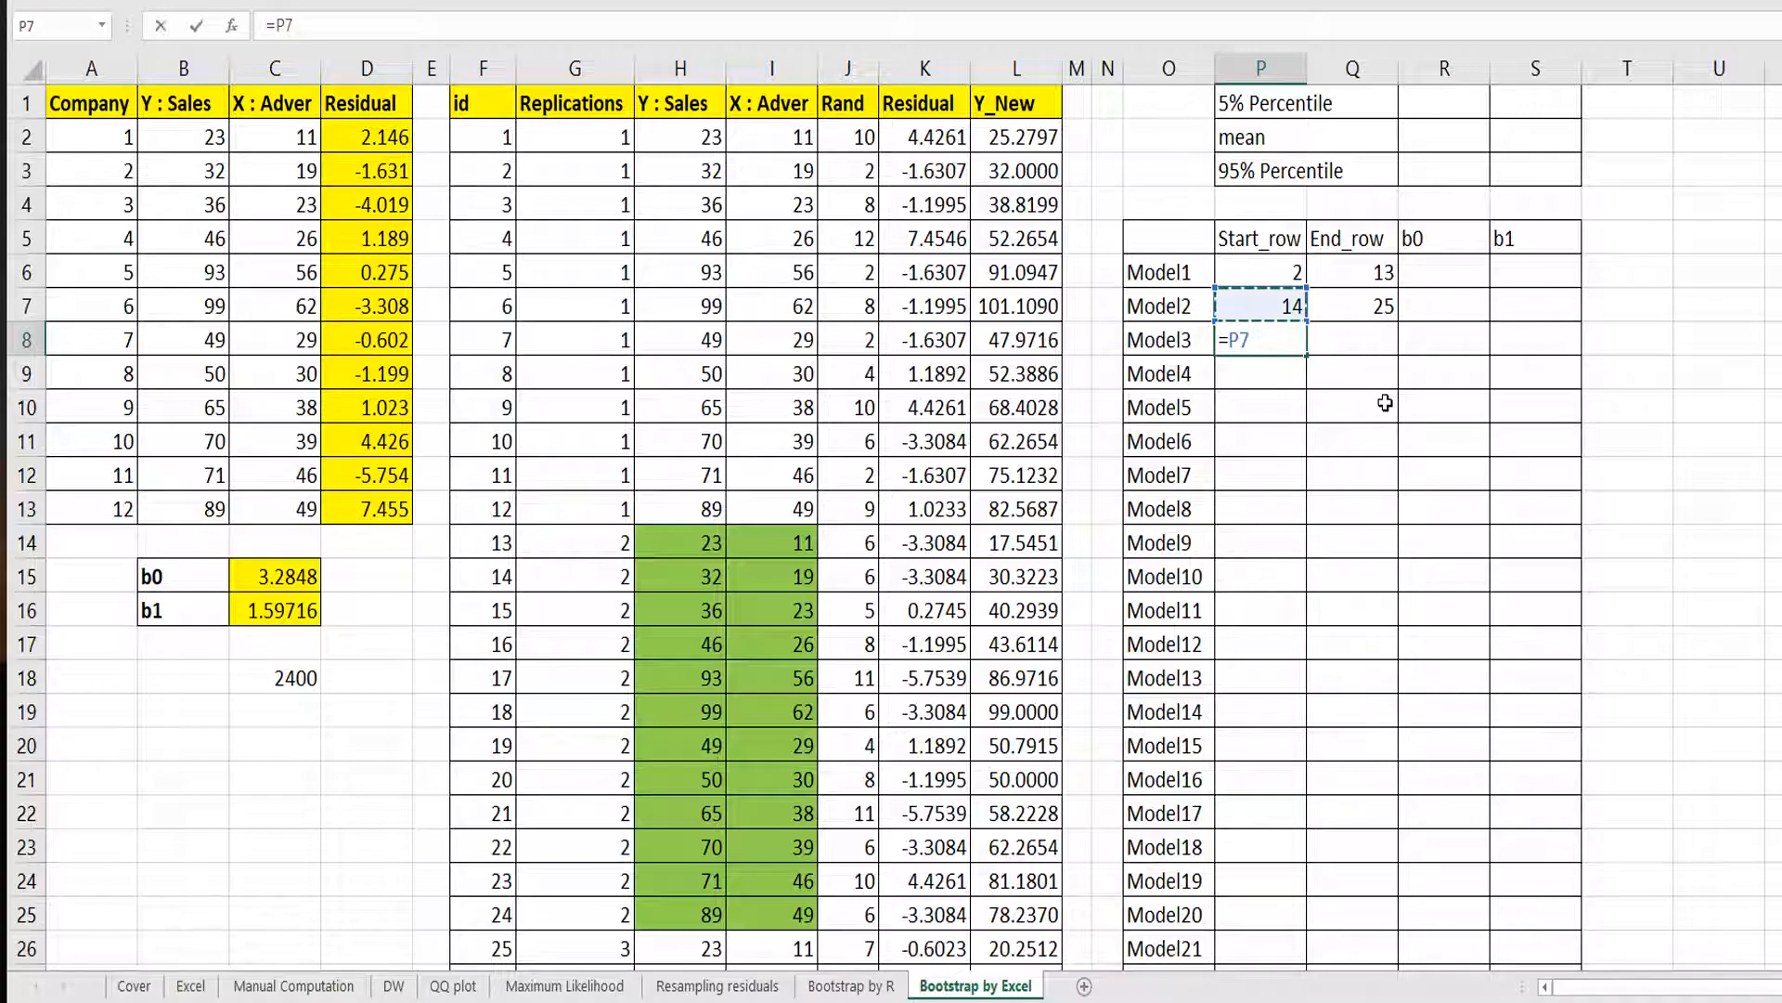
{"action": "type", "text": "12"}
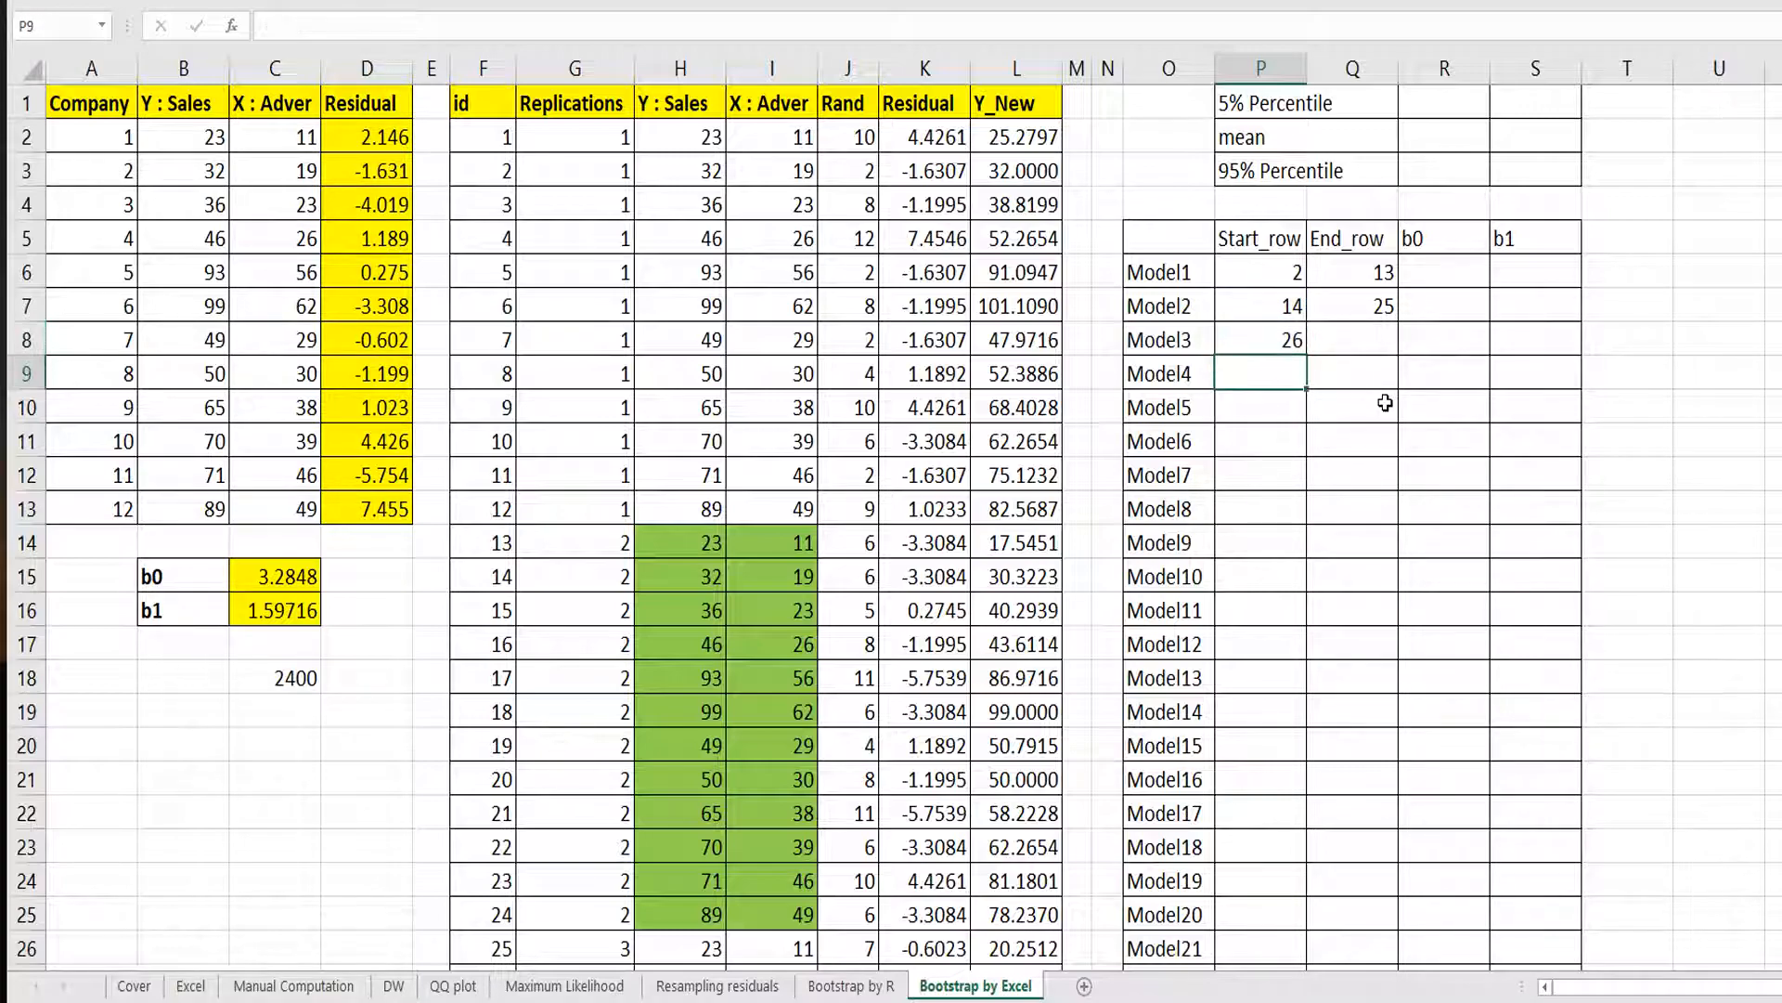
{"action": "key", "text": "Tab"}
{"action": "type", "text": "="}
{"action": "key", "text": "Up"}
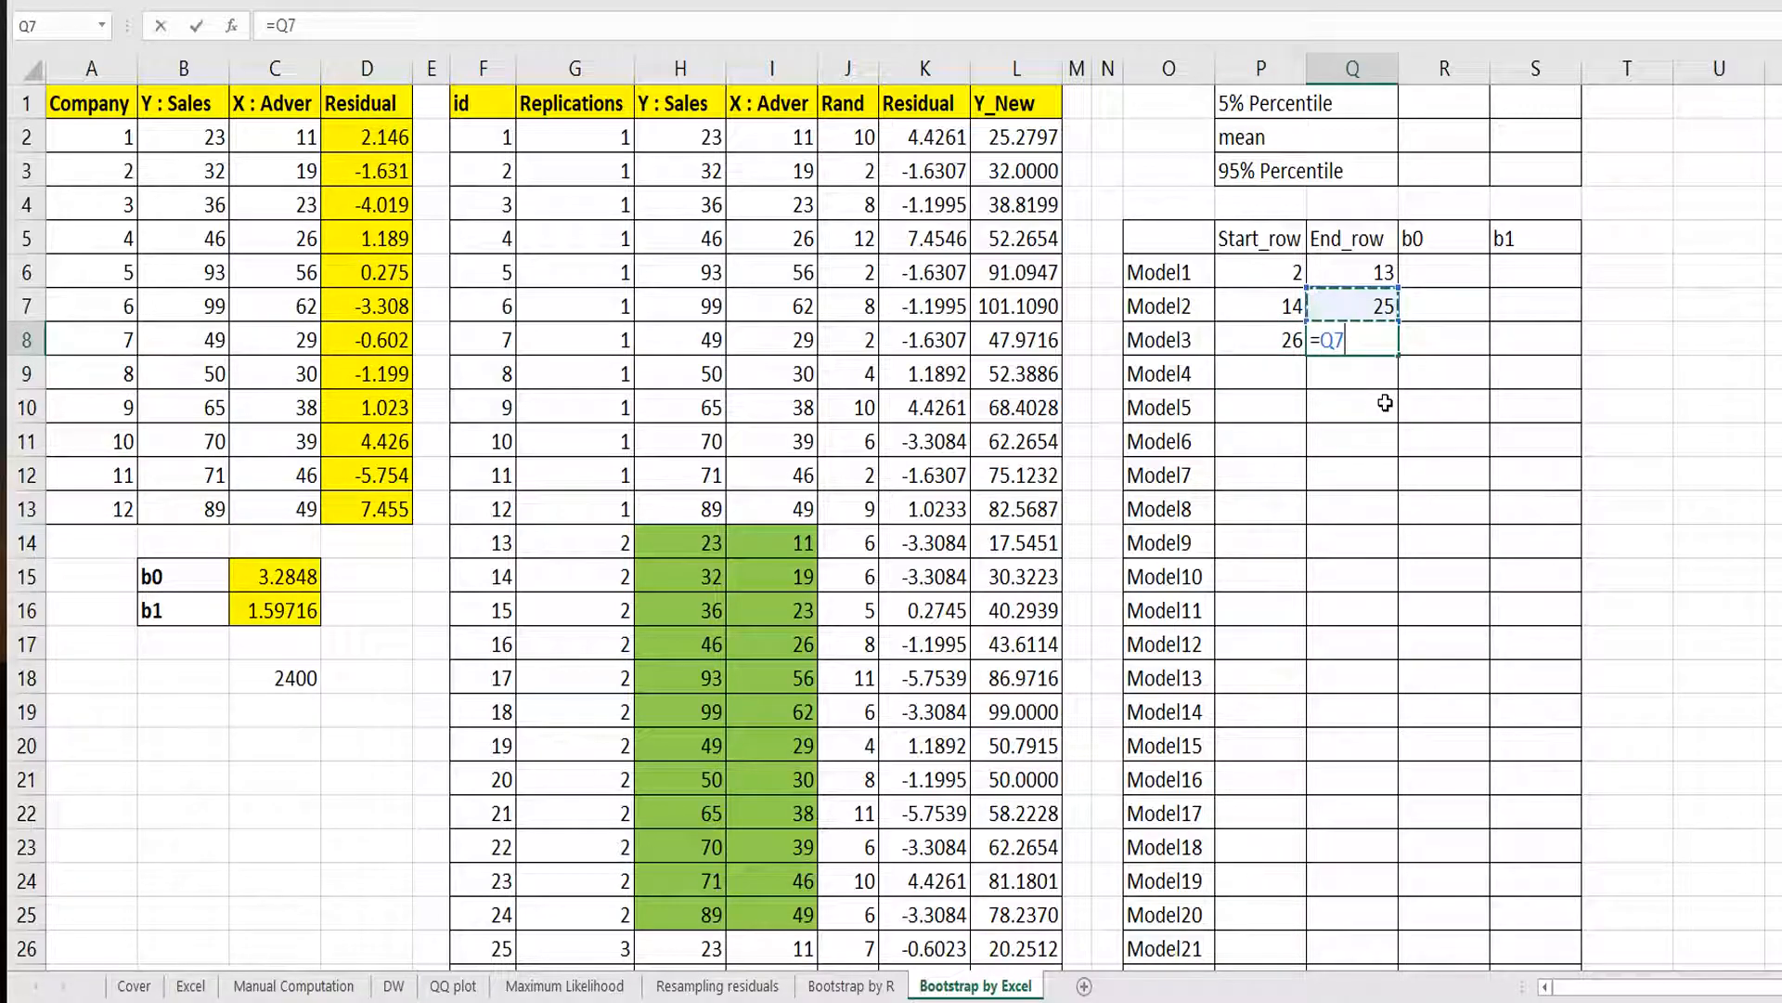
{"action": "type", "text": "+12"}
{"action": "key", "text": "Return"}
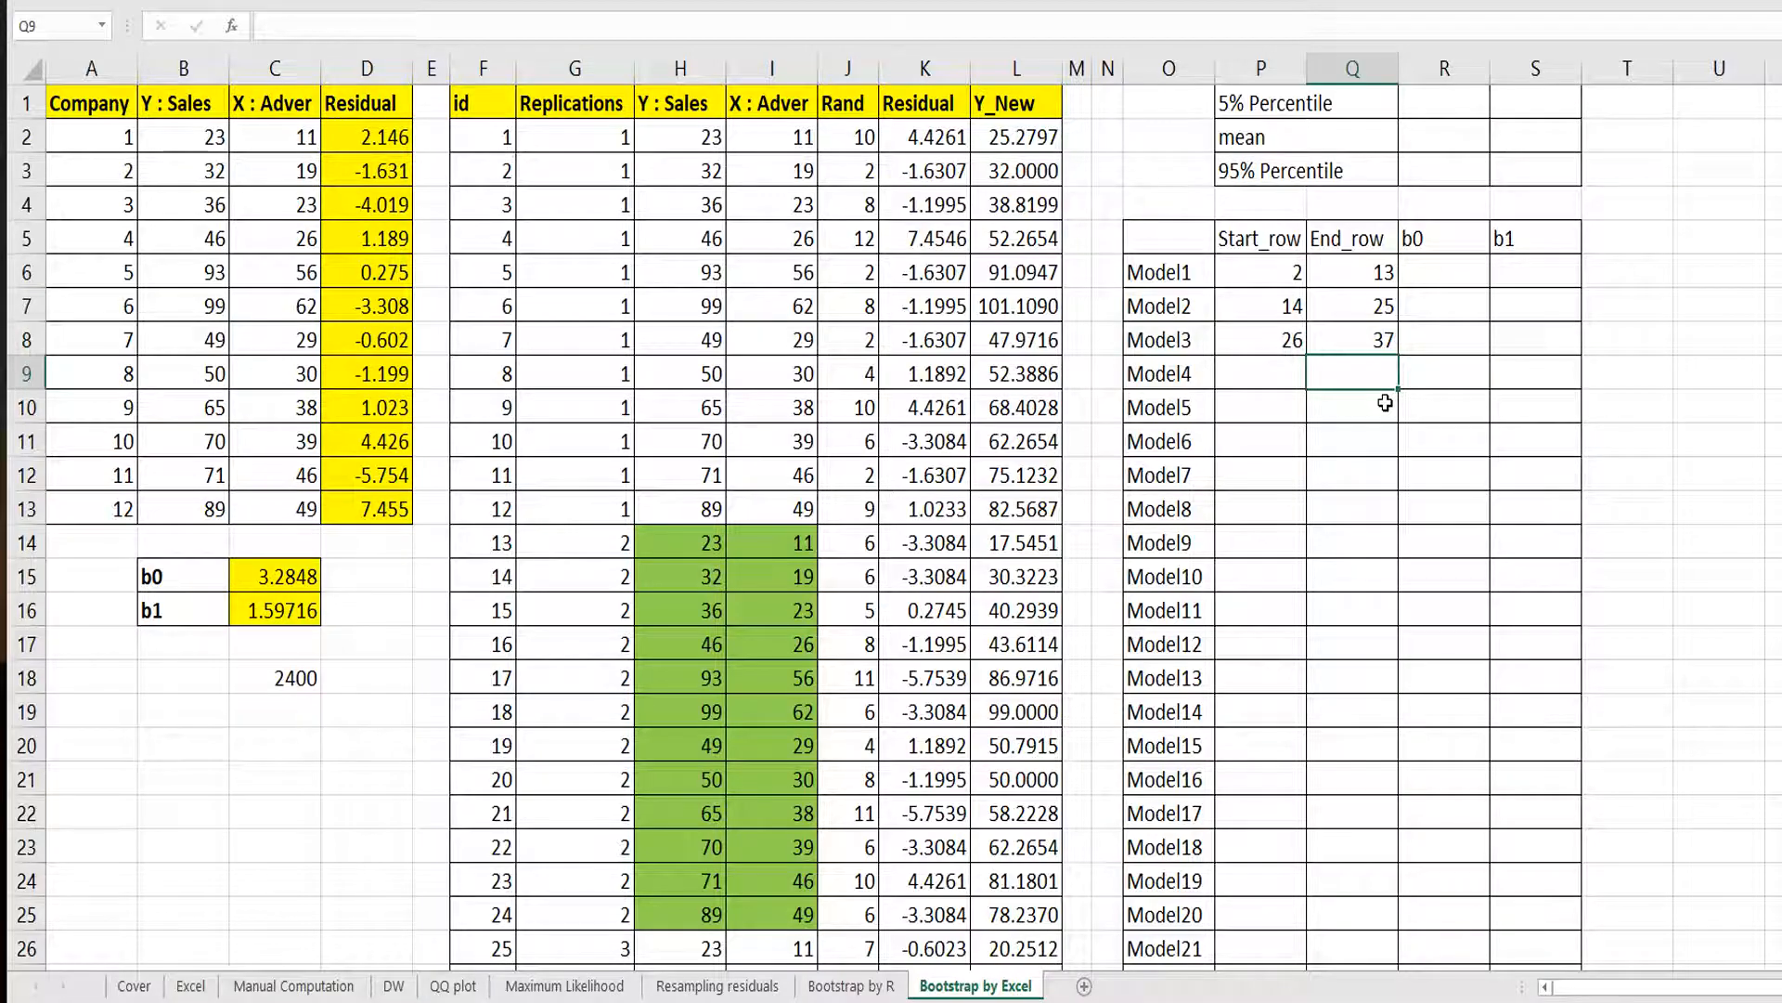
{"action": "left_click_drag", "start_coordinate": [1290, 341], "coordinate": [1314, 341]}
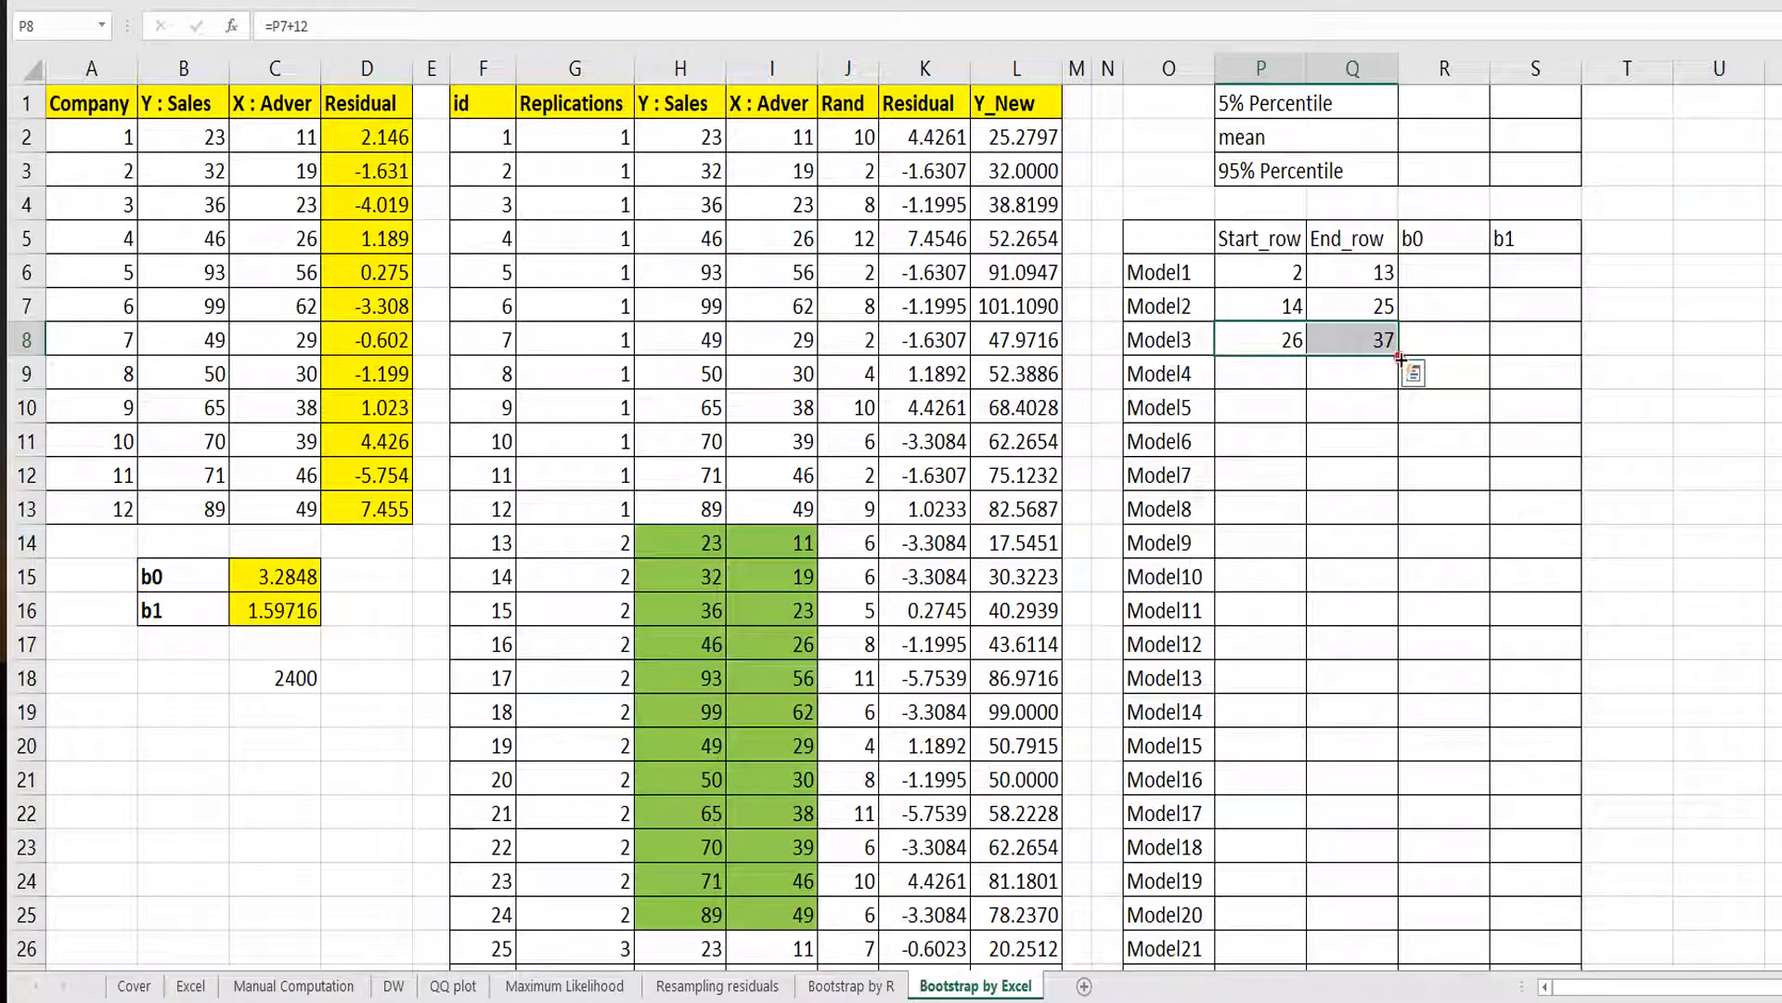
{"action": "double_click", "coordinate": [1400, 358]}
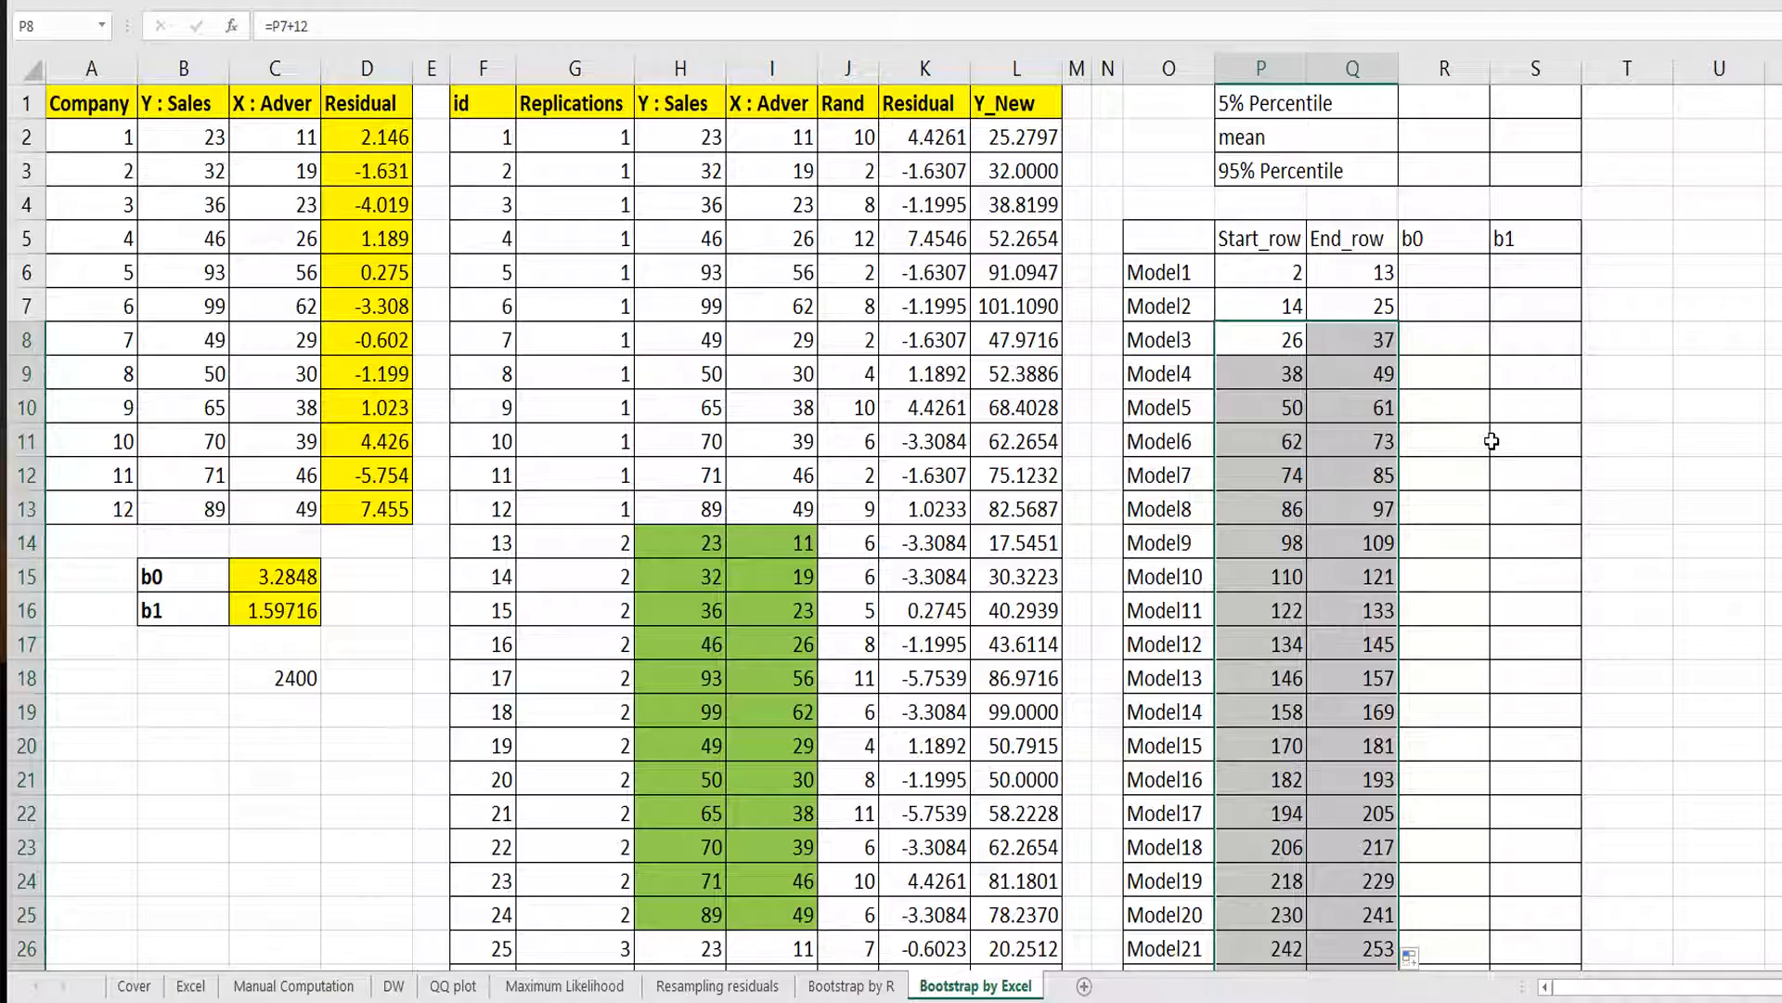
Check the Start_row and End_row values at the bottom of the Model table.
{"action": "left_click", "coordinate": [1347, 437]}
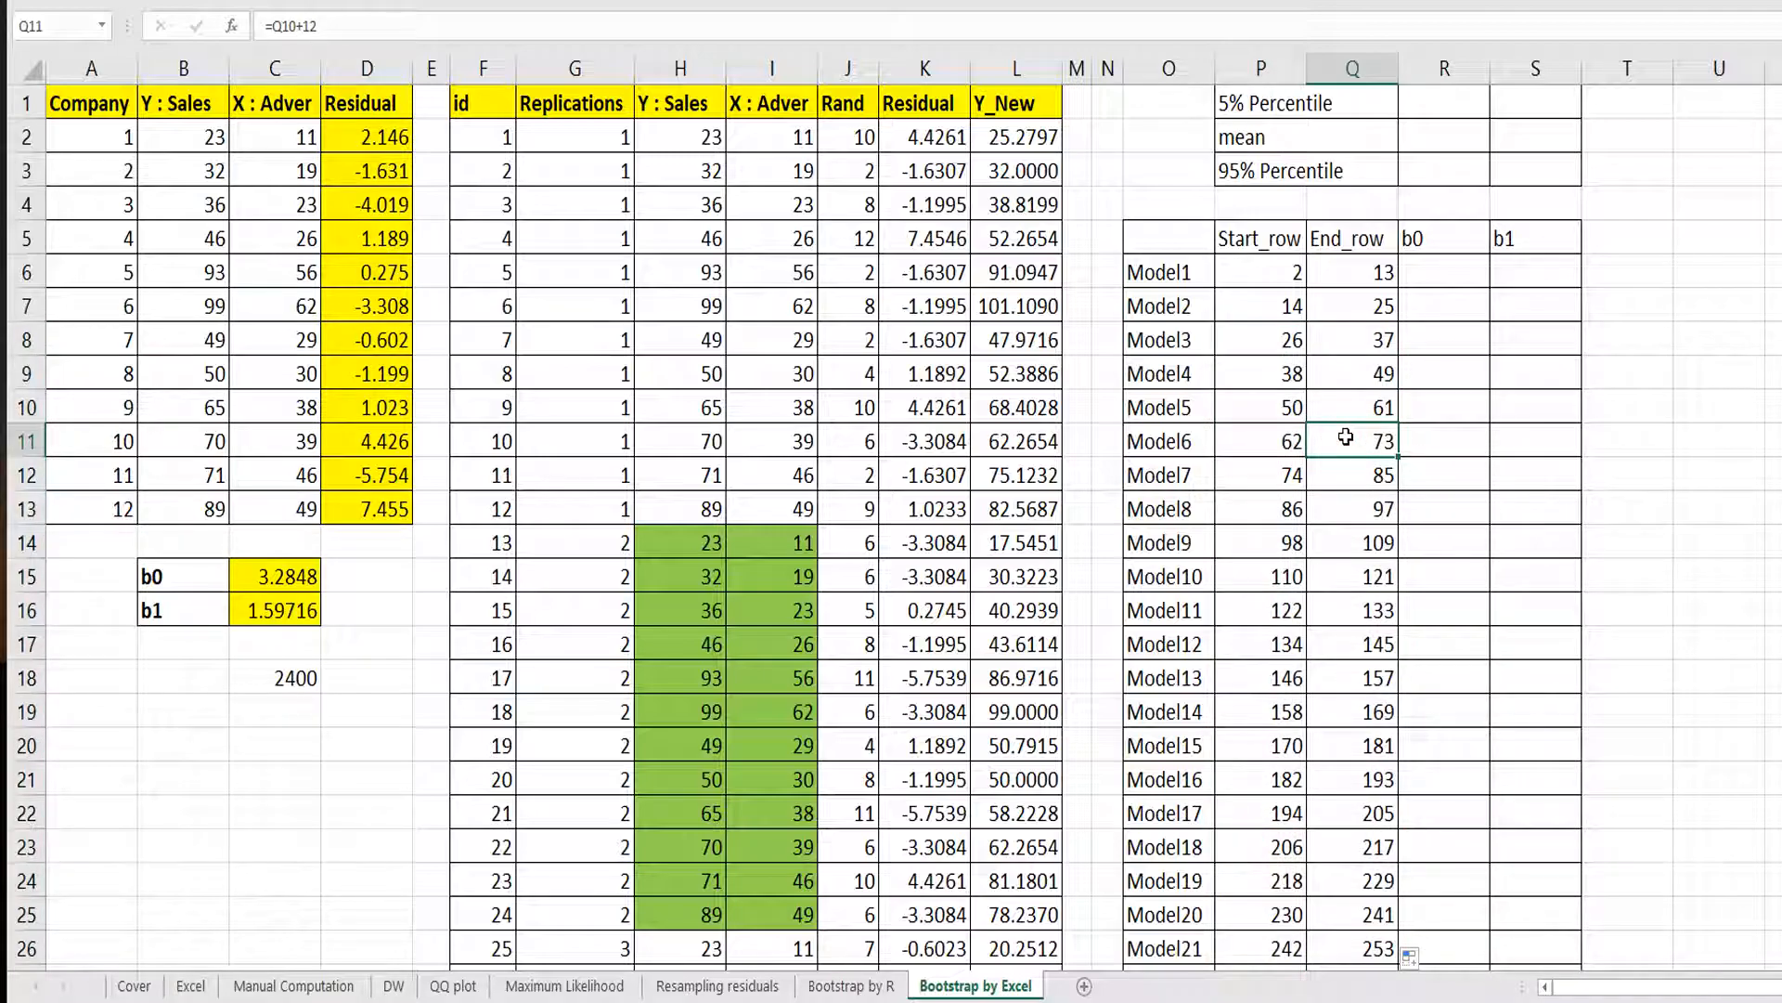
{"action": "key", "text": "ctrl+Down"}
{"action": "key", "text": "Down"}
{"action": "key", "text": "Down"}
{"action": "key", "text": "Up"}
{"action": "key", "text": "Up"}
{"action": "key", "text": "Left"}
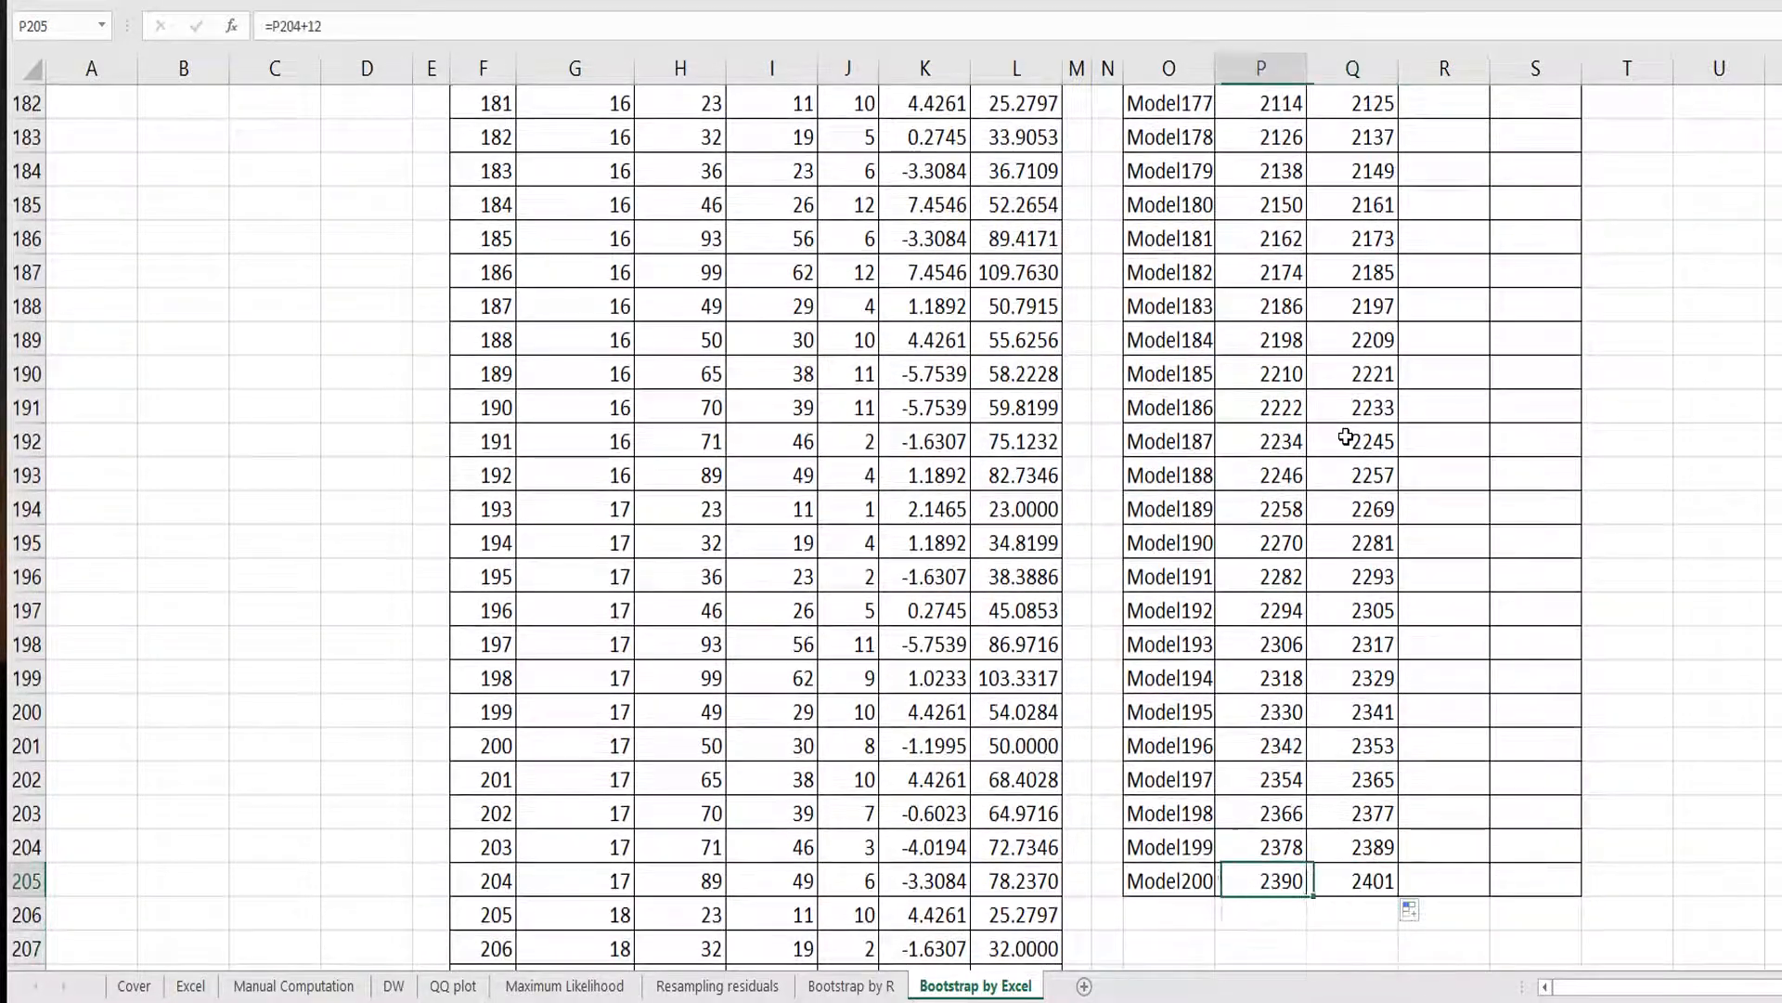
{"action": "key", "text": "Left"}
{"action": "key", "text": "Right"}
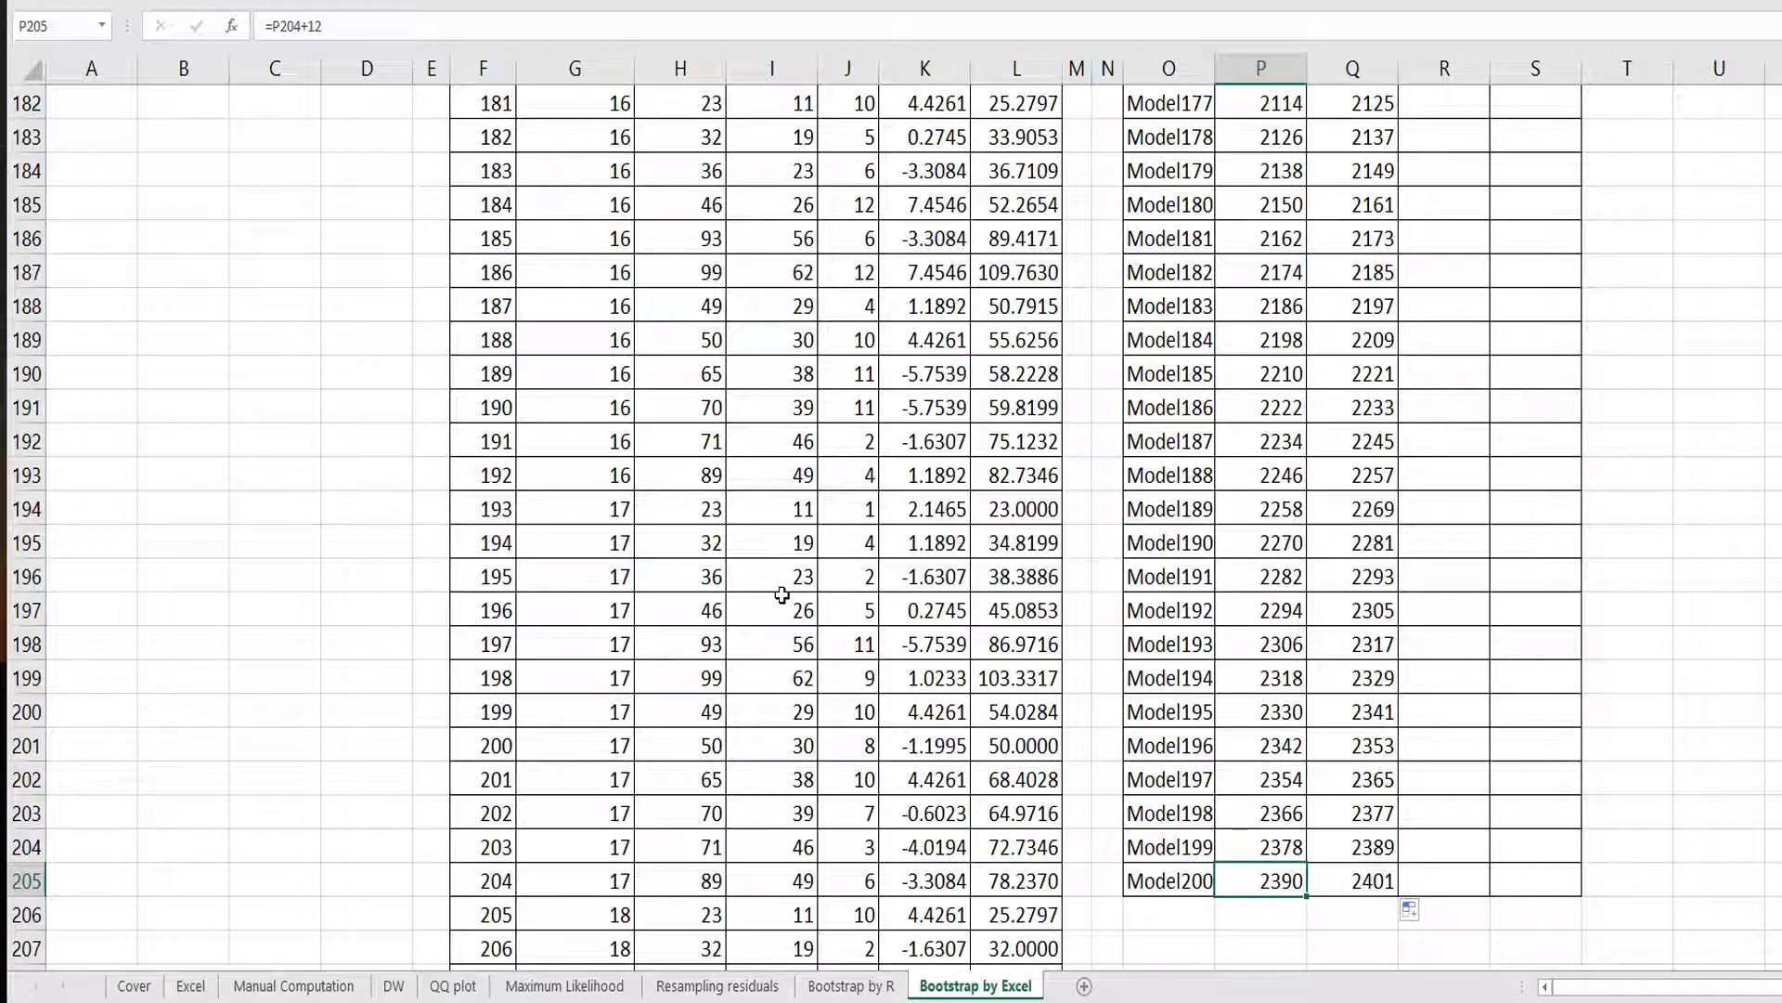
Highlight the Sales and Adver cells of replication 200 in green.
{"action": "left_click", "coordinate": [725, 662]}
{"action": "key", "text": "ctrl+Down"}
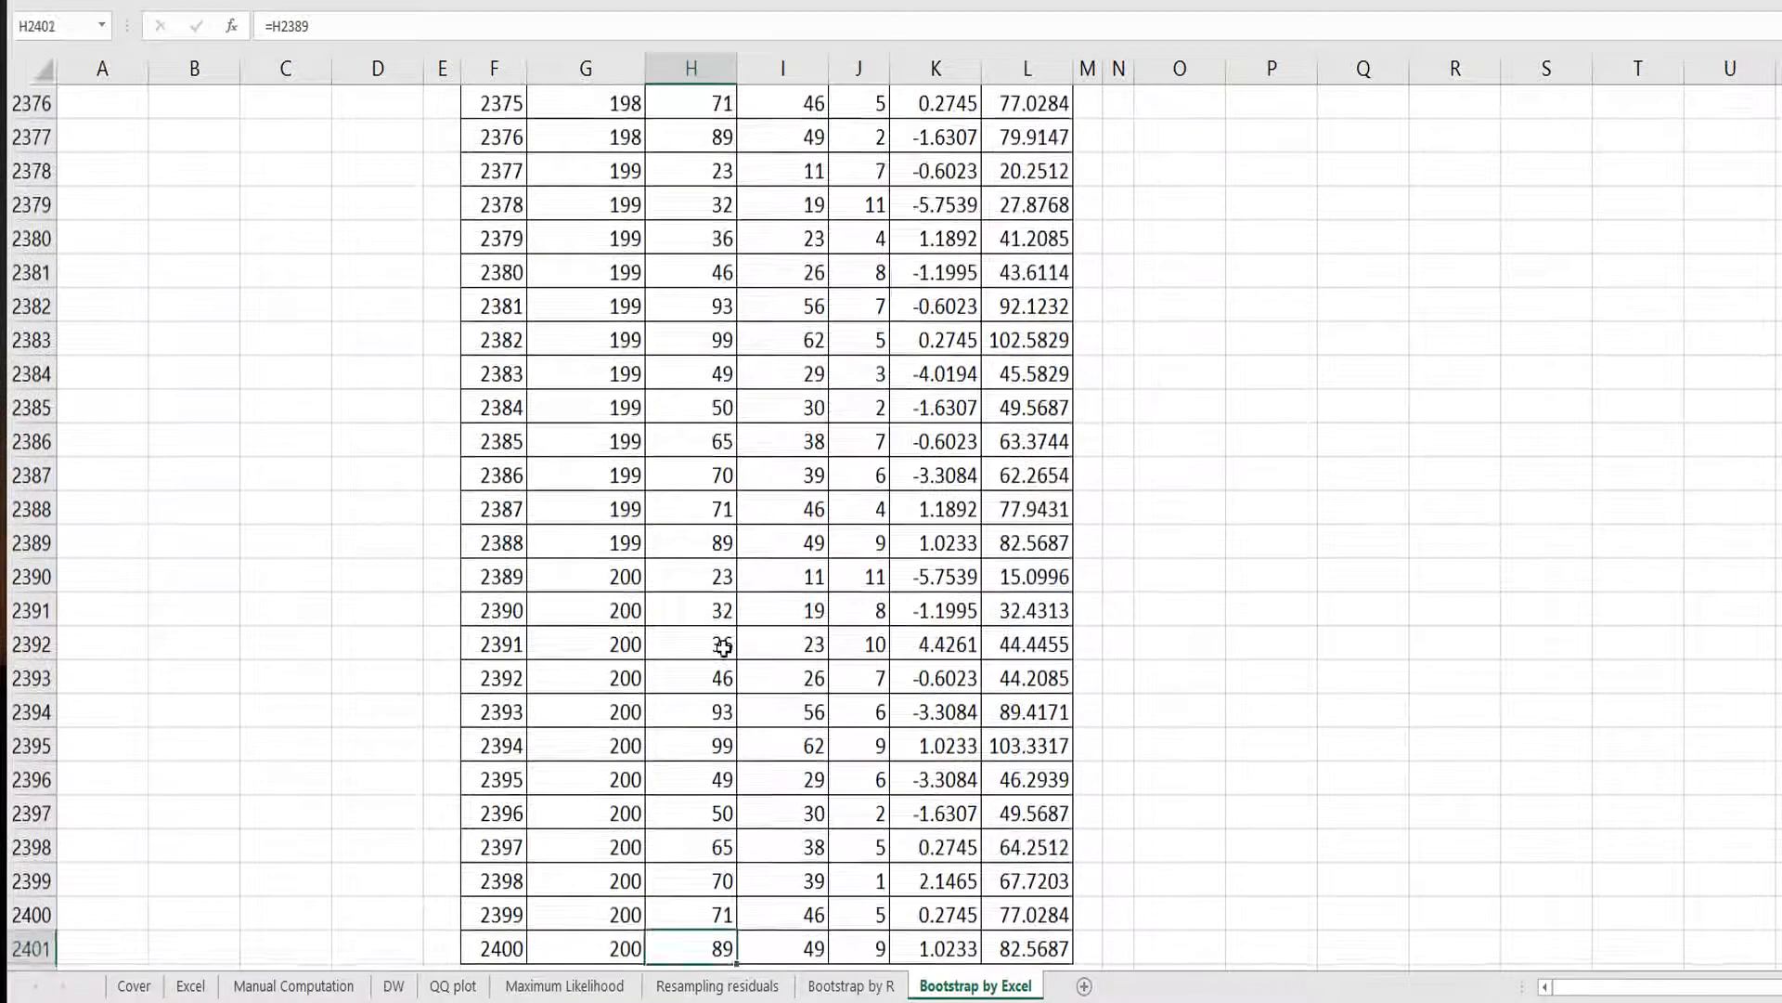
{"action": "key", "text": "Up"}
{"action": "key", "text": "Up"}
{"action": "key", "text": "Up"}
{"action": "key", "text": "Up"}
{"action": "key", "text": "Up"}
{"action": "key", "text": "Up"}
{"action": "key", "text": "Up"}
{"action": "key", "text": "Up"}
{"action": "key", "text": "Up"}
{"action": "key", "text": "Up"}
{"action": "key", "text": "Up"}
{"action": "key", "text": "Down"}
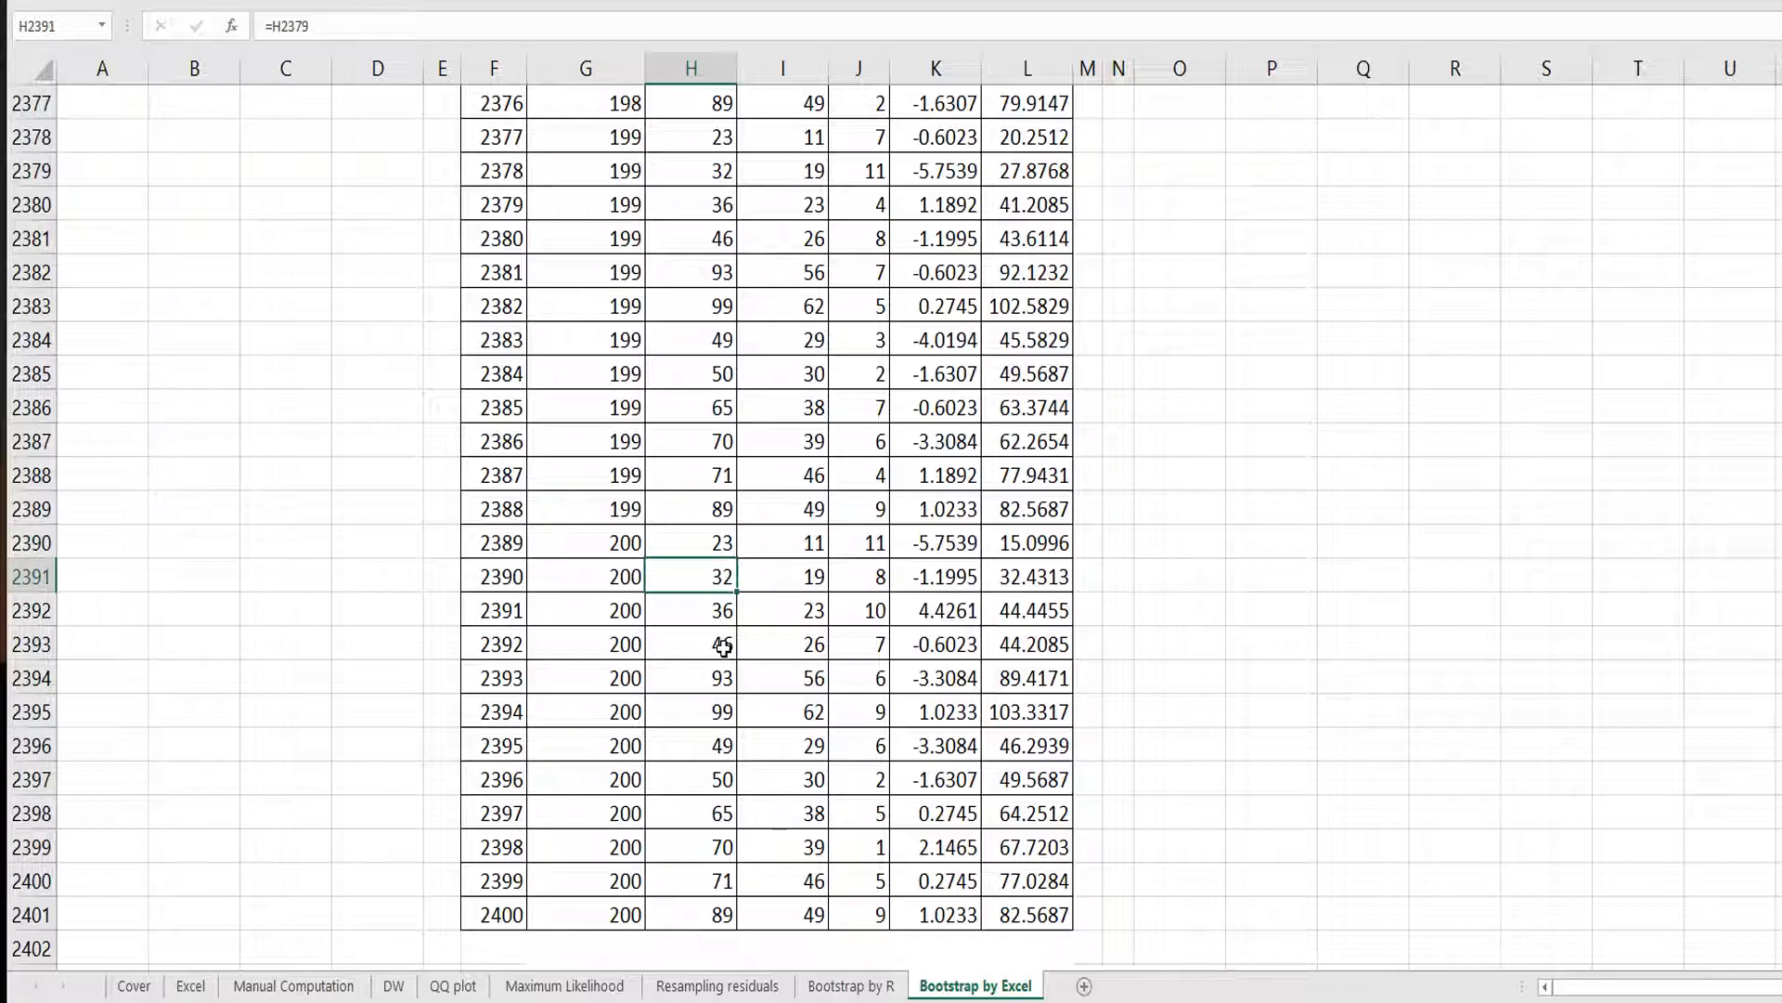
{"action": "key", "text": "Up"}
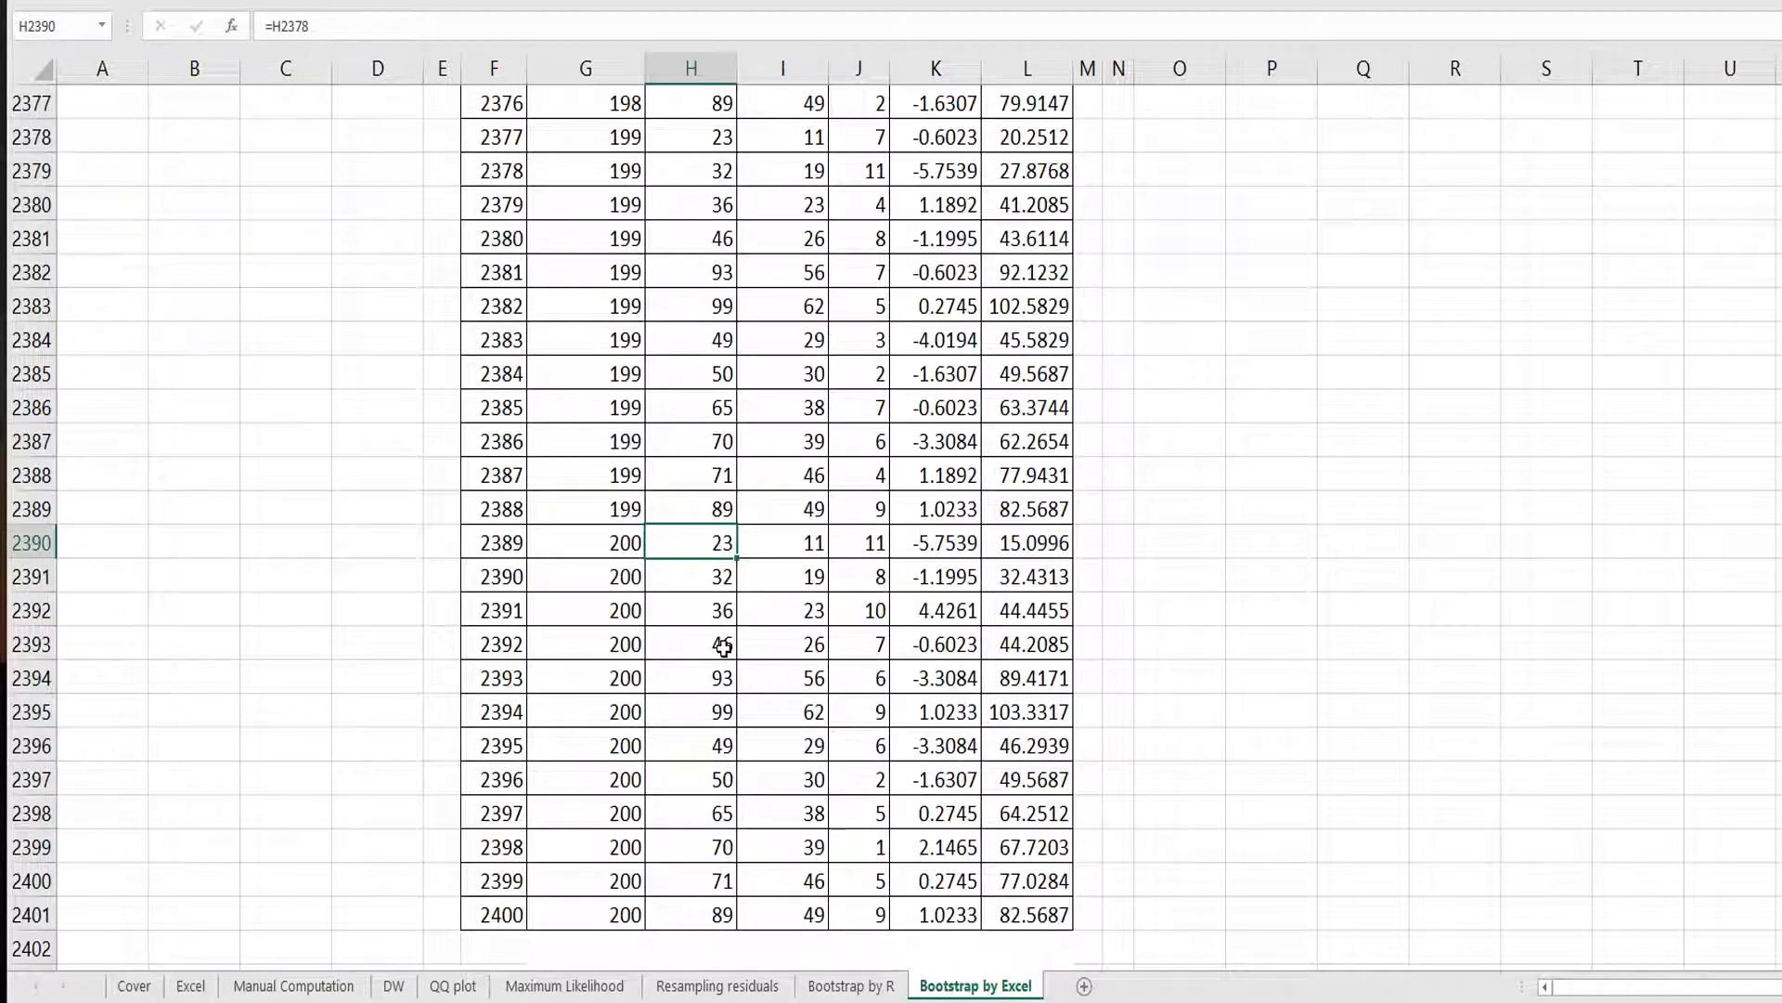
{"action": "left_click", "coordinate": [814, 915], "text": "shift"}
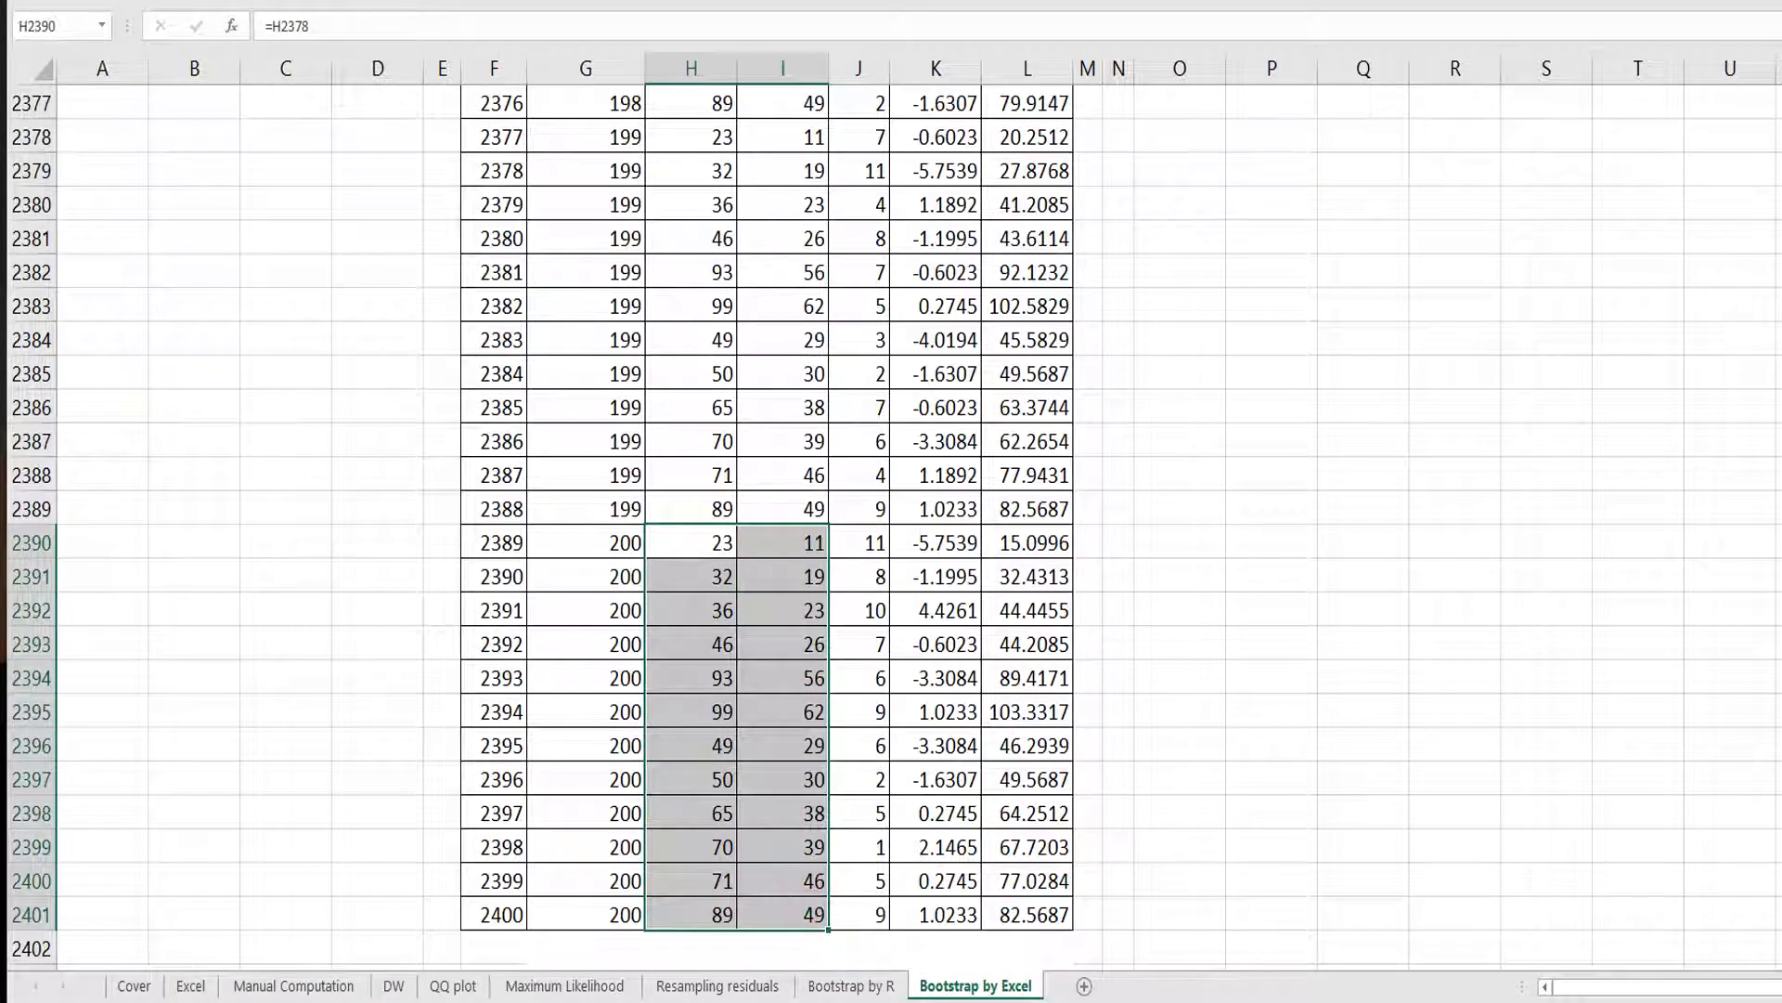
{"action": "left_click", "coordinate": [345, 2]}
{"action": "left_click", "coordinate": [690, 552]}
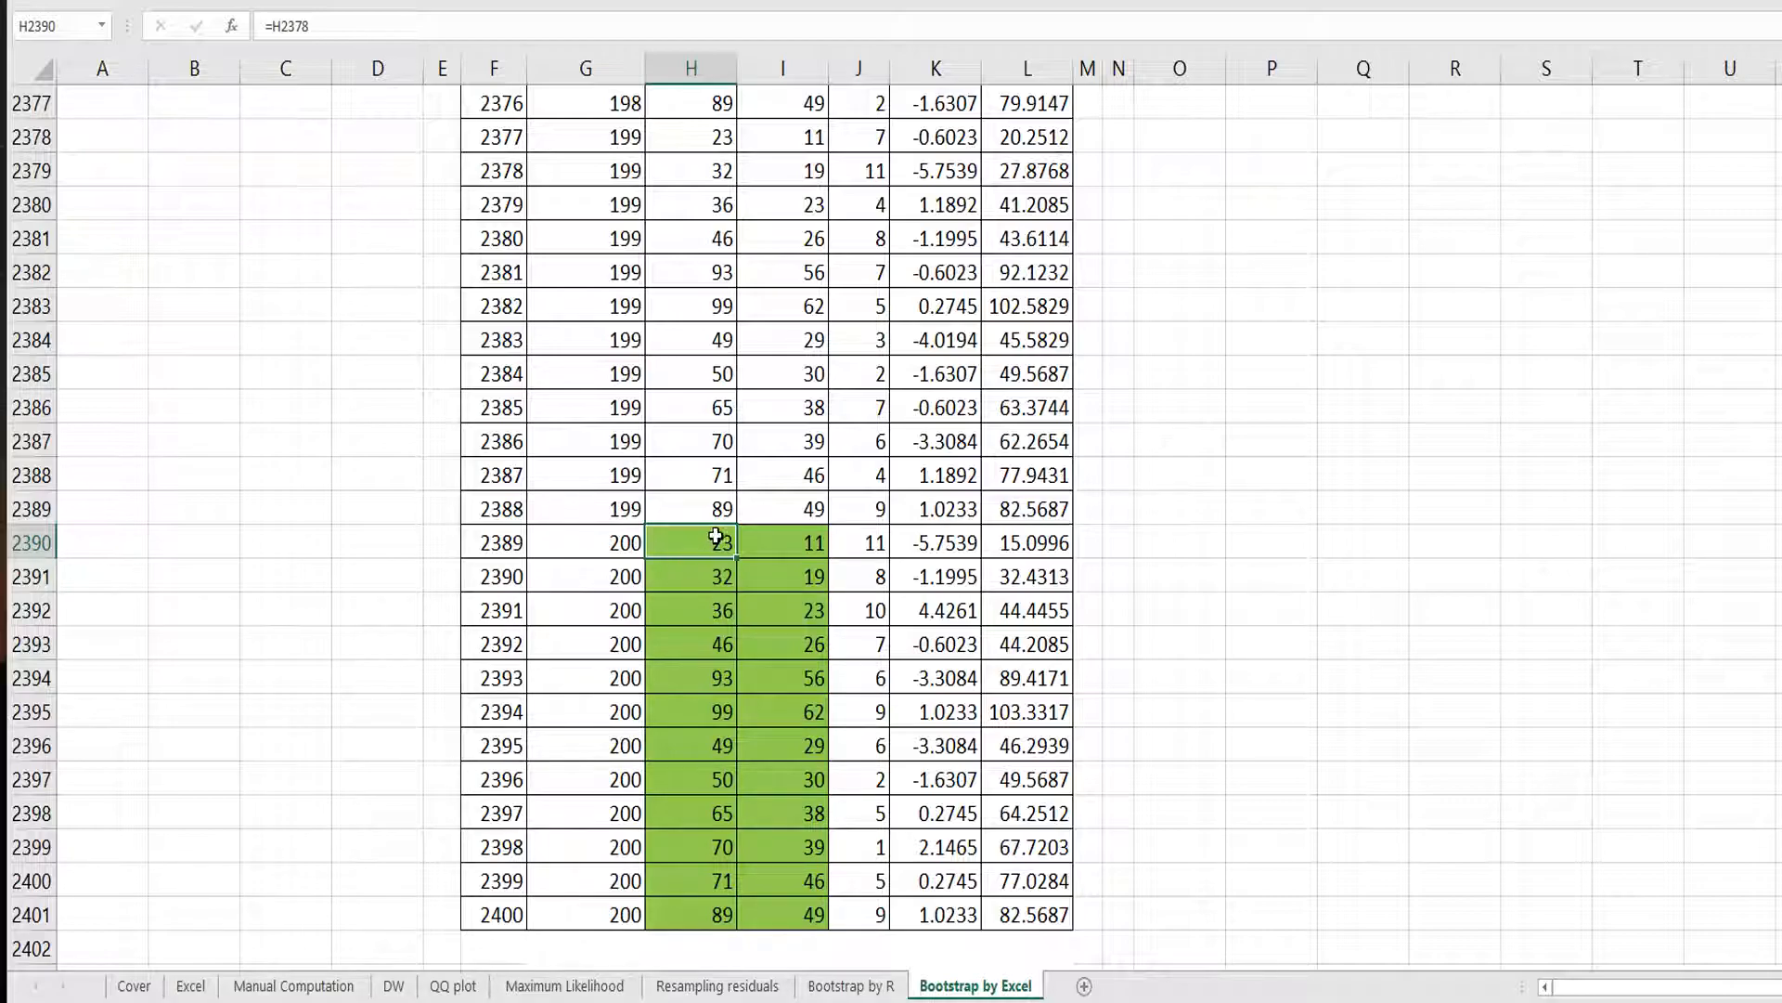
In Model1's b0 cell, enter =INTERCEPT(L2:L13,I2:I13) for replication 1's Y_New and X : Adver values.
{"action": "key", "text": "ctrl+Home"}
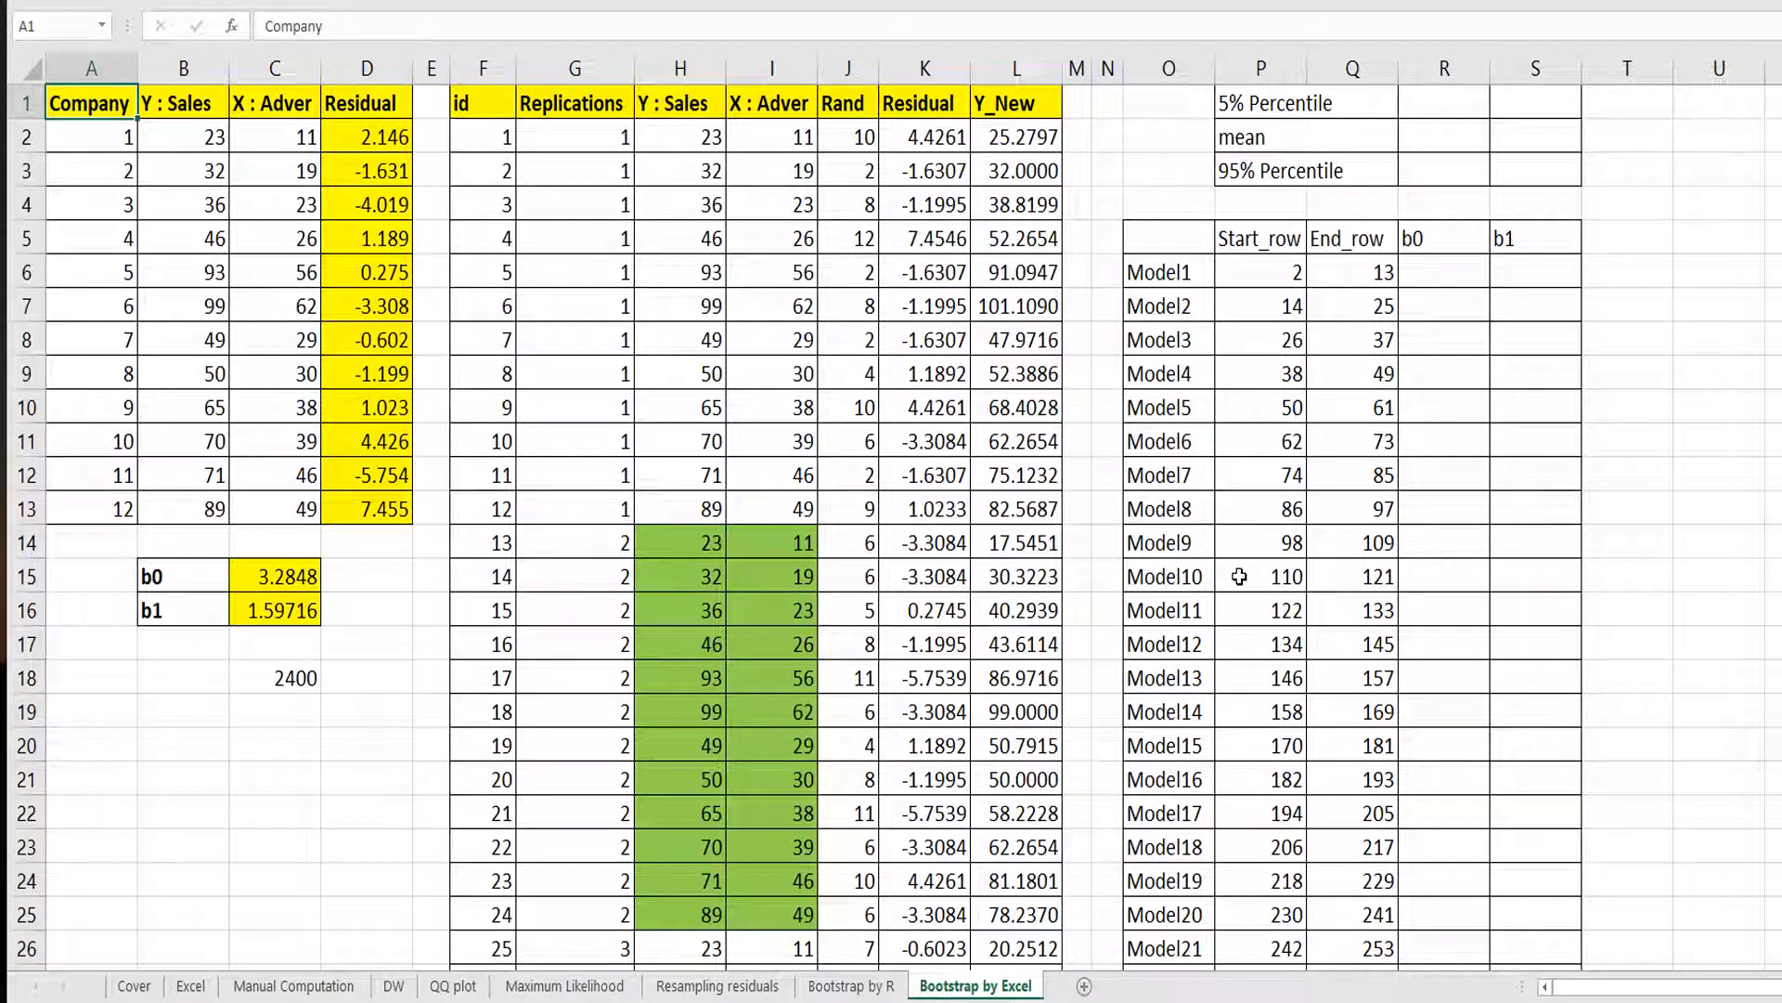
{"action": "left_click", "coordinate": [1278, 488]}
{"action": "key", "text": "ctrl+Down"}
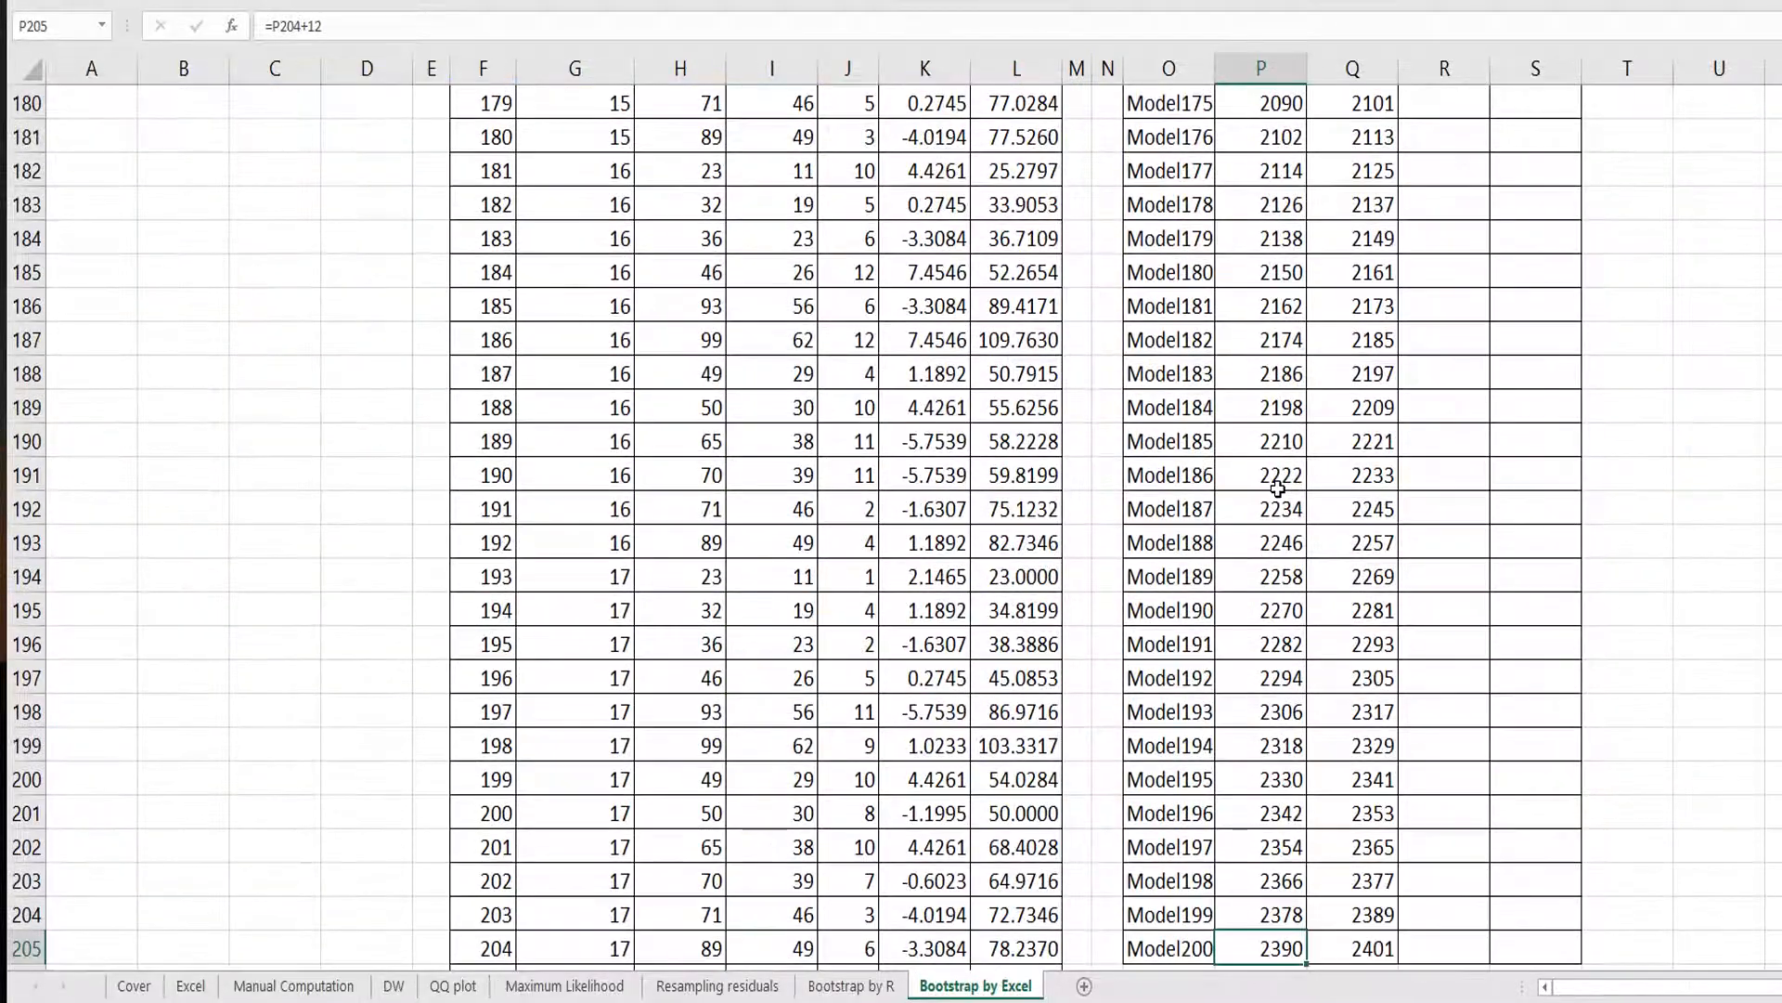
{"action": "scroll", "coordinate": [1436, 700], "scroll_direction": "up", "scroll_amount": 9}
{"action": "scroll", "coordinate": [1436, 700], "scroll_direction": "up", "scroll_amount": 20}
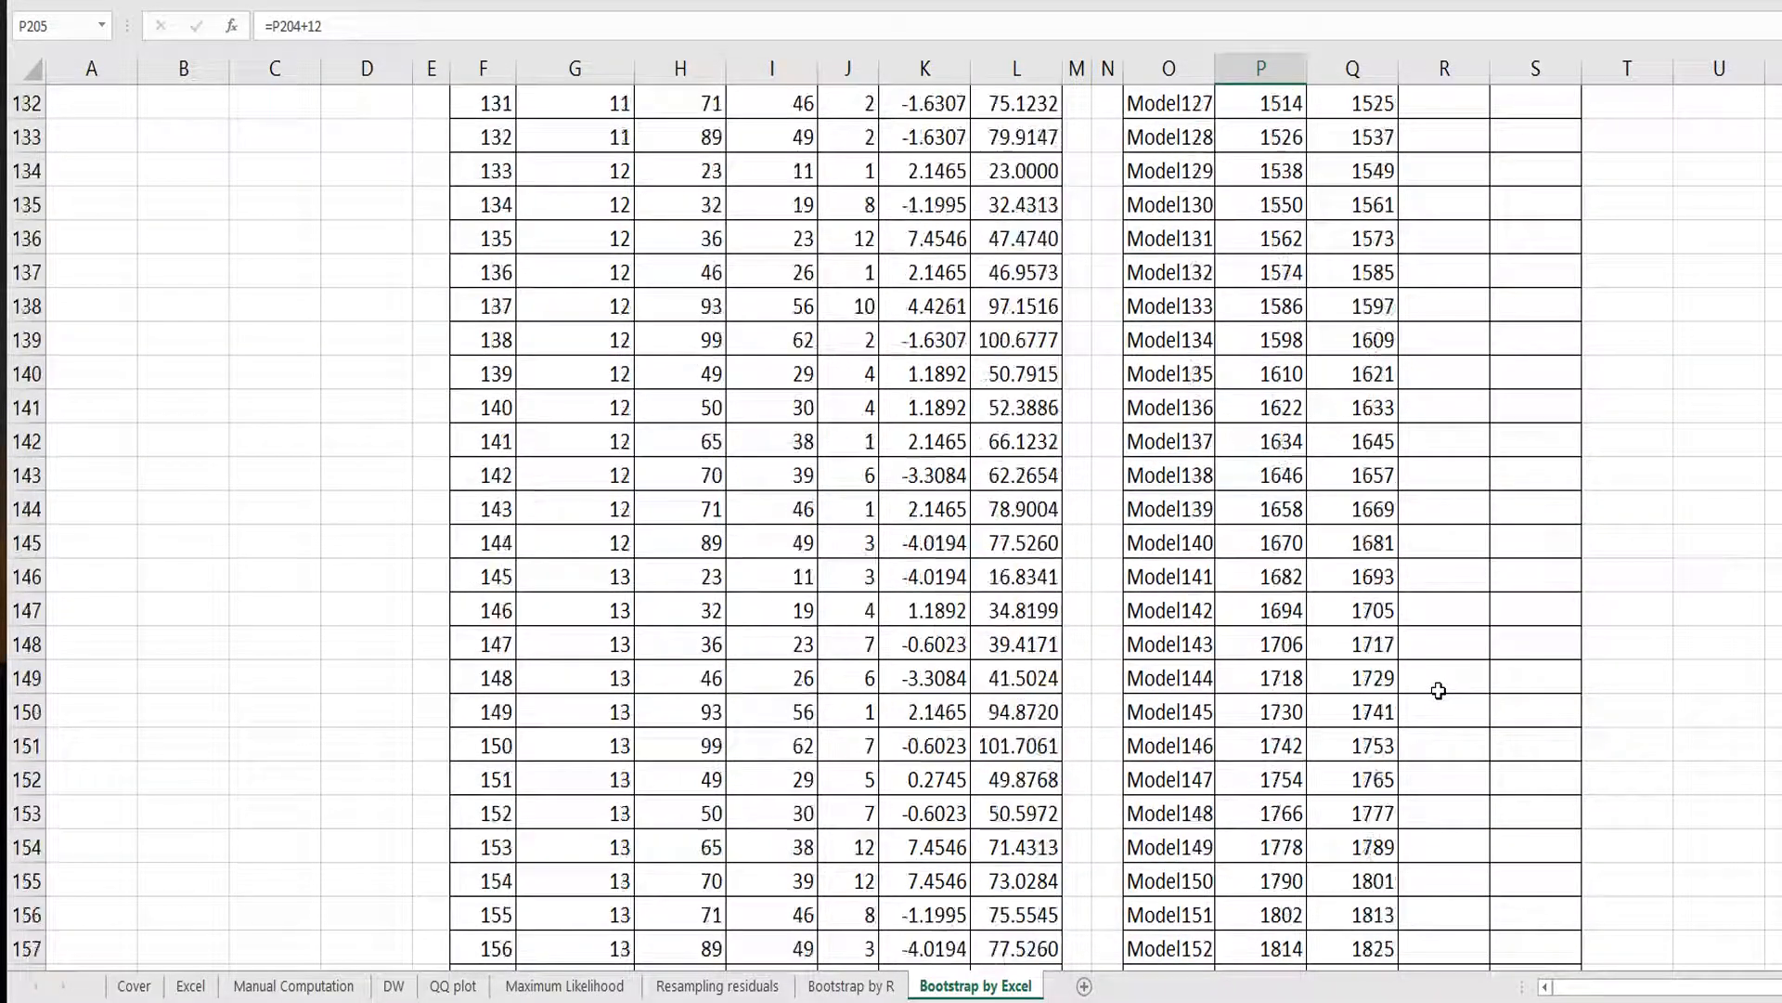
{"action": "scroll", "coordinate": [1440, 684], "scroll_direction": "up", "scroll_amount": 20}
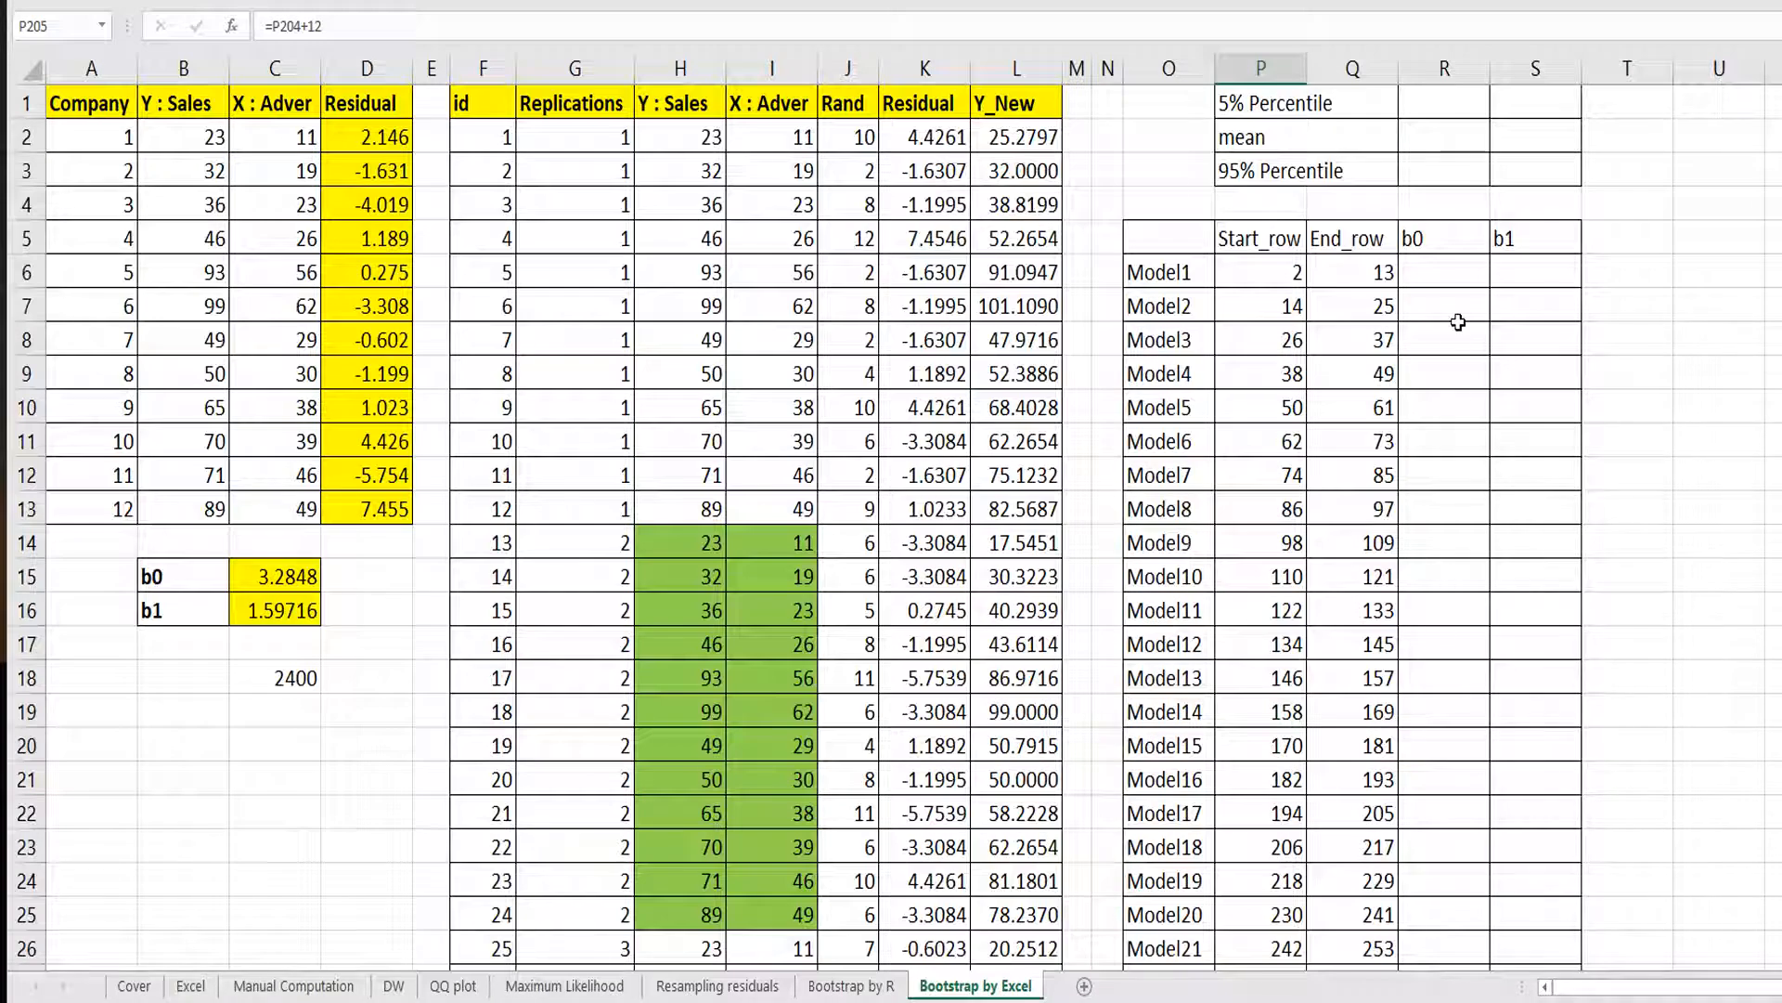
{"action": "left_click", "coordinate": [1456, 272]}
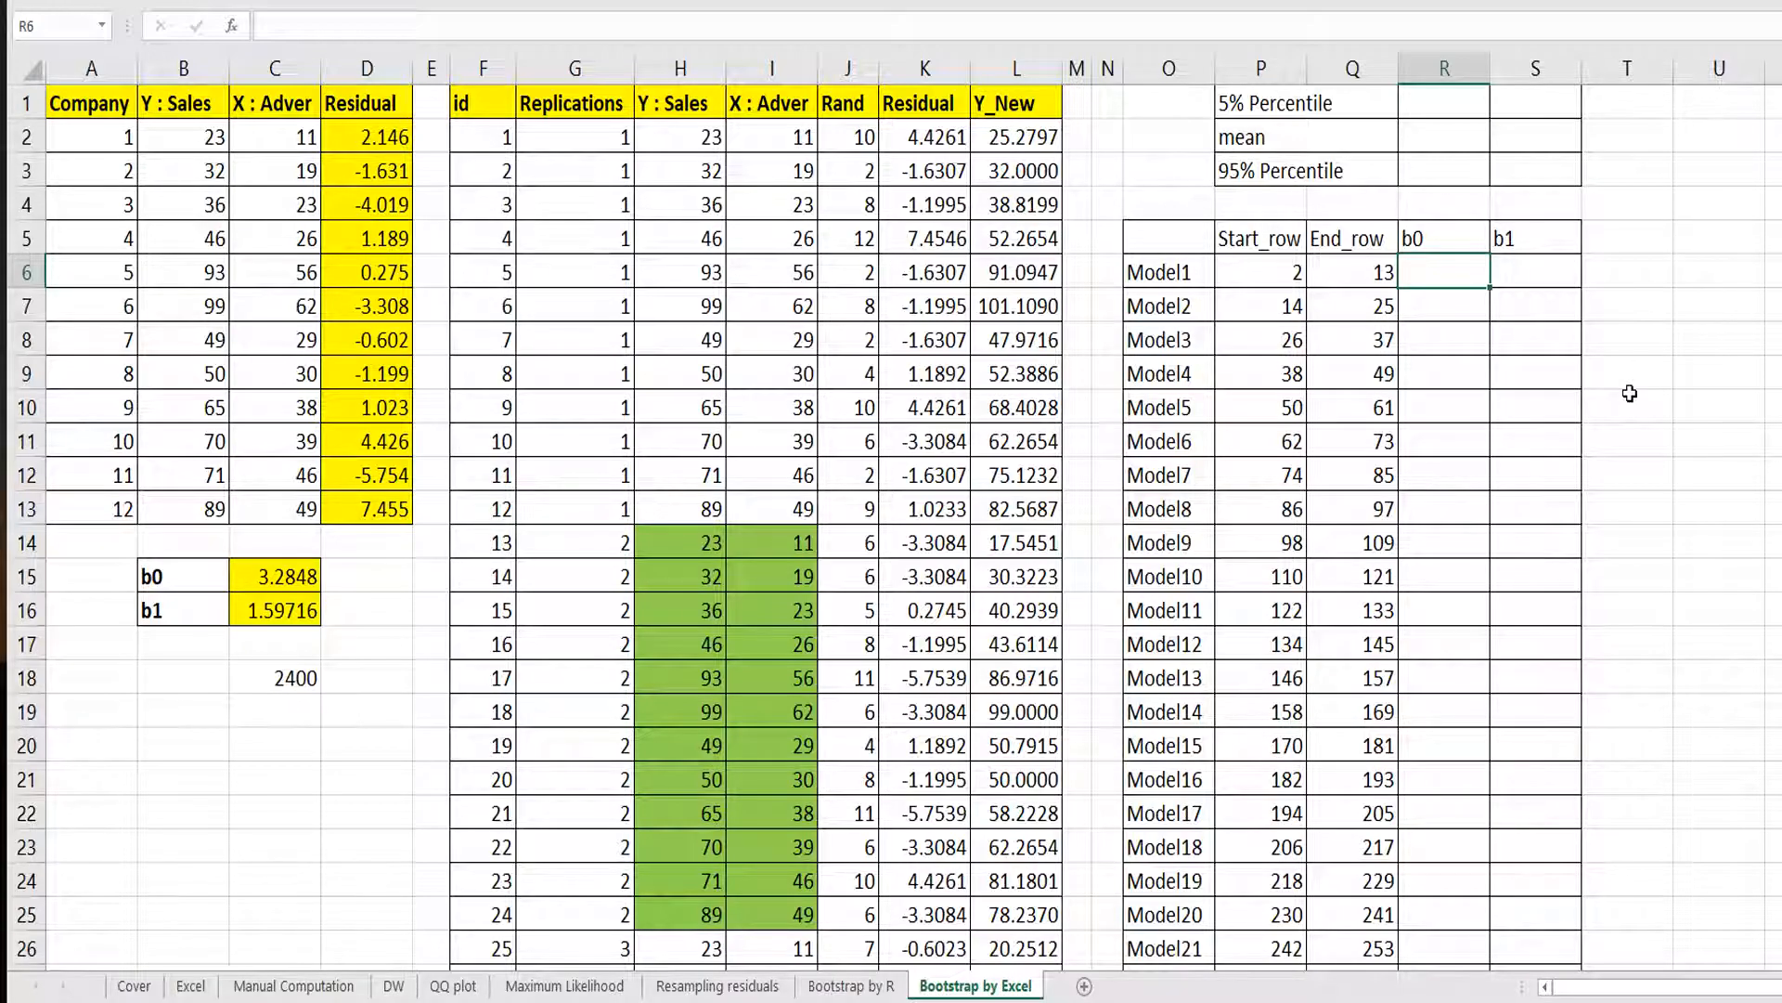
{"action": "type", "text": "=in"}
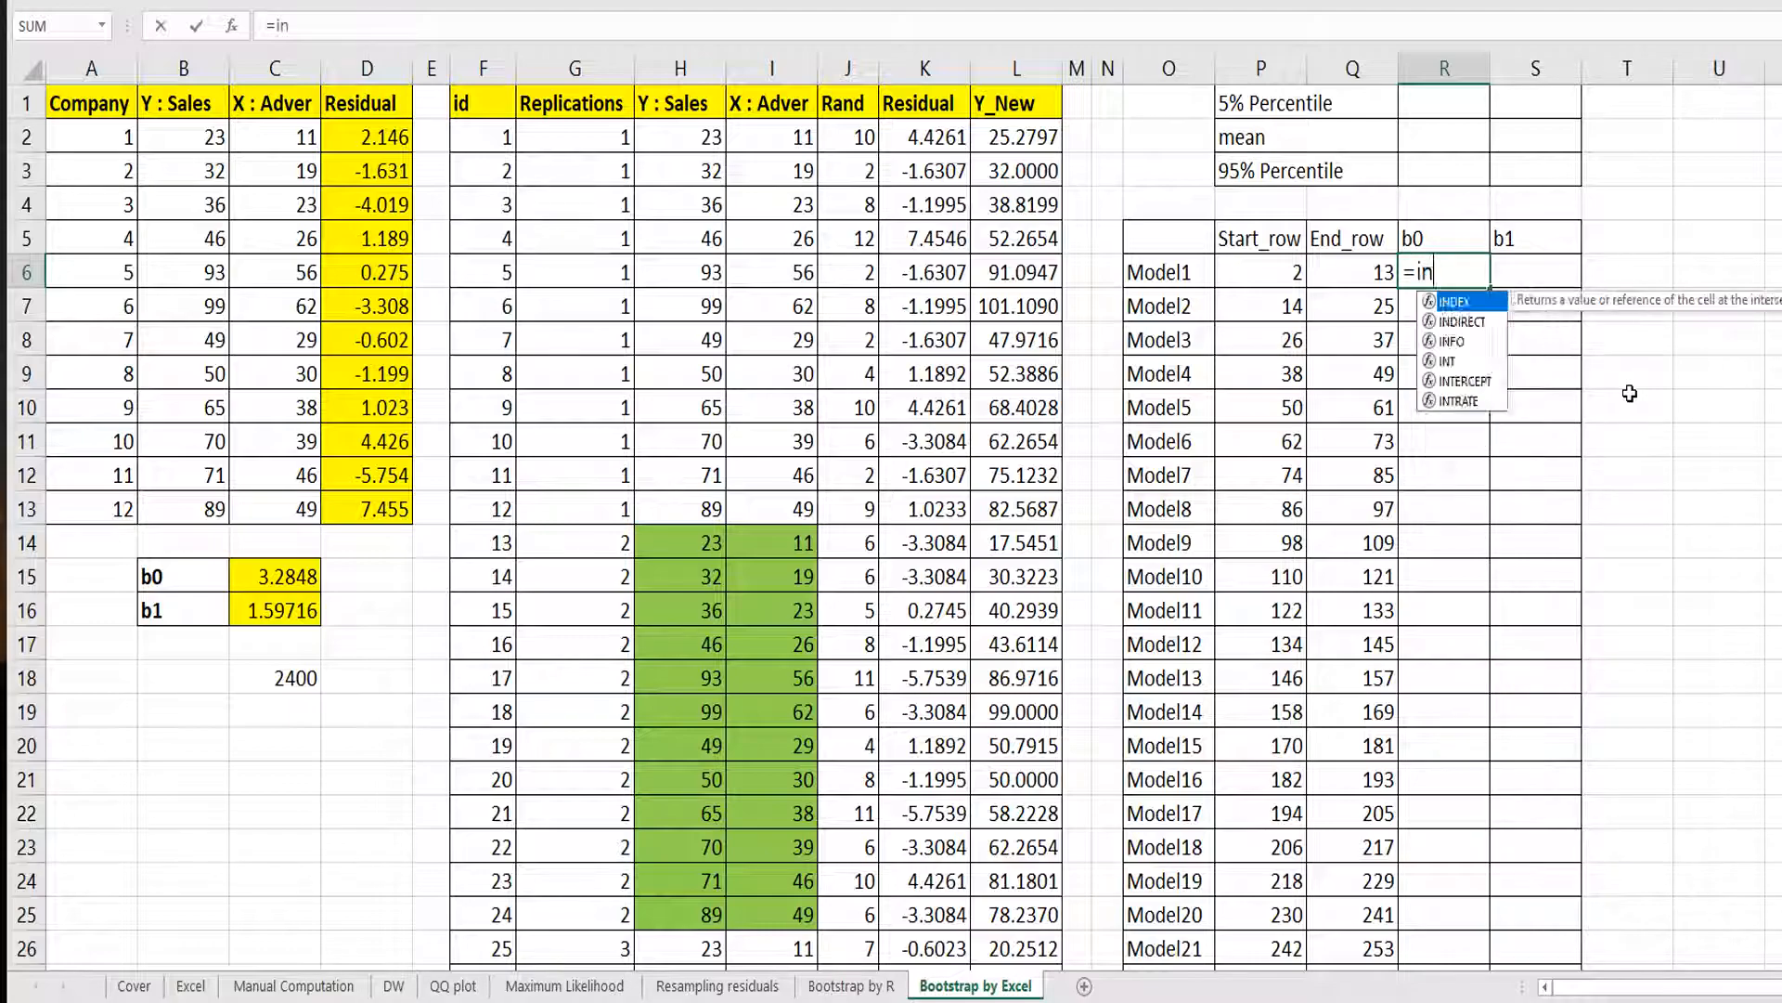
{"action": "type", "text": "tercept("}
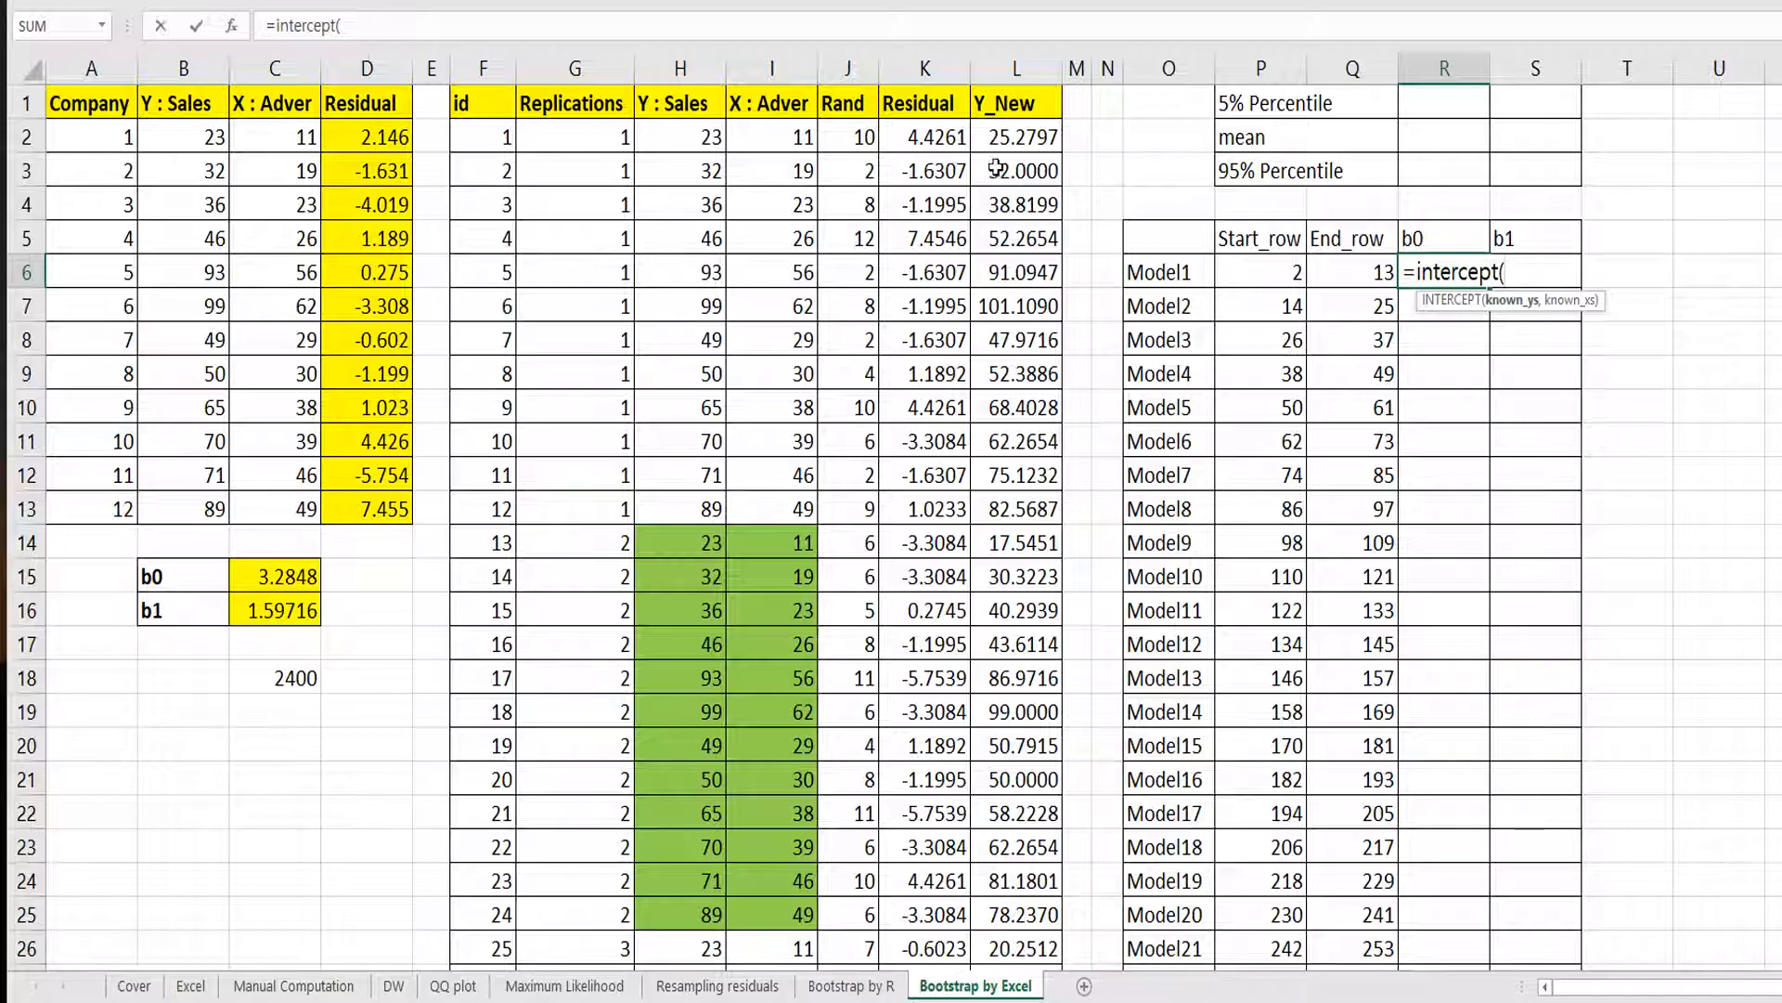
{"action": "left_click_drag", "start_coordinate": [996, 138], "coordinate": [1028, 489]}
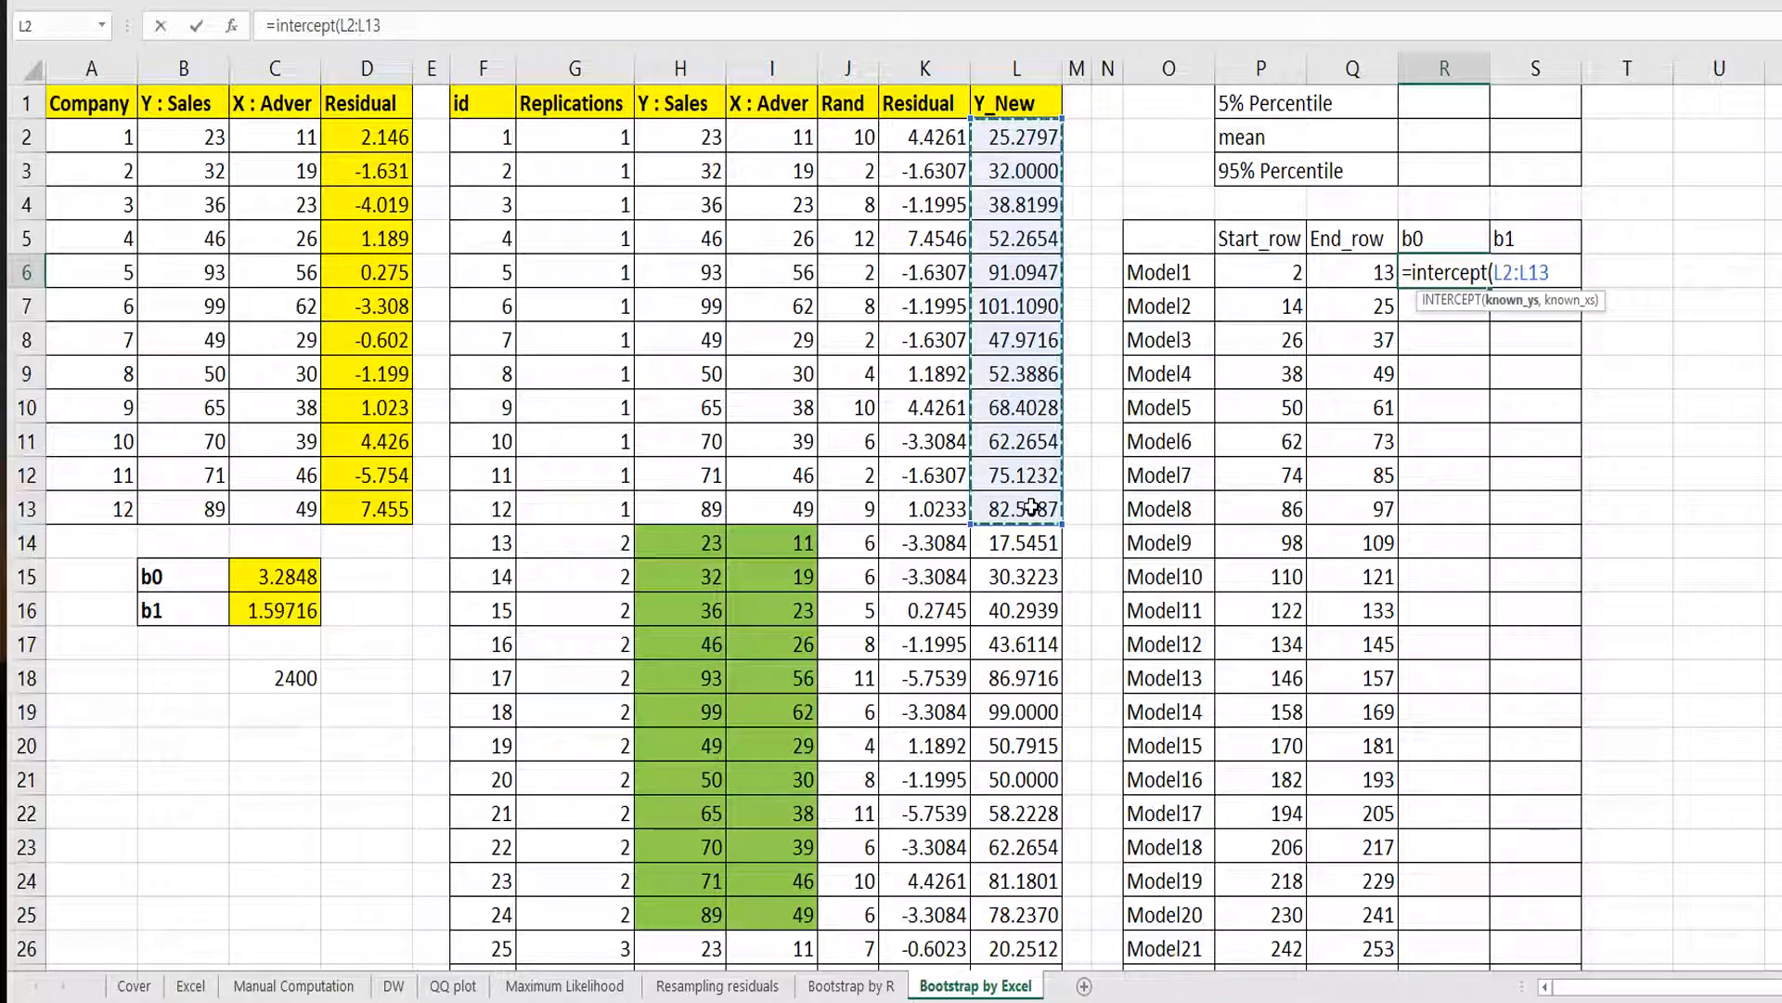
{"action": "type", "text": ","}
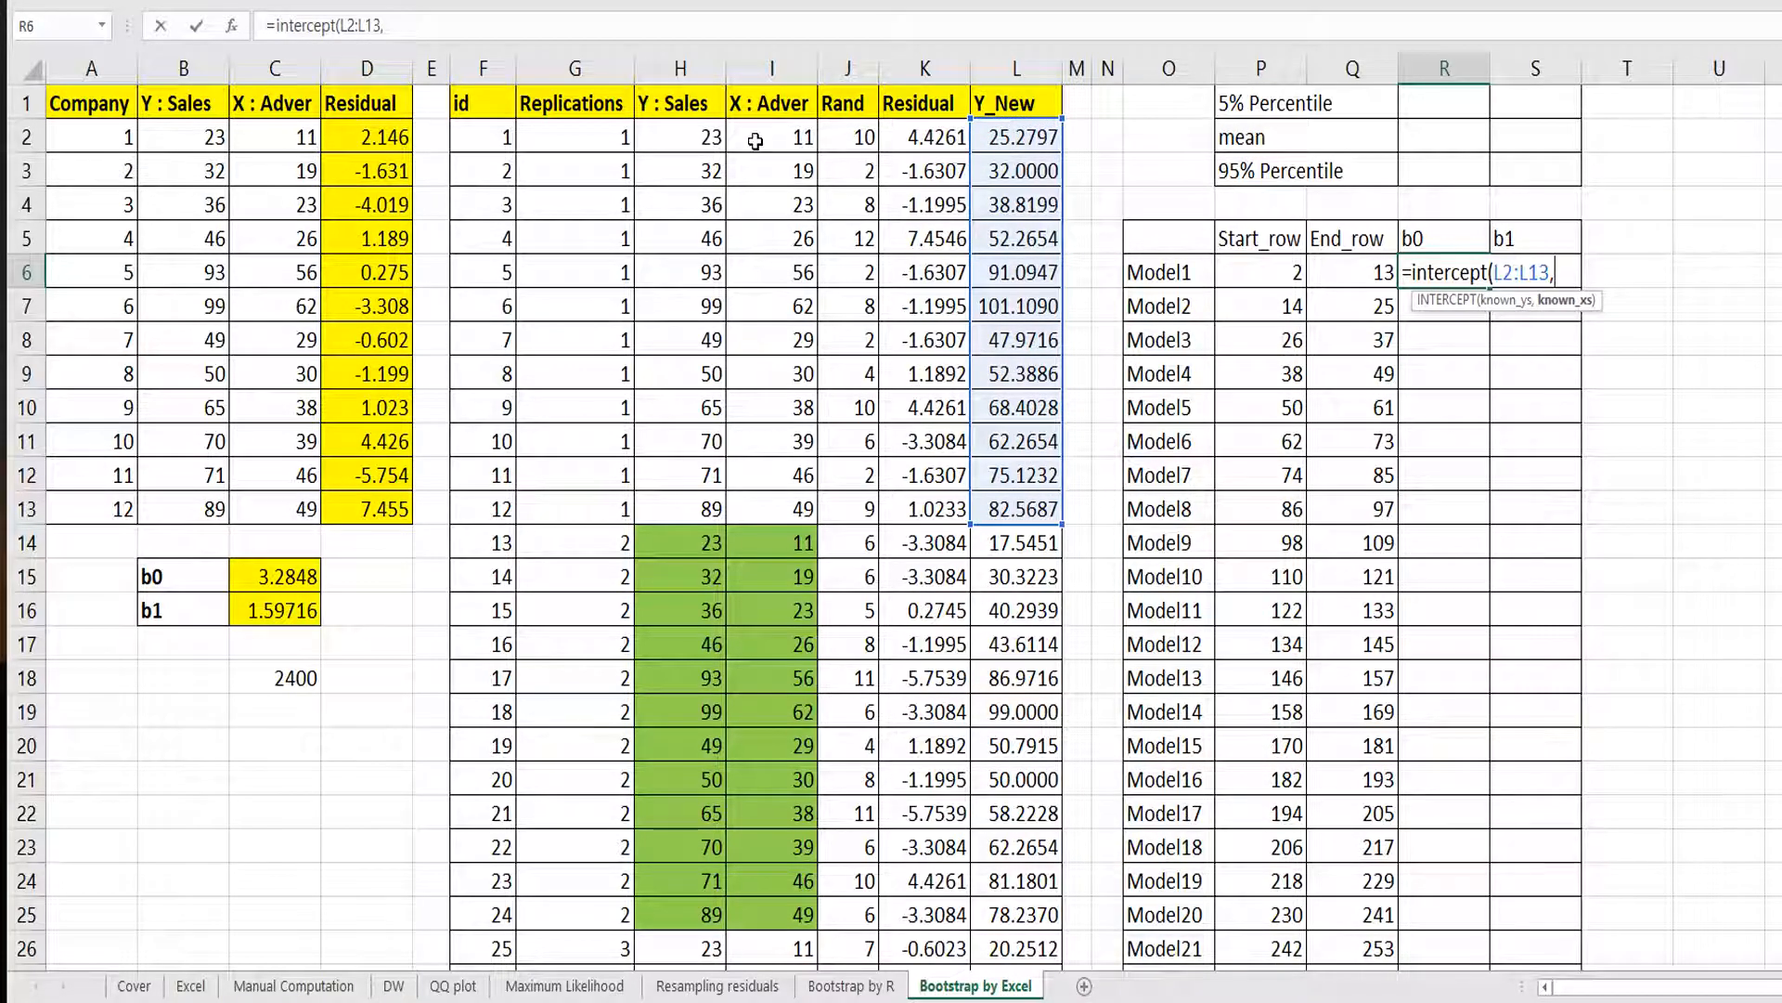
{"action": "left_click_drag", "start_coordinate": [756, 139], "coordinate": [792, 510]}
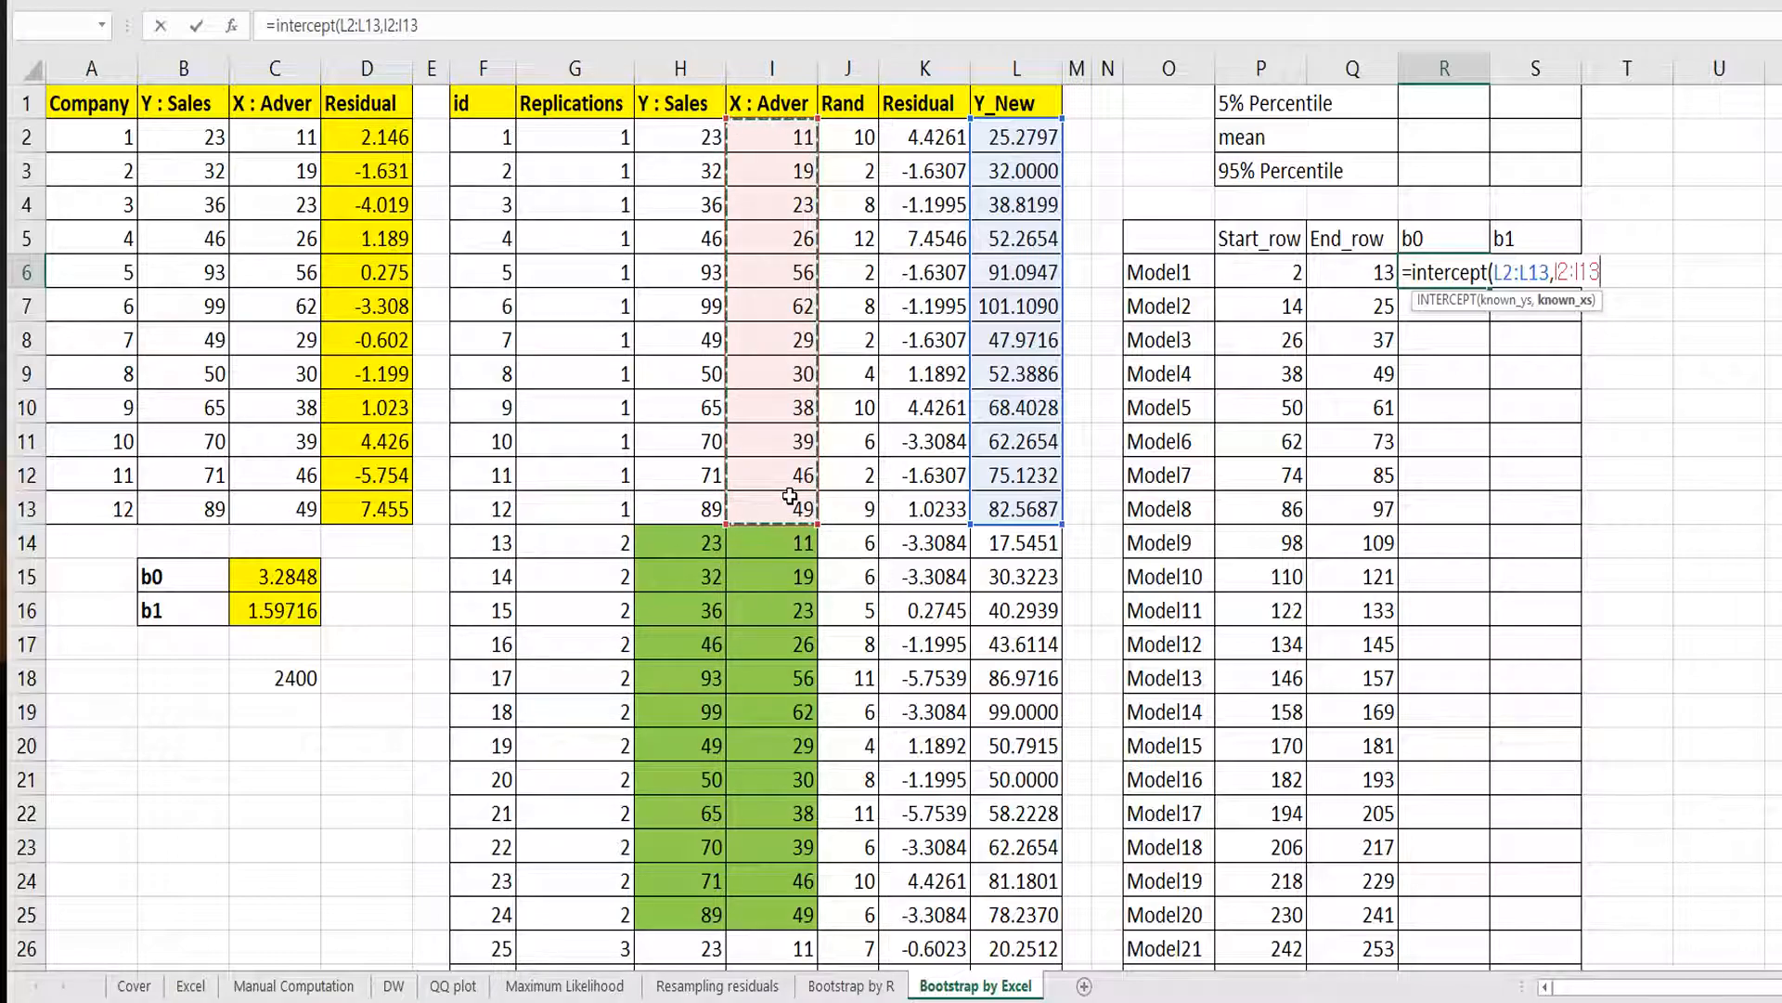
{"action": "type", "text": ")"}
{"action": "key", "text": "Return"}
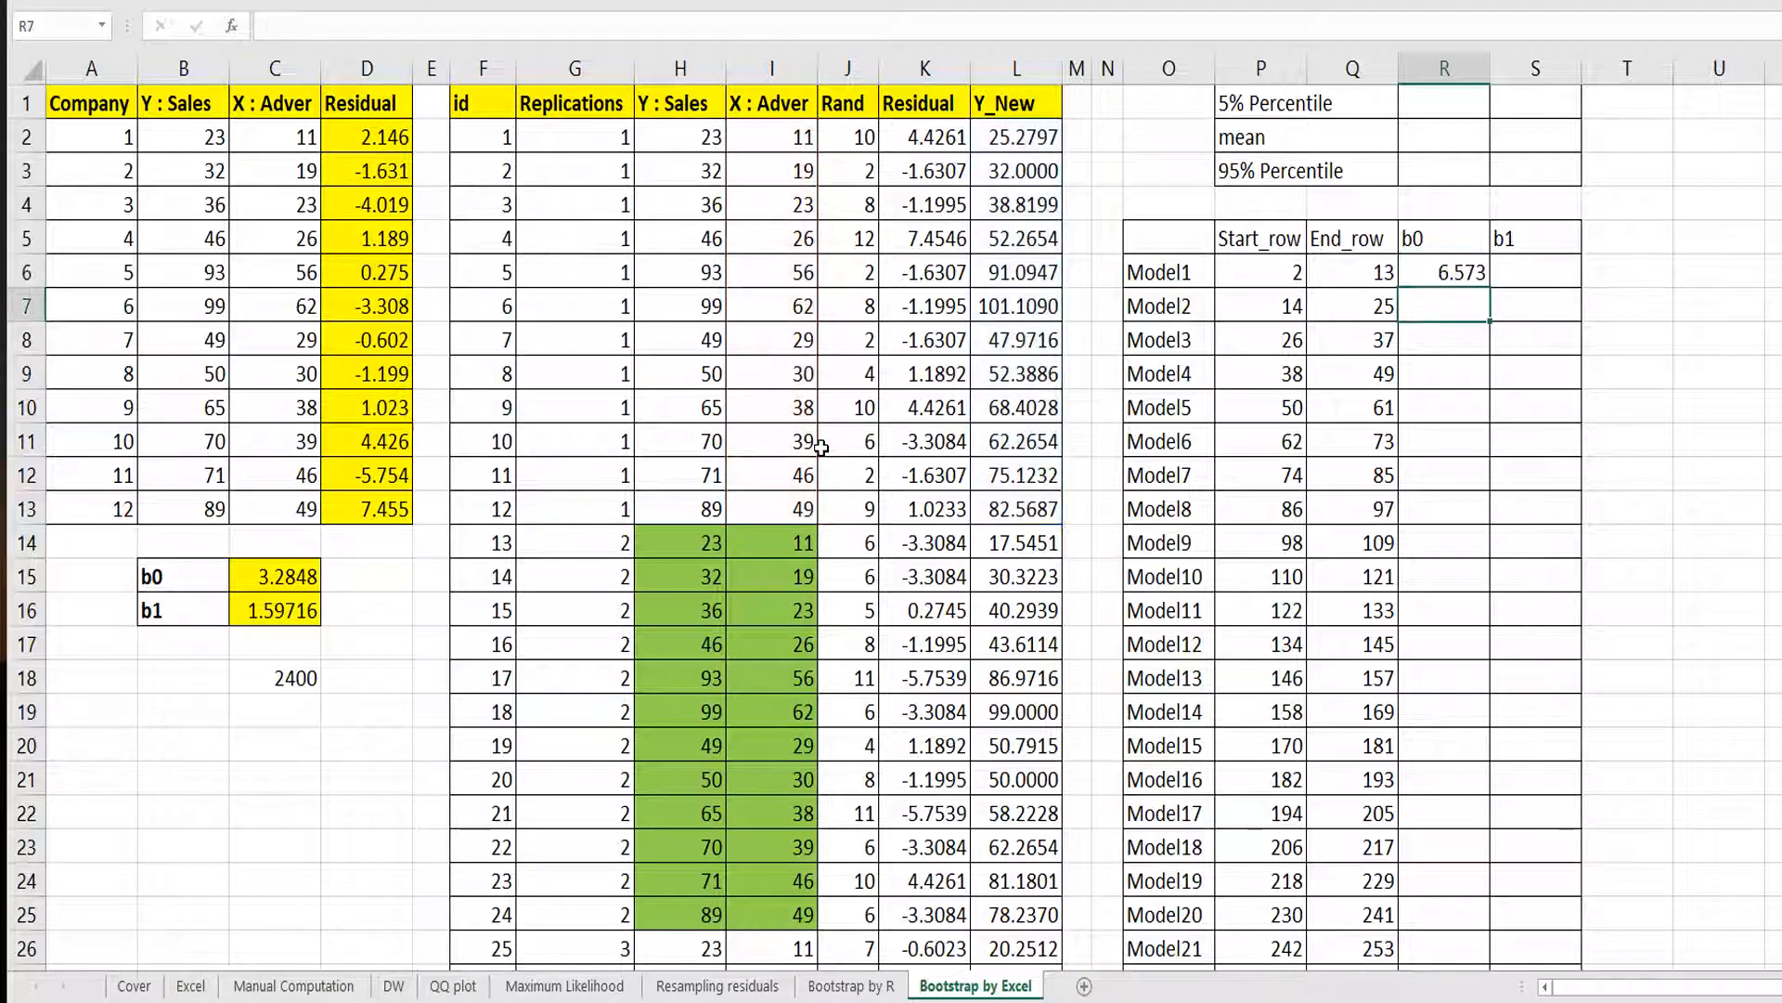
Move the intercept result to T6 and enter =SLOPE(L2:L13,I2:I13) beside it in U6.
{"action": "left_click", "coordinate": [1459, 278]}
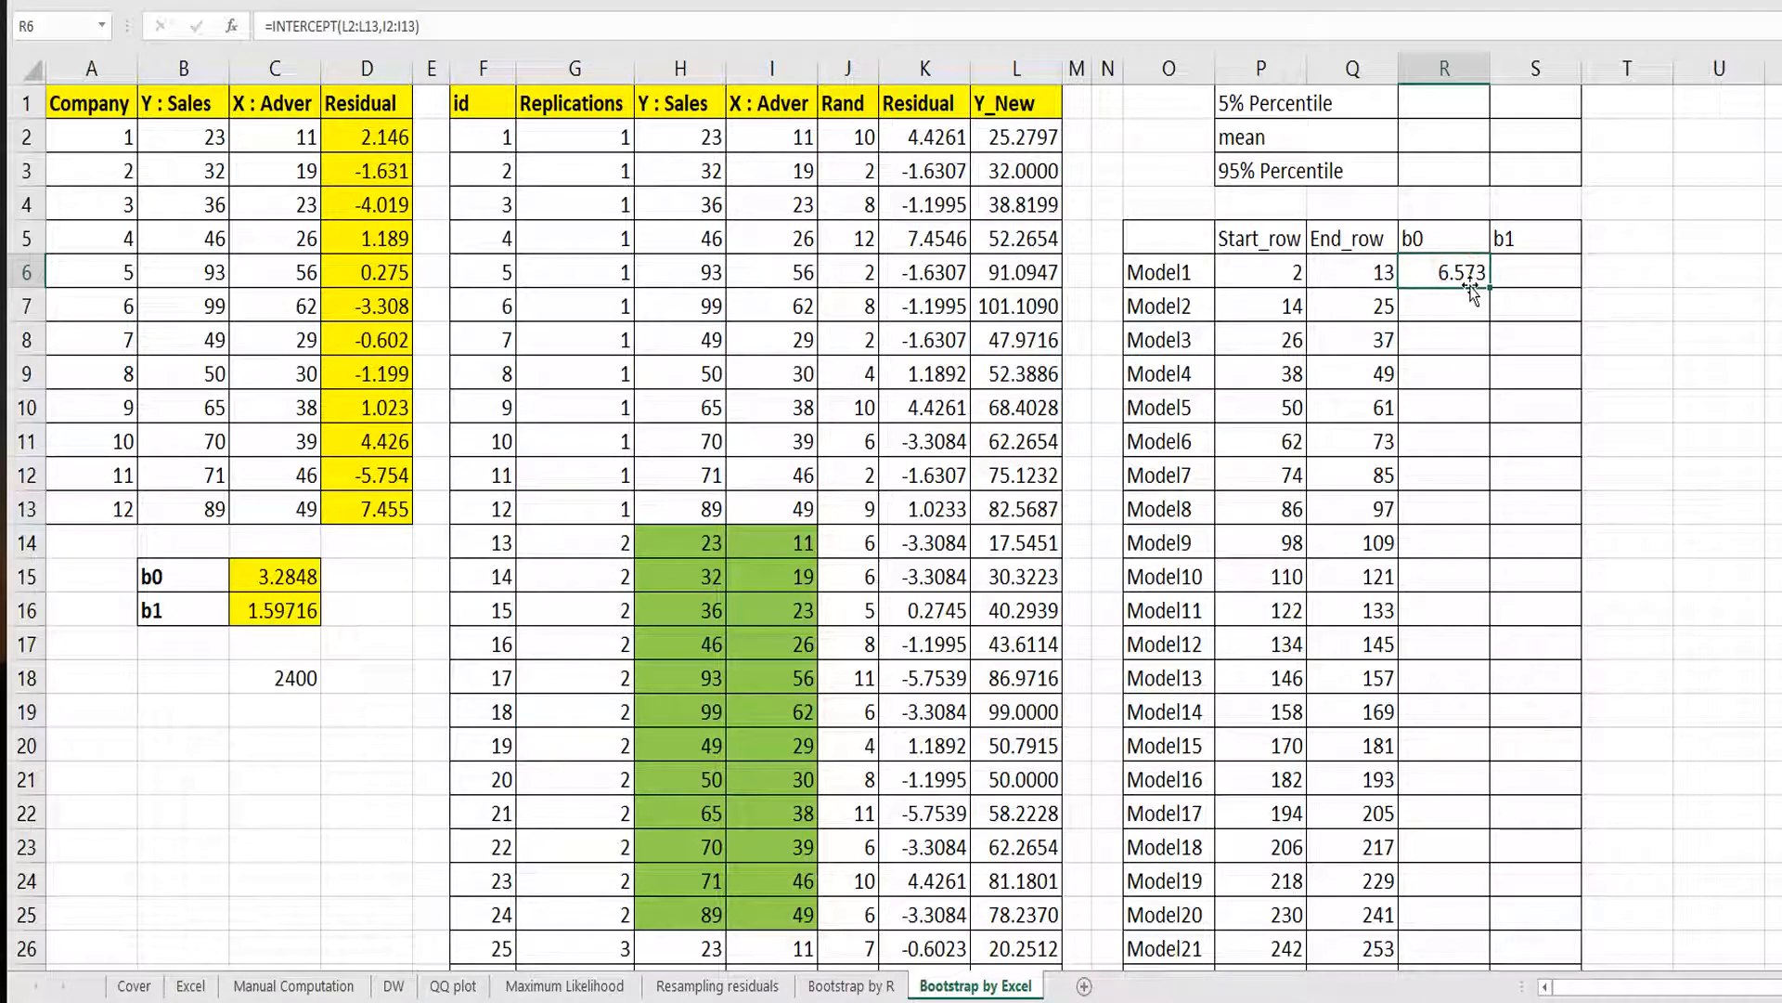
{"action": "left_click_drag", "start_coordinate": [1472, 290], "coordinate": [1631, 272]}
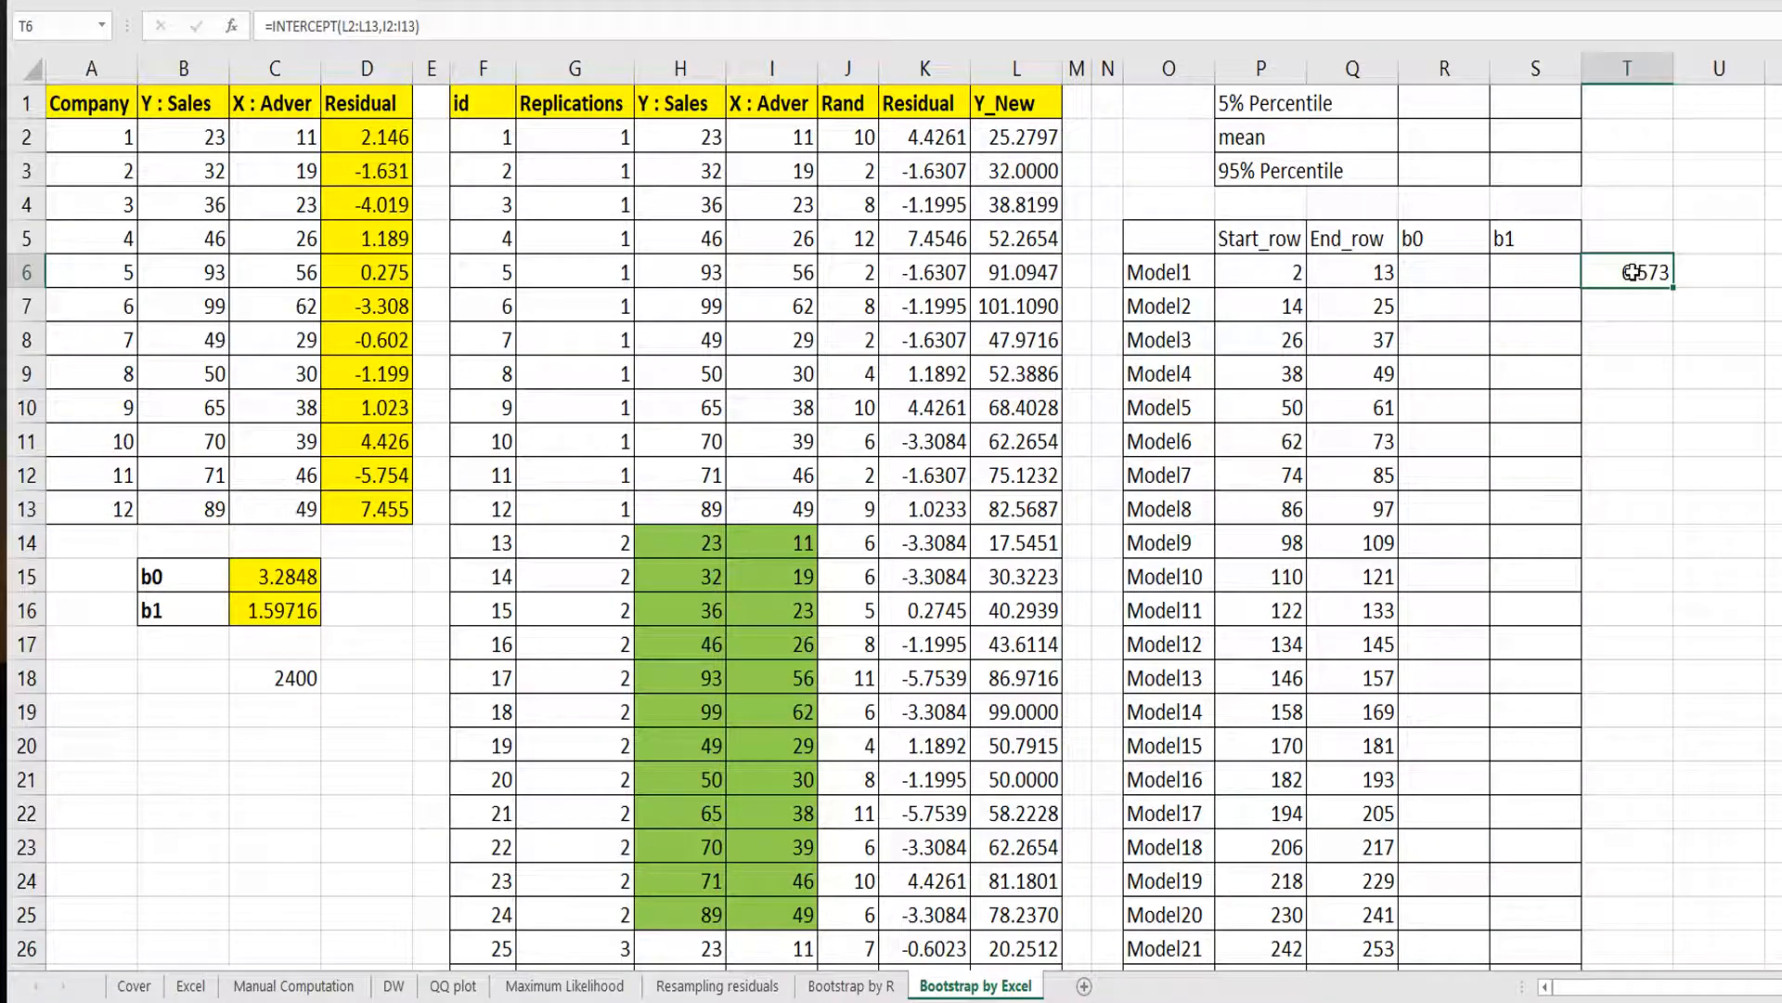
{"action": "left_click", "coordinate": [1711, 282]}
{"action": "type", "text": "=sl"}
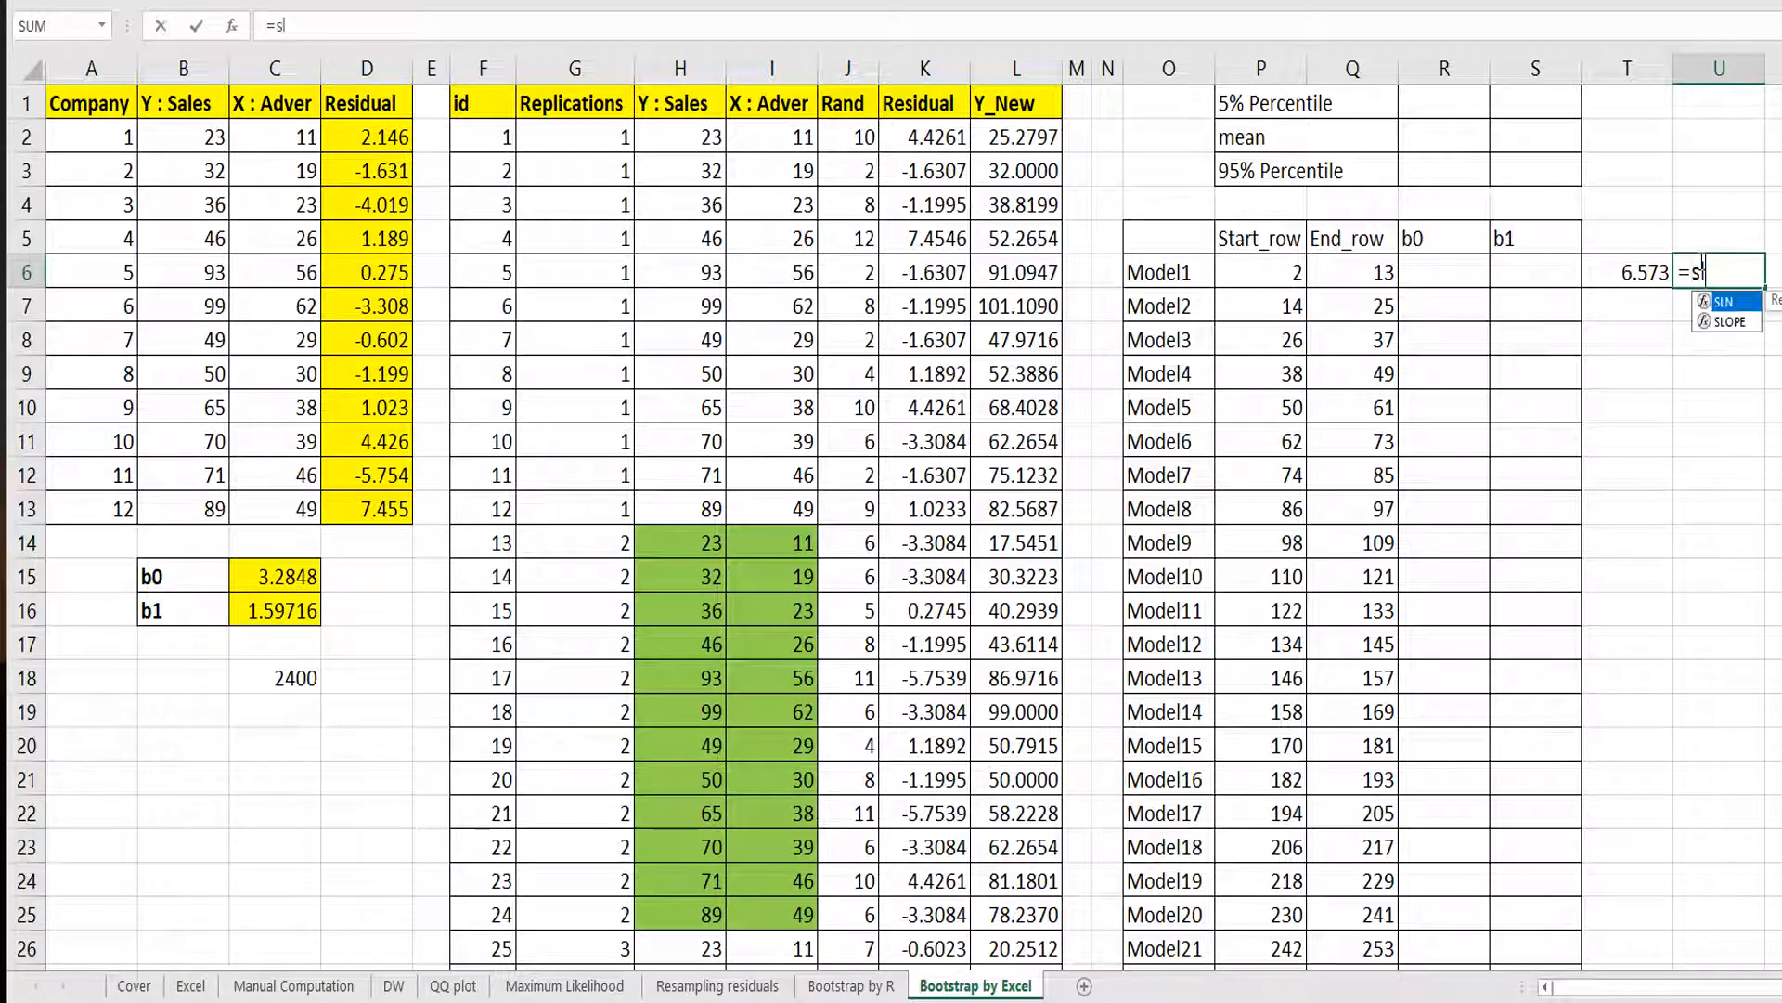
{"action": "type", "text": "ope("}
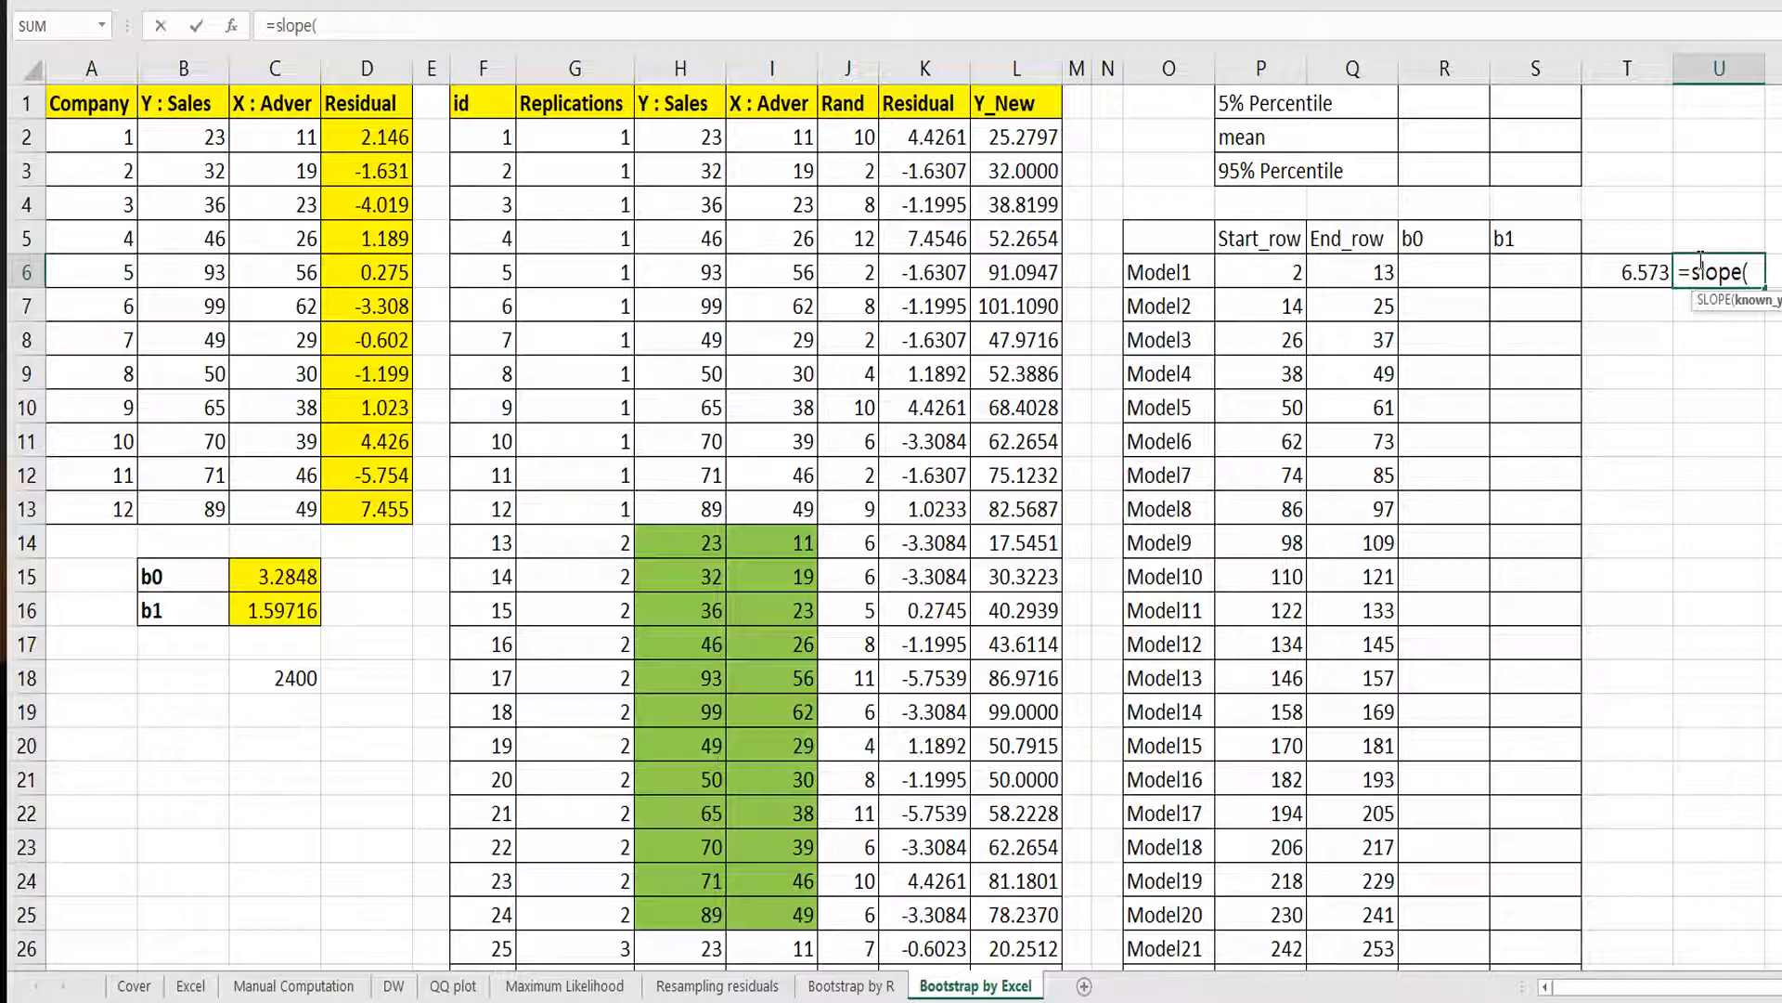
{"action": "left_click_drag", "start_coordinate": [1017, 138], "coordinate": [1023, 508]}
{"action": "type", "text": ","}
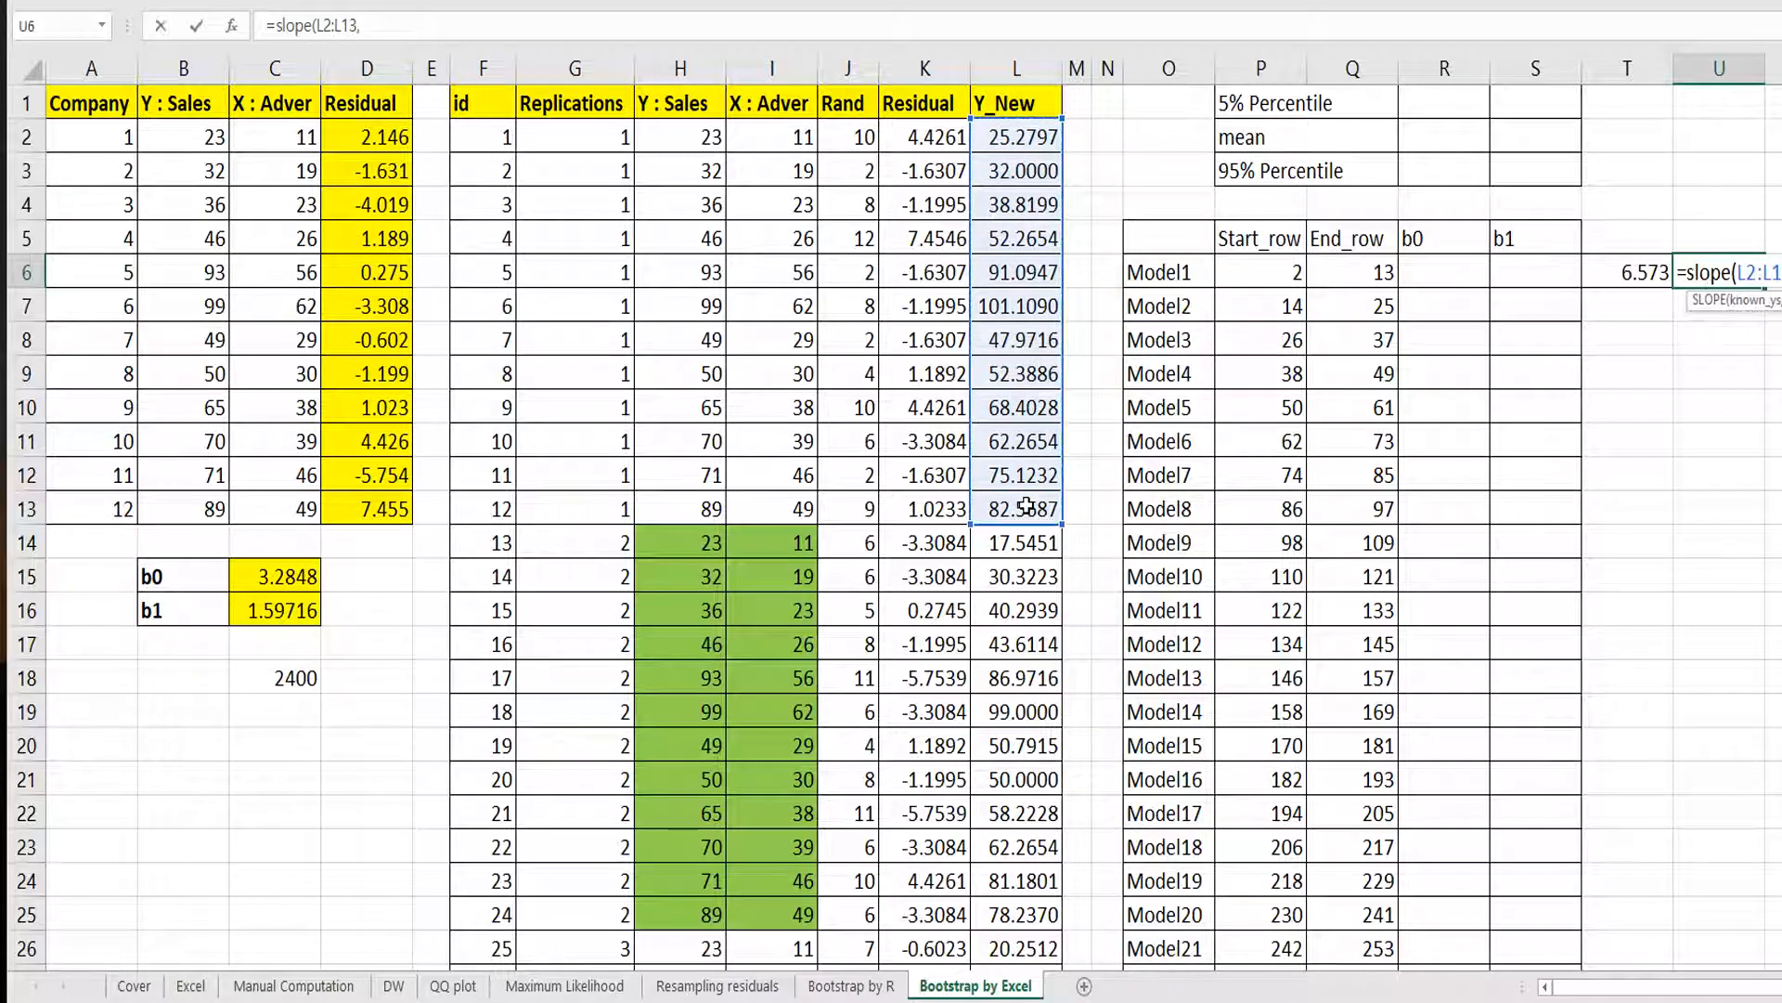
{"action": "left_click_drag", "start_coordinate": [784, 138], "coordinate": [808, 511]}
{"action": "key", "text": "Return"}
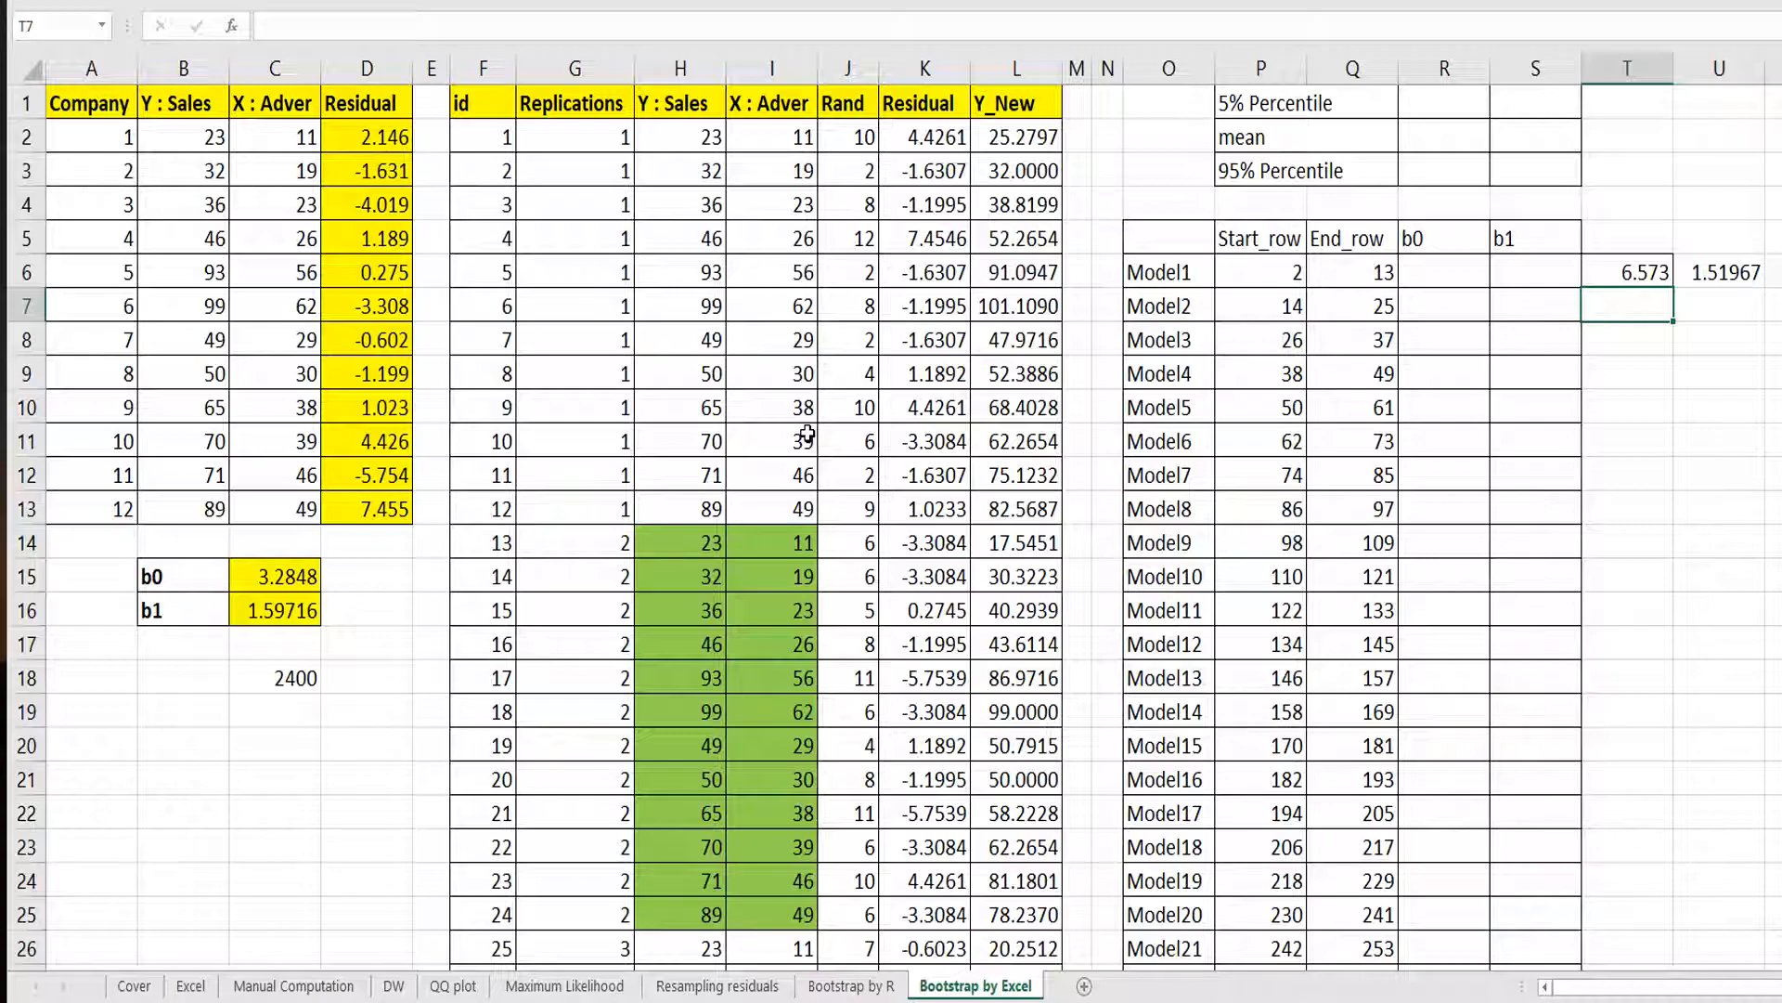
Compute replication 2's intercept and slope in T7 and U7 using L14:L25 and I14:I25.
{"action": "type", "text": "=intercept("}
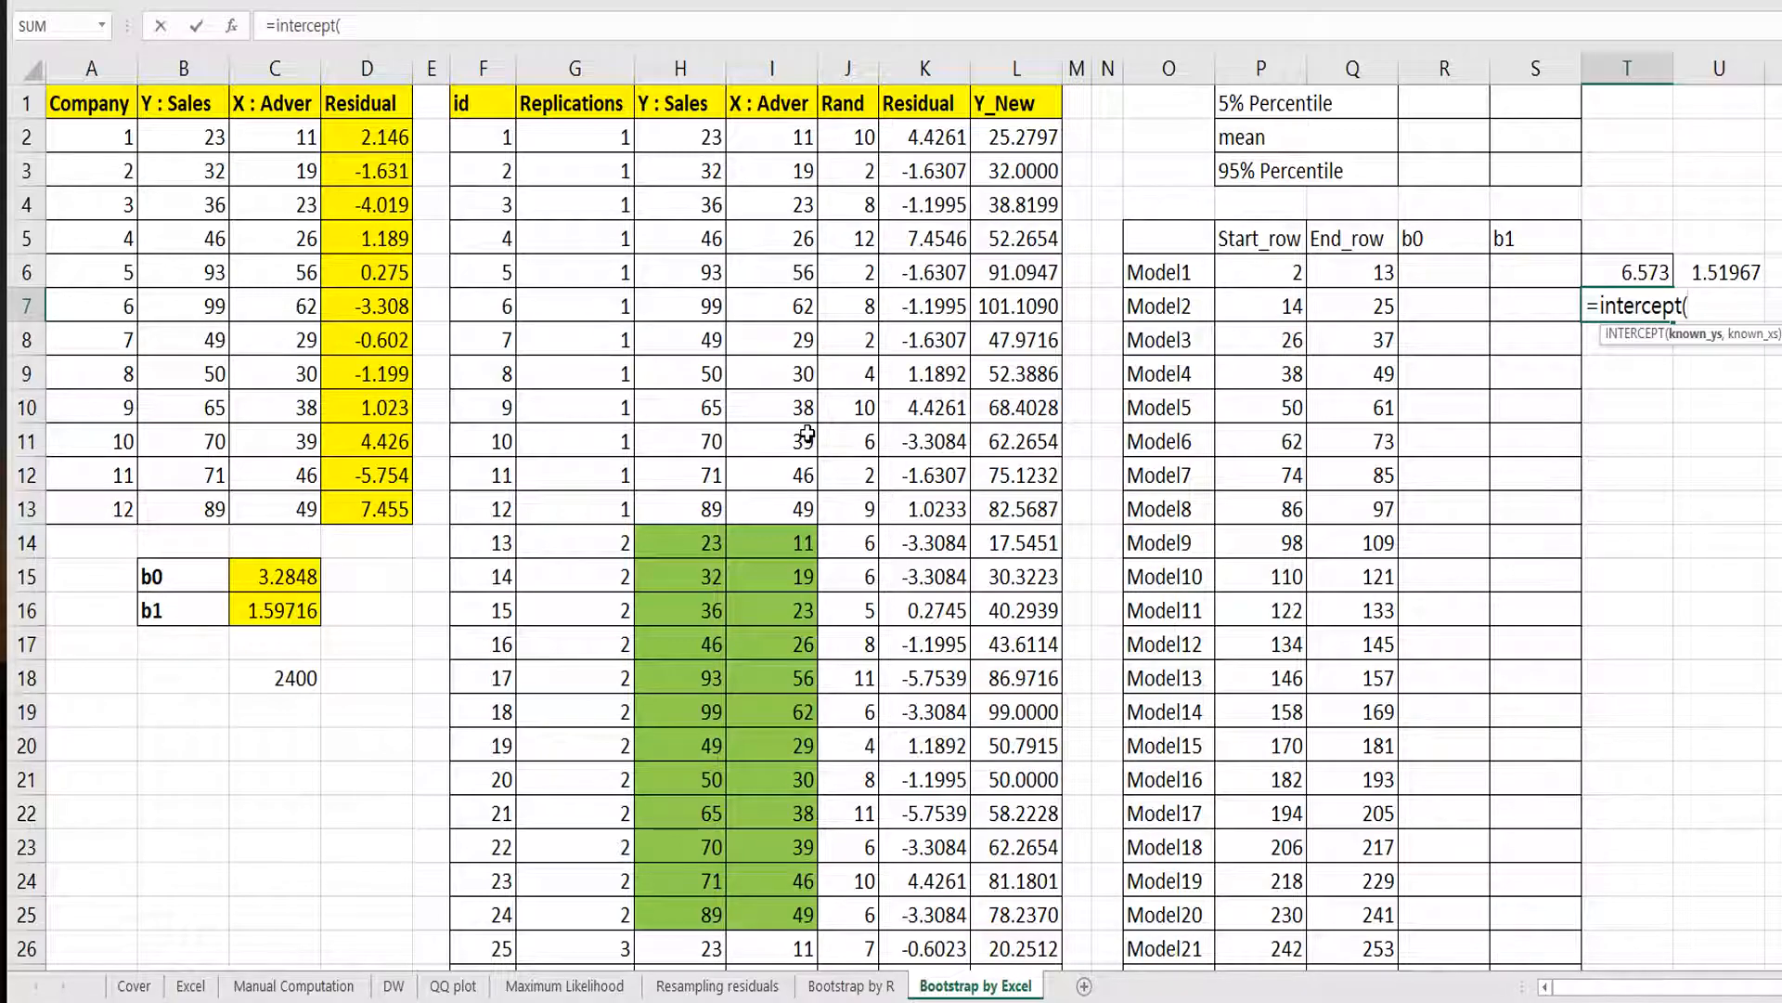
{"action": "left_click_drag", "start_coordinate": [989, 543], "coordinate": [999, 914]}
{"action": "type", "text": ","}
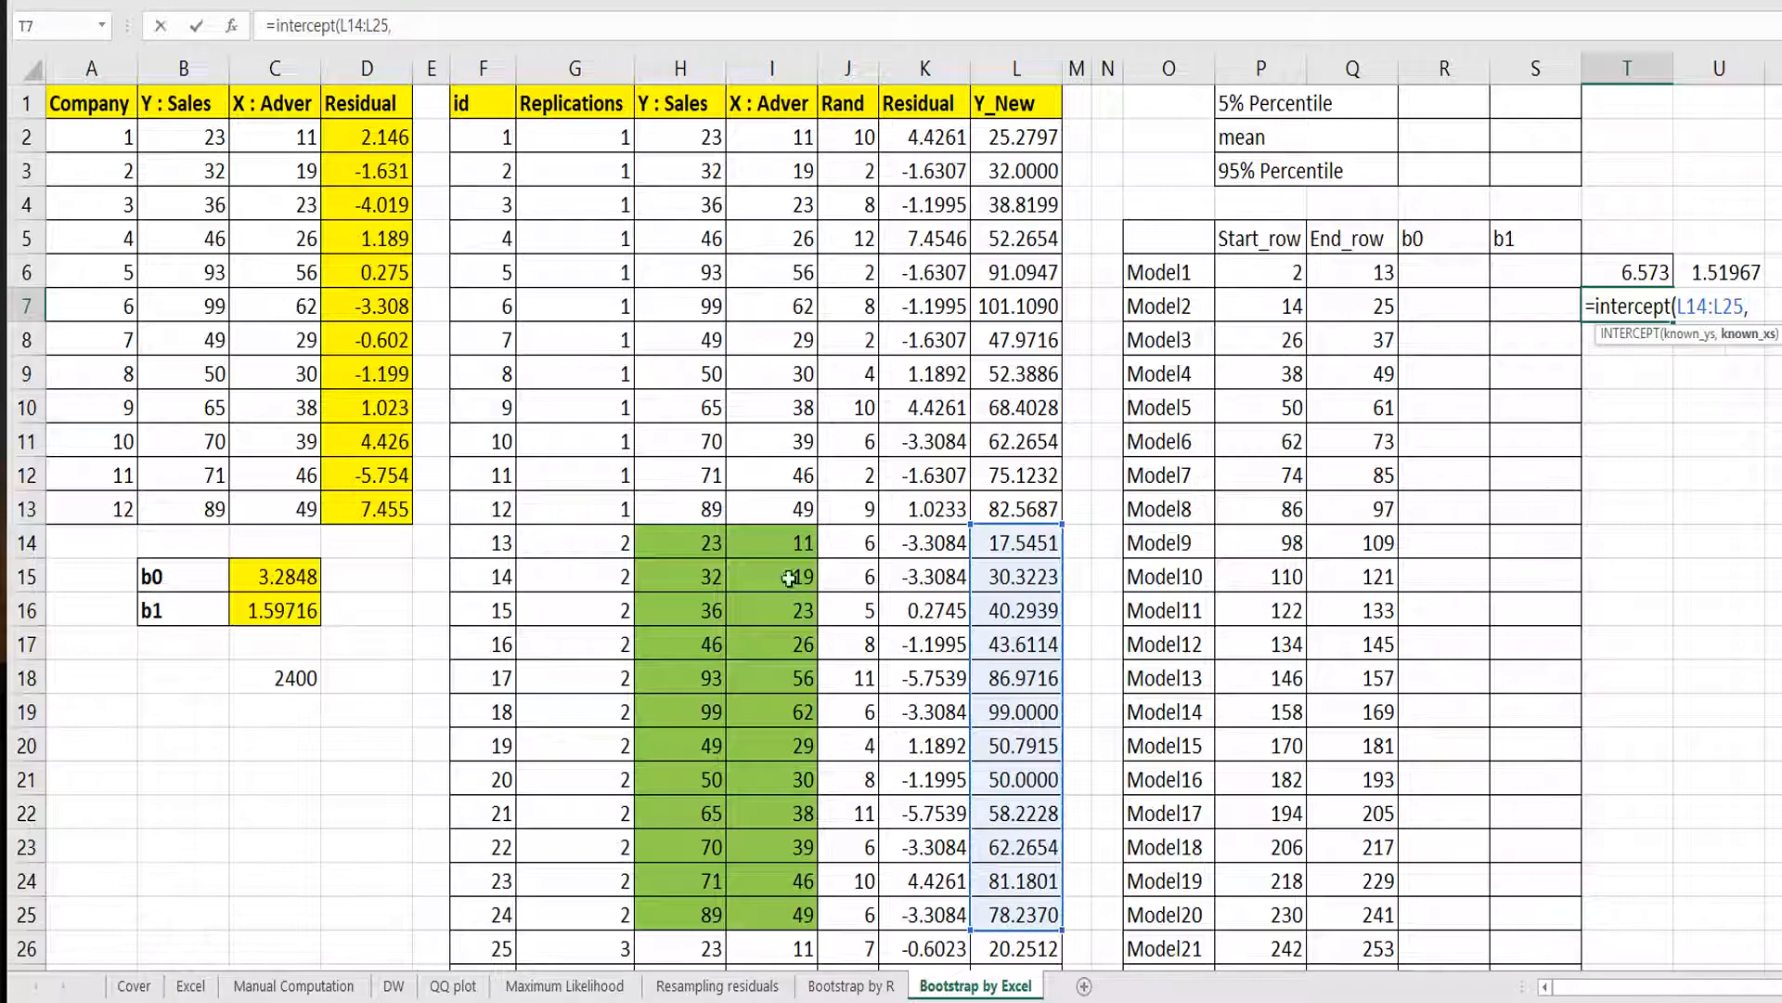
{"action": "left_click_drag", "start_coordinate": [774, 546], "coordinate": [788, 907]}
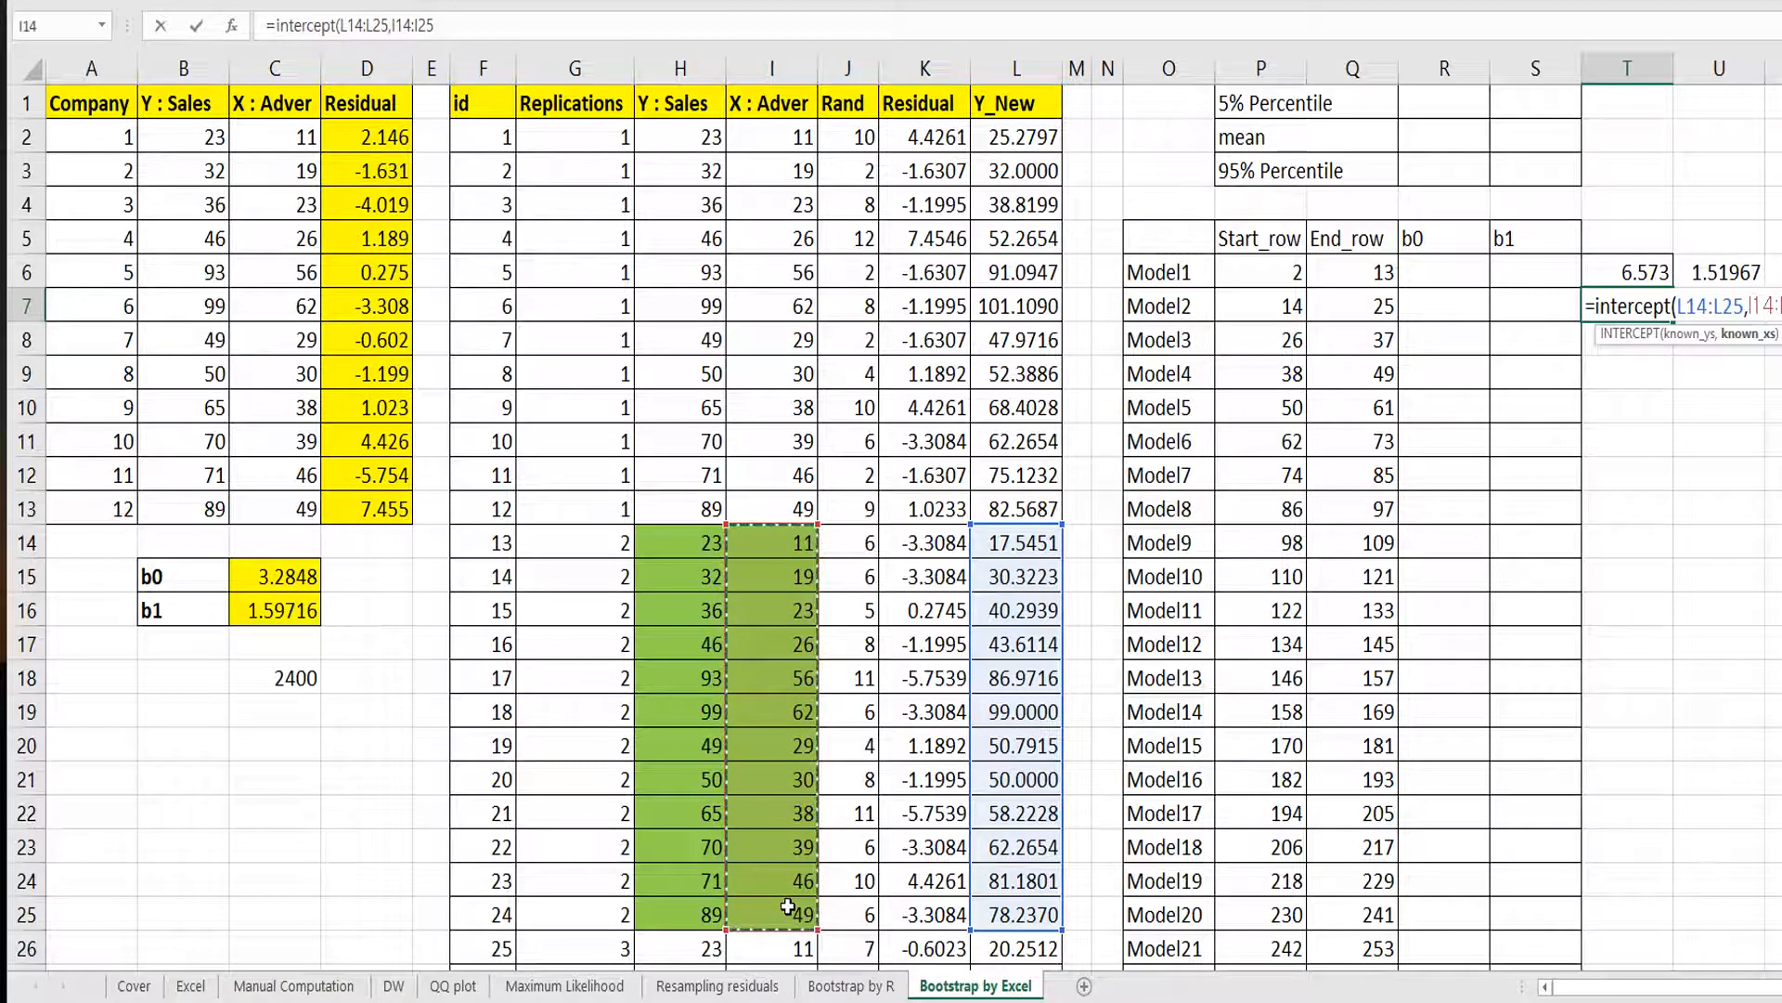
{"action": "type", "text": ")"}
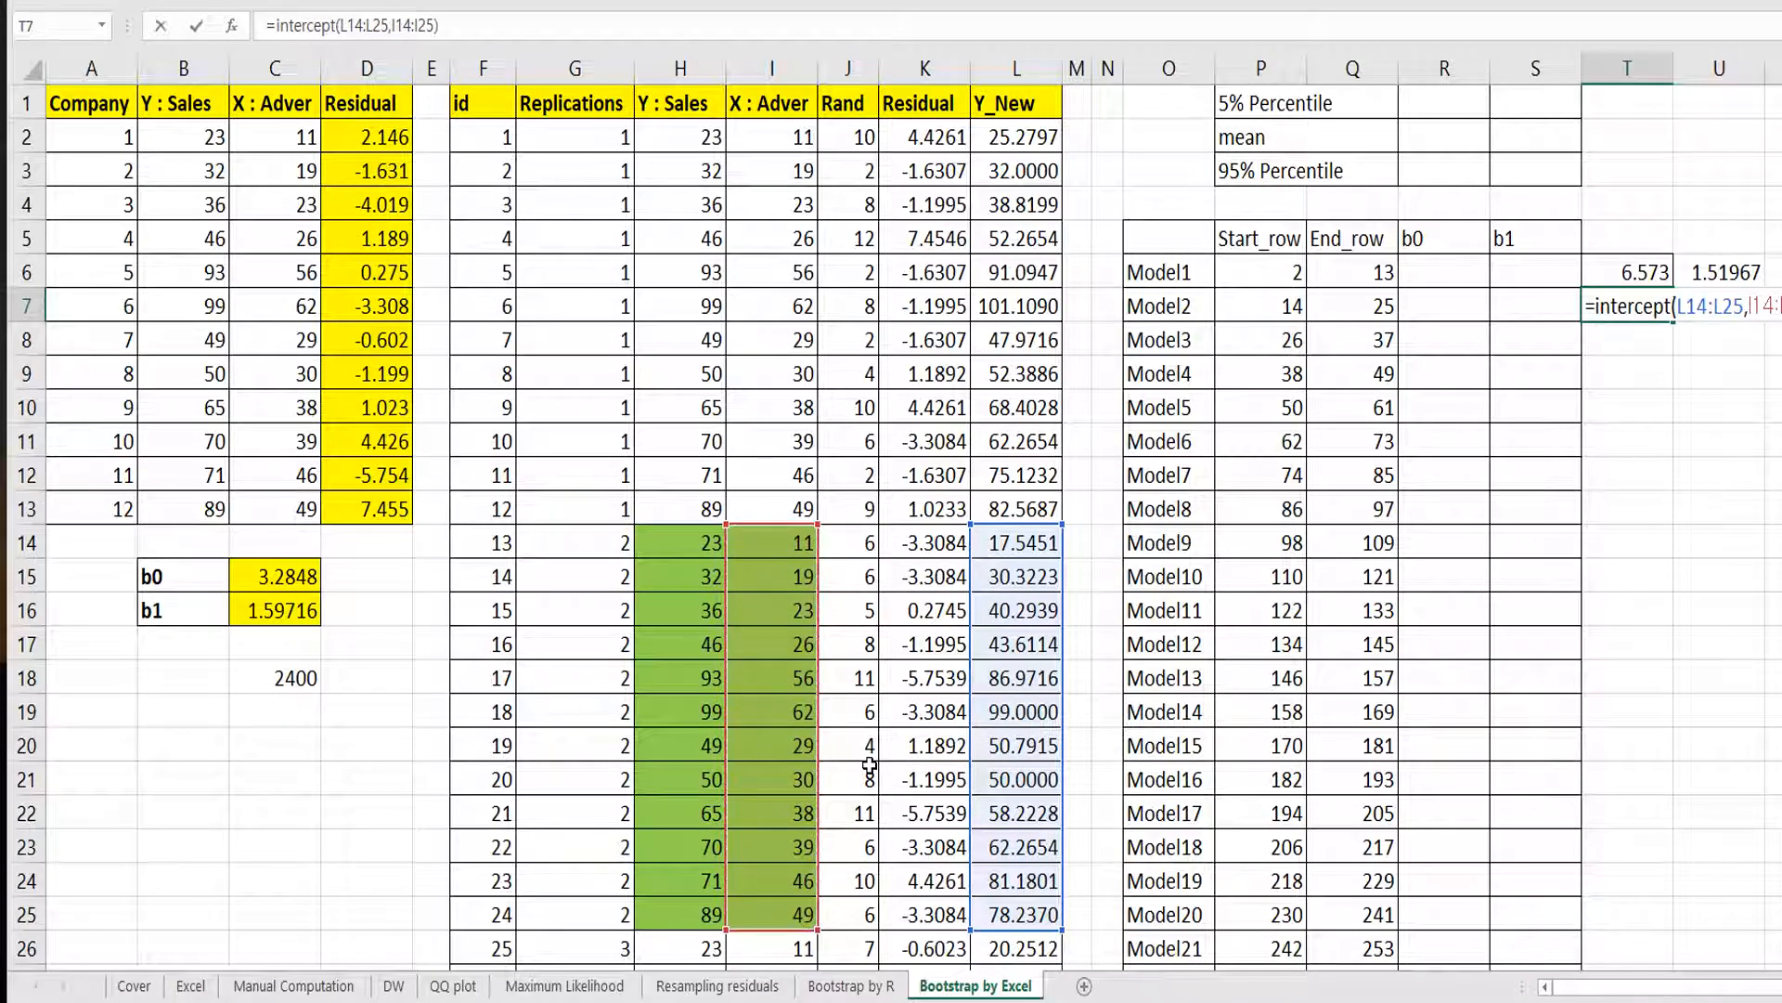
{"action": "key", "text": "Tab"}
{"action": "type", "text": "=slope"}
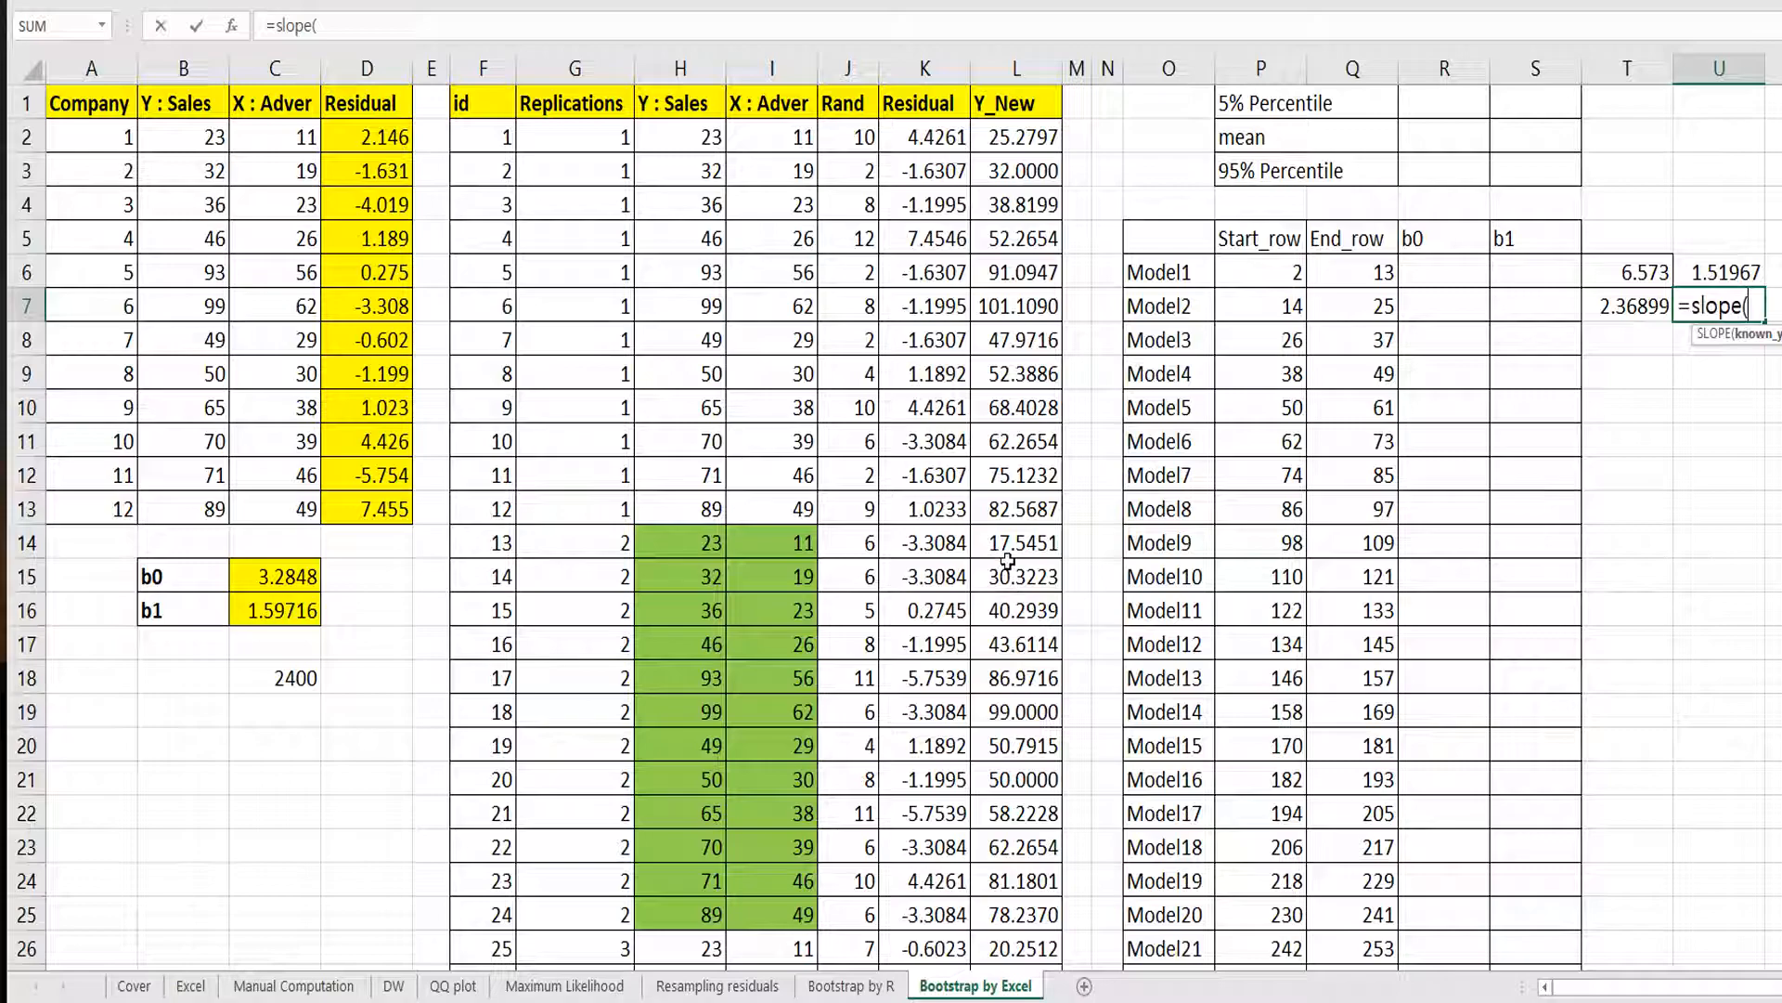
{"action": "left_click_drag", "start_coordinate": [1007, 546], "coordinate": [1016, 919]}
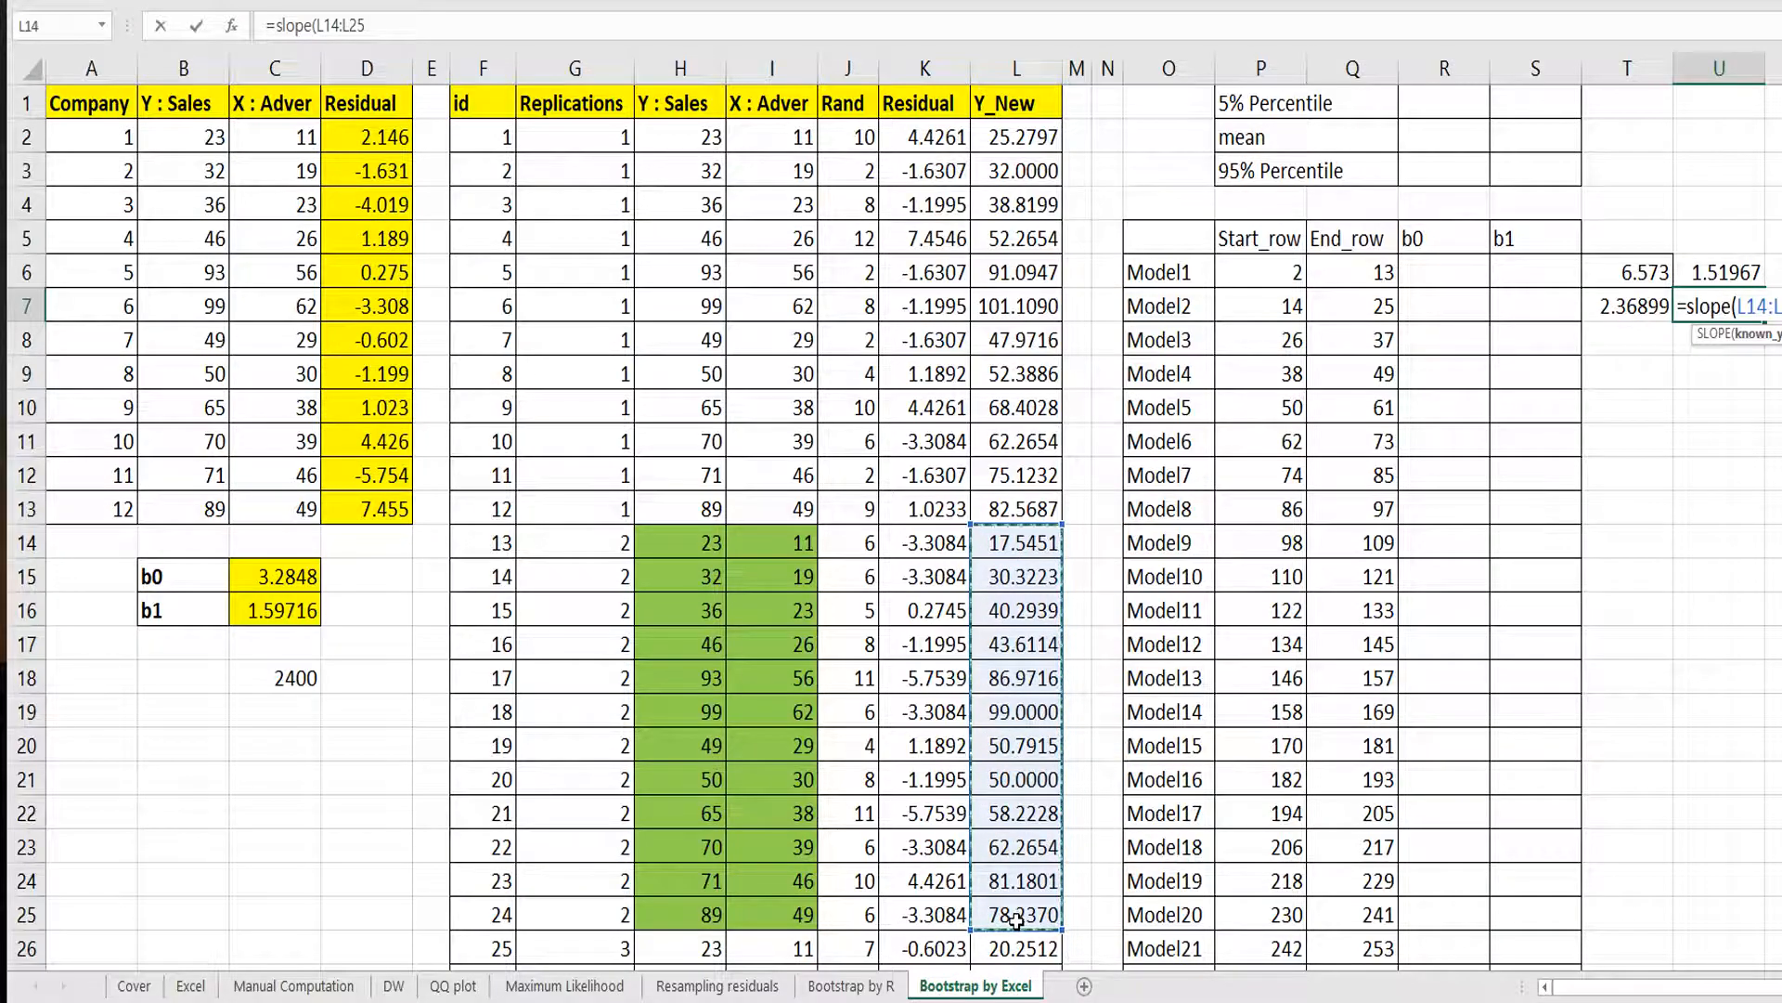
{"action": "type", "text": ","}
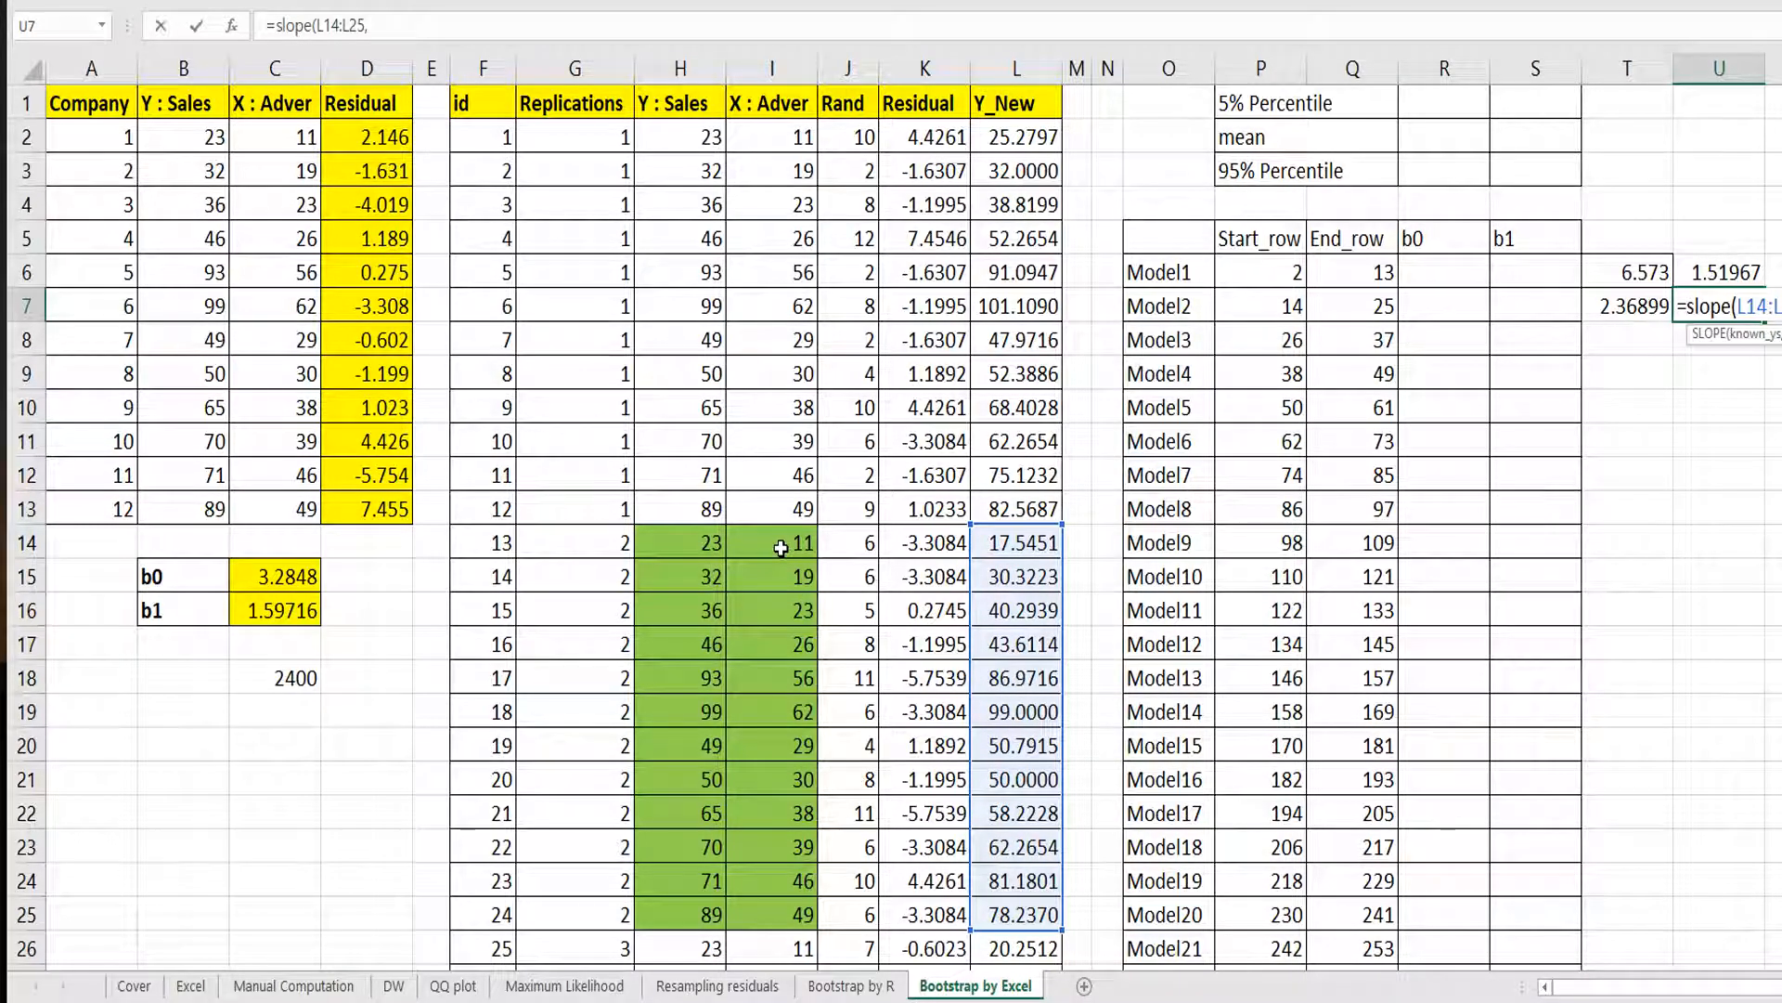
{"action": "left_click_drag", "start_coordinate": [780, 548], "coordinate": [788, 882]}
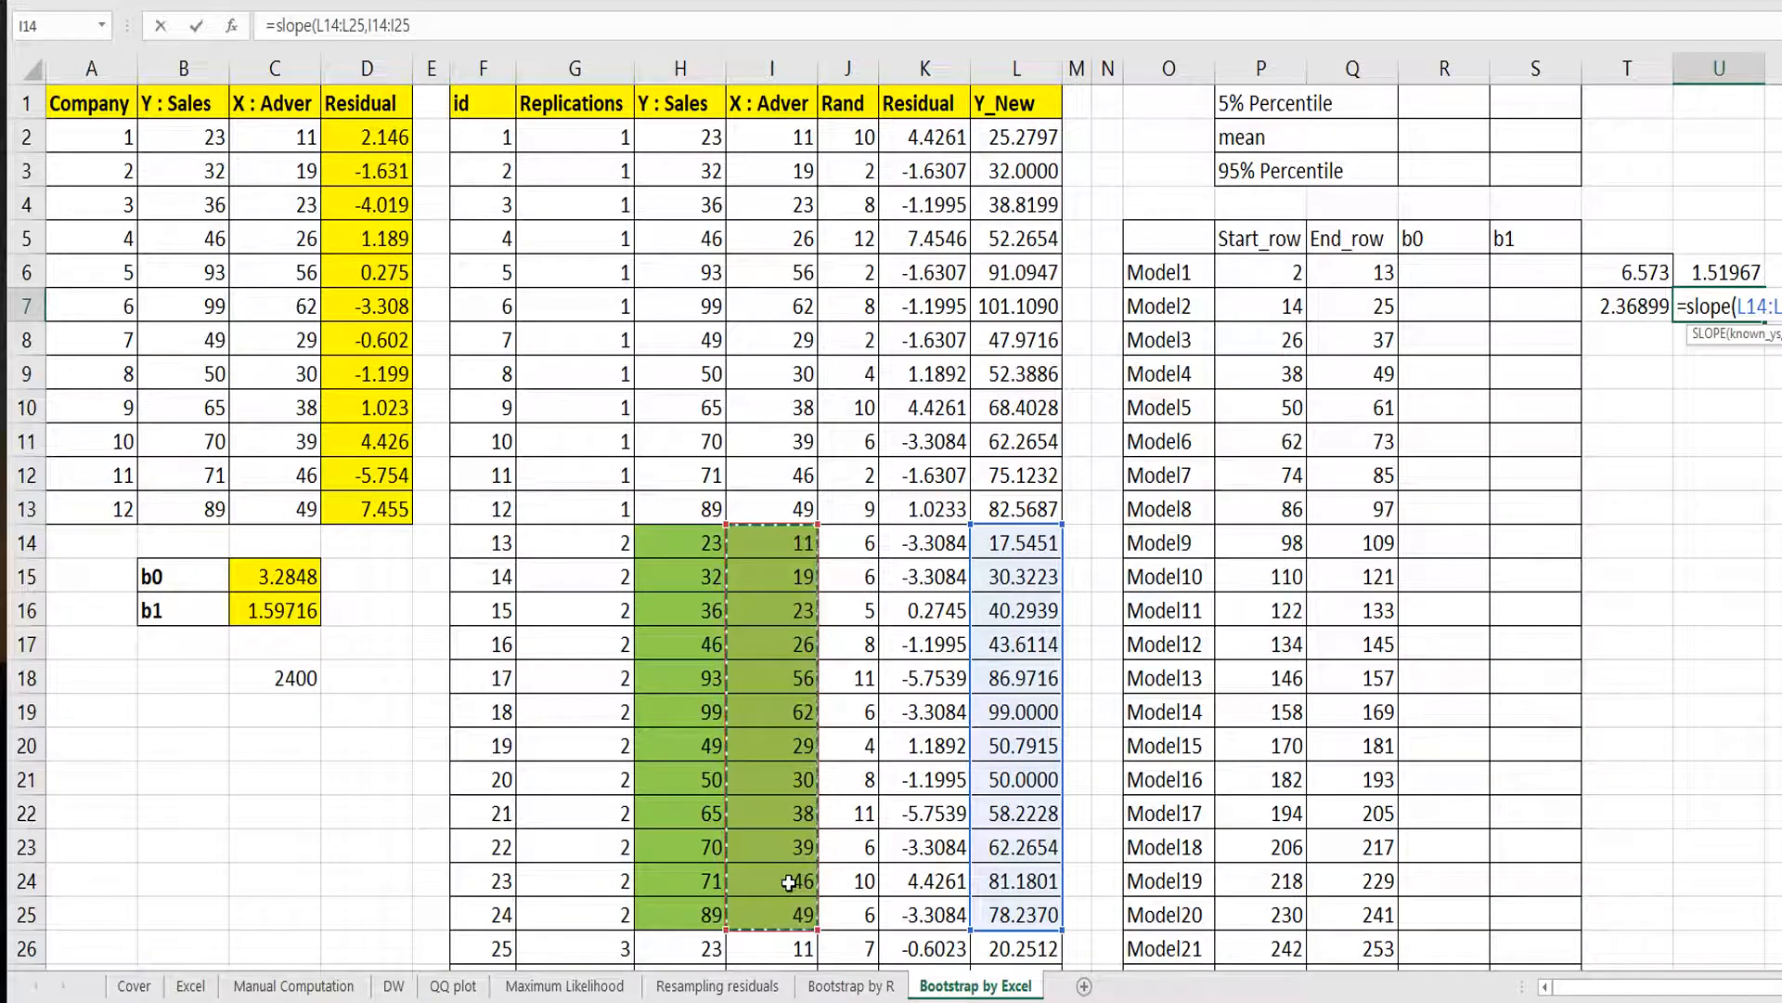
{"action": "key", "text": "Return"}
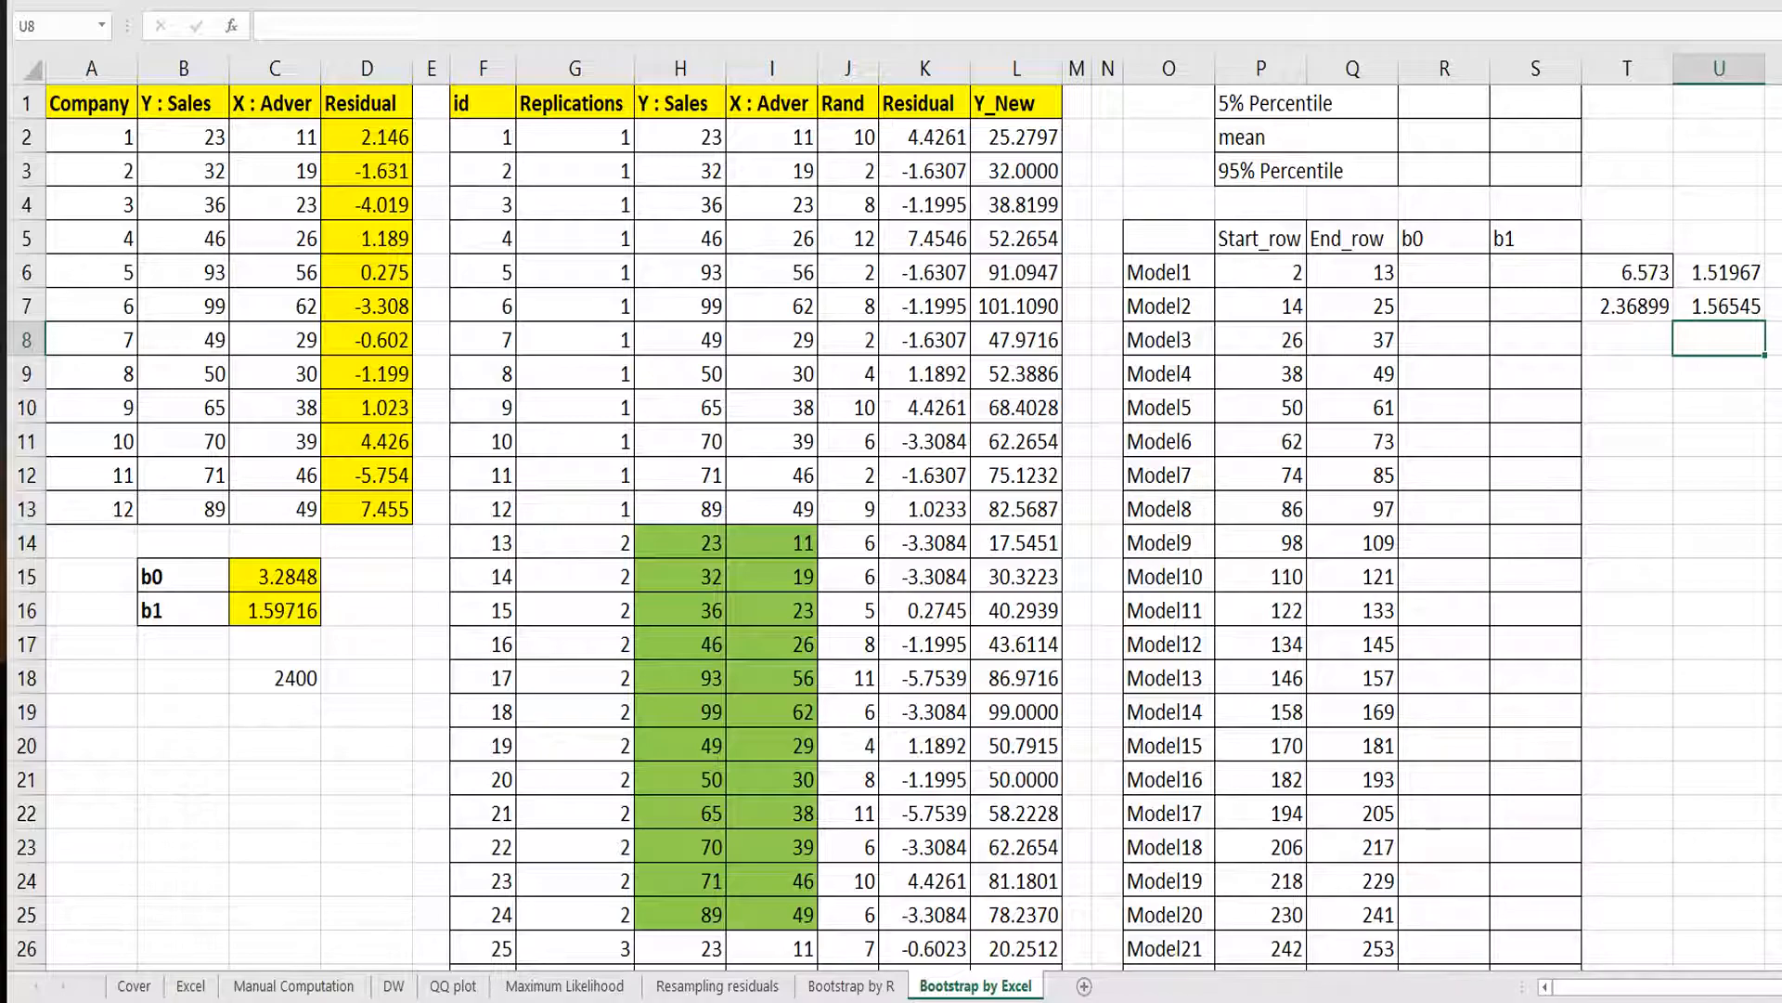
Move the formula picture onto the sheet and copy the INTERCEPT(INDIRECT(...)) formula text stored in cell Y8.
{"action": "left_click_drag", "start_coordinate": [1781, 371], "coordinate": [177, 773]}
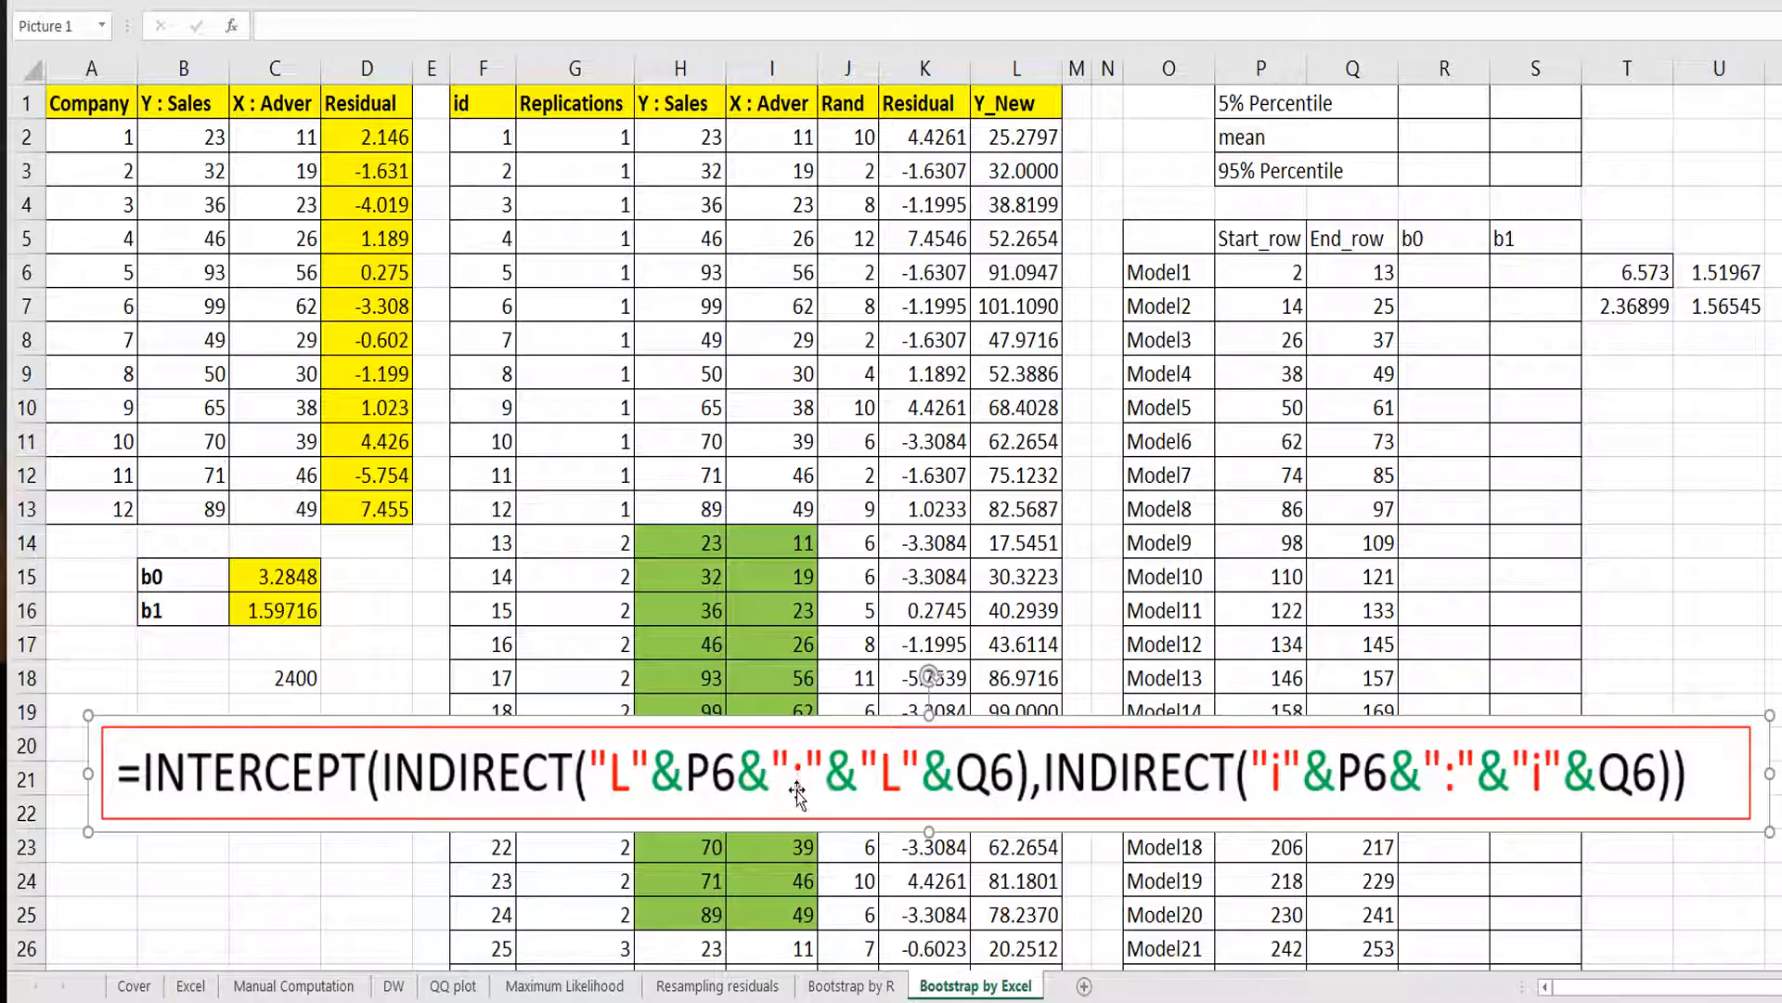
{"action": "left_click", "coordinate": [1652, 272]}
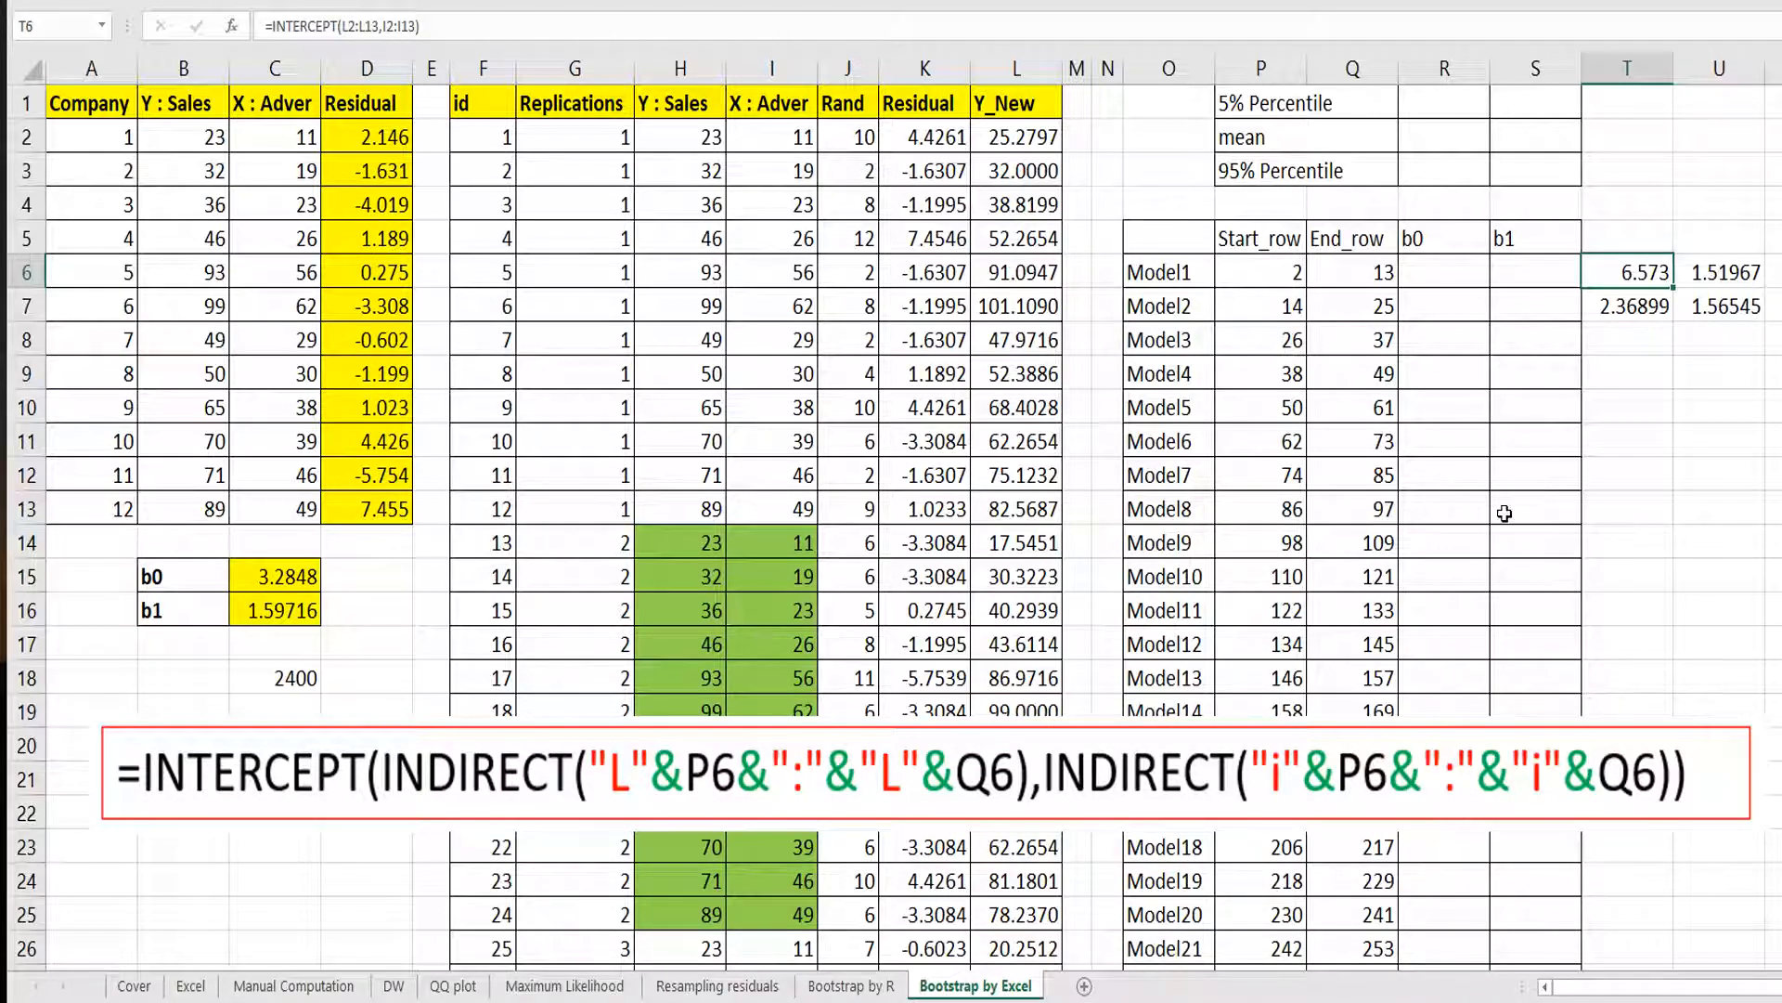
{"action": "left_click", "coordinate": [1685, 439]}
{"action": "left_click", "coordinate": [1781, 339]}
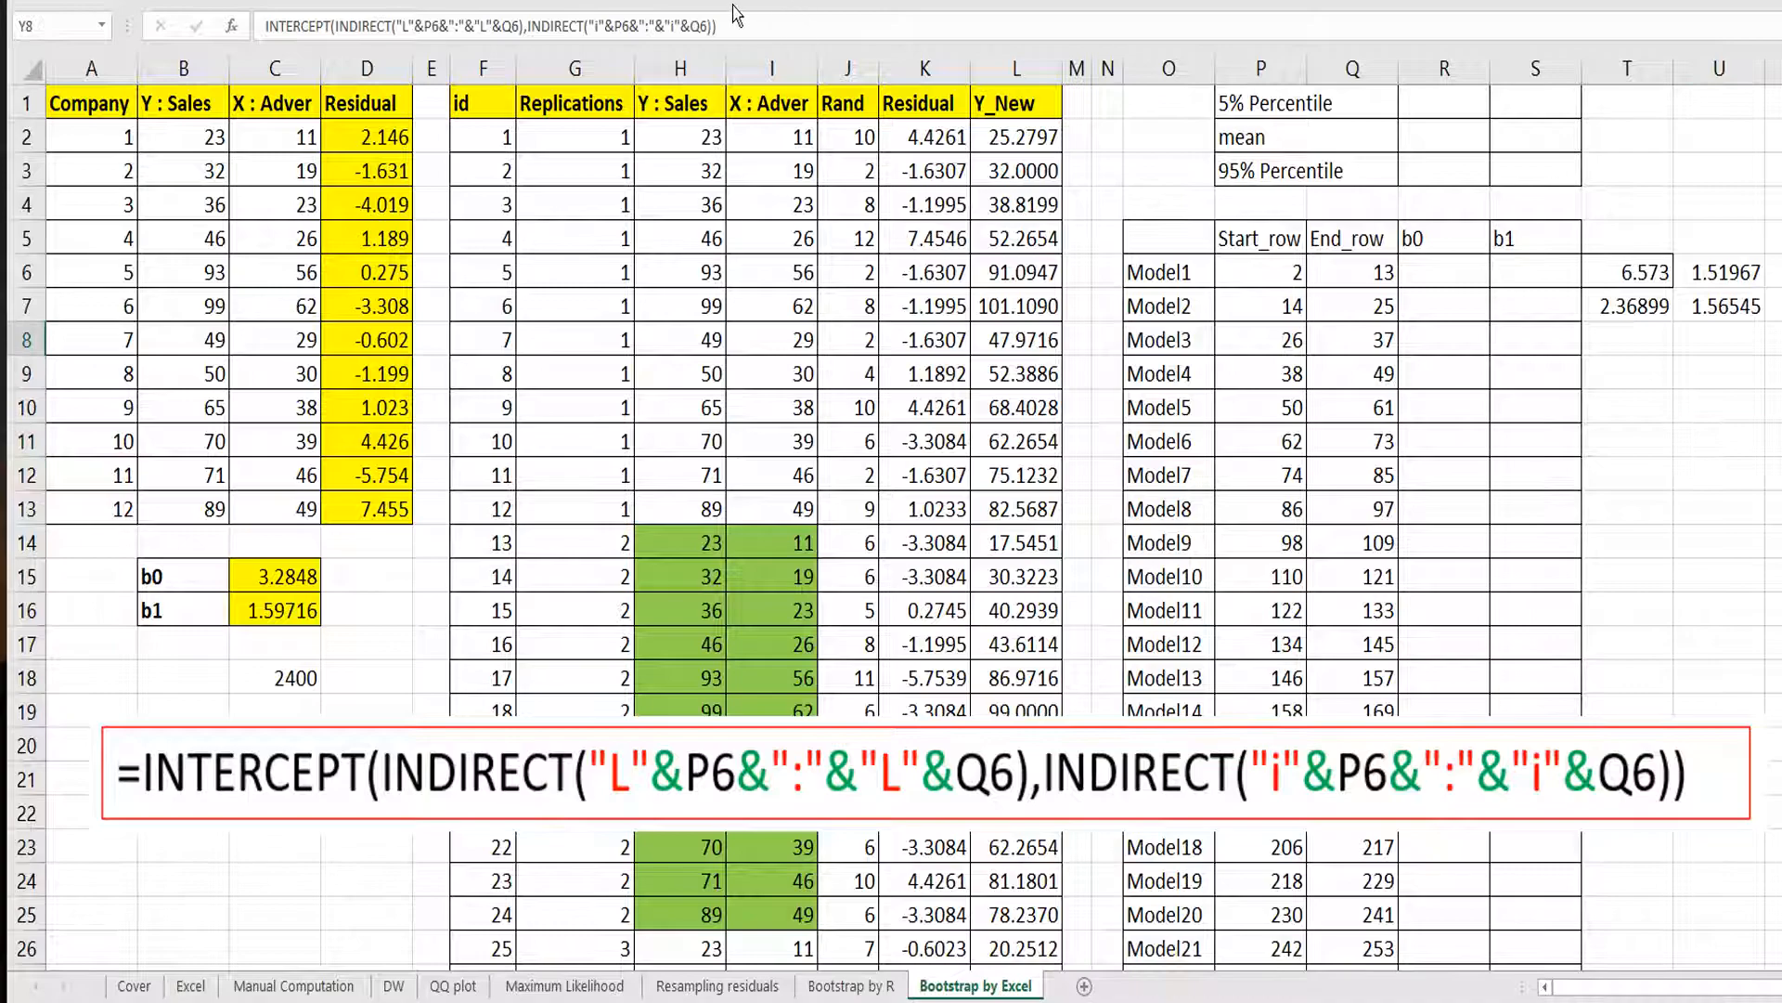
{"action": "left_click_drag", "start_coordinate": [738, 28], "coordinate": [184, 50]}
{"action": "key", "text": "ctrl+c"}
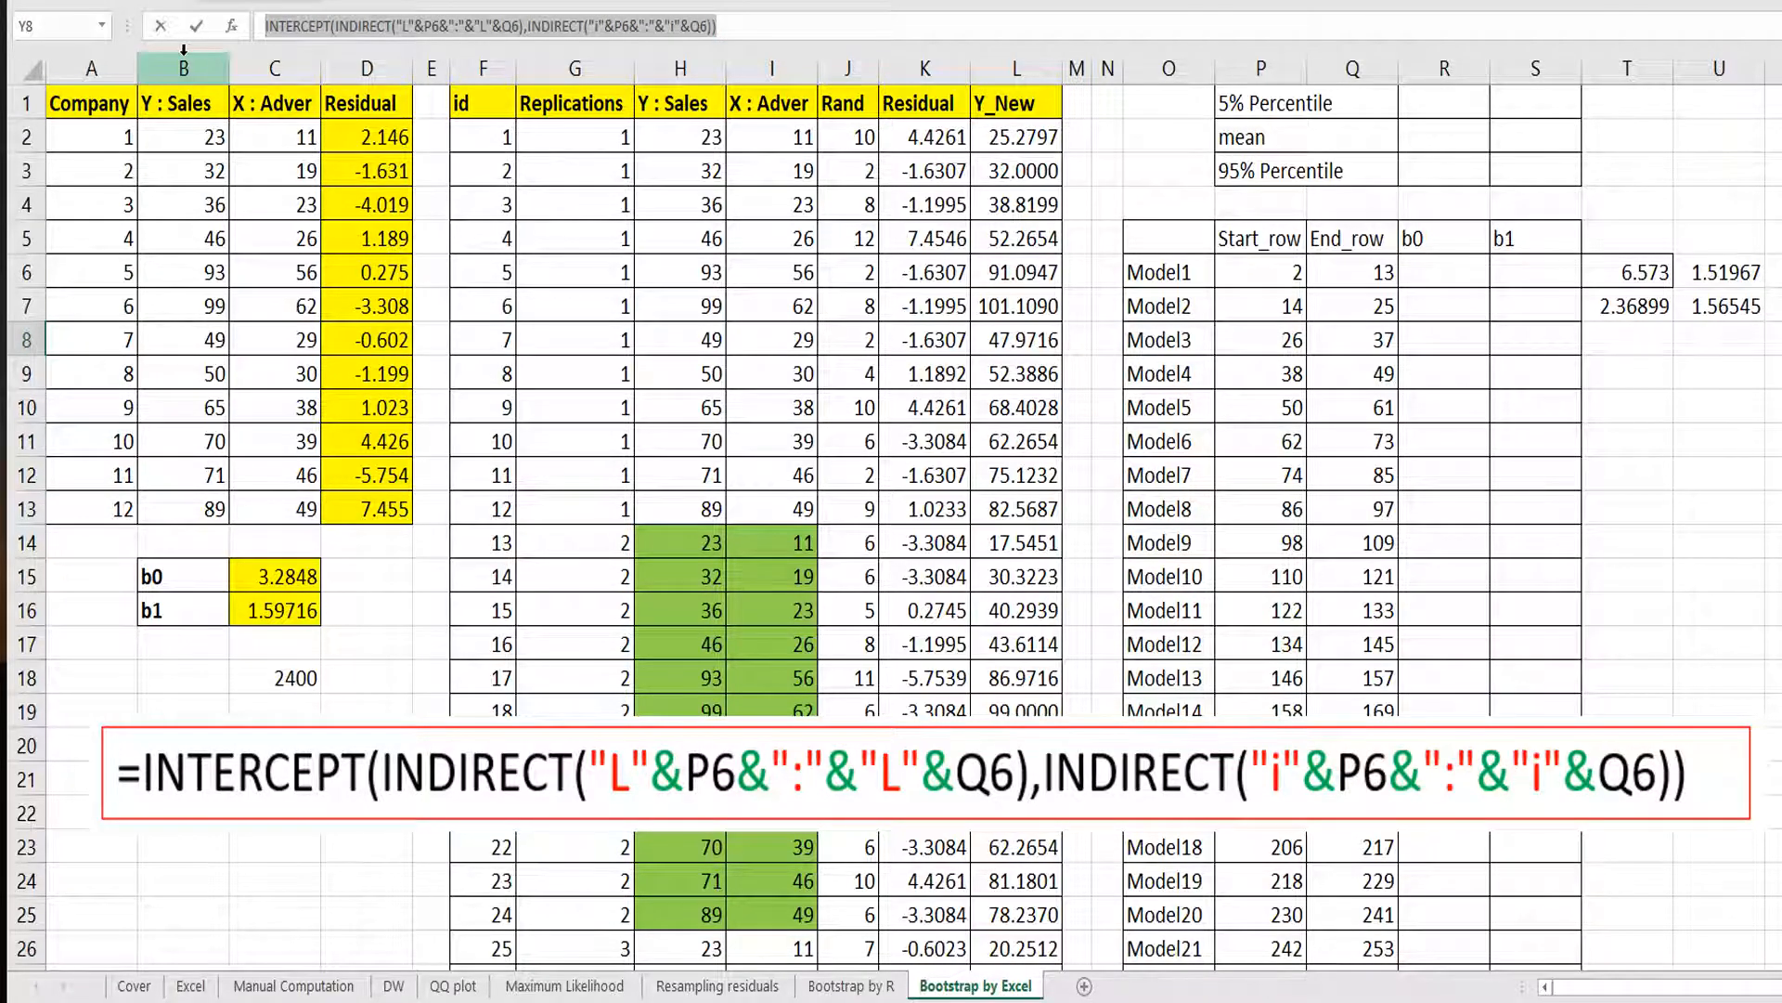
{"action": "key", "text": "Escape"}
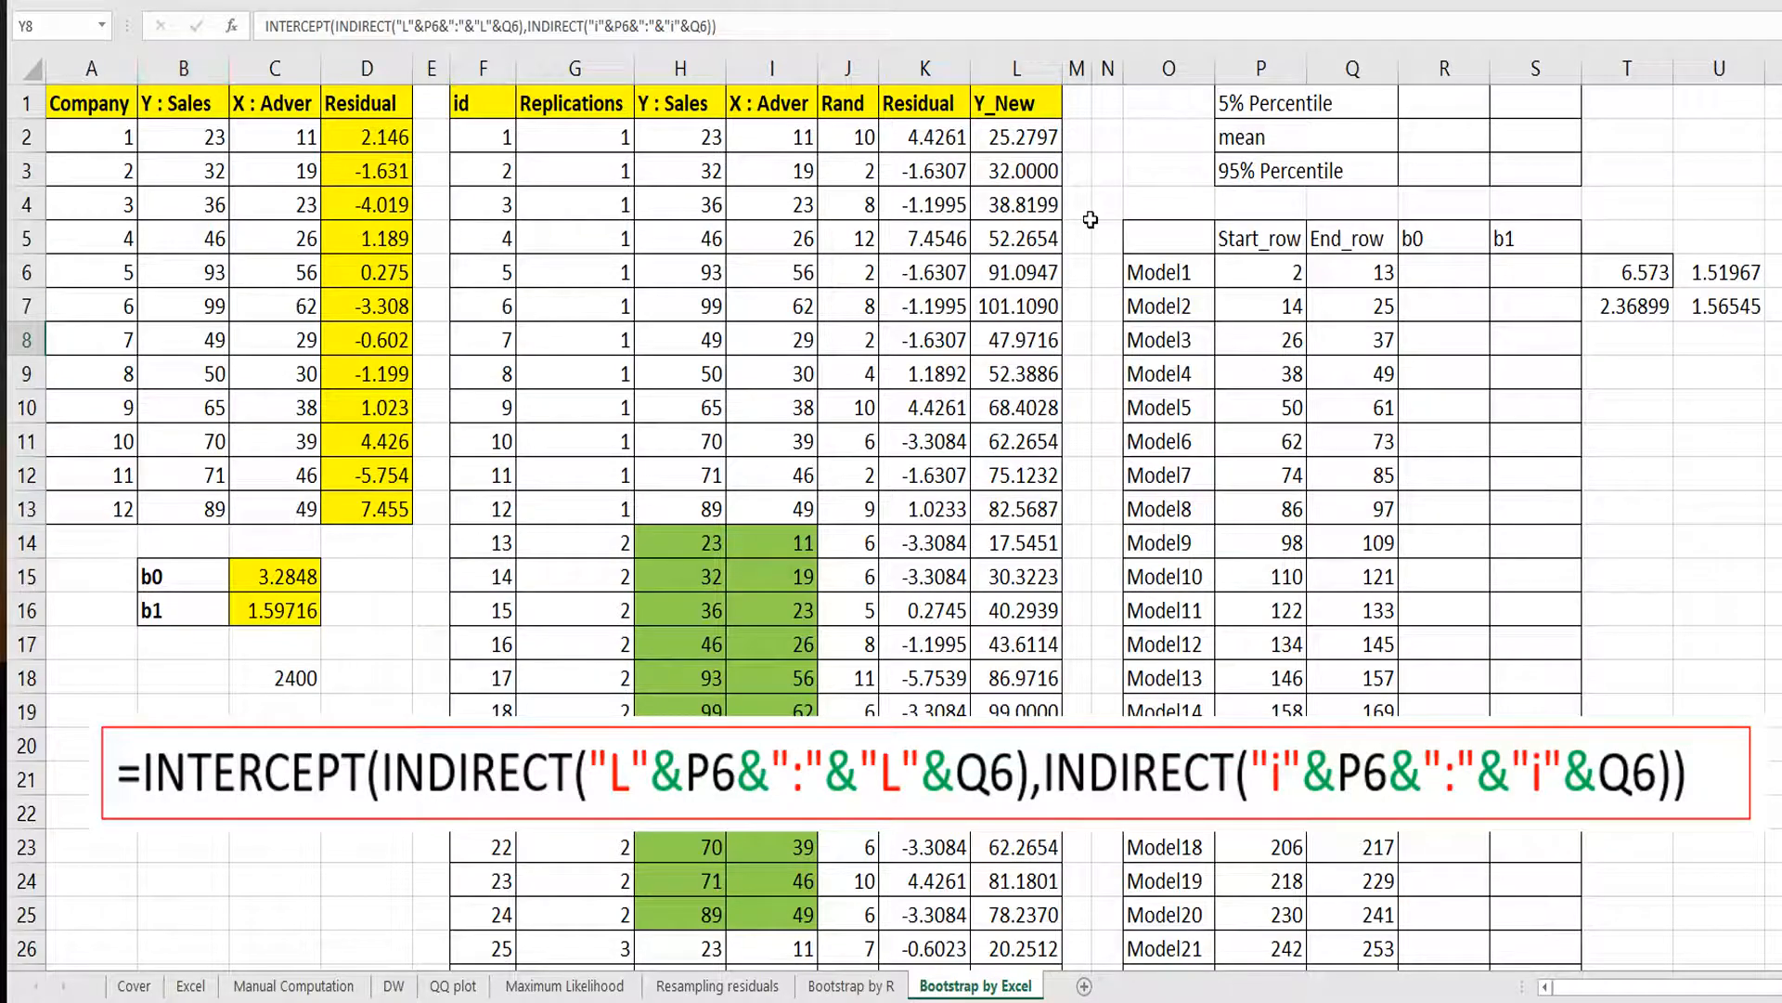
Paste the INTERCEPT(INDIRECT("L"&P6&":"&"L"&Q6),INDIRECT("i"&P6&":"&"i"&Q6)) text into Model1's b0 cell and prefix it with an equals sign.
{"action": "left_click", "coordinate": [1450, 273]}
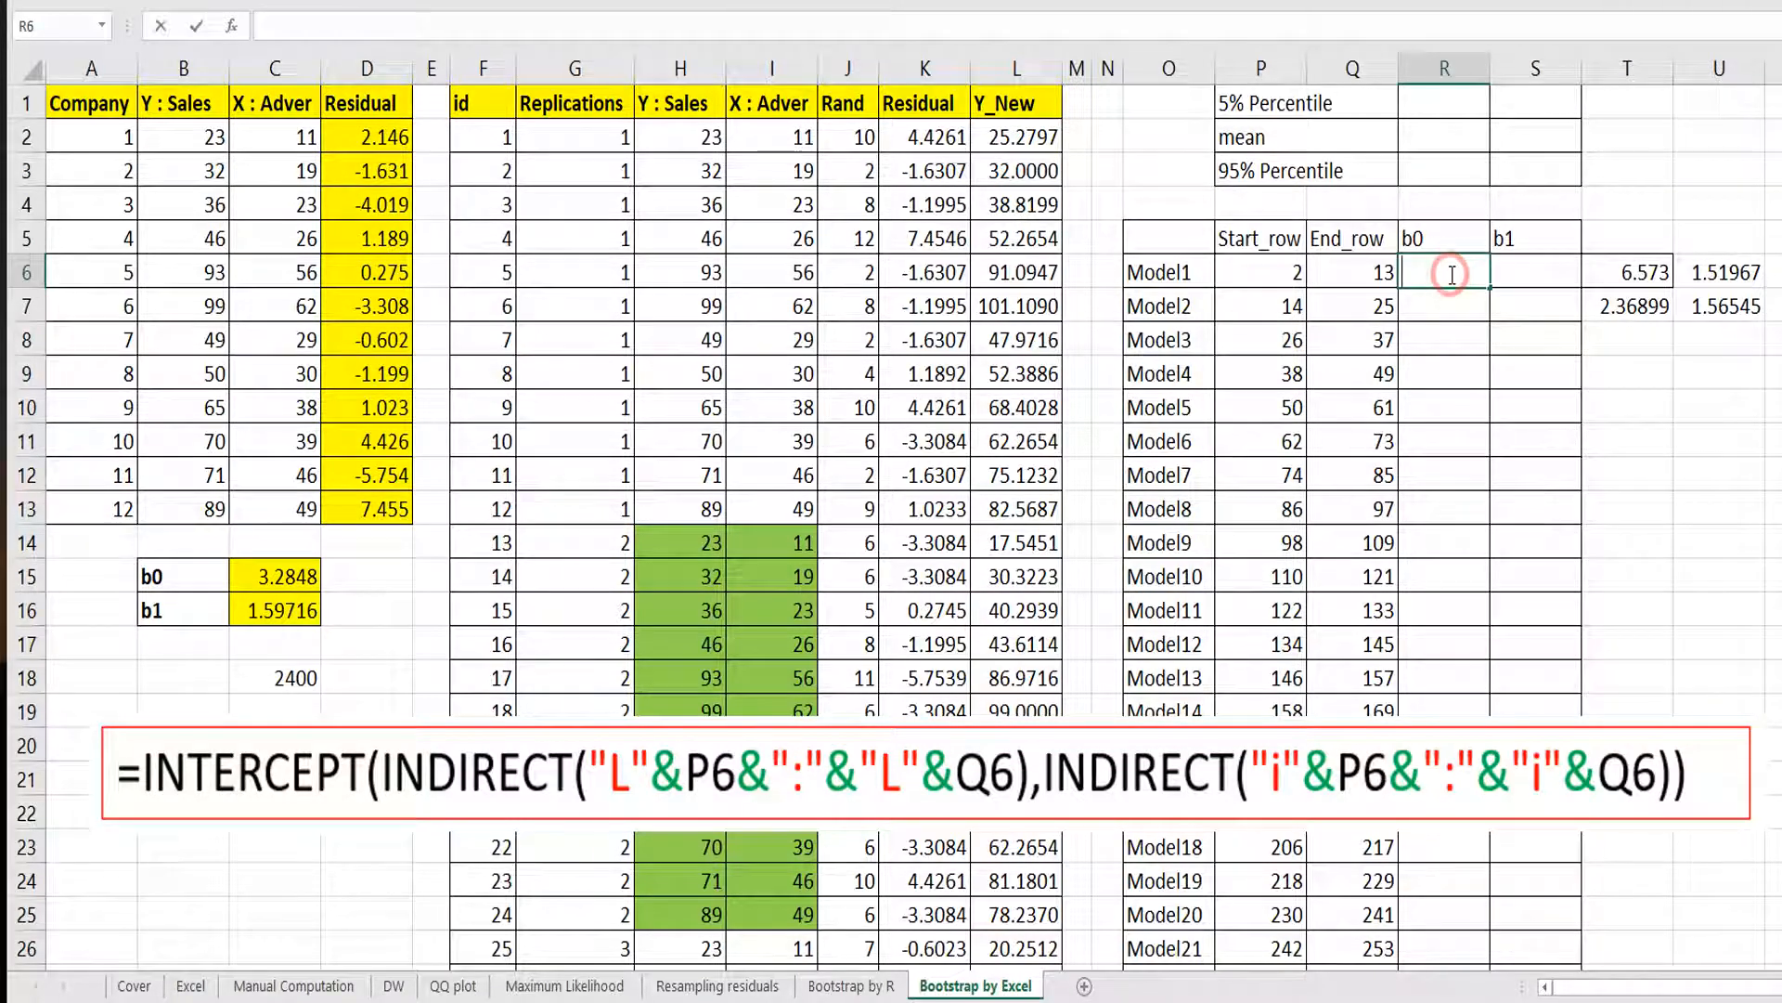
{"action": "left_click", "coordinate": [484, 25]}
{"action": "key", "text": "ctrl+v"}
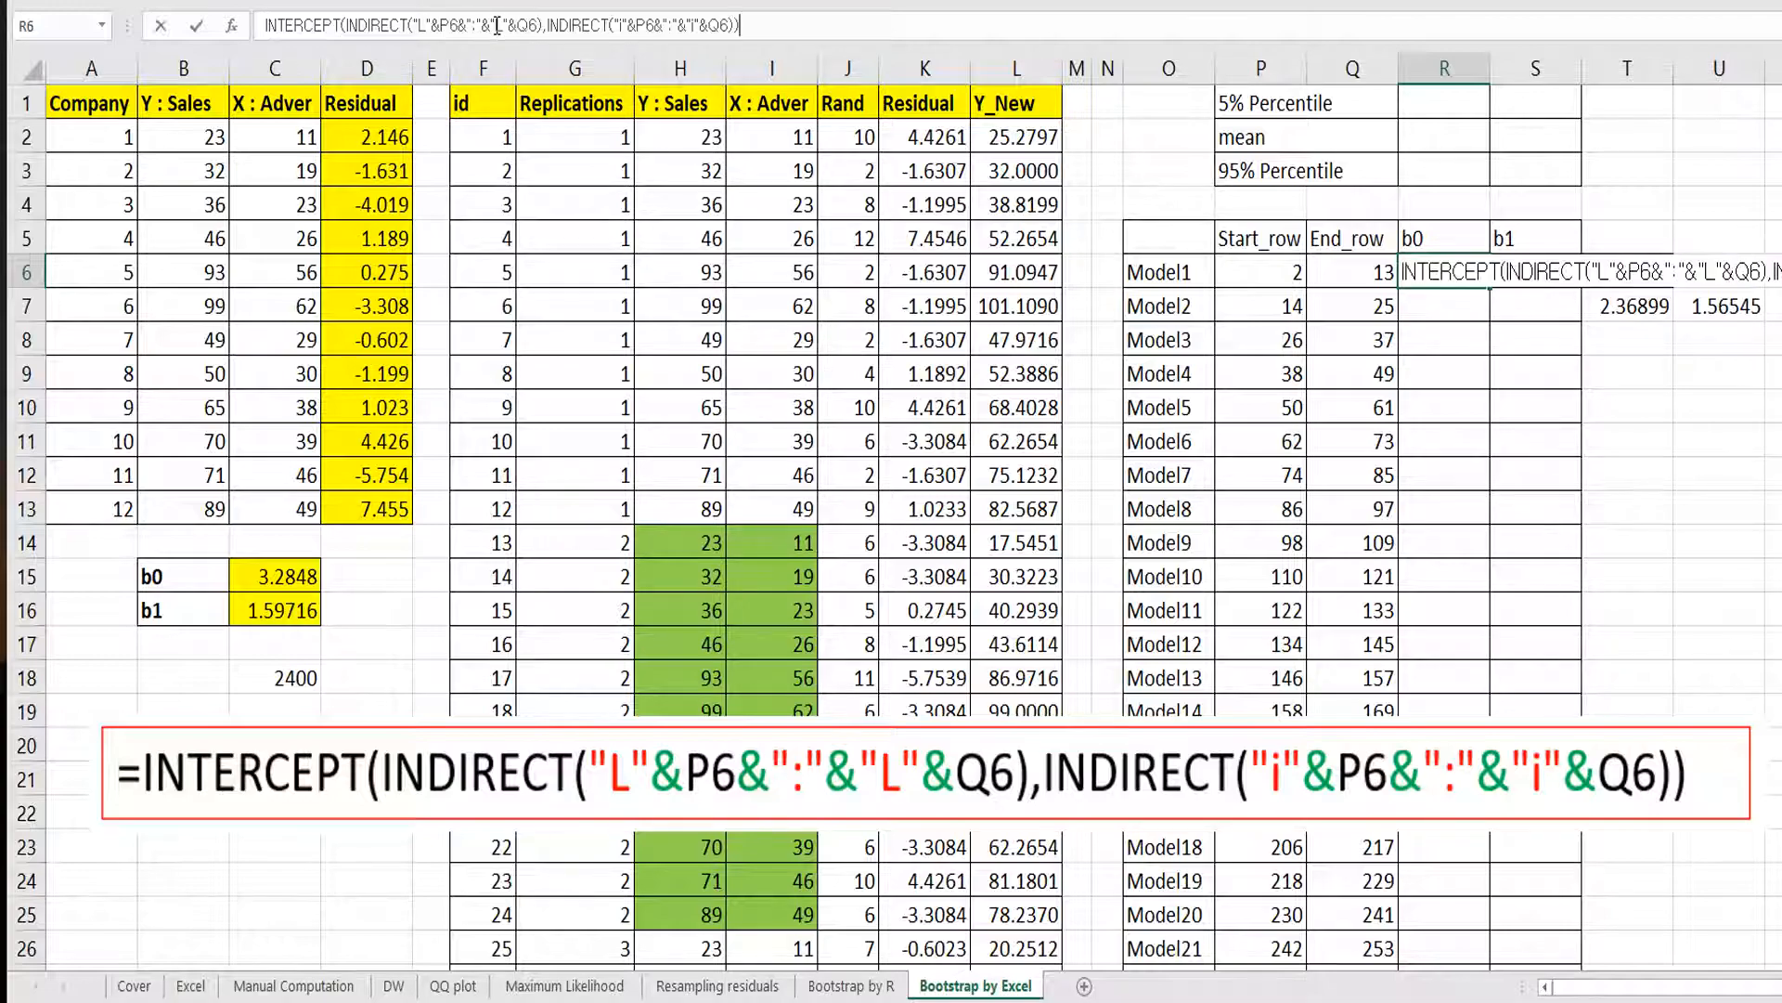
{"action": "left_click", "coordinate": [263, 26]}
{"action": "type", "text": "="}
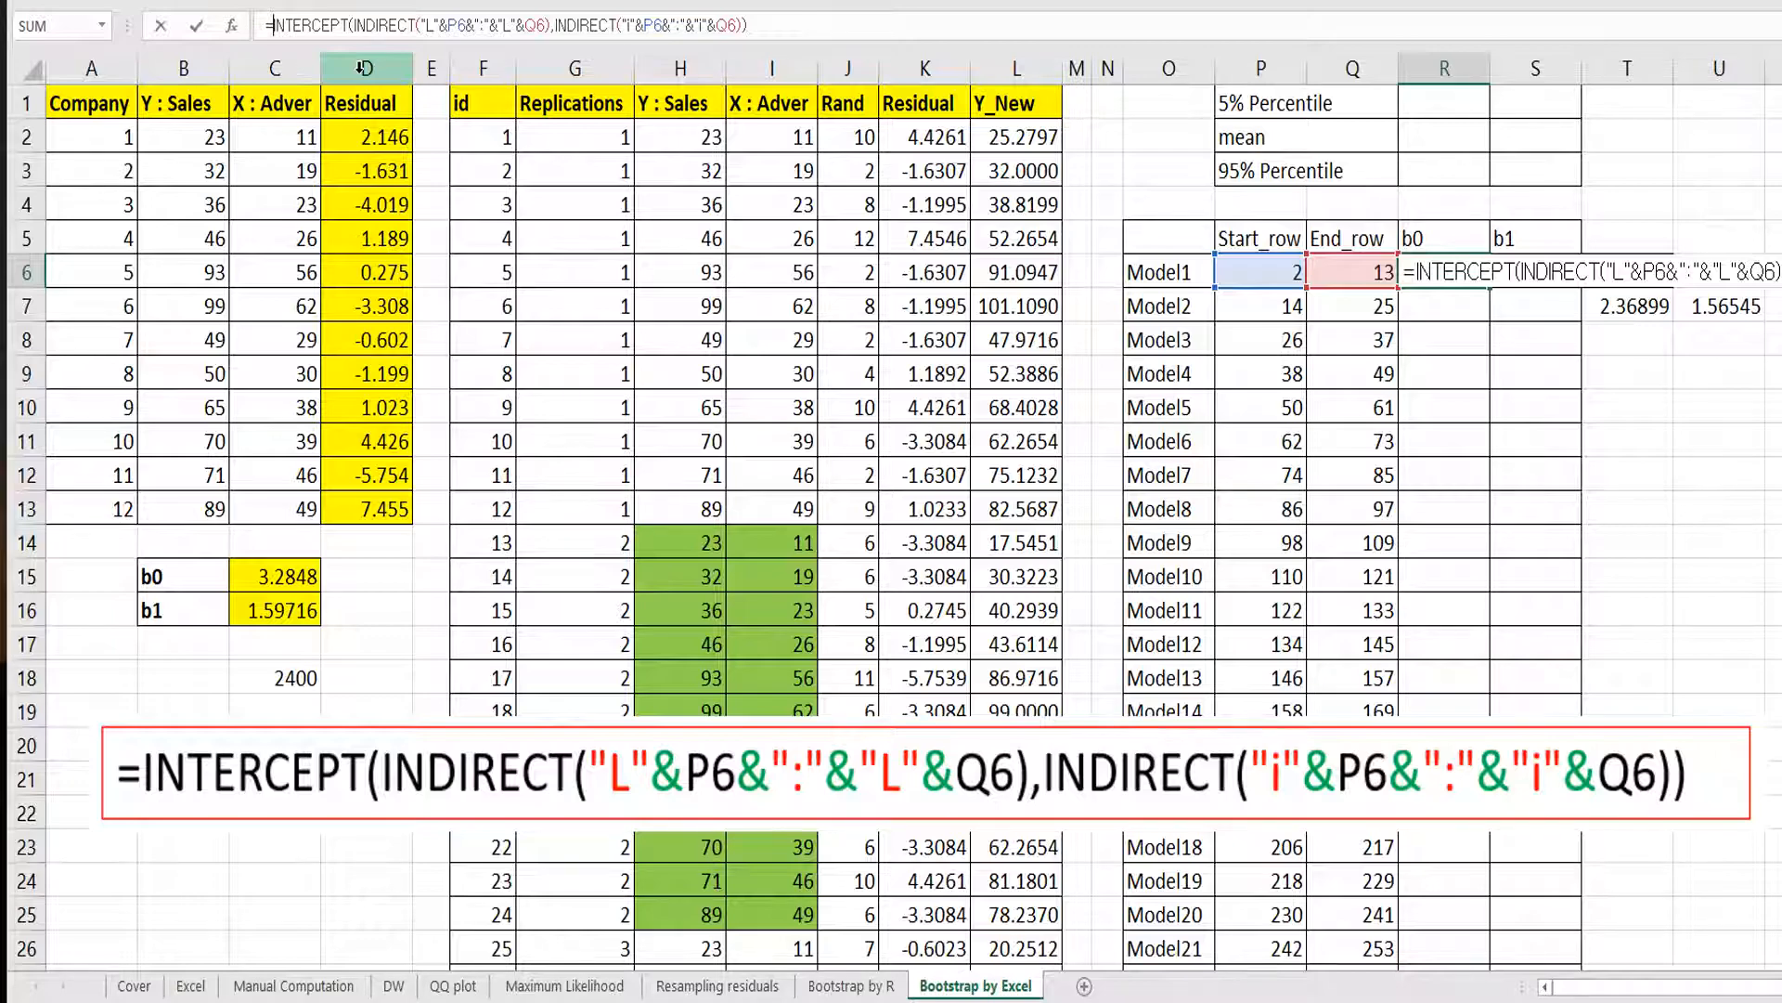
{"action": "key", "text": "Return"}
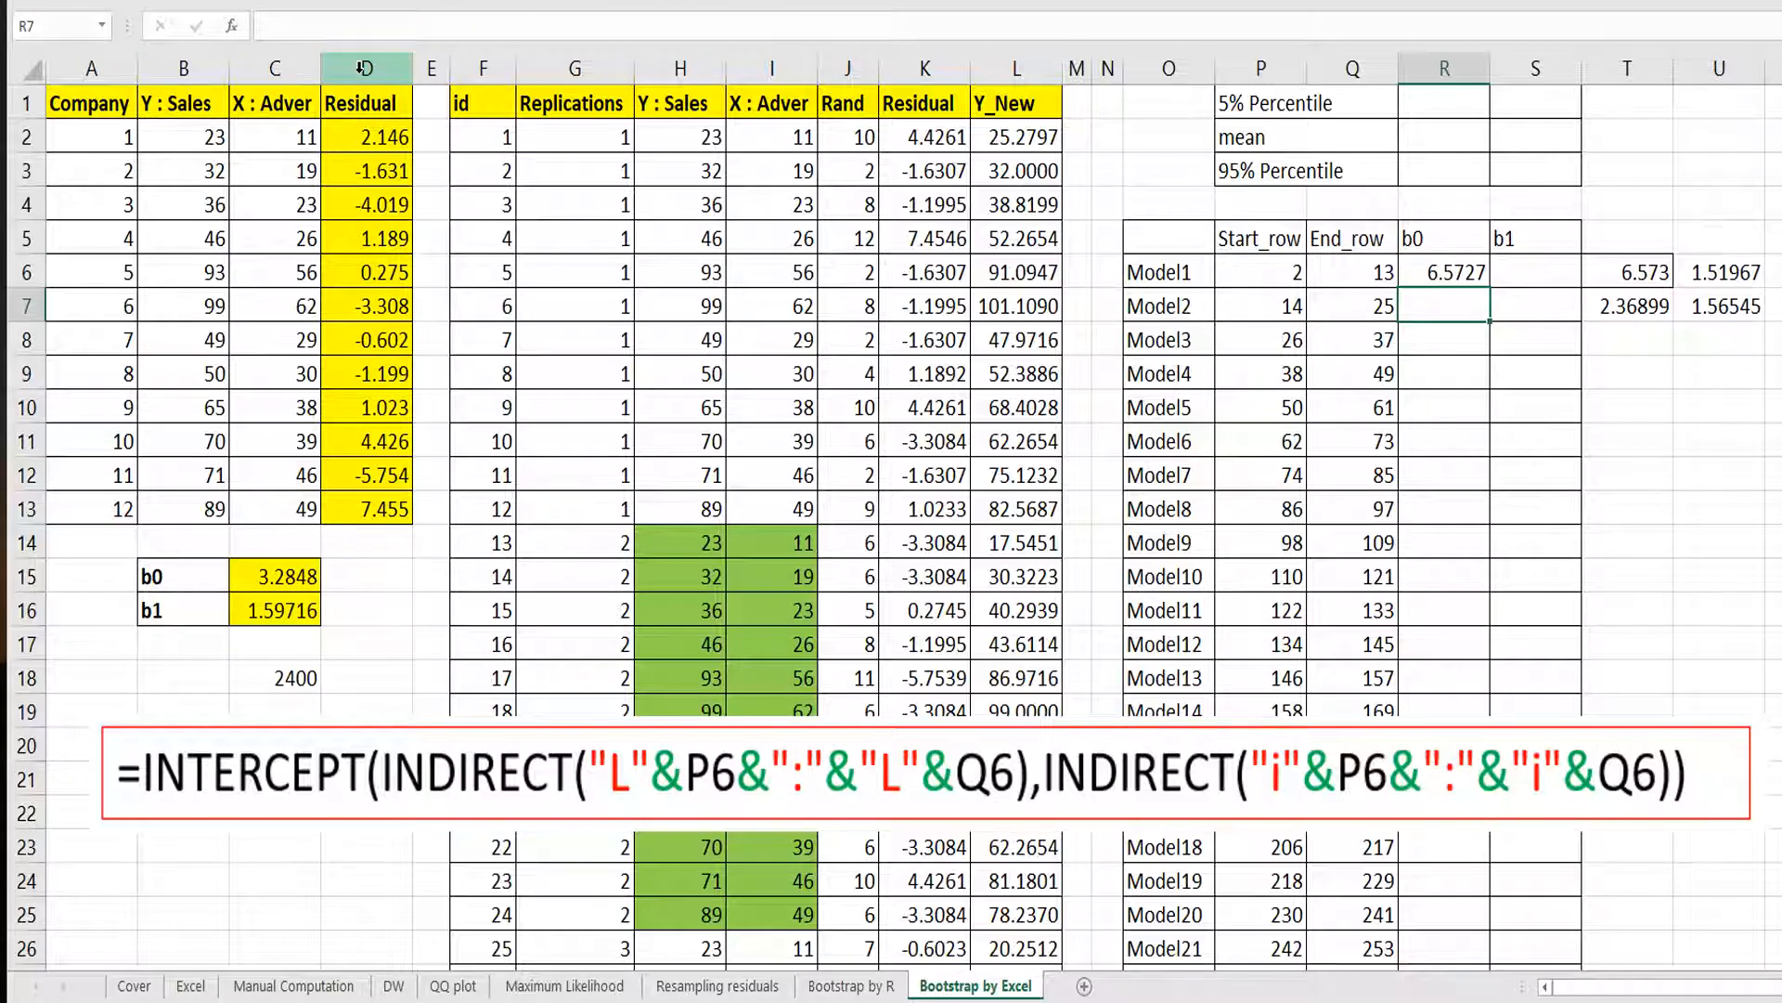
Copy Model1's b0 INDIRECT formula into the b1 cell and replace INTERCEPT with SLOPE.
{"action": "left_click", "coordinate": [1629, 276]}
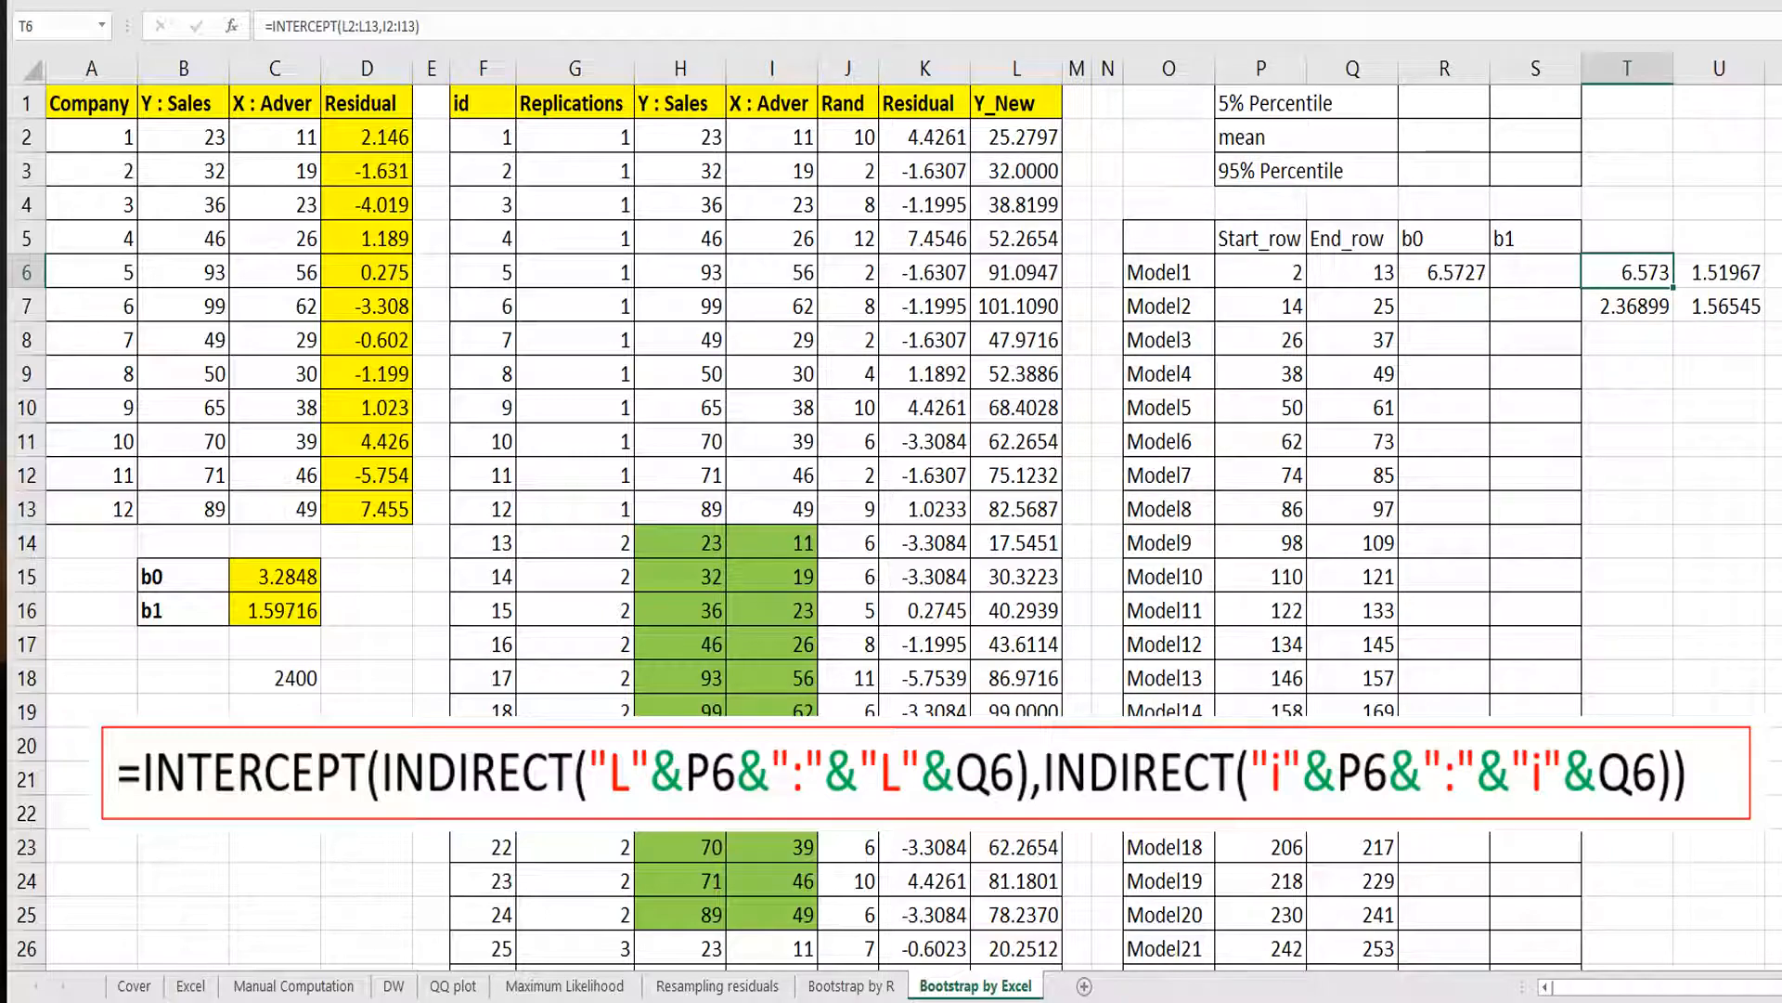
{"action": "left_click", "coordinate": [940, 2]}
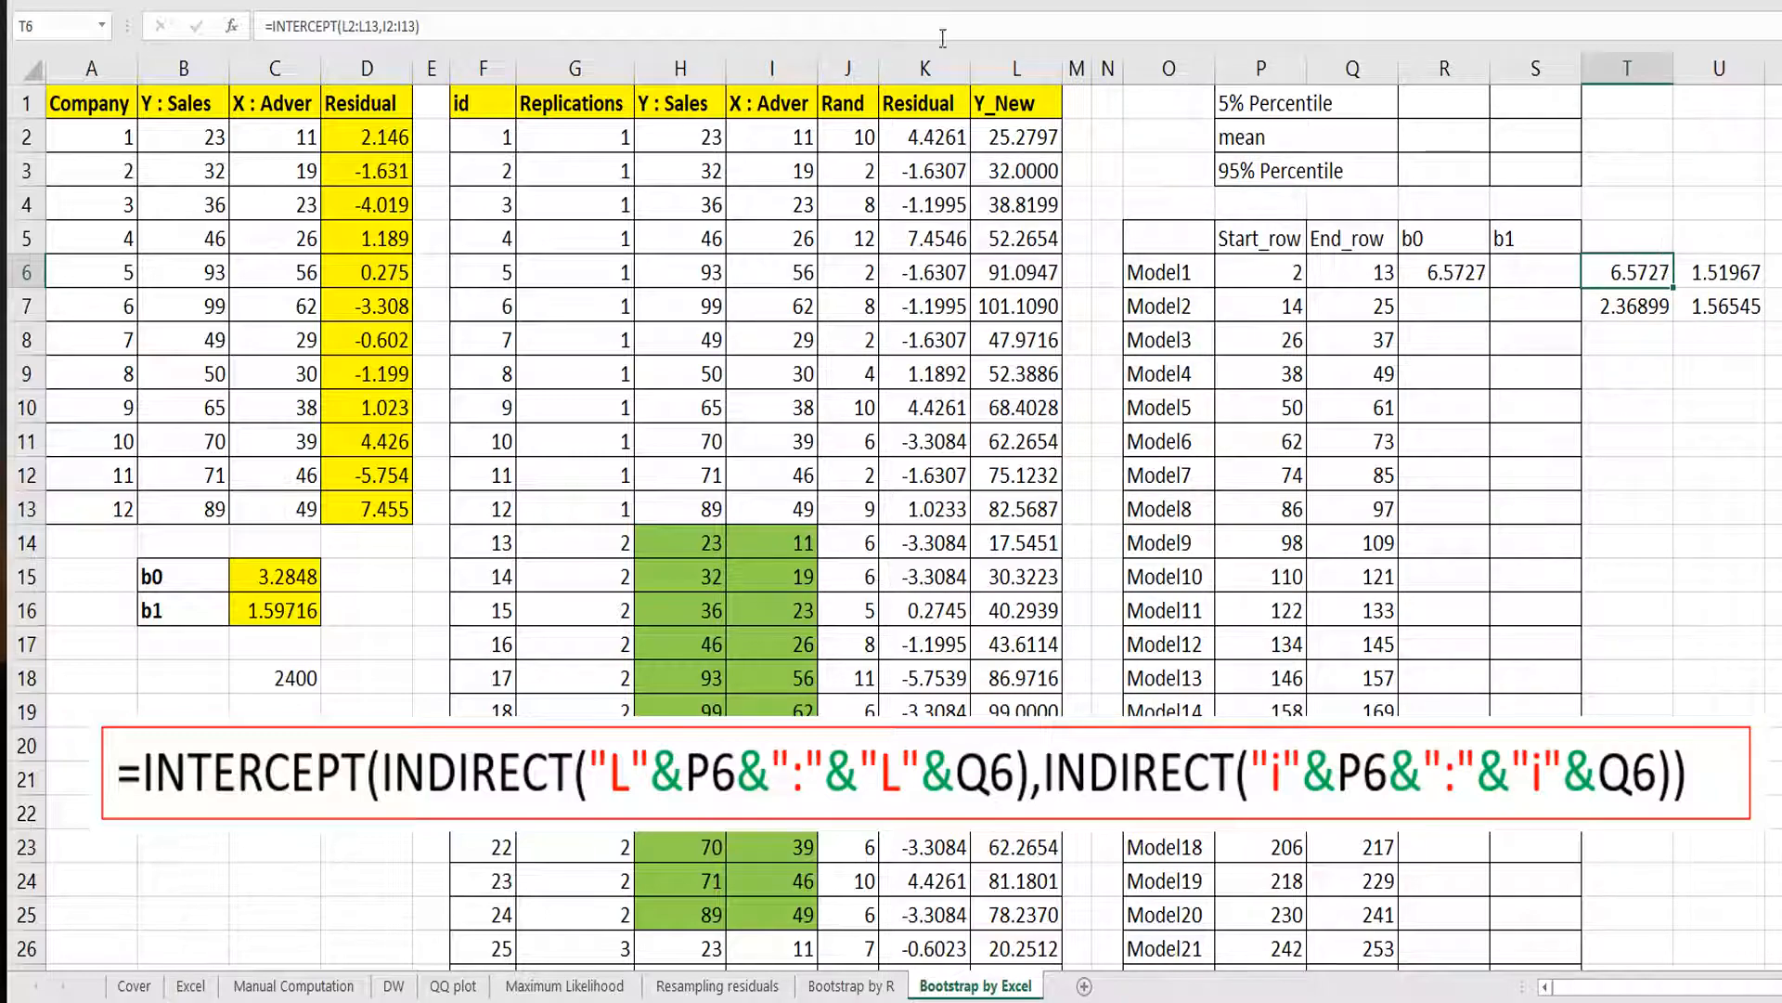
{"action": "left_click", "coordinate": [1467, 272]}
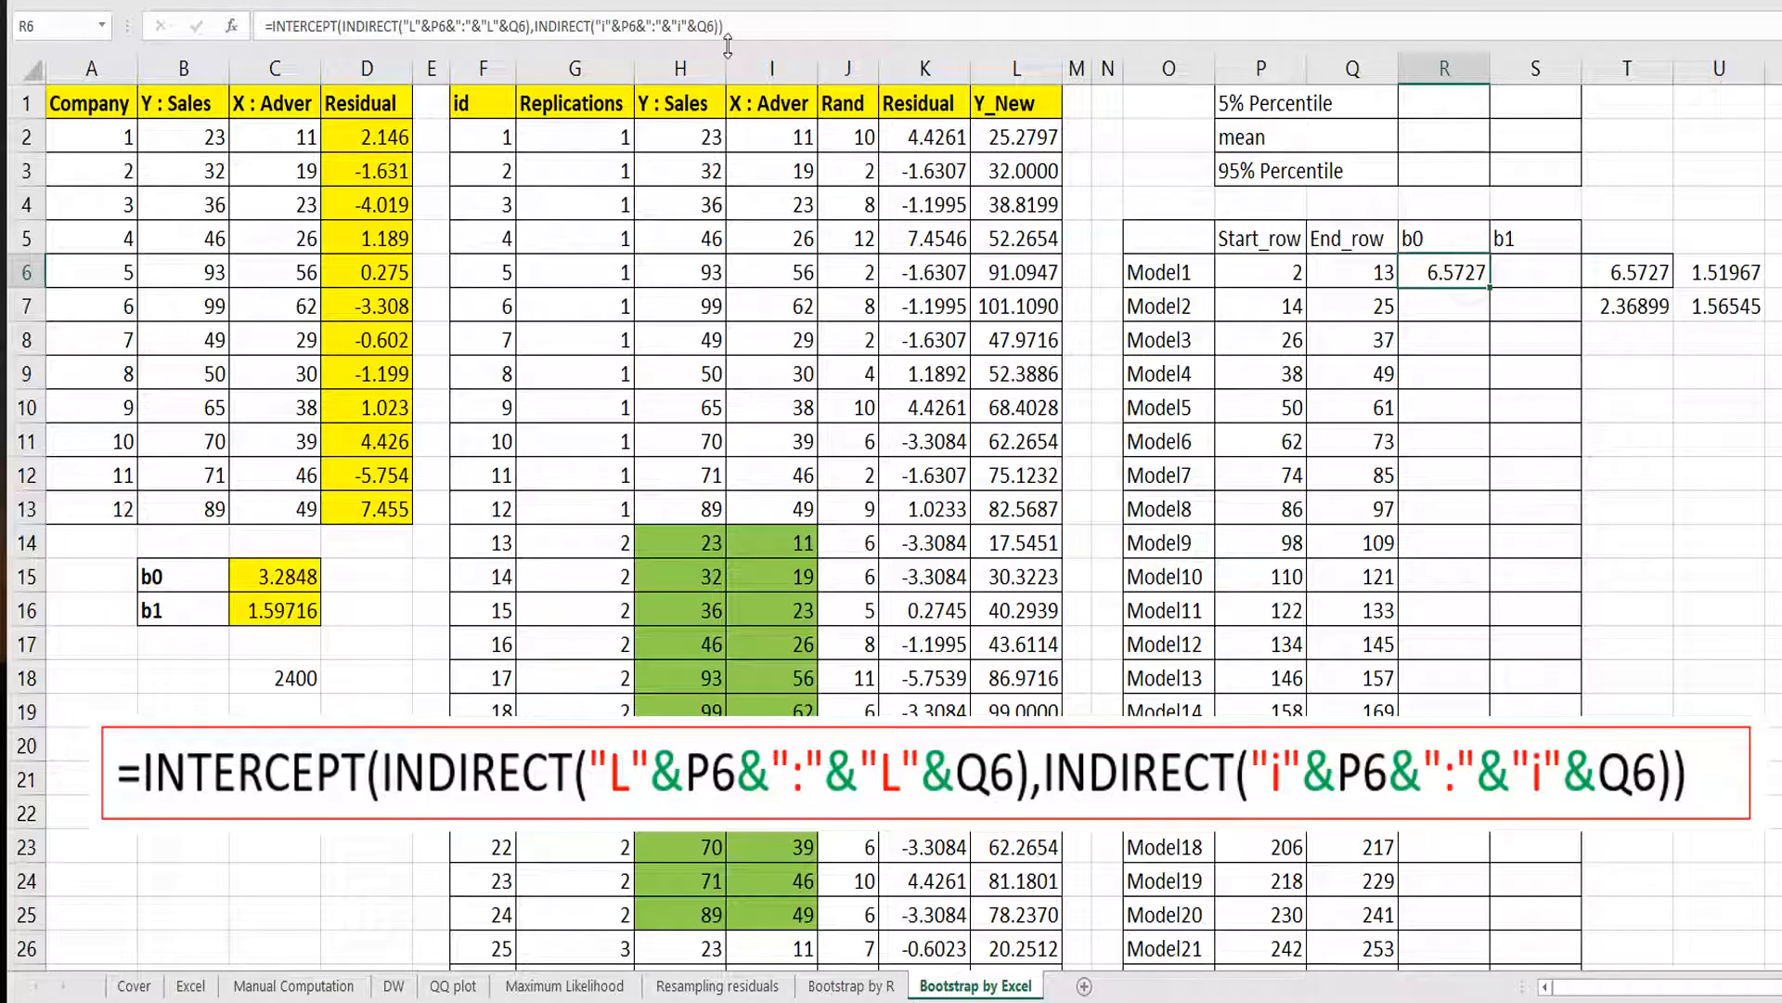
{"action": "left_click_drag", "start_coordinate": [728, 44], "coordinate": [206, 44]}
{"action": "key", "text": "ctrl+c"}
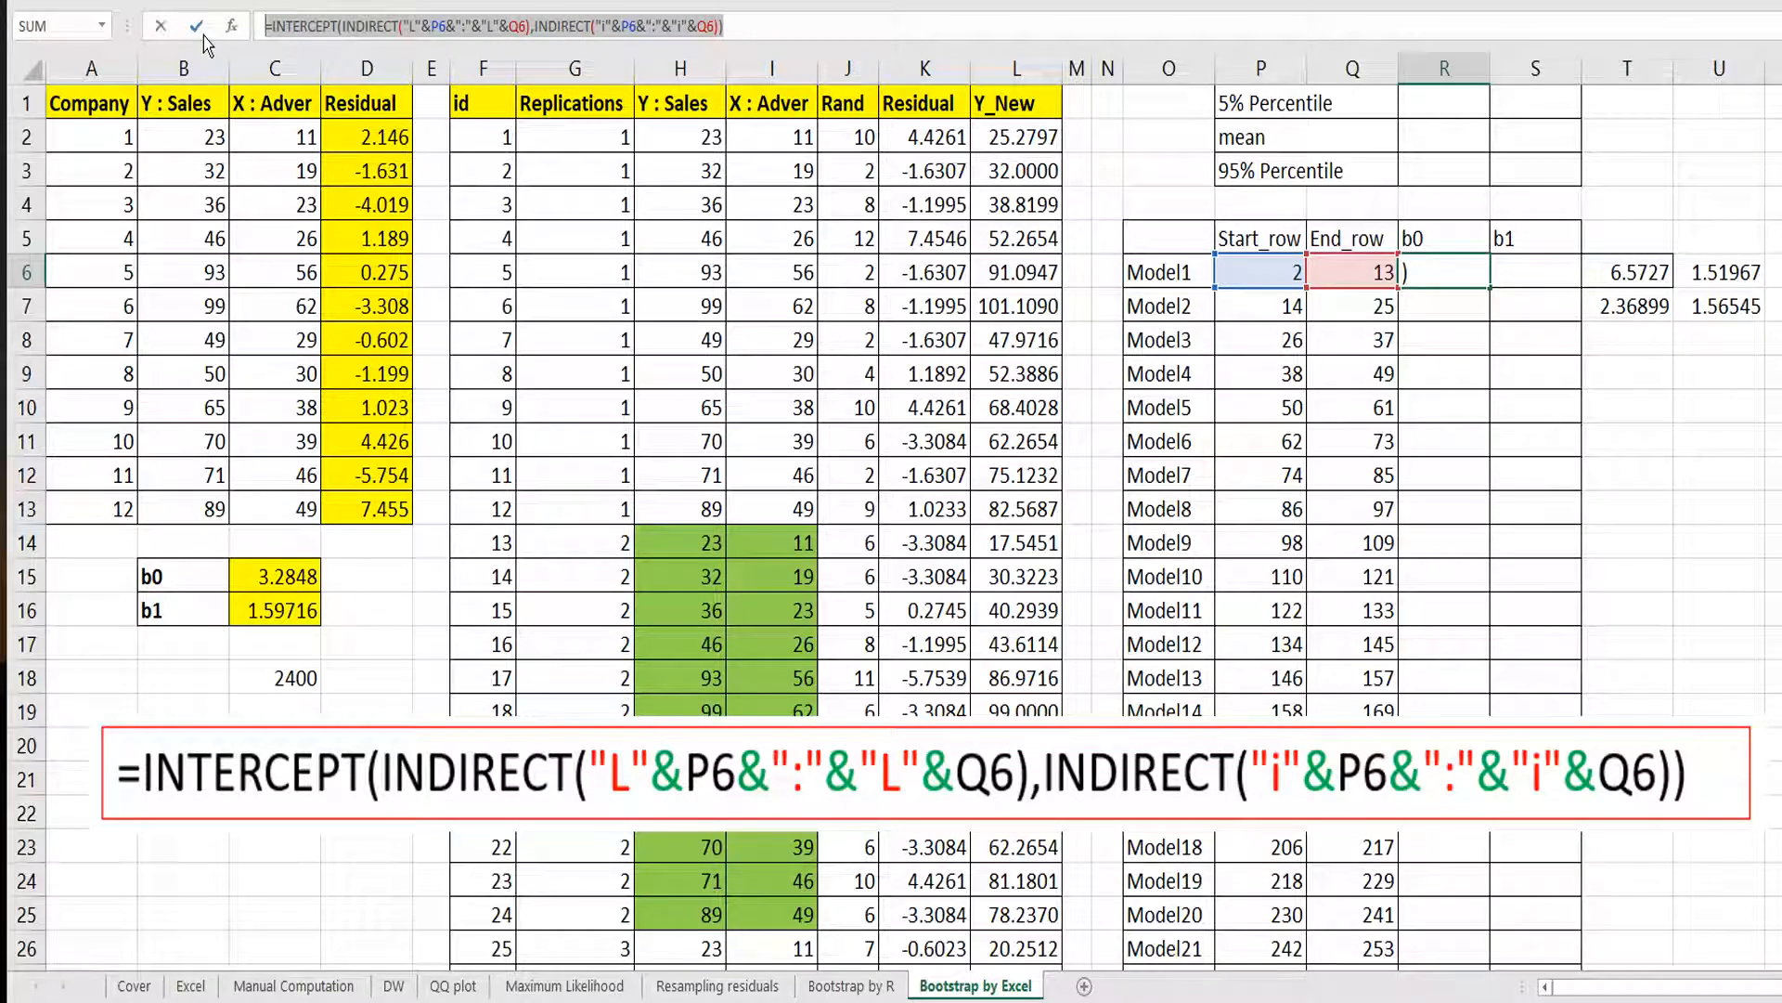
{"action": "key", "text": "Escape"}
{"action": "left_click", "coordinate": [1518, 276]}
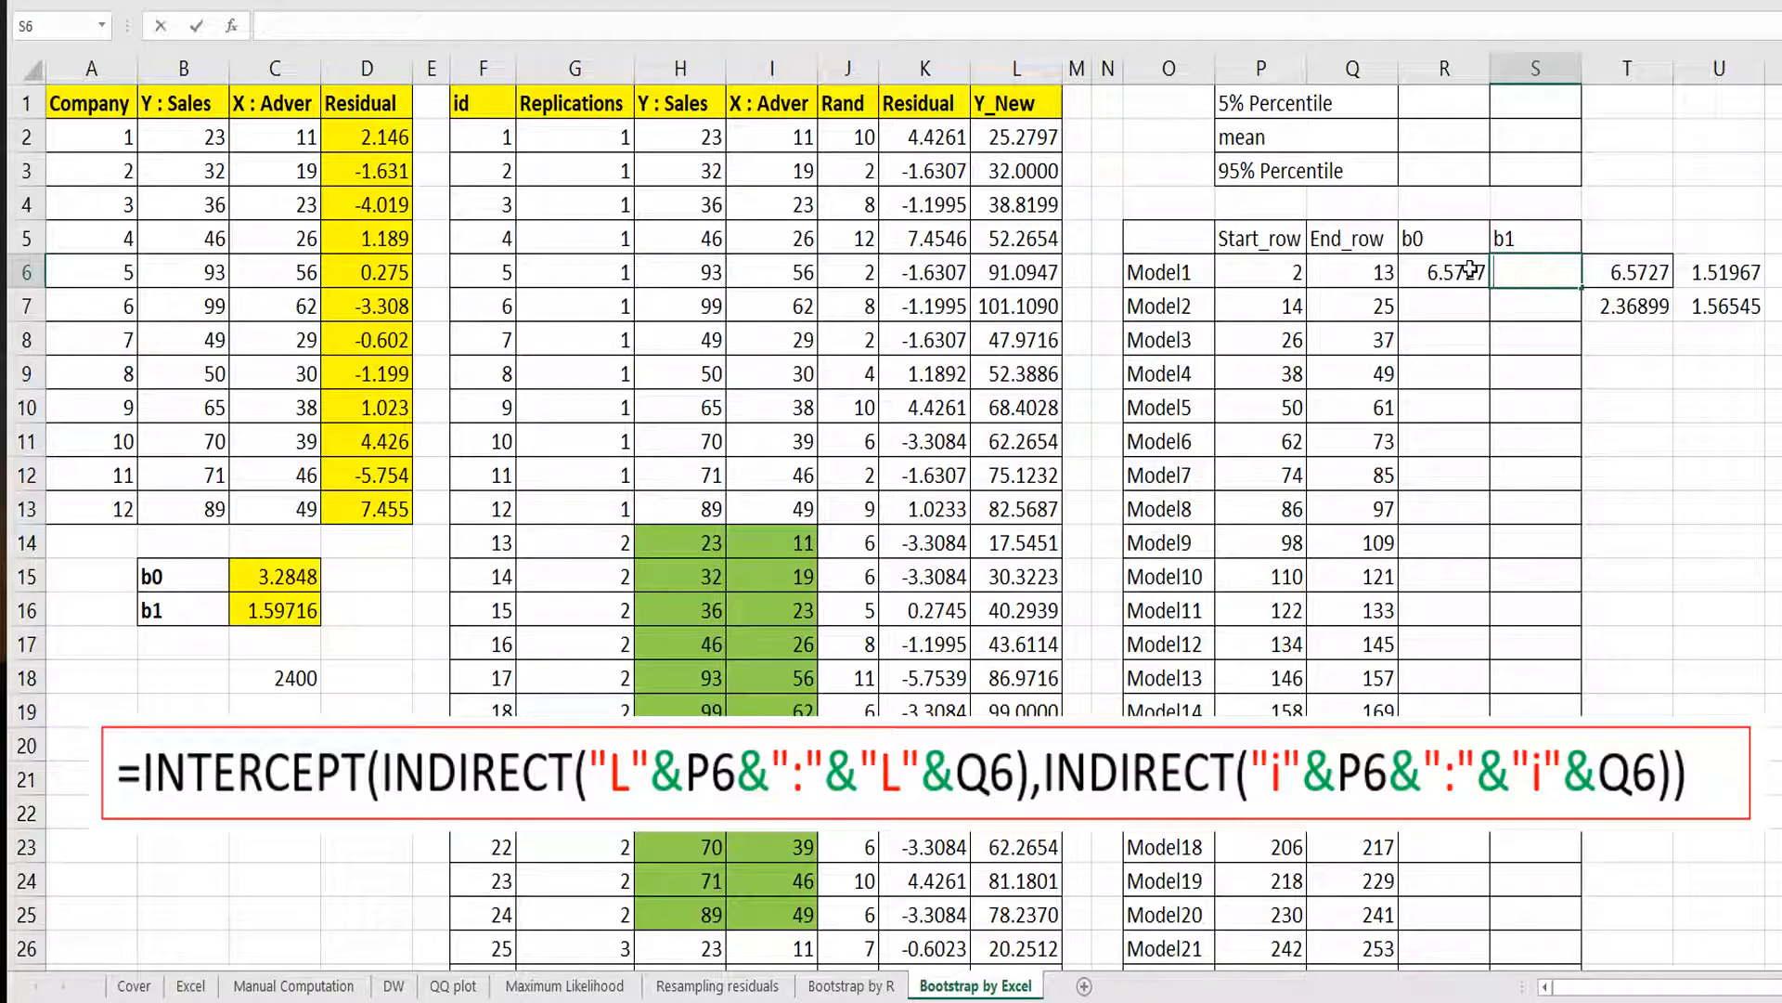
{"action": "key", "text": "F2"}
{"action": "key", "text": "ctrl+v"}
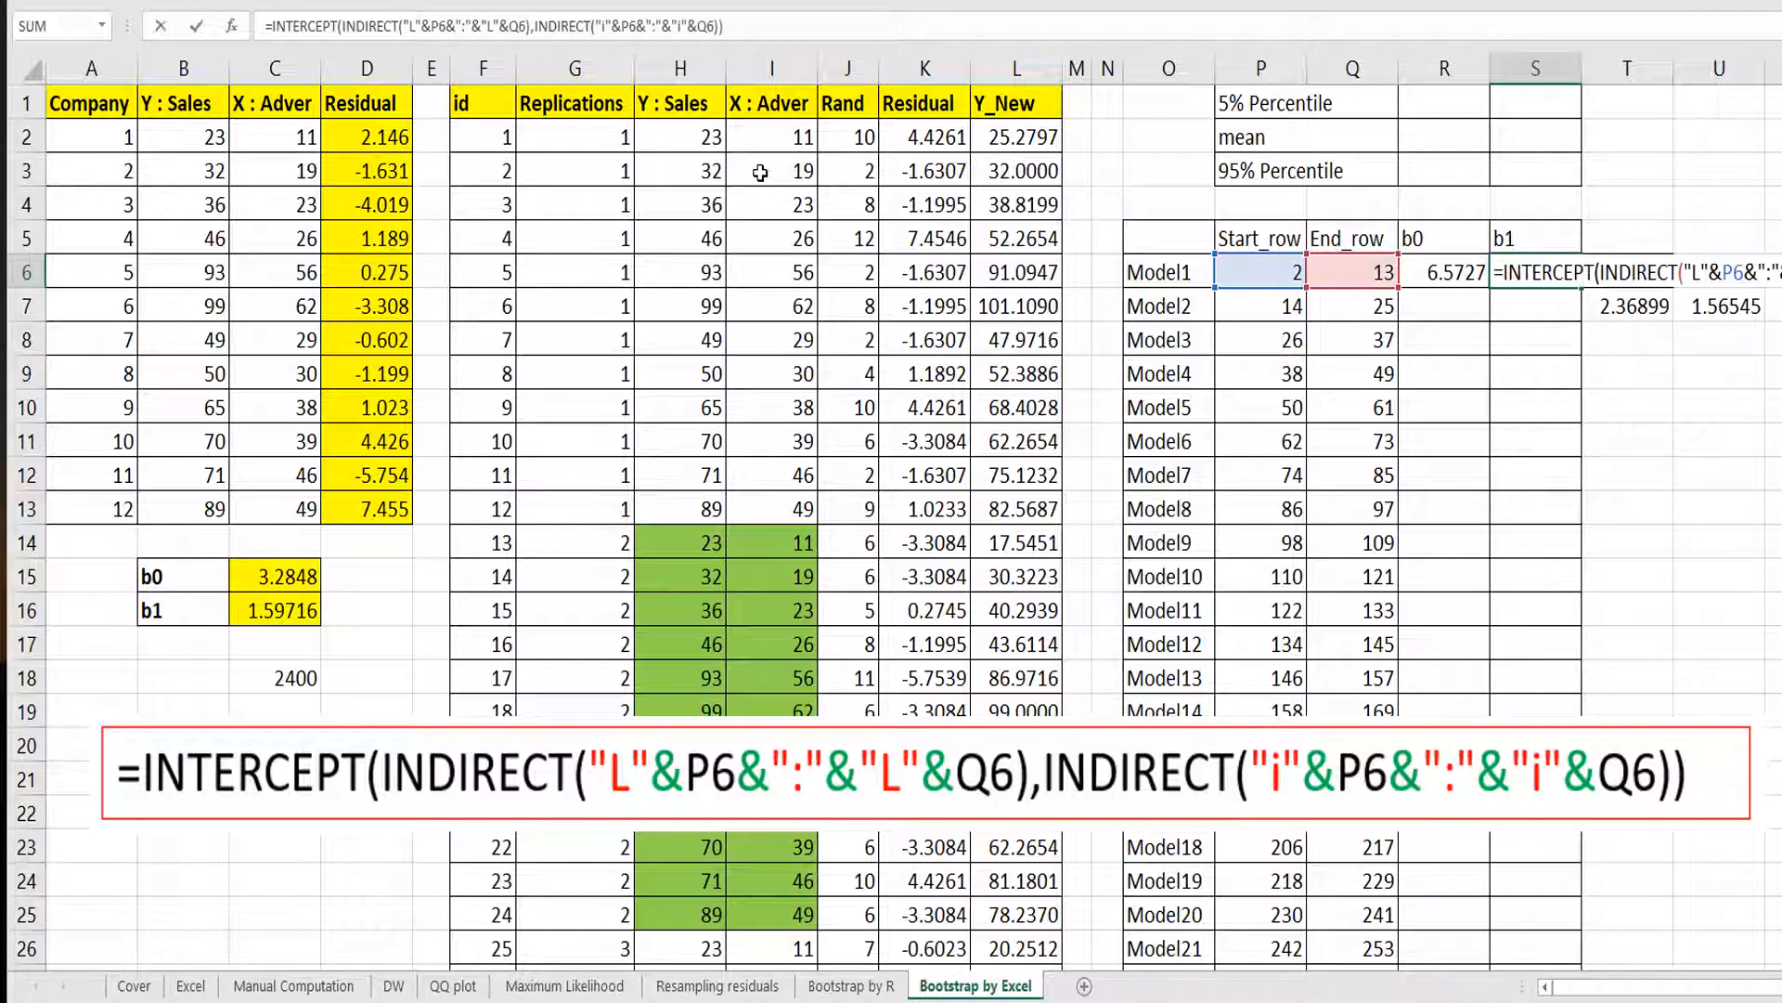
{"action": "double_click", "coordinate": [297, 25]}
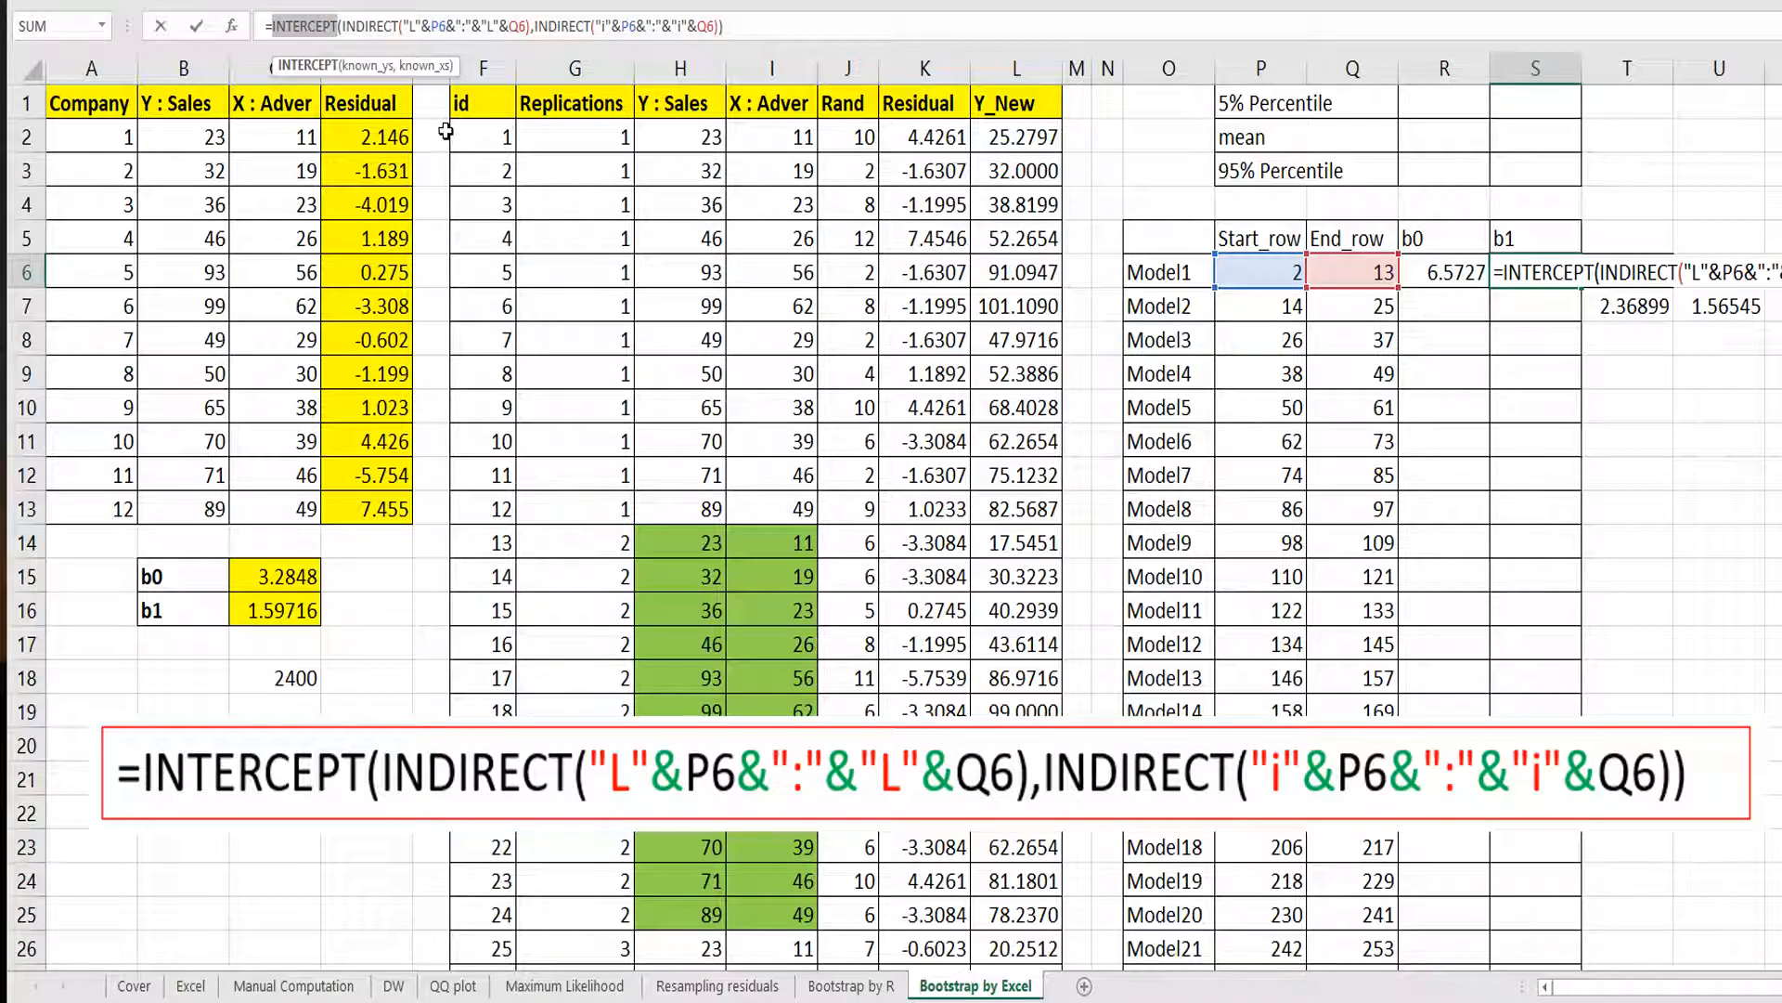
{"action": "key", "text": "BackSpace"}
{"action": "type", "text": "slope"}
{"action": "key", "text": "Return"}
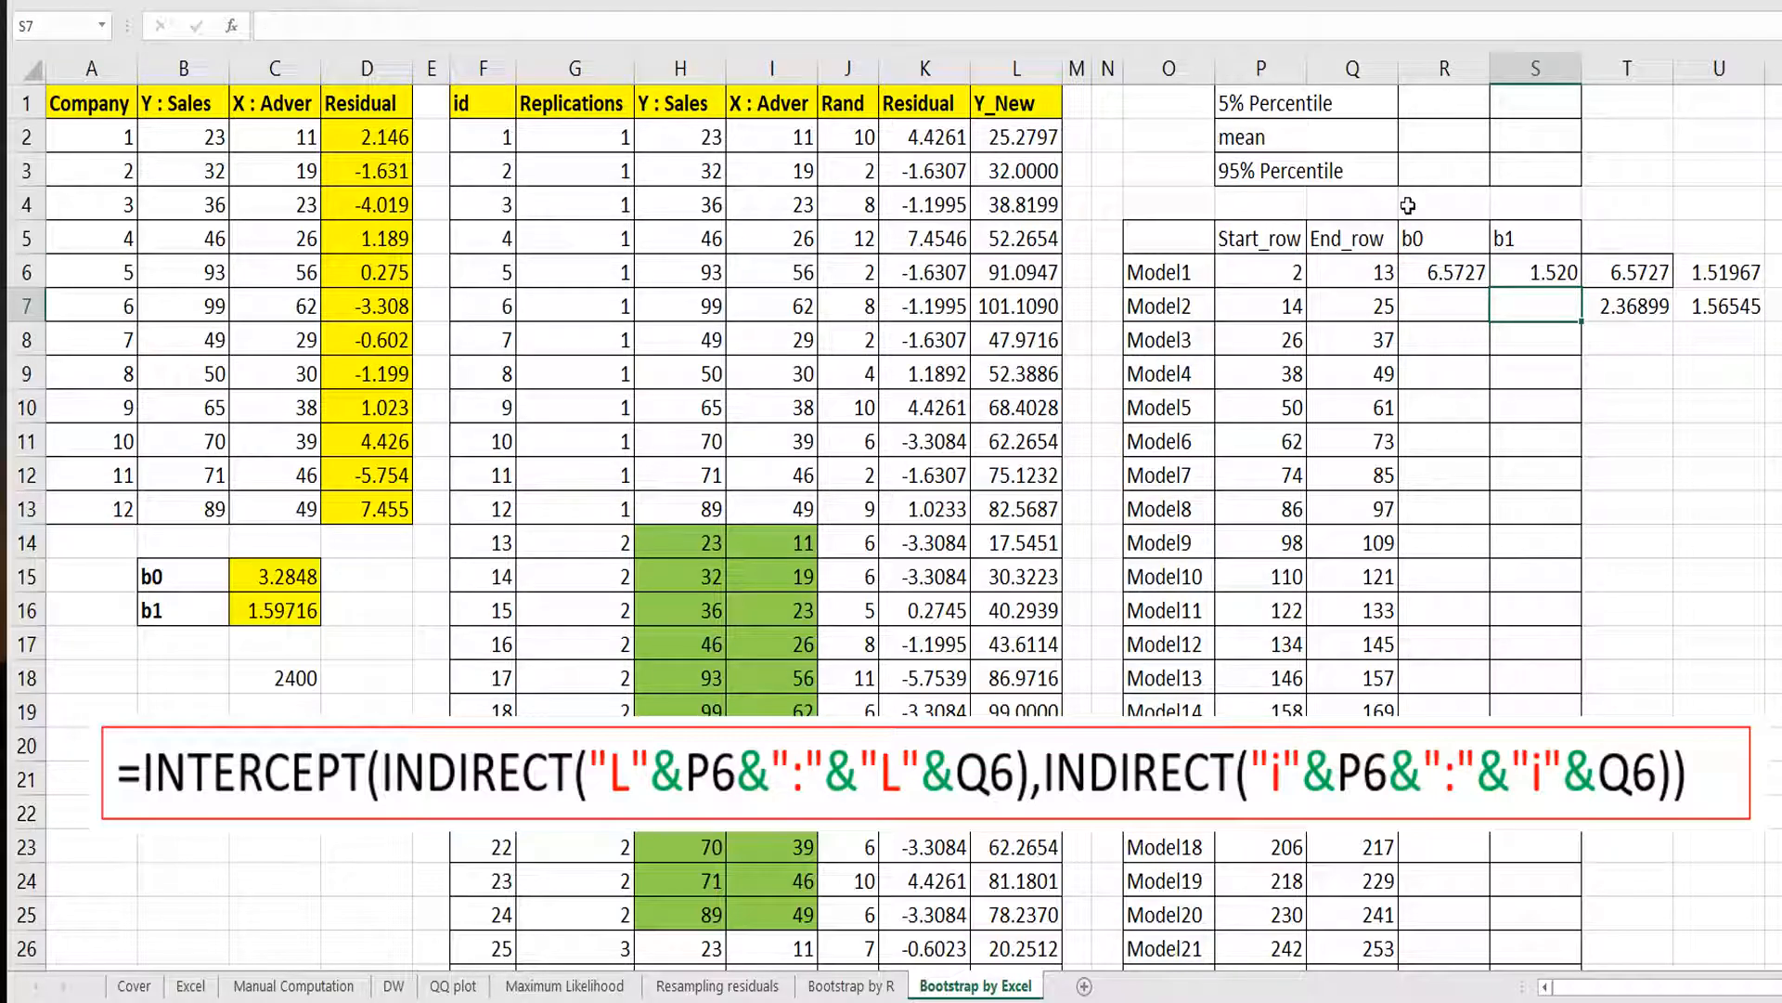
Fill Model1's b0 and b1 formulas down through all 200 models.
{"action": "left_click", "coordinate": [1565, 273]}
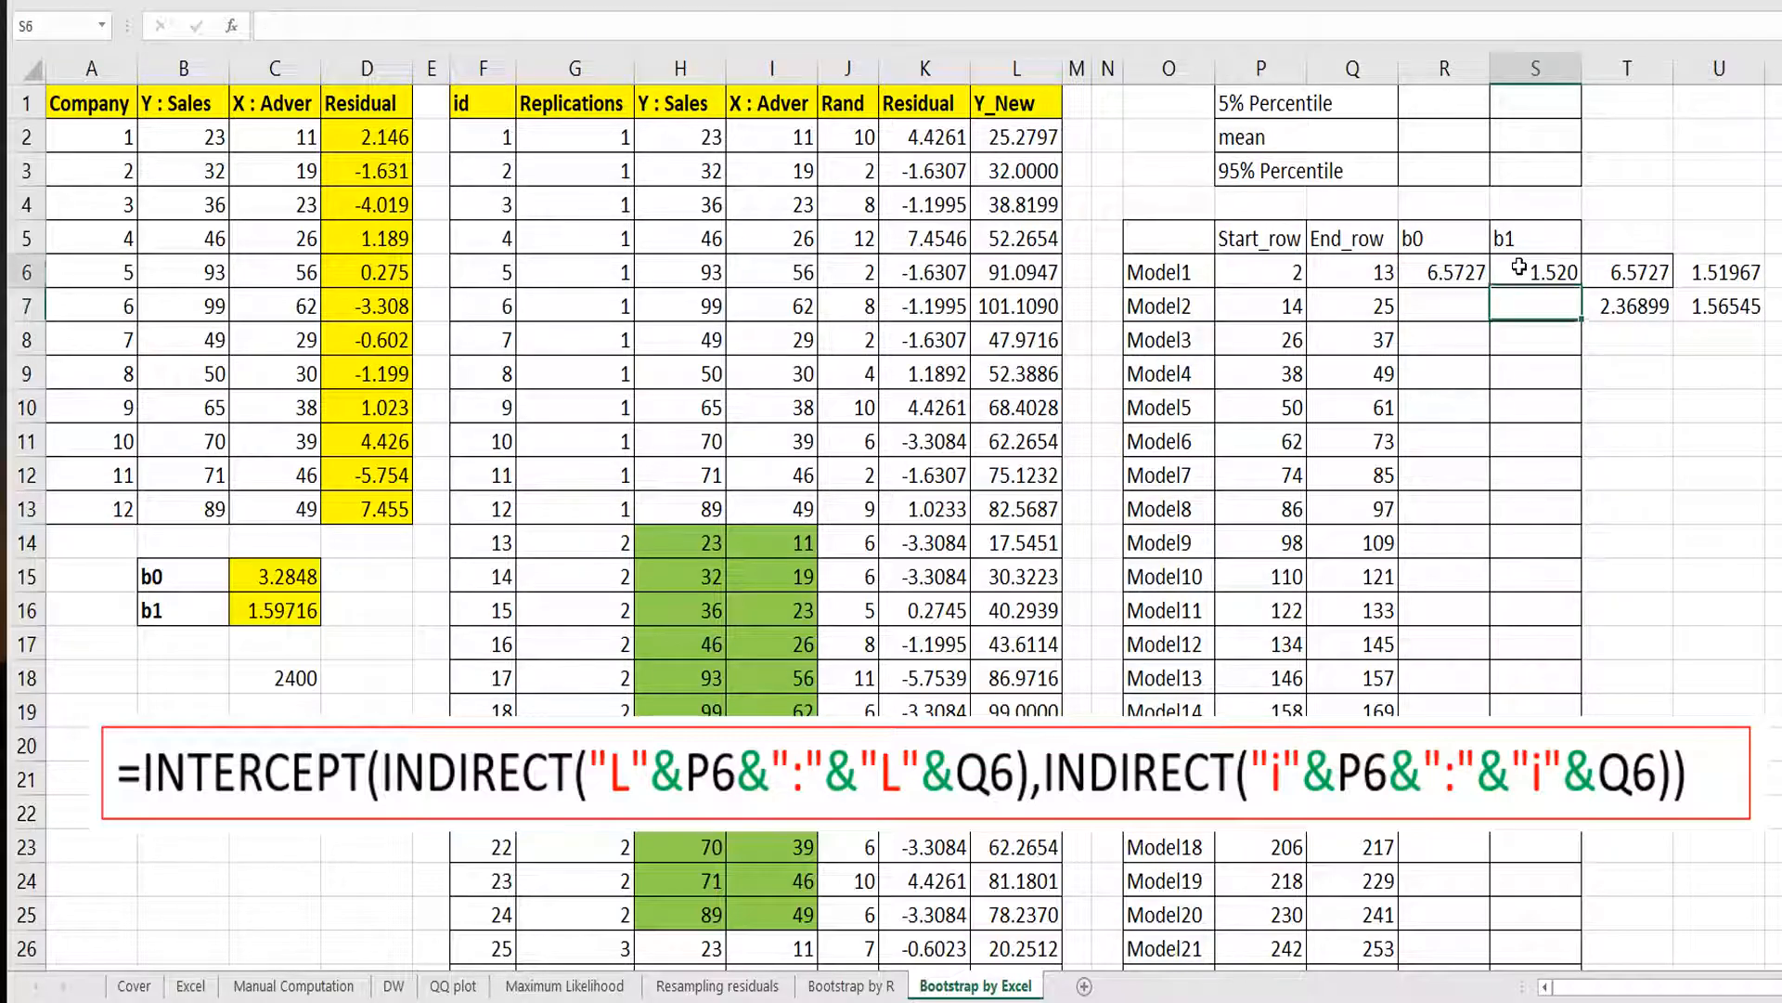
{"action": "left_click", "coordinate": [847, 2]}
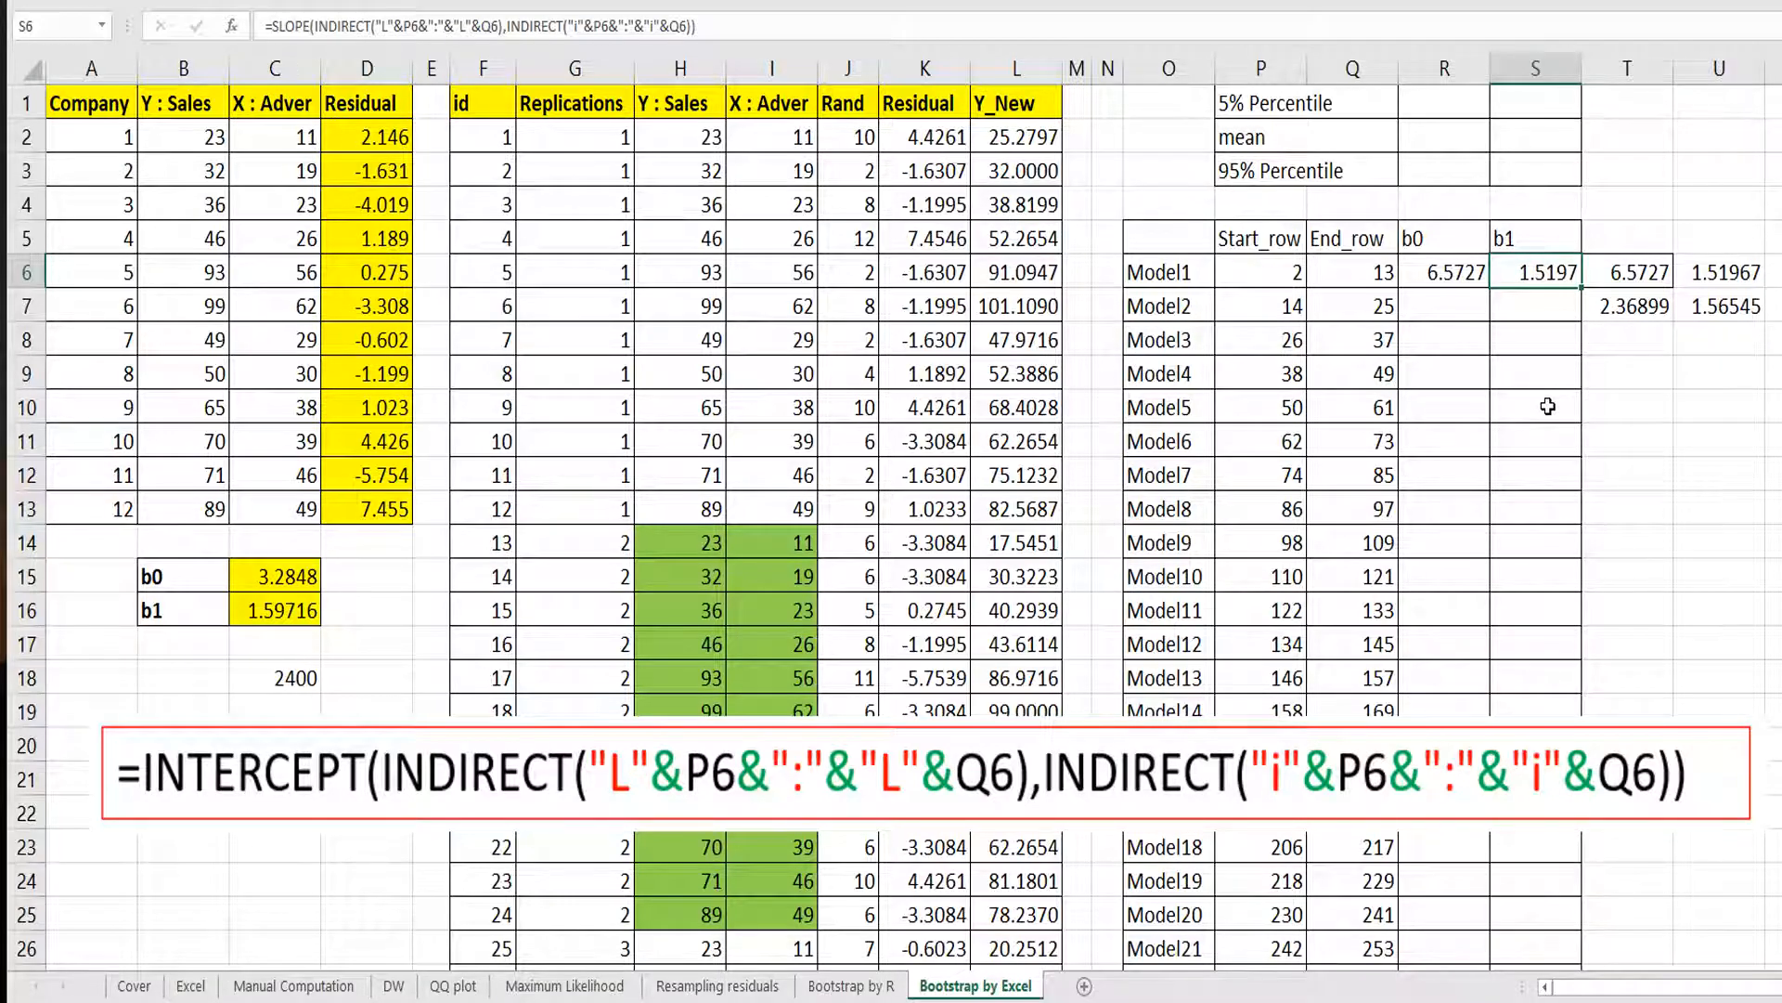
{"action": "left_click_drag", "start_coordinate": [1476, 281], "coordinate": [1541, 272]}
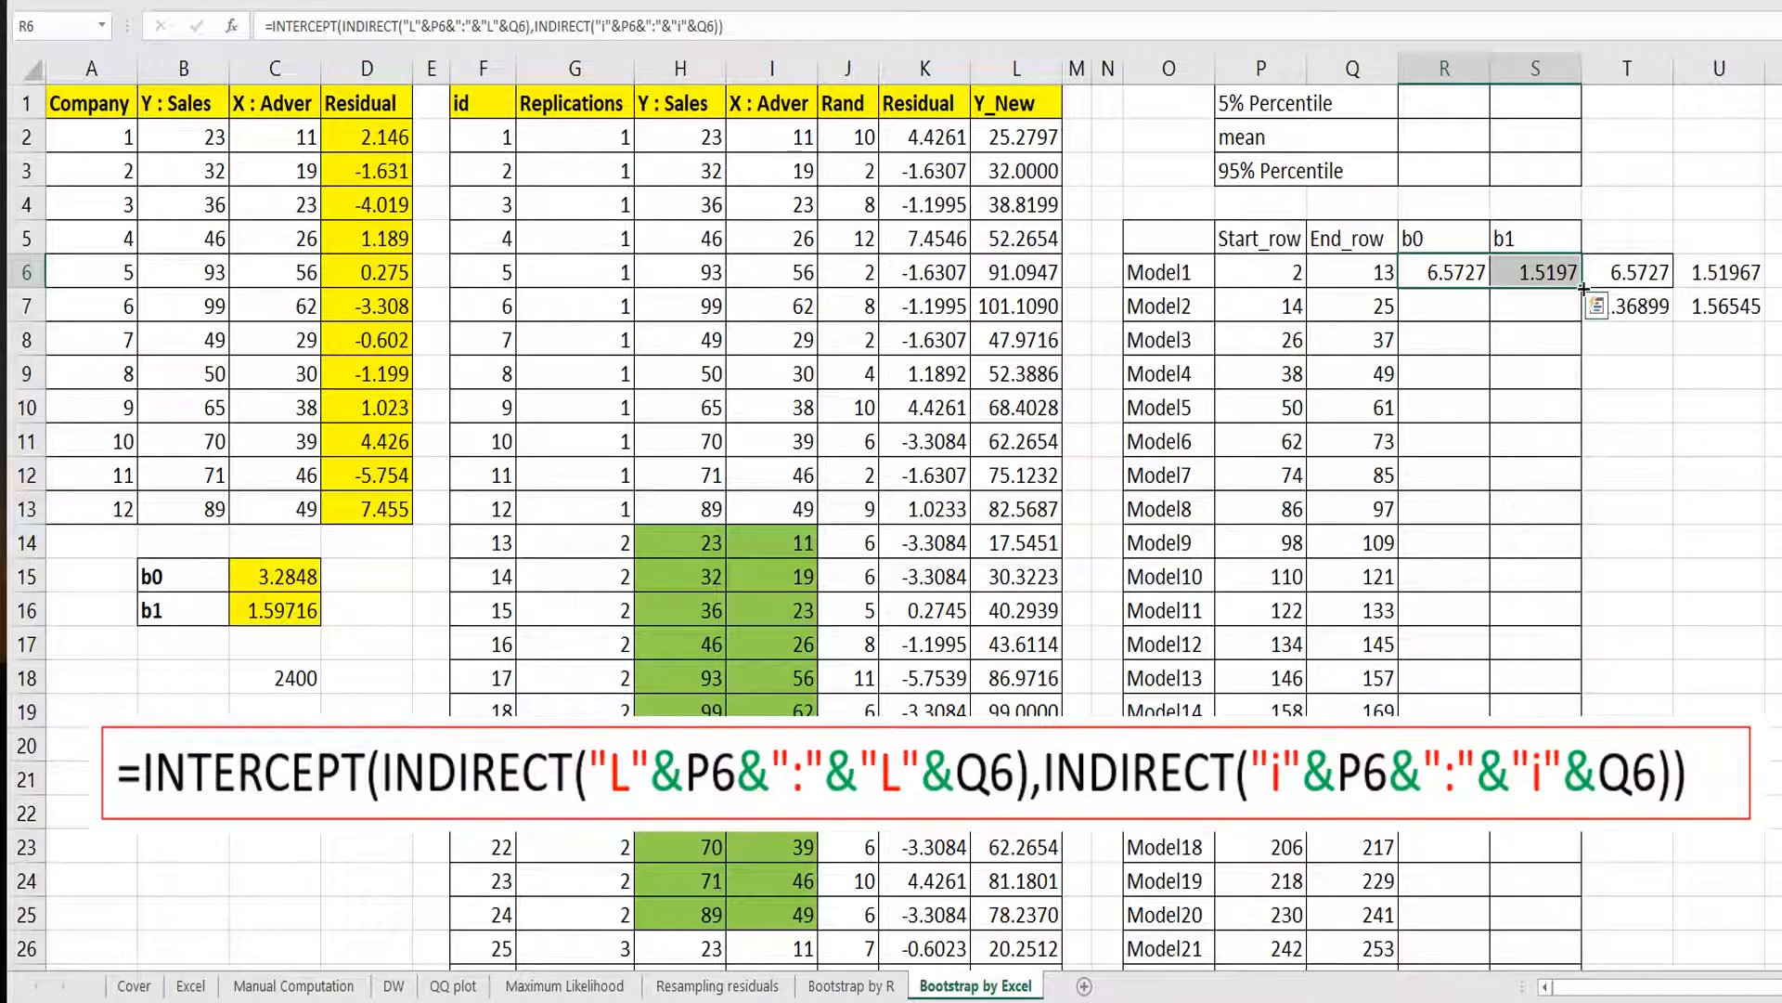
{"action": "double_click", "coordinate": [1583, 288]}
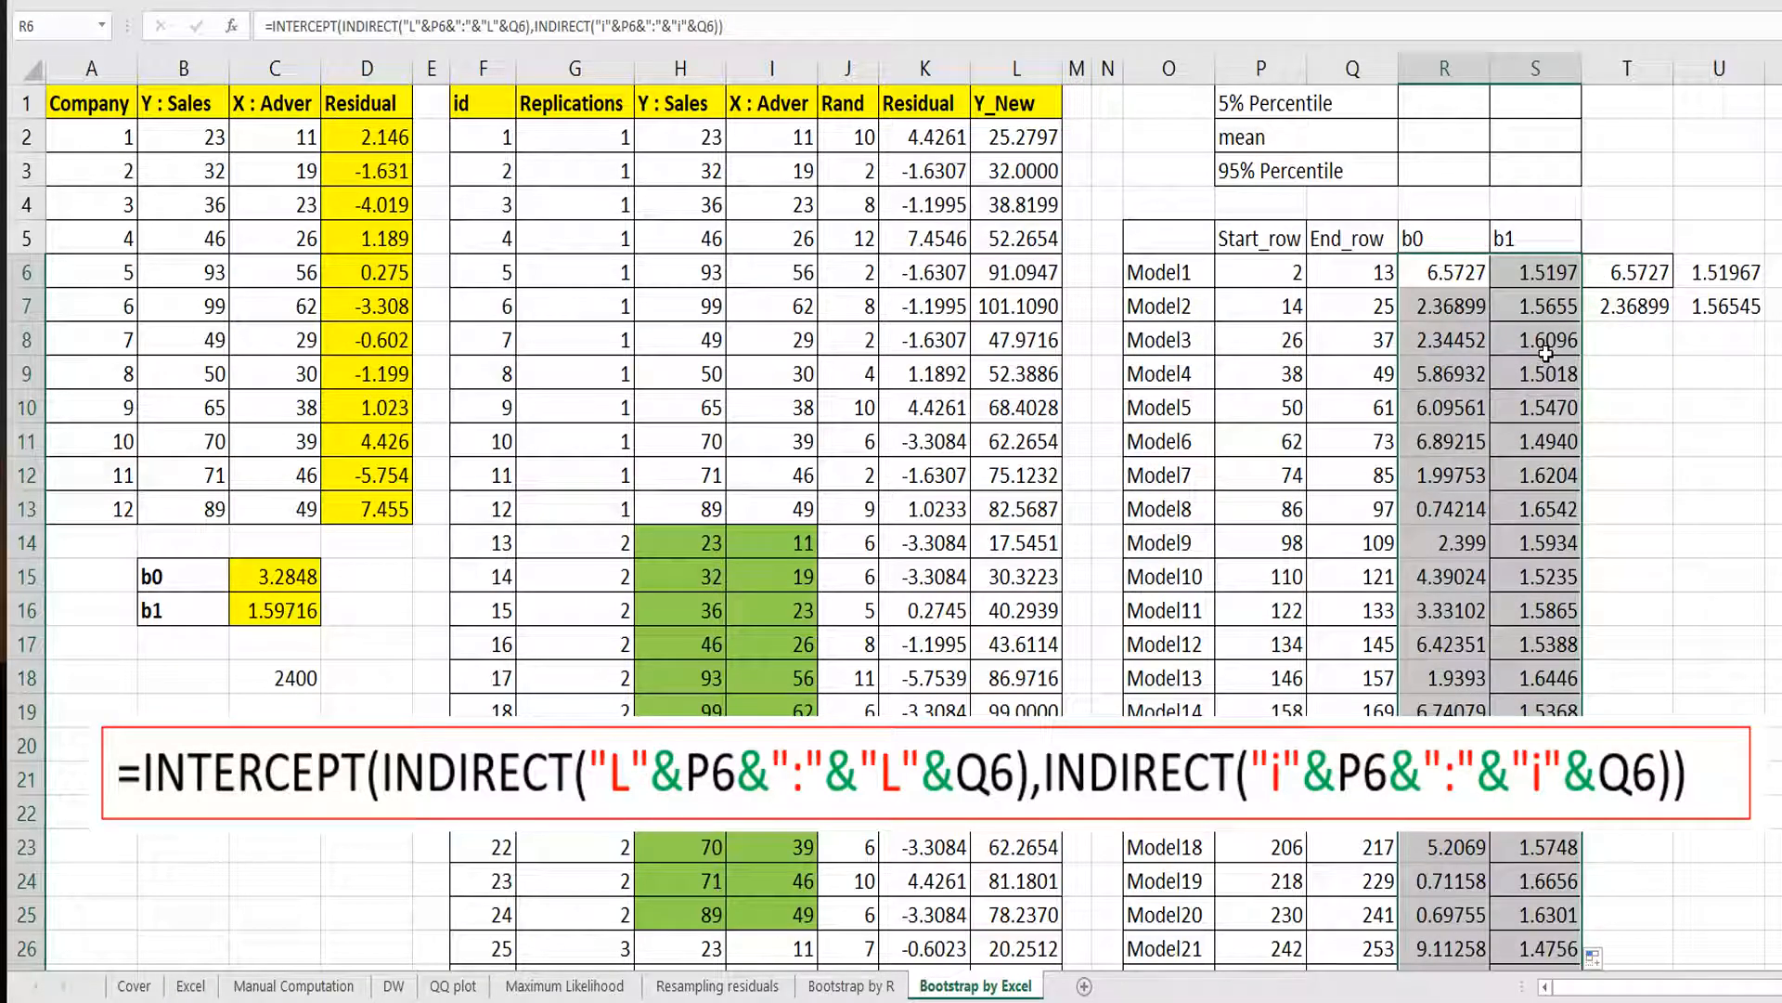
Inspect a filled b0 formula and compare the first models with the manual check values.
{"action": "left_click", "coordinate": [1434, 420]}
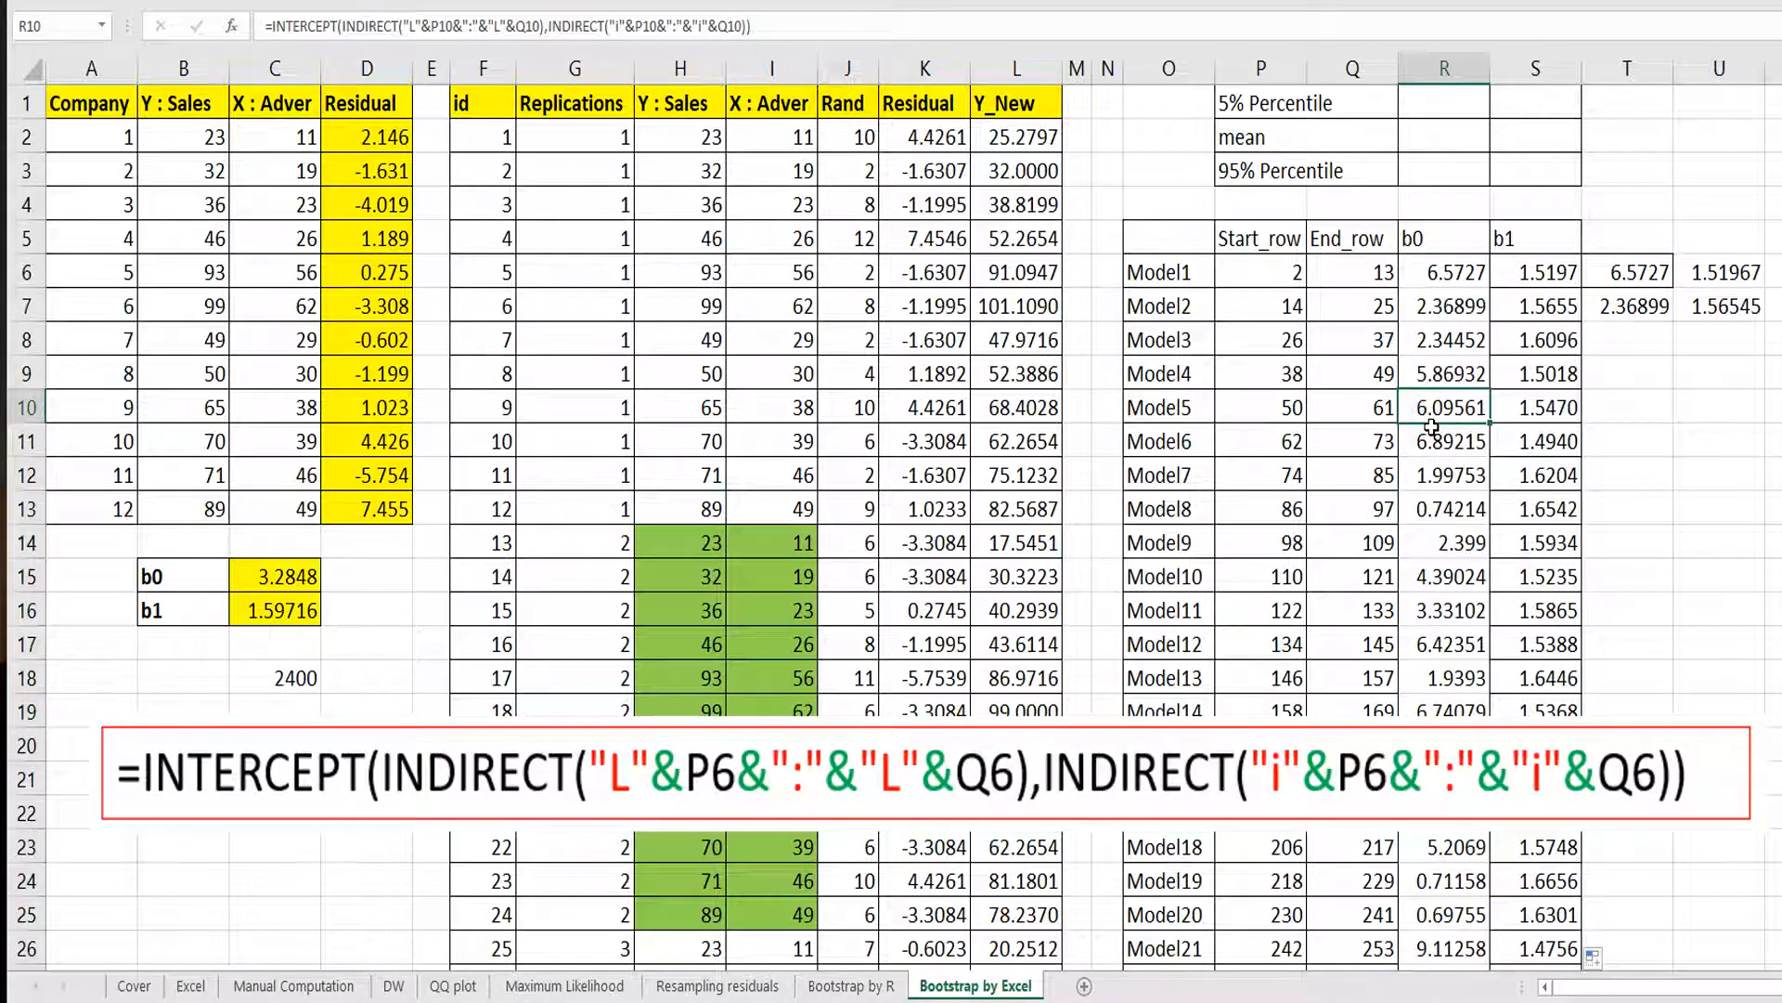
{"action": "left_click_drag", "start_coordinate": [1625, 273], "coordinate": [1697, 306]}
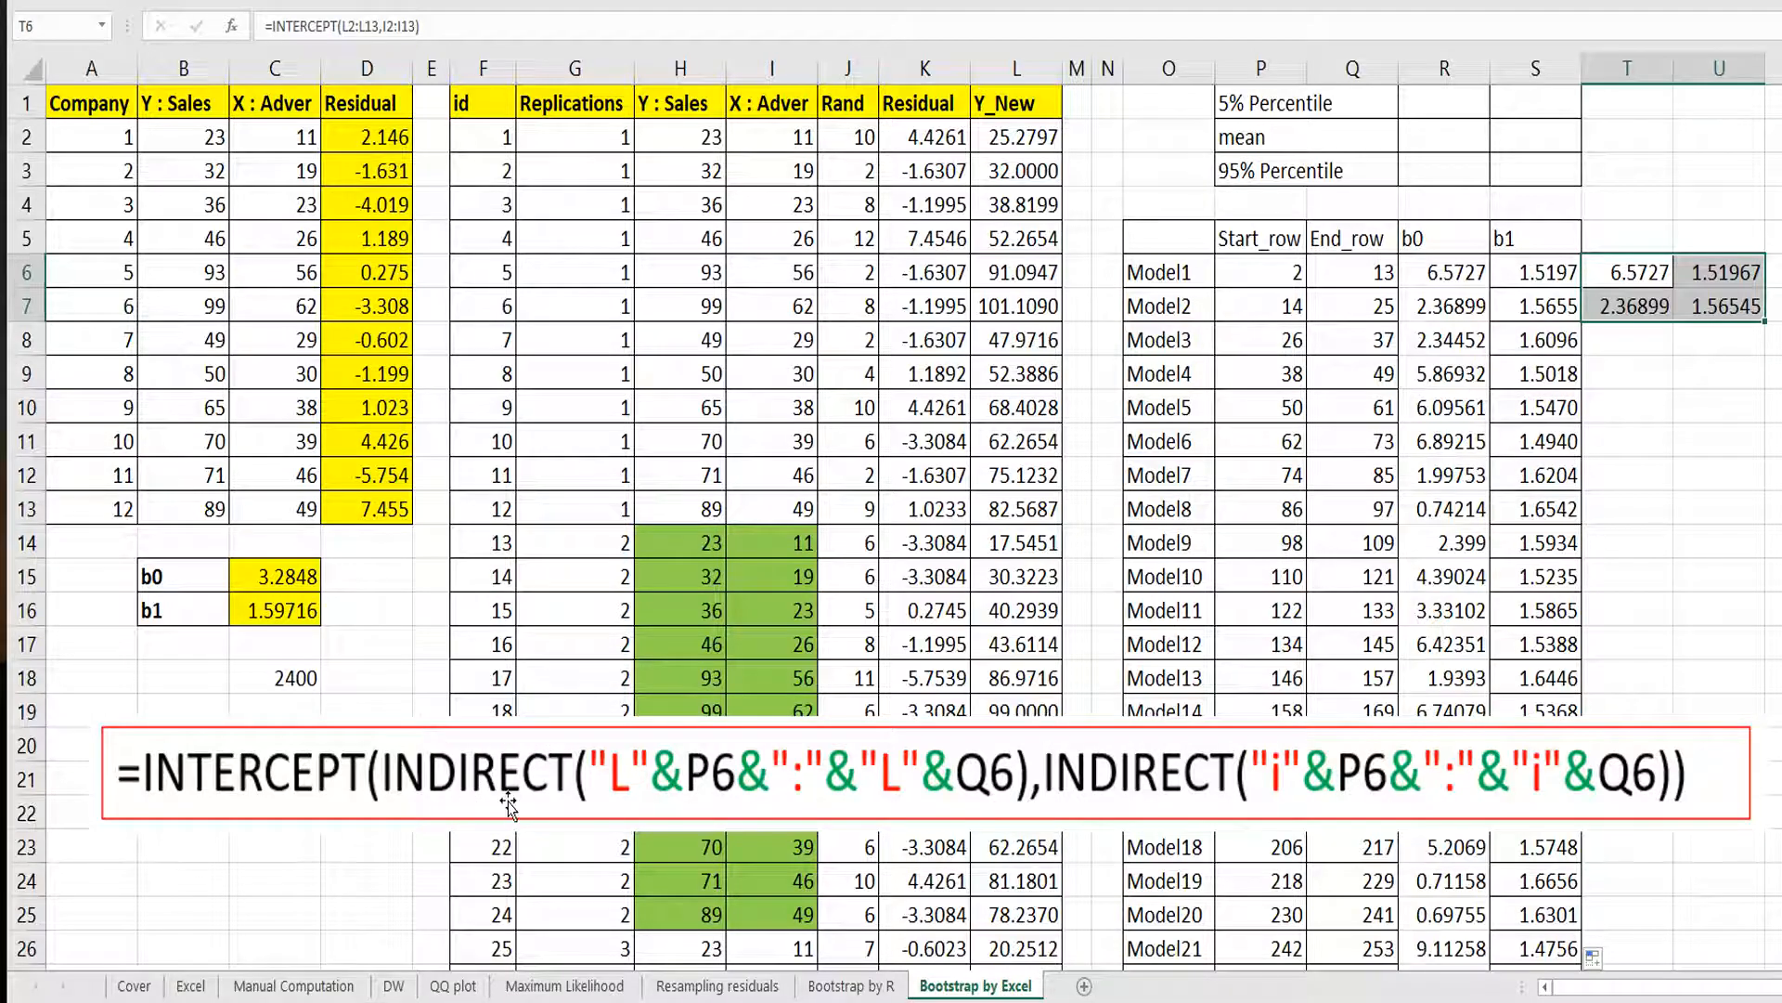
{"action": "left_click", "coordinate": [1323, 443]}
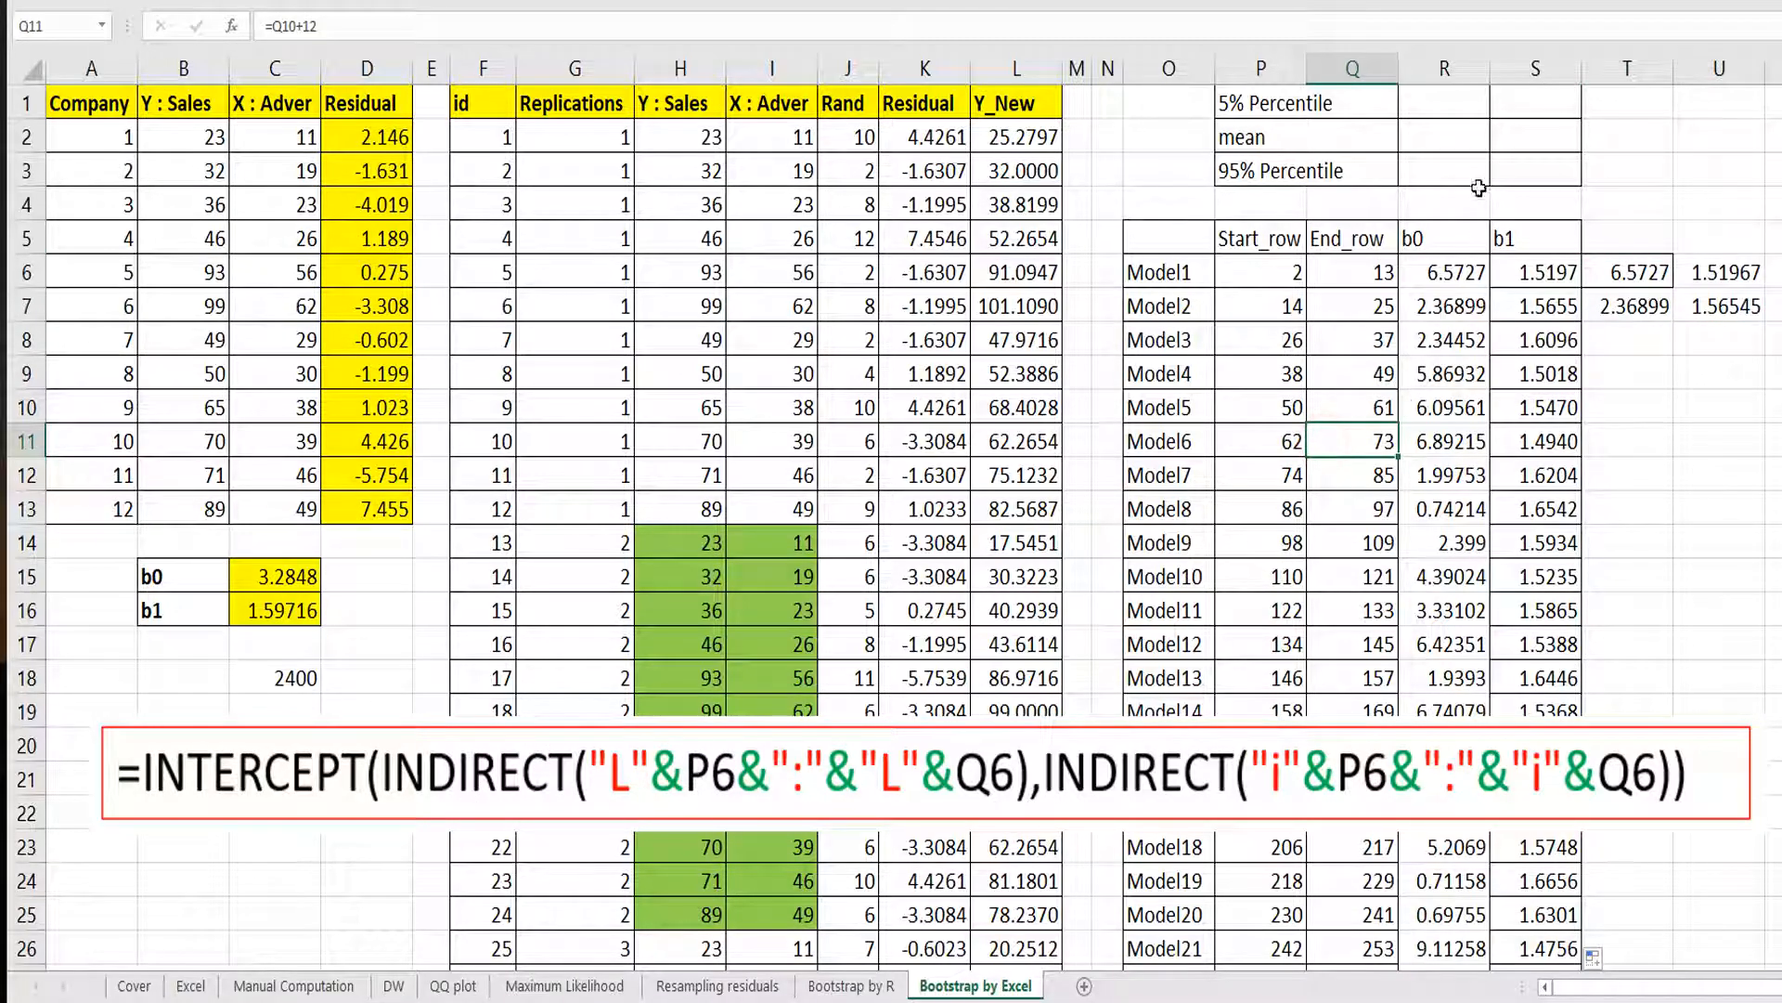
Enter =AVERAGE(R6:R205) as the mean of the b0 estimates.
{"action": "left_click", "coordinate": [1472, 137]}
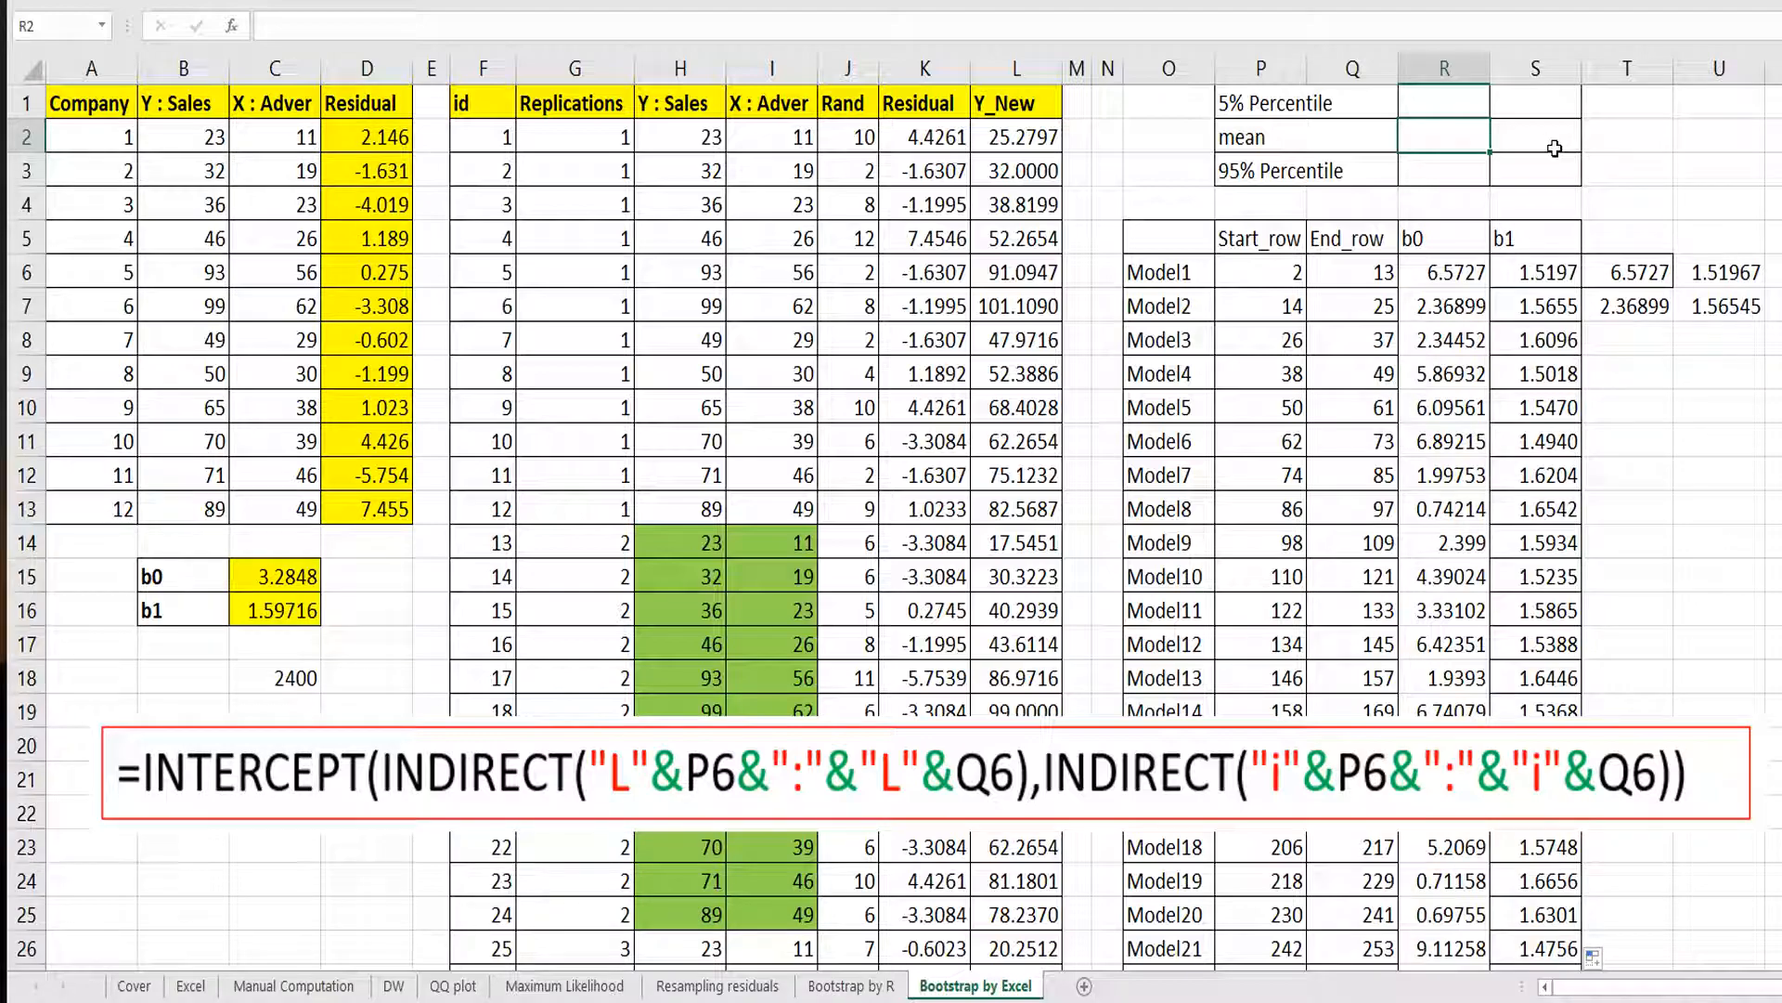
{"action": "type", "text": "=average"}
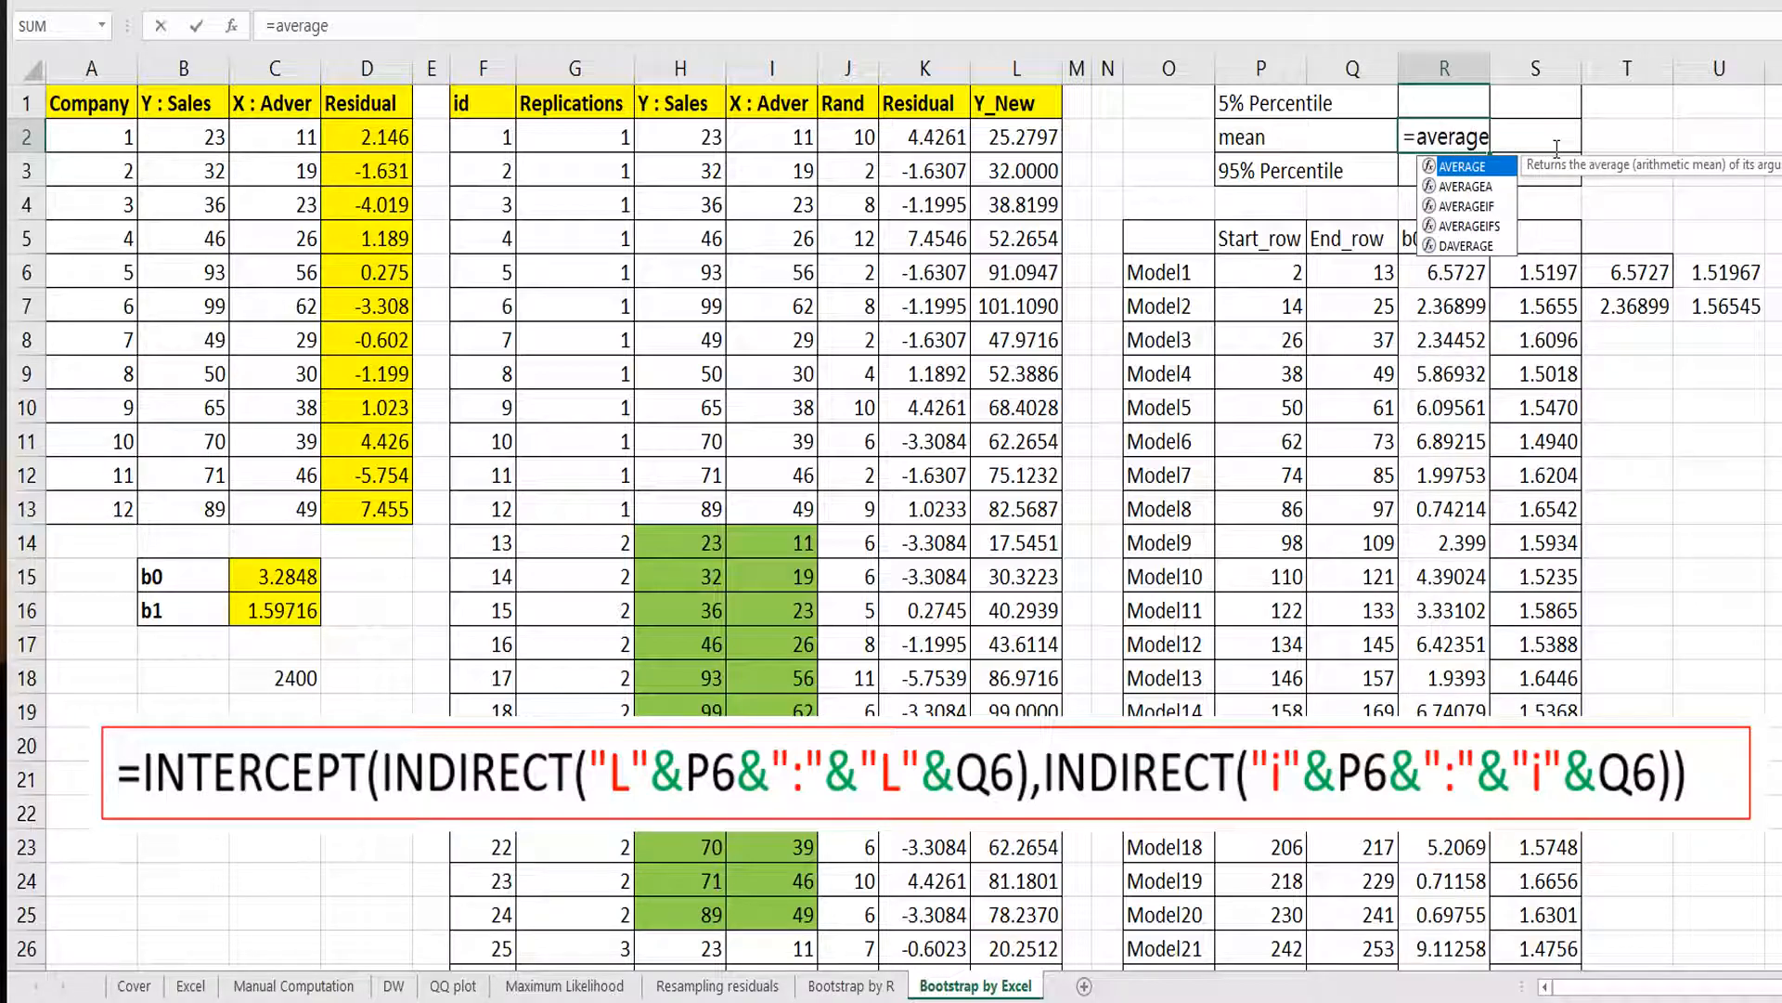
{"action": "type", "text": "("}
{"action": "key", "text": "Down"}
{"action": "key", "text": "Down"}
{"action": "key", "text": "Down"}
{"action": "key", "text": "Down"}
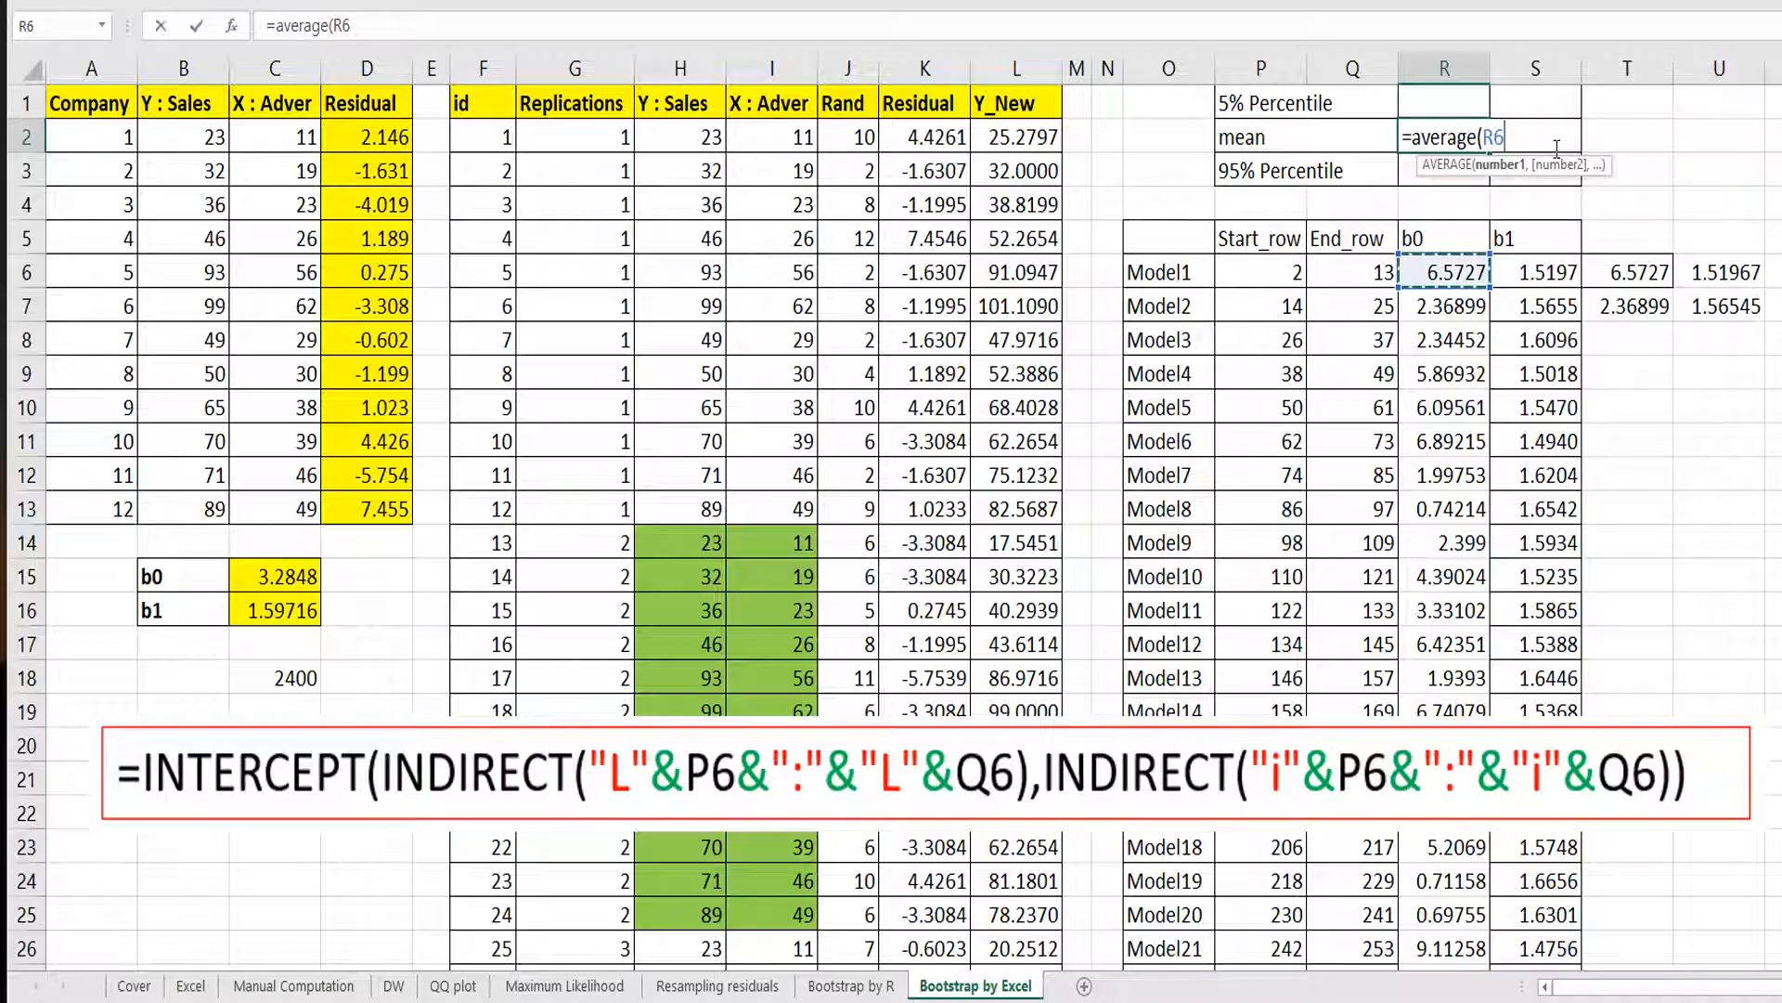
{"action": "key", "text": "ctrl+shift+Down"}
{"action": "key", "text": "Return"}
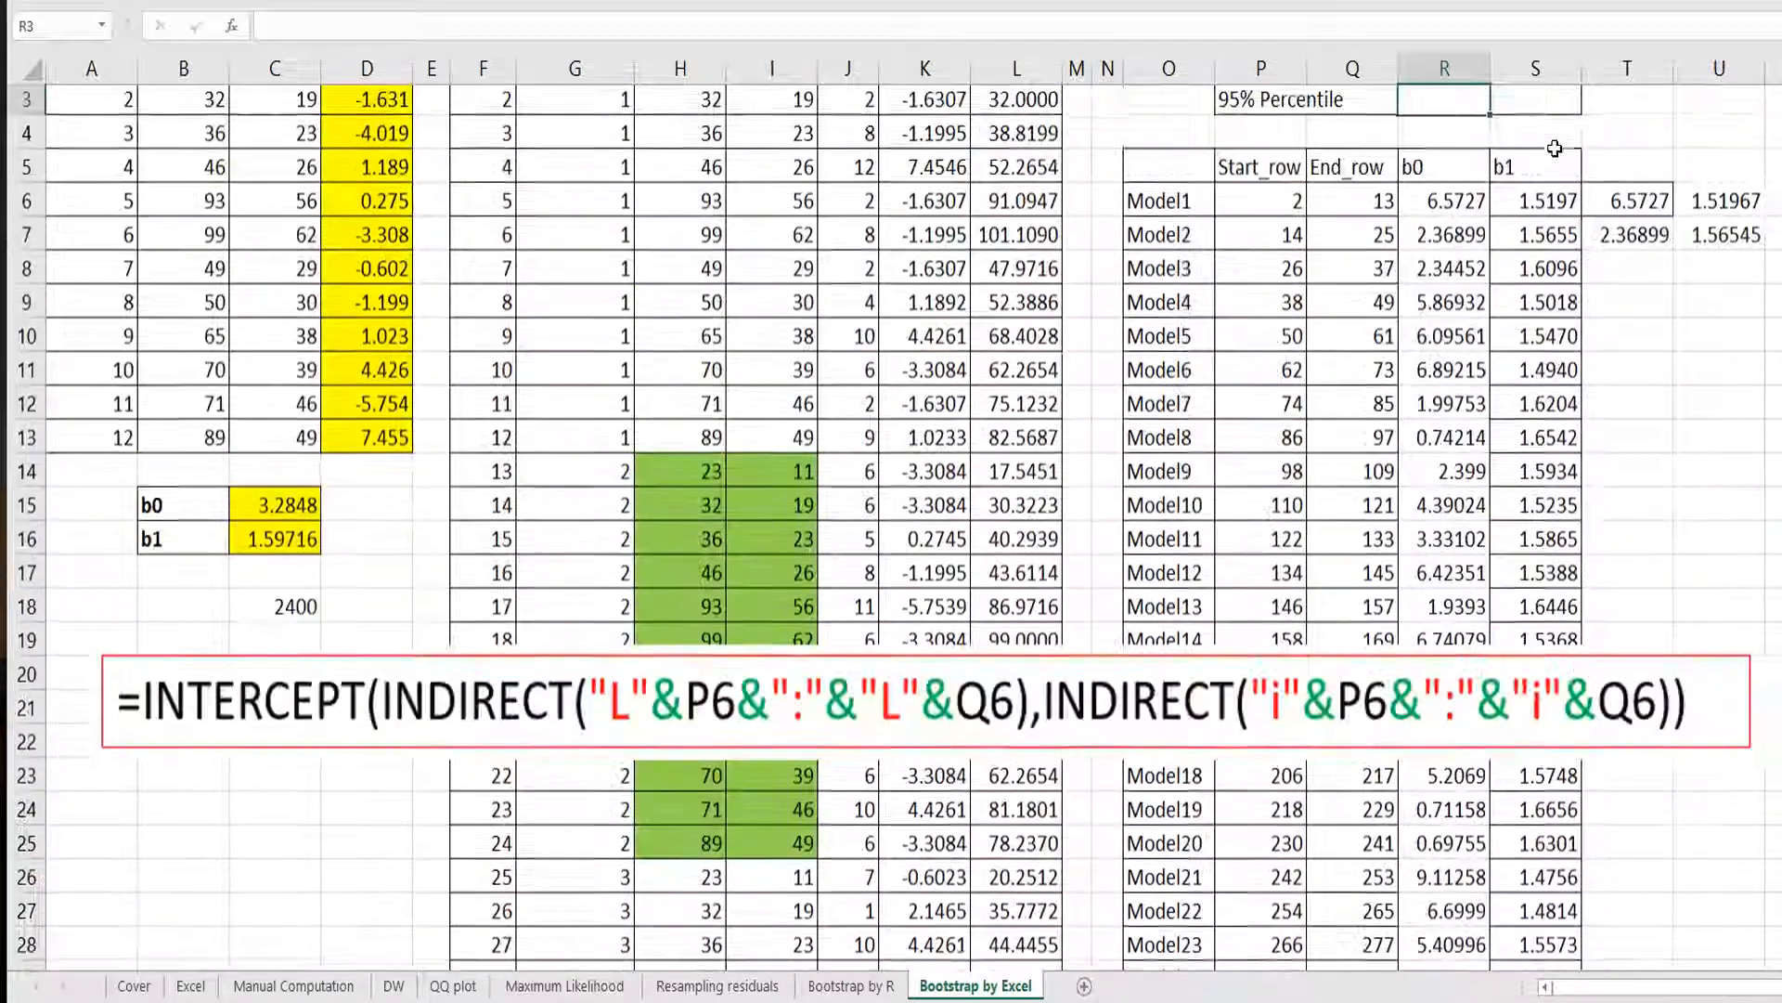
Copy the mean formula across to the b1 column.
{"action": "scroll", "coordinate": [1555, 149], "scroll_direction": "up", "scroll_amount": 1}
{"action": "key", "text": "Up"}
{"action": "key", "text": "ctrl+c"}
{"action": "left_click", "coordinate": [1556, 144]}
{"action": "key", "text": "ctrl+v"}
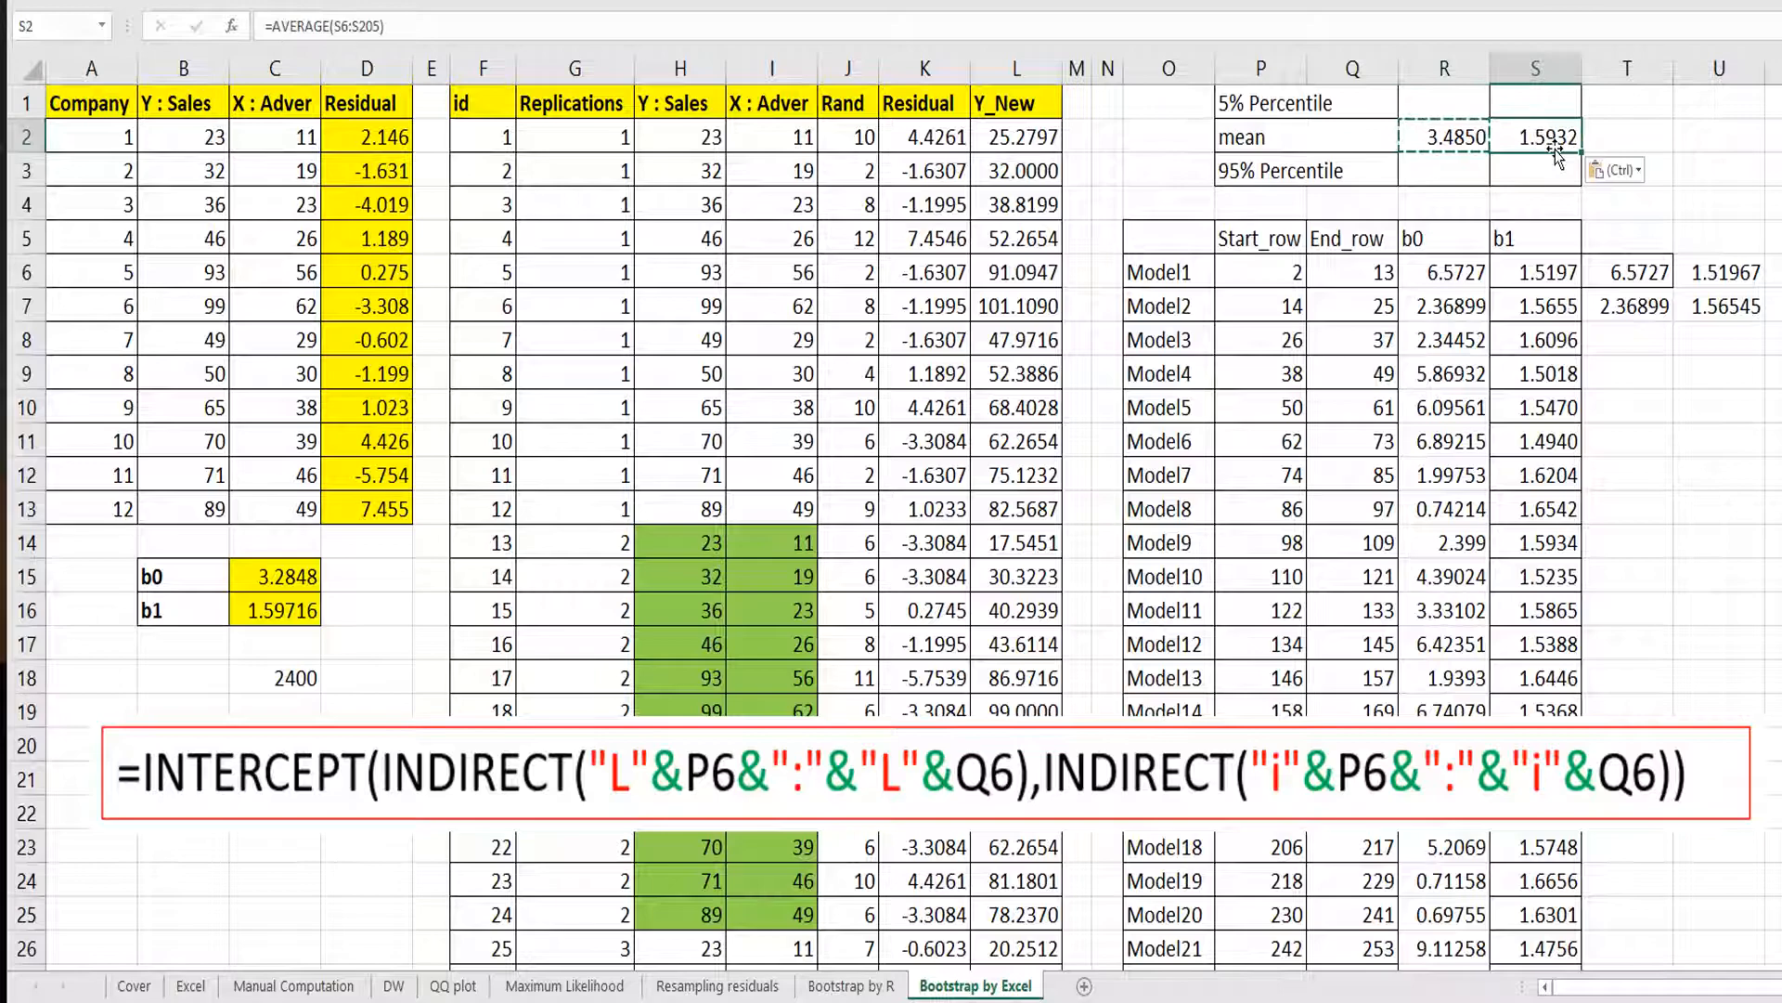
{"action": "key", "text": "Escape"}
Enter =PERCENTILE(R6:R205,0.05) as the 5% percentile of b0.
{"action": "key", "text": "Up"}
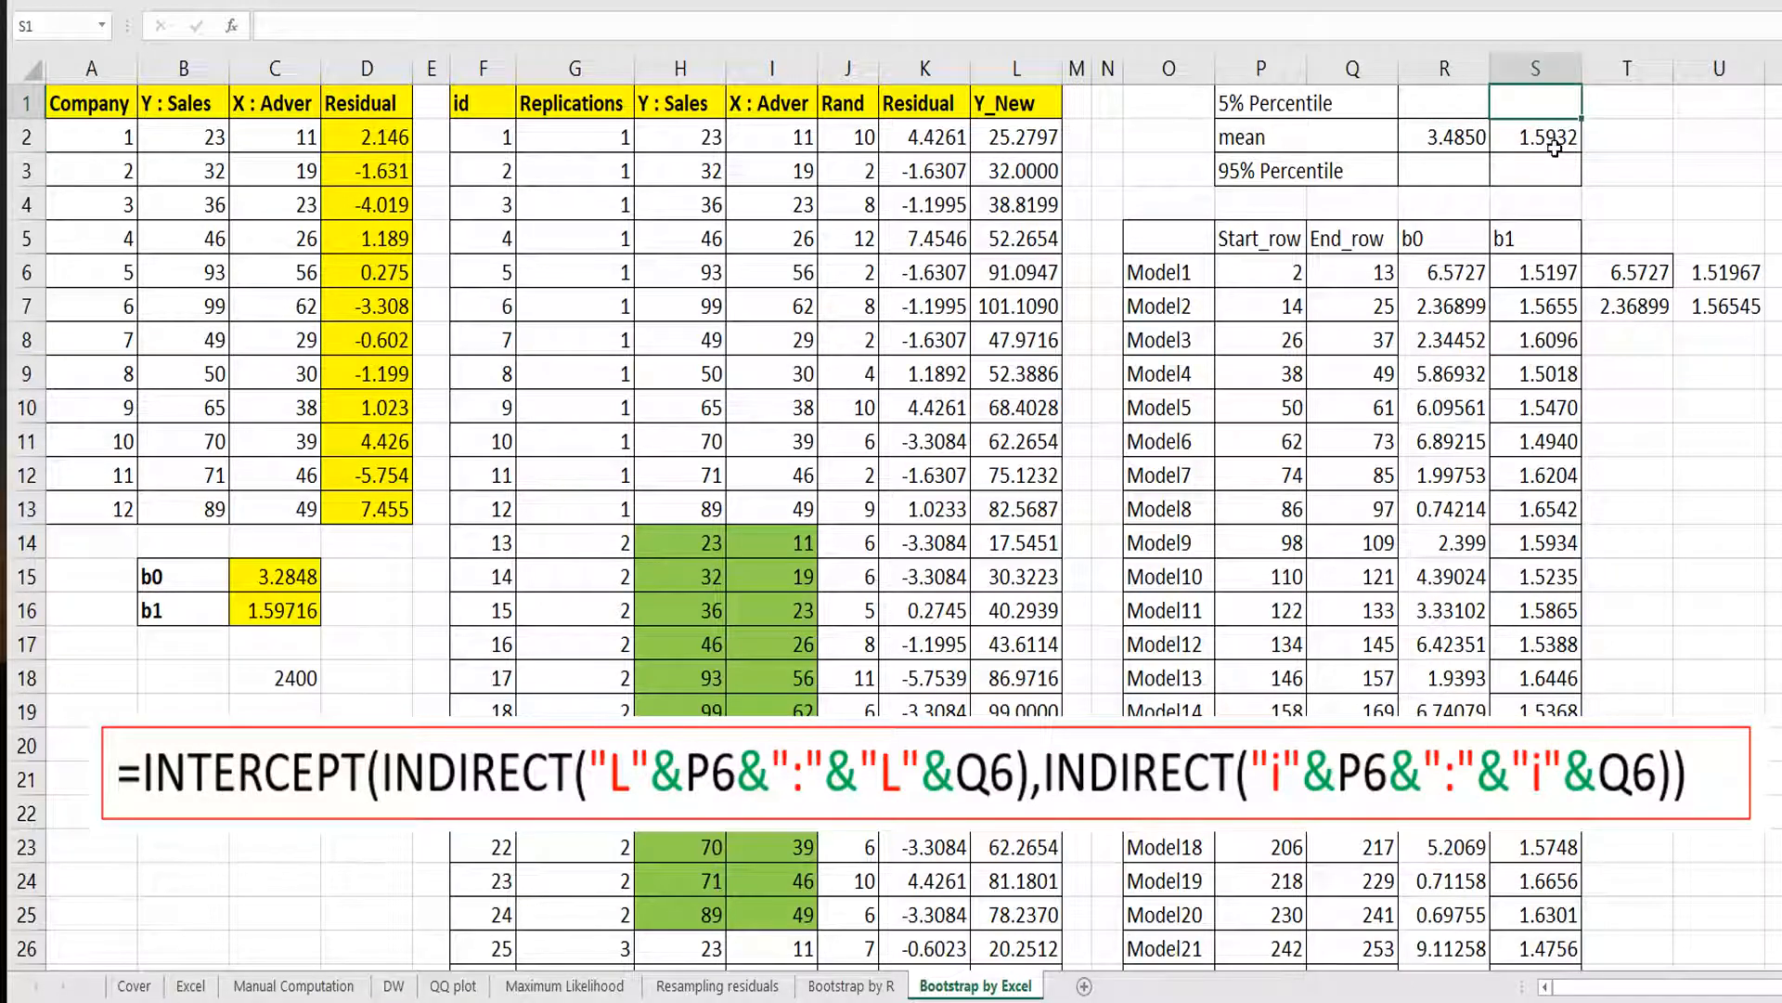
{"action": "key", "text": "Left"}
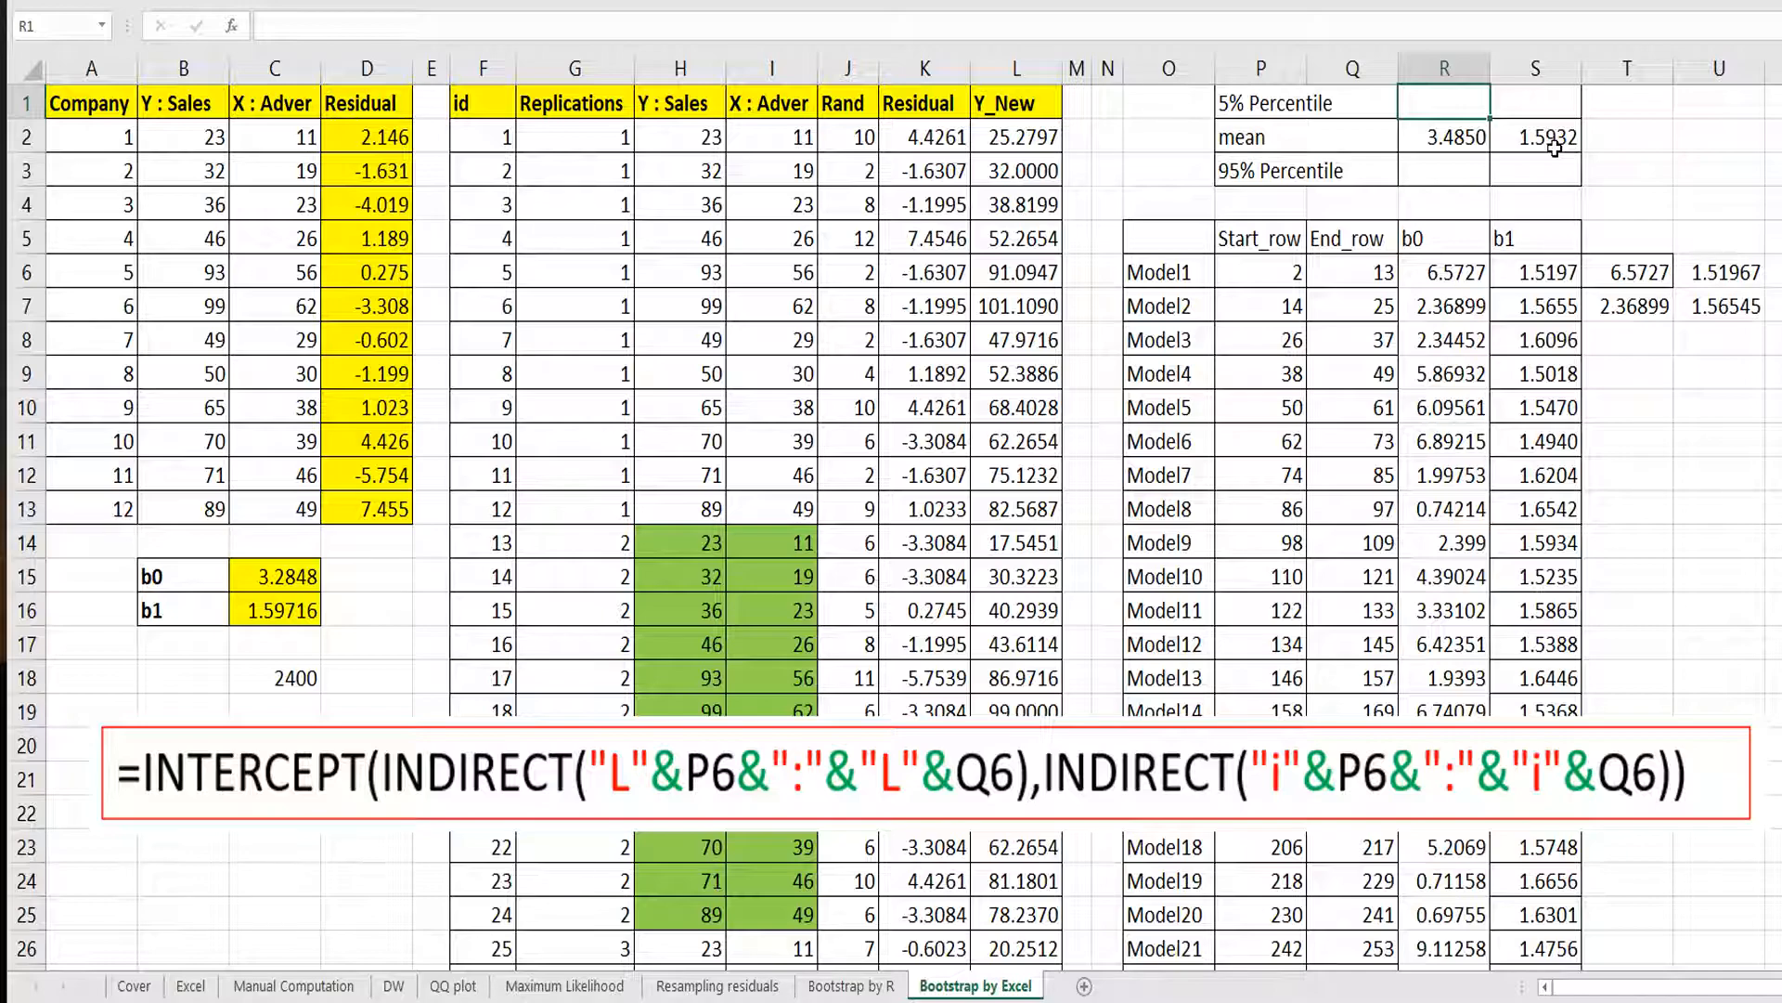
{"action": "type", "text": "=percentil"}
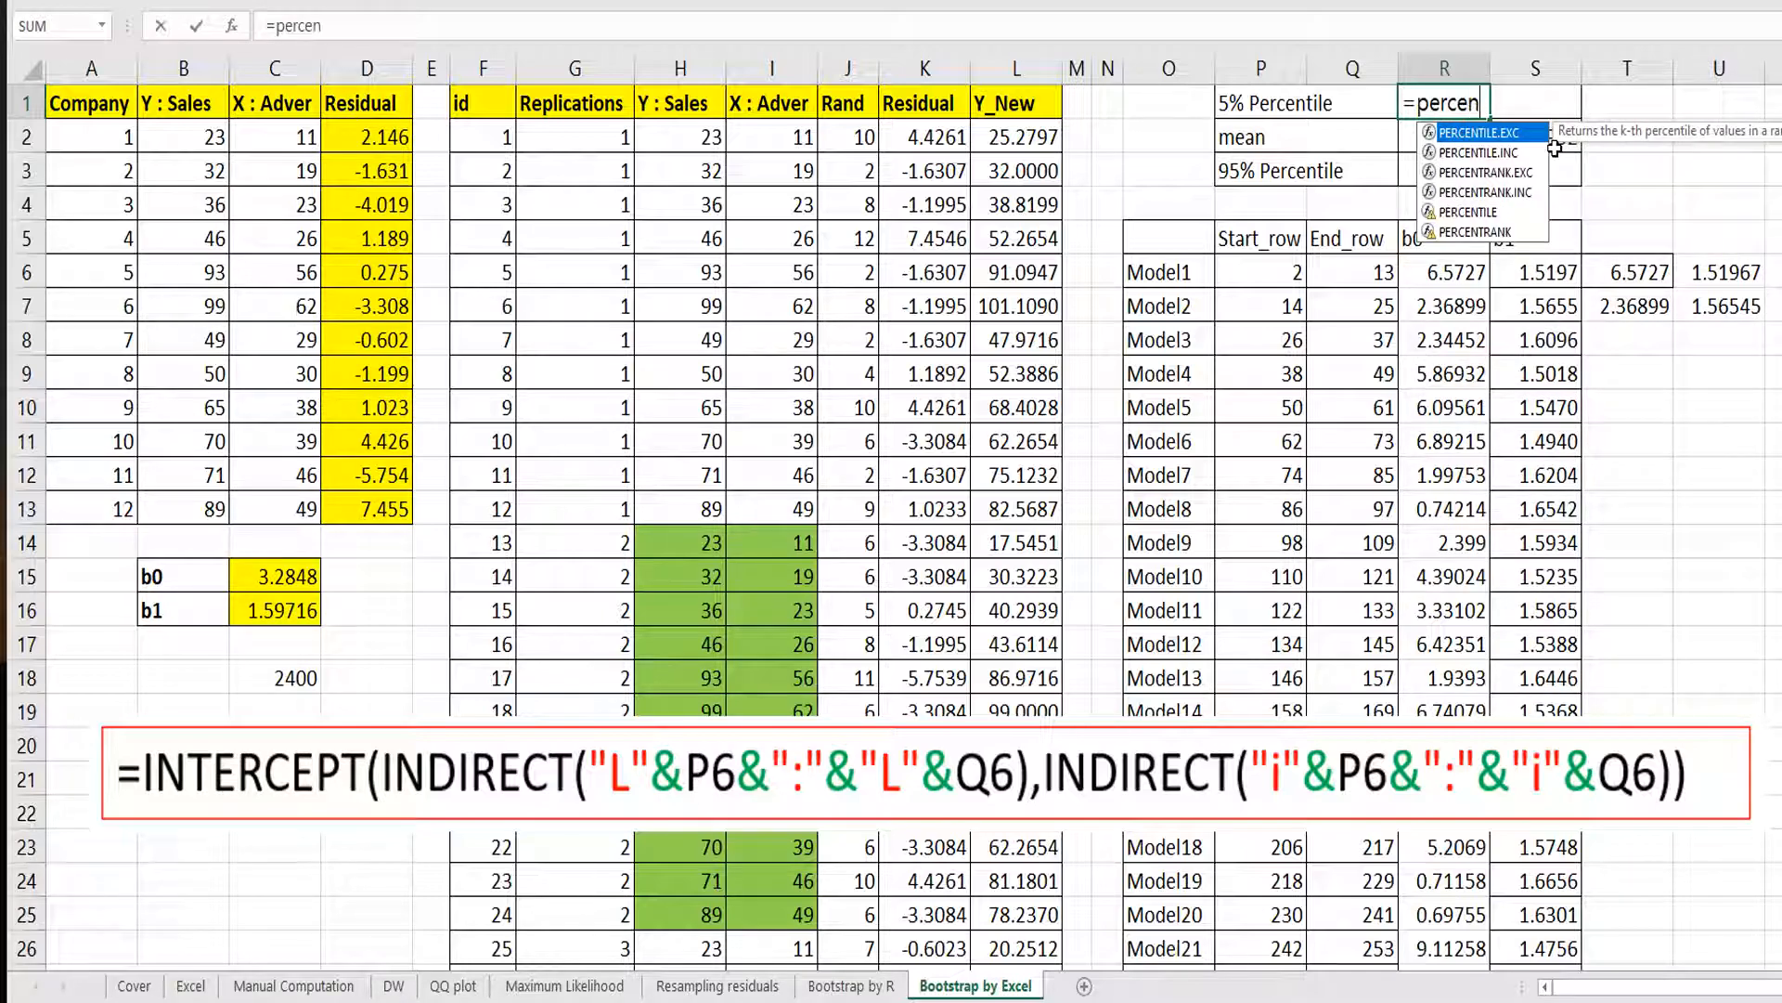
{"action": "key", "text": "Down"}
{"action": "key", "text": "Down"}
{"action": "key", "text": "Down"}
{"action": "key", "text": "Down"}
{"action": "key", "text": "Down"}
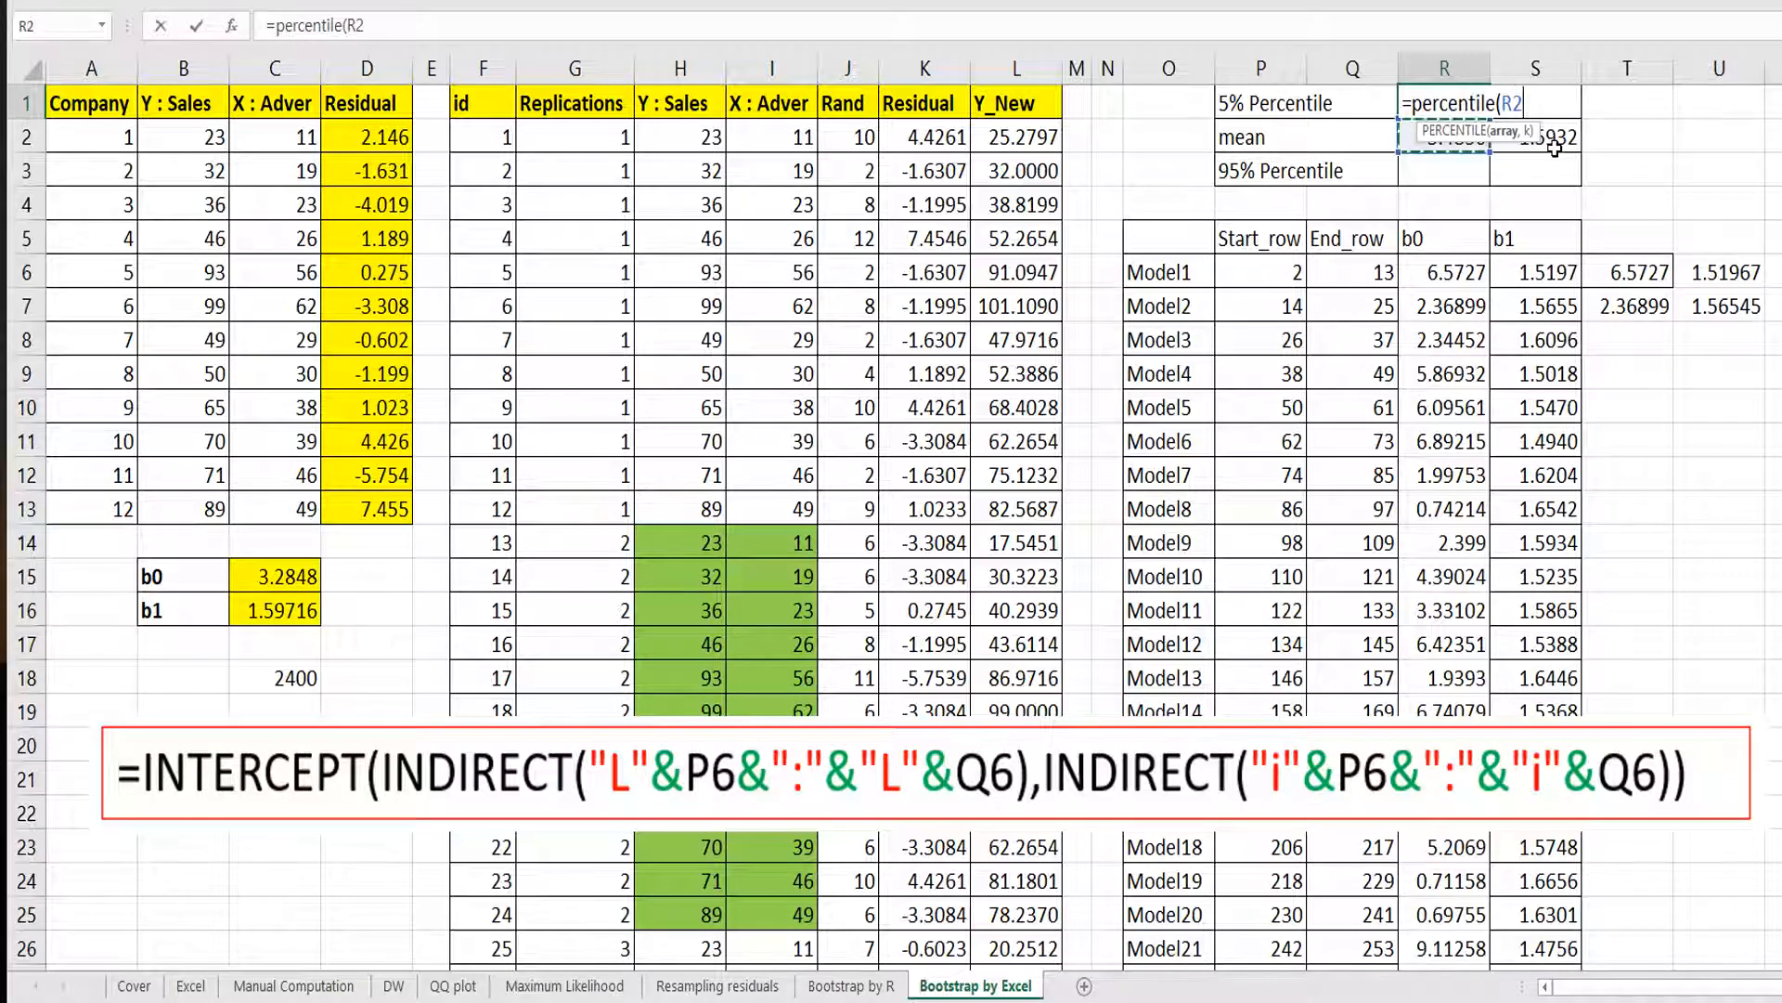
{"action": "key", "text": "ctrl+shift+Down"}
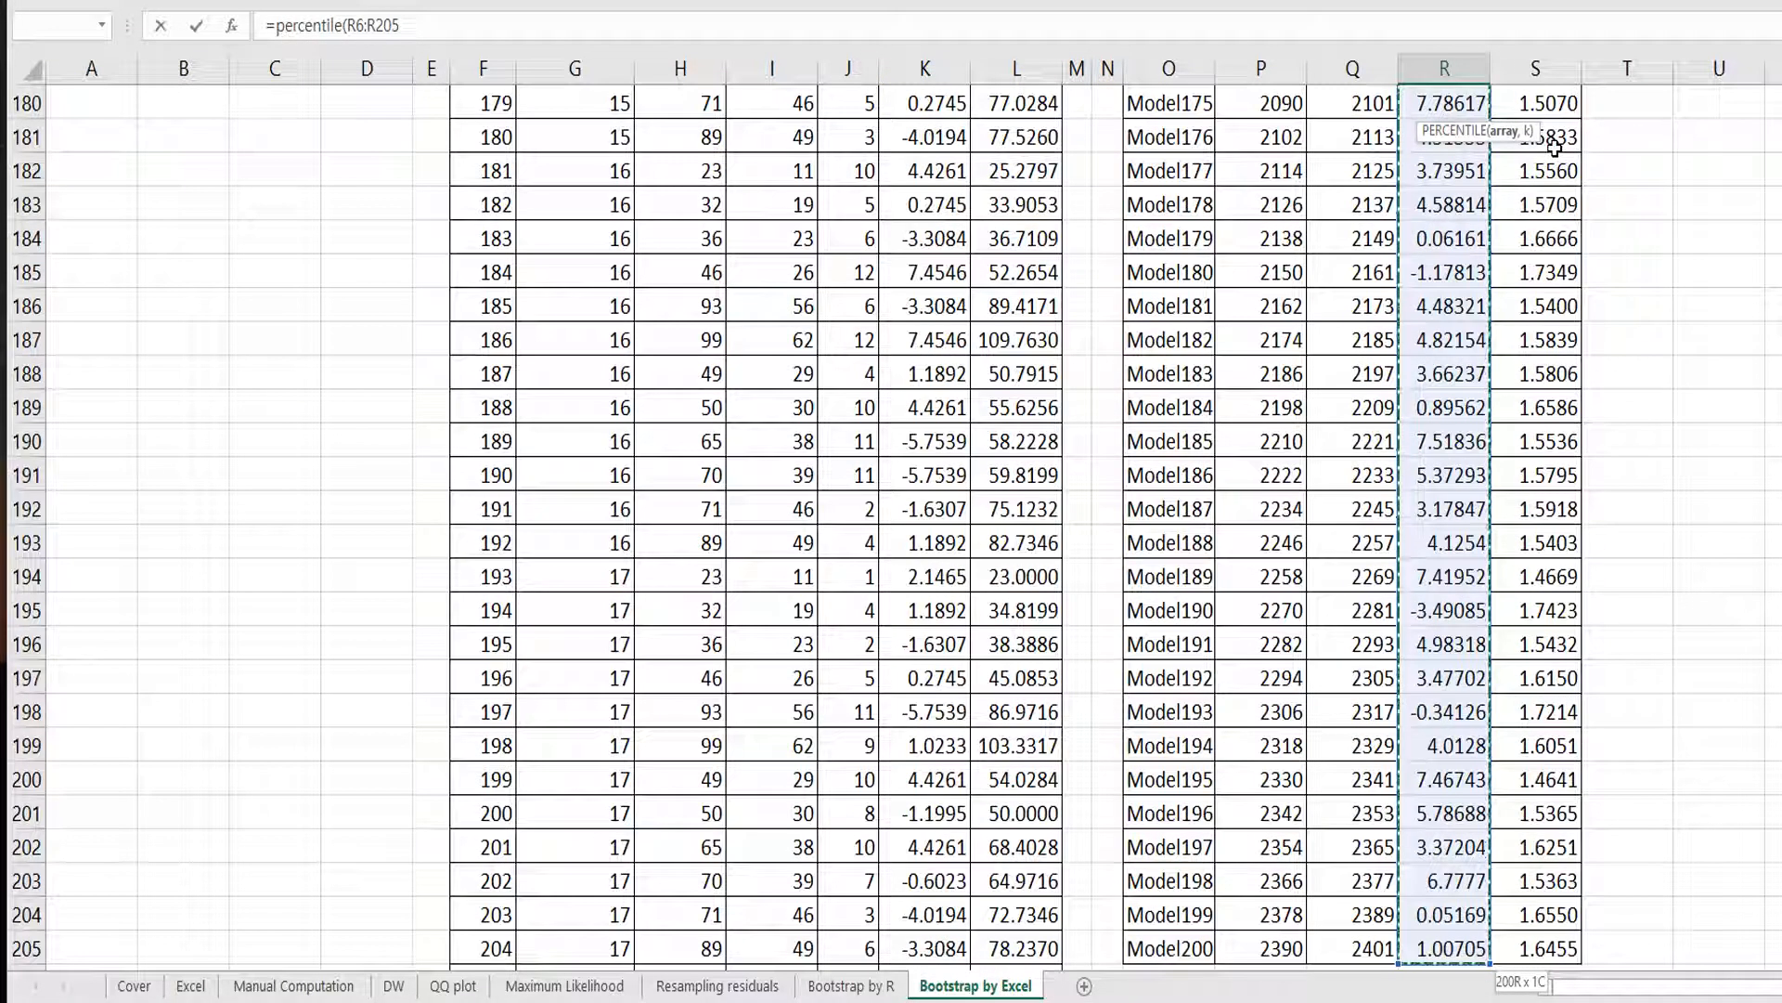
{"action": "type", "text": ","}
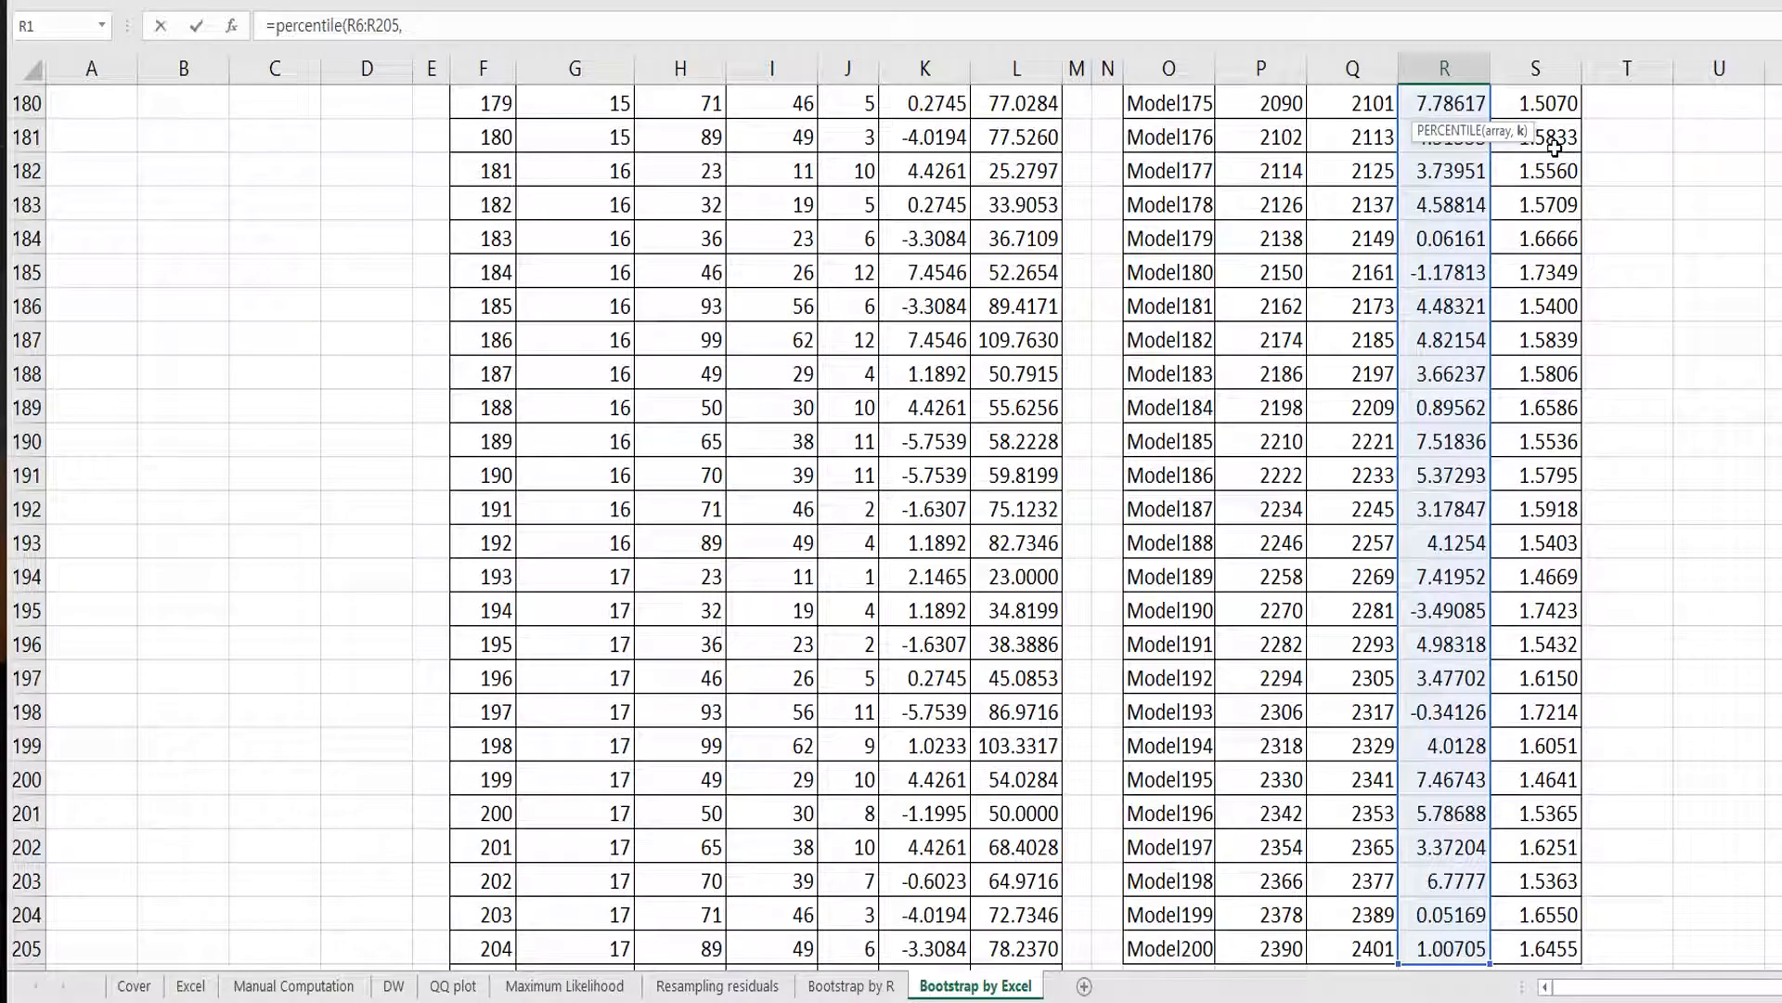
{"action": "type", "text": "0.05)"}
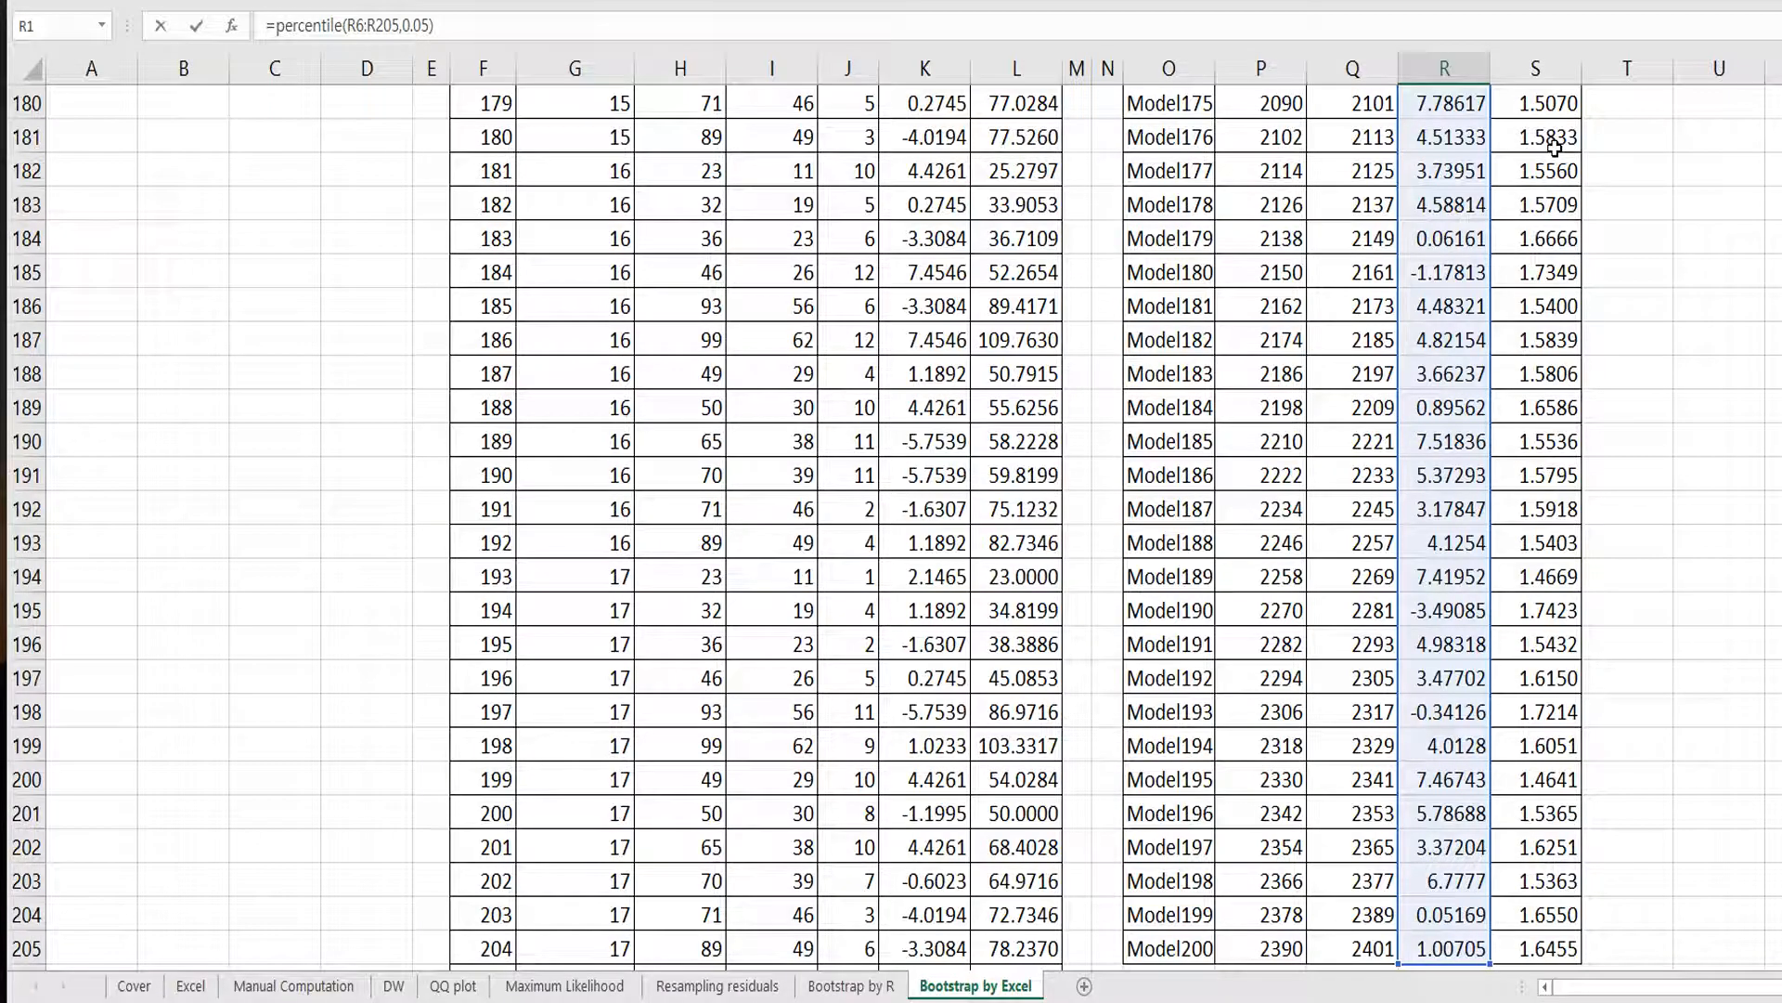
{"action": "key", "text": "ctrl+Return"}
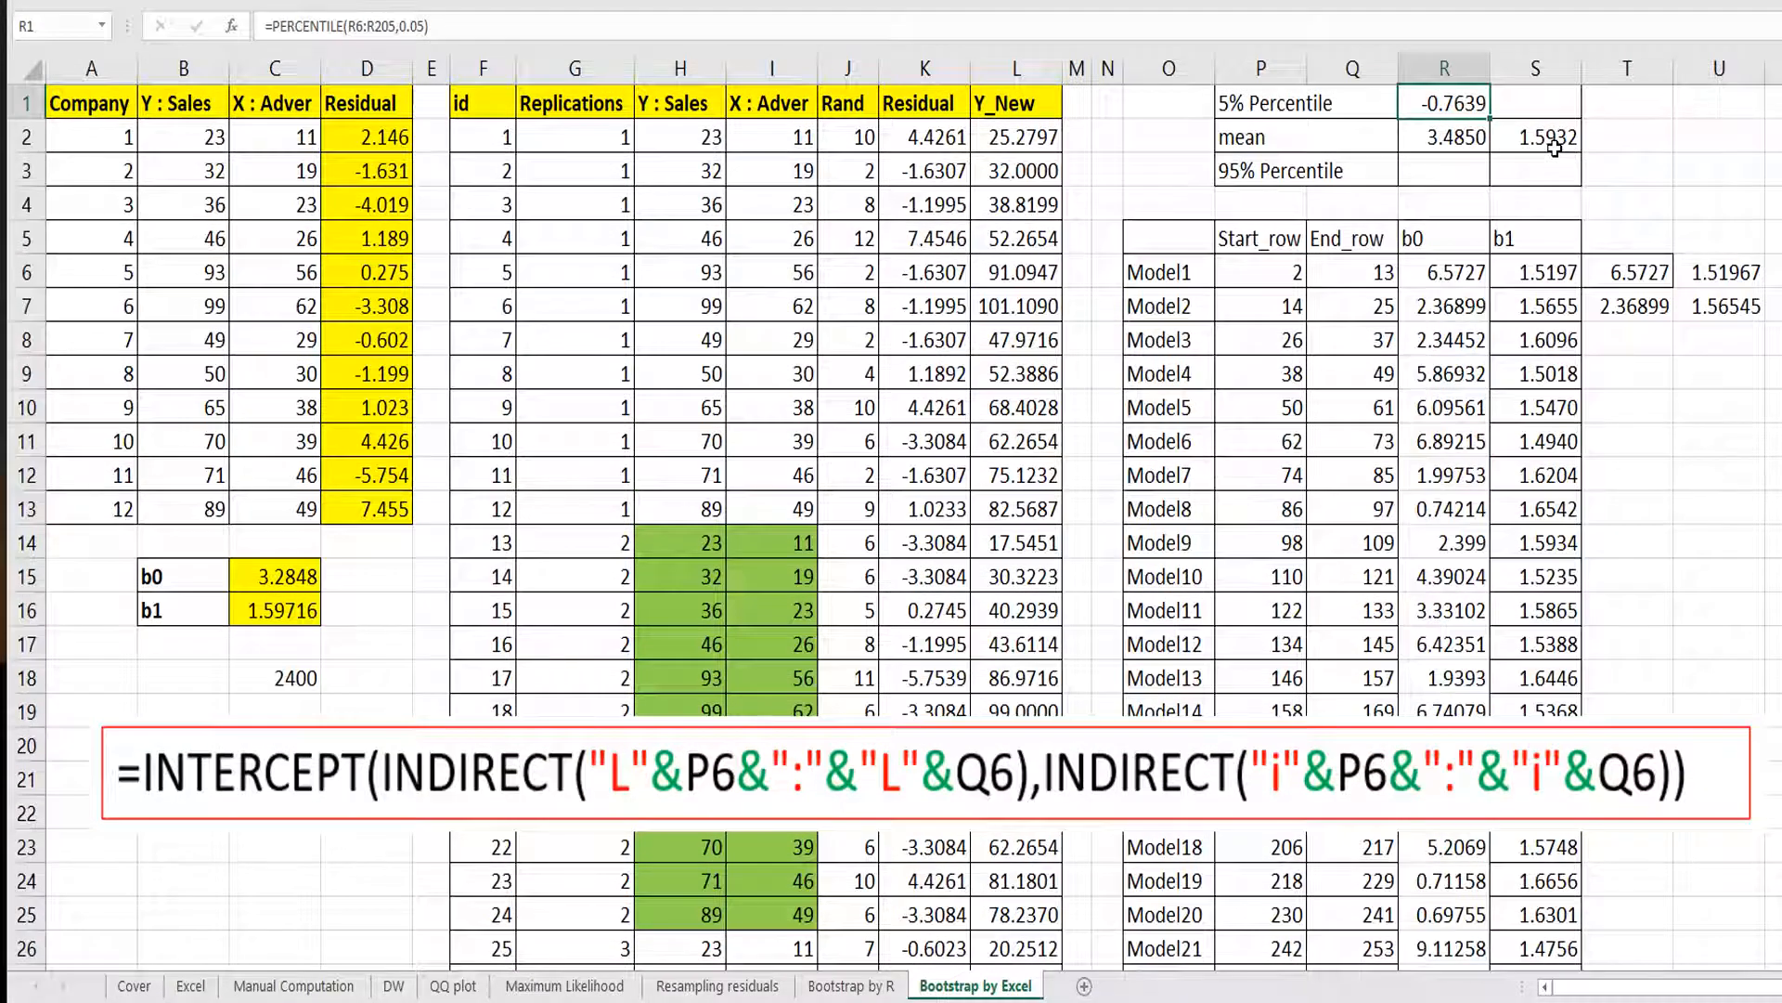
Copy the 5% percentile formula across to the b1 column.
{"action": "key", "text": "ctrl+c"}
{"action": "key", "text": "Right"}
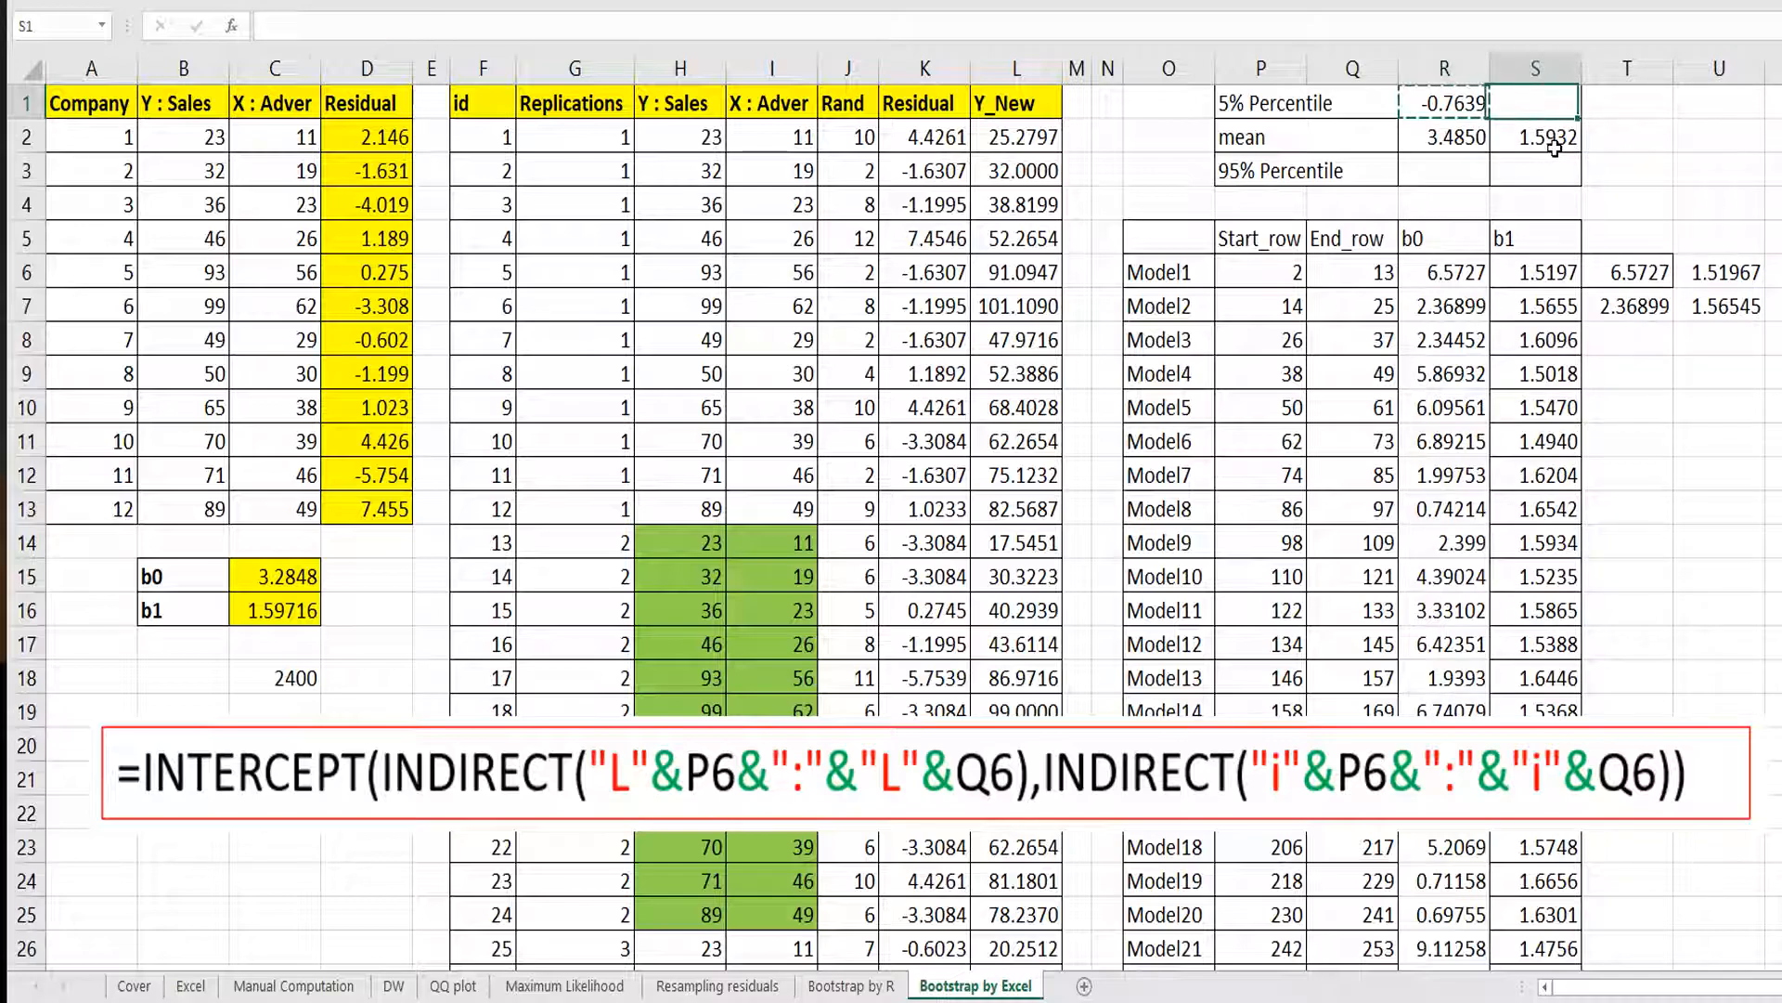
{"action": "key", "text": "ctrl+v"}
Enter =PERCENTILE.INC(R6:R205,0.95) as the 95% percentile of the b0 estimates.
{"action": "key", "text": "Down"}
{"action": "key", "text": "Down"}
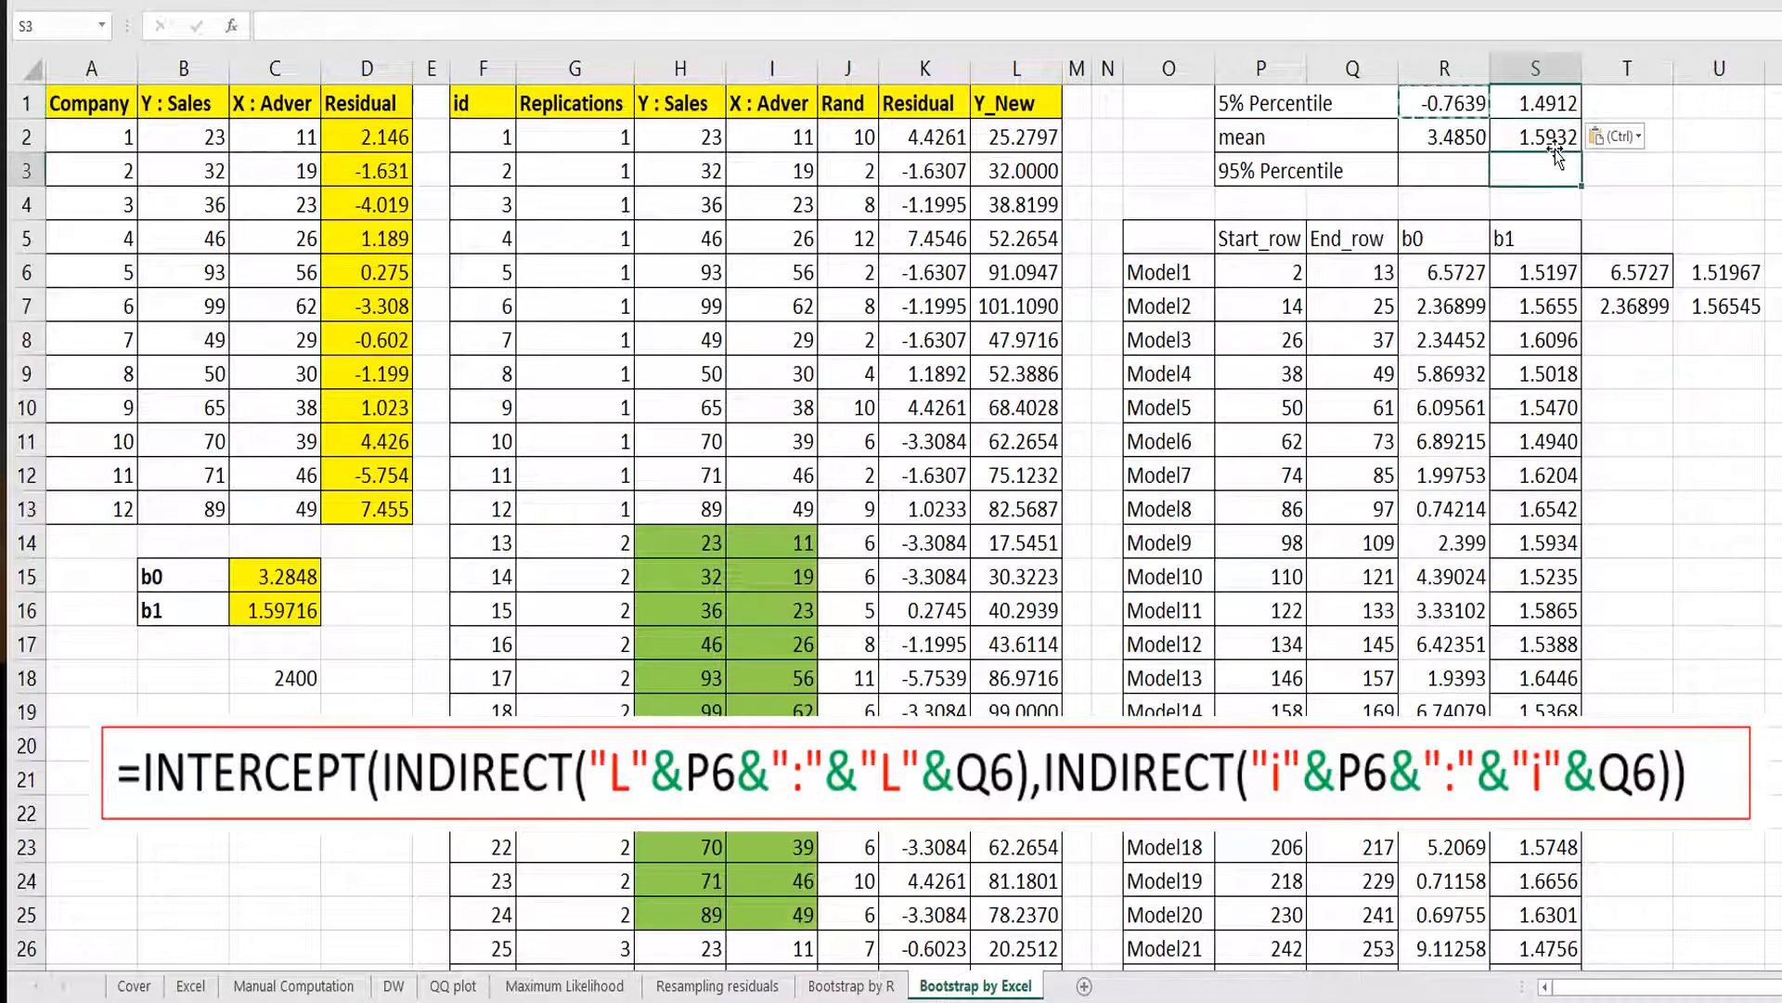
{"action": "key", "text": "Left"}
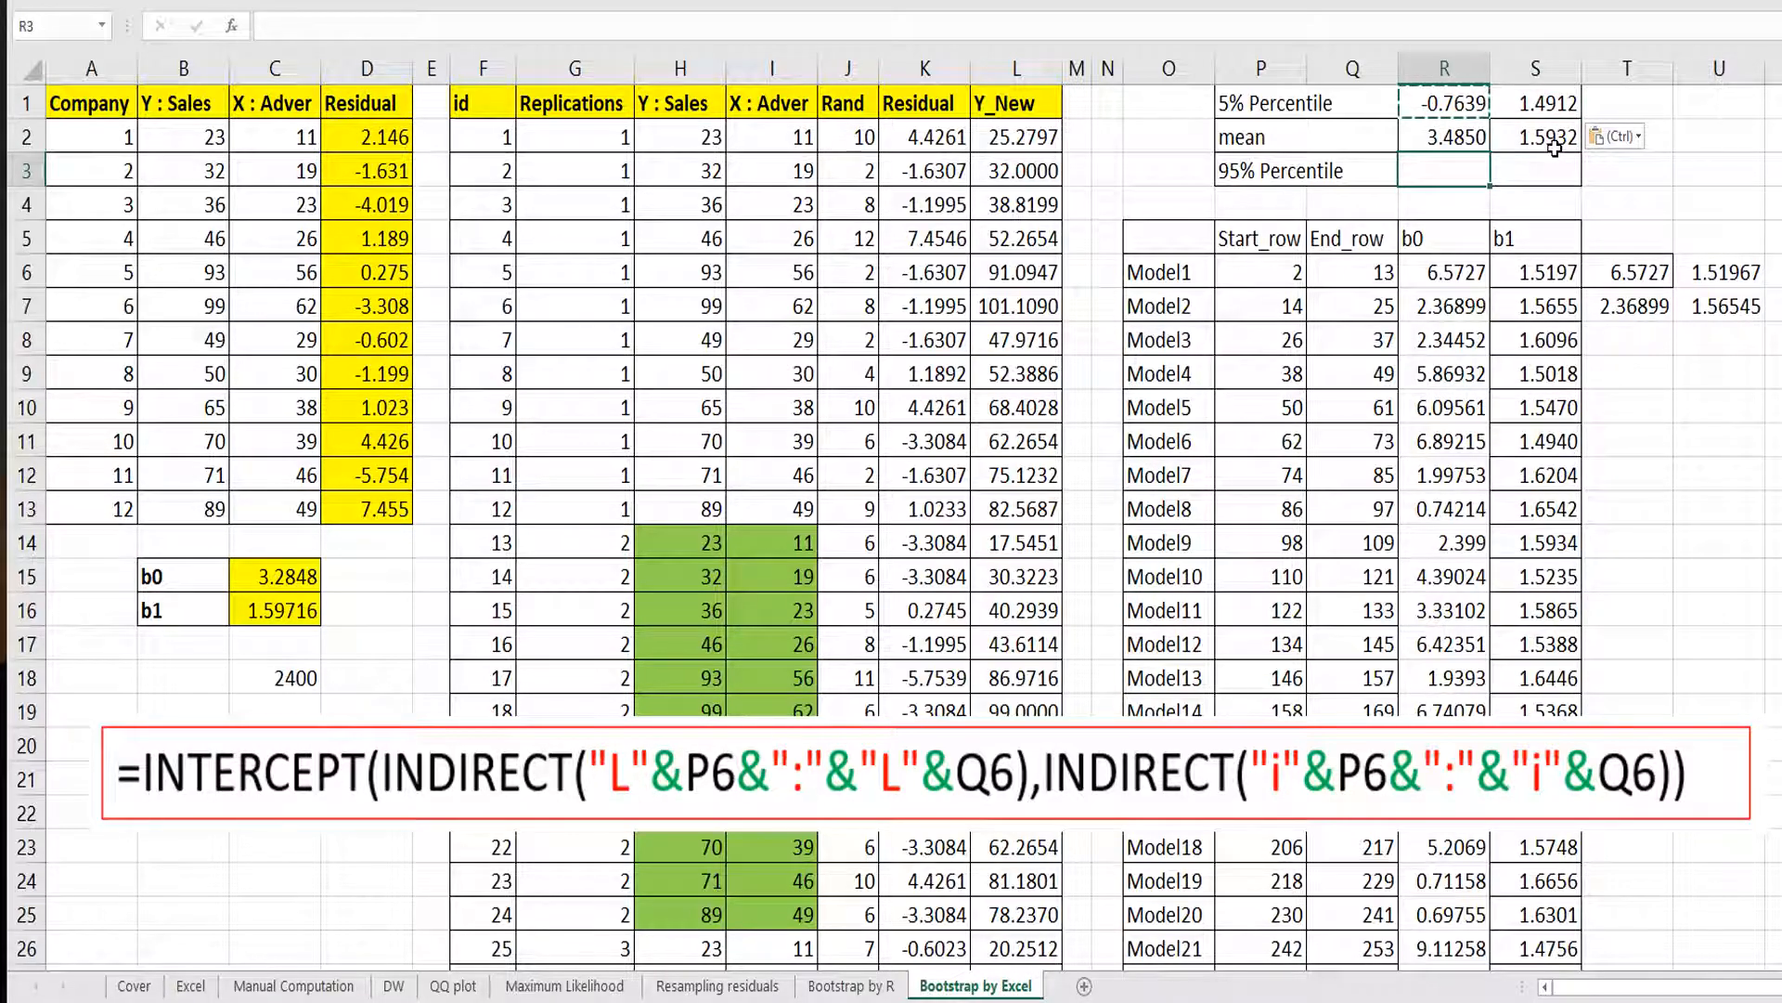
{"action": "type", "text": "=per"}
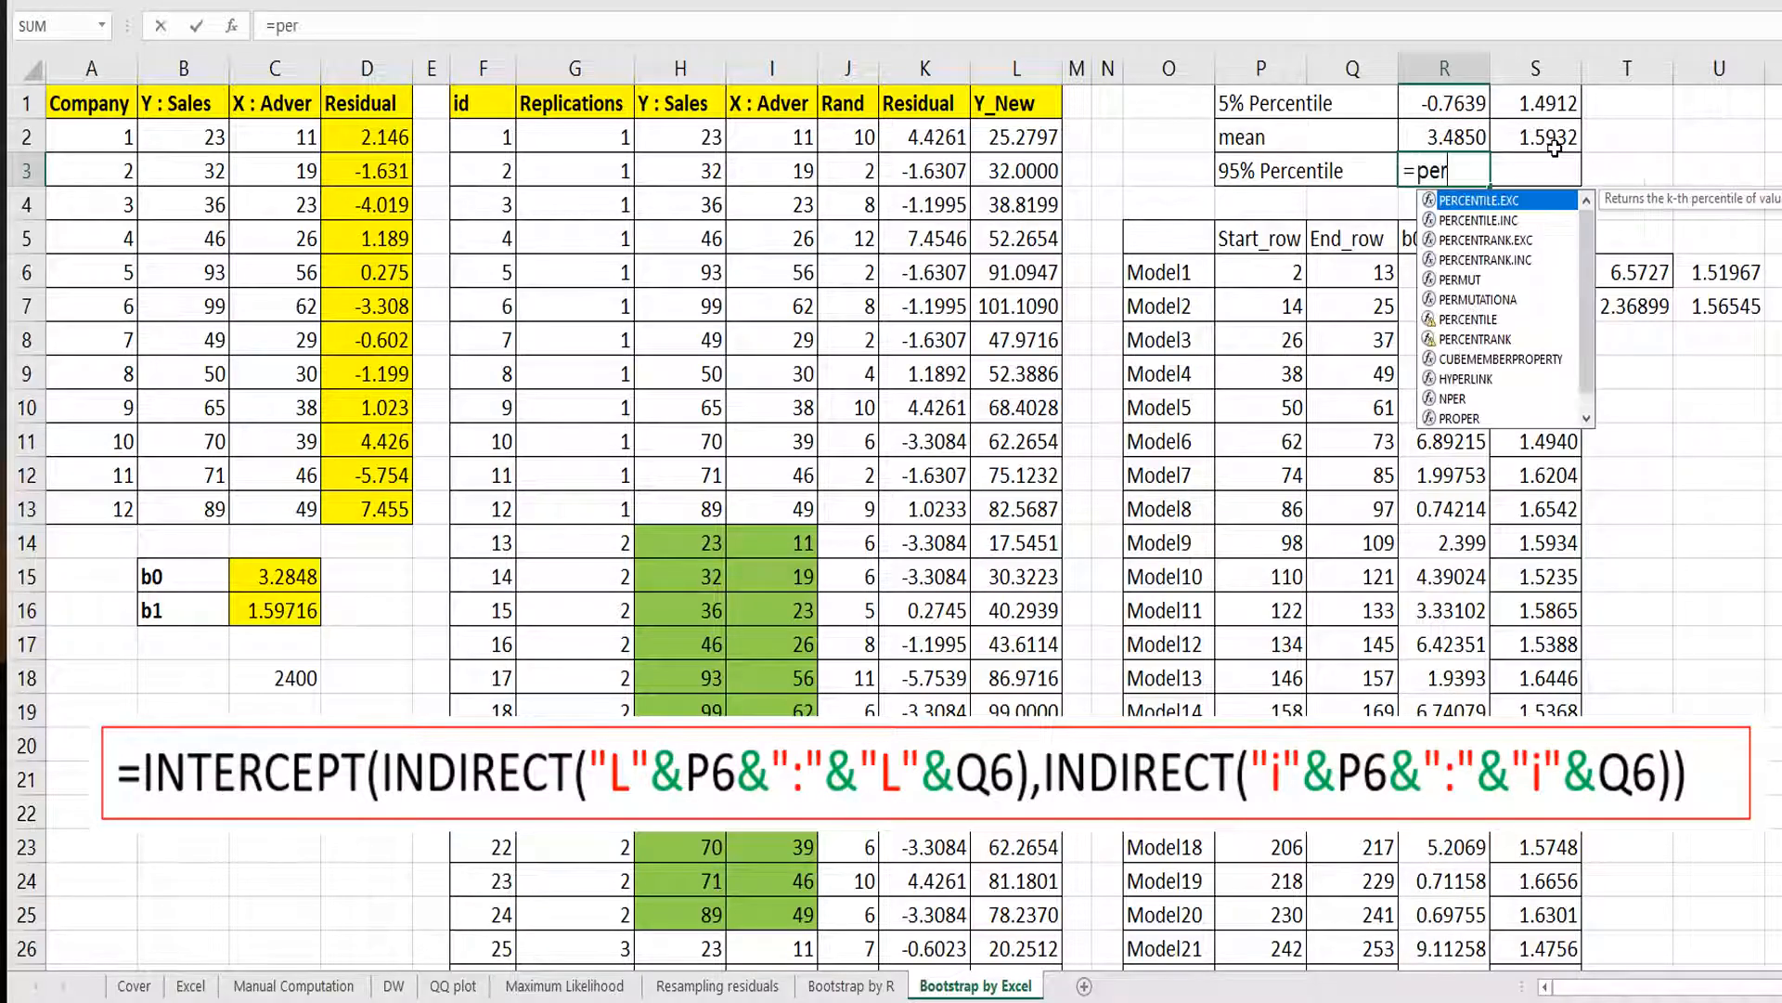
{"action": "type", "text": "centile"}
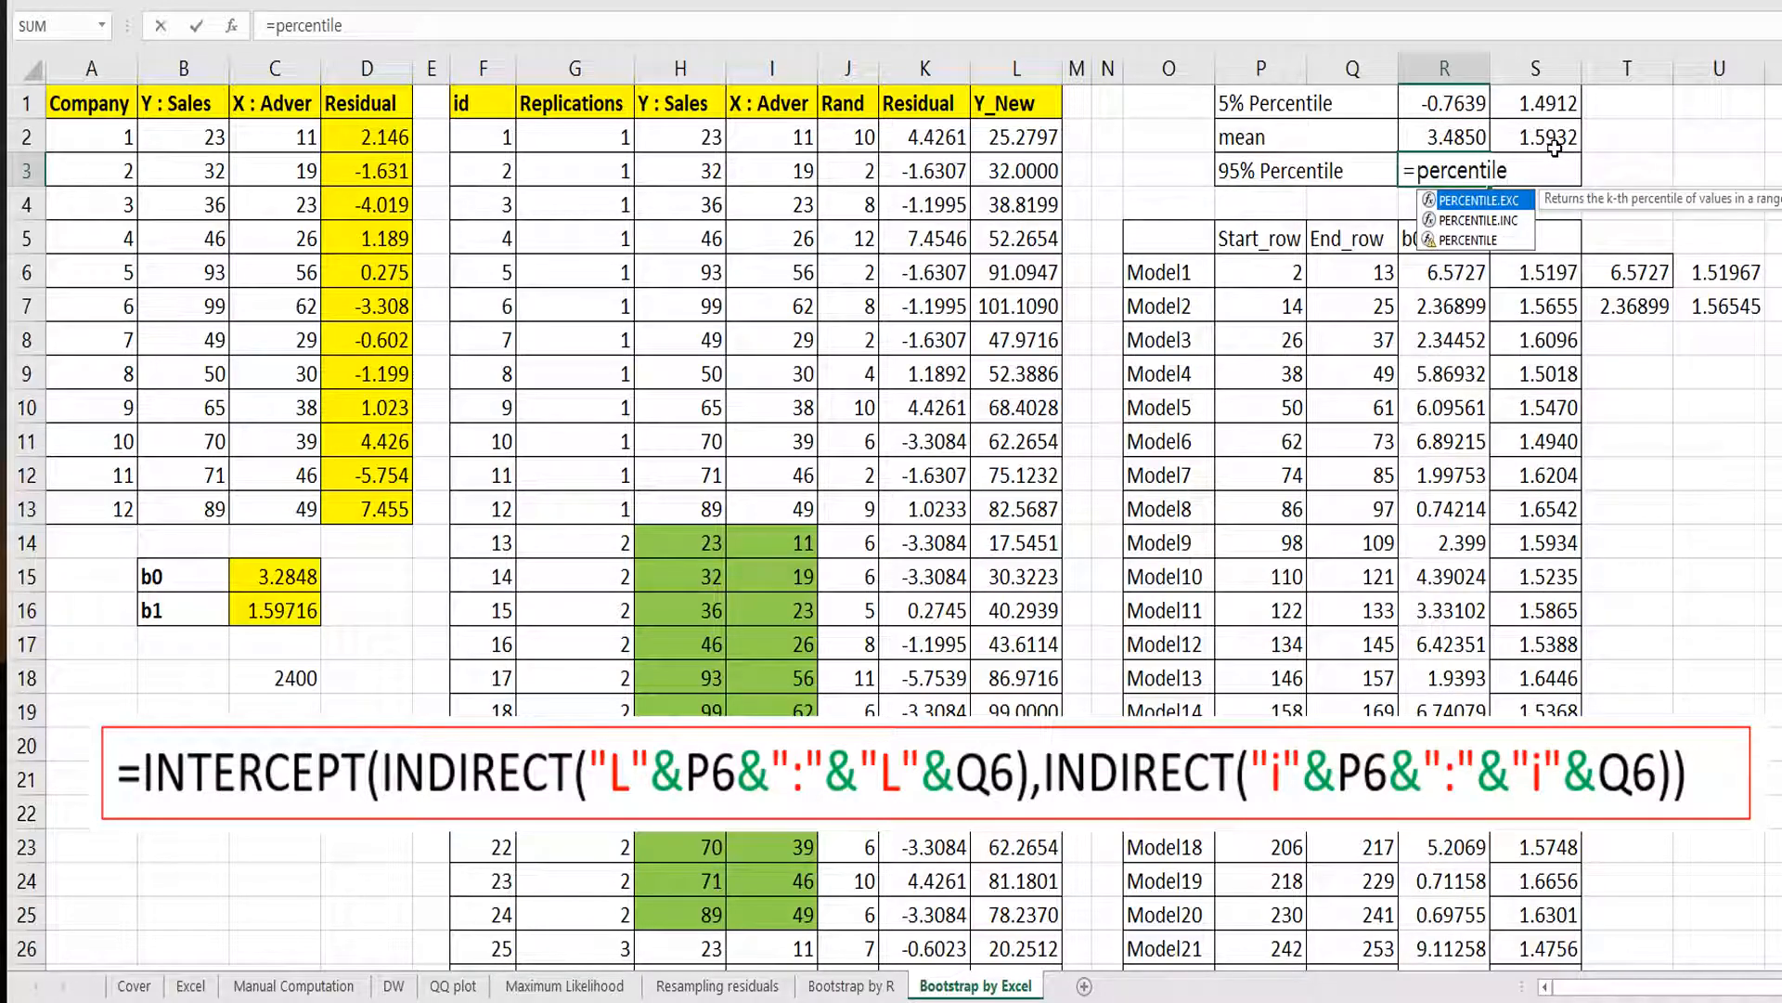
{"action": "type", "text": ".inc("}
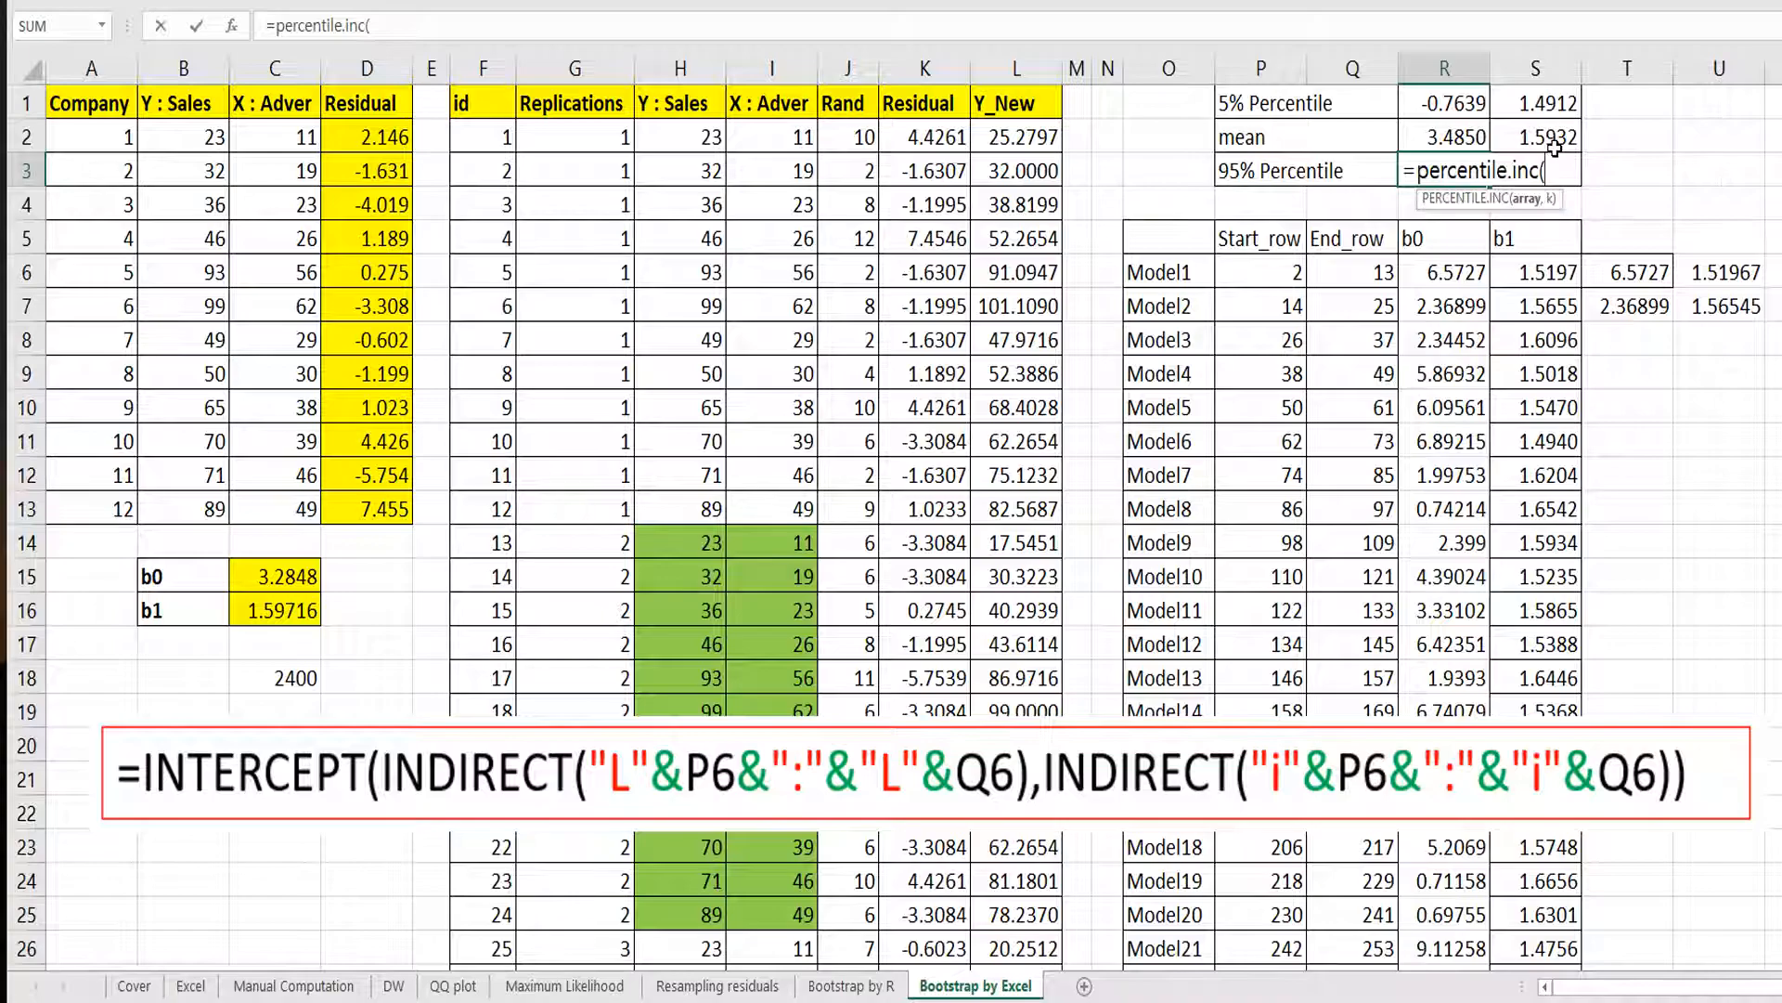
{"action": "left_click", "coordinate": [1463, 262]}
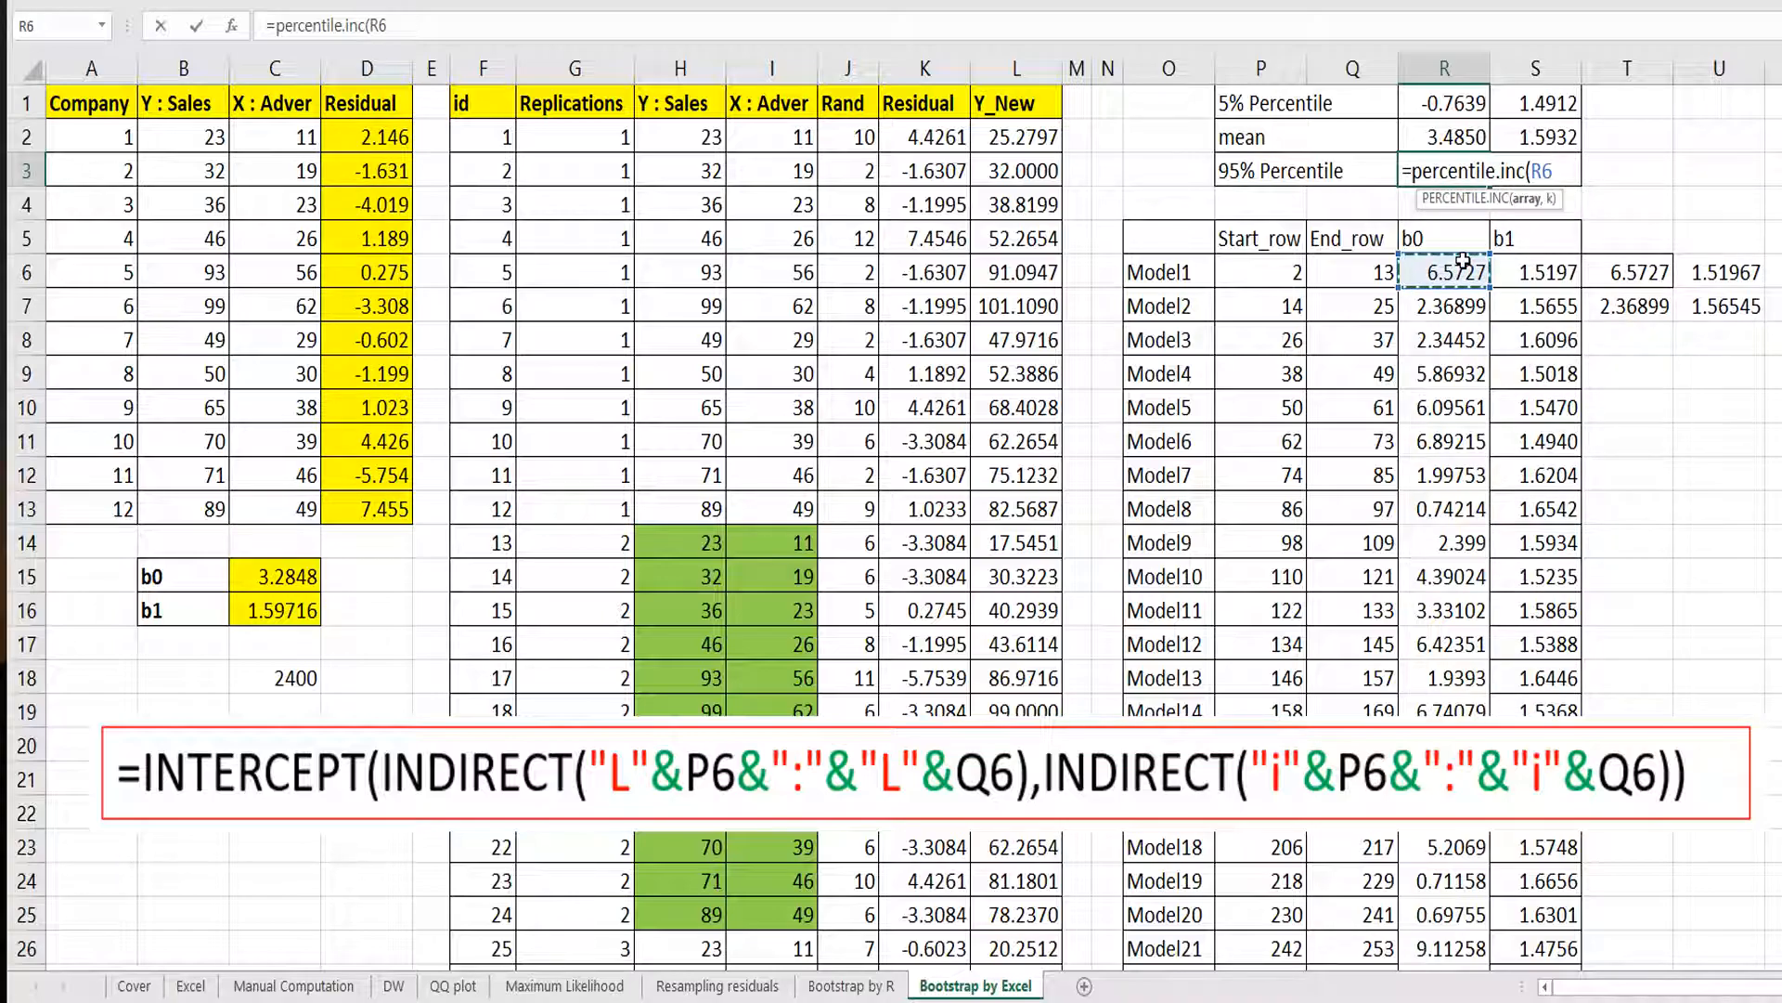
{"action": "key", "text": "ctrl+shift+Down"}
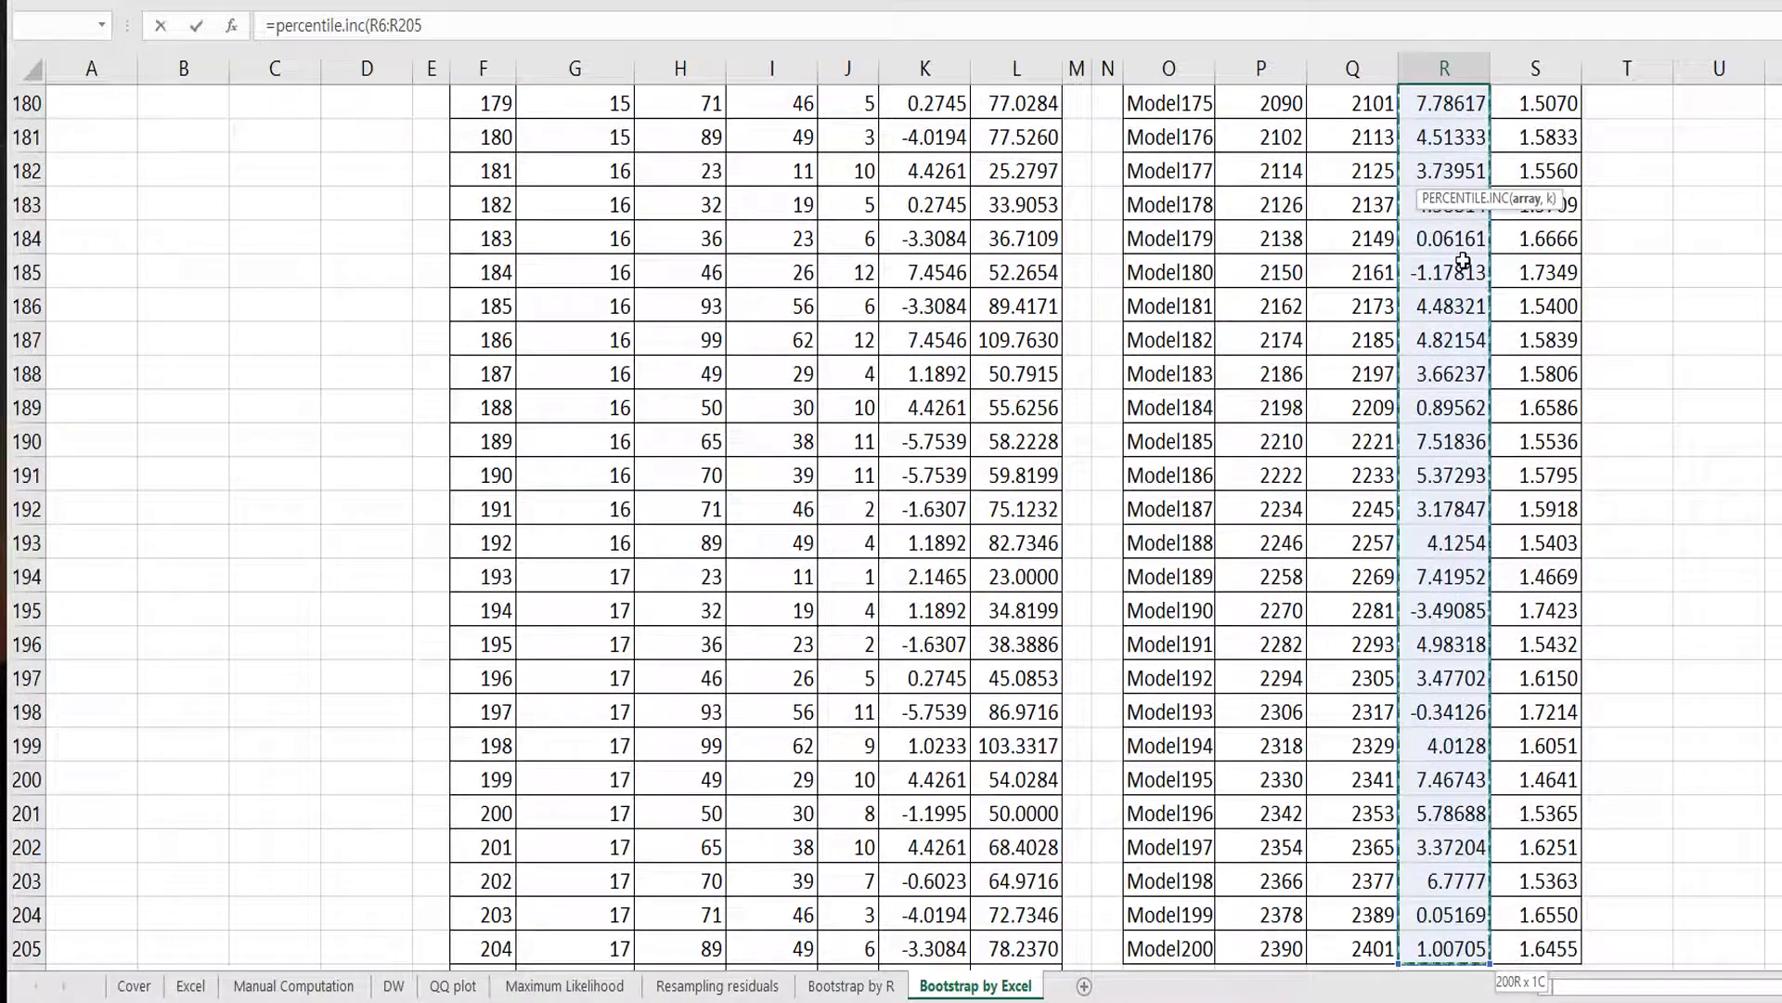
{"action": "type", "text": ","}
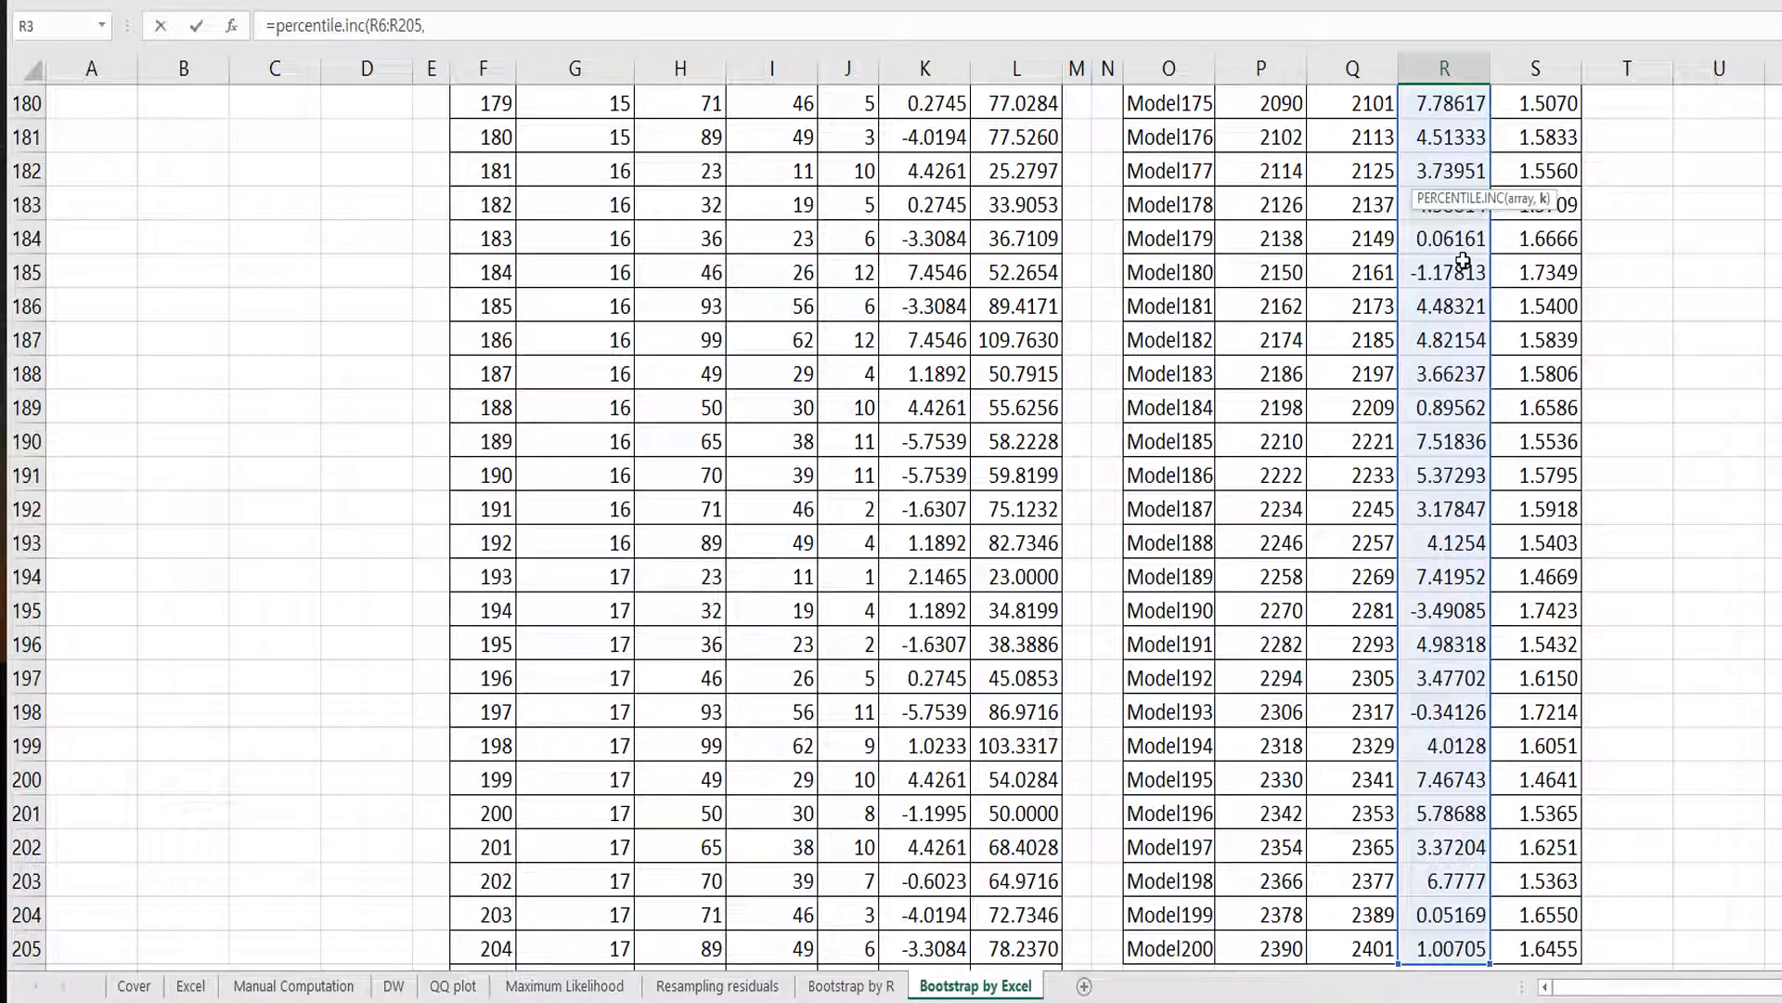
{"action": "type", "text": "0.95"}
{"action": "key", "text": "ctrl+Return"}
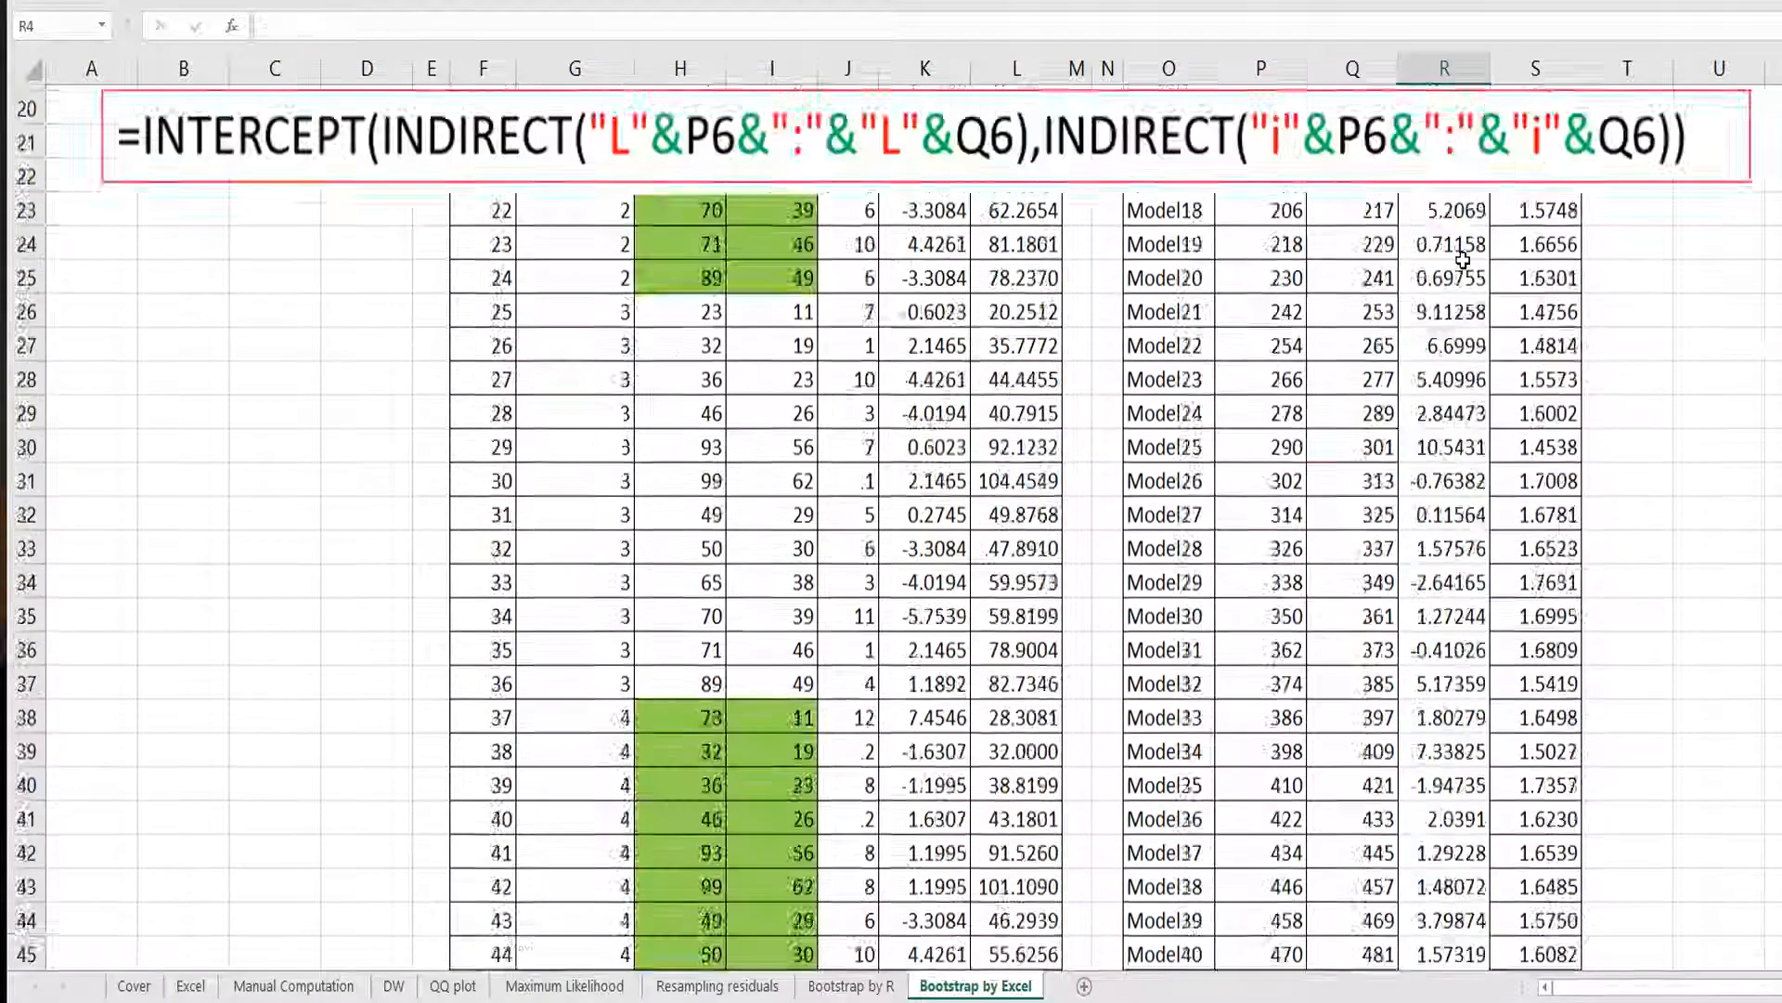
Copy the 95% percentile formula across to the b1 column.
{"action": "scroll", "coordinate": [1463, 261], "scroll_direction": "up", "scroll_amount": 1}
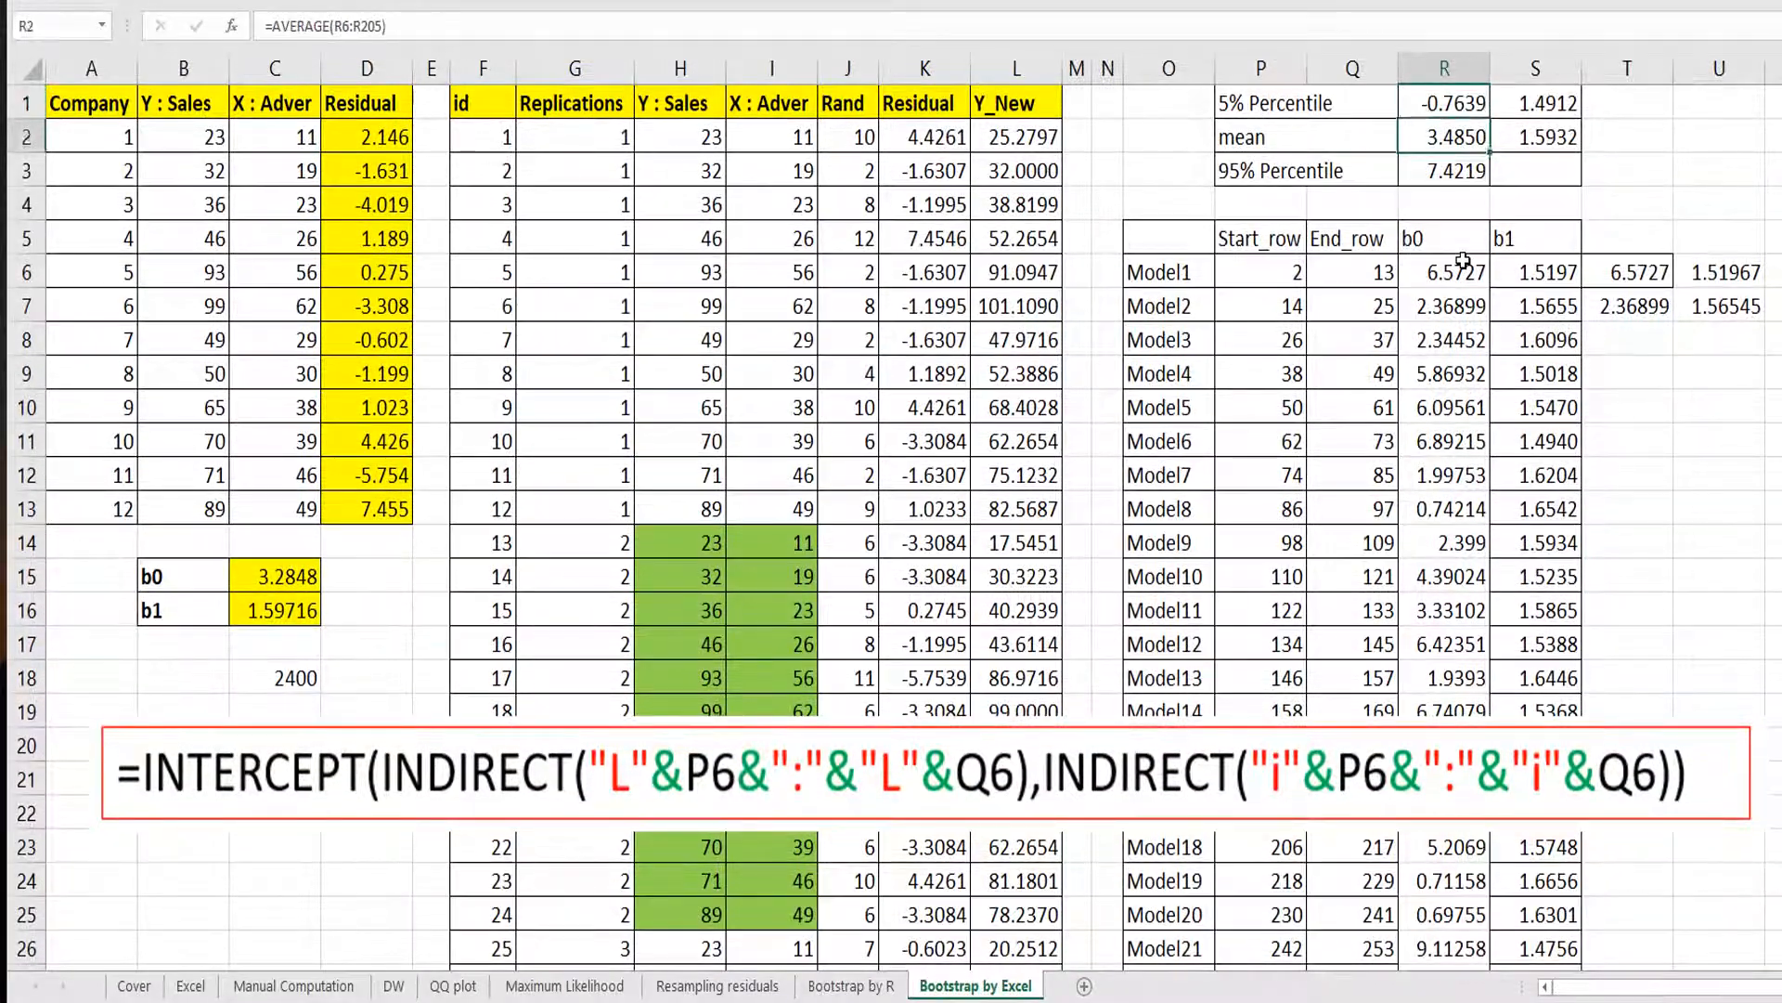
{"action": "key", "text": "ctrl+c"}
{"action": "key", "text": "Right"}
{"action": "key", "text": "ctrl+v"}
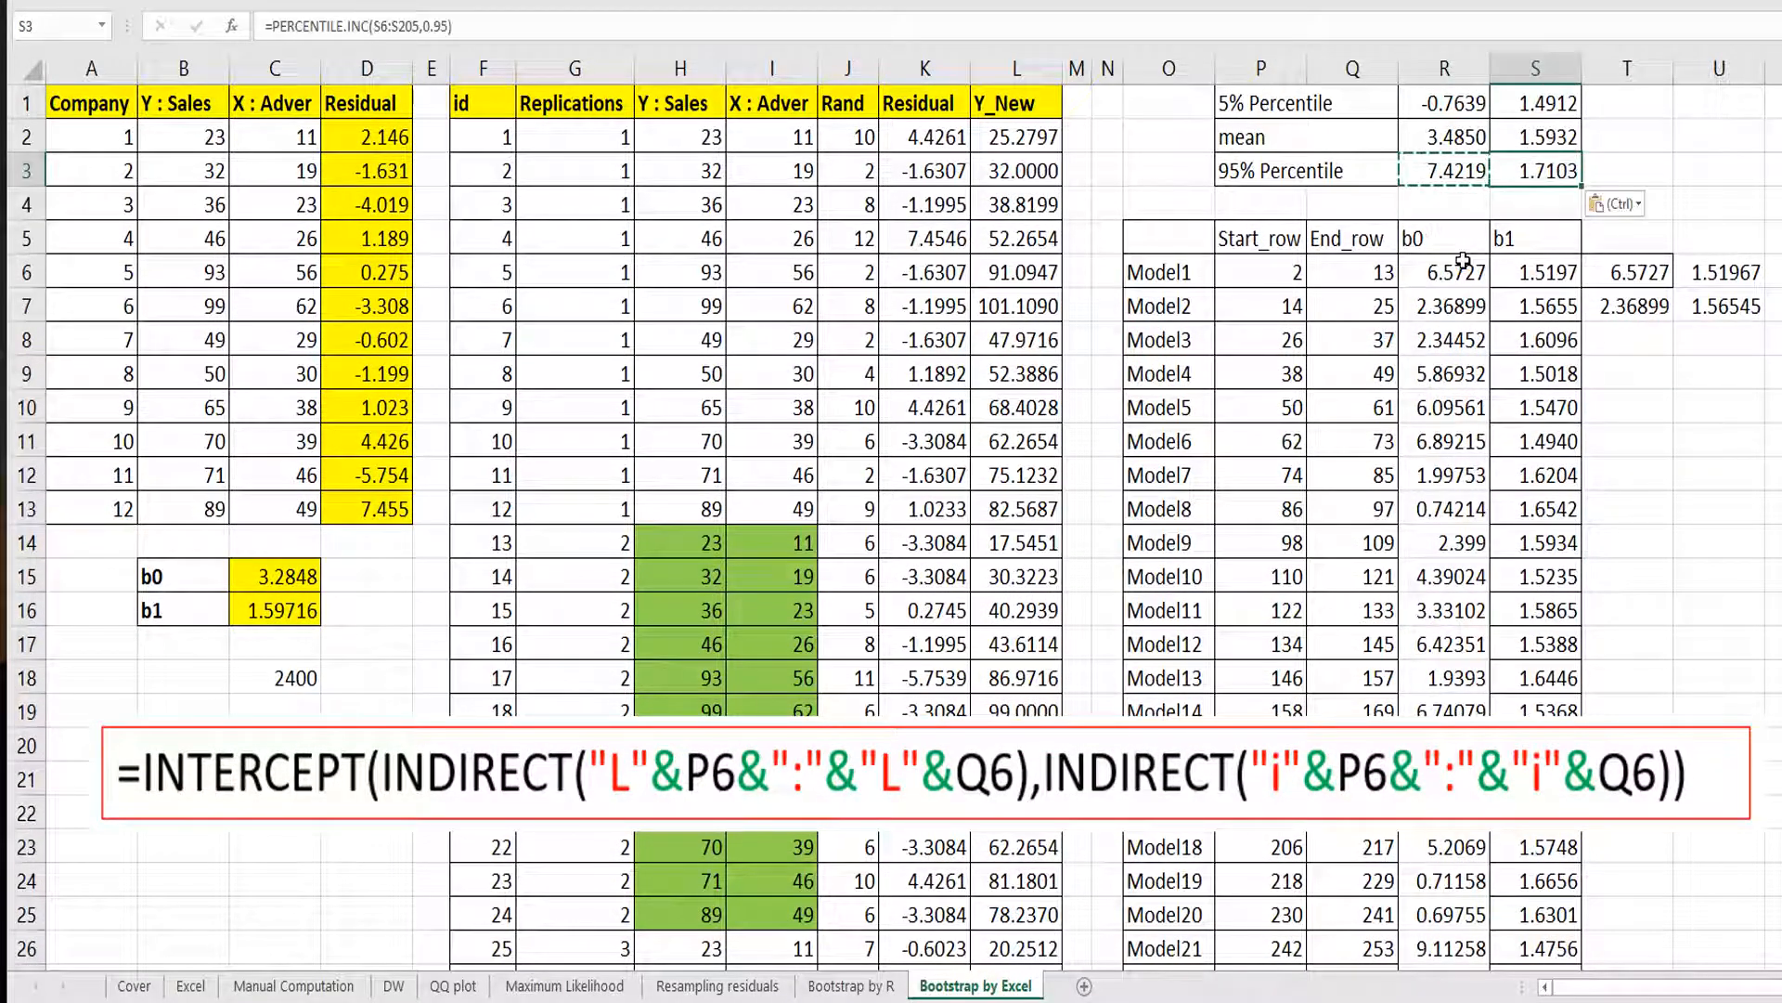
{"action": "key", "text": "Escape"}
Change the b0 5% percentile formula to use PERCENTILE.INC instead of PERCENTILE.
{"action": "key", "text": "Left"}
{"action": "key", "text": "Up"}
{"action": "key", "text": "Up"}
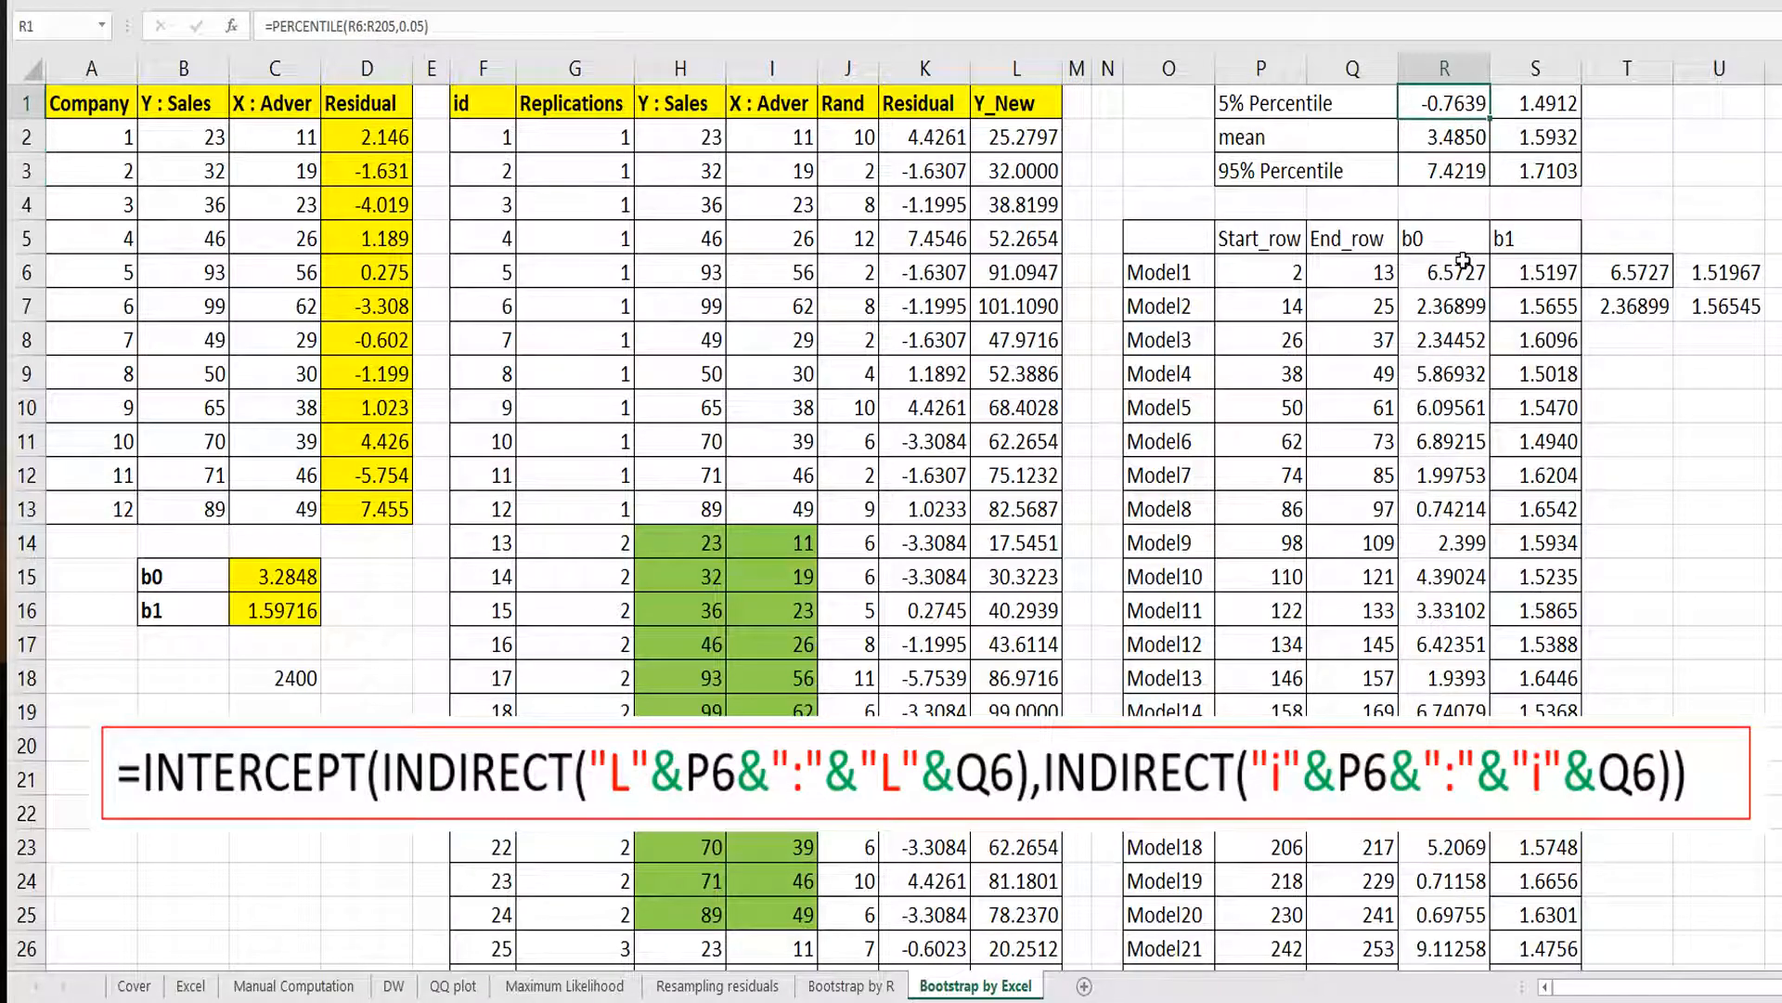
{"action": "left_click", "coordinate": [343, 26]}
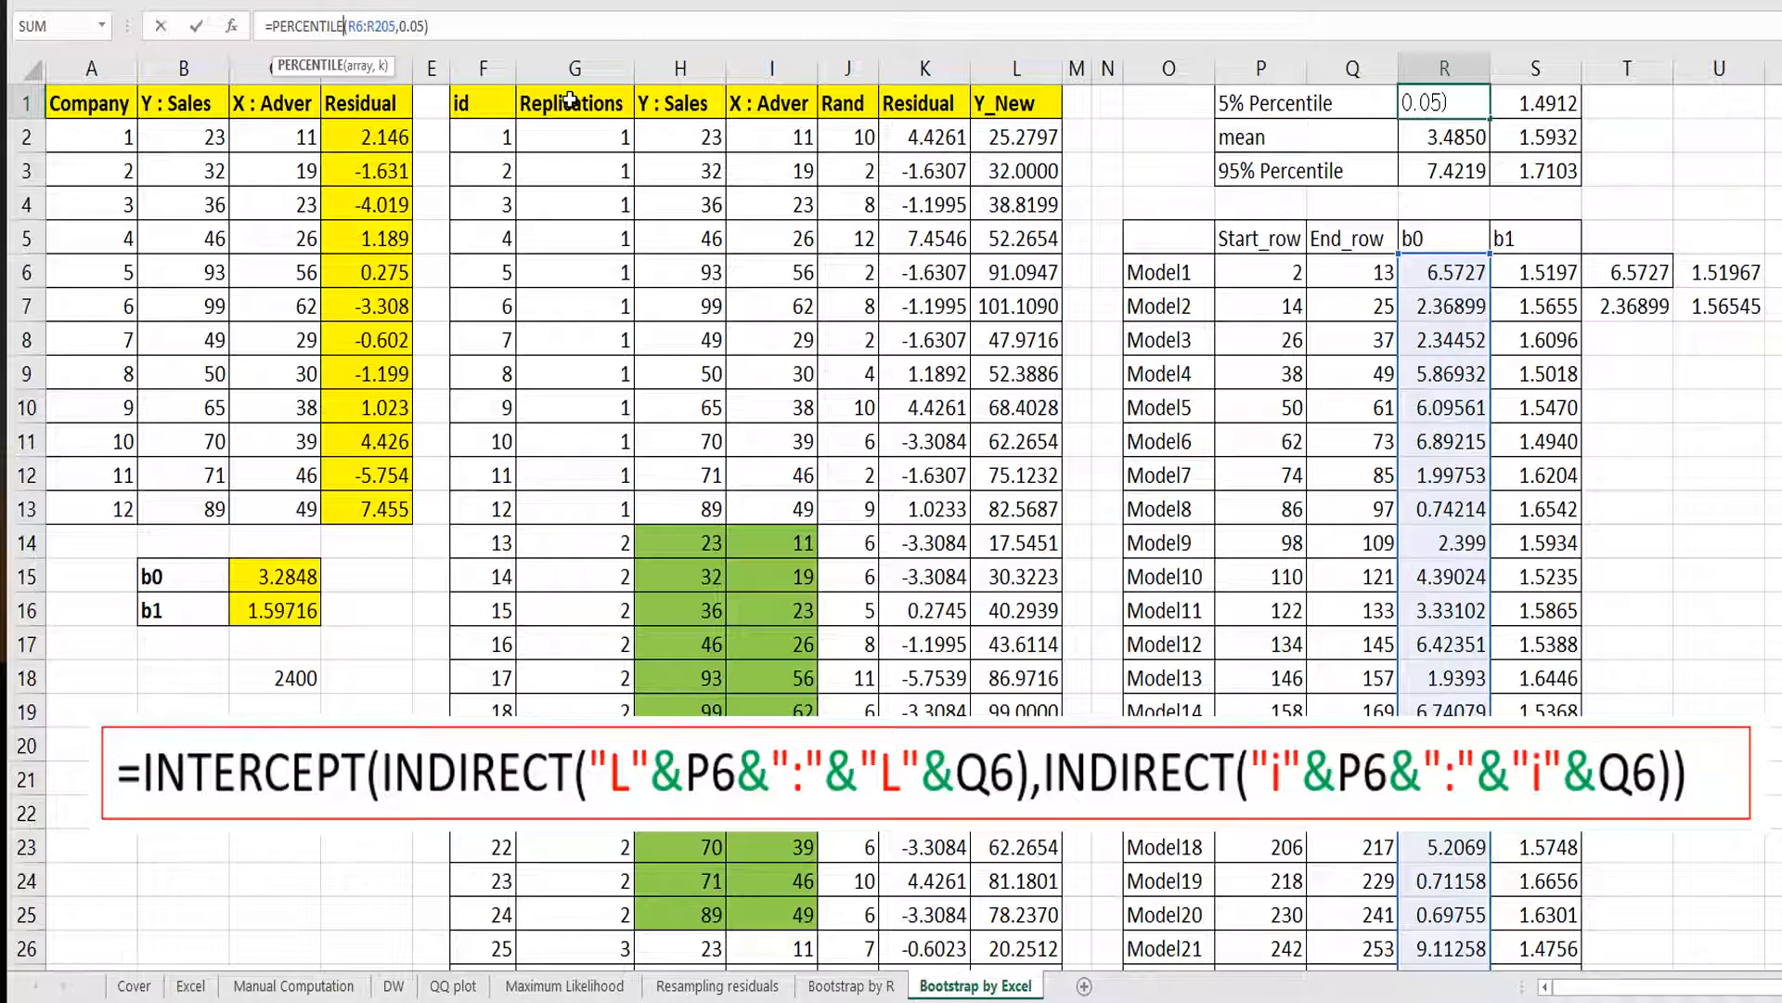
{"action": "type", "text": ".in"}
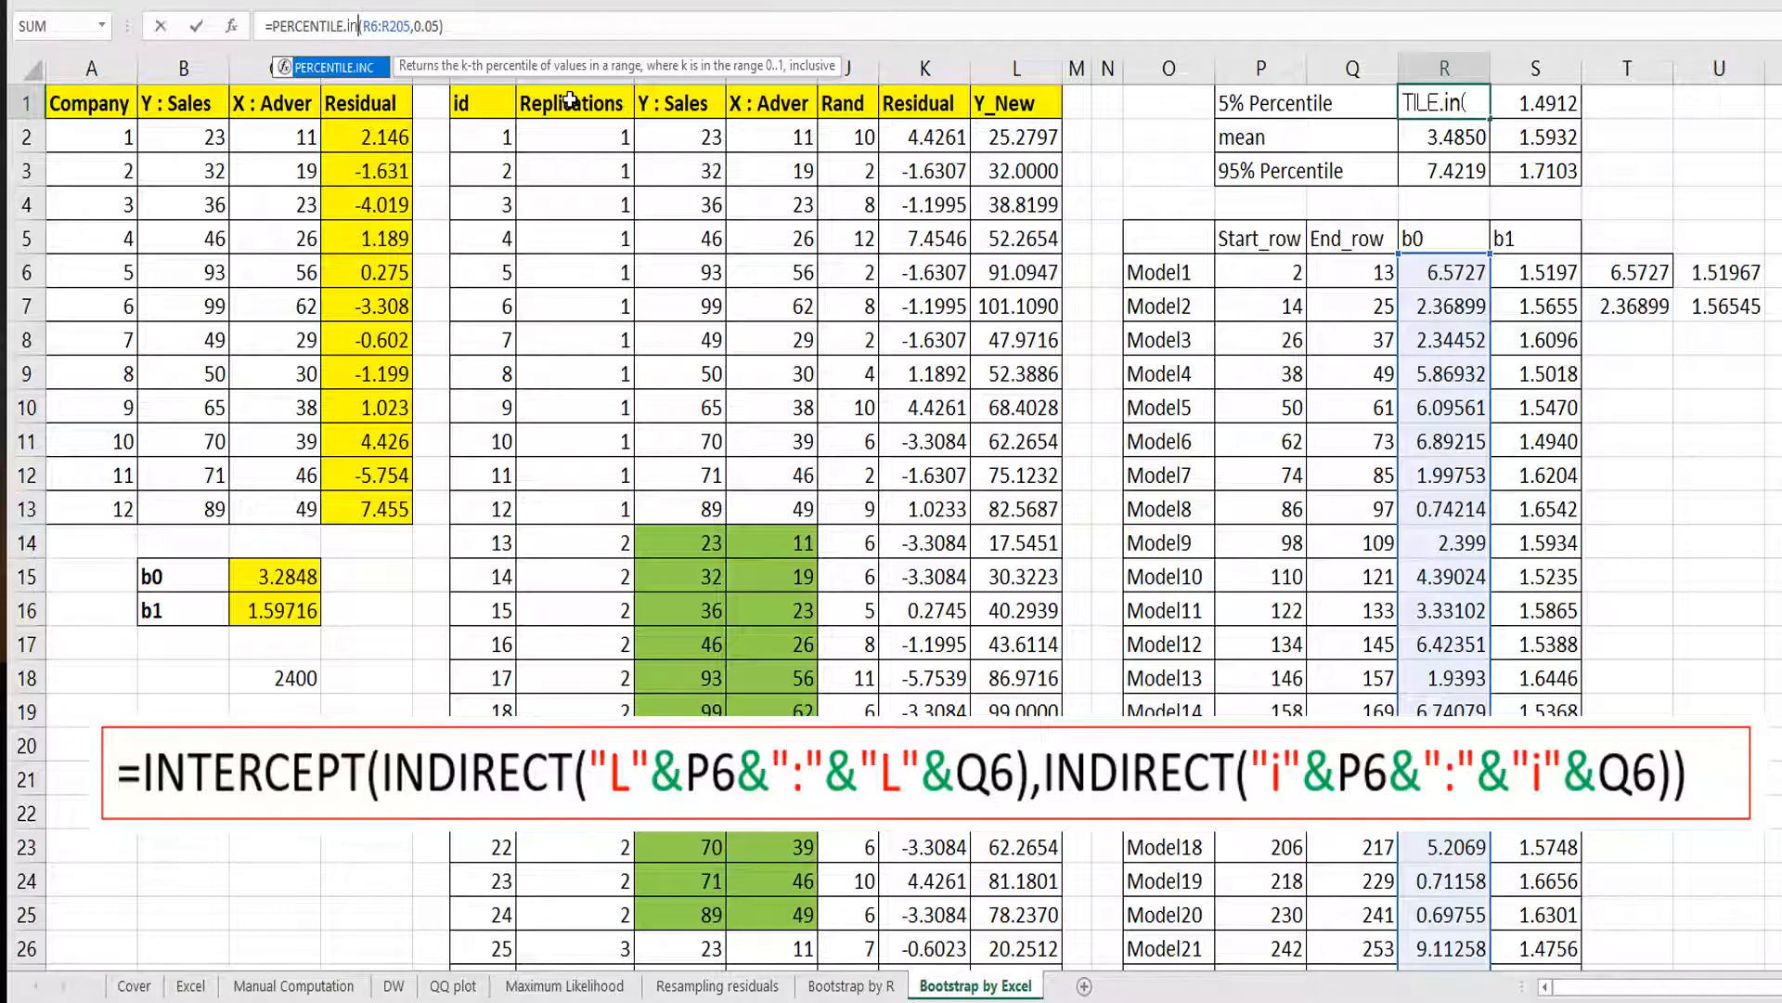
{"action": "type", "text": "c"}
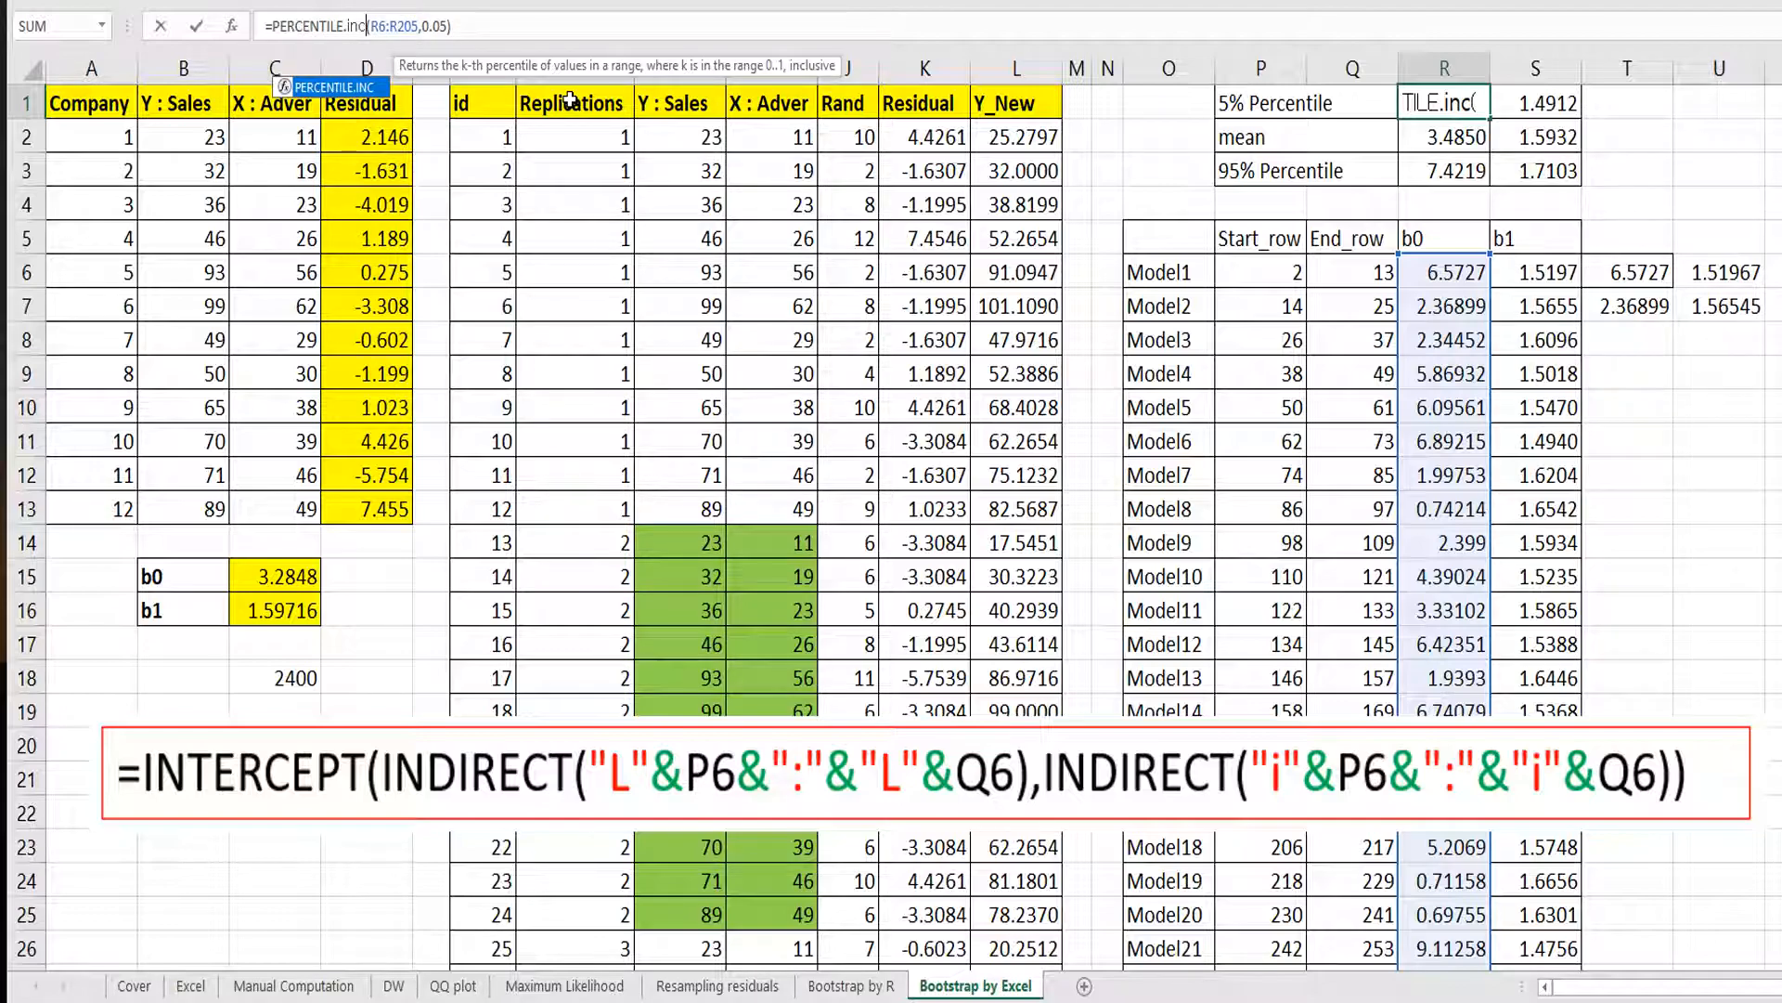
{"action": "key", "text": "Return"}
Copy the revised 5% percentile formula across to the b1 column.
{"action": "key", "text": "Up"}
{"action": "key", "text": "ctrl+c"}
{"action": "key", "text": "Right"}
{"action": "key", "text": "ctrl+v"}
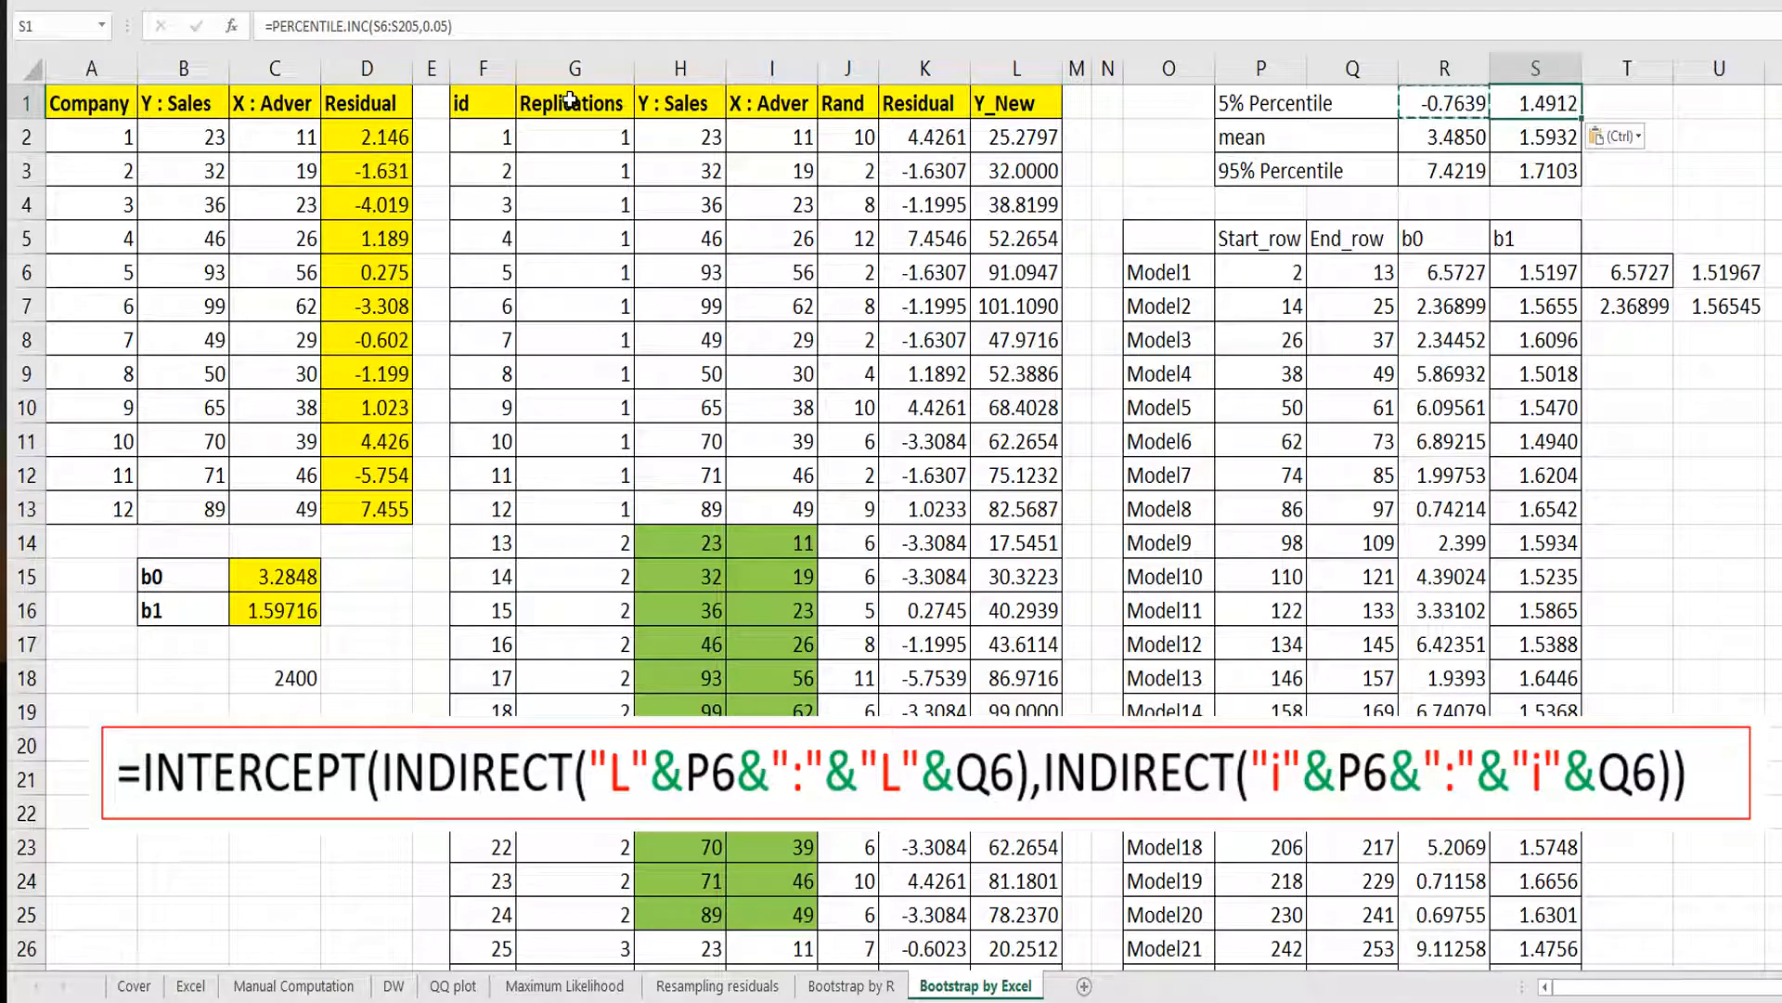
{"action": "key", "text": "Escape"}
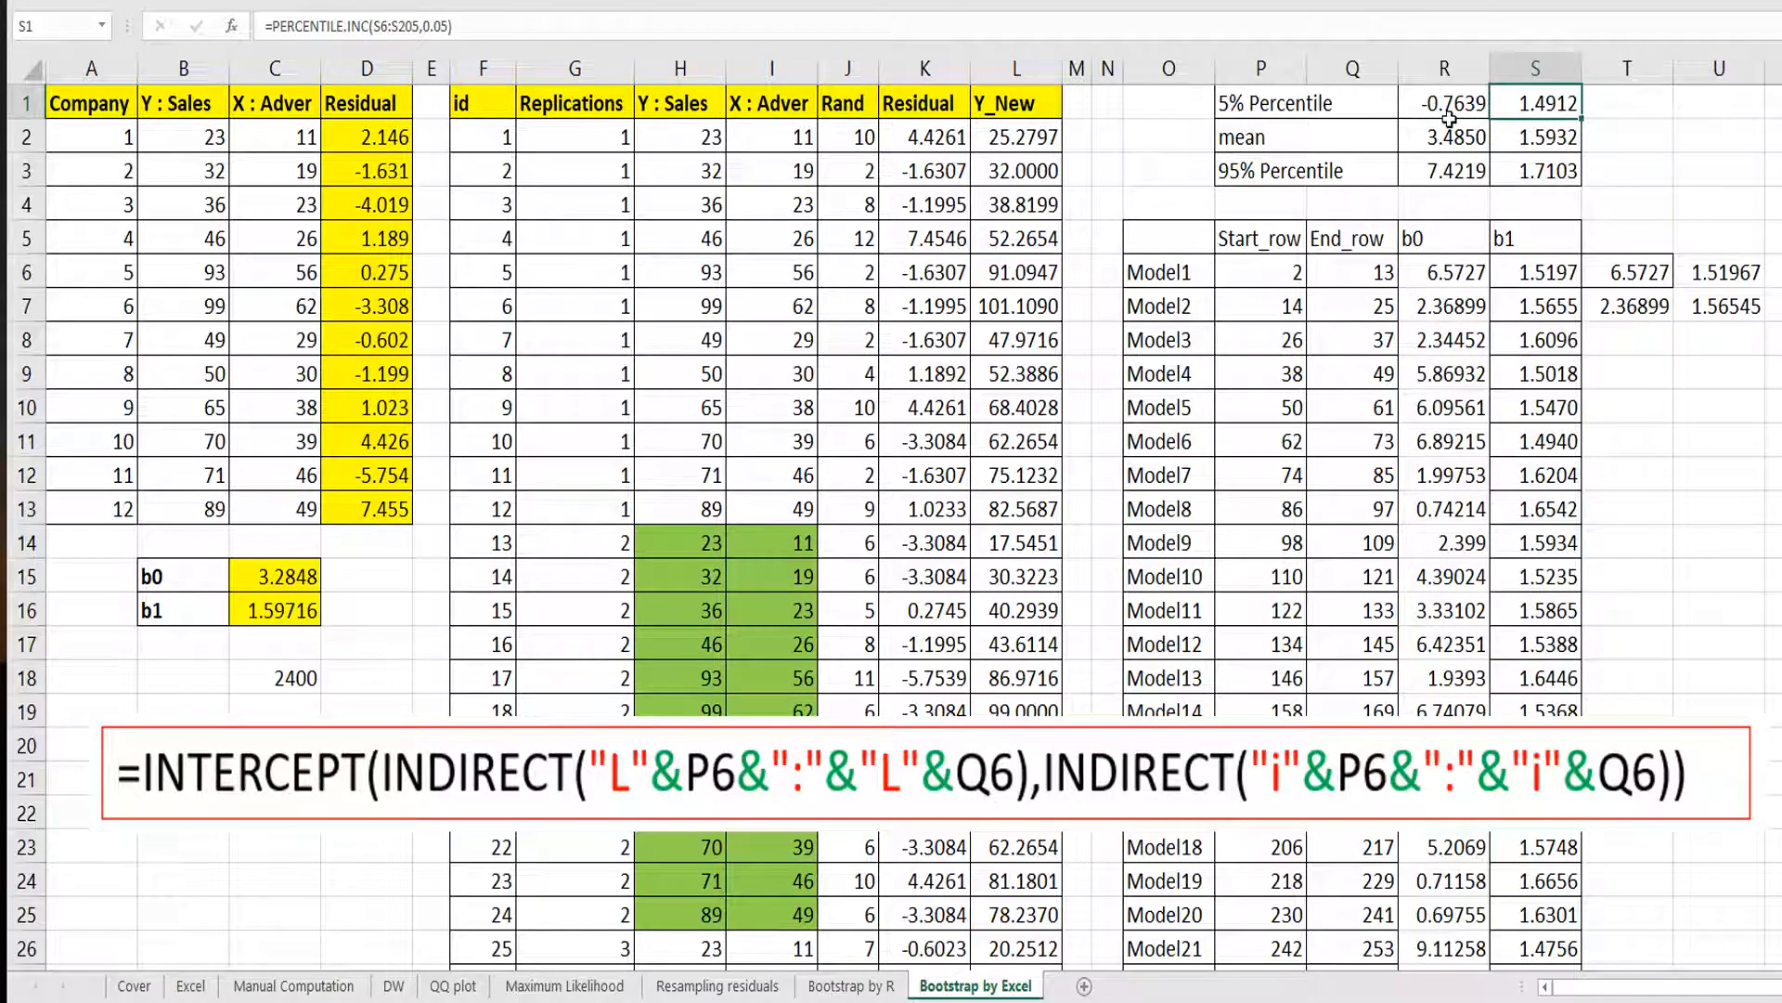
{"action": "left_click_drag", "start_coordinate": [1501, 167], "coordinate": [1318, 102]}
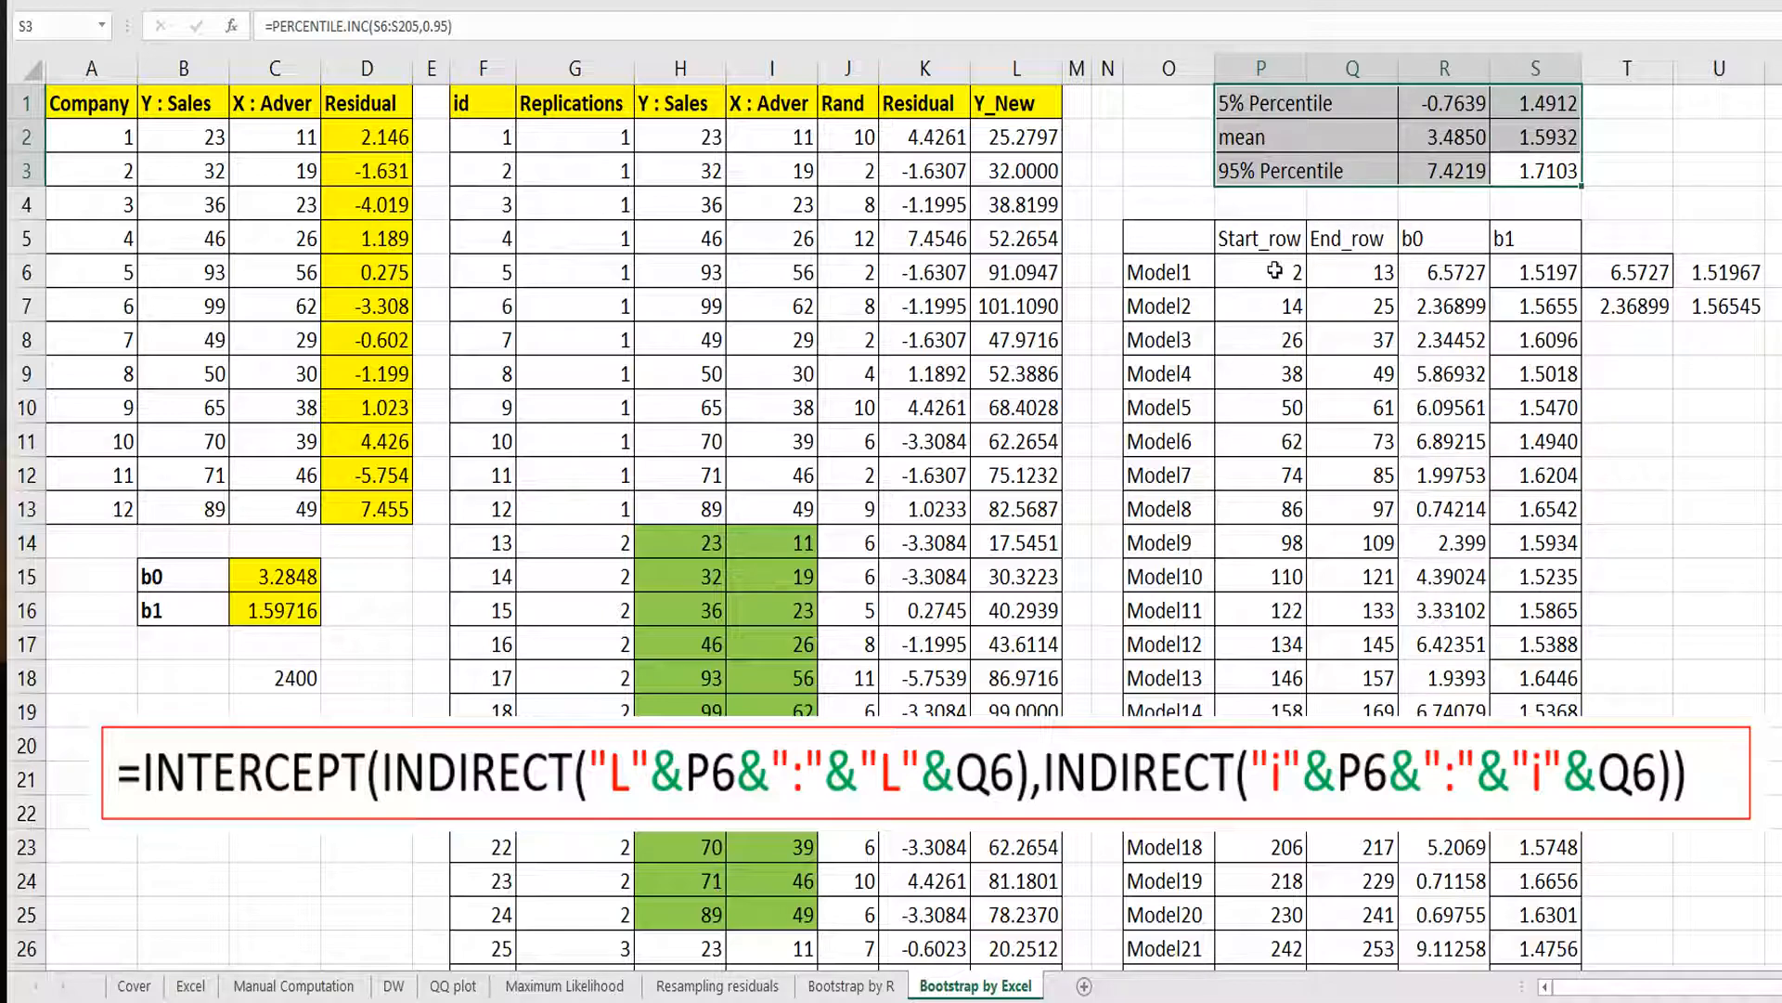
{"action": "left_click", "coordinate": [1299, 195]}
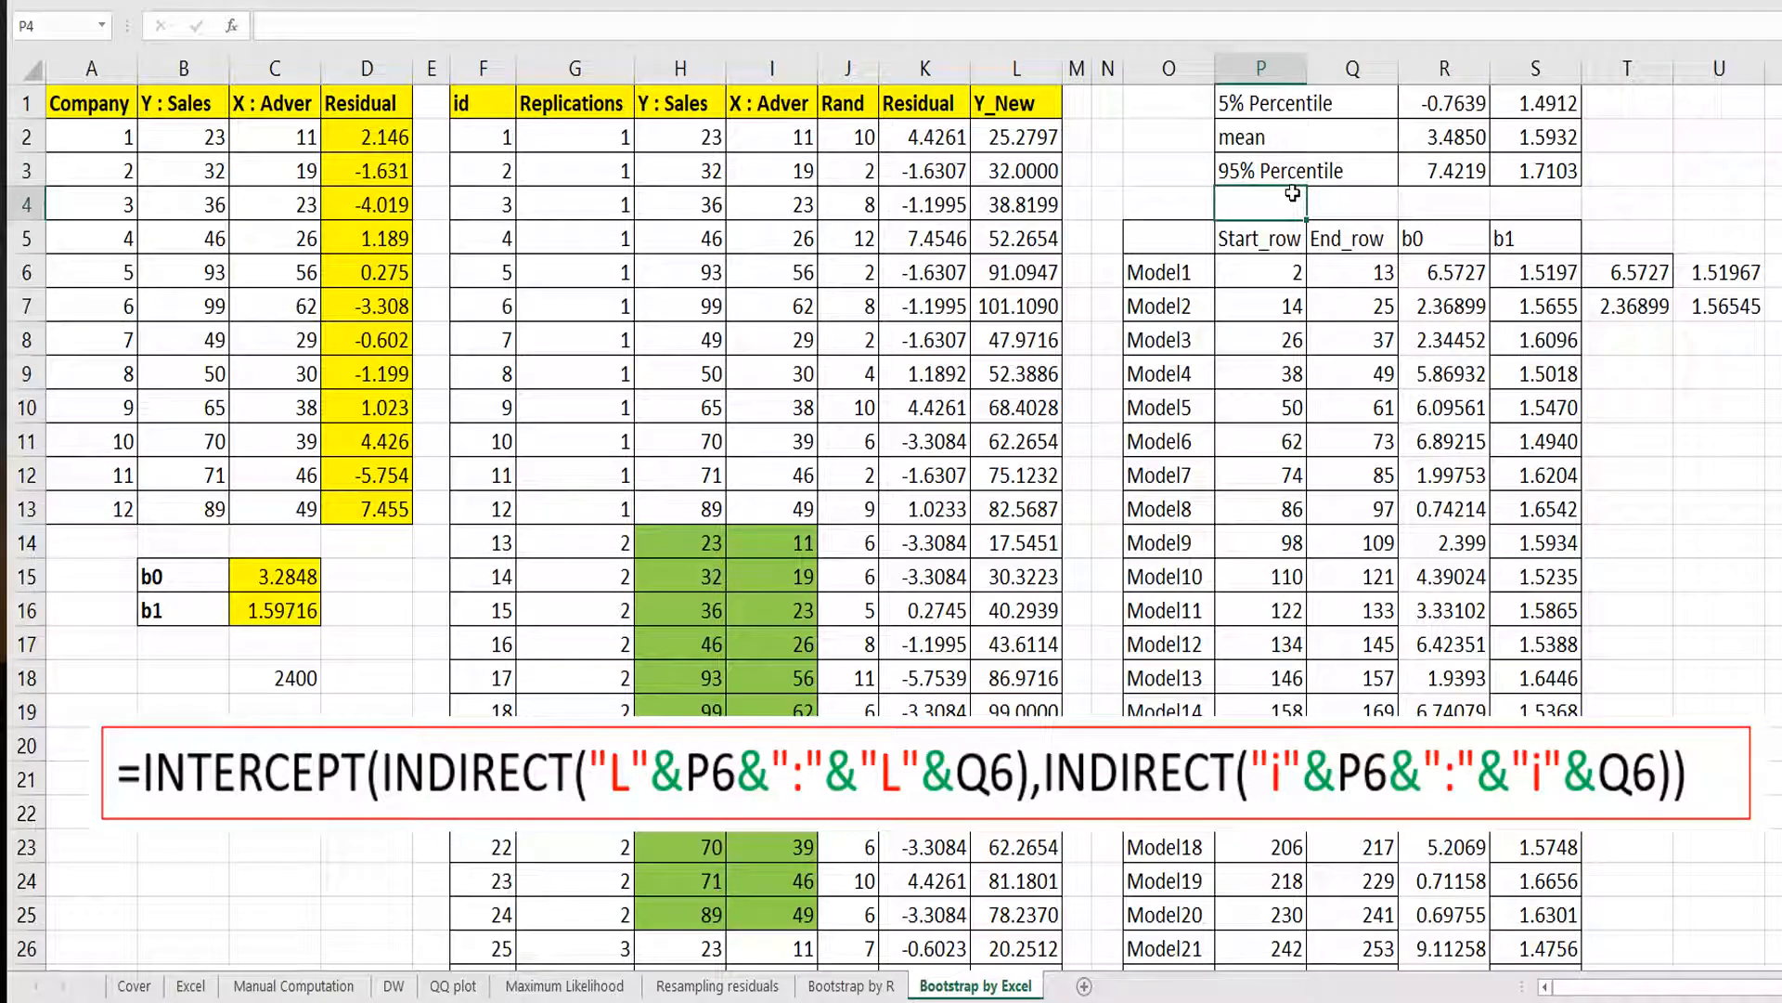